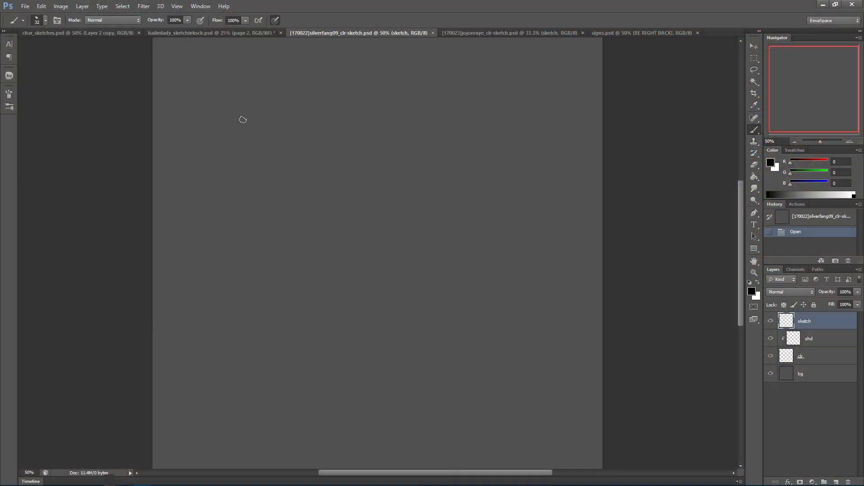
Sketch the upright character's head on the sketch layer as a rough black circle with a loose curve along one side.
drag(238, 125, 236, 144)
drag(334, 164, 343, 122)
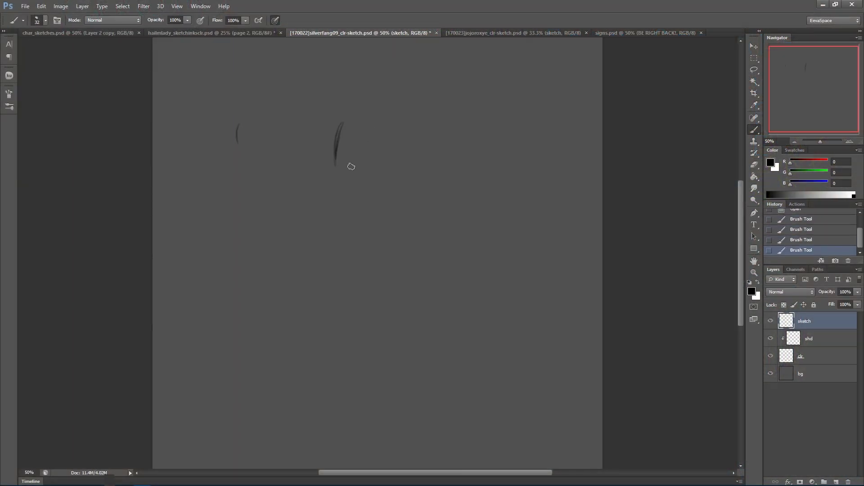
drag(351, 165, 359, 165)
drag(341, 124, 337, 167)
mouse_move(354, 118)
mouse_down()
mouse_move(341, 134)
mouse_move(338, 194)
mouse_up()
drag(389, 158, 373, 184)
drag(348, 143, 387, 182)
drag(367, 121, 400, 156)
mouse_move(359, 179)
mouse_down()
mouse_move(346, 135)
mouse_move(360, 185)
mouse_up()
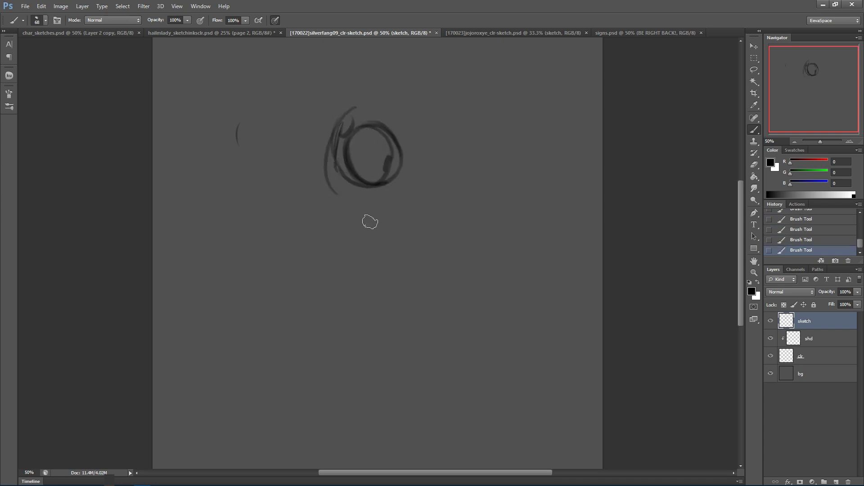
Rough in the upright character's shoulder line and both sides of the torso below the head.
drag(355, 242, 396, 196)
mouse_move(353, 221)
mouse_down()
mouse_move(410, 196)
mouse_move(440, 233)
mouse_up()
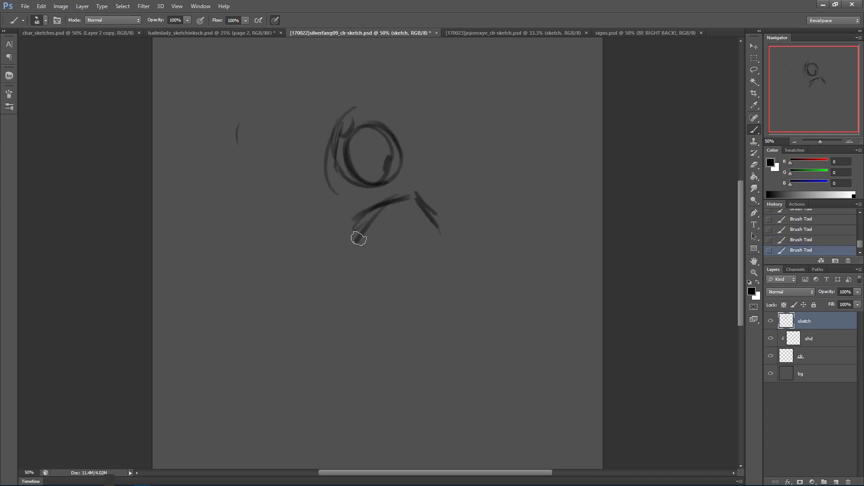
drag(353, 245, 367, 320)
drag(424, 231, 403, 298)
drag(411, 258, 412, 315)
drag(415, 288, 424, 313)
drag(344, 266, 346, 284)
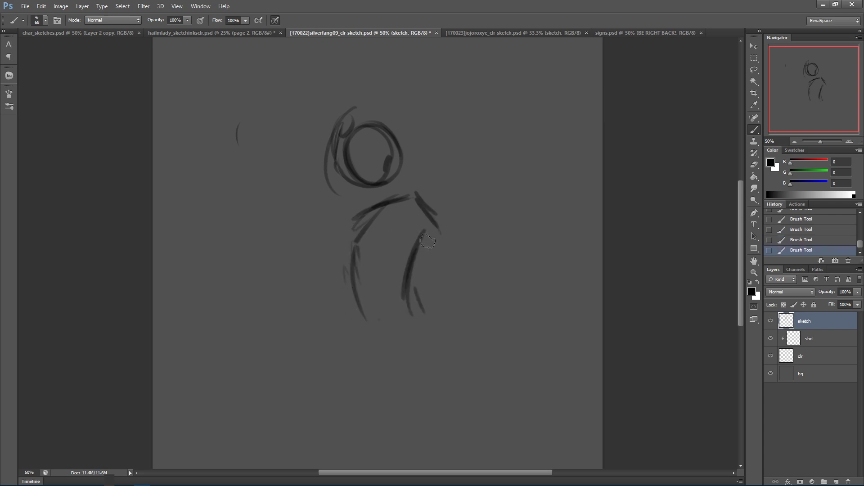
drag(426, 238, 391, 323)
Block in a second character lying across the upright one's base, with circles for the hips and head plus loose leg lines.
mouse_move(345, 268)
mouse_down()
mouse_move(354, 301)
mouse_move(277, 333)
mouse_move(322, 361)
mouse_up()
mouse_move(268, 364)
mouse_down()
mouse_move(381, 378)
mouse_move(417, 366)
mouse_up()
drag(400, 338, 421, 363)
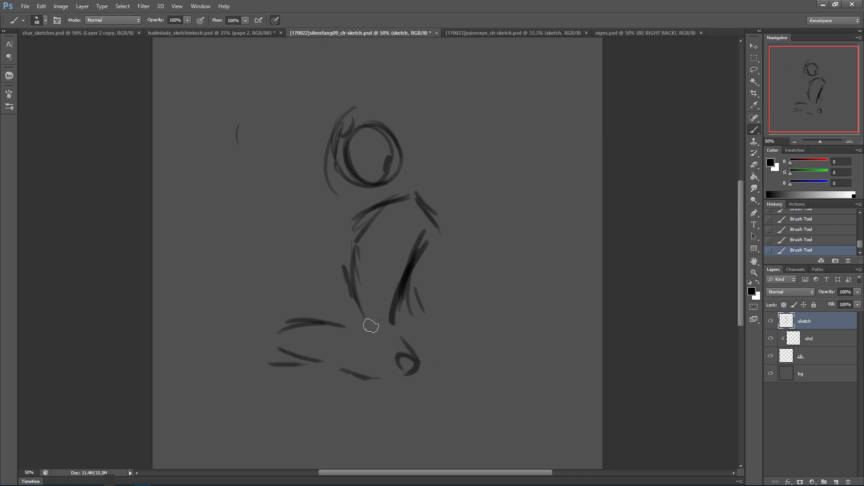
mouse_move(315, 315)
mouse_down()
mouse_move(352, 297)
mouse_move(324, 324)
mouse_move(335, 293)
mouse_up()
mouse_move(379, 327)
mouse_down()
mouse_move(420, 319)
mouse_move(398, 300)
mouse_move(398, 349)
mouse_move(423, 305)
mouse_move(449, 354)
mouse_move(430, 303)
mouse_move(435, 325)
mouse_move(460, 317)
mouse_move(456, 344)
mouse_move(420, 347)
mouse_move(445, 347)
mouse_up()
mouse_move(345, 313)
mouse_down()
mouse_move(388, 355)
mouse_move(330, 337)
mouse_move(375, 333)
mouse_move(363, 330)
mouse_move(363, 340)
mouse_move(363, 328)
mouse_move(340, 316)
mouse_move(380, 315)
mouse_move(273, 286)
mouse_up()
mouse_move(235, 314)
mouse_down()
mouse_move(282, 291)
mouse_move(250, 300)
mouse_move(274, 310)
mouse_move(246, 341)
mouse_move(213, 312)
mouse_move(221, 320)
mouse_move(276, 288)
mouse_up()
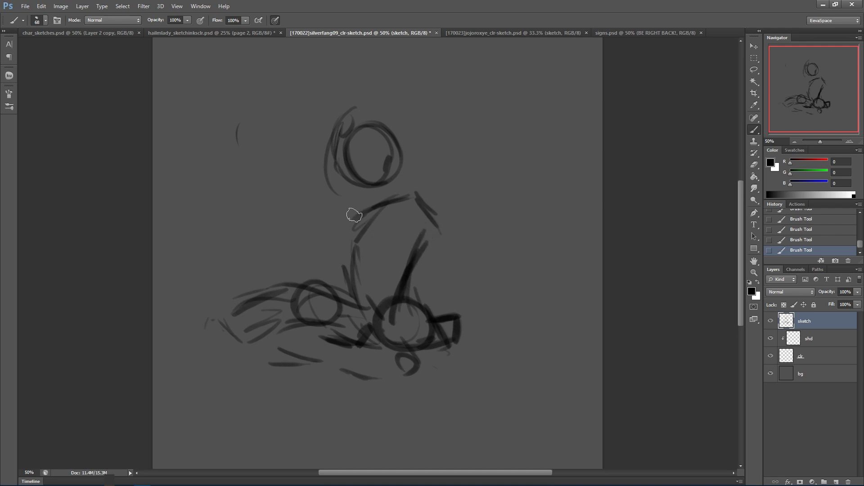
Sketch the upright character's neck and both bent arms extending outward from the shoulders.
drag(391, 181, 402, 197)
drag(436, 228, 441, 231)
drag(420, 201, 439, 221)
drag(424, 197, 466, 221)
drag(426, 198, 456, 209)
drag(448, 201, 472, 215)
mouse_move(420, 198)
mouse_down()
mouse_move(493, 201)
mouse_move(458, 249)
mouse_up()
mouse_move(390, 197)
mouse_down()
mouse_move(480, 192)
mouse_move(466, 185)
mouse_move(489, 193)
mouse_up()
mouse_move(478, 185)
mouse_down()
mouse_move(497, 198)
mouse_move(463, 238)
mouse_up()
drag(500, 213, 460, 247)
mouse_move(323, 203)
mouse_down()
mouse_move(312, 207)
mouse_move(297, 252)
mouse_move(360, 225)
mouse_move(344, 190)
mouse_move(345, 197)
mouse_up()
drag(334, 182, 355, 180)
drag(355, 194, 382, 206)
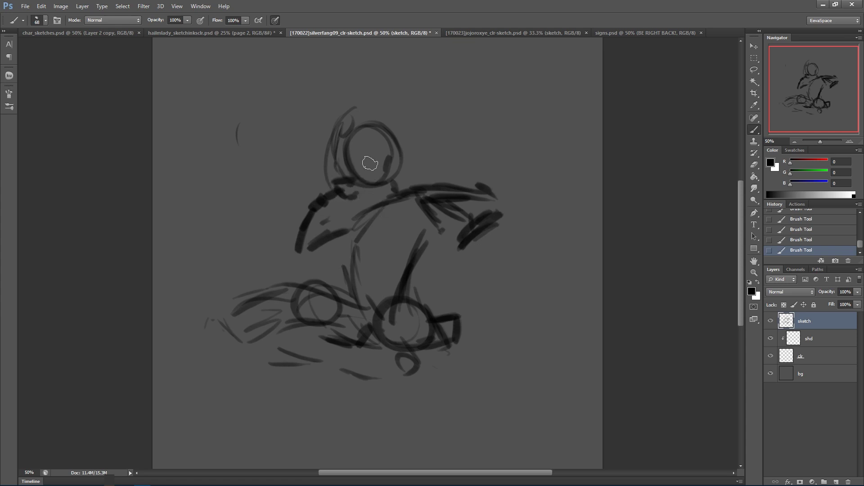
Add ears, simple facial features and a jaw to the upright character, and darken the chest and waist contours.
mouse_move(378, 140)
mouse_down()
mouse_move(405, 131)
mouse_move(414, 148)
mouse_move(402, 155)
mouse_up()
mouse_move(347, 135)
mouse_down()
mouse_move(313, 160)
mouse_move(345, 156)
mouse_move(337, 137)
mouse_move(369, 131)
mouse_move(365, 156)
mouse_up()
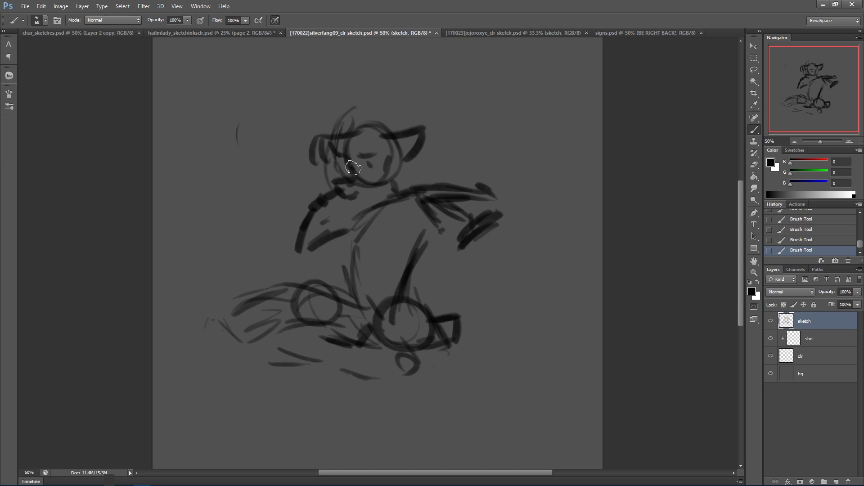
mouse_move(347, 181)
mouse_down()
mouse_move(387, 168)
mouse_move(401, 191)
mouse_move(372, 196)
mouse_move(401, 177)
mouse_move(403, 153)
mouse_move(388, 185)
mouse_up()
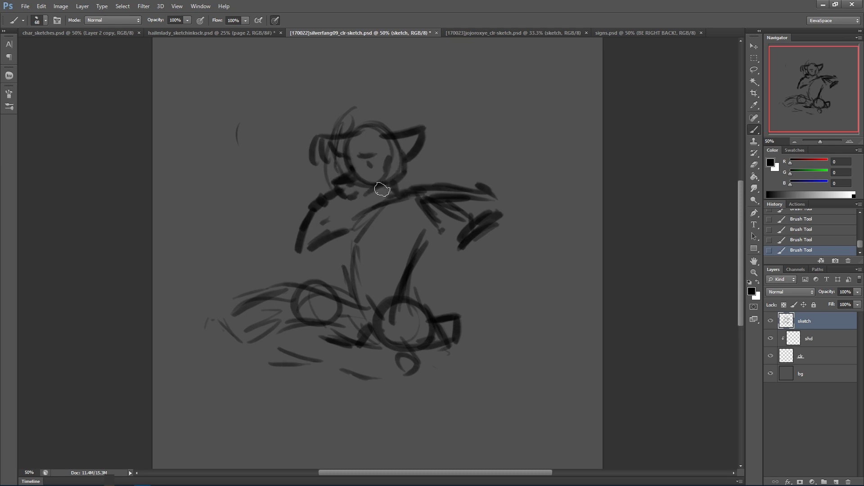
mouse_move(324, 206)
mouse_down()
mouse_move(332, 233)
mouse_move(319, 242)
mouse_move(340, 230)
mouse_move(326, 225)
mouse_move(371, 199)
mouse_move(375, 218)
mouse_move(345, 241)
mouse_up()
mouse_move(438, 223)
mouse_down()
mouse_move(419, 244)
mouse_move(433, 243)
mouse_move(387, 282)
mouse_up()
drag(336, 293, 356, 243)
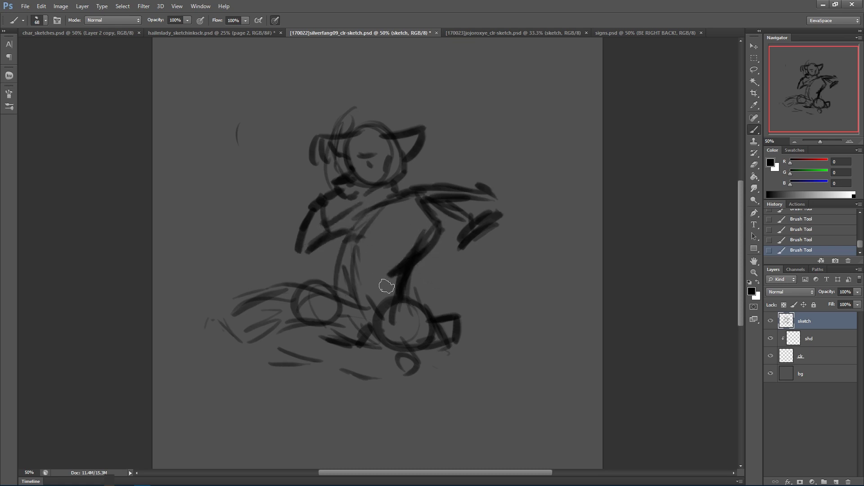
Add facial marks and an ear to the lying character's head, and strengthen the belly line behind it.
mouse_move(247, 341)
mouse_down()
mouse_move(259, 276)
mouse_move(293, 326)
mouse_move(293, 307)
mouse_up()
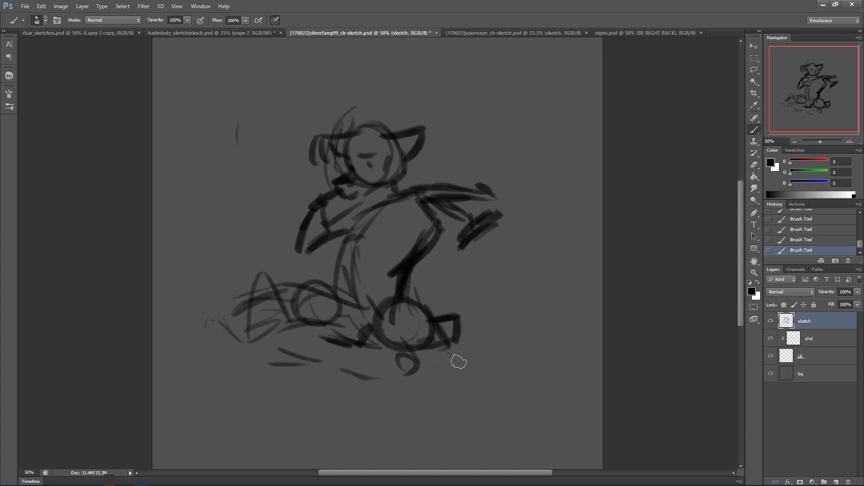
drag(414, 343, 413, 347)
mouse_move(461, 330)
mouse_down()
mouse_move(470, 329)
mouse_move(455, 328)
mouse_up()
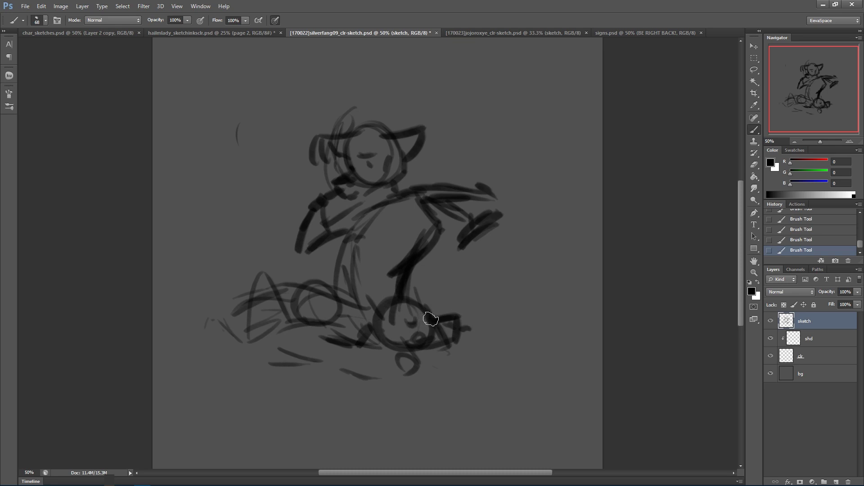
mouse_move(354, 324)
mouse_down()
mouse_move(376, 338)
mouse_move(334, 347)
mouse_up()
drag(290, 320, 314, 332)
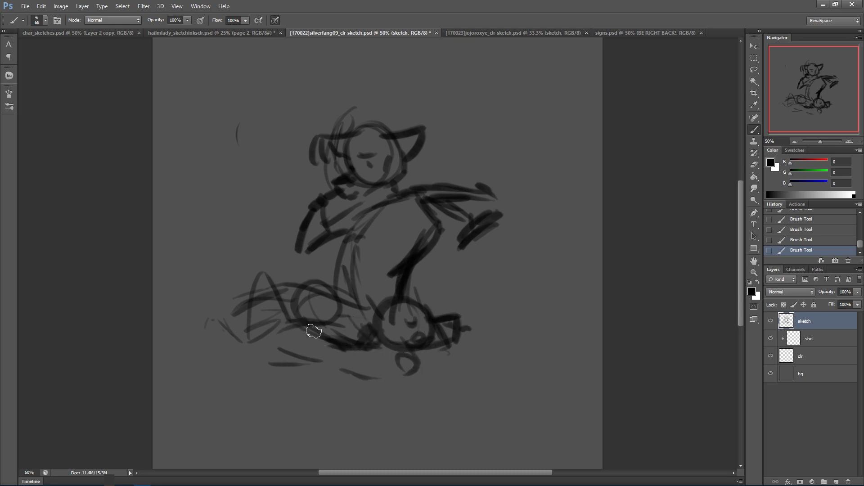
Sketch the lying character's two arms and hands stretched forward past the head.
drag(365, 350, 374, 345)
drag(370, 355, 397, 381)
mouse_move(373, 347)
mouse_down()
mouse_move(390, 340)
mouse_move(421, 367)
mouse_move(501, 376)
mouse_move(473, 393)
mouse_up()
mouse_move(468, 335)
mouse_down()
mouse_move(469, 343)
mouse_move(526, 340)
mouse_move(517, 359)
mouse_move(537, 358)
mouse_up()
mouse_move(249, 337)
mouse_down()
mouse_move(259, 262)
mouse_move(295, 308)
mouse_up()
drag(303, 366, 312, 301)
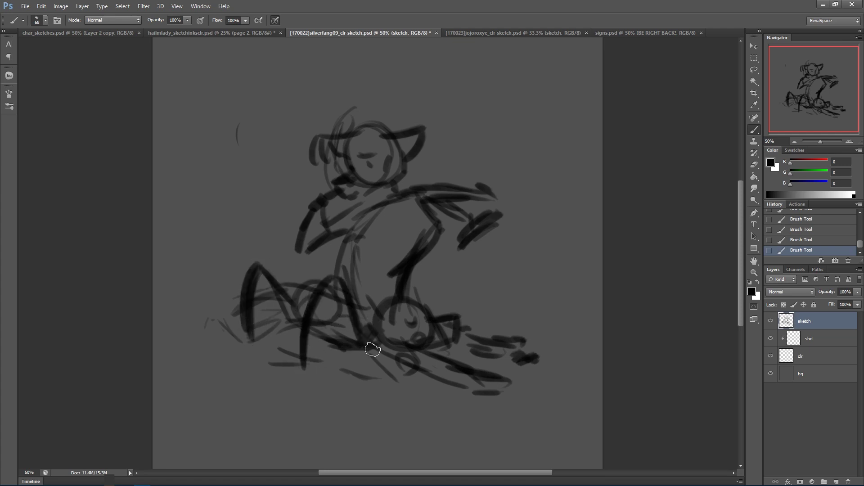
key(ctrl+alt+z)
key(ctrl+alt+z)
key(ctrl+alt+z)
key(ctrl+alt+z)
key(ctrl+alt+z)
key(ctrl+alt+z)
key(ctrl+alt+z)
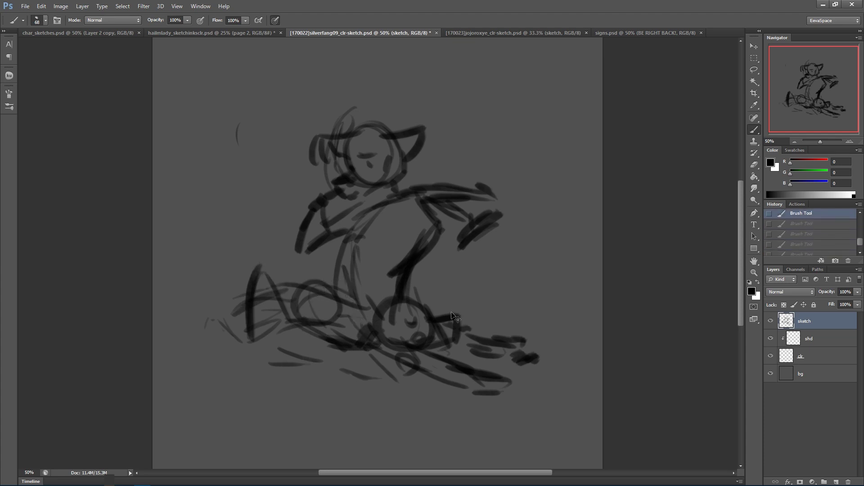
Sketch the upright character's folded legs and feet beneath the lying body, along with the lying character's thigh line.
drag(290, 321, 253, 319)
mouse_move(289, 320)
mouse_down()
mouse_move(238, 326)
mouse_move(286, 363)
mouse_up()
drag(241, 351, 304, 365)
drag(409, 367, 420, 391)
mouse_move(409, 389)
mouse_down()
mouse_move(347, 384)
mouse_move(330, 373)
mouse_up()
mouse_move(329, 360)
mouse_down()
mouse_move(357, 377)
mouse_move(297, 398)
mouse_up()
mouse_move(344, 348)
mouse_down()
mouse_move(315, 340)
mouse_move(346, 377)
mouse_up()
mouse_move(310, 340)
mouse_down()
mouse_move(261, 361)
mouse_move(266, 376)
mouse_move(329, 357)
mouse_up()
mouse_move(279, 387)
mouse_down()
mouse_move(276, 357)
mouse_move(264, 353)
mouse_move(311, 343)
mouse_up()
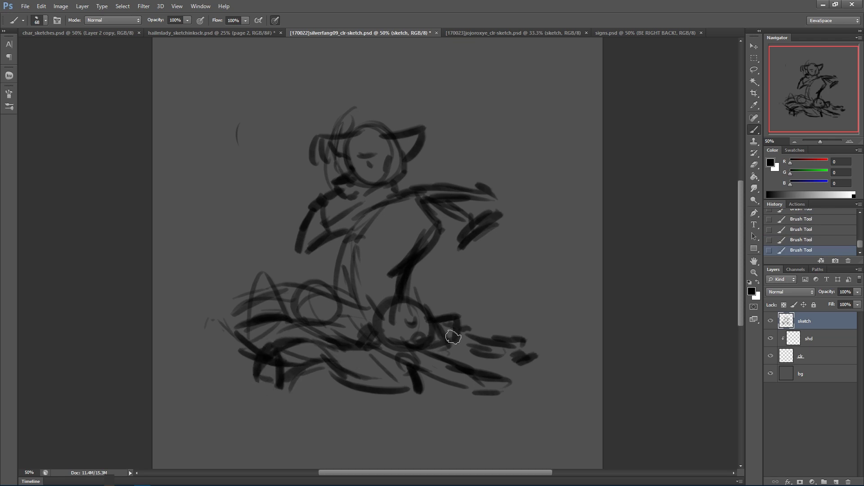
Darken the lying character's back and hip lines and shift the whole sketch slightly toward the canvas's right edge.
drag(498, 334, 523, 343)
drag(375, 311, 270, 285)
drag(280, 326, 236, 322)
drag(297, 317, 401, 320)
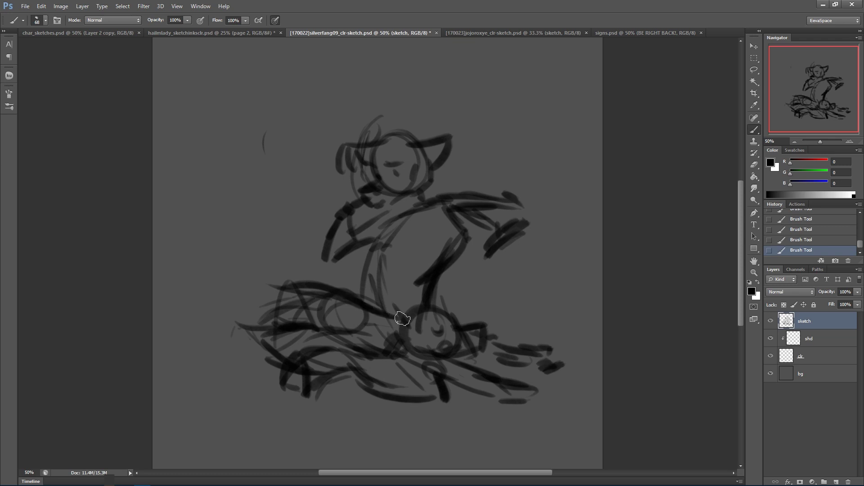
Rough in the lying character's curved, raised tail and the legs trailing behind the hips.
drag(286, 313, 256, 322)
drag(286, 308, 250, 324)
mouse_move(284, 290)
mouse_down()
mouse_move(208, 288)
mouse_move(200, 247)
mouse_move(180, 280)
mouse_move(191, 300)
mouse_move(205, 303)
mouse_up()
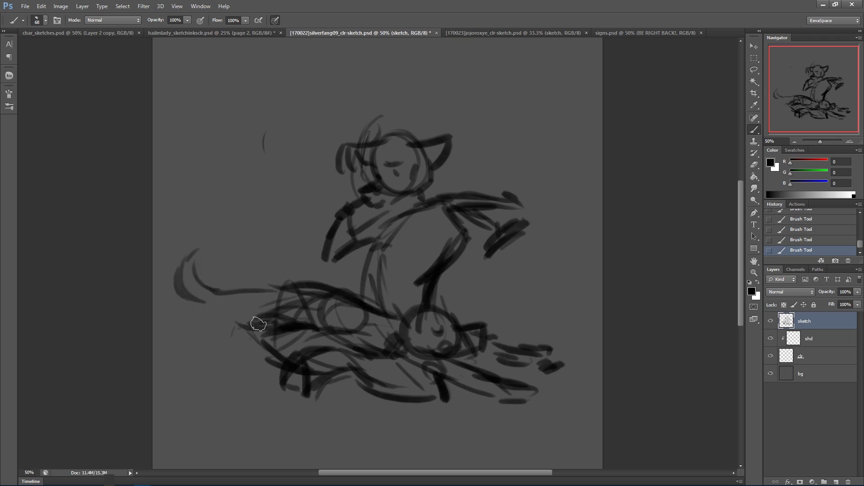
drag(265, 324, 214, 340)
Widen the canvas on both sides with the Crop tool.
key(c)
mouse_move(603, 246)
mouse_down()
mouse_move(623, 239)
mouse_move(610, 239)
mouse_up()
drag(128, 253, 99, 253)
key(Return)
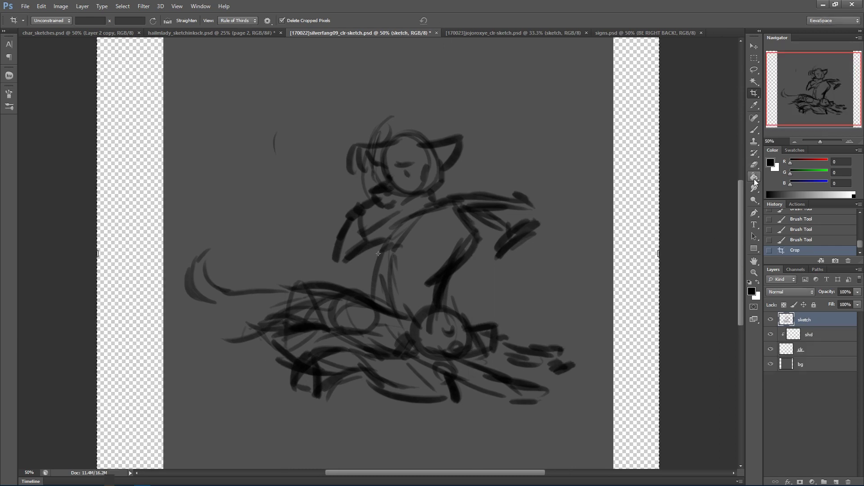
Fill the empty strips on both sides of the bg layer with the existing background gray.
click(755, 178)
click(802, 360)
alt+click(606, 304)
click(660, 295)
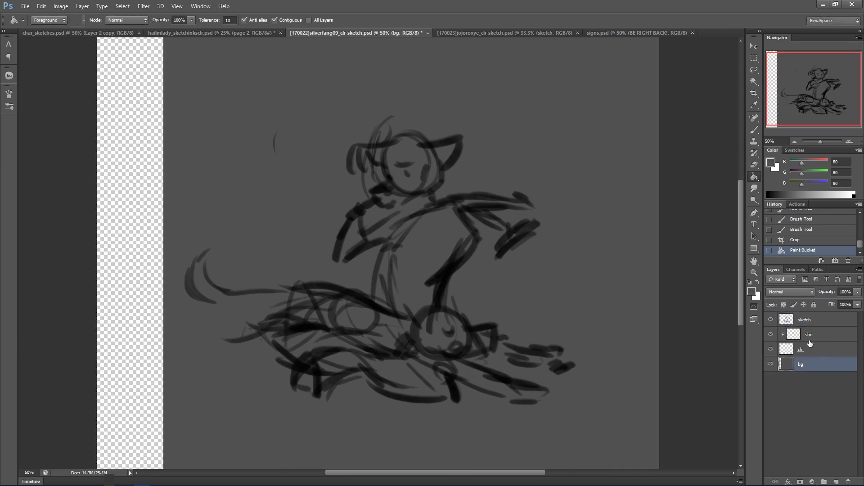
click(153, 394)
On the sketch layer, brush in black the lying character's second ear and a heavier waist line on the upright one.
click(814, 319)
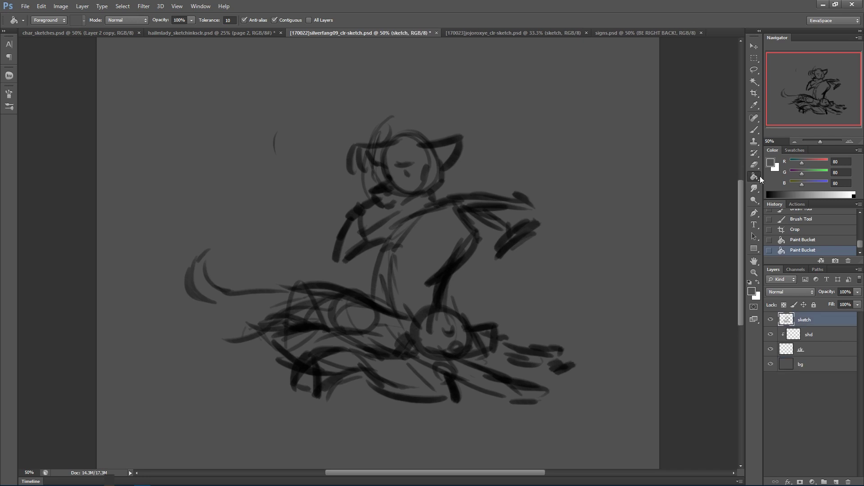
click(754, 130)
click(749, 282)
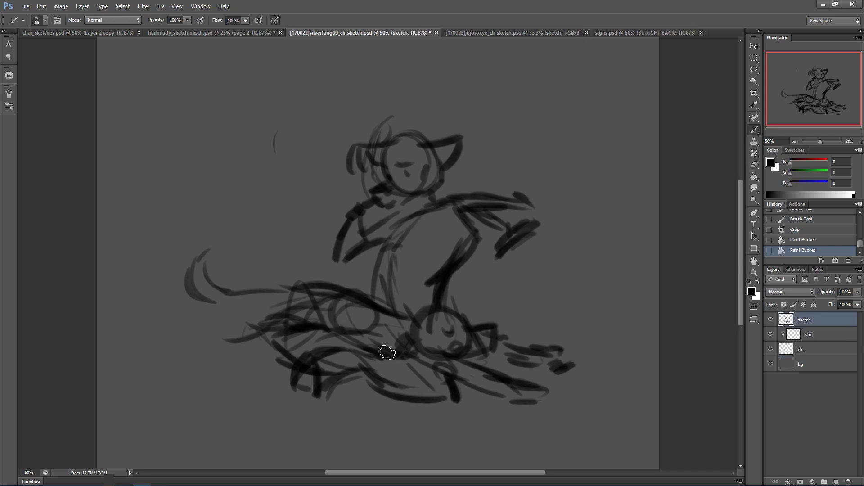
drag(459, 309, 478, 301)
mouse_move(386, 309)
mouse_down()
mouse_move(381, 245)
mouse_move(390, 235)
mouse_up()
Lasso the upright character's upper body, move it slightly up and to the right to lengthen the torso, and deselect.
click(754, 70)
mouse_move(554, 145)
mouse_down()
mouse_move(419, 296)
mouse_move(460, 65)
mouse_move(554, 145)
mouse_up()
drag(548, 193, 554, 179)
key(ctrl+d)
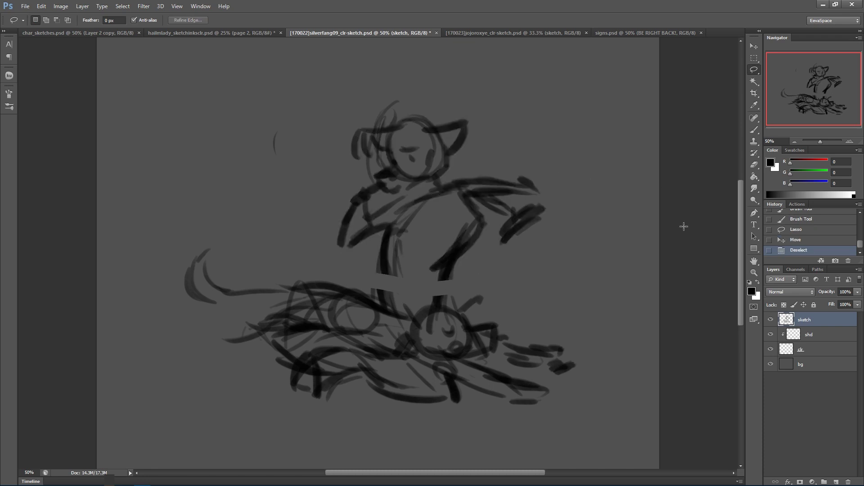
Reconnect the upright character's waist lines and redraw the far bent arm with a thicker shoulder, elbow and forearm.
click(754, 130)
mouse_move(387, 301)
mouse_down()
mouse_move(387, 239)
mouse_move(385, 299)
mouse_up()
mouse_move(450, 279)
mouse_down()
mouse_move(440, 290)
mouse_move(482, 198)
mouse_move(518, 206)
mouse_up()
mouse_move(442, 184)
mouse_down()
mouse_move(494, 170)
mouse_move(530, 180)
mouse_move(548, 218)
mouse_move(528, 229)
mouse_up()
drag(519, 200, 501, 243)
drag(557, 202, 495, 259)
Lasso the upright character's arm near the chin, move it outward, and transform it to about 115% width, 129% height and 16° rotation.
click(754, 70)
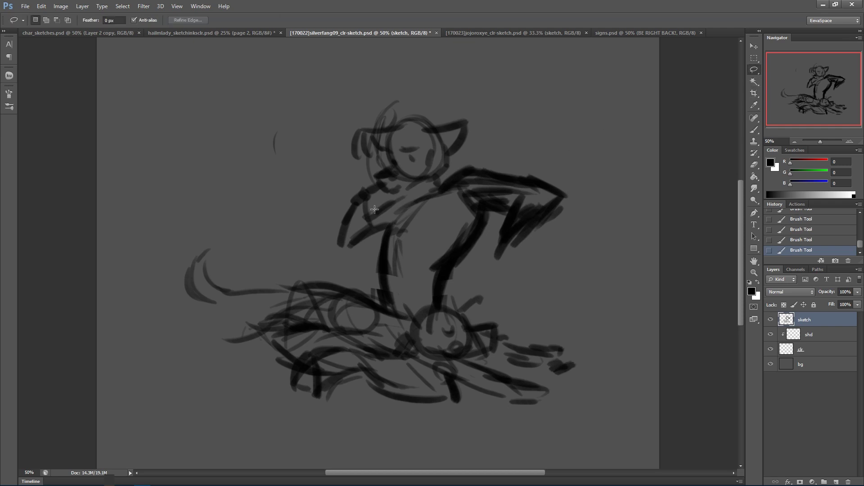
mouse_move(380, 195)
mouse_down()
mouse_move(332, 266)
mouse_move(370, 180)
mouse_up()
drag(392, 221, 376, 221)
key(ctrl+t)
drag(353, 183, 362, 171)
drag(387, 254, 391, 267)
drag(393, 219, 396, 231)
drag(329, 172, 326, 165)
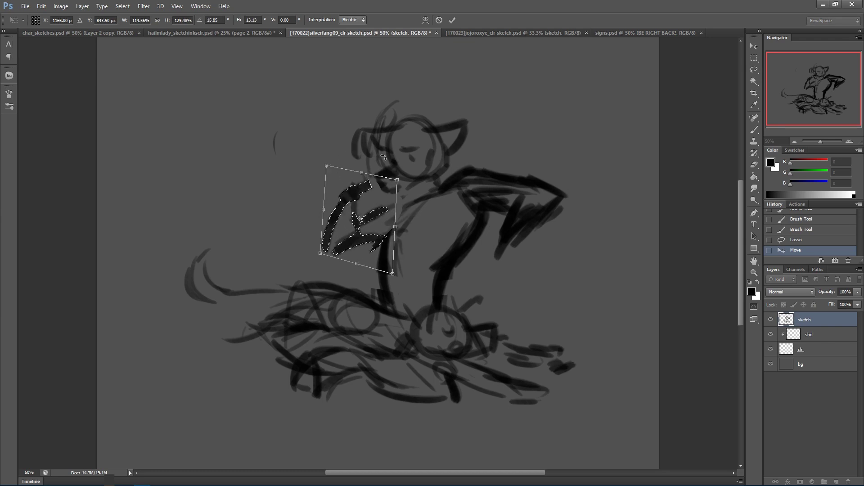
key(Return)
key(ctrl+d)
Rejoin the moved arm and shoulder lines, erase stray head strokes, redraw the adjacent ear, and save the file.
key(b)
mouse_move(395, 212)
mouse_down()
mouse_move(396, 198)
mouse_move(427, 183)
mouse_move(403, 202)
mouse_up()
drag(443, 171, 448, 178)
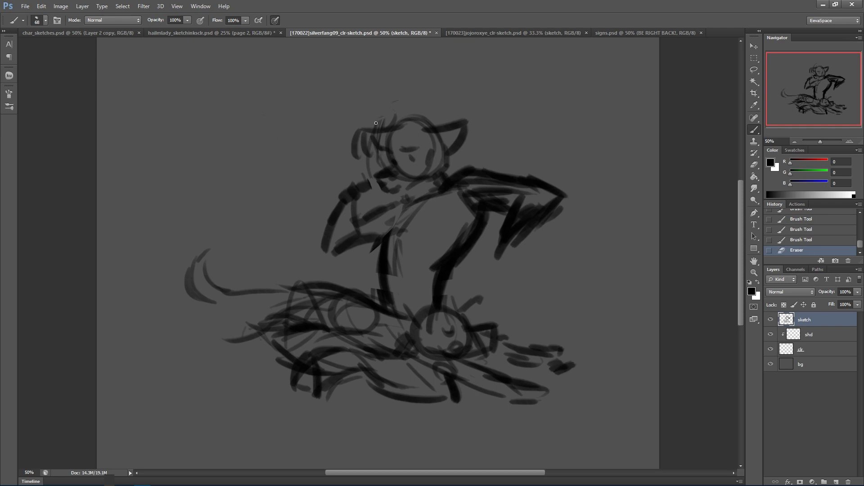
mouse_move(362, 130)
mouse_down()
mouse_move(403, 122)
mouse_move(364, 130)
mouse_up()
drag(361, 131, 357, 156)
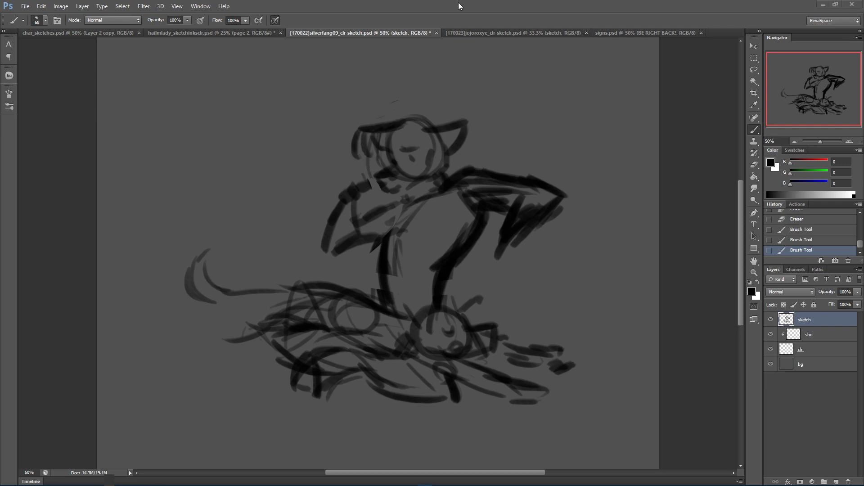
key(ctrl+s)
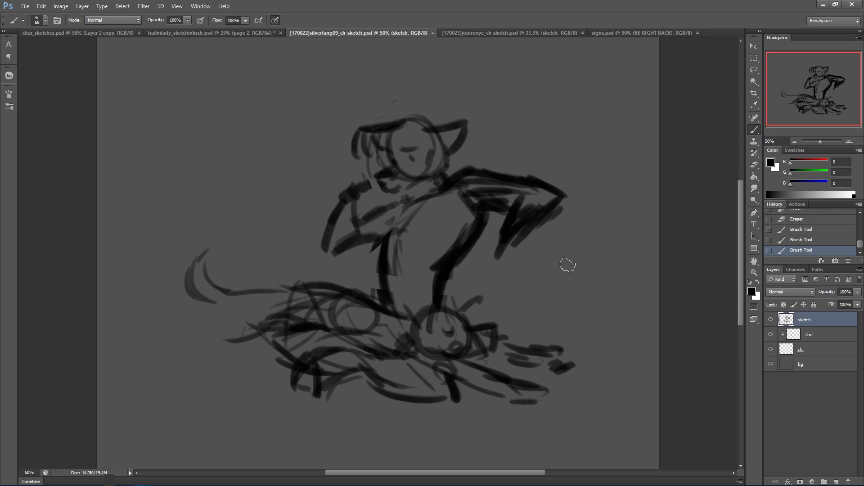
Redraw the lying character's tail with a fuller tip and extend both legs back to finished feet.
mouse_move(302, 319)
mouse_down()
mouse_move(285, 290)
mouse_move(222, 247)
mouse_move(198, 255)
mouse_move(222, 299)
mouse_up()
drag(310, 311, 226, 343)
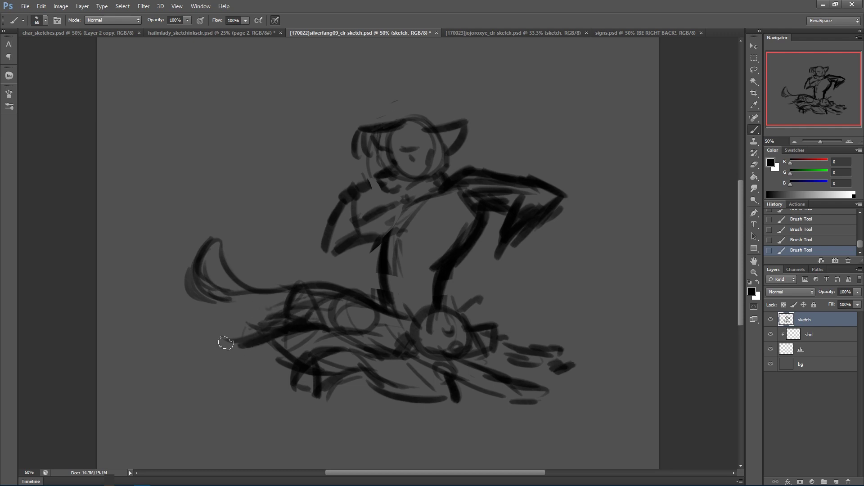
drag(194, 317, 217, 335)
mouse_move(173, 315)
mouse_down()
mouse_move(141, 338)
mouse_move(158, 328)
mouse_move(125, 320)
mouse_move(134, 306)
mouse_move(146, 307)
mouse_move(144, 335)
mouse_move(152, 313)
mouse_move(189, 293)
mouse_up()
mouse_move(149, 335)
mouse_down()
mouse_move(197, 324)
mouse_move(204, 309)
mouse_move(285, 306)
mouse_up()
mouse_move(196, 294)
mouse_down()
mouse_move(157, 284)
mouse_move(234, 300)
mouse_up()
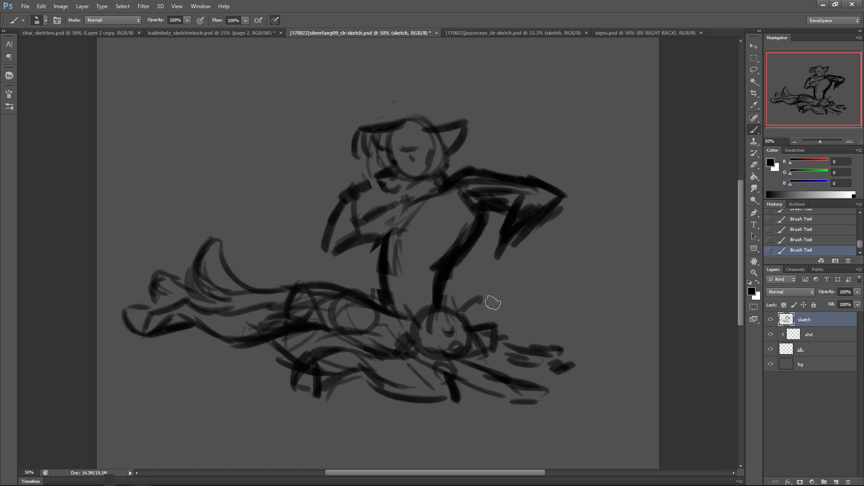
Darken the lying character's underside and forward arm, and add a tuft of hair on top of the head.
drag(388, 354, 475, 383)
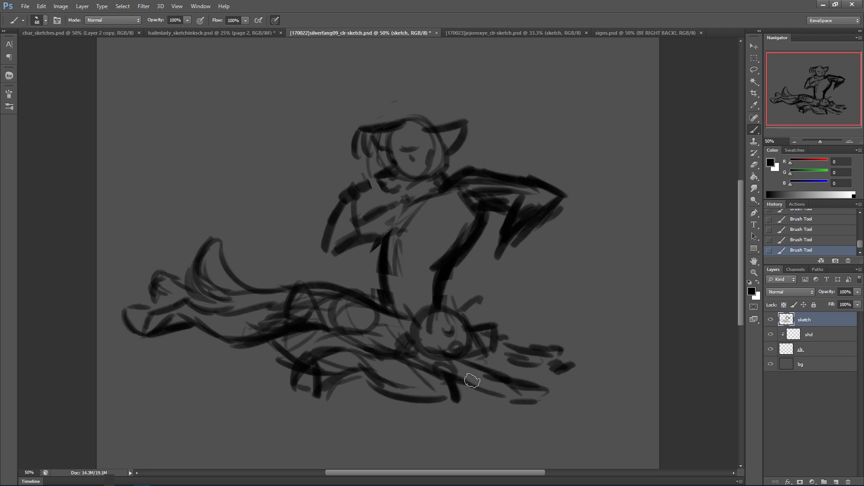
drag(297, 322, 412, 365)
mouse_move(468, 300)
mouse_down()
mouse_move(421, 311)
mouse_move(431, 297)
mouse_move(454, 300)
mouse_move(479, 323)
mouse_move(482, 358)
mouse_move(467, 330)
mouse_move(486, 345)
mouse_up()
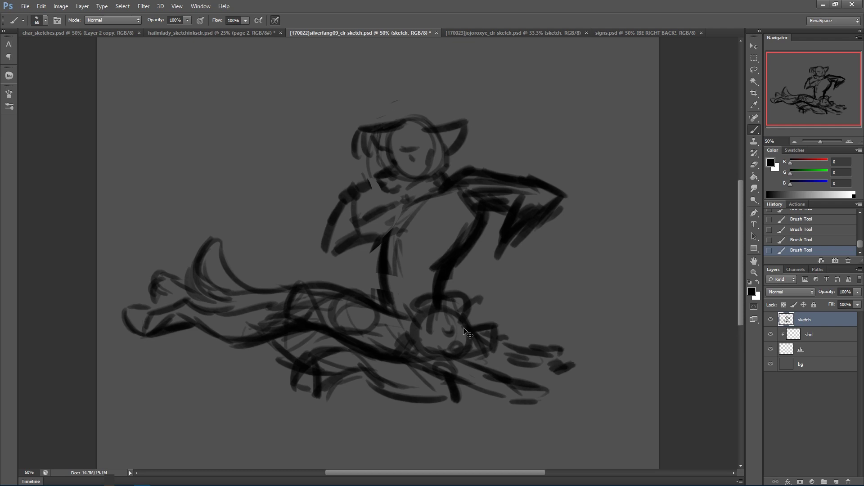
Duplicate the sketch layer, hide the original, and lasso and delete the lying character from the copy, leaving the upright character.
key(ctrl+j)
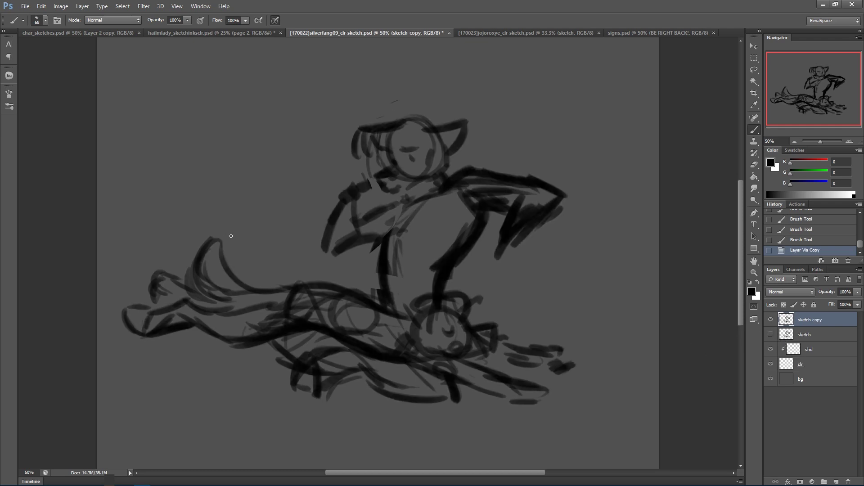
click(752, 73)
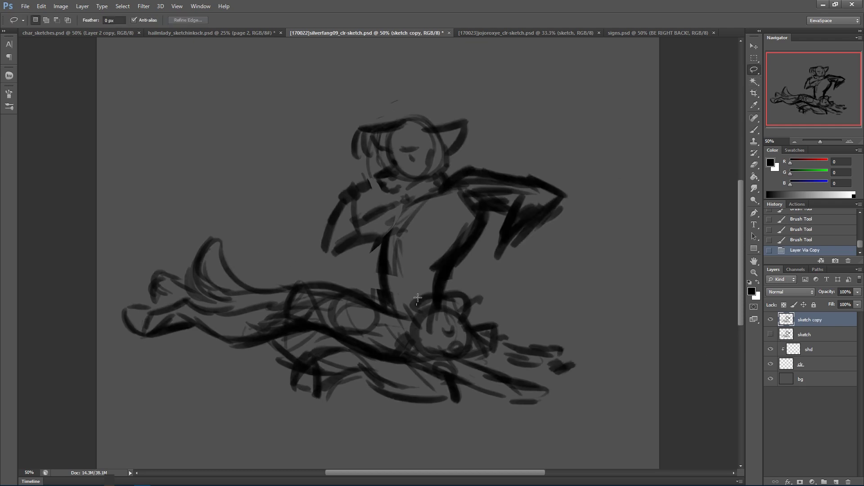
mouse_move(510, 308)
mouse_down()
mouse_move(591, 366)
mouse_move(496, 410)
mouse_up()
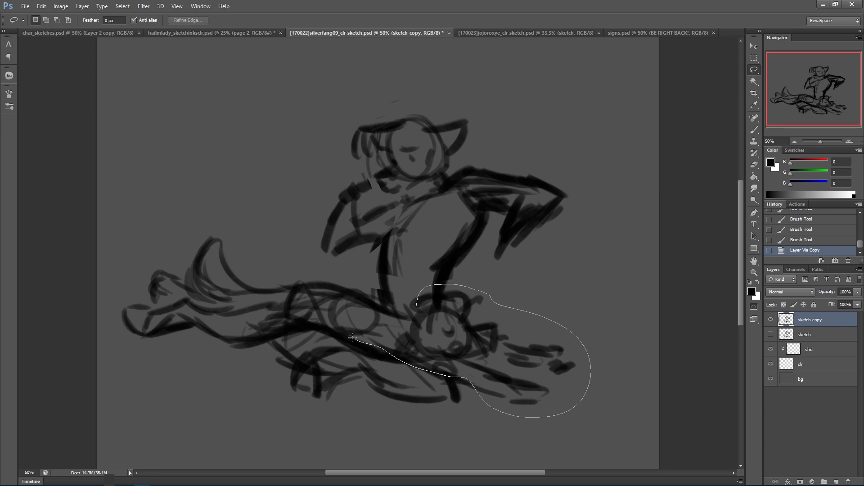
mouse_move(295, 330)
mouse_down()
mouse_move(135, 364)
mouse_move(307, 267)
mouse_up()
drag(385, 295, 433, 304)
key(Delete)
key(ctrl+d)
Rough in the lying character's new head as a circle below the upright character's waist, with oval body construction and a curved back.
click(755, 128)
drag(430, 301, 431, 314)
drag(433, 307, 436, 321)
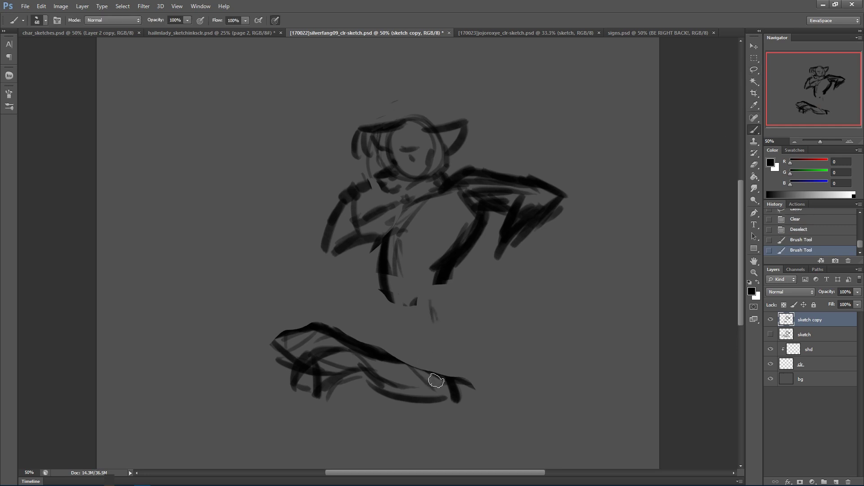
mouse_move(457, 305)
mouse_down()
mouse_move(421, 330)
mouse_move(428, 342)
mouse_move(435, 353)
mouse_move(475, 335)
mouse_move(454, 304)
mouse_move(428, 353)
mouse_up()
mouse_move(464, 313)
mouse_down()
mouse_move(422, 351)
mouse_move(463, 352)
mouse_move(460, 312)
mouse_up()
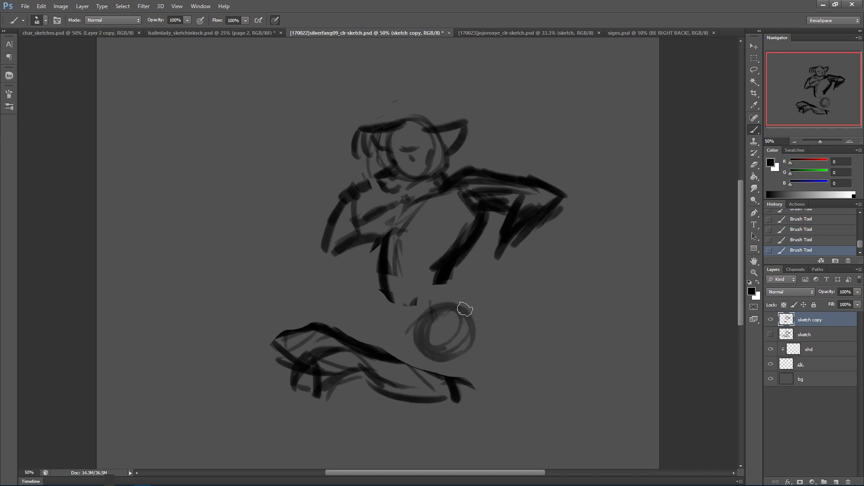
mouse_move(449, 303)
mouse_down()
mouse_move(475, 278)
mouse_move(457, 307)
mouse_move(446, 304)
mouse_move(473, 323)
mouse_move(436, 353)
mouse_move(473, 316)
mouse_move(464, 354)
mouse_move(368, 328)
mouse_up()
mouse_move(333, 307)
mouse_down()
mouse_move(345, 286)
mouse_move(406, 325)
mouse_move(393, 333)
mouse_move(346, 283)
mouse_move(348, 344)
mouse_move(388, 295)
mouse_up()
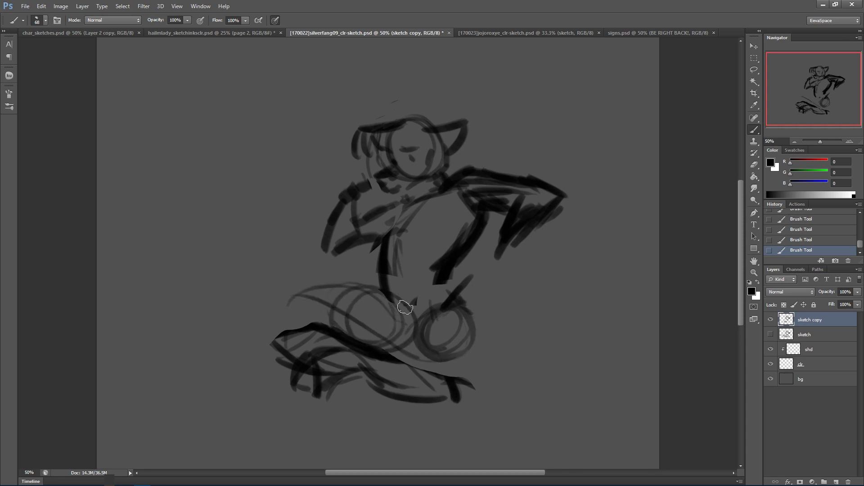
Sketch the lying character's forearms, one reaching diagonally down and outward from the head and the other bent beneath the chest.
drag(416, 370, 478, 398)
mouse_move(472, 347)
mouse_down()
mouse_move(503, 382)
mouse_move(531, 398)
mouse_up()
mouse_move(504, 370)
mouse_down()
mouse_move(523, 403)
mouse_move(548, 419)
mouse_up()
drag(455, 357, 497, 380)
drag(475, 347, 552, 408)
drag(499, 393, 580, 440)
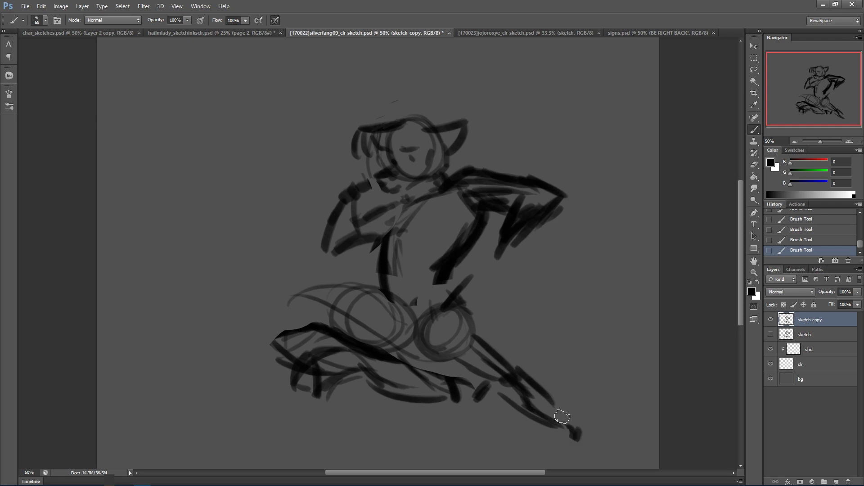
drag(487, 385, 475, 413)
mouse_move(414, 369)
mouse_down()
mouse_move(435, 429)
mouse_move(447, 430)
mouse_up()
drag(469, 427, 483, 413)
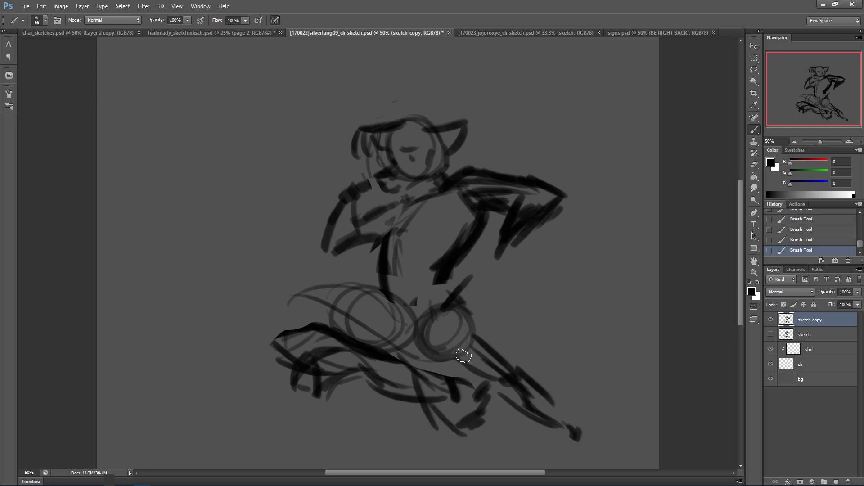
Block in the lying character's head over the guide circle with dark strokes for an open muzzle, ear and jaw.
drag(464, 315, 492, 322)
mouse_move(436, 318)
mouse_down()
mouse_move(427, 298)
mouse_move(444, 293)
mouse_move(453, 309)
mouse_move(477, 304)
mouse_move(439, 338)
mouse_move(447, 343)
mouse_move(438, 391)
mouse_move(444, 370)
mouse_up()
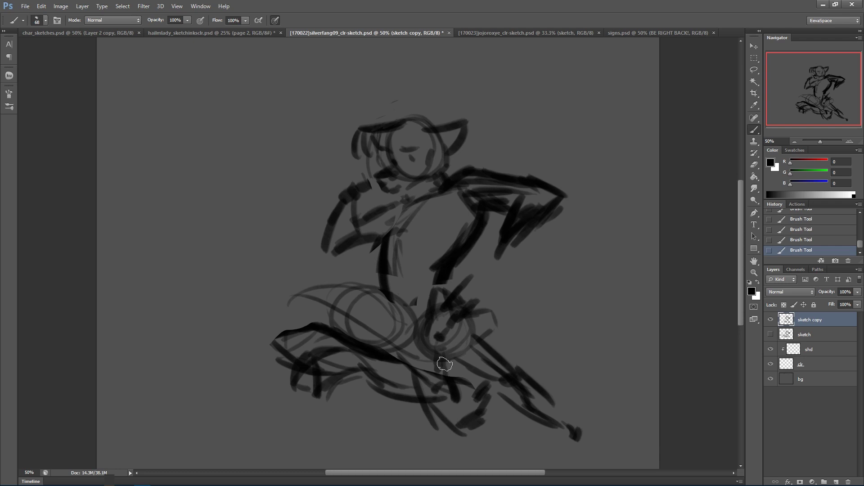
mouse_move(450, 339)
mouse_down()
mouse_move(483, 316)
mouse_move(458, 329)
mouse_move(484, 334)
mouse_up()
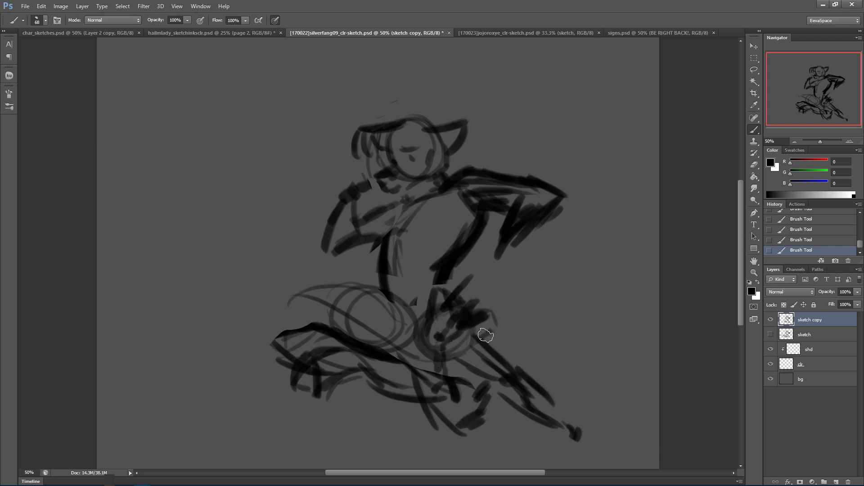
mouse_move(442, 314)
mouse_down()
mouse_move(425, 332)
mouse_move(458, 305)
mouse_move(442, 304)
mouse_move(453, 320)
mouse_move(481, 309)
mouse_move(447, 317)
mouse_move(446, 304)
mouse_move(468, 295)
mouse_move(492, 312)
mouse_up()
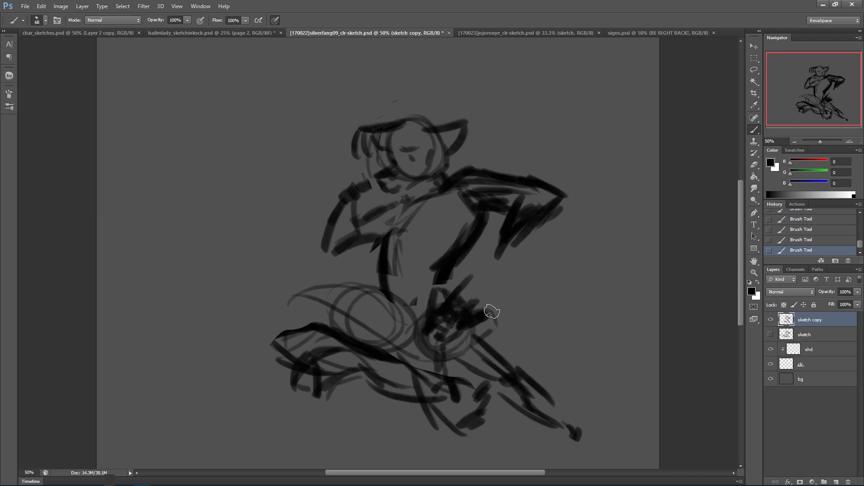
mouse_move(495, 318)
mouse_down()
mouse_move(458, 366)
mouse_move(440, 358)
mouse_move(475, 376)
mouse_move(474, 352)
mouse_move(497, 371)
mouse_up()
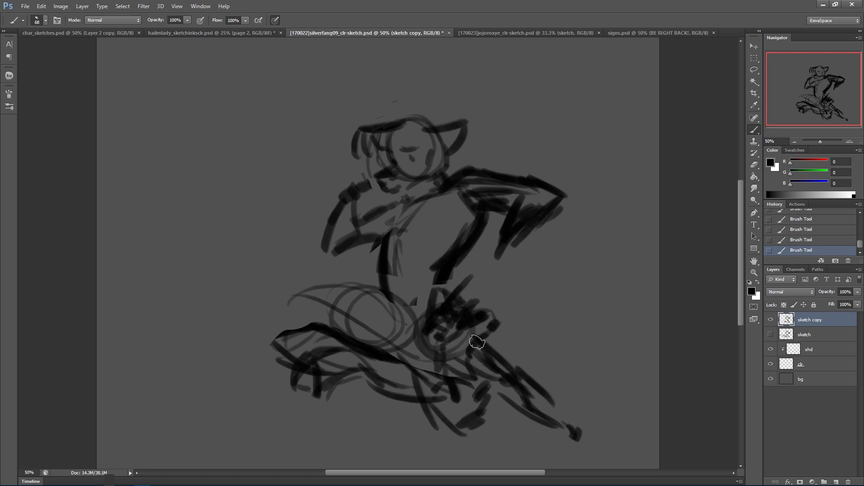
Carve the open jaws, teeth and face planes out of the lying character's dark head with fine eraser strokes.
mouse_move(460, 344)
mouse_down()
mouse_move(505, 331)
mouse_move(483, 312)
mouse_move(479, 321)
mouse_up()
drag(481, 316, 476, 323)
drag(474, 322, 472, 324)
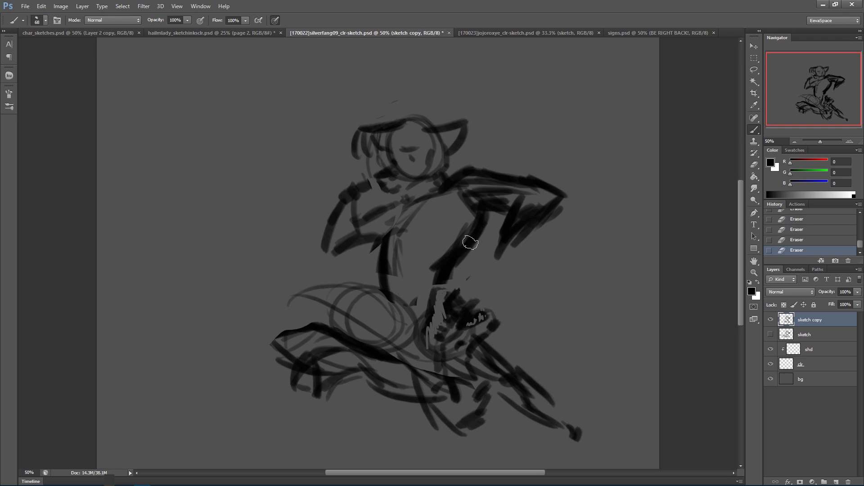
click(754, 164)
right_click(471, 265)
click(529, 281)
click(443, 306)
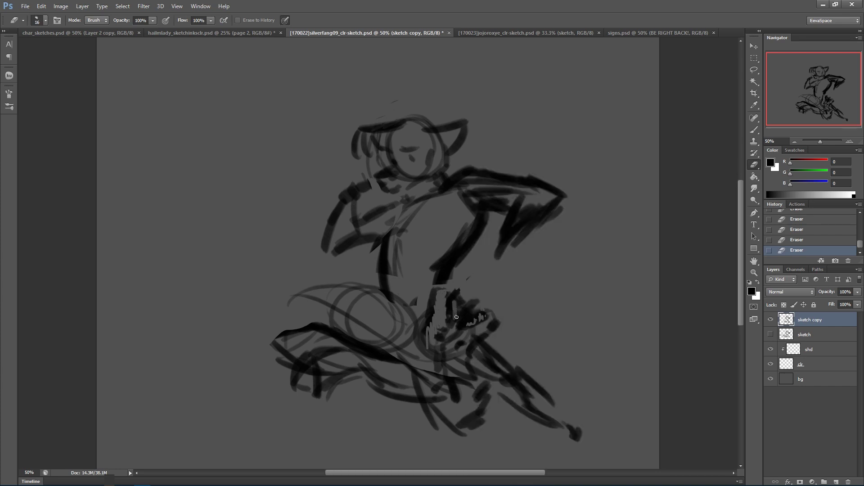
mouse_move(455, 302)
mouse_down()
mouse_move(476, 301)
mouse_move(435, 349)
mouse_move(437, 312)
mouse_move(431, 334)
mouse_up()
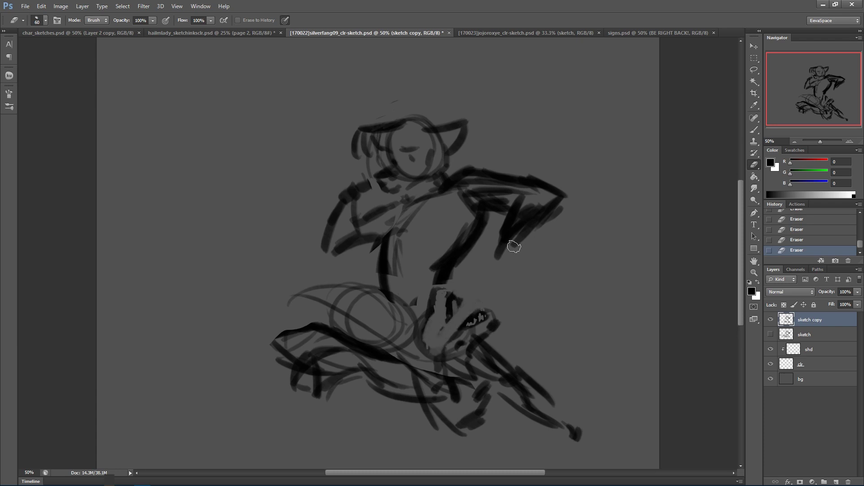
Reduce the brush to 36 px and add contour lines to the upright character's torso and collar strokes under the chin.
click(755, 131)
alt+right_click(416, 181)
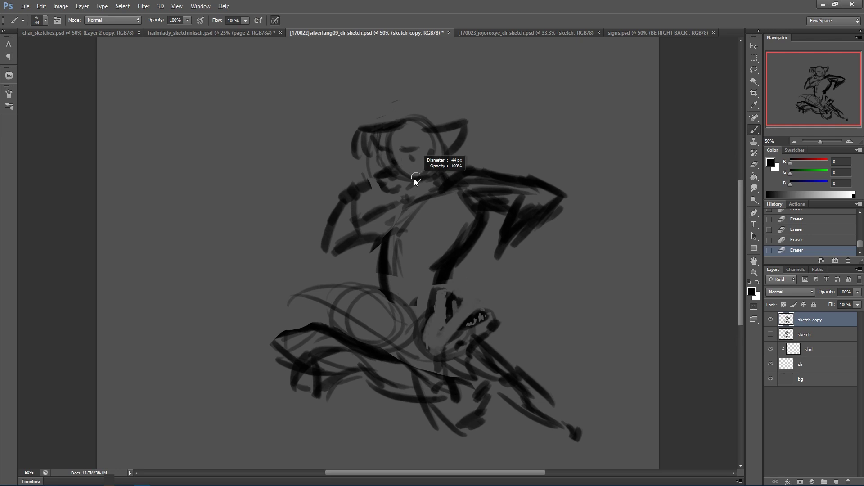
mouse_move(421, 210)
mouse_down()
mouse_move(410, 245)
mouse_move(390, 252)
mouse_move(418, 255)
mouse_up()
drag(389, 252, 440, 249)
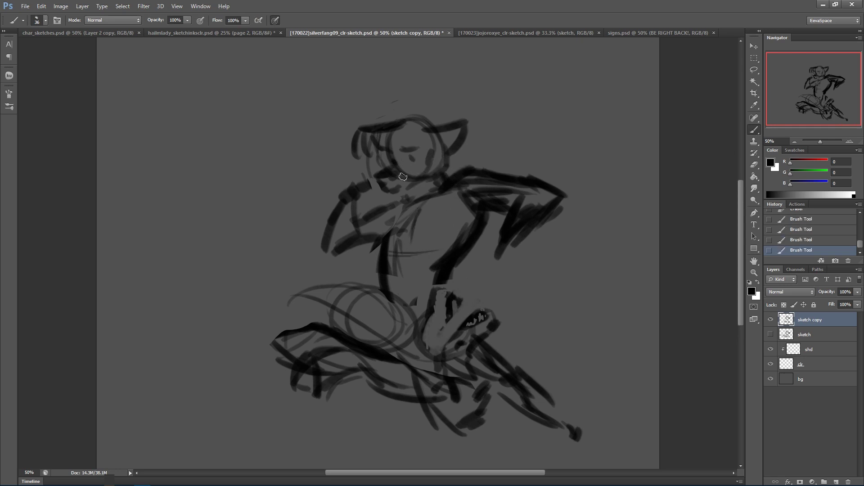
drag(391, 185, 406, 181)
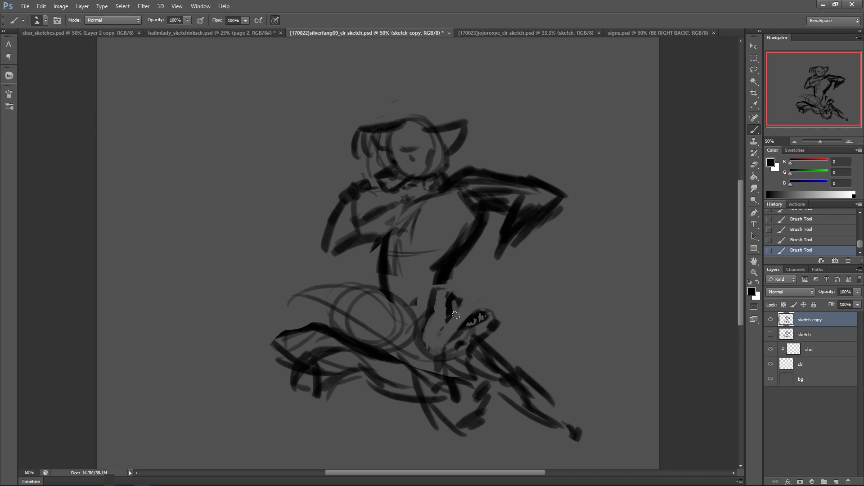
Sharpen the lying character's muzzle, clean up around it, and darken the bent forearm and hand below the head.
drag(441, 334, 461, 312)
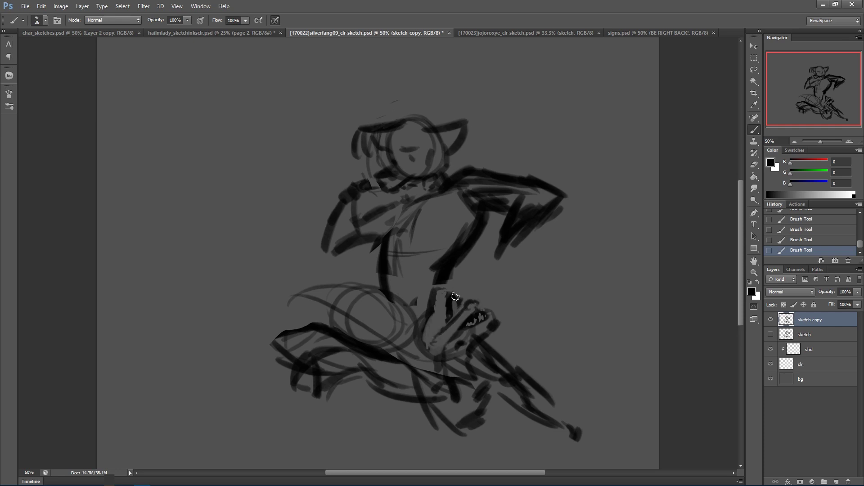
mouse_move(444, 305)
mouse_down()
mouse_move(427, 323)
mouse_move(427, 352)
mouse_move(432, 283)
mouse_move(444, 256)
mouse_up()
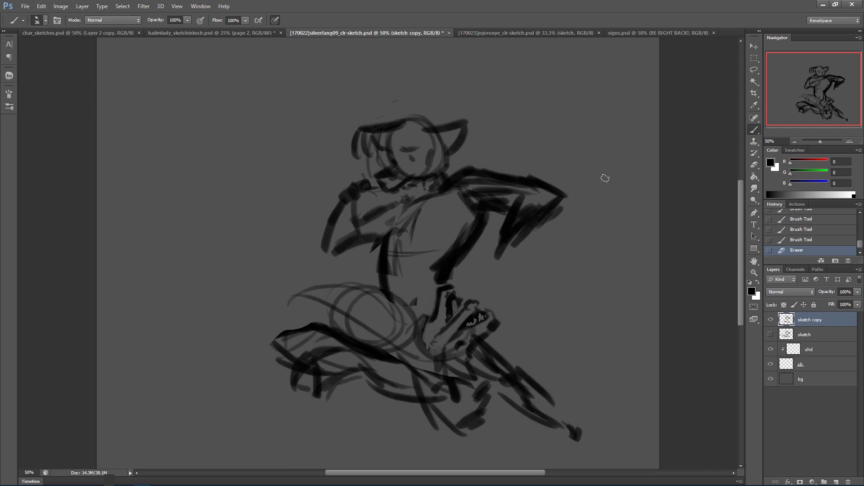
mouse_move(470, 345)
mouse_down()
mouse_move(458, 347)
mouse_move(462, 359)
mouse_up()
mouse_move(405, 362)
mouse_down()
mouse_move(450, 415)
mouse_move(468, 411)
mouse_up()
mouse_move(421, 381)
mouse_down()
mouse_move(466, 400)
mouse_move(497, 382)
mouse_up()
mouse_move(475, 383)
mouse_down()
mouse_move(457, 397)
mouse_move(462, 392)
mouse_up()
Draw the lying character's back line and extend an elongated thigh shape behind the hips, with starting lines for the far lower leg.
mouse_move(424, 313)
mouse_down()
mouse_move(335, 287)
mouse_move(265, 305)
mouse_move(248, 296)
mouse_up()
drag(319, 282, 235, 279)
mouse_move(298, 300)
mouse_down()
mouse_move(226, 284)
mouse_move(316, 283)
mouse_up()
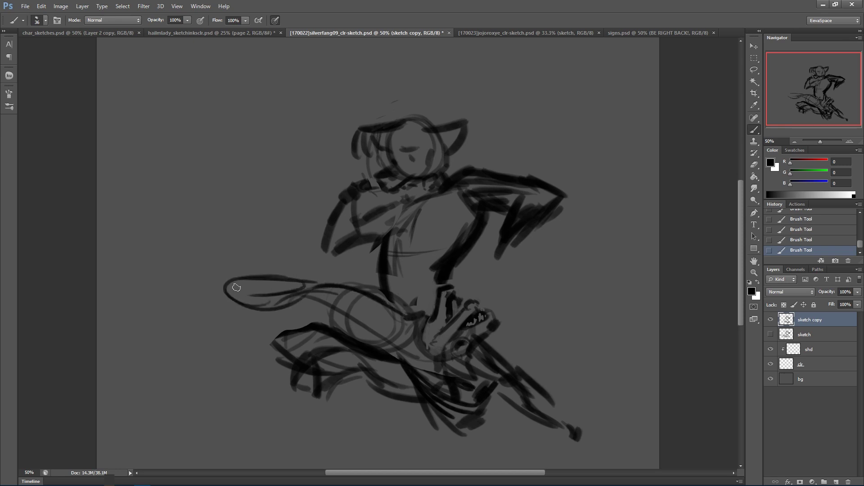
drag(229, 265, 198, 266)
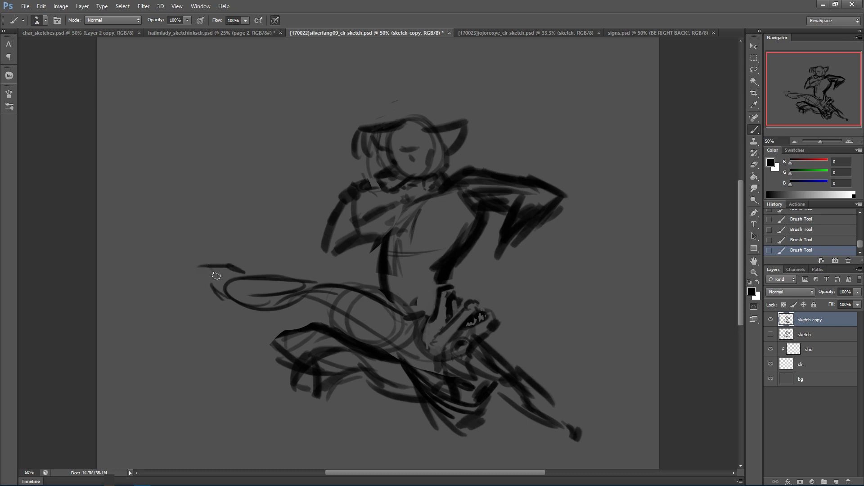
Draw the lying character's near hind leg stretched back and bent down to a foot with separated toes.
drag(261, 311, 218, 321)
mouse_move(224, 319)
mouse_down()
mouse_move(295, 328)
mouse_move(175, 330)
mouse_up()
mouse_move(247, 305)
mouse_down()
mouse_move(205, 305)
mouse_move(157, 363)
mouse_up()
mouse_move(182, 323)
mouse_down()
mouse_move(169, 361)
mouse_move(180, 327)
mouse_move(245, 335)
mouse_up()
mouse_move(186, 312)
mouse_down()
mouse_move(180, 301)
mouse_move(129, 334)
mouse_move(122, 350)
mouse_move(170, 360)
mouse_move(132, 374)
mouse_up()
mouse_move(132, 373)
mouse_down()
mouse_move(169, 363)
mouse_move(151, 345)
mouse_up()
drag(150, 346, 157, 363)
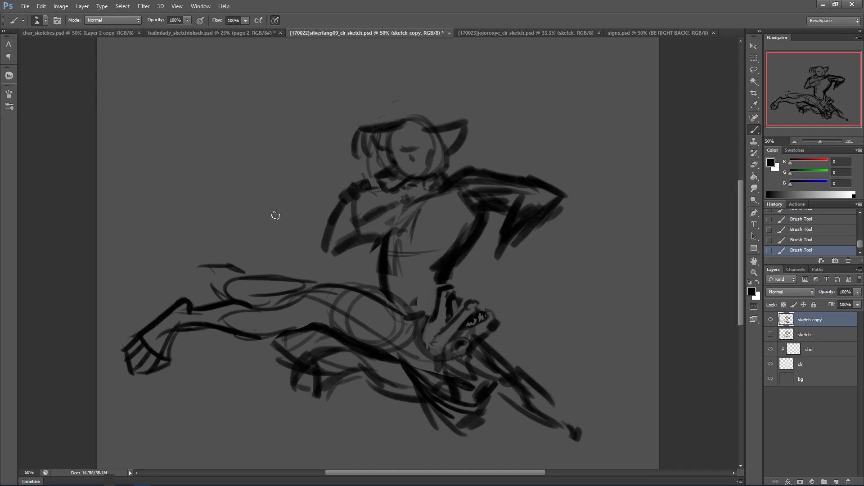
Draw the lying character's far lower leg and raised foot, and connect its upper contour to the hip.
drag(217, 283, 164, 283)
drag(162, 253, 169, 247)
drag(171, 247, 231, 266)
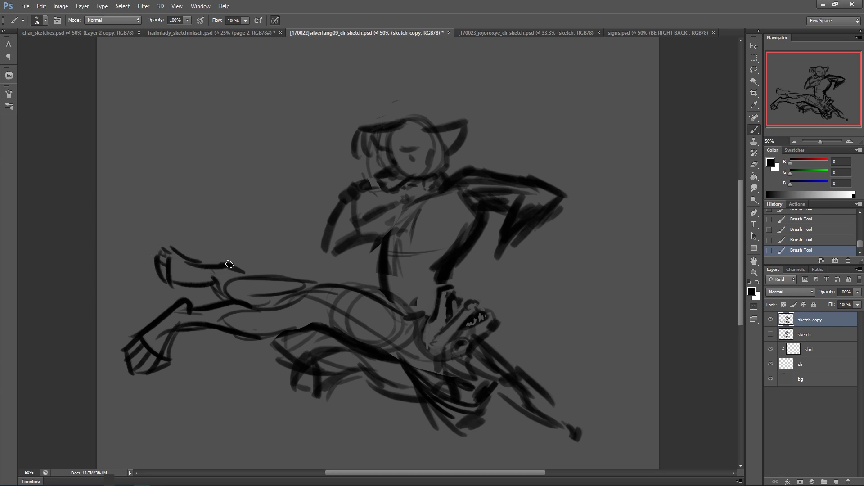
drag(282, 278, 338, 278)
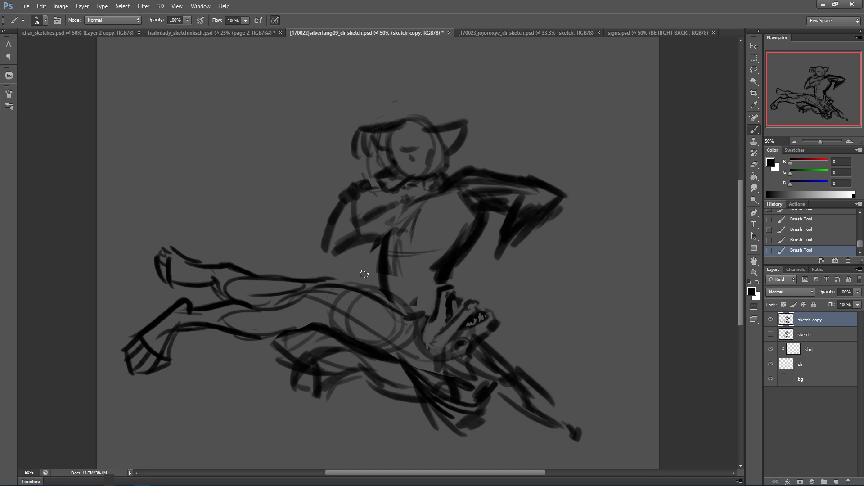
Draw the lying character's inner thigh and belly lines and reinforce the back contour from the hips to the head.
drag(271, 310, 322, 310)
mouse_move(315, 306)
mouse_down()
mouse_move(340, 342)
mouse_move(315, 322)
mouse_up()
drag(315, 283, 372, 304)
drag(334, 283, 423, 312)
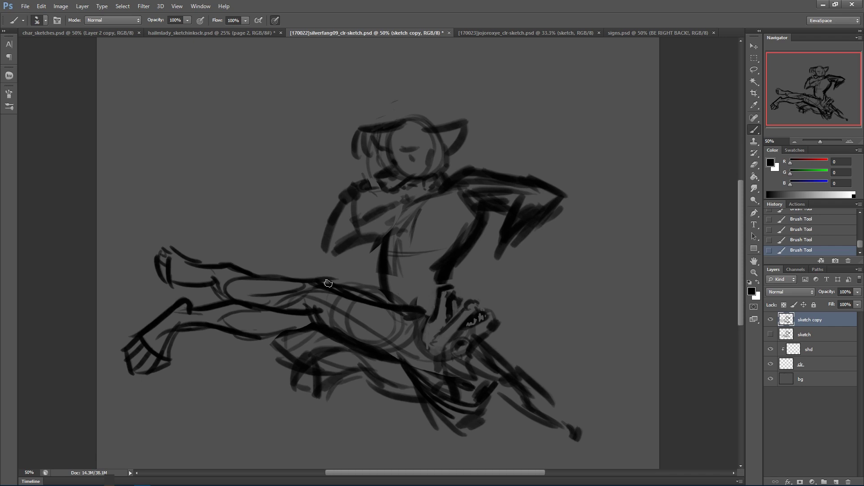
Erase the lying character's hip, upper thigh and back lines between the hind legs and the head.
mouse_move(329, 287)
mouse_down()
mouse_move(366, 295)
mouse_move(309, 278)
mouse_up()
drag(334, 313, 363, 320)
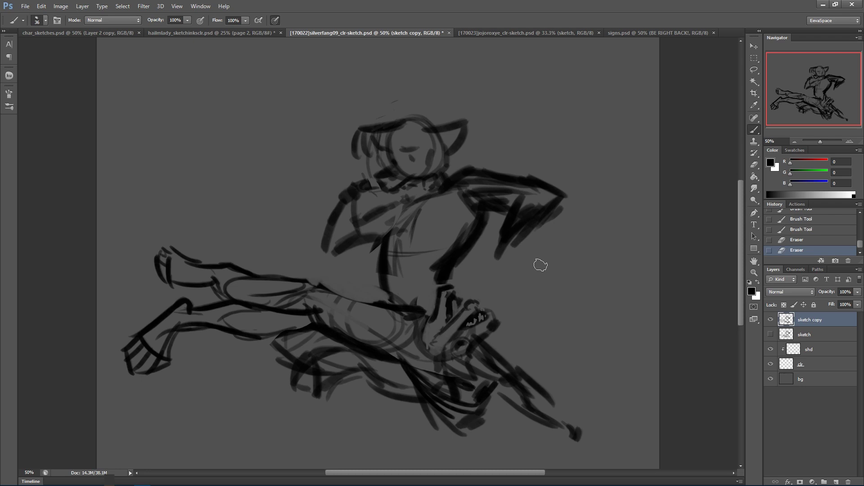
mouse_move(336, 309)
mouse_down()
mouse_move(275, 300)
mouse_move(268, 332)
mouse_move(305, 316)
mouse_up()
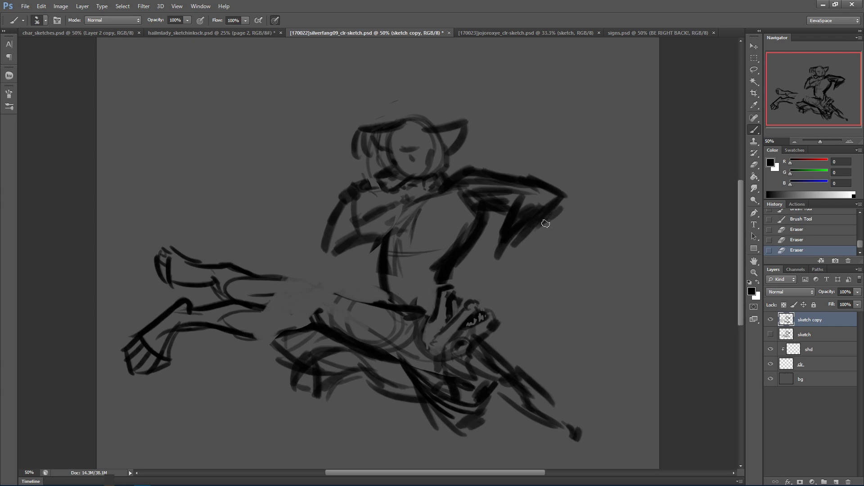
mouse_move(365, 309)
mouse_down()
mouse_move(379, 324)
mouse_move(380, 303)
mouse_move(412, 328)
mouse_move(417, 300)
mouse_move(426, 285)
mouse_up()
Redraw short neck lines behind the lying character's head and erase the messy bent forearm beneath it.
mouse_move(415, 324)
mouse_down()
mouse_move(439, 317)
mouse_move(433, 320)
mouse_up()
drag(416, 322, 438, 318)
drag(413, 353, 447, 359)
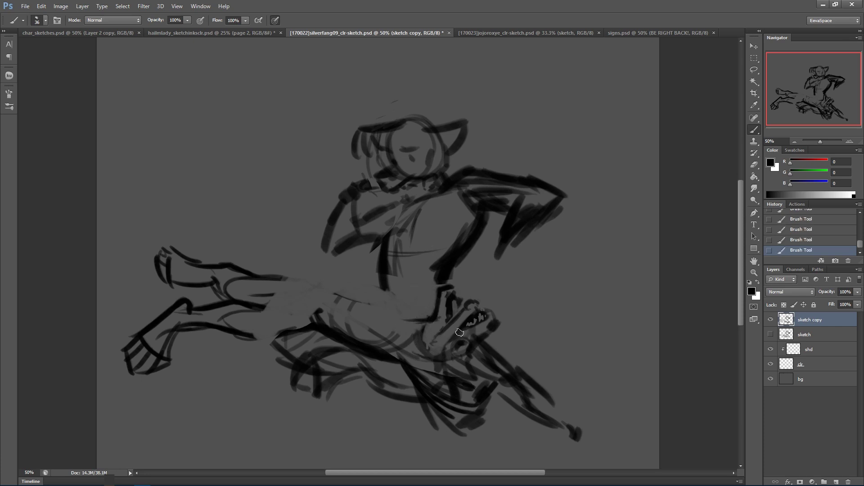
mouse_move(396, 357)
mouse_down()
mouse_move(421, 397)
mouse_move(428, 366)
mouse_move(476, 420)
mouse_move(491, 395)
mouse_move(423, 401)
mouse_move(459, 431)
mouse_move(437, 388)
mouse_up()
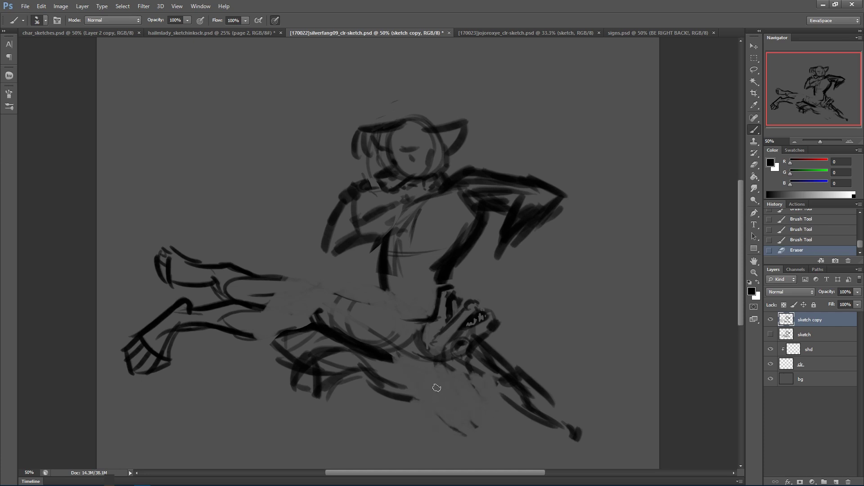
Redraw the lying character's chest and underarm contour leading into the outstretched arm, and add short guide lines above that arm.
drag(398, 356, 474, 384)
drag(425, 365, 508, 391)
drag(508, 329, 534, 353)
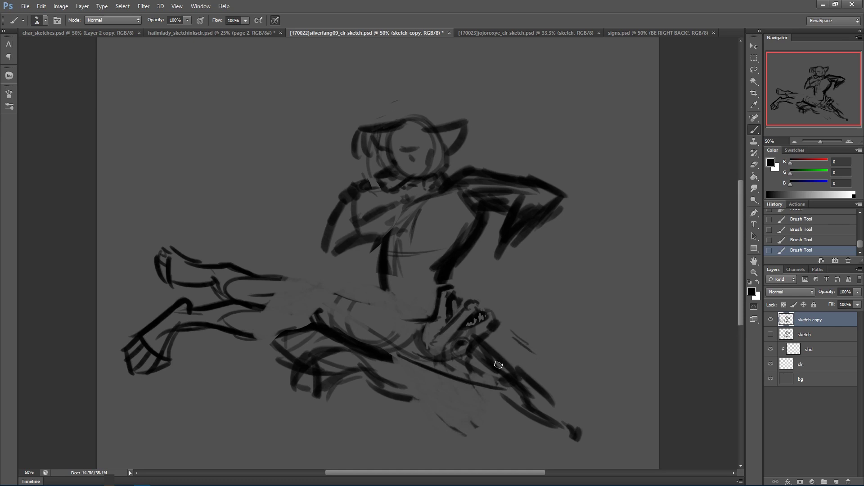
mouse_move(438, 359)
mouse_down()
mouse_move(488, 378)
mouse_move(481, 371)
mouse_up()
Darken the folded limb shapes beneath the lying character's body, and add a rounded foot shape below them.
mouse_move(389, 386)
mouse_down()
mouse_move(453, 409)
mouse_move(472, 380)
mouse_up()
mouse_move(379, 378)
mouse_down()
mouse_move(444, 406)
mouse_move(462, 399)
mouse_move(403, 369)
mouse_move(359, 371)
mouse_move(318, 397)
mouse_up()
mouse_move(321, 398)
mouse_down()
mouse_move(295, 384)
mouse_move(306, 383)
mouse_move(293, 390)
mouse_move(308, 385)
mouse_move(293, 373)
mouse_move(299, 365)
mouse_move(292, 384)
mouse_move(301, 362)
mouse_move(352, 350)
mouse_up()
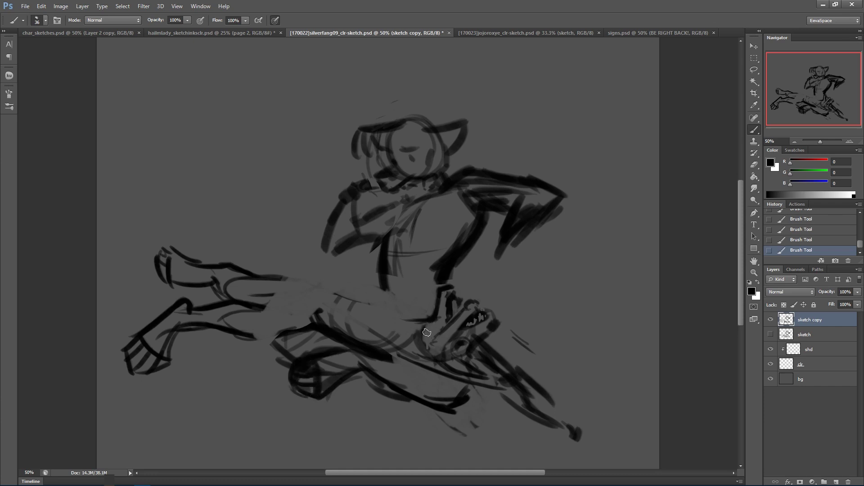
mouse_move(347, 386)
mouse_down()
mouse_move(351, 419)
mouse_move(350, 403)
mouse_move(380, 414)
mouse_move(364, 386)
mouse_move(357, 397)
mouse_move(366, 394)
mouse_move(372, 413)
mouse_move(375, 376)
mouse_up()
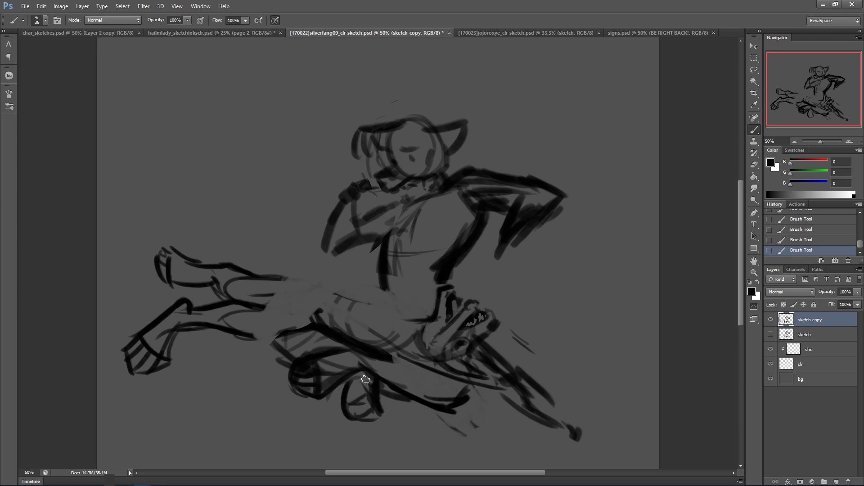
mouse_move(321, 328)
mouse_down()
mouse_move(277, 348)
mouse_move(277, 322)
mouse_move(308, 321)
mouse_up()
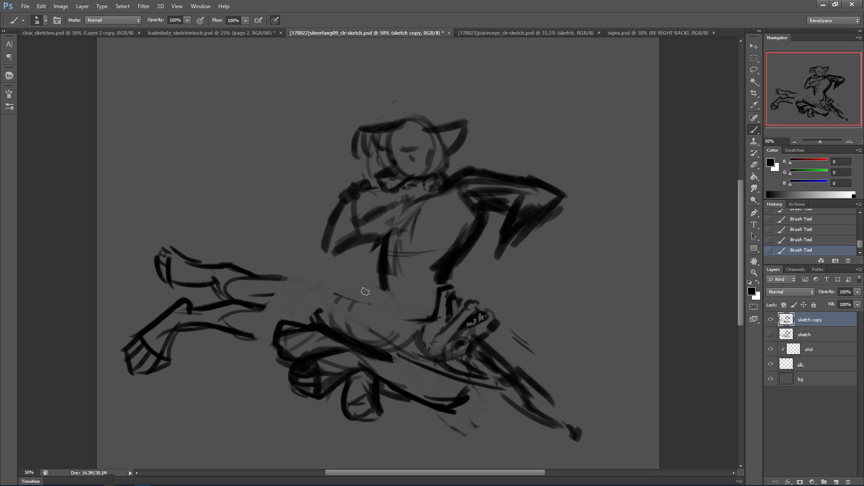
Redraw the lying character's back line from head to hips and add loose curved strokes over the hip and thigh.
drag(306, 285, 412, 307)
drag(355, 302, 430, 306)
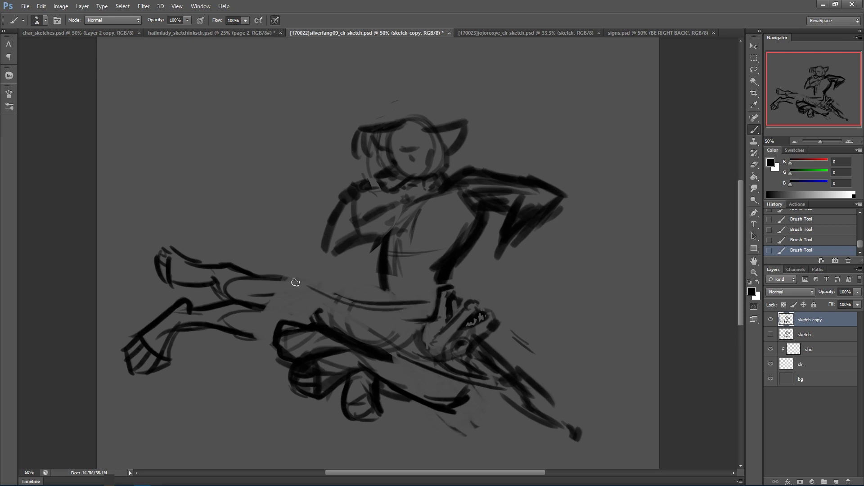
drag(284, 275, 358, 297)
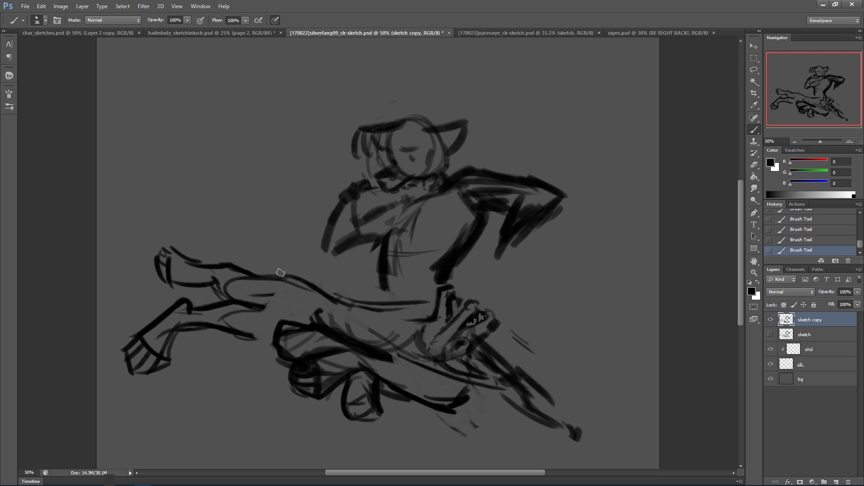
drag(263, 308, 306, 323)
drag(317, 286, 256, 247)
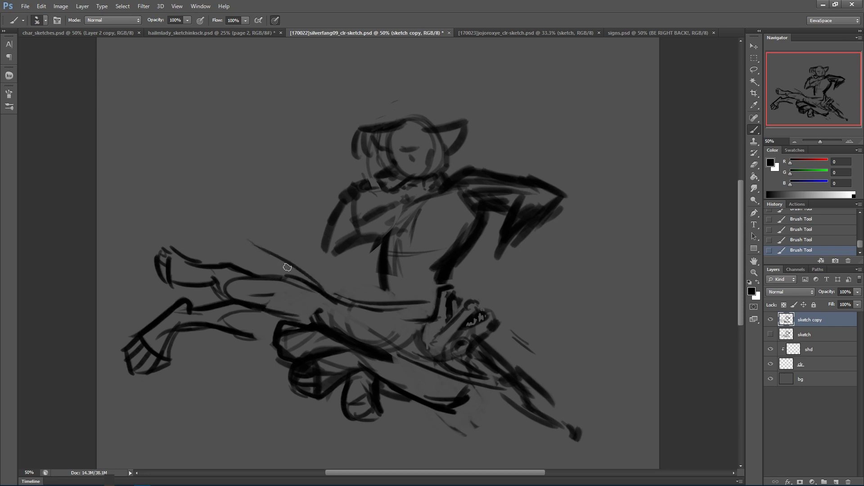
mouse_move(320, 290)
mouse_down()
mouse_move(238, 238)
mouse_move(288, 270)
mouse_move(220, 287)
mouse_move(297, 295)
mouse_move(241, 283)
mouse_move(229, 291)
mouse_move(268, 260)
mouse_up()
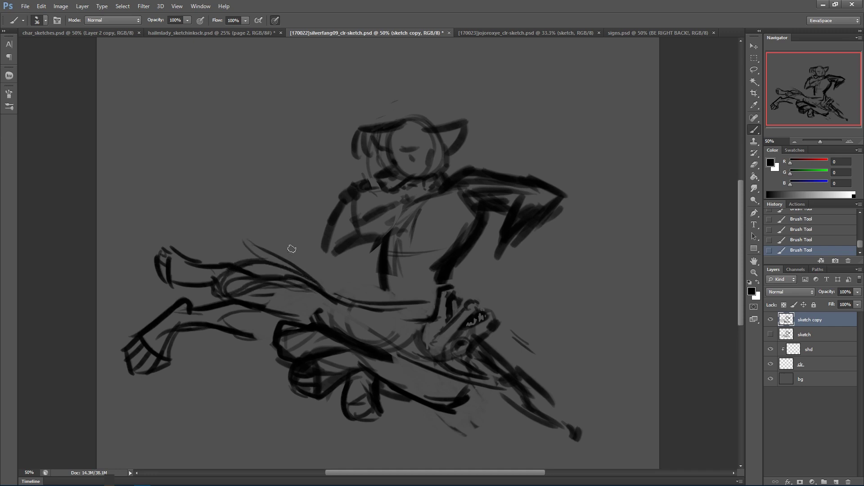
Thin the upright character's heavy waist, side, shoulder and bent-arm lines with the eraser.
drag(380, 269, 387, 301)
drag(438, 276, 480, 220)
drag(450, 271, 483, 220)
mouse_move(458, 256)
mouse_down()
mouse_move(451, 275)
mouse_move(427, 274)
mouse_move(471, 218)
mouse_up()
drag(524, 207, 498, 250)
mouse_move(540, 193)
mouse_down()
mouse_move(504, 243)
mouse_move(528, 225)
mouse_up()
mouse_move(486, 185)
mouse_down()
mouse_move(477, 193)
mouse_move(506, 195)
mouse_move(470, 178)
mouse_up()
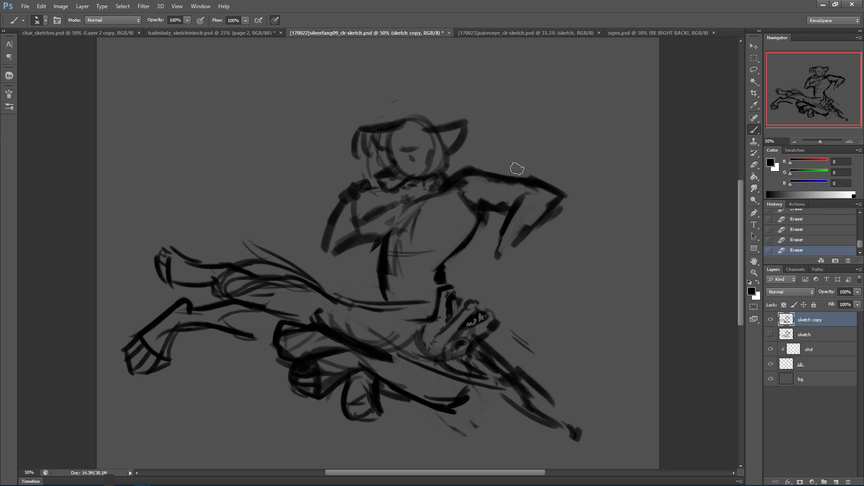
mouse_move(457, 200)
mouse_down()
mouse_move(499, 186)
mouse_move(489, 194)
mouse_move(525, 190)
mouse_move(506, 198)
mouse_up()
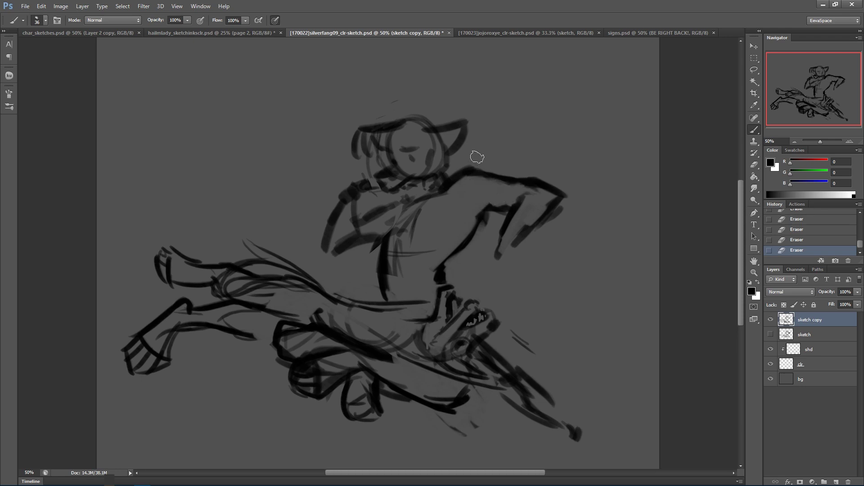
Add contour lines beneath the lying character's head, sketch a second raised forearm and hand beyond the jaw, and darken the back line.
mouse_move(397, 357)
mouse_down()
mouse_move(471, 387)
mouse_move(430, 351)
mouse_move(442, 334)
mouse_move(426, 349)
mouse_move(434, 355)
mouse_move(458, 327)
mouse_move(425, 349)
mouse_move(433, 387)
mouse_up()
mouse_move(441, 356)
mouse_down()
mouse_move(441, 388)
mouse_move(440, 374)
mouse_move(408, 354)
mouse_move(478, 380)
mouse_up()
mouse_move(499, 352)
mouse_down()
mouse_move(523, 327)
mouse_move(510, 323)
mouse_move(522, 314)
mouse_move(531, 330)
mouse_move(536, 302)
mouse_move(508, 317)
mouse_move(529, 317)
mouse_up()
mouse_move(420, 321)
mouse_down()
mouse_move(389, 298)
mouse_move(314, 291)
mouse_move(358, 293)
mouse_move(302, 280)
mouse_up()
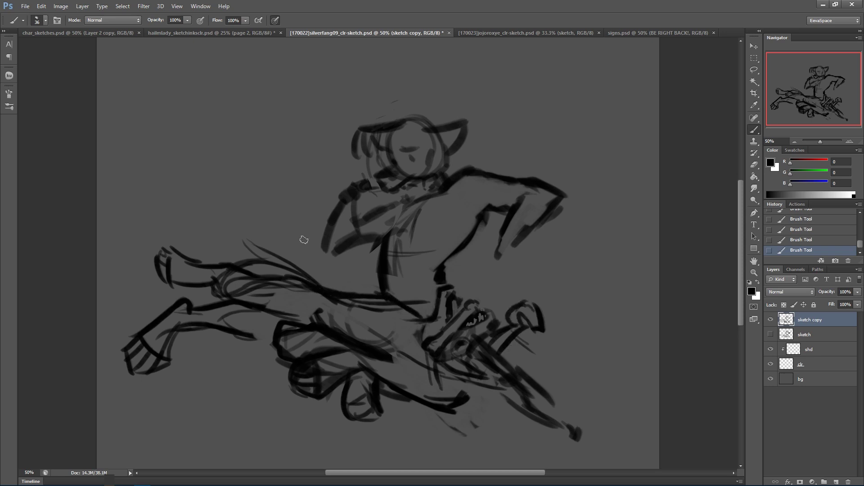
Shift the lying character's hind legs away from the body, then try erasing them and undo the erasure.
key(l)
mouse_move(320, 268)
mouse_down()
mouse_move(291, 287)
mouse_move(249, 369)
mouse_move(100, 370)
mouse_move(301, 268)
mouse_up()
key(ctrl+d)
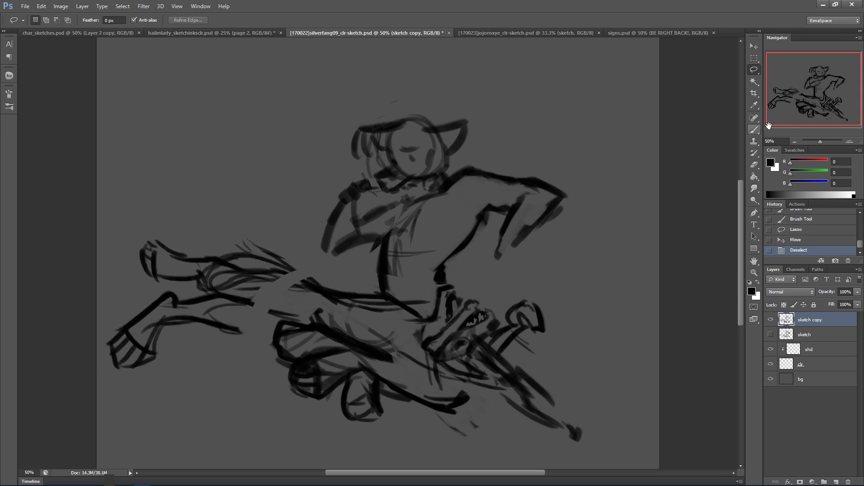
click(754, 164)
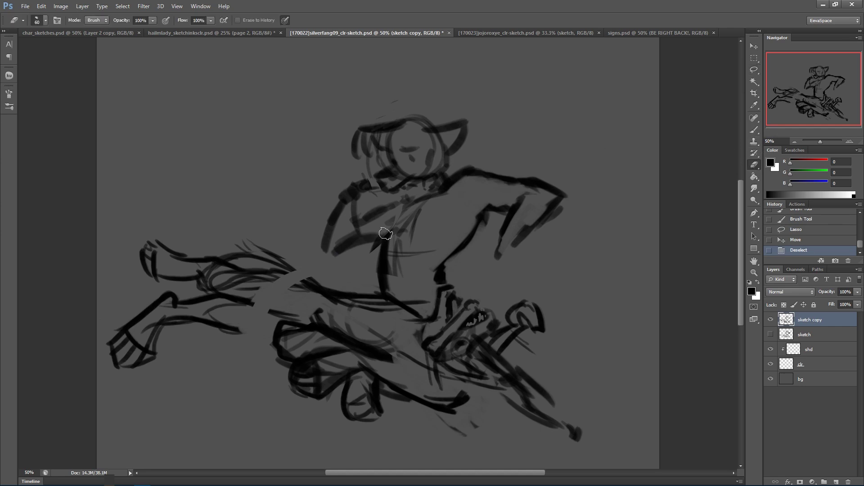
mouse_move(270, 279)
mouse_down()
mouse_move(283, 259)
mouse_move(275, 256)
mouse_move(183, 347)
mouse_move(193, 202)
mouse_up()
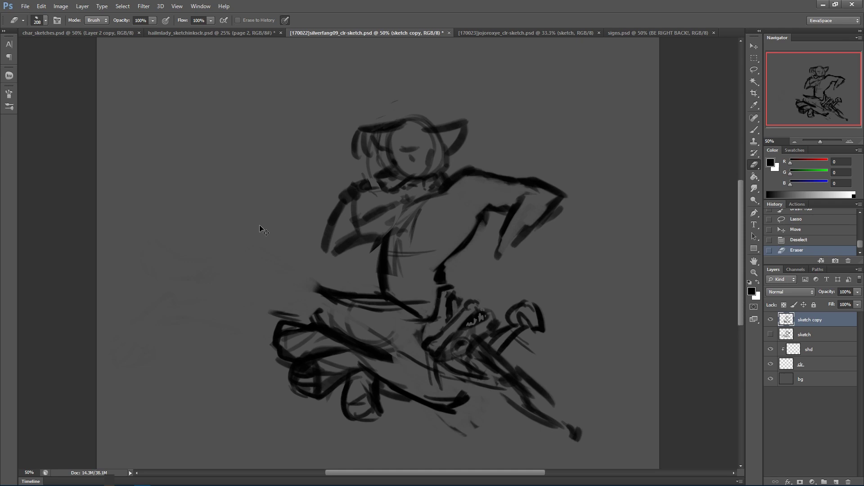
key(ctrl+z)
Lasso the lying character's hind legs, clear them from the layer, and deselect.
key(l)
mouse_move(288, 239)
mouse_down()
mouse_move(297, 243)
mouse_move(253, 316)
mouse_move(118, 227)
mouse_move(216, 193)
mouse_up()
key(Delete)
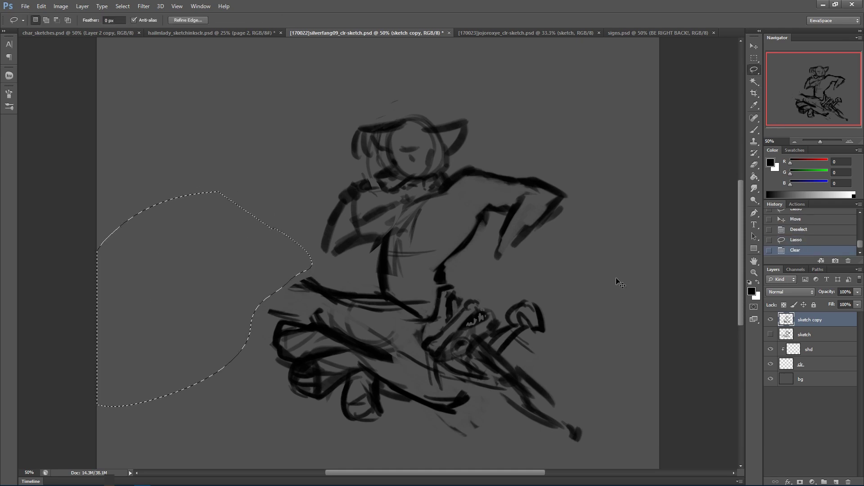
key(ctrl+d)
Redraw the lying character's back as one long, flatter line from the neck to the hips, erasing the old back strokes.
click(754, 130)
click(755, 130)
drag(306, 288, 281, 291)
mouse_move(307, 289)
mouse_down()
mouse_move(351, 298)
mouse_move(260, 308)
mouse_move(284, 285)
mouse_move(277, 313)
mouse_move(271, 302)
mouse_move(315, 295)
mouse_move(376, 308)
mouse_move(351, 288)
mouse_up()
key(e)
drag(433, 316, 390, 295)
mouse_move(431, 314)
mouse_down()
mouse_move(369, 292)
mouse_move(414, 301)
mouse_move(274, 291)
mouse_up()
drag(396, 308, 384, 331)
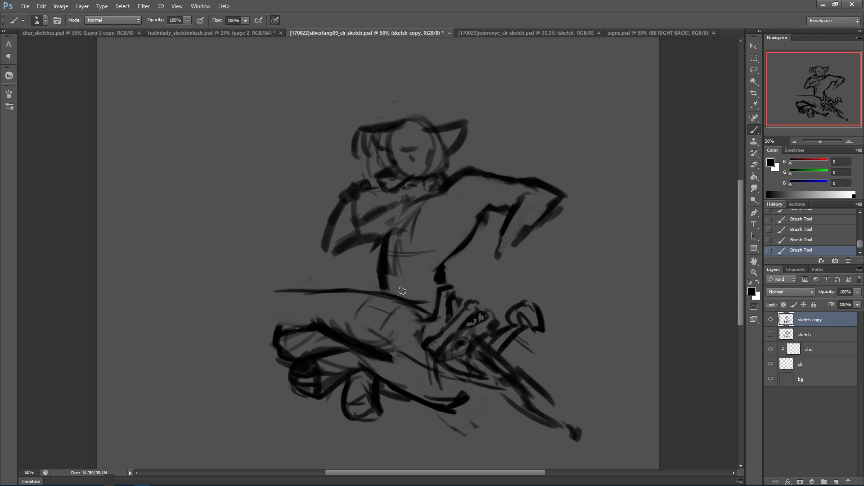
key(ctrl+alt+z)
key(ctrl+alt+z)
key(ctrl+alt+z)
Sketch the lying character's near leg stretched straight back from the hip, ending in a pointed heel and a foot with toe lines.
drag(417, 318, 397, 337)
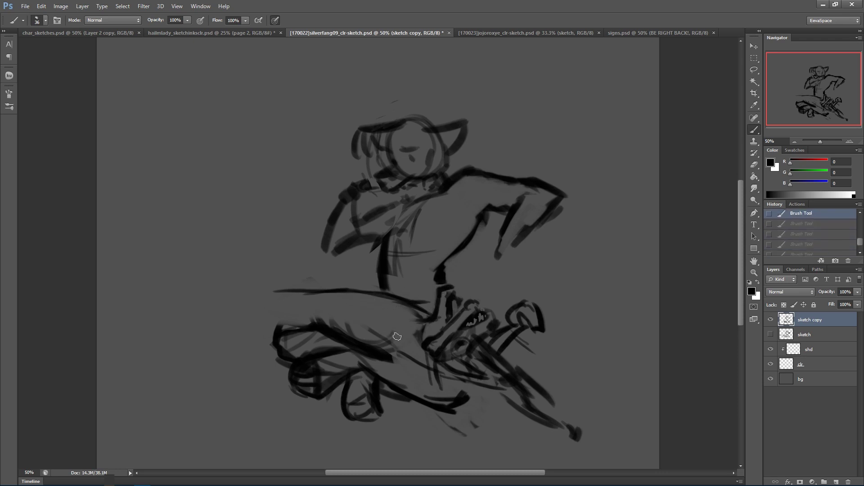
mouse_move(367, 303)
mouse_down()
mouse_move(294, 325)
mouse_move(325, 308)
mouse_move(304, 320)
mouse_move(382, 301)
mouse_move(352, 305)
mouse_move(420, 325)
mouse_up()
mouse_move(276, 335)
mouse_down()
mouse_move(225, 338)
mouse_move(196, 325)
mouse_up()
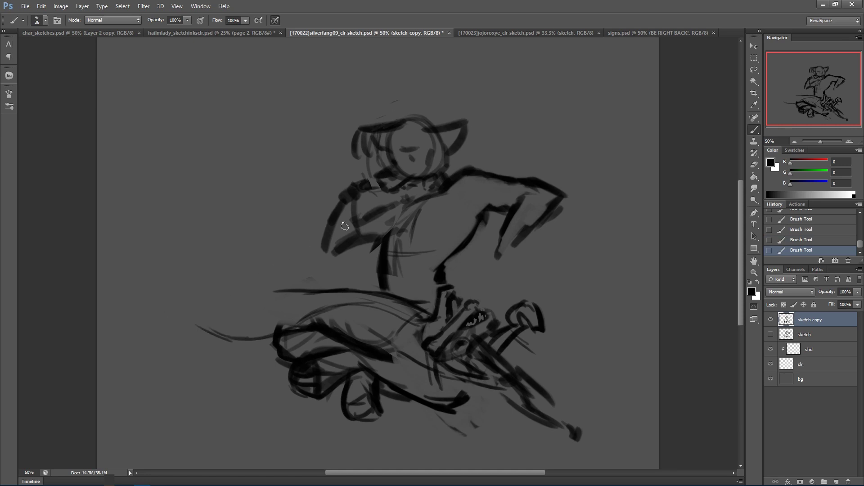
mouse_move(288, 315)
mouse_down()
mouse_move(357, 298)
mouse_move(332, 280)
mouse_up()
mouse_move(372, 307)
mouse_down()
mouse_move(280, 302)
mouse_move(270, 314)
mouse_move(234, 325)
mouse_move(204, 322)
mouse_move(276, 301)
mouse_move(198, 317)
mouse_move(191, 311)
mouse_move(200, 295)
mouse_move(223, 299)
mouse_move(222, 288)
mouse_move(198, 278)
mouse_move(148, 315)
mouse_move(155, 334)
mouse_move(193, 331)
mouse_move(200, 344)
mouse_move(207, 334)
mouse_up()
mouse_move(197, 293)
mouse_down()
mouse_move(212, 334)
mouse_move(223, 331)
mouse_up()
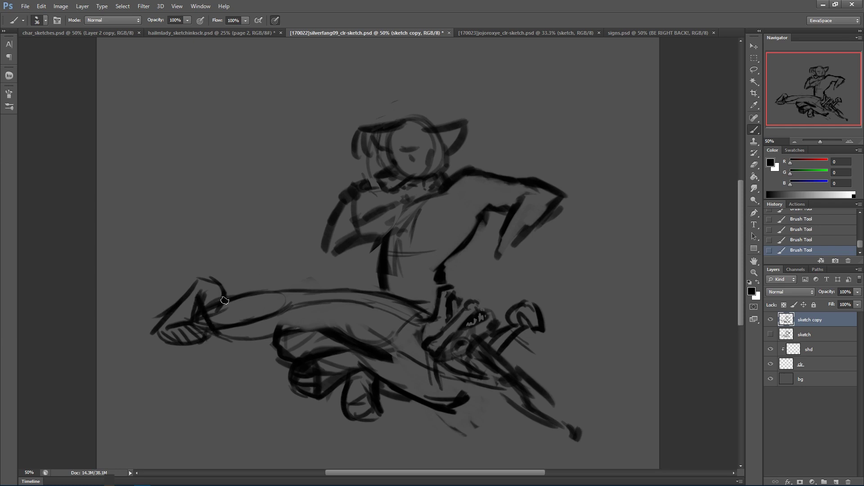
mouse_move(225, 300)
mouse_down()
mouse_move(193, 271)
mouse_move(175, 305)
mouse_move(227, 319)
mouse_move(288, 291)
mouse_move(247, 298)
mouse_move(276, 284)
mouse_move(246, 289)
mouse_move(365, 290)
mouse_up()
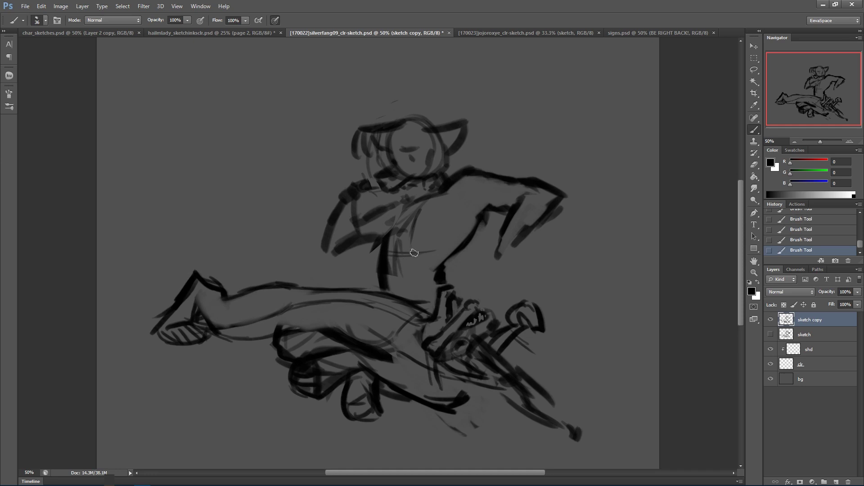
Draw a wide trouser cuff around the lower legs and add the far foot behind the near one.
mouse_move(226, 331)
mouse_down()
mouse_move(236, 353)
mouse_move(225, 354)
mouse_move(232, 349)
mouse_up()
drag(231, 315, 257, 338)
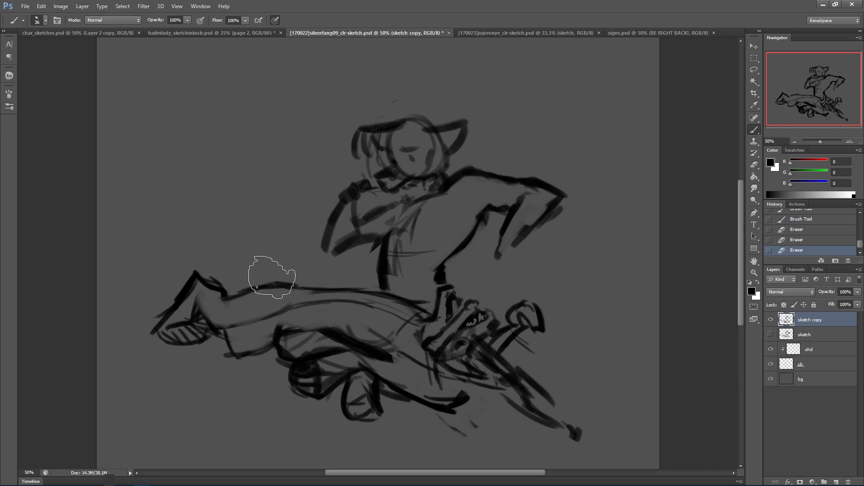
mouse_move(225, 330)
mouse_down()
mouse_move(277, 318)
mouse_move(227, 301)
mouse_move(239, 285)
mouse_move(162, 279)
mouse_move(150, 289)
mouse_move(174, 303)
mouse_move(165, 279)
mouse_move(150, 277)
mouse_move(158, 270)
mouse_move(235, 291)
mouse_up()
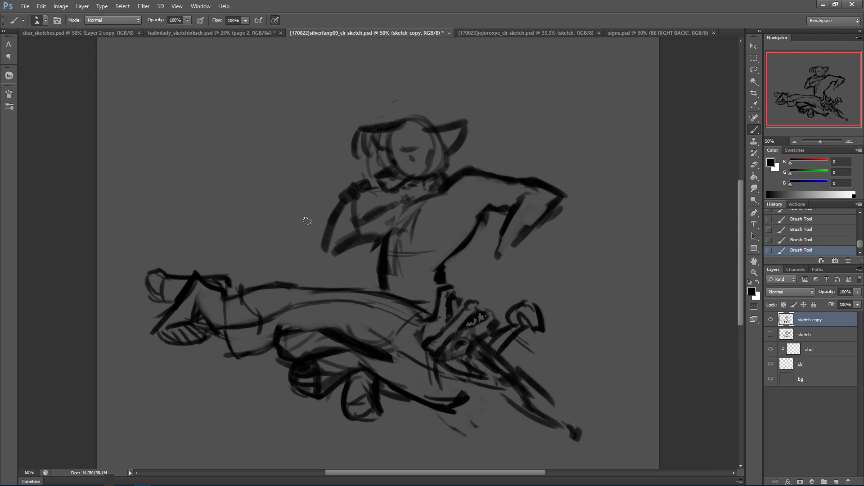
drag(225, 296, 229, 345)
mouse_move(236, 282)
mouse_down()
mouse_move(246, 311)
mouse_move(225, 275)
mouse_up()
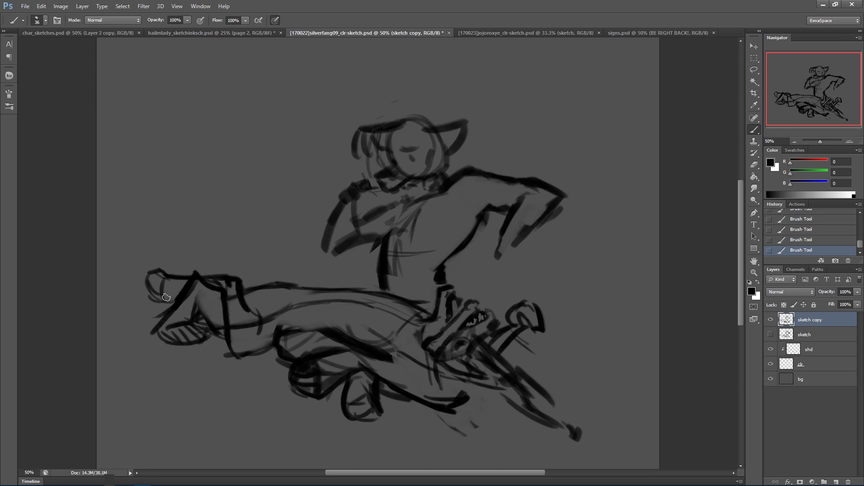
Select the lying character's far foot, move it slightly closer to the ankle, and deselect.
click(754, 70)
drag(174, 261, 177, 273)
key(ctrl+d)
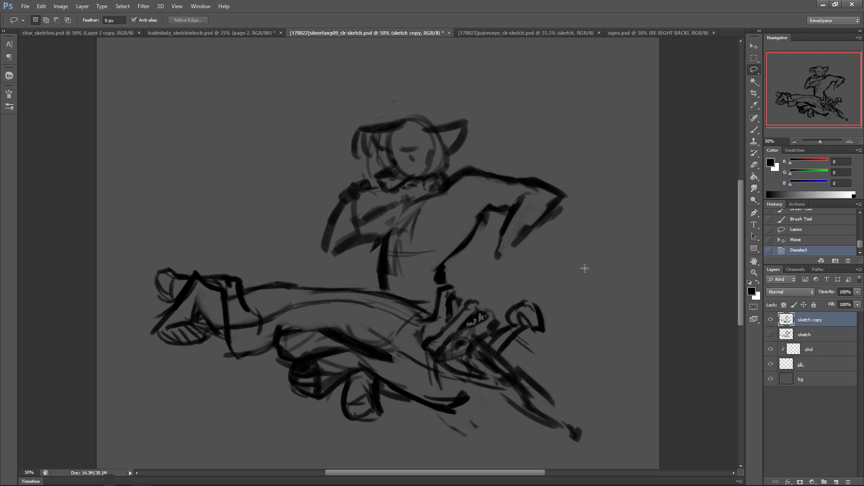
Redraw the lying character's rear leg and hip contour with a raised curve and a fold between the thighs.
click(754, 130)
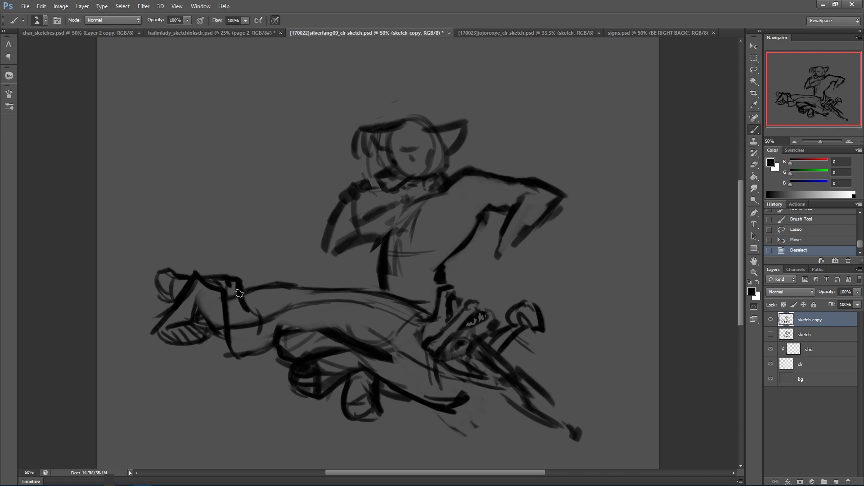
mouse_move(228, 293)
mouse_down()
mouse_move(252, 322)
mouse_move(275, 316)
mouse_move(299, 324)
mouse_move(285, 322)
mouse_up()
drag(244, 294, 322, 266)
drag(259, 289, 303, 238)
mouse_move(244, 290)
mouse_down()
mouse_move(297, 273)
mouse_move(356, 288)
mouse_up()
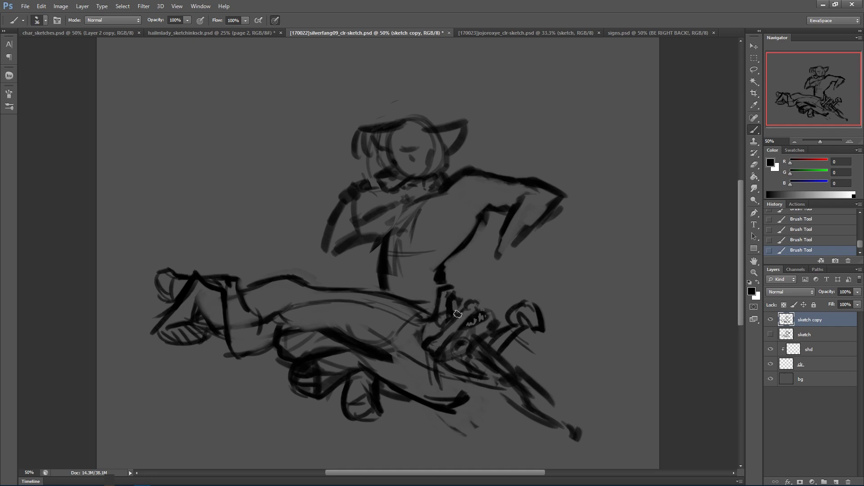
Erase the messy lines around the lying character's head and snout.
click(754, 164)
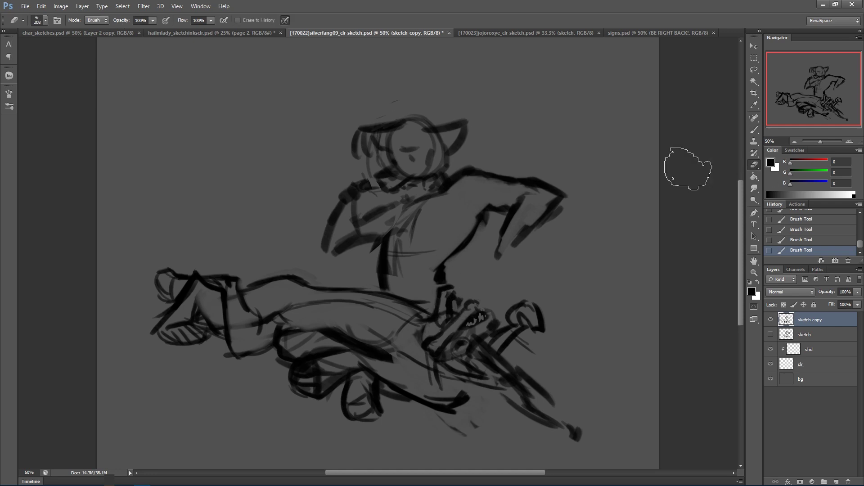
drag(504, 271, 481, 272)
mouse_move(444, 312)
mouse_down()
mouse_move(441, 323)
mouse_move(453, 314)
mouse_move(438, 319)
mouse_move(437, 332)
mouse_move(455, 317)
mouse_move(455, 297)
mouse_move(455, 307)
mouse_move(449, 300)
mouse_move(462, 302)
mouse_move(455, 293)
mouse_move(461, 312)
mouse_move(454, 309)
mouse_move(465, 306)
mouse_move(457, 308)
mouse_up()
Redraw the lying character's open-jawed head with clearer jaw and cheek shapes, and strengthen the neck and chest lines.
click(754, 130)
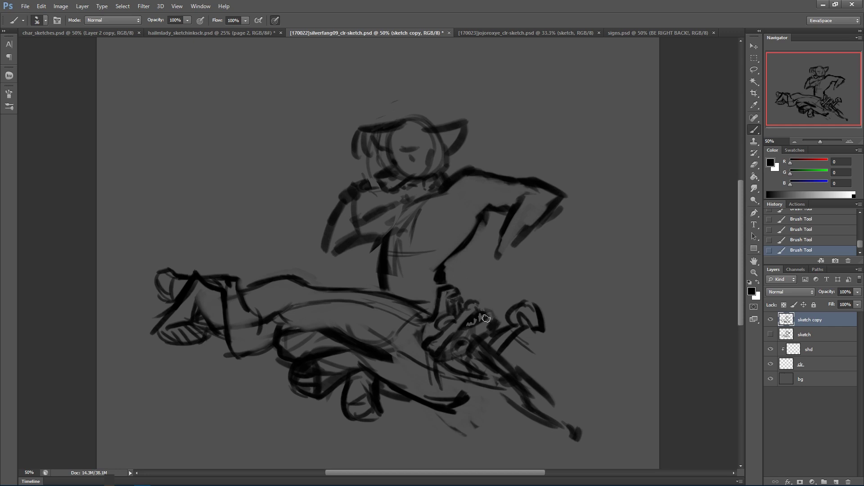
drag(488, 312, 502, 325)
mouse_move(485, 355)
mouse_down()
mouse_move(466, 333)
mouse_move(462, 361)
mouse_move(455, 339)
mouse_move(459, 350)
mouse_move(480, 332)
mouse_move(466, 341)
mouse_move(481, 315)
mouse_up()
drag(471, 345, 500, 330)
drag(476, 352, 472, 357)
mouse_move(422, 336)
mouse_down()
mouse_move(418, 348)
mouse_move(455, 373)
mouse_up()
mouse_move(390, 346)
mouse_down()
mouse_move(439, 370)
mouse_move(460, 367)
mouse_up()
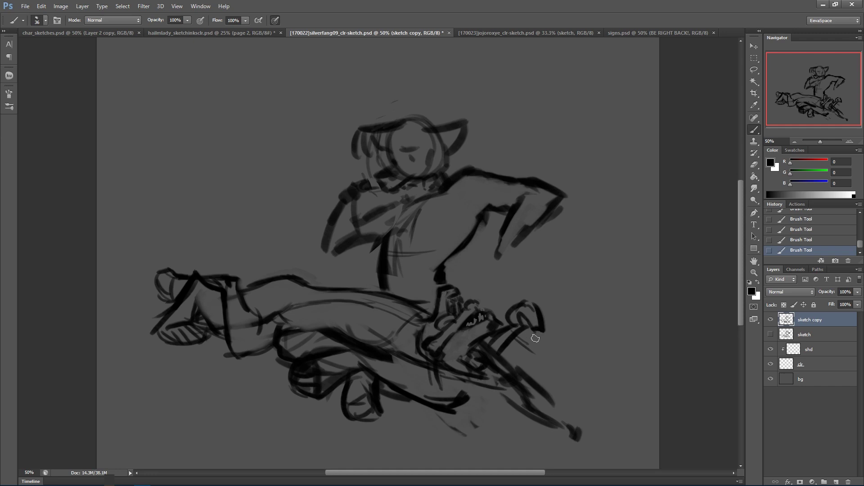
Draw the upright character's eyes, pointed snout and mouth, erasing the old collar and hand lines beneath the face.
drag(402, 158, 419, 152)
key(e)
mouse_move(360, 181)
mouse_down()
mouse_move(343, 185)
mouse_move(375, 162)
mouse_move(381, 194)
mouse_move(386, 176)
mouse_move(393, 184)
mouse_move(417, 174)
mouse_move(407, 122)
mouse_move(396, 126)
mouse_move(392, 163)
mouse_move(378, 176)
mouse_move(402, 194)
mouse_up()
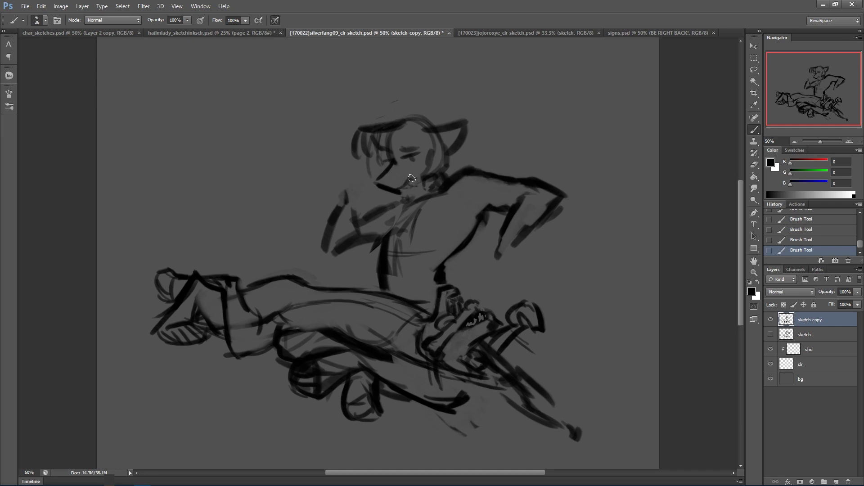
mouse_move(404, 190)
mouse_down()
mouse_move(412, 186)
mouse_move(387, 178)
mouse_up()
mouse_move(469, 160)
mouse_down()
mouse_move(454, 167)
mouse_move(465, 158)
mouse_up()
Select the upright character's head, move it slightly up and away from the bent arm's shoulder, and deselect.
click(754, 68)
mouse_move(473, 104)
mouse_down()
mouse_move(481, 116)
mouse_move(452, 171)
mouse_move(355, 189)
mouse_move(473, 104)
mouse_up()
drag(441, 141, 434, 135)
key(ctrl+d)
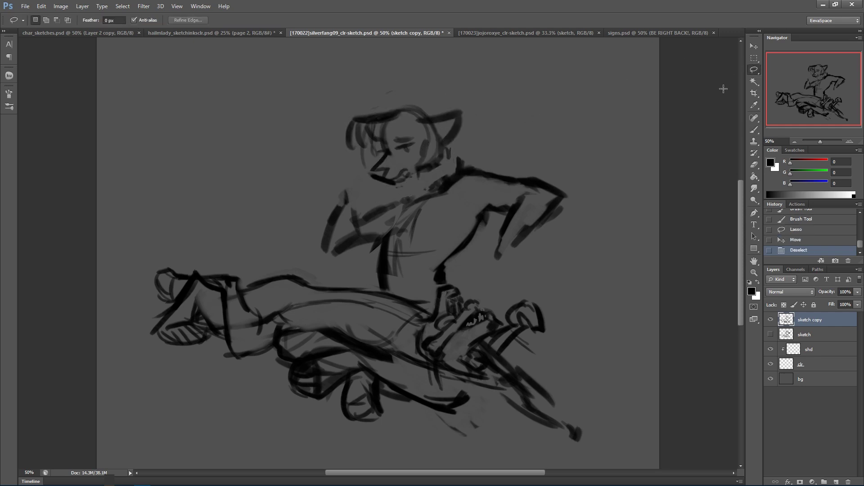
Sketch the upright character's collar and nape strokes, then define the shoulder and darken the upper edge of the bent arm.
click(753, 132)
drag(411, 183, 389, 206)
mouse_move(400, 196)
mouse_down()
mouse_move(376, 211)
mouse_move(406, 180)
mouse_move(362, 213)
mouse_move(393, 189)
mouse_move(373, 208)
mouse_up()
drag(446, 170, 452, 155)
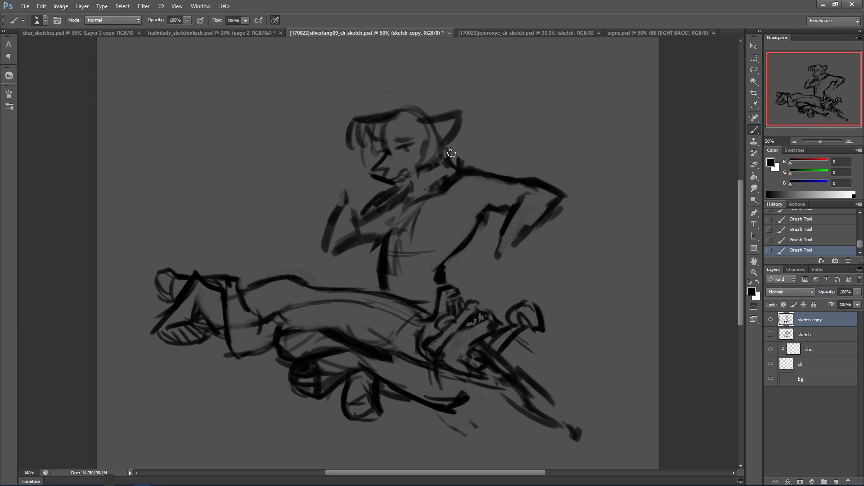
drag(449, 187, 452, 203)
mouse_move(454, 203)
mouse_down()
mouse_move(515, 181)
mouse_move(486, 180)
mouse_move(531, 182)
mouse_up()
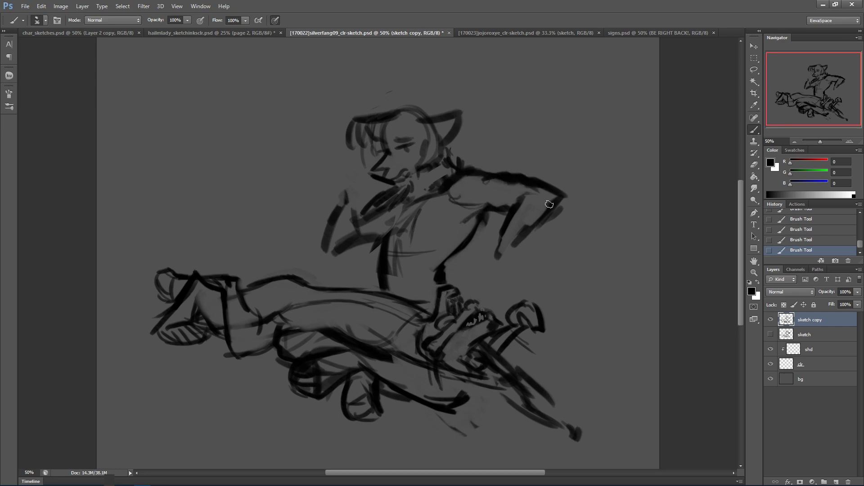
Draw a hanging hand with curled fingers at the end of the upright character's bent arm.
mouse_move(516, 241)
mouse_down()
mouse_move(521, 266)
mouse_move(498, 273)
mouse_move(513, 291)
mouse_up()
mouse_move(500, 239)
mouse_down()
mouse_move(471, 256)
mouse_move(468, 276)
mouse_move(491, 273)
mouse_move(475, 257)
mouse_move(506, 261)
mouse_up()
mouse_move(459, 278)
mouse_down()
mouse_move(475, 262)
mouse_move(507, 268)
mouse_move(494, 279)
mouse_move(514, 252)
mouse_up()
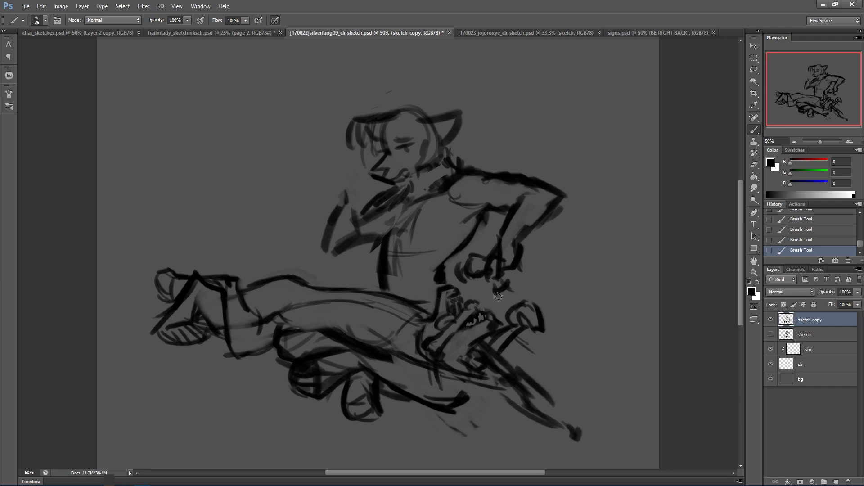
drag(498, 295, 511, 271)
Darken the upright character's raised forearm and draw its hand gripping a pistol pointed upward.
mouse_move(323, 252)
mouse_down()
mouse_move(338, 191)
mouse_move(356, 225)
mouse_move(338, 252)
mouse_up()
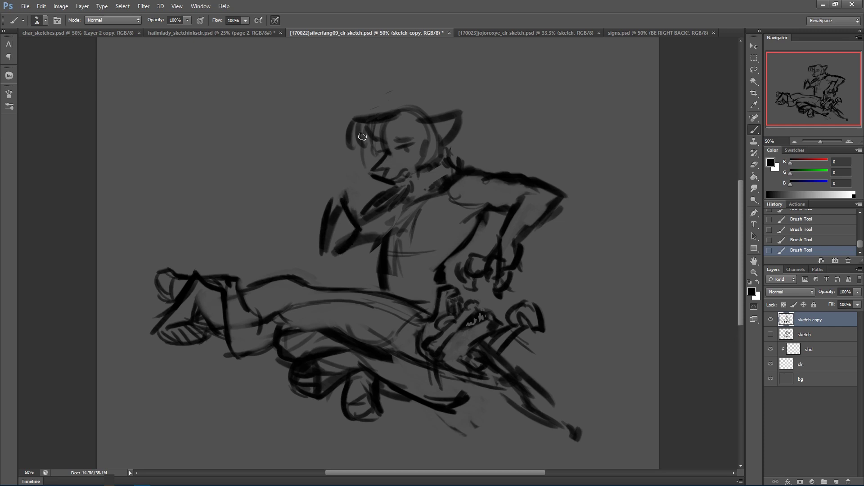
mouse_move(330, 204)
mouse_down()
mouse_move(324, 182)
mouse_move(347, 189)
mouse_move(328, 145)
mouse_move(353, 159)
mouse_move(330, 133)
mouse_move(331, 110)
mouse_move(338, 159)
mouse_up()
mouse_move(327, 119)
mouse_down()
mouse_move(333, 97)
mouse_move(343, 99)
mouse_move(341, 112)
mouse_up()
mouse_move(330, 165)
mouse_down()
mouse_move(329, 186)
mouse_move(319, 184)
mouse_move(329, 170)
mouse_move(306, 191)
mouse_move(319, 194)
mouse_move(318, 181)
mouse_move(304, 190)
mouse_move(327, 198)
mouse_move(321, 175)
mouse_move(334, 165)
mouse_move(317, 153)
mouse_move(317, 172)
mouse_move(331, 174)
mouse_move(334, 165)
mouse_move(352, 174)
mouse_move(347, 185)
mouse_move(343, 106)
mouse_move(332, 161)
mouse_move(326, 132)
mouse_move(323, 168)
mouse_move(331, 171)
mouse_move(331, 158)
mouse_up()
mouse_move(326, 185)
mouse_down()
mouse_move(307, 191)
mouse_move(344, 198)
mouse_move(327, 190)
mouse_move(342, 184)
mouse_move(341, 206)
mouse_move(348, 148)
mouse_move(348, 195)
mouse_move(343, 139)
mouse_up()
Redraw the upright character's hair with a curled forelock, and refine the ear, back of the head and jaw.
mouse_move(342, 106)
mouse_down()
mouse_move(349, 155)
mouse_move(349, 129)
mouse_move(376, 133)
mouse_move(389, 121)
mouse_move(369, 112)
mouse_move(359, 121)
mouse_up()
mouse_move(374, 115)
mouse_down()
mouse_move(358, 134)
mouse_move(375, 133)
mouse_move(378, 144)
mouse_move(378, 132)
mouse_move(366, 142)
mouse_move(370, 125)
mouse_move(376, 138)
mouse_move(371, 125)
mouse_move(359, 144)
mouse_move(375, 116)
mouse_move(386, 120)
mouse_move(376, 114)
mouse_move(398, 112)
mouse_up()
mouse_move(392, 106)
mouse_down()
mouse_move(461, 117)
mouse_move(418, 172)
mouse_up()
mouse_move(418, 173)
mouse_down()
mouse_move(422, 137)
mouse_move(433, 158)
mouse_move(449, 145)
mouse_move(432, 133)
mouse_move(448, 151)
mouse_move(402, 189)
mouse_move(428, 164)
mouse_up()
key(e)
key(b)
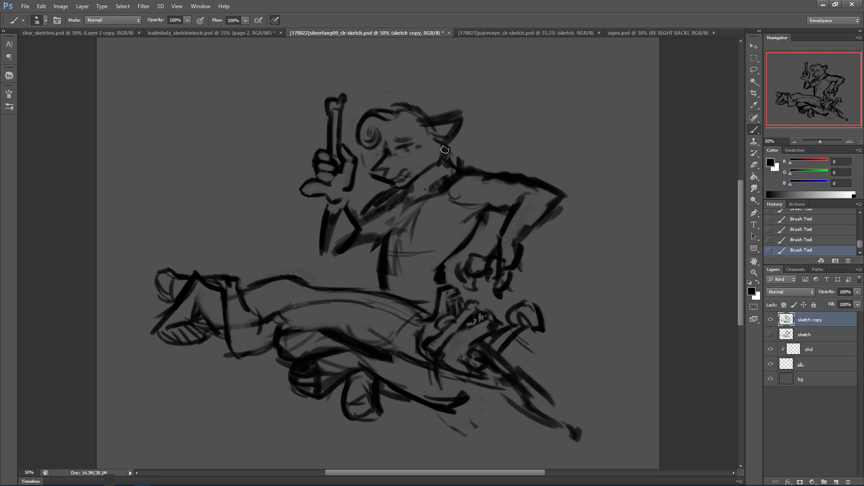
Redraw the upright character's raised arm, neck and bare torso with curved chest and side contours.
mouse_move(346, 197)
mouse_down()
mouse_move(359, 229)
mouse_move(323, 247)
mouse_move(336, 255)
mouse_up()
mouse_move(332, 216)
mouse_down()
mouse_move(342, 216)
mouse_move(341, 245)
mouse_up()
drag(383, 216, 393, 201)
mouse_move(411, 197)
mouse_down()
mouse_move(391, 198)
mouse_move(391, 236)
mouse_move(423, 198)
mouse_move(420, 180)
mouse_move(447, 166)
mouse_up()
mouse_move(395, 205)
mouse_down()
mouse_move(379, 240)
mouse_move(443, 238)
mouse_move(378, 236)
mouse_move(396, 244)
mouse_move(444, 228)
mouse_move(435, 242)
mouse_up()
drag(463, 217, 444, 239)
mouse_move(482, 214)
mouse_down()
mouse_move(434, 251)
mouse_move(423, 270)
mouse_move(433, 275)
mouse_move(381, 290)
mouse_move(379, 246)
mouse_up()
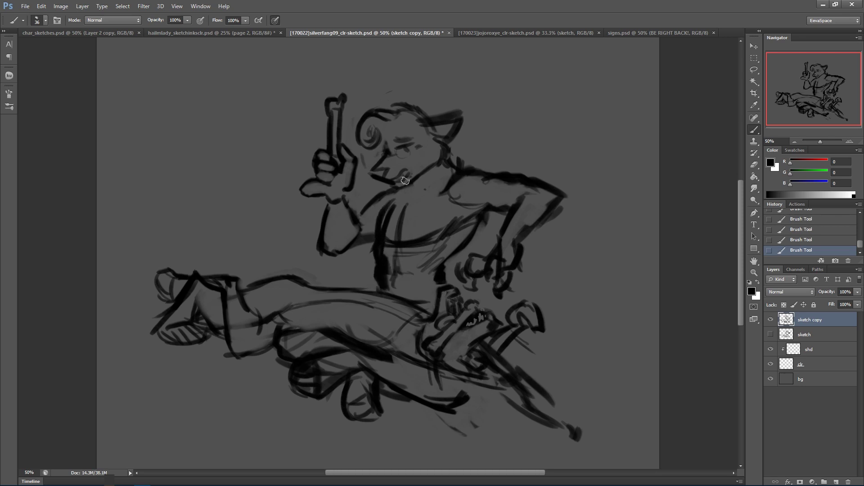
Erase the excess strokes on the upright character's chest, underarm and waist to clean up the torso contours.
key(e)
mouse_move(389, 235)
mouse_down()
mouse_move(393, 206)
mouse_move(388, 226)
mouse_up()
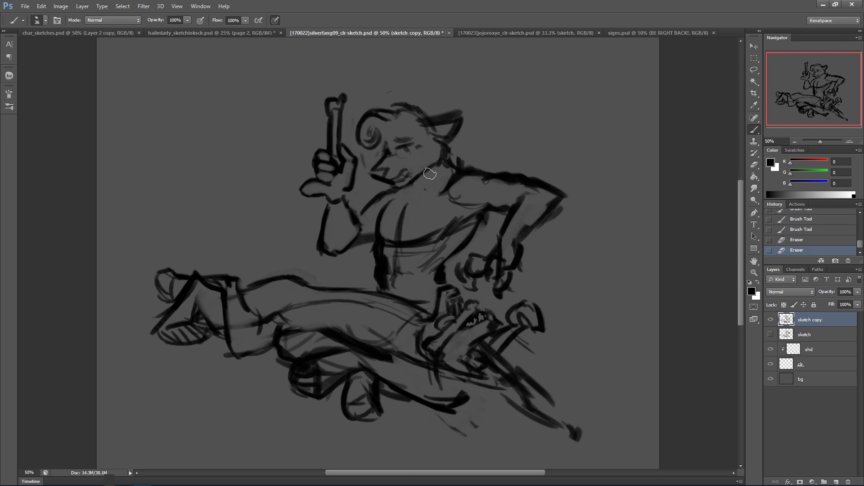
drag(445, 227, 462, 206)
mouse_move(464, 208)
mouse_down()
mouse_move(452, 227)
mouse_move(488, 209)
mouse_up()
mouse_move(385, 251)
mouse_down()
mouse_move(387, 288)
mouse_move(386, 254)
mouse_up()
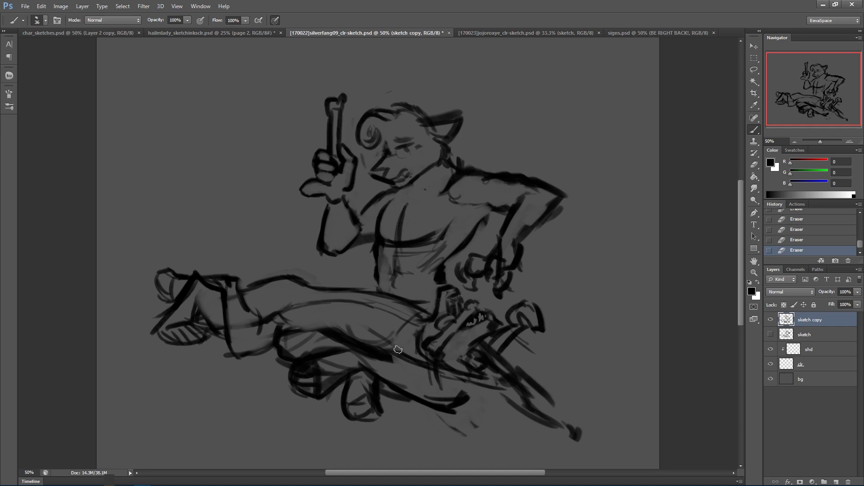
Darken the lying character's shoulder and underside contours, redraw its raised fist, and start the wrist line of its outstretched hand.
drag(396, 349, 459, 390)
drag(418, 364, 455, 383)
mouse_move(494, 354)
mouse_down()
mouse_move(532, 328)
mouse_move(526, 319)
mouse_move(522, 344)
mouse_up()
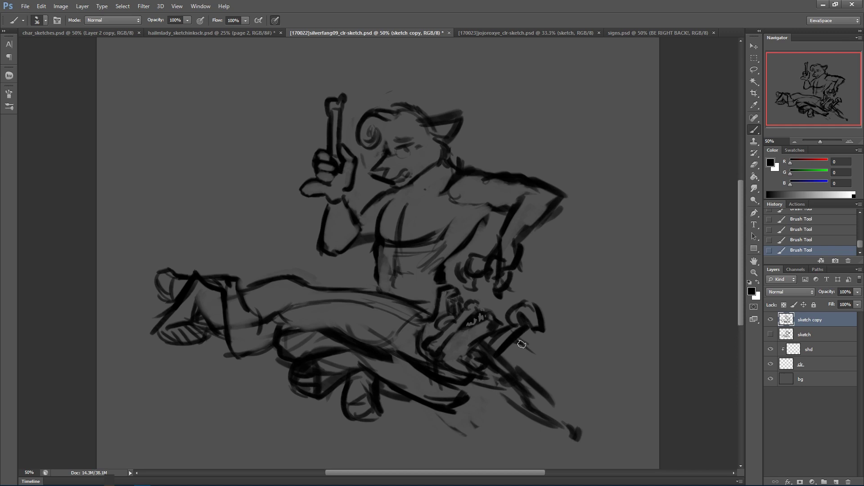
mouse_move(508, 318)
mouse_down()
mouse_move(542, 324)
mouse_move(537, 315)
mouse_move(534, 333)
mouse_move(521, 338)
mouse_move(531, 313)
mouse_move(529, 322)
mouse_move(531, 311)
mouse_move(519, 314)
mouse_move(523, 304)
mouse_move(540, 316)
mouse_move(526, 331)
mouse_move(538, 324)
mouse_move(511, 323)
mouse_move(514, 289)
mouse_move(521, 318)
mouse_move(500, 310)
mouse_move(504, 321)
mouse_move(534, 339)
mouse_move(500, 356)
mouse_move(511, 391)
mouse_move(559, 429)
mouse_move(547, 423)
mouse_move(588, 434)
mouse_move(569, 418)
mouse_move(620, 421)
mouse_up()
key(e)
key(b)
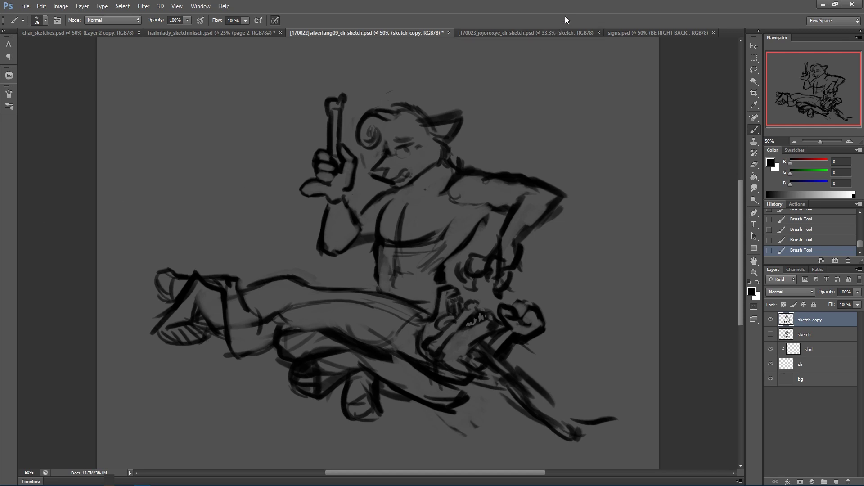
Add hair strands below the upright character's forelock and redraw the crown and pointed ear with inner detail.
drag(362, 158, 365, 164)
mouse_move(418, 120)
mouse_down()
mouse_move(385, 144)
mouse_move(400, 136)
mouse_up()
mouse_move(410, 124)
mouse_down()
mouse_move(407, 136)
mouse_move(414, 131)
mouse_up()
mouse_move(422, 101)
mouse_down()
mouse_move(443, 129)
mouse_move(418, 120)
mouse_move(448, 123)
mouse_move(423, 124)
mouse_move(445, 121)
mouse_move(436, 146)
mouse_up()
mouse_move(444, 96)
mouse_down()
mouse_move(423, 117)
mouse_move(456, 113)
mouse_up()
mouse_move(427, 119)
mouse_down()
mouse_move(465, 111)
mouse_move(451, 125)
mouse_up()
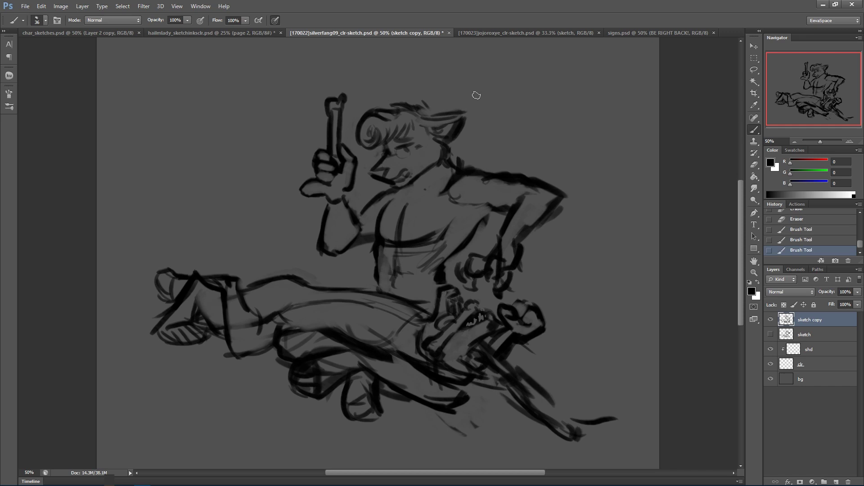
Draw the lying character's outstretched forearm and clenched hand, and add a short cylindrical object held in its raised fist.
mouse_move(458, 348)
mouse_down()
mouse_move(464, 338)
mouse_move(460, 350)
mouse_up()
drag(484, 377, 542, 420)
drag(518, 374, 580, 413)
drag(511, 367, 568, 423)
mouse_move(502, 384)
mouse_down()
mouse_move(569, 453)
mouse_move(578, 454)
mouse_move(576, 444)
mouse_move(578, 456)
mouse_move(606, 447)
mouse_move(602, 434)
mouse_move(626, 432)
mouse_move(609, 431)
mouse_move(616, 419)
mouse_move(625, 428)
mouse_move(611, 459)
mouse_move(601, 457)
mouse_move(631, 448)
mouse_move(609, 440)
mouse_move(628, 443)
mouse_up()
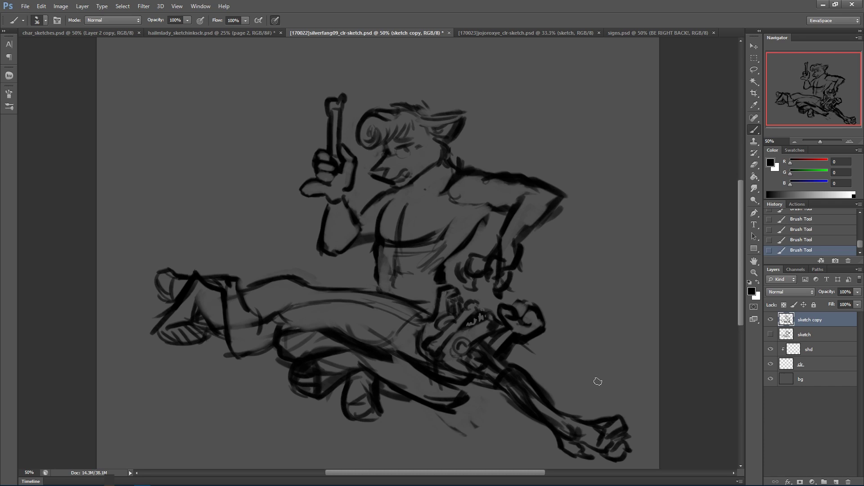
mouse_move(533, 347)
mouse_down()
mouse_move(537, 358)
mouse_move(540, 334)
mouse_up()
drag(491, 300, 514, 307)
drag(586, 418, 594, 458)
mouse_move(584, 417)
mouse_down()
mouse_move(593, 418)
mouse_move(603, 455)
mouse_move(596, 460)
mouse_up()
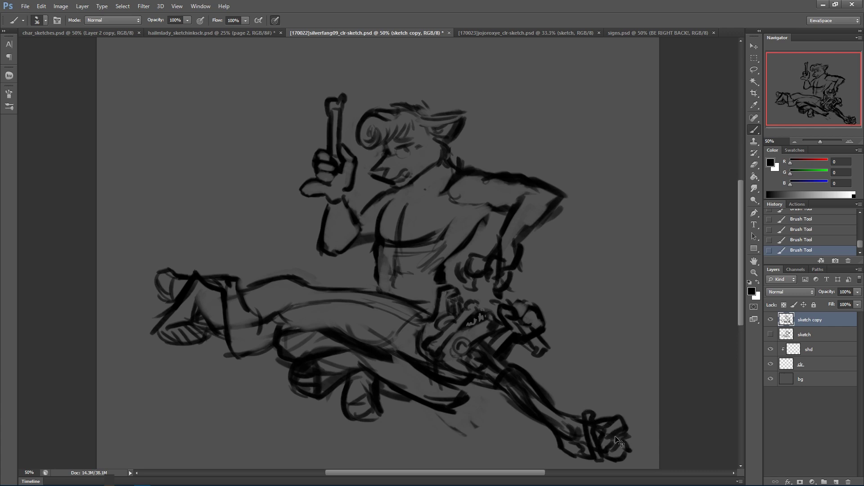
key(ctrl+alt+z)
key(ctrl+alt+z)
key(ctrl+alt+z)
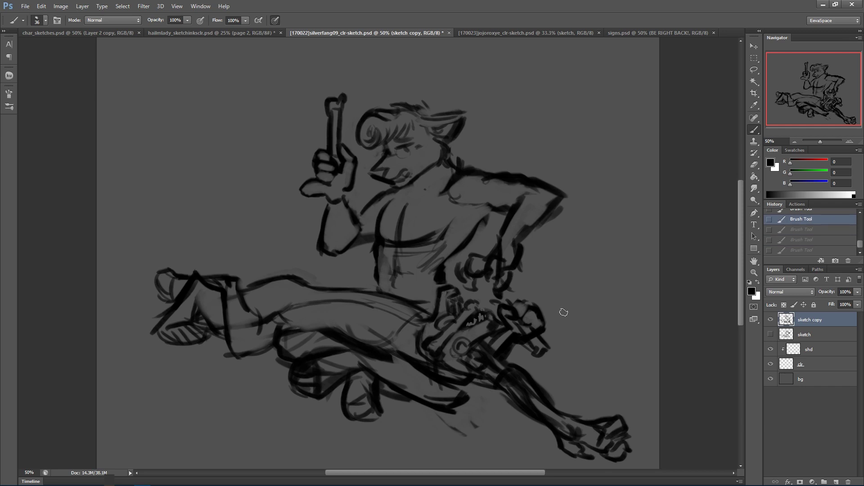
drag(558, 300, 571, 377)
key(ctrl+alt+z)
key(ctrl+alt+z)
Draw a tapered bucket with an oval rim beside the lying character's raised fist, and add strokes below the fist.
mouse_move(556, 315)
mouse_down()
mouse_move(568, 372)
mouse_move(595, 377)
mouse_move(609, 372)
mouse_move(620, 323)
mouse_up()
mouse_move(560, 311)
mouse_down()
mouse_move(603, 309)
mouse_move(563, 317)
mouse_move(602, 321)
mouse_move(576, 308)
mouse_move(616, 319)
mouse_up()
mouse_move(572, 307)
mouse_down()
mouse_move(620, 308)
mouse_move(623, 324)
mouse_up()
mouse_move(566, 371)
mouse_down()
mouse_move(607, 377)
mouse_move(599, 377)
mouse_up()
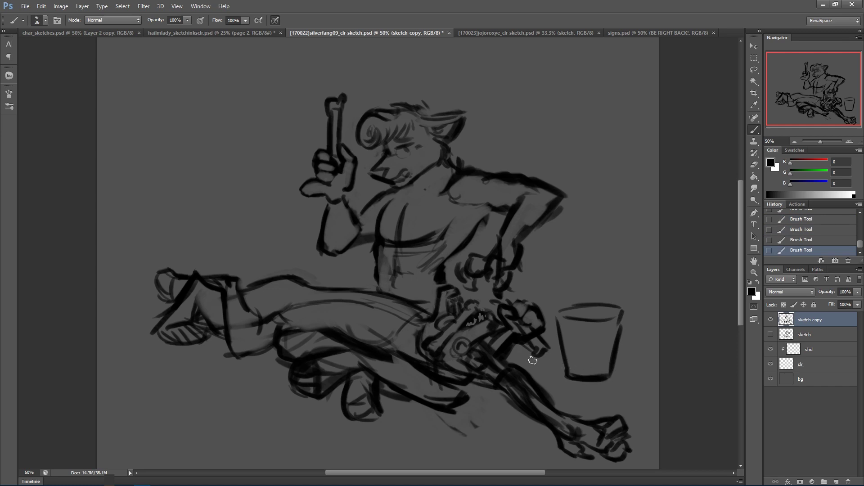
drag(509, 345, 536, 364)
Draw a curved, upright tail rising from the lying character's hips.
drag(279, 274, 274, 230)
mouse_move(247, 275)
mouse_down()
mouse_move(235, 224)
mouse_move(265, 218)
mouse_move(269, 232)
mouse_move(248, 246)
mouse_up()
mouse_move(249, 279)
mouse_down()
mouse_move(225, 243)
mouse_move(230, 222)
mouse_up()
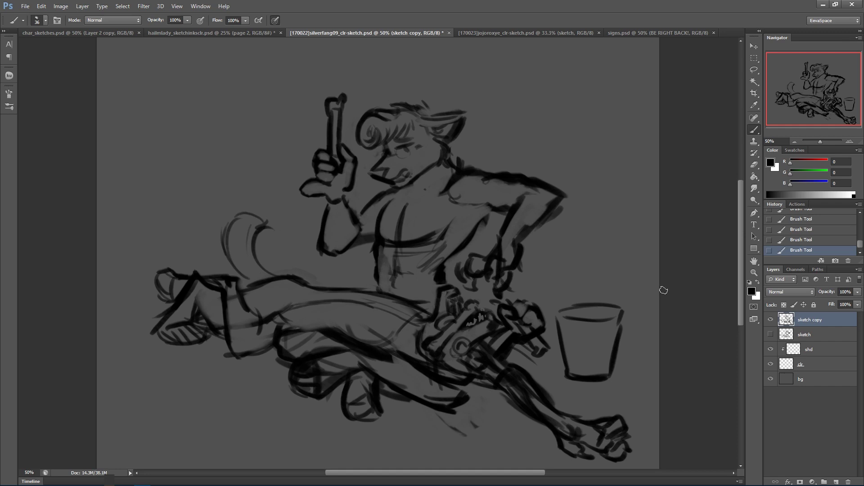
Draw a row of four Z shapes trailing off above the bucket with small dots leading to them, and save the file.
mouse_move(533, 269)
mouse_down()
mouse_move(566, 276)
mouse_move(565, 265)
mouse_move(585, 271)
mouse_move(615, 276)
mouse_up()
mouse_move(621, 244)
mouse_down()
mouse_move(641, 265)
mouse_move(635, 283)
mouse_up()
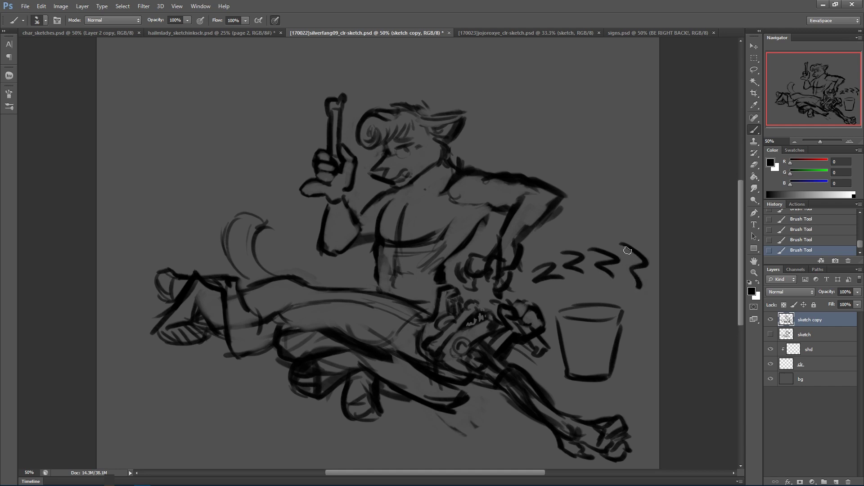
drag(528, 283, 522, 288)
key(ctrl+s)
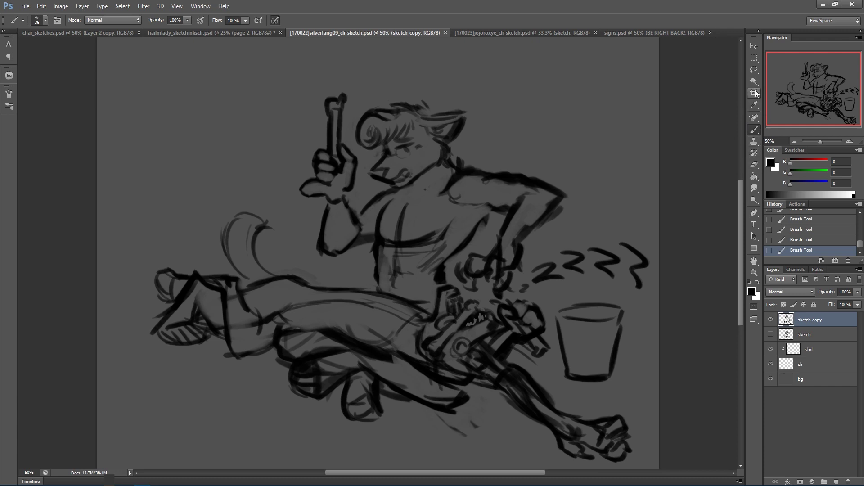
Select the upright character's lowered forearm and hand with the Lasso tool.
click(754, 70)
mouse_move(501, 218)
mouse_down()
mouse_move(525, 191)
mouse_move(569, 200)
mouse_move(525, 266)
mouse_up()
mouse_move(510, 294)
mouse_down()
mouse_move(469, 292)
mouse_move(448, 267)
mouse_move(501, 218)
mouse_up()
key(ctrl+t)
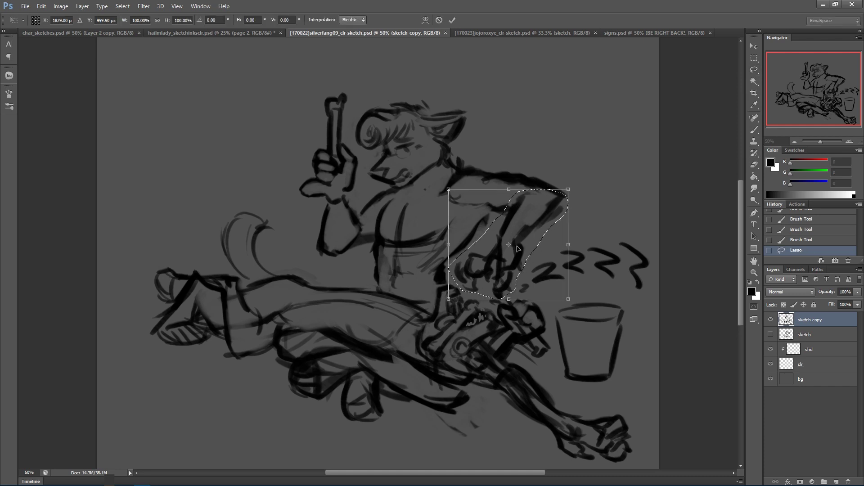
mouse_move(590, 174)
mouse_down()
mouse_move(632, 195)
mouse_move(639, 212)
mouse_up()
mouse_move(407, 232)
mouse_down()
mouse_move(438, 240)
mouse_move(432, 235)
mouse_up()
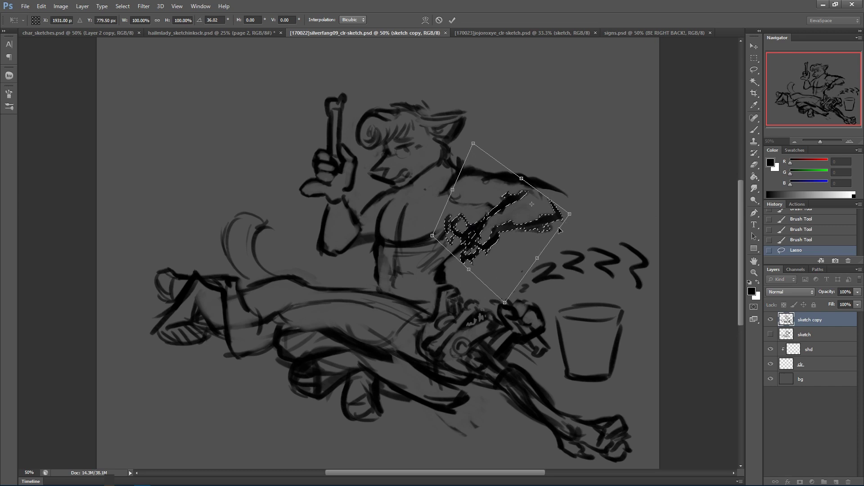
drag(468, 269, 459, 280)
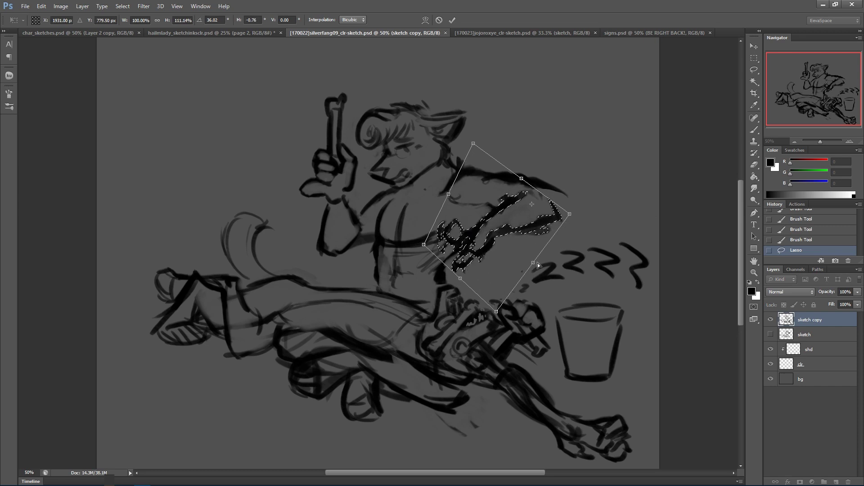
drag(535, 261, 545, 260)
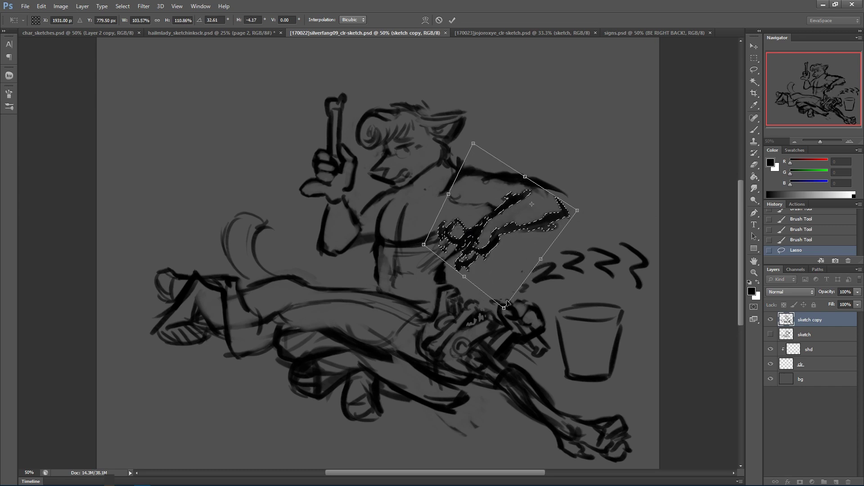
drag(506, 310, 517, 303)
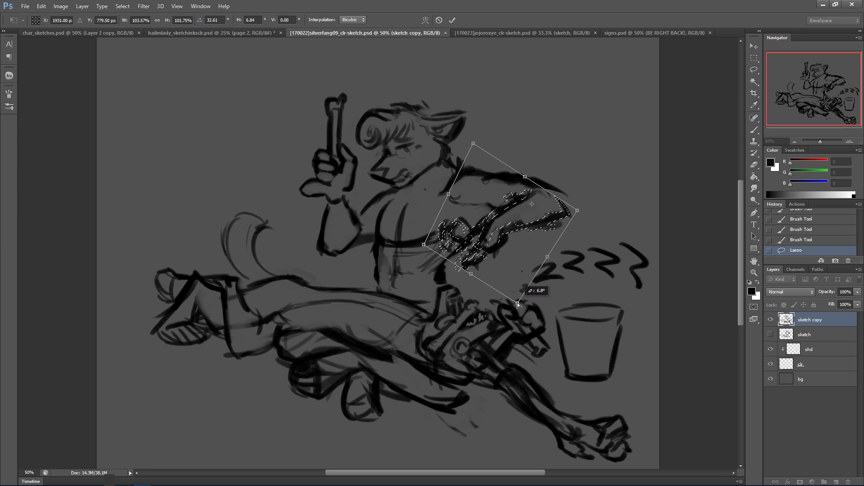
drag(526, 244, 590, 201)
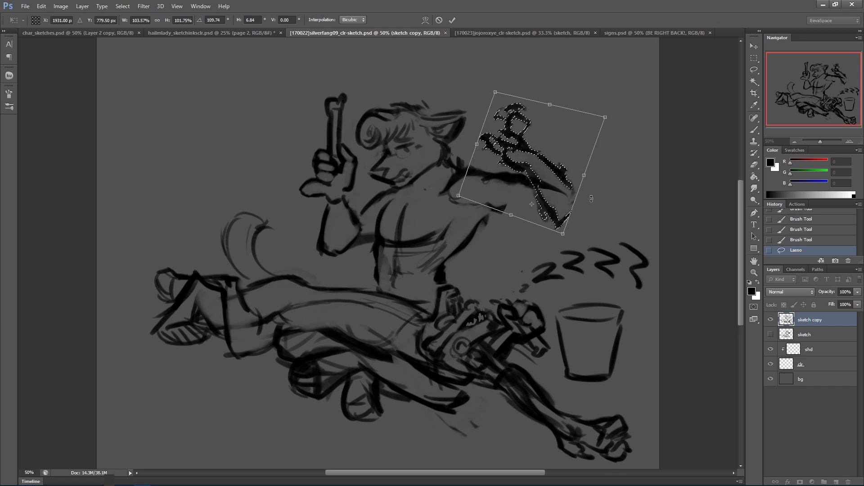
key(Return)
key(ctrl+d)
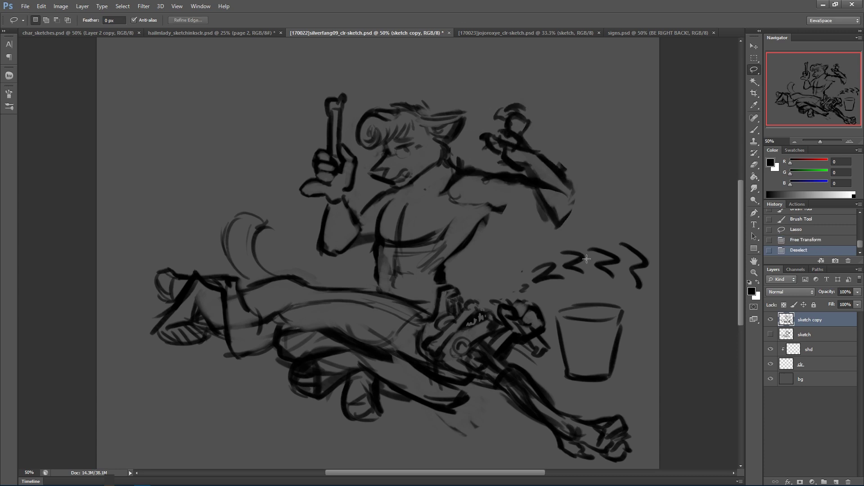
click(805, 222)
click(802, 251)
key(ctrl+alt+z)
key(ctrl+alt+z)
key(ctrl+alt+z)
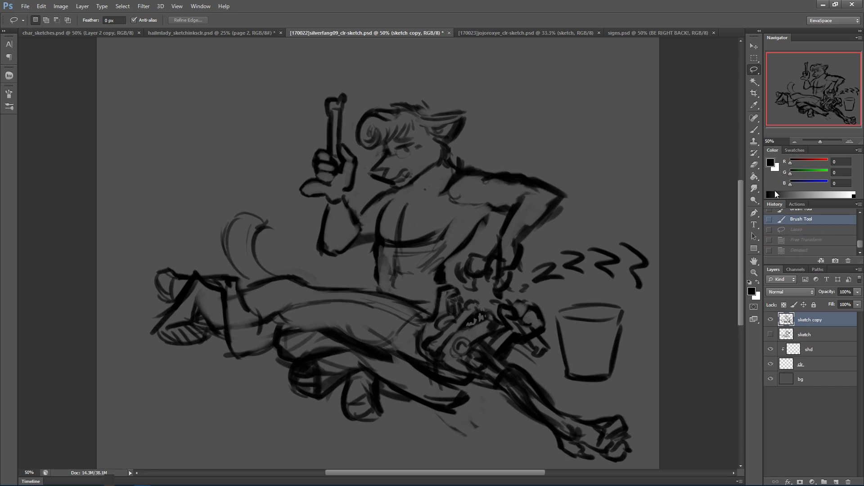
Restore the forearm selection, rotate it about 26° with Free Transform, position the hand at the character's waist, and deselect.
click(805, 234)
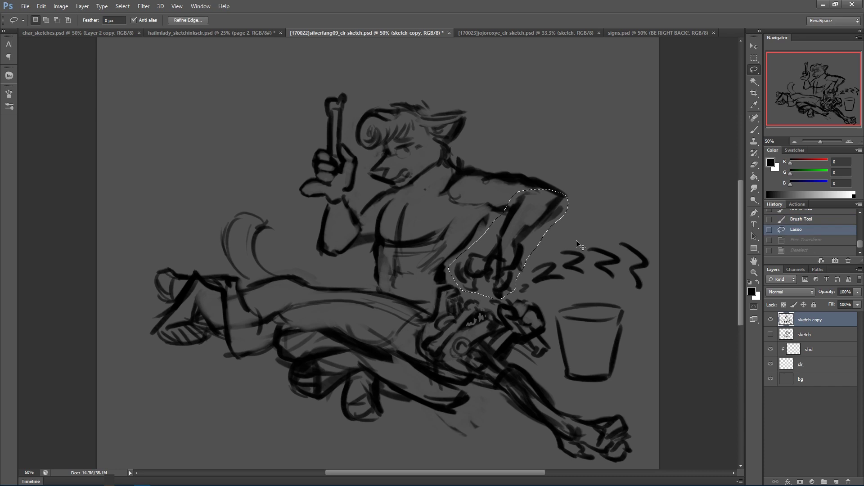
key(ctrl+t)
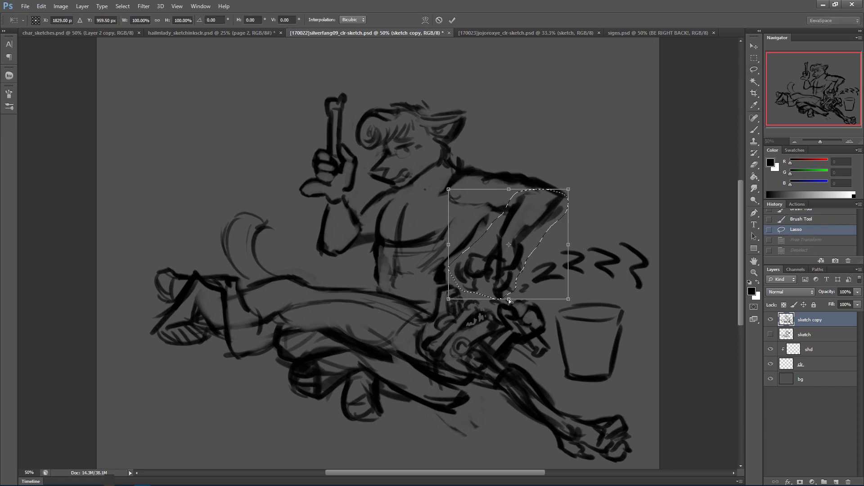
drag(459, 286, 457, 268)
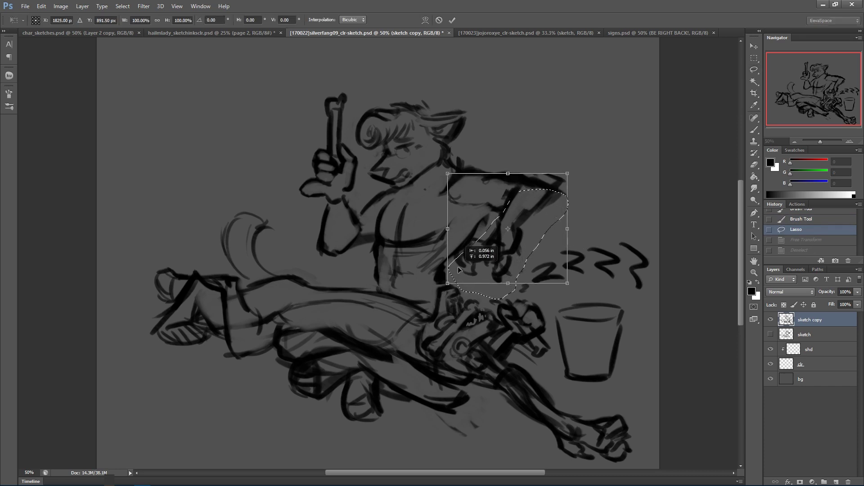
drag(601, 173, 614, 219)
drag(538, 229, 530, 227)
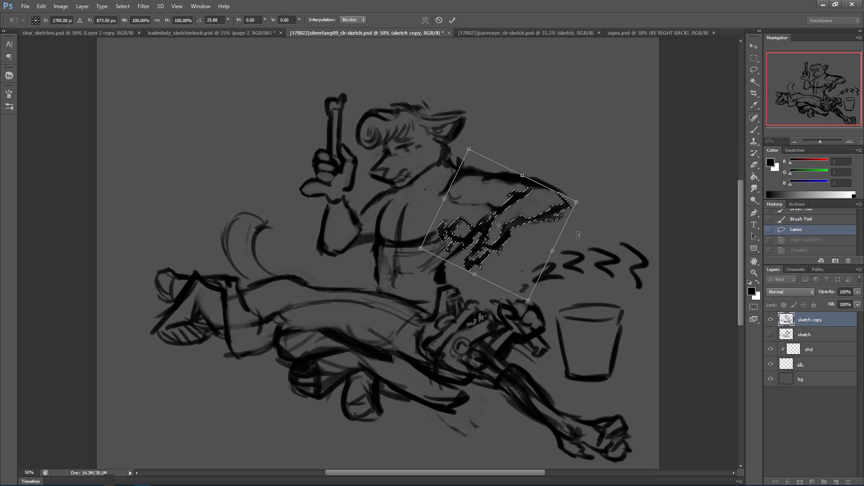
key(Return)
key(ctrl+d)
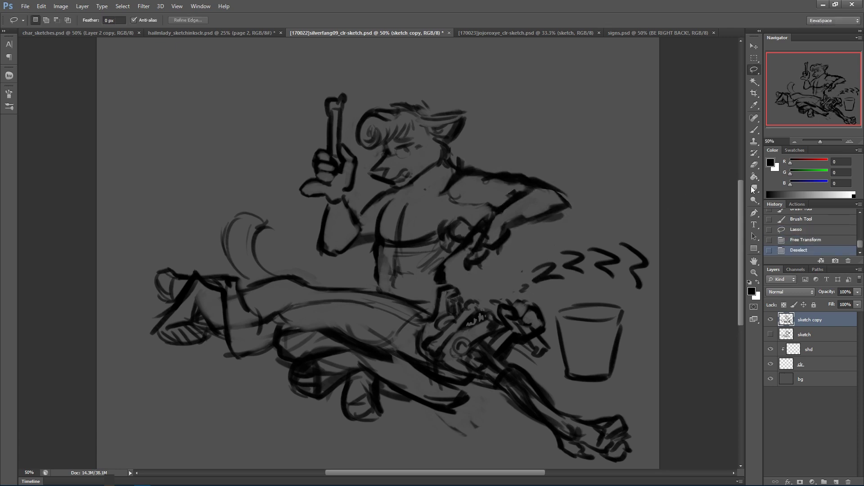
Lasso the row of Z shapes, move it closer to the upright character's hand, and deselect.
mouse_move(588, 214)
mouse_down()
mouse_move(664, 274)
mouse_move(613, 293)
mouse_move(513, 294)
mouse_move(589, 216)
mouse_up()
mouse_move(607, 267)
mouse_down()
mouse_move(549, 266)
mouse_move(569, 273)
mouse_up()
key(ctrl+d)
Letter a three-line label on the bucket's front, draw objects sticking out of its rim, and add vertical shading strokes.
click(753, 129)
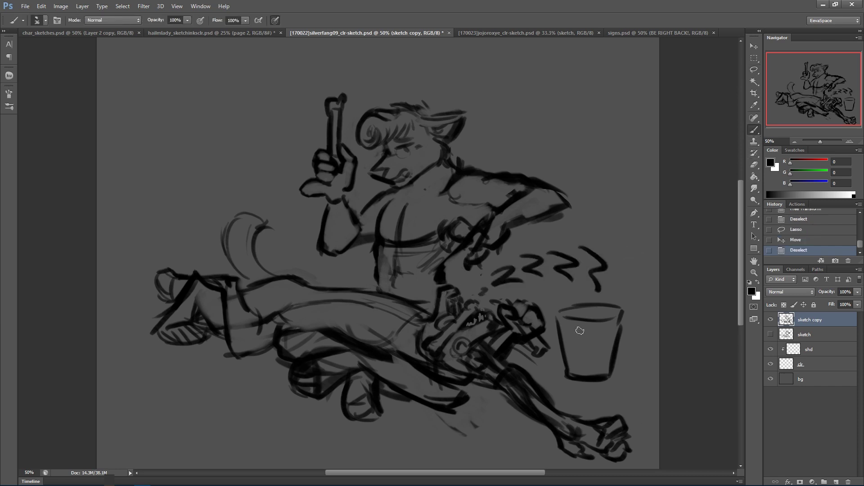
click(569, 343)
mouse_move(567, 336)
mouse_down()
mouse_move(599, 347)
mouse_move(604, 334)
mouse_move(601, 345)
mouse_up()
drag(615, 298, 599, 320)
mouse_move(557, 301)
mouse_down()
mouse_move(575, 313)
mouse_move(566, 312)
mouse_move(569, 301)
mouse_move(600, 345)
mouse_up()
mouse_move(596, 337)
mouse_down()
mouse_move(606, 336)
mouse_move(579, 353)
mouse_up()
mouse_move(581, 350)
mouse_down()
mouse_move(572, 365)
mouse_move(607, 363)
mouse_up()
drag(566, 327, 570, 362)
mouse_move(591, 331)
mouse_down()
mouse_move(571, 355)
mouse_move(586, 355)
mouse_move(603, 333)
mouse_move(580, 373)
mouse_up()
mouse_move(607, 331)
mouse_down()
mouse_move(596, 370)
mouse_move(604, 370)
mouse_up()
drag(553, 317, 615, 315)
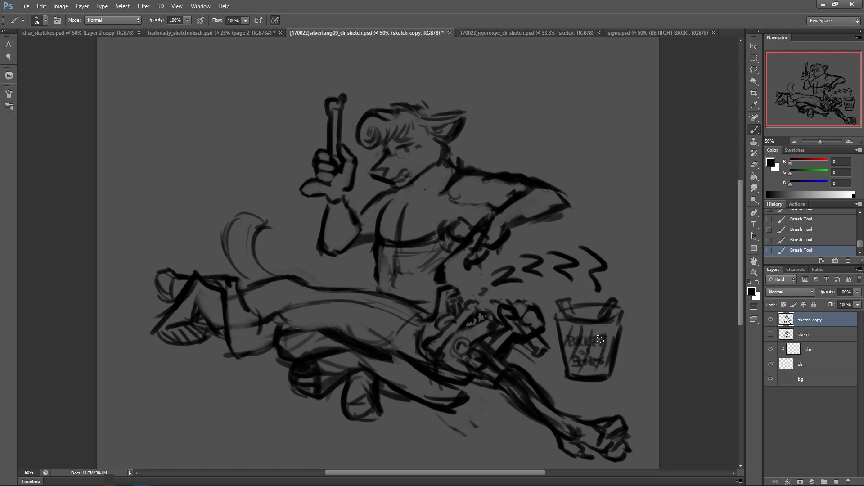
Lasso the lying character's tail, legs, back, head and arms, shift them slightly left and up, and deselect.
click(754, 69)
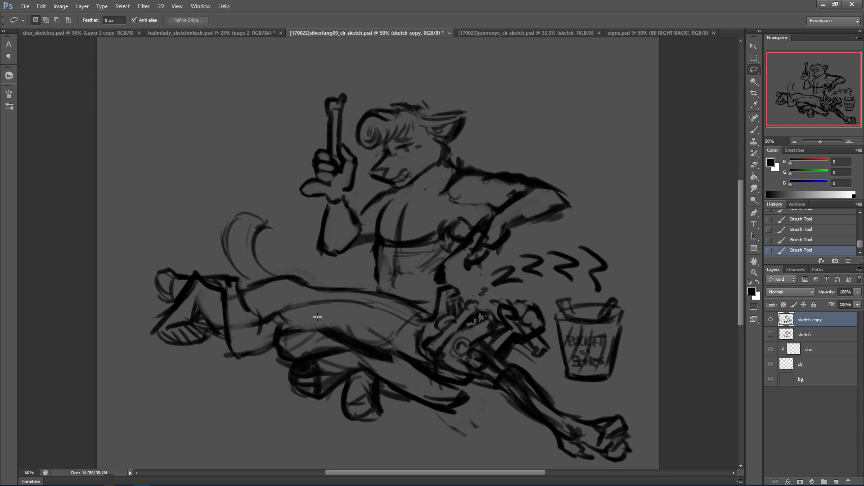
mouse_move(311, 328)
mouse_down()
mouse_move(330, 346)
mouse_move(492, 396)
mouse_move(518, 429)
mouse_move(572, 467)
mouse_move(651, 460)
mouse_move(636, 394)
mouse_move(556, 380)
mouse_move(543, 305)
mouse_move(514, 295)
mouse_move(476, 297)
mouse_move(460, 285)
mouse_move(384, 291)
mouse_move(310, 271)
mouse_move(280, 209)
mouse_move(162, 214)
mouse_move(115, 321)
mouse_move(195, 389)
mouse_move(246, 382)
mouse_move(273, 327)
mouse_move(315, 322)
mouse_up()
mouse_move(254, 323)
mouse_down()
mouse_move(271, 336)
mouse_move(259, 371)
mouse_up()
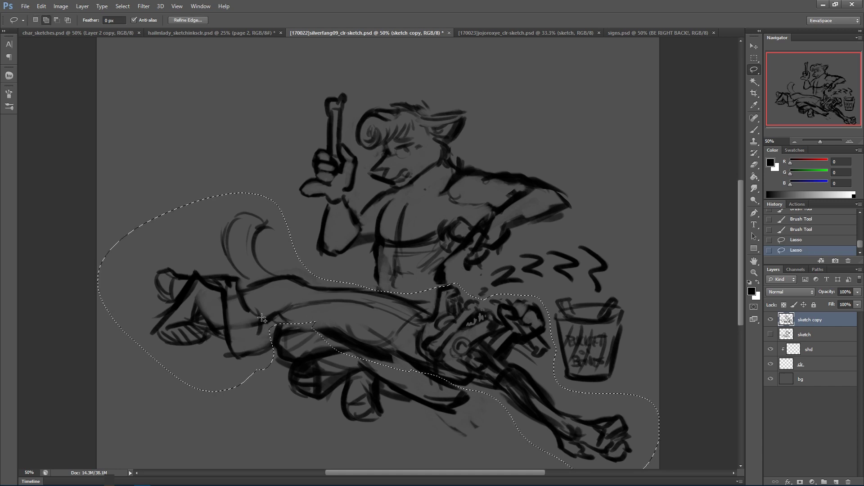
drag(273, 326, 262, 325)
drag(618, 428, 591, 424)
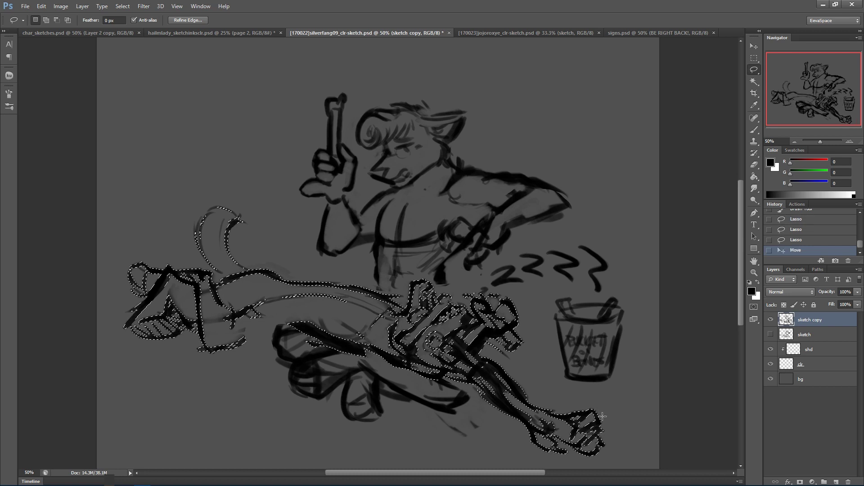
key(ctrl+d)
Redraw the lying character's thigh and underside, and clean up the overlapping leg contour beneath it to close the gaps.
key(b)
drag(236, 345, 279, 325)
drag(267, 335, 280, 328)
mouse_move(240, 344)
mouse_down()
mouse_move(255, 328)
mouse_move(264, 344)
mouse_move(228, 342)
mouse_move(279, 328)
mouse_move(246, 347)
mouse_move(269, 293)
mouse_move(242, 342)
mouse_move(270, 324)
mouse_move(290, 354)
mouse_move(284, 338)
mouse_move(296, 335)
mouse_move(268, 290)
mouse_move(275, 345)
mouse_move(281, 325)
mouse_up()
mouse_move(275, 329)
mouse_down()
mouse_move(294, 323)
mouse_move(311, 331)
mouse_up()
mouse_move(300, 326)
mouse_down()
mouse_move(352, 333)
mouse_move(406, 285)
mouse_move(318, 313)
mouse_move(324, 332)
mouse_move(311, 322)
mouse_move(364, 332)
mouse_move(324, 317)
mouse_move(329, 329)
mouse_move(355, 336)
mouse_move(309, 312)
mouse_move(384, 346)
mouse_move(361, 314)
mouse_move(393, 318)
mouse_move(365, 341)
mouse_move(422, 375)
mouse_move(446, 376)
mouse_up()
key(e)
key(b)
drag(365, 353, 408, 373)
mouse_move(371, 356)
mouse_down()
mouse_move(407, 375)
mouse_move(445, 374)
mouse_up()
drag(445, 276, 446, 290)
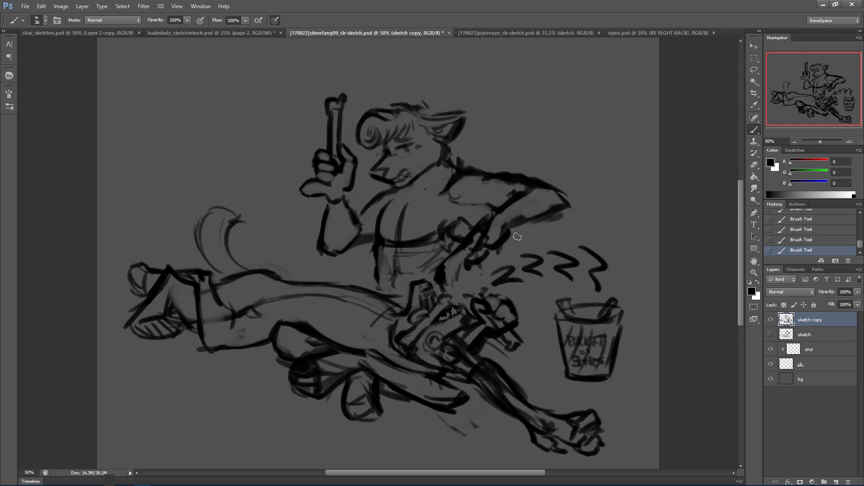
key(ctrl+alt+z)
key(ctrl+alt+z)
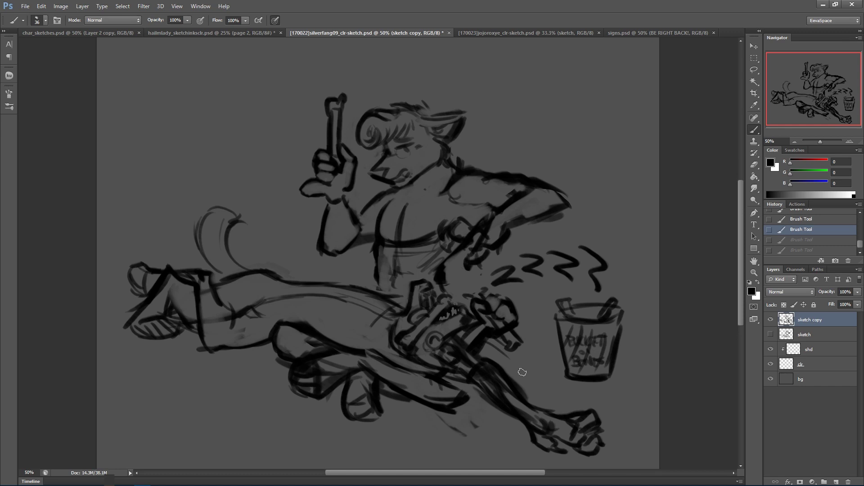
Save the file, then erase the heavy strokes at the upright character's waist and redraw its side contour with thinner lines.
key(ctrl+s)
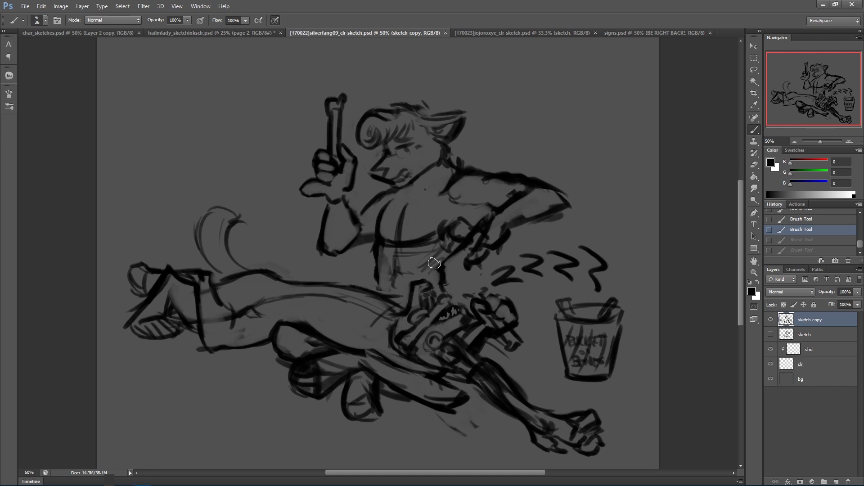
drag(430, 266, 453, 290)
mouse_move(381, 288)
mouse_down()
mouse_move(378, 270)
mouse_move(375, 278)
mouse_up()
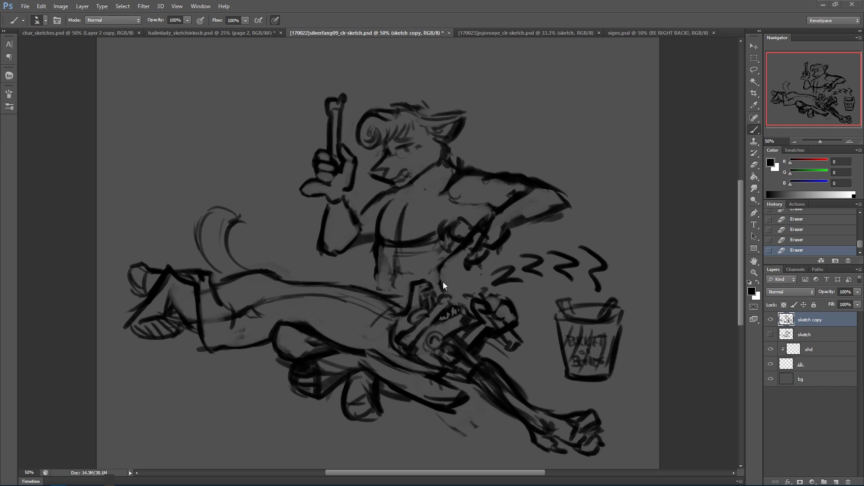
drag(446, 263, 439, 291)
drag(454, 257, 439, 285)
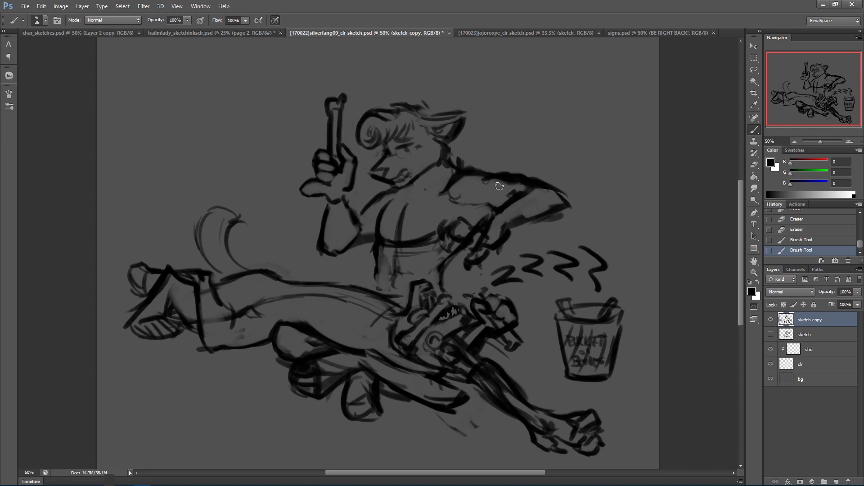
Clear the upright character's lowered hand, try new finger strokes along the waist, and undo those finger strokes.
mouse_move(447, 211)
mouse_down()
mouse_move(471, 250)
mouse_move(484, 231)
mouse_move(492, 243)
mouse_move(512, 235)
mouse_move(494, 217)
mouse_move(476, 228)
mouse_move(503, 243)
mouse_up()
mouse_move(482, 214)
mouse_down()
mouse_move(470, 233)
mouse_move(506, 225)
mouse_move(501, 243)
mouse_move(478, 239)
mouse_move(473, 226)
mouse_move(460, 232)
mouse_move(474, 226)
mouse_move(431, 242)
mouse_move(463, 231)
mouse_move(448, 220)
mouse_move(423, 231)
mouse_move(462, 235)
mouse_move(448, 265)
mouse_move(452, 250)
mouse_move(465, 267)
mouse_move(488, 270)
mouse_move(470, 246)
mouse_move(478, 258)
mouse_move(491, 252)
mouse_move(451, 256)
mouse_move(444, 238)
mouse_move(457, 243)
mouse_move(441, 254)
mouse_move(465, 270)
mouse_up()
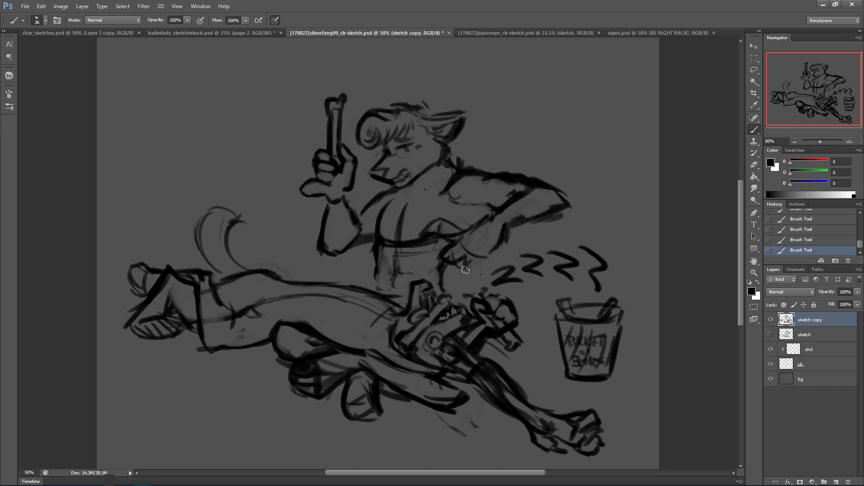
key(ctrl+alt+z)
key(ctrl+alt+z)
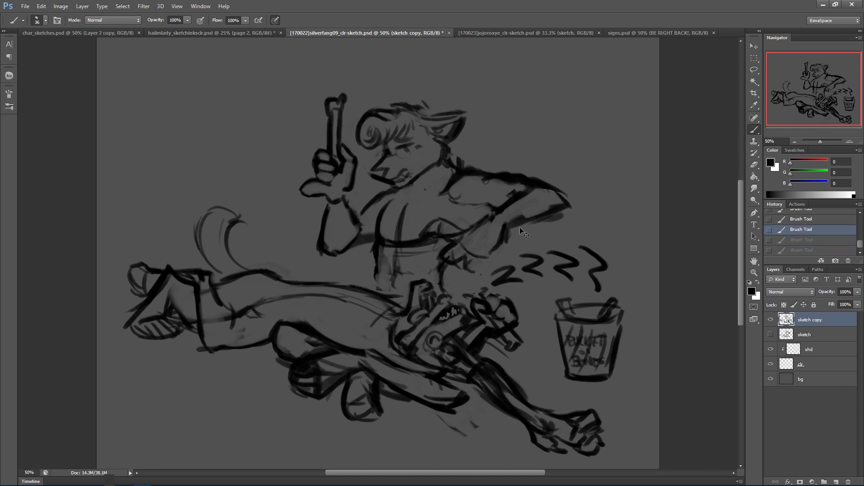
key(ctrl+alt+z)
key(ctrl+alt+z)
key(ctrl+alt+z)
key(ctrl+alt+z)
key(ctrl+alt+z)
key(ctrl+alt+z)
key(ctrl+alt+z)
key(ctrl+alt+z)
key(ctrl+alt+z)
key(ctrl+alt+z)
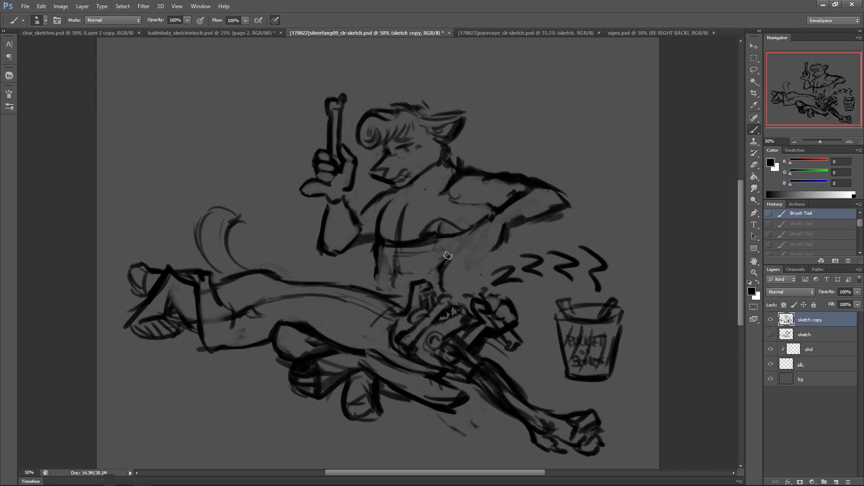
Redraw the upright character's lowered hand with spread, bent fingers and clean up the shoulder and upper arm lines.
mouse_move(456, 231)
mouse_down()
mouse_move(477, 227)
mouse_move(479, 193)
mouse_move(484, 218)
mouse_move(461, 229)
mouse_up()
mouse_move(466, 225)
mouse_down()
mouse_move(447, 223)
mouse_move(435, 239)
mouse_move(456, 247)
mouse_move(452, 242)
mouse_move(476, 237)
mouse_move(455, 238)
mouse_move(451, 258)
mouse_move(481, 240)
mouse_move(472, 272)
mouse_move(495, 246)
mouse_up()
mouse_move(436, 246)
mouse_down()
mouse_move(465, 265)
mouse_move(453, 263)
mouse_move(456, 270)
mouse_move(481, 246)
mouse_move(498, 250)
mouse_move(462, 251)
mouse_move(459, 264)
mouse_move(474, 228)
mouse_move(476, 271)
mouse_up()
mouse_move(479, 241)
mouse_down()
mouse_move(468, 272)
mouse_move(503, 239)
mouse_up()
mouse_move(451, 247)
mouse_down()
mouse_move(451, 261)
mouse_move(458, 253)
mouse_move(443, 230)
mouse_move(458, 240)
mouse_move(494, 214)
mouse_up()
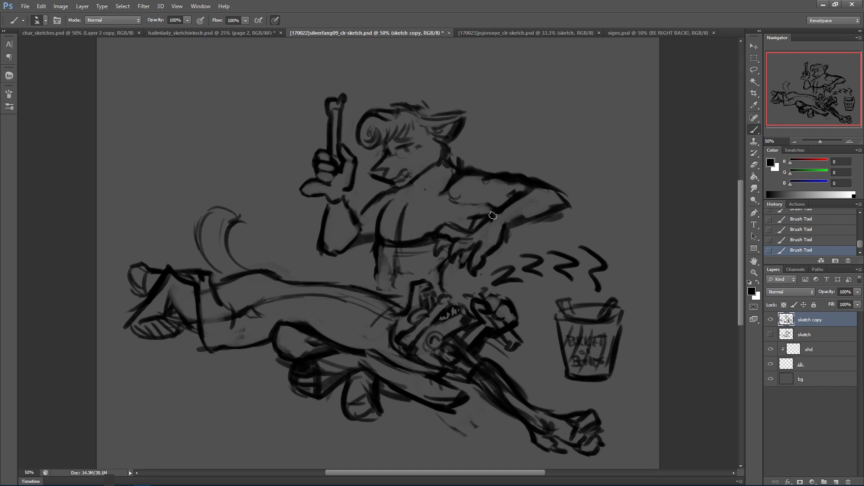
mouse_move(454, 188)
mouse_down()
mouse_move(477, 208)
mouse_move(505, 167)
mouse_up()
Erase the lying character's outstretched arm down to the wrist and the heavy outline around the back of the head.
key(e)
mouse_move(430, 360)
mouse_down()
mouse_move(419, 363)
mouse_move(456, 368)
mouse_move(435, 358)
mouse_move(450, 348)
mouse_up()
mouse_move(449, 344)
mouse_down()
mouse_move(462, 381)
mouse_move(485, 352)
mouse_move(474, 395)
mouse_move(491, 375)
mouse_move(495, 411)
mouse_move(524, 379)
mouse_move(507, 419)
mouse_move(529, 396)
mouse_move(535, 417)
mouse_move(556, 427)
mouse_up()
alt+right_click(444, 325)
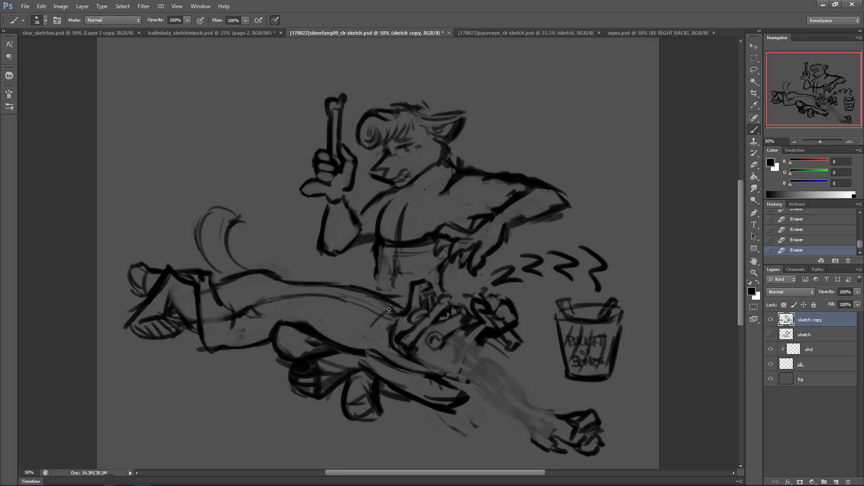
mouse_move(392, 324)
mouse_down()
mouse_move(400, 350)
mouse_move(414, 358)
mouse_move(409, 342)
mouse_up()
drag(410, 342, 420, 328)
drag(454, 293, 448, 282)
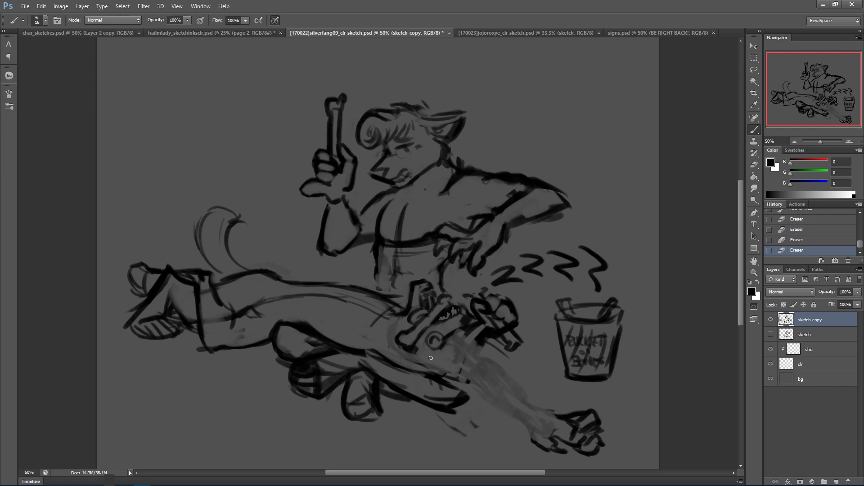
Sketch thinner neck, ear and hair-tuft lines around the lying character's head.
drag(438, 374, 423, 364)
drag(423, 363, 458, 378)
drag(445, 357, 455, 374)
mouse_move(453, 345)
mouse_down()
mouse_move(459, 361)
mouse_move(448, 368)
mouse_up()
drag(444, 349, 456, 353)
drag(468, 344, 452, 365)
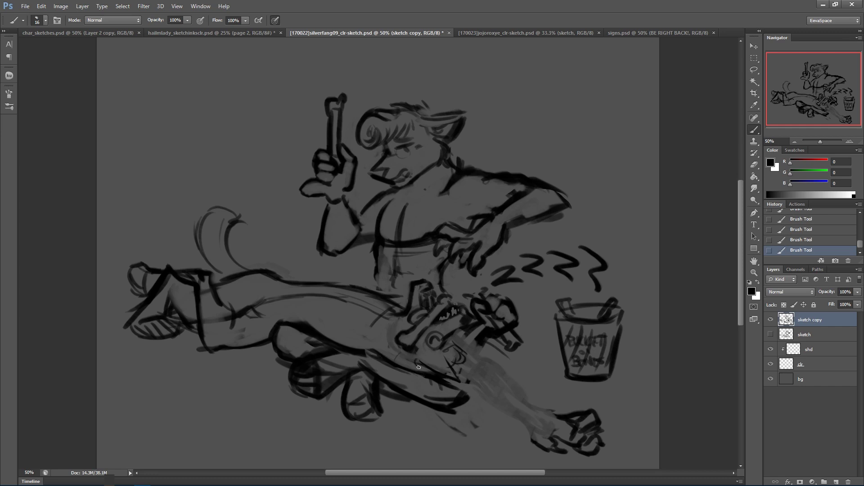
mouse_move(392, 340)
mouse_down()
mouse_move(389, 359)
mouse_move(409, 362)
mouse_move(387, 342)
mouse_up()
Rotate the whole sketch copy layer slightly counterclockwise with Free Transform.
key(ctrl+t)
drag(649, 343, 648, 320)
key(Return)
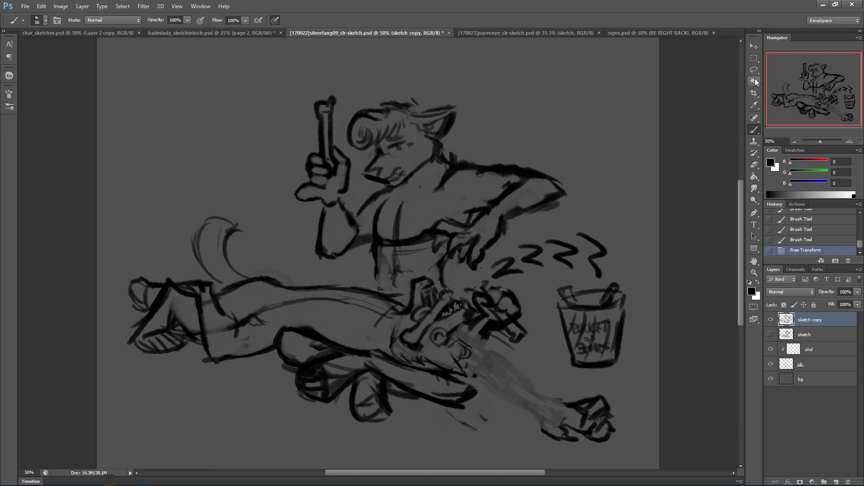
Lasso the bucket, rotate it 4.26 degrees, move it left next to the lying character's raised hand, and deselect.
key(l)
mouse_move(620, 277)
mouse_down()
mouse_move(546, 285)
mouse_move(642, 354)
mouse_move(640, 288)
mouse_up()
key(ctrl+t)
drag(644, 248, 664, 243)
drag(600, 338, 571, 339)
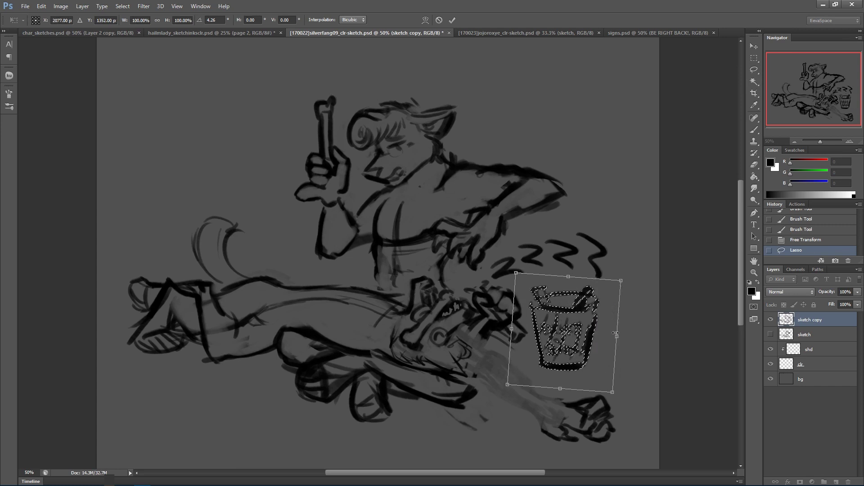
key(Return)
key(b)
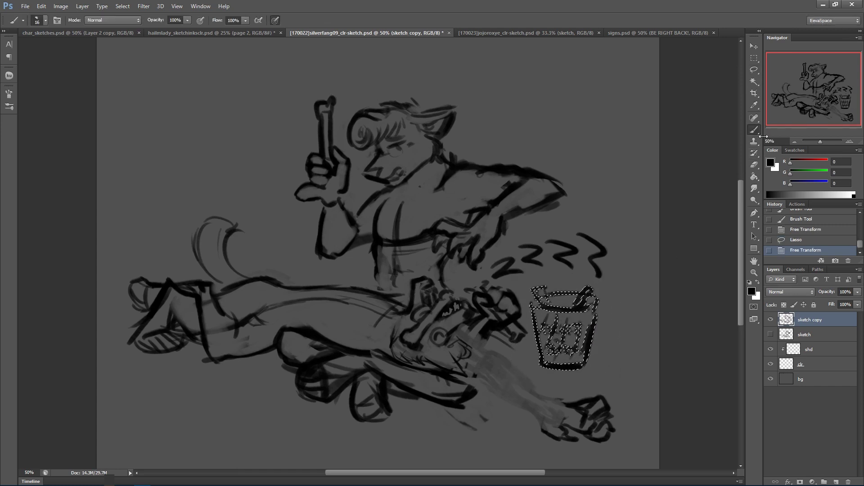
key(ctrl+d)
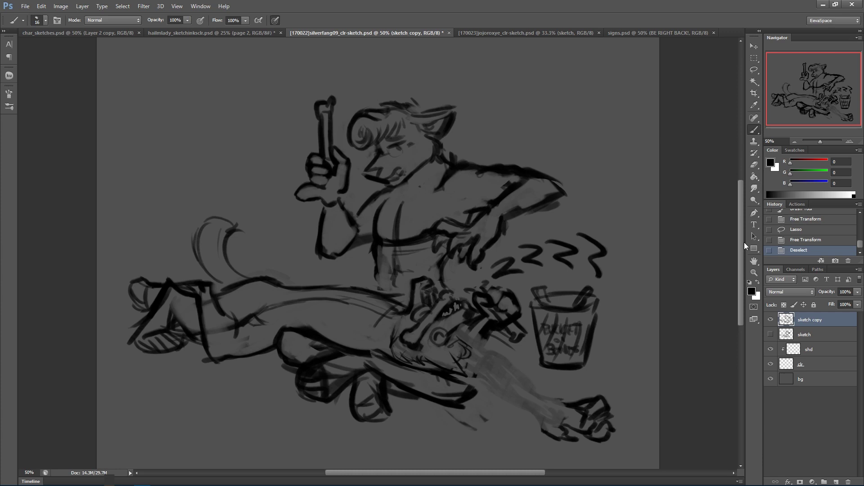
Redraw the lying character's outstretched arm from shoulder to wrist with thin contours and erase the leftover smudges.
drag(472, 338, 487, 351)
mouse_move(467, 335)
mouse_down()
mouse_move(482, 351)
mouse_move(485, 384)
mouse_move(536, 412)
mouse_up()
mouse_move(489, 351)
mouse_down()
mouse_move(543, 396)
mouse_move(548, 422)
mouse_up()
key(e)
drag(488, 369, 524, 391)
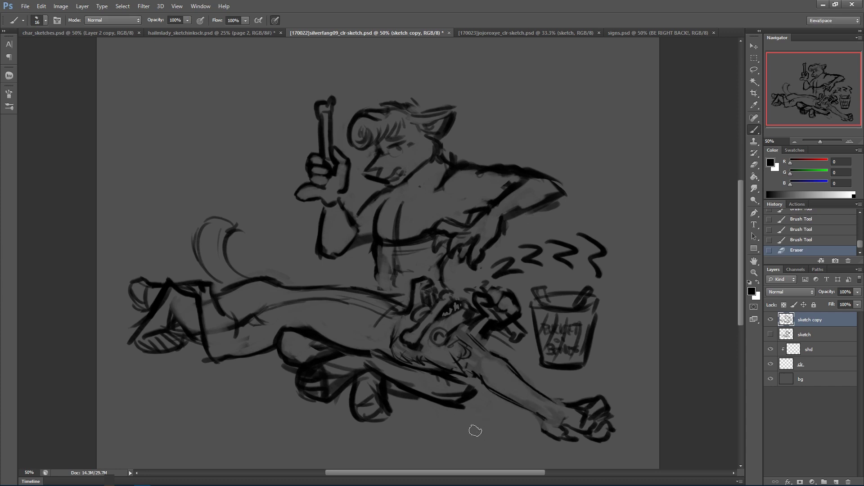
drag(483, 367, 538, 408)
mouse_move(517, 387)
mouse_down()
mouse_move(525, 400)
mouse_move(499, 382)
mouse_up()
Sketch a crease on the lying character's hip and redraw the tail with a darker outline and furry tip.
click(754, 176)
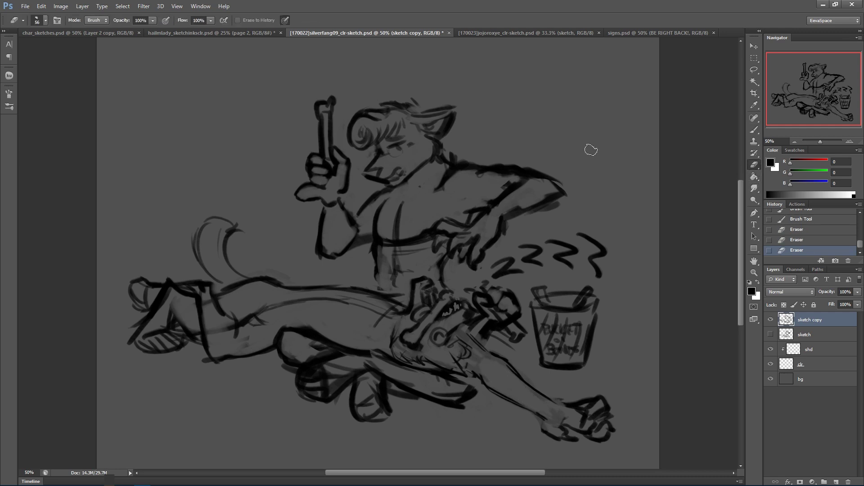
click(755, 131)
drag(504, 399, 543, 430)
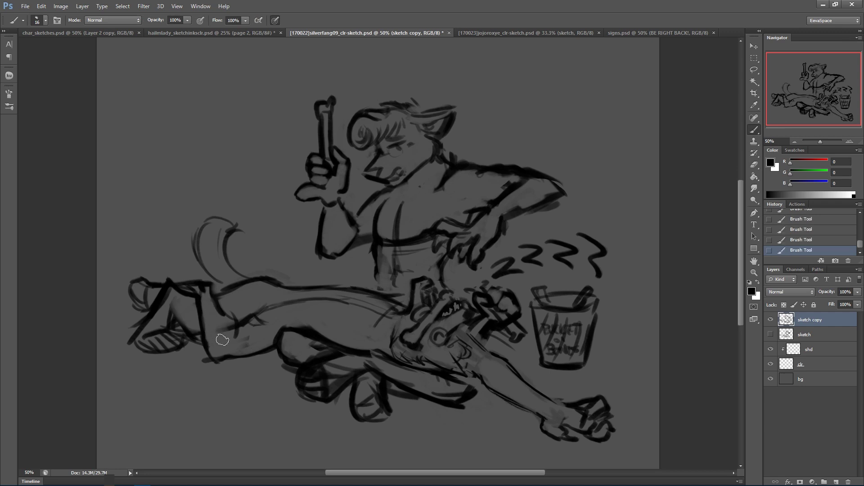
drag(225, 328, 219, 316)
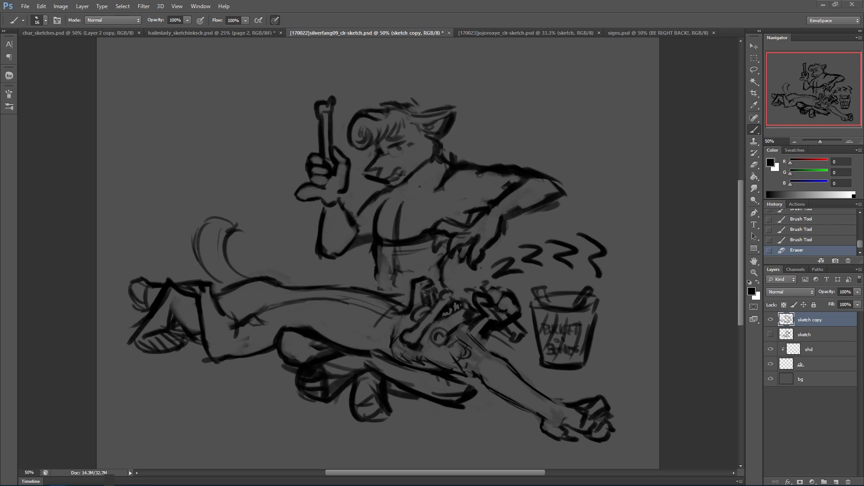
mouse_move(220, 283)
mouse_down()
mouse_move(199, 222)
mouse_move(196, 256)
mouse_move(219, 210)
mouse_move(246, 221)
mouse_up()
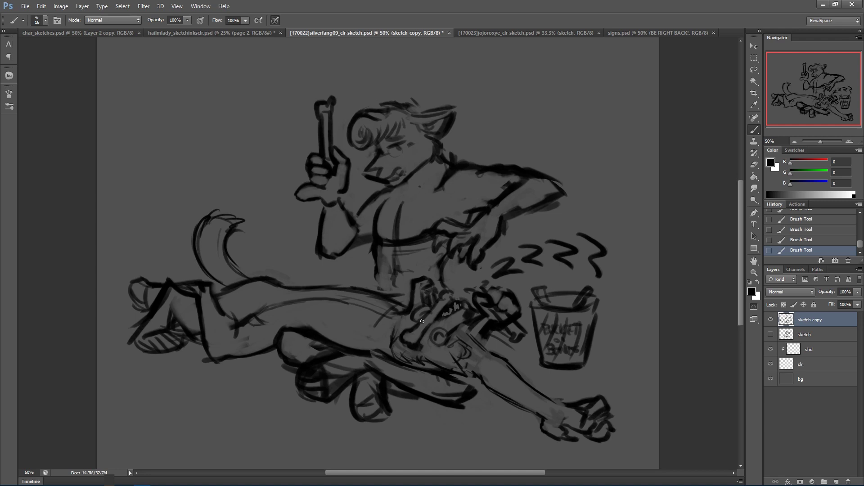
Refine the lying character's head and open mouth, and erase the heavy scribbles over the raised hand.
mouse_move(383, 354)
mouse_down()
mouse_move(414, 375)
mouse_move(434, 378)
mouse_move(406, 368)
mouse_move(442, 372)
mouse_move(369, 339)
mouse_move(387, 364)
mouse_move(429, 384)
mouse_move(451, 383)
mouse_move(478, 370)
mouse_move(462, 358)
mouse_move(448, 379)
mouse_move(464, 349)
mouse_move(436, 363)
mouse_move(459, 364)
mouse_move(453, 320)
mouse_move(441, 317)
mouse_move(427, 361)
mouse_move(456, 355)
mouse_move(439, 353)
mouse_move(460, 346)
mouse_move(454, 360)
mouse_move(459, 335)
mouse_move(474, 327)
mouse_move(458, 334)
mouse_move(461, 344)
mouse_move(465, 329)
mouse_up()
drag(466, 329, 479, 318)
mouse_move(481, 316)
mouse_down()
mouse_move(469, 329)
mouse_move(484, 305)
mouse_move(481, 337)
mouse_move(495, 319)
mouse_move(512, 326)
mouse_move(524, 305)
mouse_move(508, 316)
mouse_move(516, 294)
mouse_up()
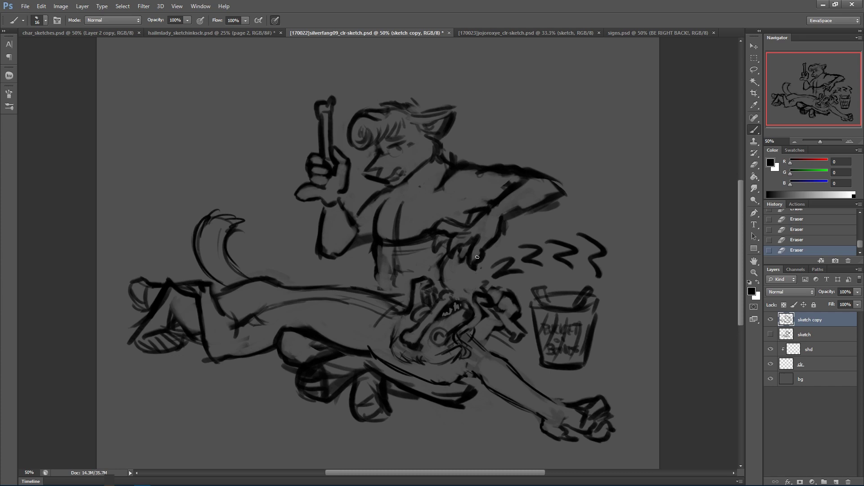
Redraw the lying character's raised hand beside the bucket with clear fingers gripping the held object.
mouse_move(473, 294)
mouse_down()
mouse_move(483, 279)
mouse_move(492, 302)
mouse_up()
mouse_move(495, 286)
mouse_down()
mouse_move(502, 304)
mouse_move(513, 300)
mouse_move(508, 311)
mouse_move(517, 301)
mouse_move(486, 269)
mouse_move(486, 302)
mouse_move(506, 299)
mouse_up()
mouse_move(503, 297)
mouse_down()
mouse_move(504, 288)
mouse_move(513, 311)
mouse_move(522, 295)
mouse_up()
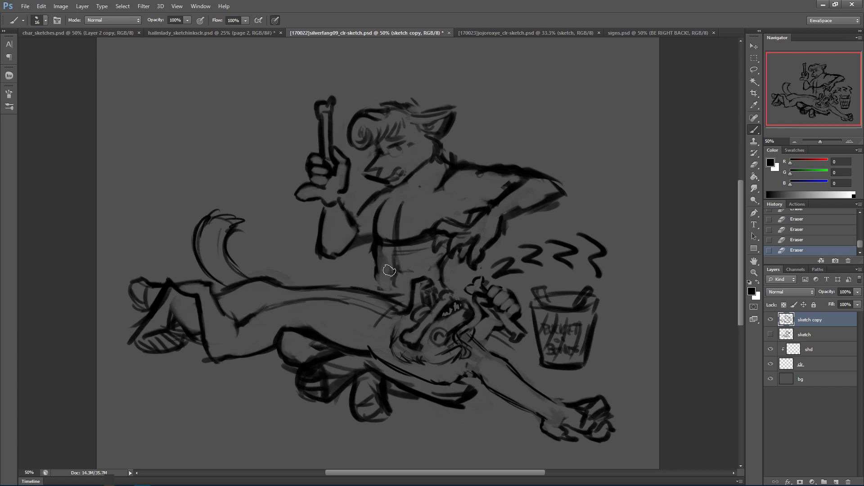
Erase the inner guidelines on the lying character's torso and redraw the crease between hip and belly.
mouse_move(264, 310)
mouse_down()
mouse_move(285, 302)
mouse_move(347, 307)
mouse_up()
key(b)
mouse_move(255, 321)
mouse_down()
mouse_move(264, 314)
mouse_move(269, 322)
mouse_up()
mouse_move(255, 312)
mouse_down()
mouse_move(272, 279)
mouse_move(231, 287)
mouse_move(245, 309)
mouse_move(239, 283)
mouse_move(256, 323)
mouse_move(248, 267)
mouse_move(250, 316)
mouse_move(263, 297)
mouse_move(251, 318)
mouse_up()
mouse_move(251, 318)
mouse_down()
mouse_move(268, 297)
mouse_move(254, 301)
mouse_move(261, 295)
mouse_up()
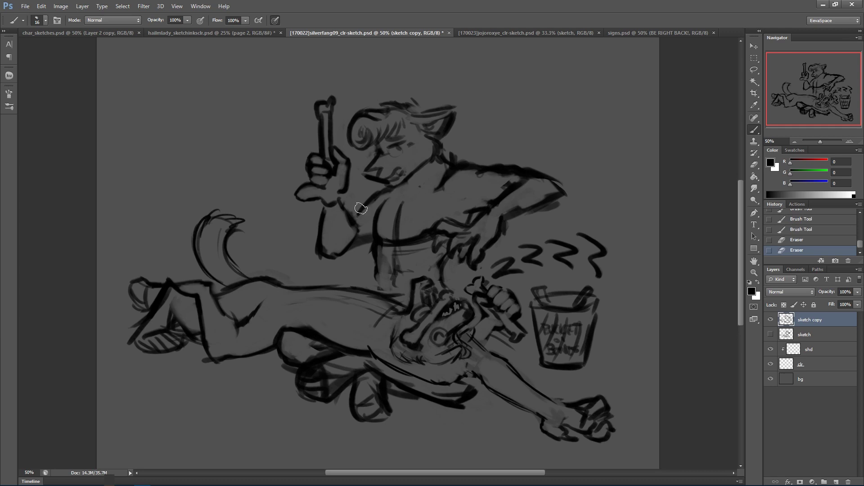
Replace the upright character's heavy torso guidelines with thin chest lines and redraw the gun arm's contour.
mouse_move(384, 250)
mouse_down()
mouse_move(385, 269)
mouse_move(380, 202)
mouse_move(360, 246)
mouse_move(373, 267)
mouse_move(401, 199)
mouse_move(402, 258)
mouse_move(412, 265)
mouse_move(423, 182)
mouse_up()
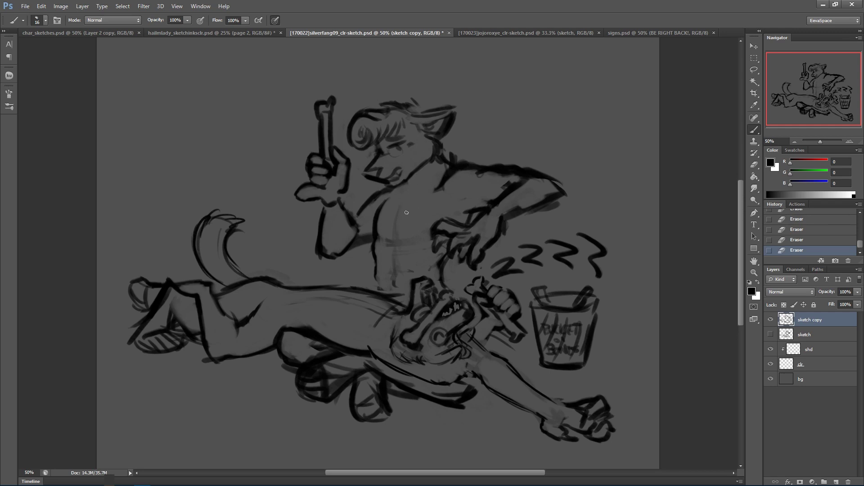
mouse_move(397, 202)
mouse_down()
mouse_move(400, 239)
mouse_move(429, 235)
mouse_move(376, 238)
mouse_move(375, 217)
mouse_move(344, 258)
mouse_move(341, 244)
mouse_move(370, 236)
mouse_up()
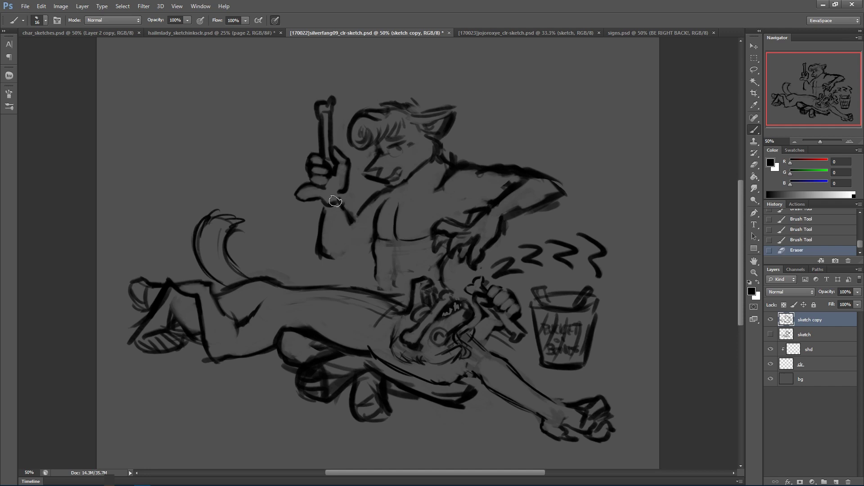
drag(345, 194, 359, 222)
drag(359, 220, 354, 238)
mouse_move(355, 234)
mouse_down()
mouse_move(332, 258)
mouse_move(364, 248)
mouse_move(371, 202)
mouse_move(352, 213)
mouse_move(372, 192)
mouse_move(429, 161)
mouse_up()
Clean up the upright character's jaw and neck lines and add fur tufts behind the cheek.
mouse_move(373, 193)
mouse_down()
mouse_move(401, 193)
mouse_move(437, 167)
mouse_move(440, 157)
mouse_move(425, 154)
mouse_move(440, 154)
mouse_move(441, 142)
mouse_move(434, 151)
mouse_up()
drag(435, 148, 428, 167)
mouse_move(429, 162)
mouse_down()
mouse_move(412, 177)
mouse_move(453, 158)
mouse_up()
key(e)
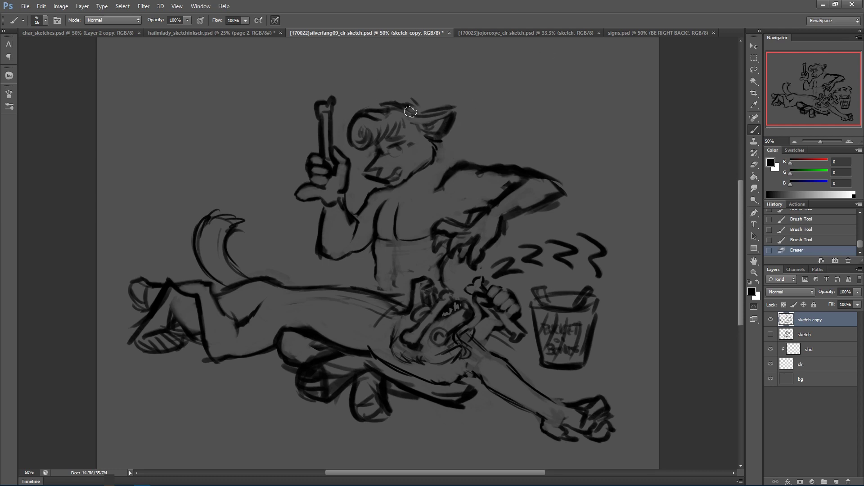
mouse_move(448, 136)
mouse_down()
mouse_move(458, 158)
mouse_move(444, 161)
mouse_move(447, 168)
mouse_up()
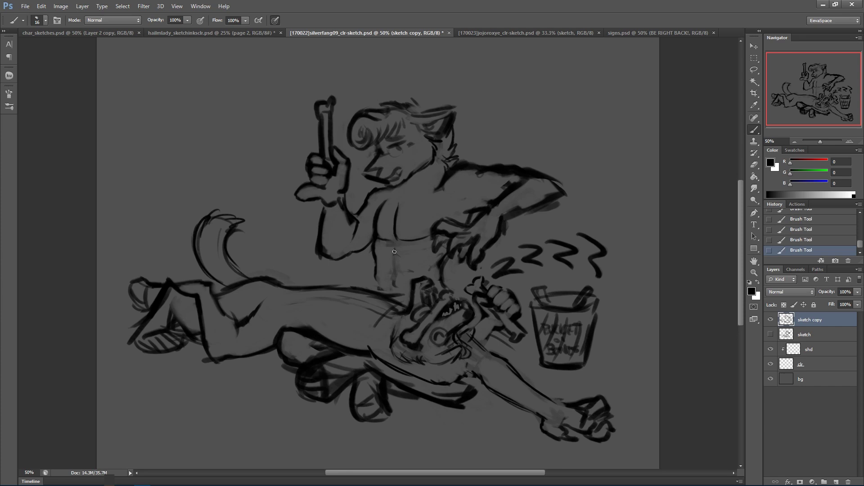
Erase the old guidelines on the upright character's abdomen and sketch thin abdominal muscle lines.
mouse_move(391, 271)
mouse_down()
mouse_move(397, 252)
mouse_move(455, 231)
mouse_up()
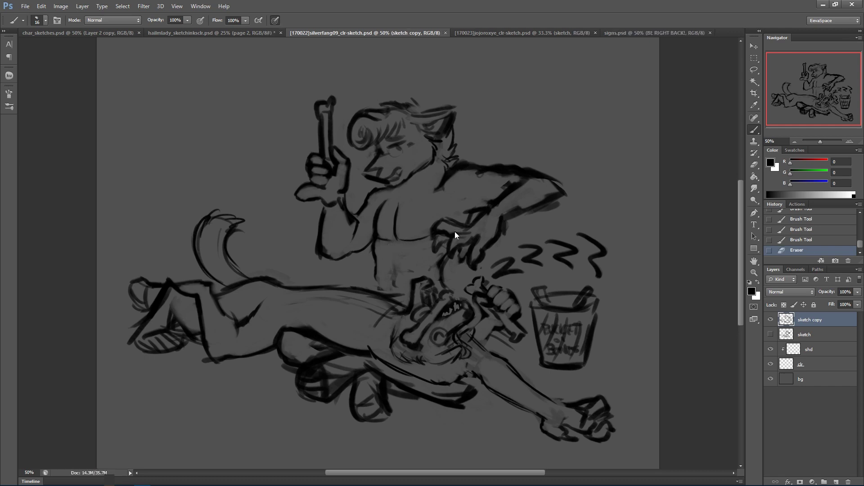
drag(409, 255, 420, 261)
mouse_move(410, 257)
mouse_down()
mouse_move(430, 262)
mouse_move(395, 267)
mouse_move(396, 259)
mouse_move(399, 271)
mouse_up()
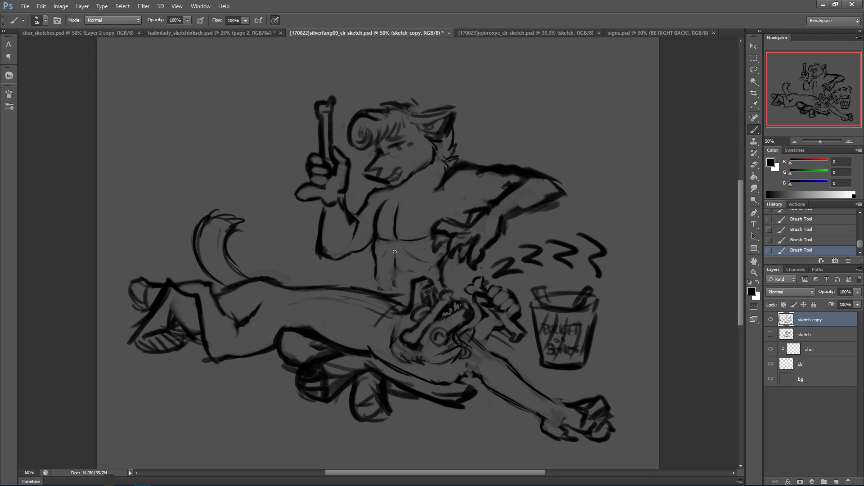
mouse_move(394, 235)
mouse_down()
mouse_move(384, 254)
mouse_move(410, 252)
mouse_move(417, 261)
mouse_move(410, 258)
mouse_up()
mouse_move(395, 253)
mouse_down()
mouse_move(395, 265)
mouse_move(390, 258)
mouse_up()
mouse_move(392, 258)
mouse_down()
mouse_move(384, 260)
mouse_move(411, 259)
mouse_move(396, 267)
mouse_move(391, 261)
mouse_move(404, 257)
mouse_up()
drag(395, 253, 387, 286)
drag(396, 280, 397, 283)
drag(397, 272, 398, 272)
Redraw the upright character's waist contours on both sides of the abdomen and save the file.
mouse_move(394, 255)
mouse_down()
mouse_move(388, 292)
mouse_move(393, 274)
mouse_move(382, 265)
mouse_move(381, 277)
mouse_move(372, 253)
mouse_move(379, 246)
mouse_move(375, 252)
mouse_up()
drag(375, 250, 376, 265)
drag(375, 260, 376, 269)
mouse_move(444, 270)
mouse_down()
mouse_move(453, 242)
mouse_move(425, 264)
mouse_move(542, 154)
mouse_move(444, 270)
mouse_move(440, 258)
mouse_move(447, 277)
mouse_move(446, 236)
mouse_move(446, 274)
mouse_up()
key(ctrl+s)
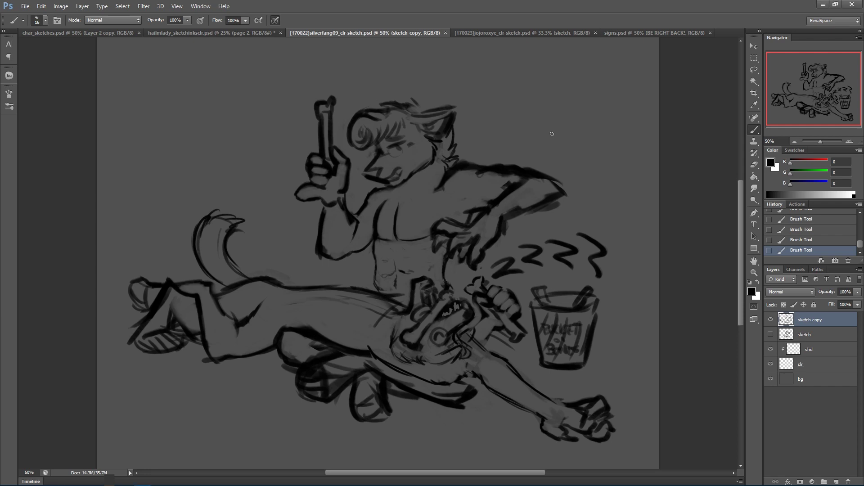
Redraw the upright character's bent arm with a rounded shoulder and elbow in thinner lines, and trim the hand's outline.
mouse_move(497, 163)
mouse_down()
mouse_move(482, 180)
mouse_move(525, 174)
mouse_move(480, 176)
mouse_move(491, 181)
mouse_move(488, 169)
mouse_move(514, 157)
mouse_move(501, 171)
mouse_move(519, 168)
mouse_move(494, 195)
mouse_move(519, 182)
mouse_move(488, 203)
mouse_move(521, 173)
mouse_move(515, 197)
mouse_move(529, 179)
mouse_move(501, 201)
mouse_up()
mouse_move(547, 174)
mouse_down()
mouse_move(508, 220)
mouse_move(568, 189)
mouse_move(553, 209)
mouse_move(540, 176)
mouse_move(546, 145)
mouse_move(535, 182)
mouse_up()
drag(491, 167, 497, 164)
drag(484, 169, 525, 164)
mouse_move(516, 170)
mouse_down()
mouse_move(559, 184)
mouse_move(549, 175)
mouse_move(558, 190)
mouse_move(503, 225)
mouse_move(502, 198)
mouse_move(521, 180)
mouse_move(499, 200)
mouse_move(515, 173)
mouse_move(510, 205)
mouse_up()
key(e)
drag(445, 226, 441, 228)
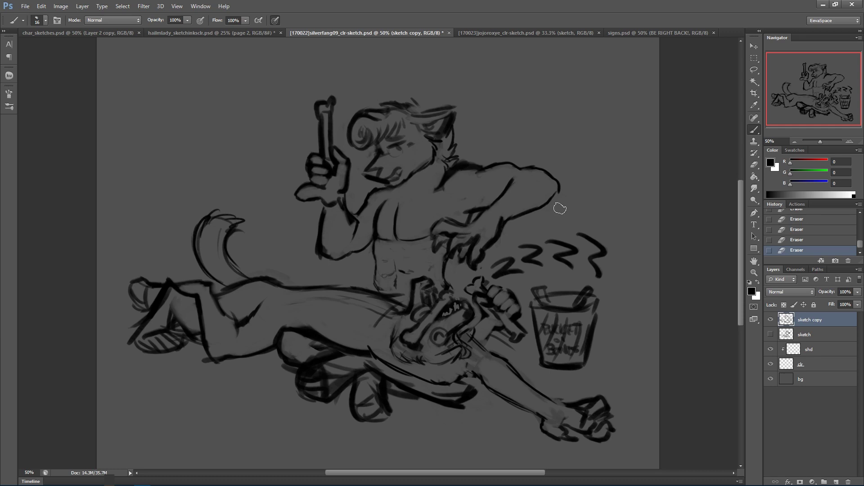
Redraw the lying character's far lower leg above the foot and erase its overlapping strokes.
key(alt+Tab)
mouse_move(171, 304)
mouse_down()
mouse_move(182, 321)
mouse_move(173, 307)
mouse_move(198, 337)
mouse_move(176, 320)
mouse_move(187, 340)
mouse_up()
key(e)
mouse_move(186, 305)
mouse_down()
mouse_move(193, 319)
mouse_move(164, 293)
mouse_move(170, 288)
mouse_up()
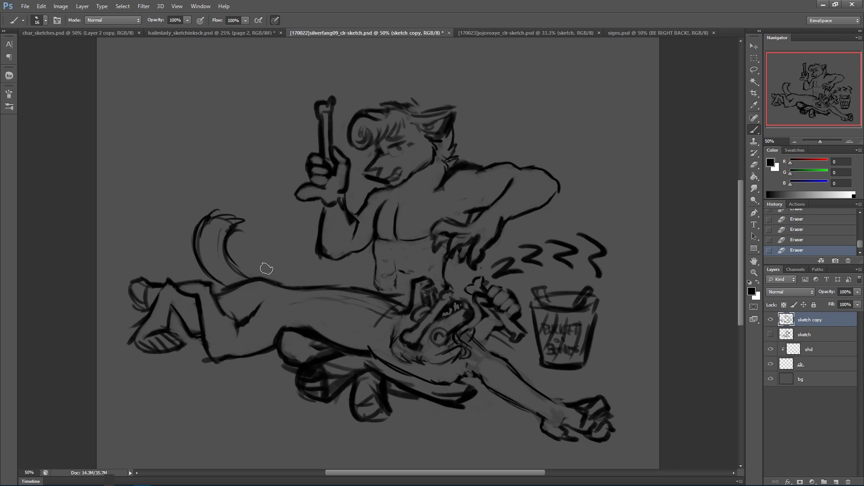
Redraw the lying character's rump contour at the tail's base and the crease curving down to the thigh.
mouse_move(262, 284)
mouse_down()
mouse_move(300, 284)
mouse_move(292, 271)
mouse_move(295, 280)
mouse_up()
mouse_move(281, 277)
mouse_down()
mouse_move(303, 287)
mouse_move(253, 310)
mouse_move(261, 304)
mouse_move(265, 314)
mouse_up()
drag(247, 321, 269, 308)
mouse_move(265, 315)
mouse_down()
mouse_move(276, 300)
mouse_move(238, 313)
mouse_move(248, 330)
mouse_move(260, 325)
mouse_up()
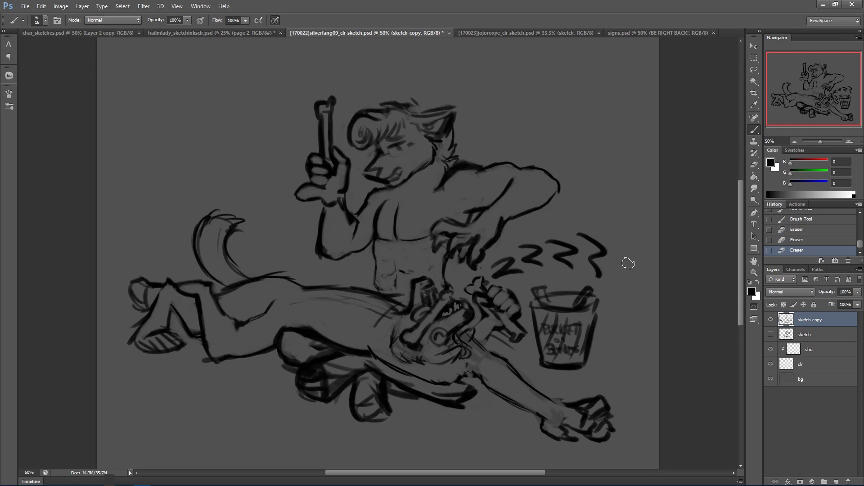
Clean up the limbs beneath the lying character's body, redrawing the knee, both toed feet and the long limb contour.
mouse_move(351, 346)
mouse_down()
mouse_move(284, 317)
mouse_move(308, 345)
mouse_move(288, 348)
mouse_up()
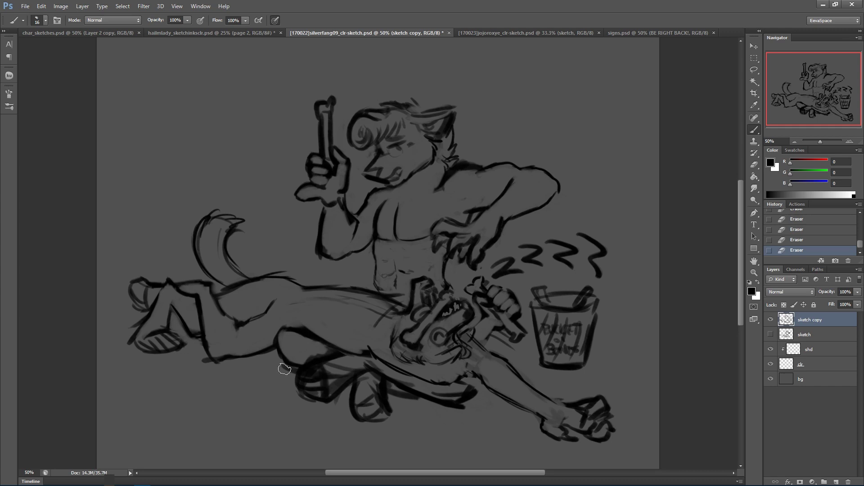
mouse_move(313, 380)
mouse_down()
mouse_move(310, 363)
mouse_move(331, 365)
mouse_move(333, 389)
mouse_move(345, 374)
mouse_move(329, 365)
mouse_move(348, 365)
mouse_up()
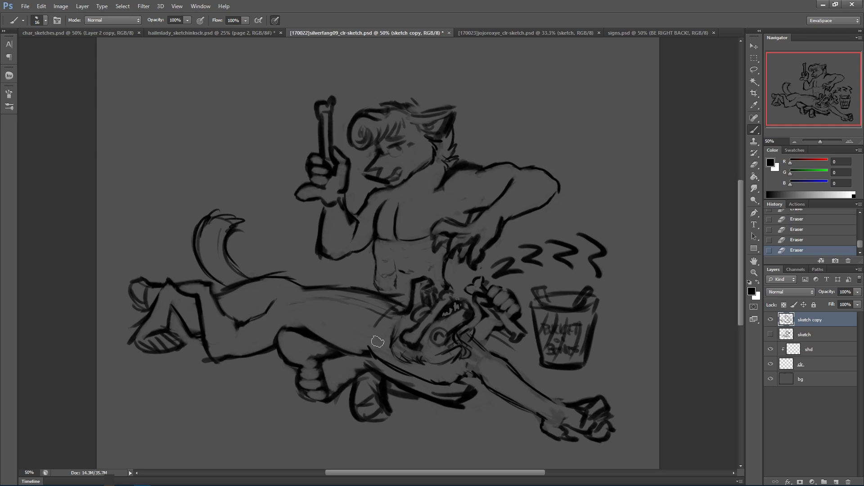
mouse_move(367, 396)
mouse_down()
mouse_move(388, 422)
mouse_move(384, 381)
mouse_move(446, 390)
mouse_move(399, 401)
mouse_move(443, 399)
mouse_move(438, 327)
mouse_move(362, 373)
mouse_move(395, 394)
mouse_move(380, 394)
mouse_move(386, 402)
mouse_move(381, 387)
mouse_move(387, 396)
mouse_move(352, 415)
mouse_move(379, 412)
mouse_move(381, 397)
mouse_move(373, 424)
mouse_move(390, 404)
mouse_up()
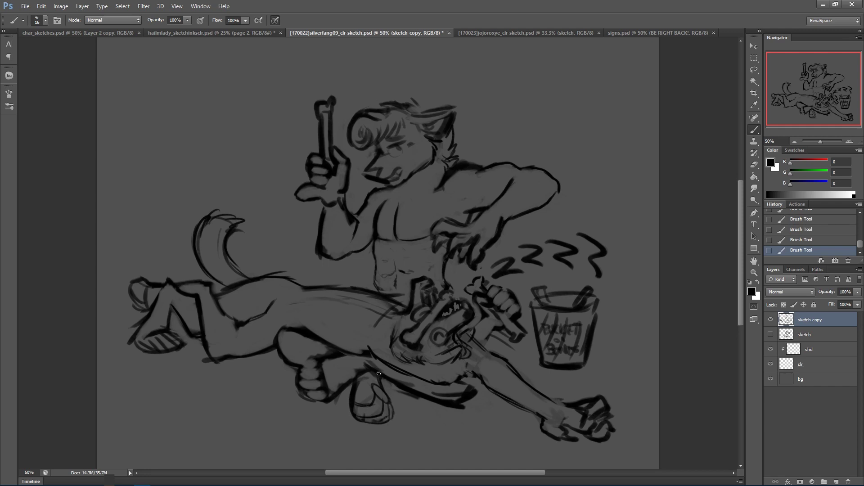
key(e)
mouse_move(382, 357)
mouse_down()
mouse_move(376, 367)
mouse_move(426, 395)
mouse_move(418, 400)
mouse_move(464, 384)
mouse_move(460, 393)
mouse_move(472, 396)
mouse_move(483, 386)
mouse_up()
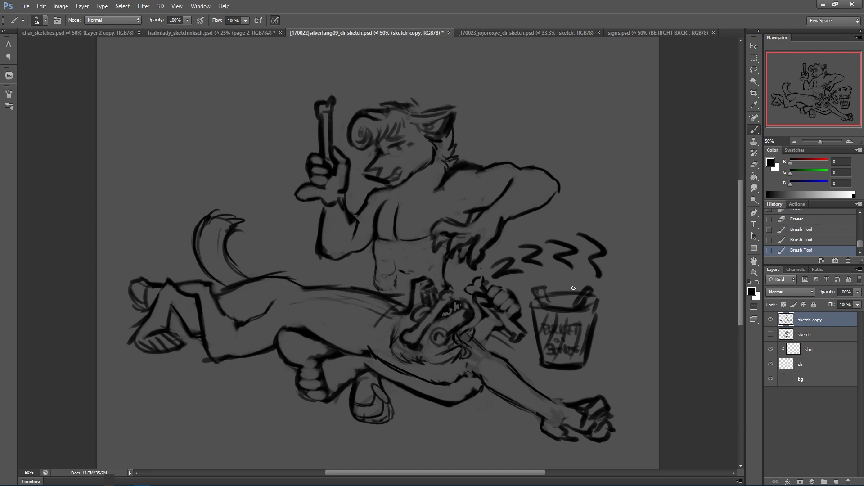
Erase the heavy ear and neck strokes beside the lying character's face and redraw the lower head contour in thin lines.
key(e)
mouse_move(471, 344)
mouse_down()
mouse_move(486, 364)
mouse_move(467, 349)
mouse_up()
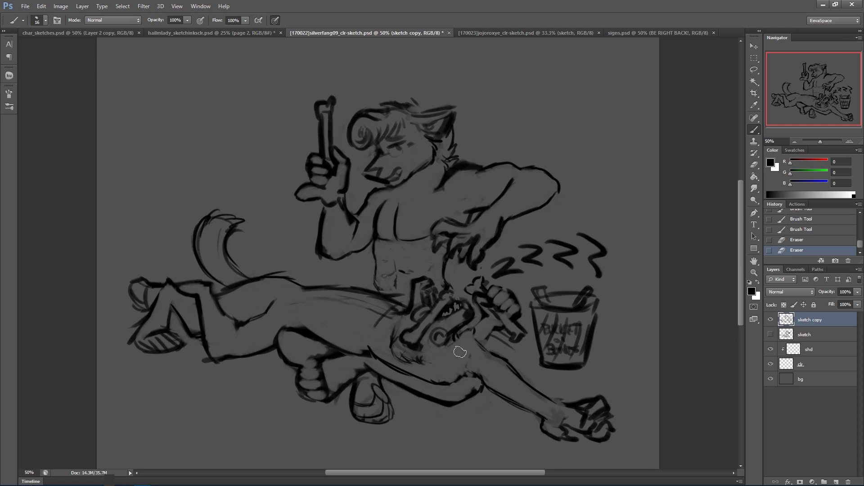
mouse_move(471, 361)
mouse_down()
mouse_move(464, 367)
mouse_move(434, 333)
mouse_move(471, 320)
mouse_up()
drag(454, 333, 458, 334)
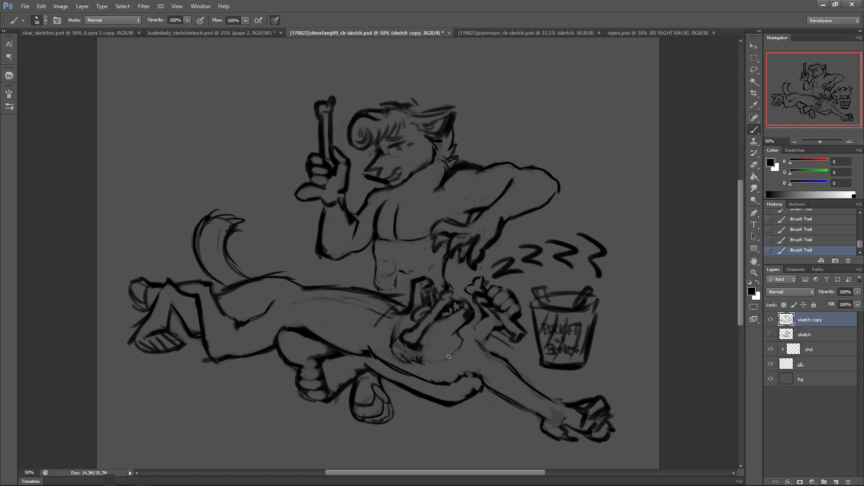
mouse_move(433, 358)
mouse_down()
mouse_move(449, 372)
mouse_move(431, 363)
mouse_move(450, 368)
mouse_move(471, 360)
mouse_move(455, 371)
mouse_move(464, 361)
mouse_move(450, 359)
mouse_move(478, 357)
mouse_move(470, 368)
mouse_move(428, 361)
mouse_move(461, 375)
mouse_move(436, 367)
mouse_move(462, 384)
mouse_move(443, 343)
mouse_move(452, 373)
mouse_move(468, 362)
mouse_up()
Trim the lying character's head outline and sketch loose hair tufts beneath the face.
key(e)
drag(468, 324, 467, 360)
mouse_move(465, 347)
mouse_down()
mouse_move(440, 350)
mouse_move(419, 329)
mouse_move(462, 329)
mouse_move(448, 351)
mouse_move(456, 364)
mouse_move(445, 350)
mouse_move(424, 369)
mouse_move(432, 356)
mouse_move(430, 364)
mouse_move(451, 358)
mouse_move(426, 362)
mouse_move(453, 352)
mouse_up()
drag(467, 349, 486, 354)
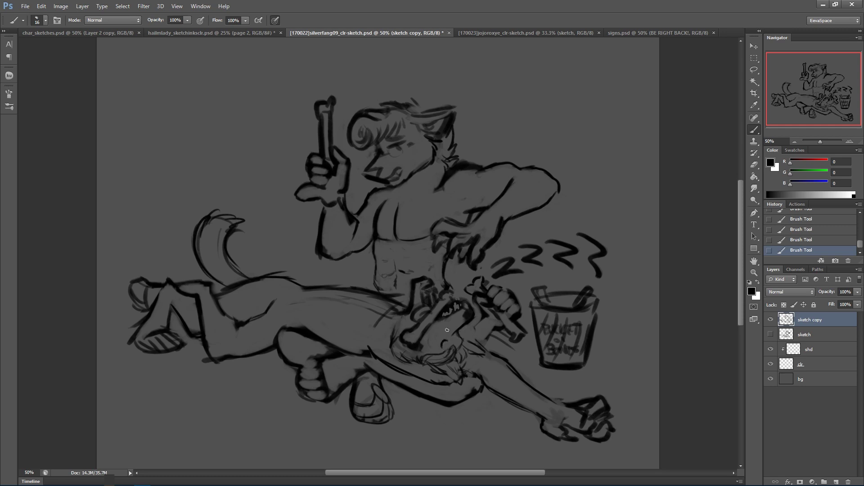
Erase the lying character's toothed mouth around the bone and dab in small new mouth details.
drag(440, 321, 457, 304)
mouse_move(446, 312)
mouse_down()
mouse_move(463, 296)
mouse_move(461, 306)
mouse_up()
drag(461, 293, 466, 309)
drag(462, 294, 466, 310)
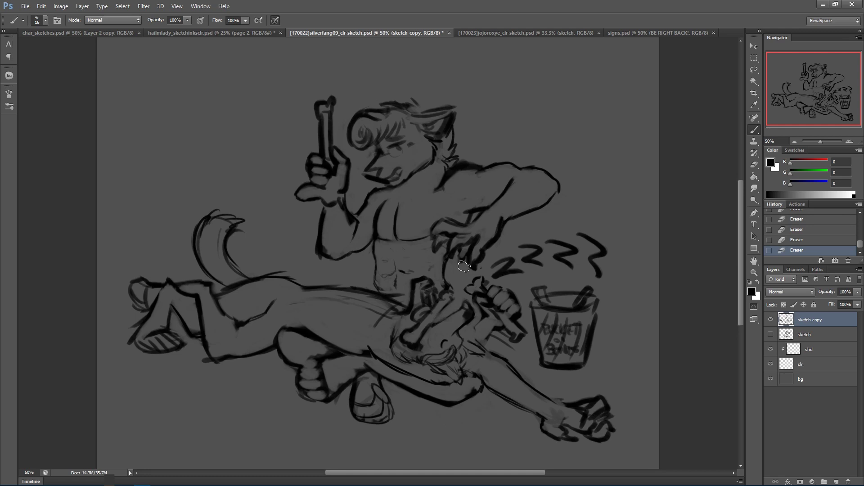
click(450, 309)
click(453, 309)
click(455, 308)
click(458, 307)
click(457, 305)
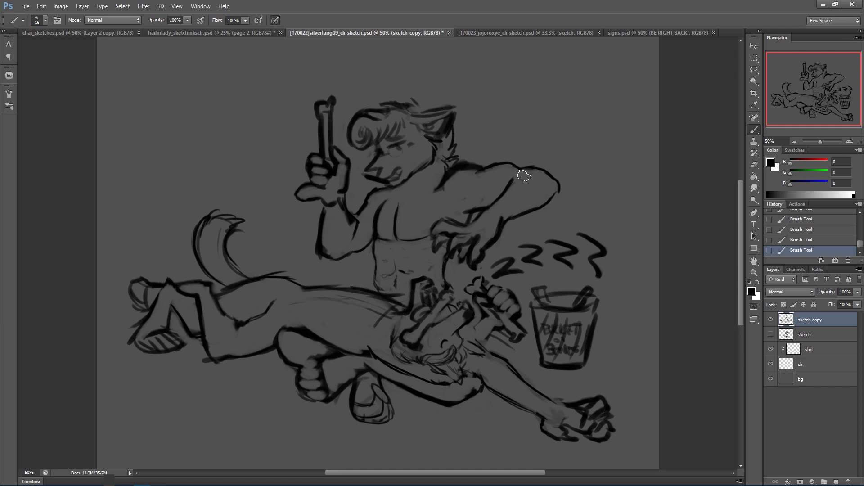
Redraw the lying character's muzzle, teeth and nose with short thin strokes beside the bone.
drag(459, 301, 455, 309)
click(460, 306)
drag(463, 301, 471, 309)
mouse_move(464, 302)
mouse_down()
mouse_move(472, 311)
mouse_move(465, 307)
mouse_up()
drag(428, 327, 442, 314)
mouse_move(466, 319)
mouse_down()
mouse_move(474, 315)
mouse_move(466, 299)
mouse_move(466, 314)
mouse_up()
drag(465, 315, 470, 317)
drag(469, 299, 465, 308)
mouse_move(471, 301)
mouse_down()
mouse_move(463, 315)
mouse_move(462, 307)
mouse_up()
drag(464, 303, 474, 309)
Clean up the hair around the lying character's head and the back strokes near the upright character's waist, and save the file.
key(e)
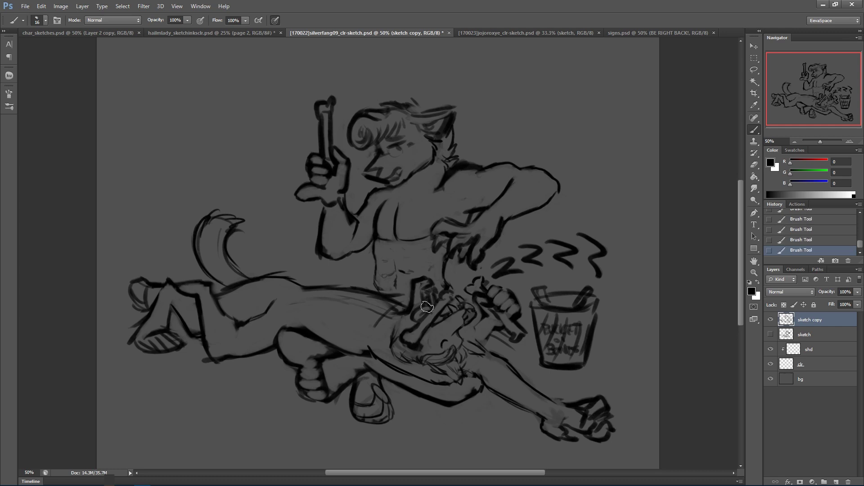
drag(431, 343, 433, 345)
drag(461, 337, 481, 355)
key(e)
mouse_move(381, 298)
mouse_down()
mouse_move(379, 319)
mouse_move(395, 304)
mouse_up()
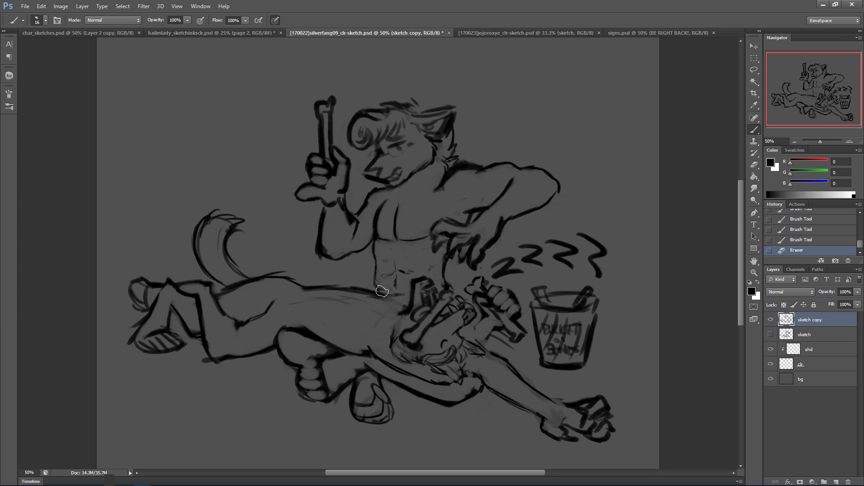
key(ctrl+s)
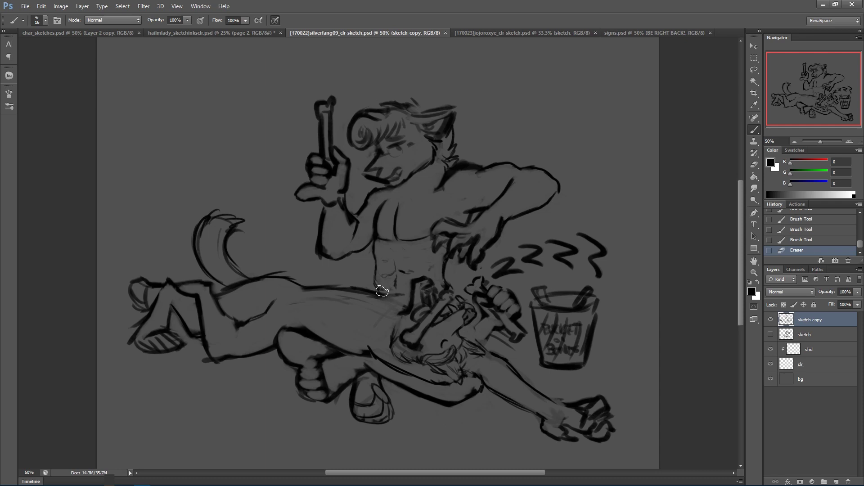
Erase the overlapping strokes at the lying character's tail base and redraw the rump contour.
mouse_move(266, 270)
mouse_down()
mouse_move(303, 278)
mouse_move(286, 273)
mouse_up()
drag(214, 295, 316, 285)
mouse_move(259, 280)
mouse_down()
mouse_move(237, 284)
mouse_move(295, 282)
mouse_up()
mouse_move(230, 293)
mouse_down()
mouse_move(296, 289)
mouse_move(257, 287)
mouse_move(301, 286)
mouse_up()
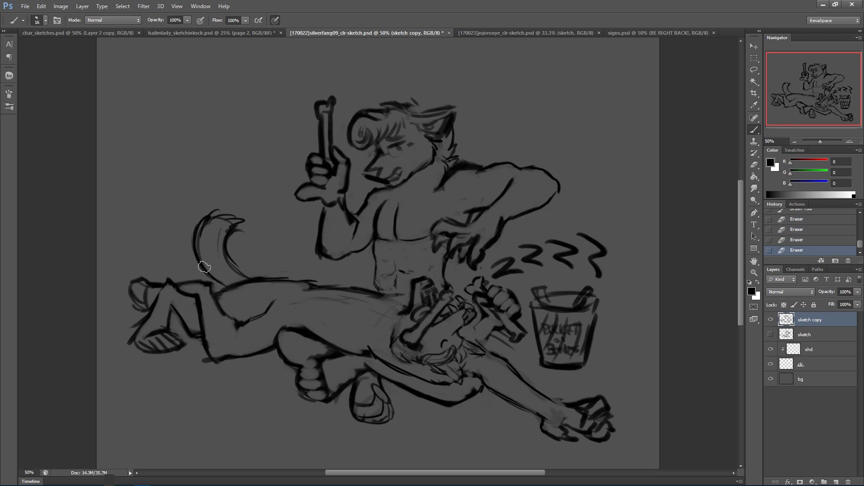
key(b)
mouse_move(262, 316)
mouse_down()
mouse_move(236, 320)
mouse_move(261, 315)
mouse_move(249, 318)
mouse_up()
drag(247, 282, 272, 280)
drag(223, 293, 304, 280)
Redraw the lying character's back as one smooth contour from hip to shoulder, clearing the old lines around it.
key(e)
mouse_move(217, 289)
mouse_down()
mouse_move(283, 270)
mouse_move(227, 283)
mouse_move(311, 275)
mouse_up()
drag(247, 272, 354, 284)
drag(292, 288, 346, 287)
drag(329, 285, 374, 291)
drag(356, 288, 409, 303)
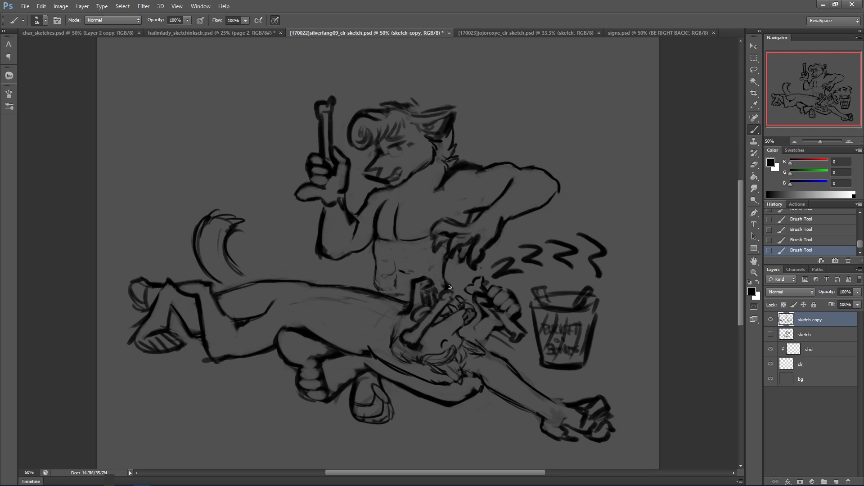
Rework the lying character's outstretched arm, erasing the heavy hand and sketching an open hand with a wrist cuff in thin lines.
mouse_move(463, 331)
mouse_down()
mouse_move(485, 348)
mouse_move(463, 327)
mouse_move(483, 365)
mouse_move(464, 366)
mouse_move(488, 385)
mouse_up()
key(e)
mouse_move(471, 376)
mouse_down()
mouse_move(460, 394)
mouse_move(504, 353)
mouse_move(493, 367)
mouse_move(498, 380)
mouse_move(555, 407)
mouse_move(556, 421)
mouse_move(589, 415)
mouse_move(581, 411)
mouse_move(589, 392)
mouse_move(599, 444)
mouse_move(613, 398)
mouse_up()
mouse_move(567, 426)
mouse_down()
mouse_move(607, 430)
mouse_move(593, 439)
mouse_move(611, 435)
mouse_move(611, 425)
mouse_move(594, 419)
mouse_move(602, 411)
mouse_move(608, 425)
mouse_move(564, 423)
mouse_move(567, 433)
mouse_move(546, 422)
mouse_move(545, 447)
mouse_move(562, 436)
mouse_move(565, 391)
mouse_move(549, 435)
mouse_move(541, 424)
mouse_move(567, 425)
mouse_move(578, 432)
mouse_up()
mouse_move(582, 413)
mouse_down()
mouse_move(552, 413)
mouse_move(602, 418)
mouse_move(603, 404)
mouse_move(597, 413)
mouse_move(613, 437)
mouse_move(586, 431)
mouse_move(609, 445)
mouse_move(567, 420)
mouse_move(570, 427)
mouse_move(565, 406)
mouse_move(538, 437)
mouse_move(575, 401)
mouse_move(550, 445)
mouse_up()
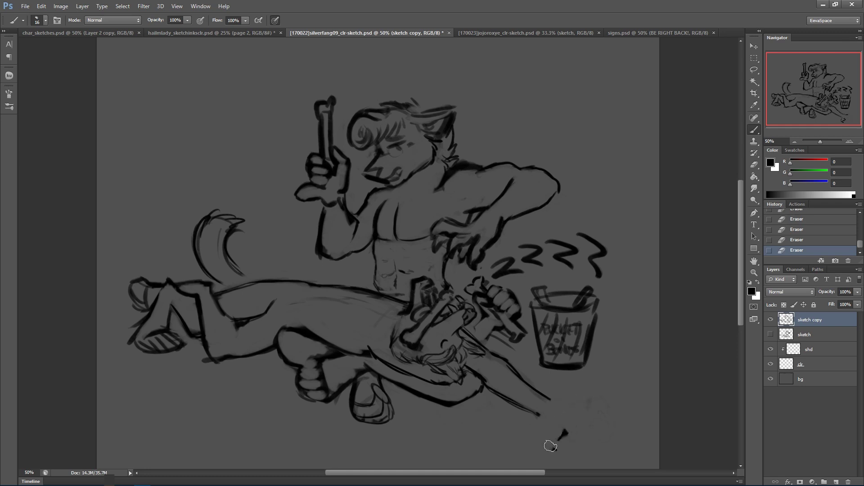
mouse_move(553, 397)
mouse_down()
mouse_move(543, 417)
mouse_move(568, 422)
mouse_move(582, 405)
mouse_move(550, 435)
mouse_move(566, 428)
mouse_move(569, 442)
mouse_move(577, 430)
mouse_move(593, 434)
mouse_move(591, 422)
mouse_move(616, 433)
mouse_move(591, 413)
mouse_move(618, 414)
mouse_move(617, 430)
mouse_move(617, 406)
mouse_up()
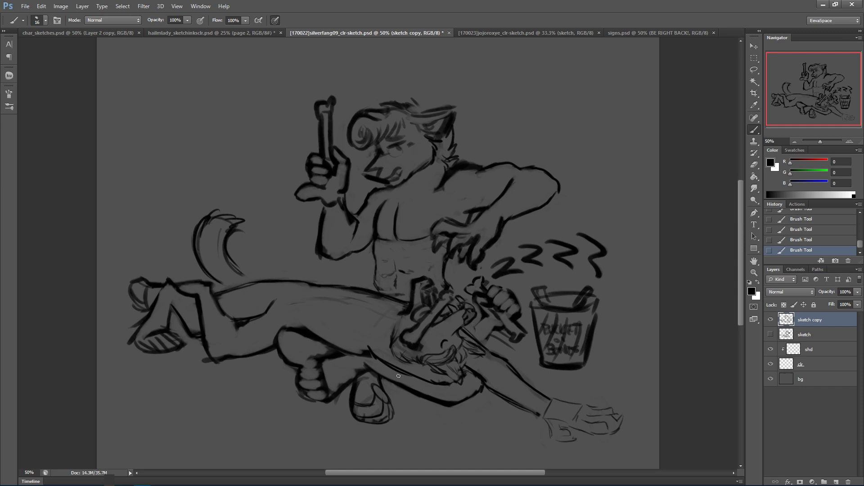
Thin the outline of the toed foot beneath the body, and redraw the upright character's waist sides and abdominal muscles.
mouse_move(291, 387)
mouse_down()
mouse_move(291, 358)
mouse_move(335, 382)
mouse_move(335, 409)
mouse_move(331, 366)
mouse_move(338, 388)
mouse_up()
drag(335, 388, 345, 378)
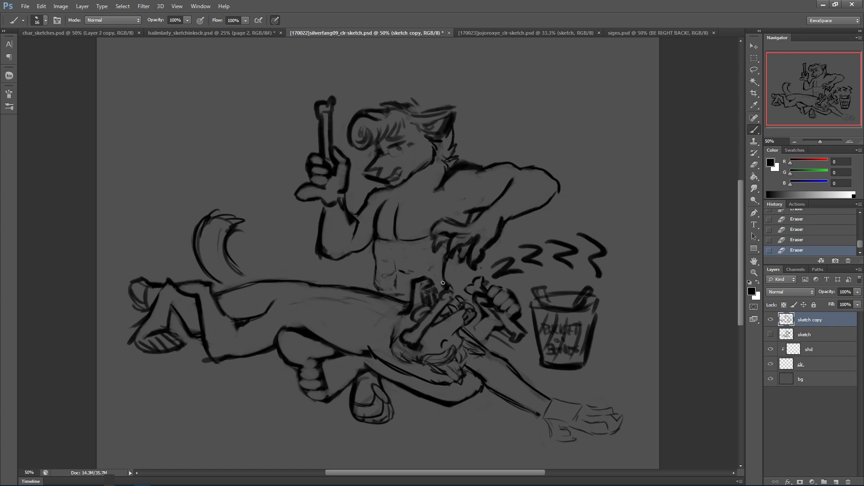
drag(443, 283, 446, 288)
drag(443, 276, 446, 286)
drag(374, 281, 378, 295)
mouse_move(394, 246)
mouse_down()
mouse_move(395, 259)
mouse_move(406, 258)
mouse_up()
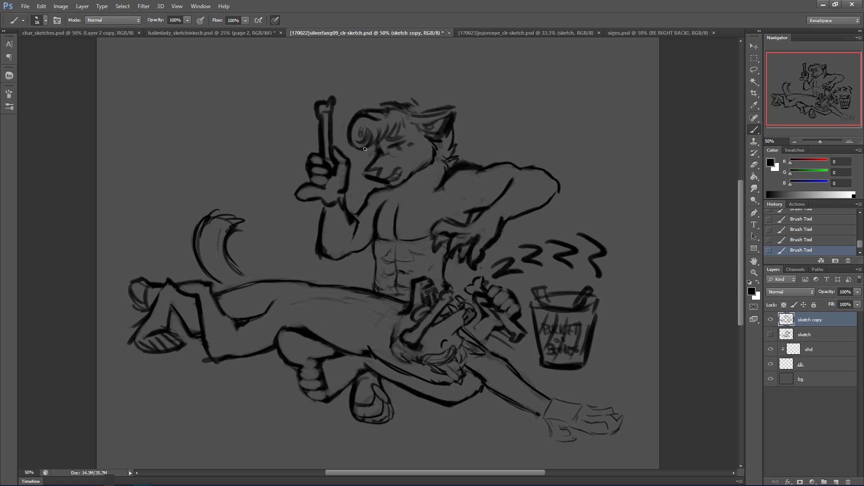
Redraw the side contour of the upright character's chest and thin the heavy shoulder line near the neck.
key(e)
drag(378, 232, 388, 201)
key(b)
mouse_move(375, 235)
mouse_down()
mouse_move(378, 208)
mouse_move(373, 224)
mouse_up()
drag(373, 211, 375, 238)
mouse_move(432, 186)
mouse_down()
mouse_move(481, 165)
mouse_move(486, 173)
mouse_up()
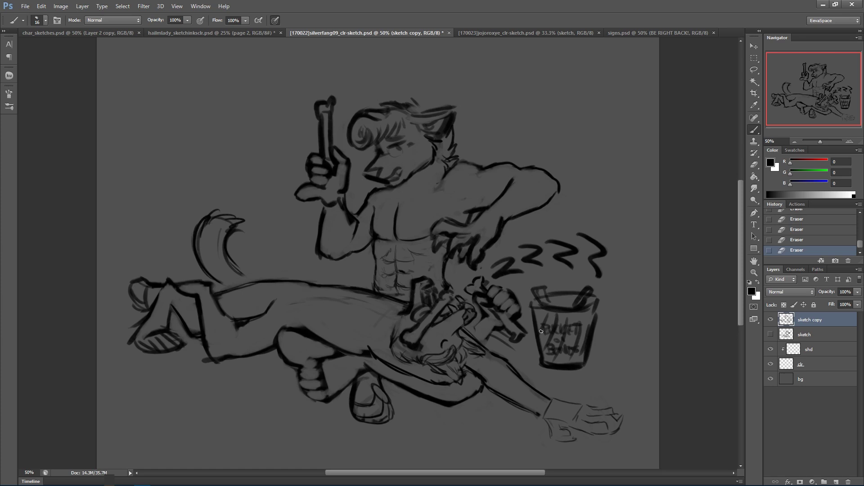
Sketch a long tail running from behind the lying character's head past the bucket, ending in a bushy tip.
drag(490, 338, 516, 345)
mouse_move(491, 339)
mouse_down()
mouse_move(534, 343)
mouse_move(525, 368)
mouse_move(541, 371)
mouse_up()
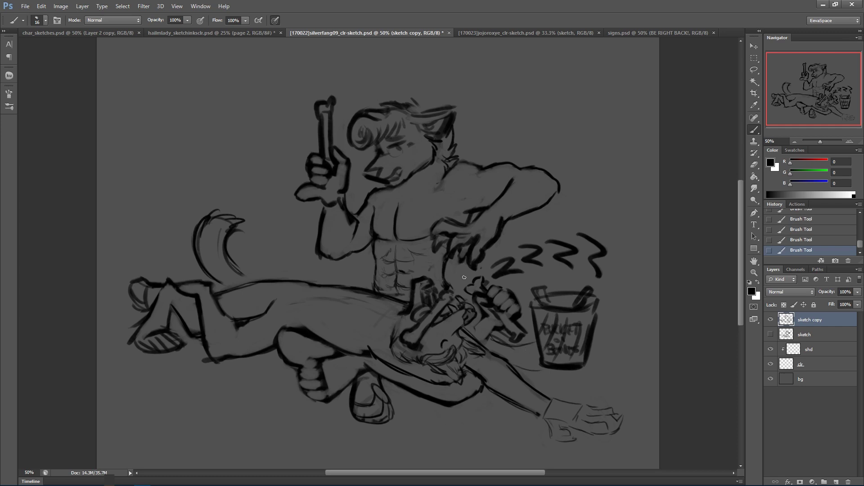
drag(515, 328, 533, 323)
mouse_move(597, 330)
mouse_down()
mouse_move(614, 349)
mouse_move(592, 343)
mouse_move(593, 374)
mouse_move(623, 363)
mouse_move(622, 349)
mouse_move(594, 324)
mouse_move(607, 325)
mouse_move(624, 366)
mouse_move(620, 355)
mouse_move(606, 372)
mouse_move(586, 363)
mouse_up()
mouse_move(499, 361)
mouse_down()
mouse_move(539, 355)
mouse_move(521, 348)
mouse_move(529, 346)
mouse_move(542, 357)
mouse_up()
drag(603, 323, 623, 344)
mouse_move(595, 312)
mouse_down()
mouse_move(626, 350)
mouse_move(618, 362)
mouse_move(586, 361)
mouse_move(608, 323)
mouse_move(589, 337)
mouse_move(610, 344)
mouse_move(607, 327)
mouse_move(610, 355)
mouse_up()
drag(534, 367, 558, 375)
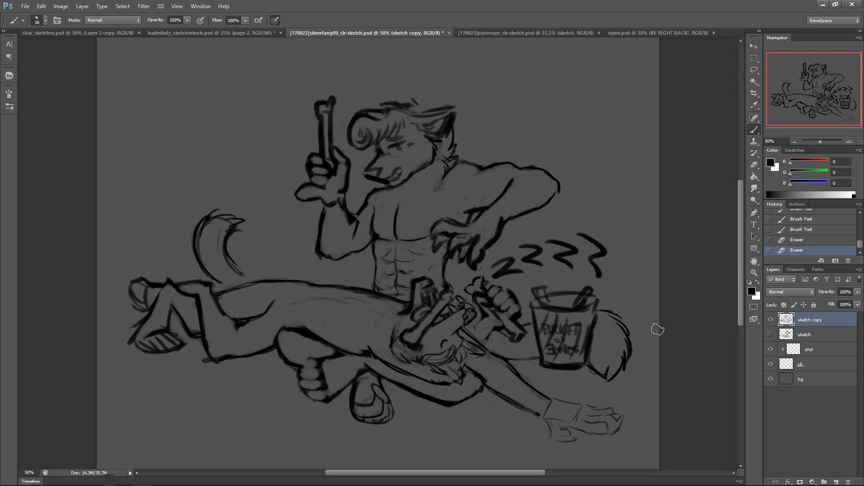
key(b)
drag(468, 334, 479, 319)
drag(493, 324, 488, 346)
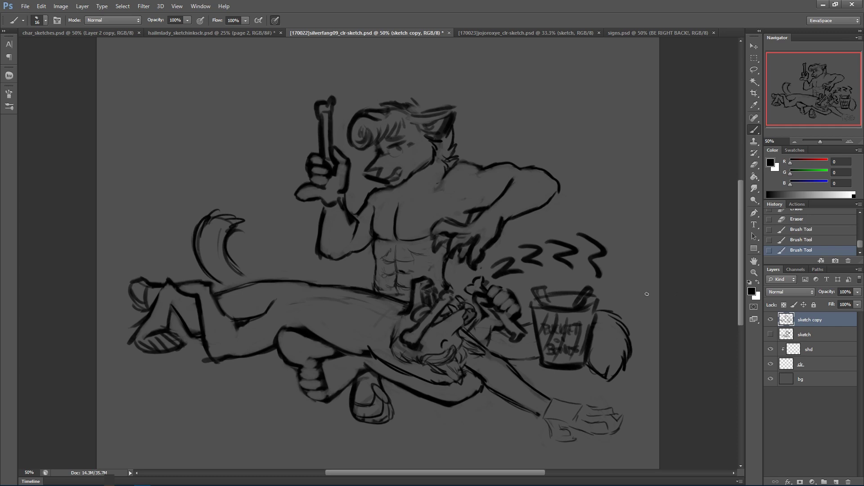
mouse_move(270, 360)
mouse_down()
mouse_move(245, 404)
mouse_move(282, 396)
mouse_move(252, 380)
mouse_move(266, 376)
mouse_move(221, 388)
mouse_move(269, 403)
mouse_up()
mouse_move(189, 240)
mouse_down()
mouse_move(222, 285)
mouse_move(192, 231)
mouse_move(239, 270)
mouse_move(212, 217)
mouse_move(237, 220)
mouse_up()
mouse_move(189, 235)
mouse_down()
mouse_move(197, 254)
mouse_move(222, 258)
mouse_move(247, 223)
mouse_move(262, 151)
mouse_up()
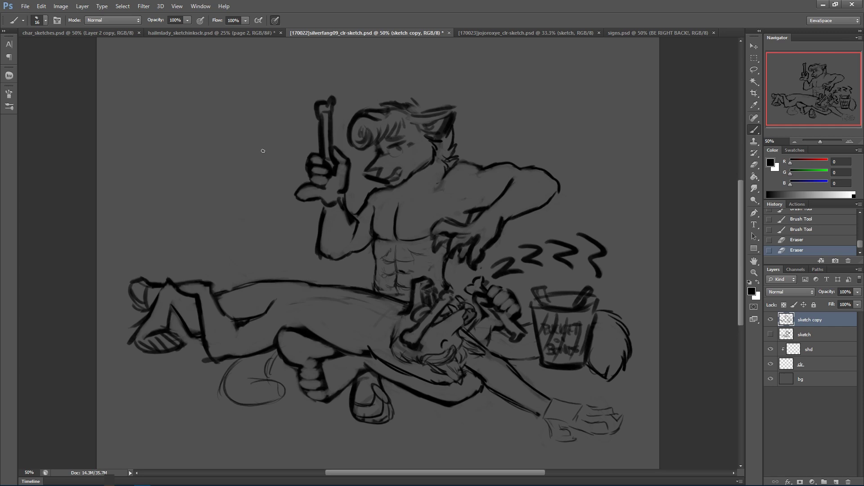
key(ctrl+alt+z)
key(ctrl+alt+z)
key(ctrl+alt+z)
key(ctrl+alt+z)
key(ctrl+alt+z)
key(ctrl+alt+z)
key(ctrl+alt+z)
key(ctrl+alt+z)
key(ctrl+alt+z)
key(ctrl+alt+z)
key(ctrl+alt+z)
Save the file, then duplicate the sketch copy layer and hide the original.
key(ctrl+s)
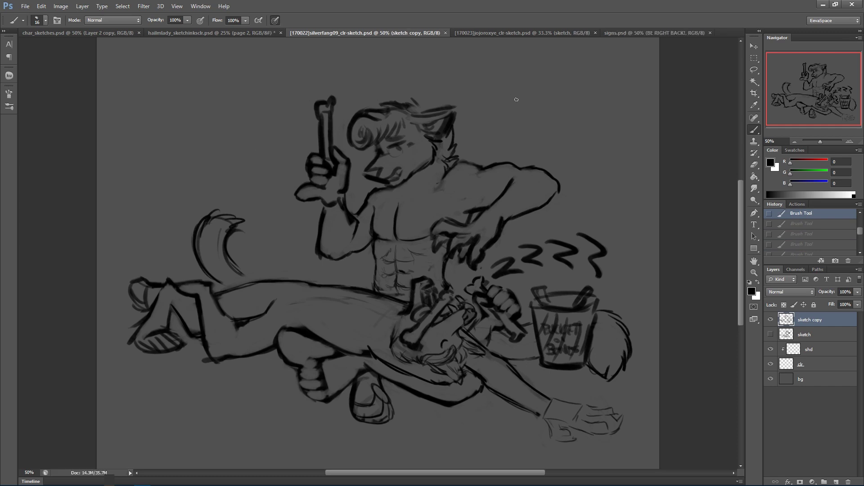
click(857, 304)
drag(826, 302, 860, 305)
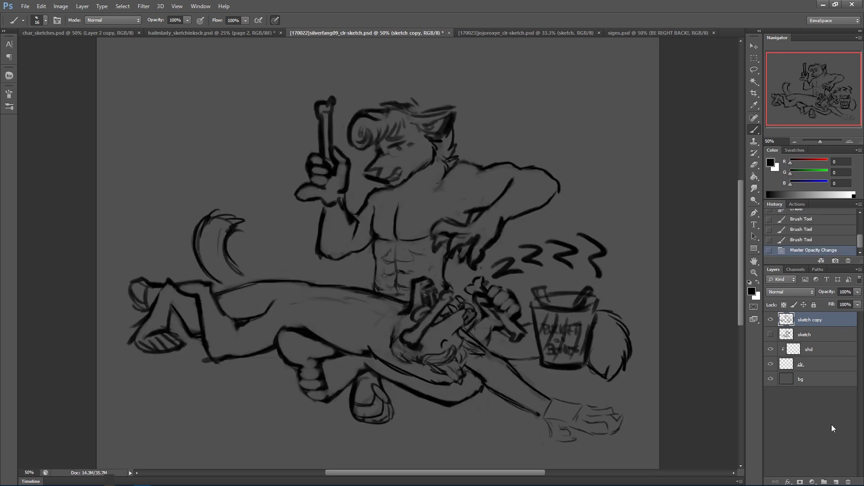
key(ctrl+j)
click(771, 335)
Lower the duplicated sketch layer's opacity to 42% and merge it with a new empty layer.
click(858, 291)
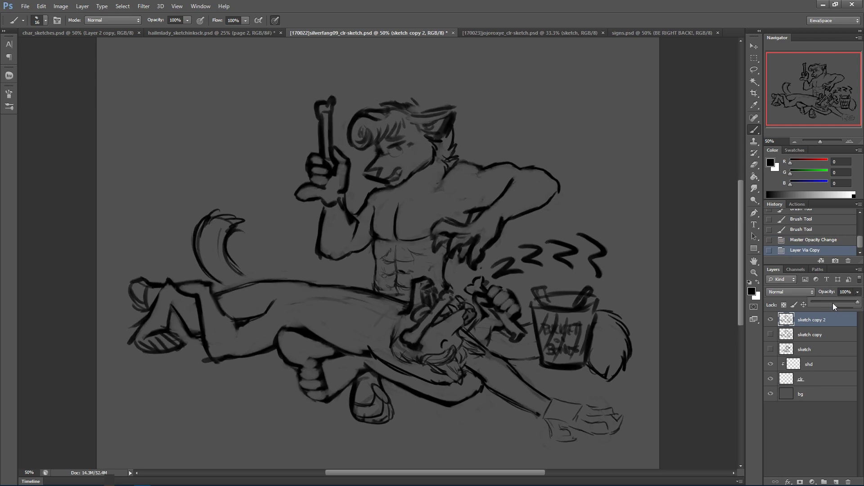
drag(834, 303, 831, 301)
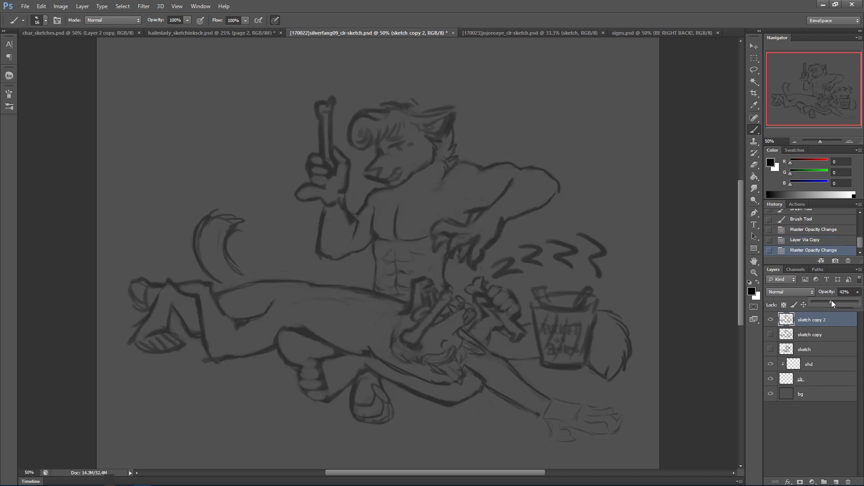
click(837, 480)
key(ctrl+e)
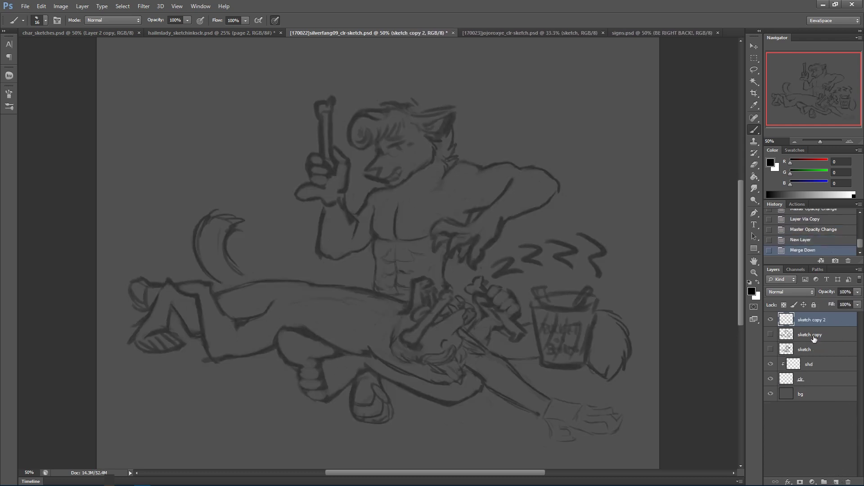
Rename the merged layer as sketch and save the file.
double_click(806, 319)
drag(813, 320, 846, 322)
key(BackSpace)
key(Return)
key(ctrl+s)
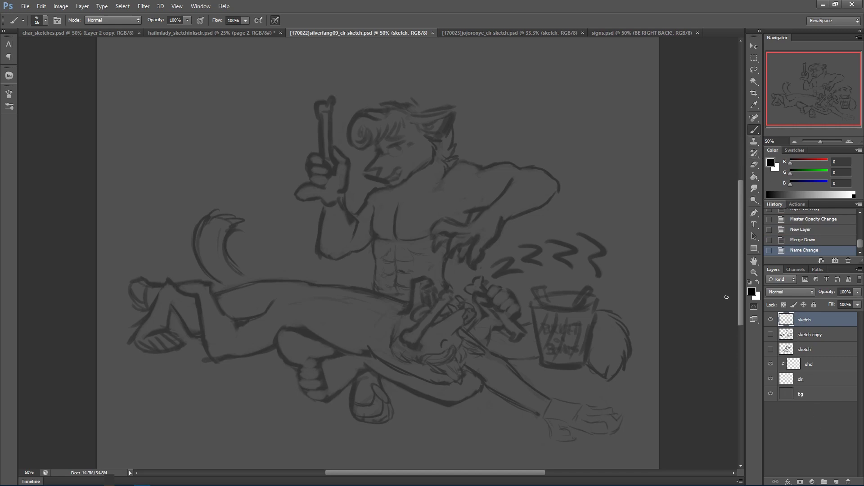
Create a new layer group named unused.
click(824, 481)
double_click(806, 318)
text(unused)
key(Return)
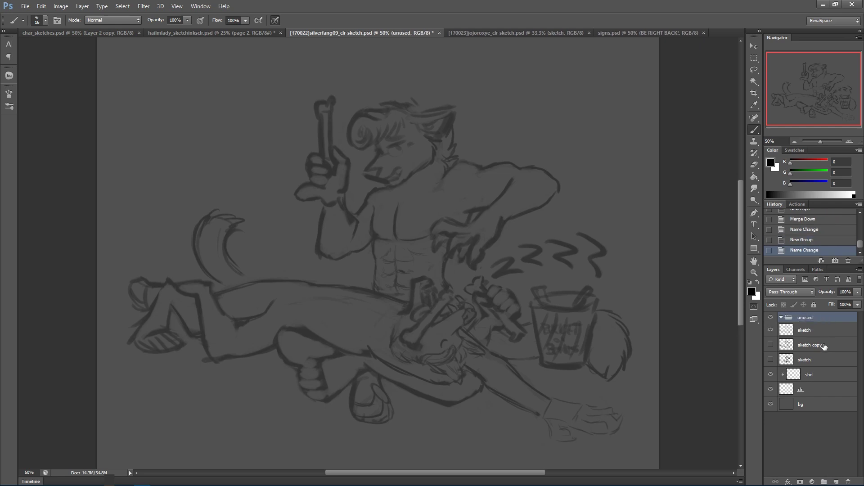
Move the two old sketch layers into the unused group, place the group below the bg layer, and reselect the sketch layer.
click(824, 344)
shift+click(810, 359)
mouse_move(810, 360)
mouse_down()
mouse_move(808, 322)
mouse_move(809, 379)
mouse_move(798, 383)
mouse_up()
click(782, 317)
click(810, 320)
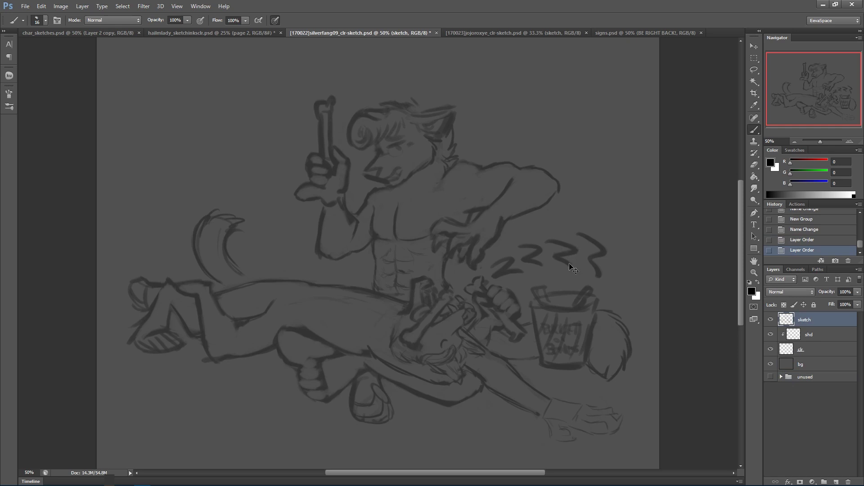
Flip the whole canvas horizontally.
key(ctrl+plus)
drag(584, 278, 535, 217)
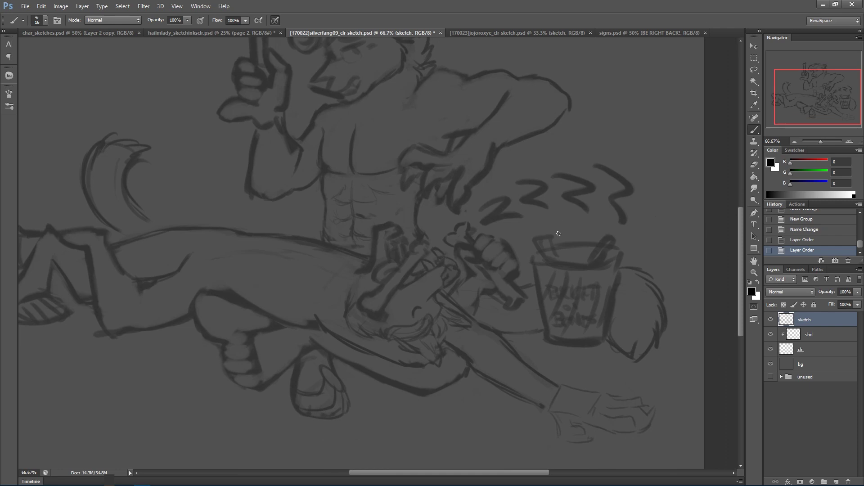
key(ctrl+minus)
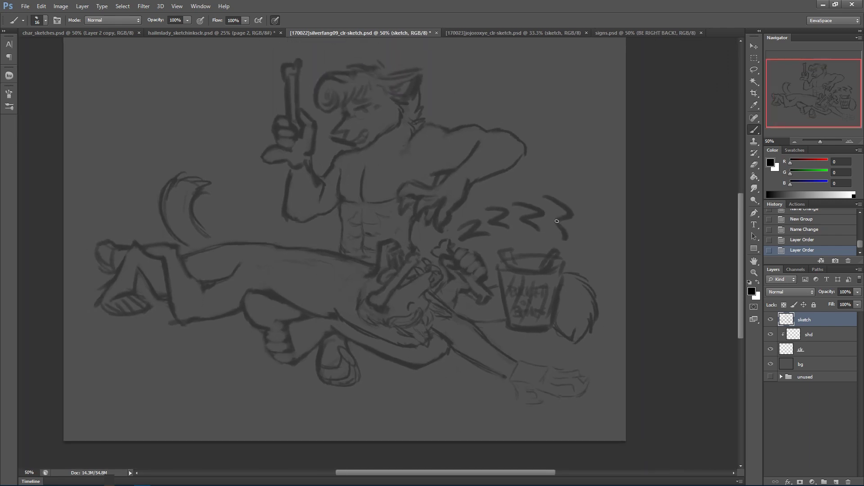
click(65, 7)
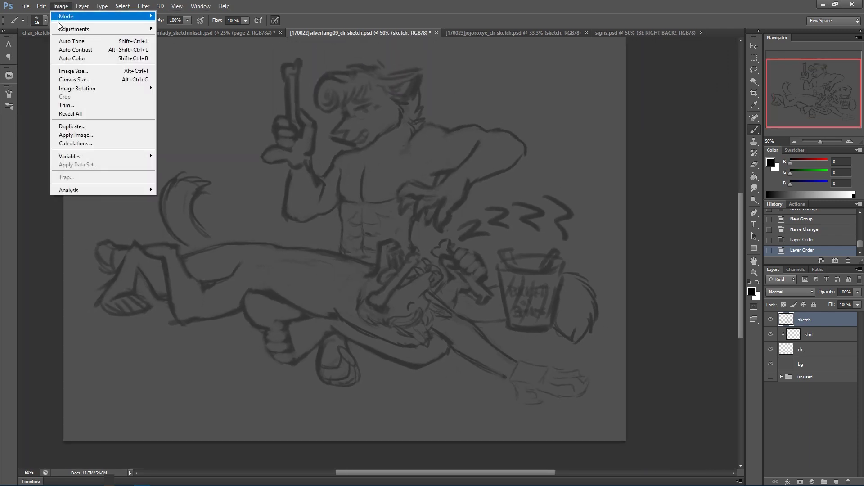
mouse_move(80, 8)
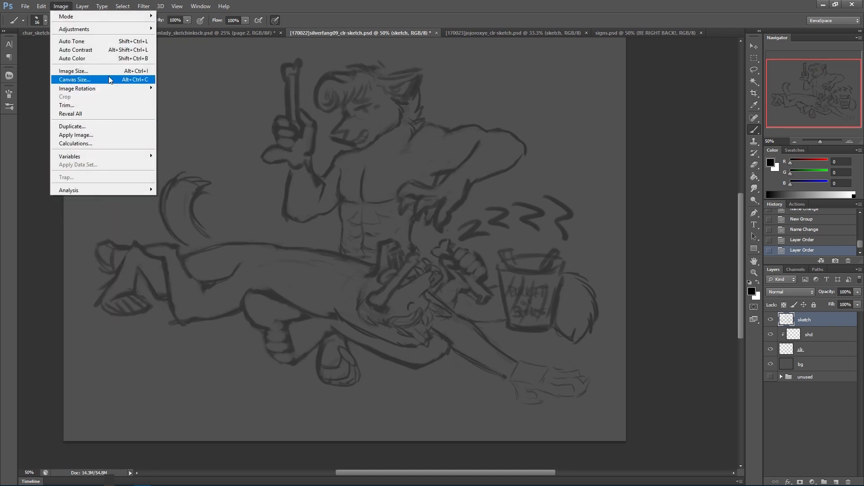
mouse_move(112, 88)
click(191, 128)
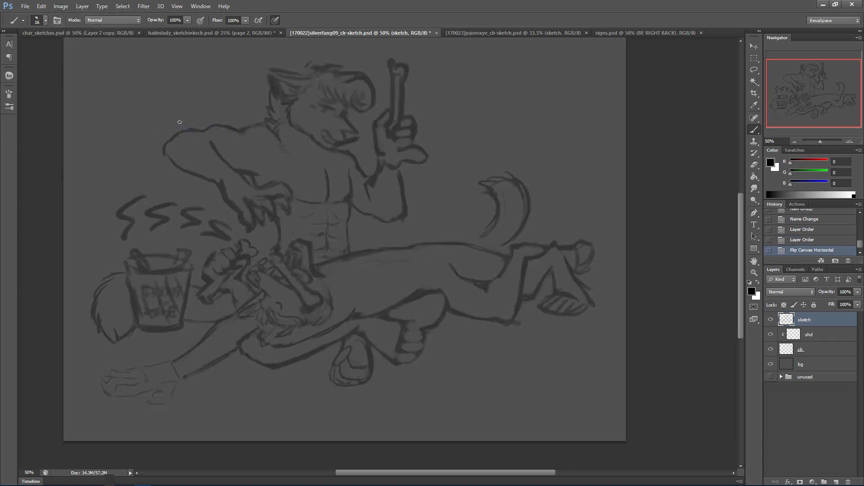
Draw dark contours over the faded sketch for the lying character's folded arm and for the shoulder and upper torso.
mouse_move(270, 344)
mouse_down()
mouse_move(330, 333)
mouse_move(366, 306)
mouse_up()
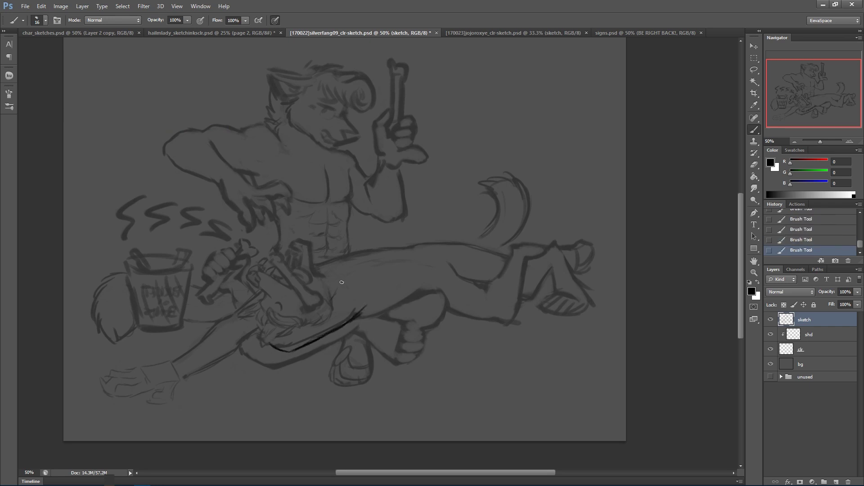
drag(314, 270, 334, 255)
drag(346, 252, 413, 242)
drag(312, 266, 336, 251)
Draw dark contour lines and a small circle over the lying character's upper torso, just beside the head and shoulder.
mouse_move(333, 293)
mouse_down()
mouse_move(342, 268)
mouse_move(360, 272)
mouse_move(347, 268)
mouse_move(360, 272)
mouse_move(333, 295)
mouse_up()
mouse_move(360, 269)
mouse_down()
mouse_move(381, 269)
mouse_move(360, 276)
mouse_move(372, 266)
mouse_move(376, 274)
mouse_up()
mouse_move(372, 275)
mouse_down()
mouse_move(378, 264)
mouse_move(368, 266)
mouse_up()
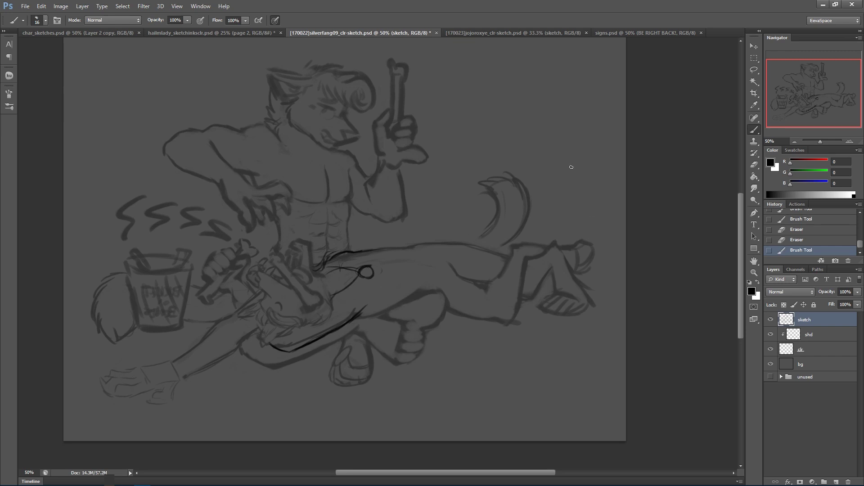
mouse_move(380, 264)
mouse_down()
mouse_move(414, 264)
mouse_move(384, 270)
mouse_up()
drag(331, 299, 347, 292)
mouse_move(341, 294)
mouse_down()
mouse_move(353, 288)
mouse_move(350, 274)
mouse_move(357, 281)
mouse_move(344, 261)
mouse_up()
drag(339, 300, 367, 296)
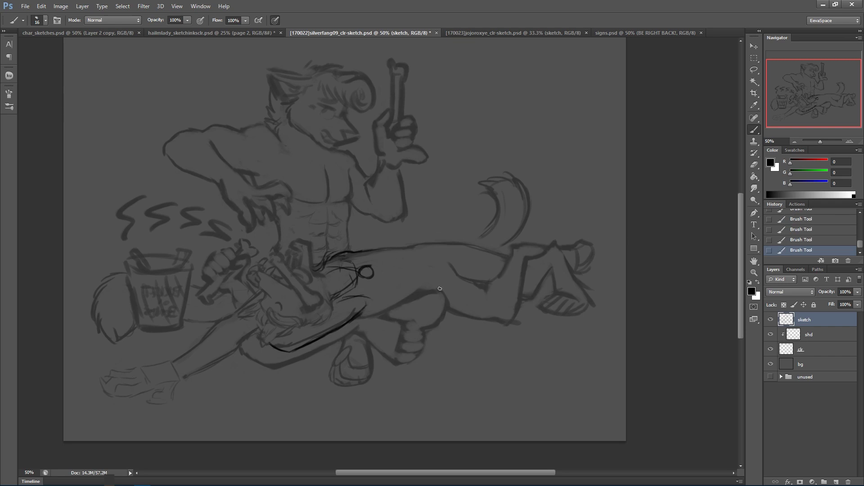
Draw the lying character's curved waistline and the dark underside contour of the torso.
drag(415, 242, 436, 284)
drag(396, 304, 430, 291)
mouse_move(434, 282)
mouse_down()
mouse_move(409, 248)
mouse_move(424, 249)
mouse_move(431, 282)
mouse_up()
mouse_move(361, 299)
mouse_down()
mouse_move(377, 311)
mouse_move(368, 314)
mouse_move(375, 305)
mouse_up()
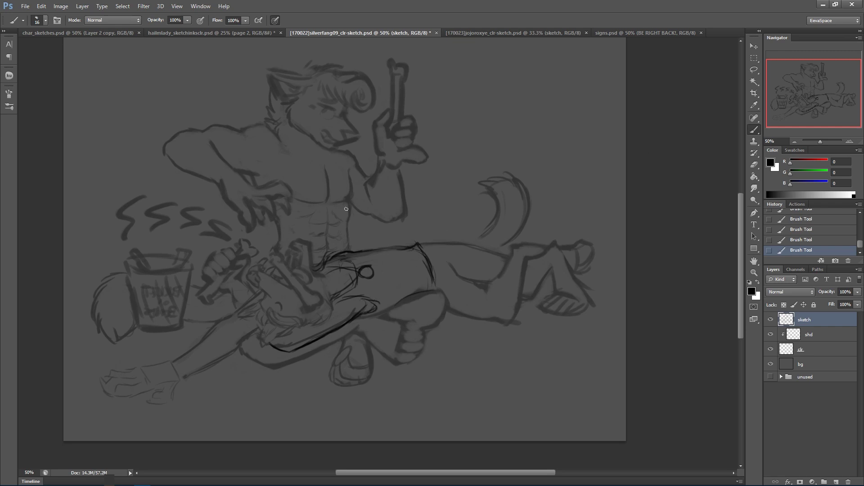
Darken the fold lines beneath the seated character's bent arm, just above the hanging hand.
drag(302, 268, 295, 249)
mouse_move(246, 171)
mouse_down()
mouse_move(274, 179)
mouse_move(256, 172)
mouse_move(267, 165)
mouse_move(267, 183)
mouse_move(250, 189)
mouse_move(250, 163)
mouse_move(266, 171)
mouse_move(253, 174)
mouse_up()
key(e)
key(b)
drag(238, 171, 261, 170)
mouse_move(248, 172)
mouse_down()
mouse_move(275, 178)
mouse_move(257, 176)
mouse_move(270, 176)
mouse_move(255, 185)
mouse_up()
mouse_move(250, 174)
mouse_down()
mouse_move(258, 188)
mouse_move(252, 172)
mouse_up()
Draw dark lines over the seated character's neck fur, brows, eyes, nose and mouth.
drag(280, 141, 304, 160)
drag(320, 104, 331, 109)
drag(327, 112, 330, 111)
drag(327, 111, 332, 114)
drag(333, 112, 333, 105)
key(b)
drag(320, 99, 347, 110)
drag(319, 106, 320, 111)
mouse_move(318, 132)
mouse_down()
mouse_move(333, 143)
mouse_move(349, 136)
mouse_up()
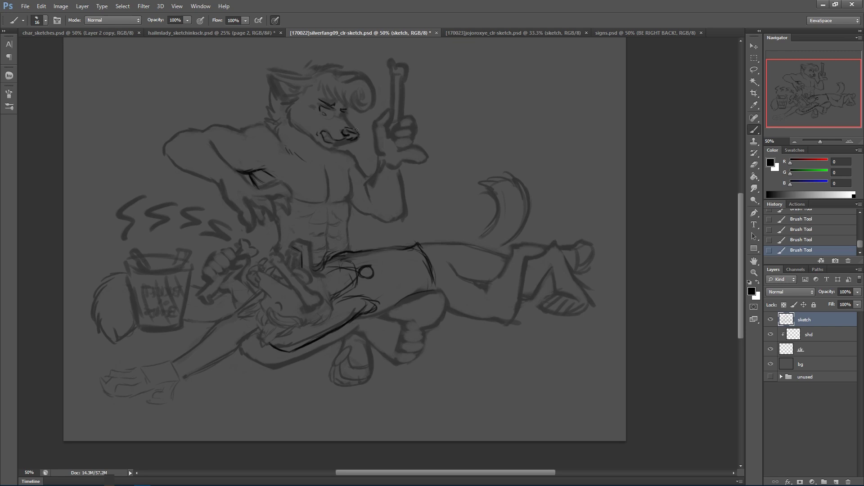
drag(315, 109, 347, 112)
Draw dark contours for the seated character's raised arm, from the thumb and wrist down to the elbow and back to the chest.
mouse_move(412, 145)
mouse_down()
mouse_move(429, 155)
mouse_move(407, 160)
mouse_move(433, 152)
mouse_move(387, 162)
mouse_move(402, 171)
mouse_move(404, 196)
mouse_up()
mouse_move(382, 155)
mouse_down()
mouse_move(367, 183)
mouse_move(369, 203)
mouse_up()
mouse_move(401, 176)
mouse_down()
mouse_move(407, 211)
mouse_move(384, 217)
mouse_up()
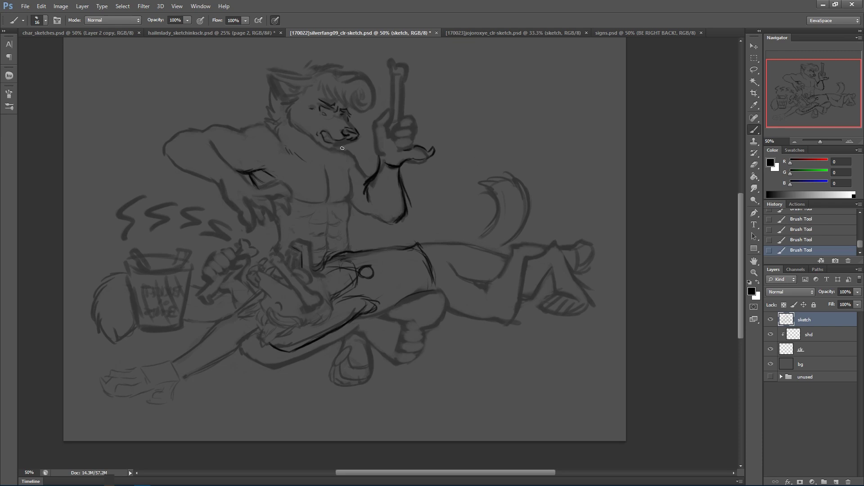
mouse_move(338, 148)
mouse_down()
mouse_move(356, 158)
mouse_move(367, 190)
mouse_move(355, 213)
mouse_move(376, 217)
mouse_up()
mouse_move(361, 167)
mouse_down()
mouse_move(366, 145)
mouse_move(368, 164)
mouse_move(358, 131)
mouse_move(373, 179)
mouse_up()
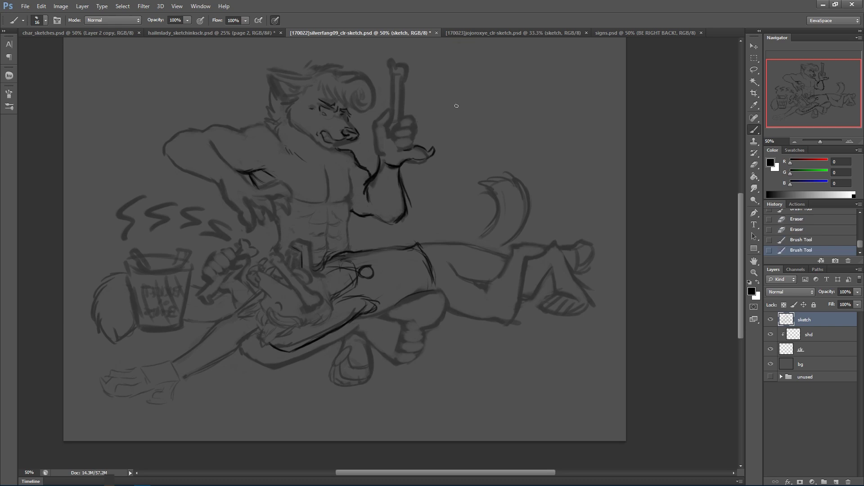
Lasso the seated character's raised arm with the pistol, shift it slightly away from the head, and deselect.
click(754, 70)
mouse_move(382, 60)
mouse_down()
mouse_move(384, 103)
mouse_move(366, 148)
mouse_move(345, 147)
mouse_move(357, 190)
mouse_move(351, 210)
mouse_move(375, 238)
mouse_move(412, 234)
mouse_move(443, 181)
mouse_move(393, 71)
mouse_up()
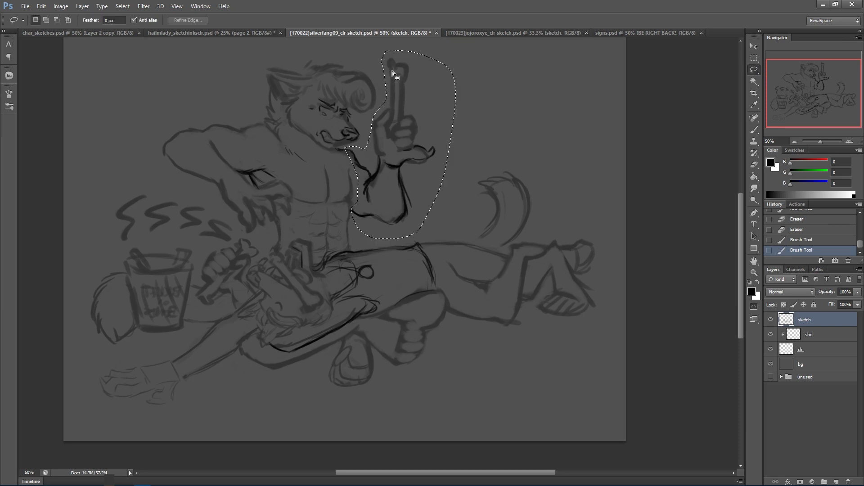
drag(408, 157, 421, 159)
key(ctrl+d)
Redraw the brush lines that reconnect the shifted arm to the seated character's shoulder and chest.
click(753, 130)
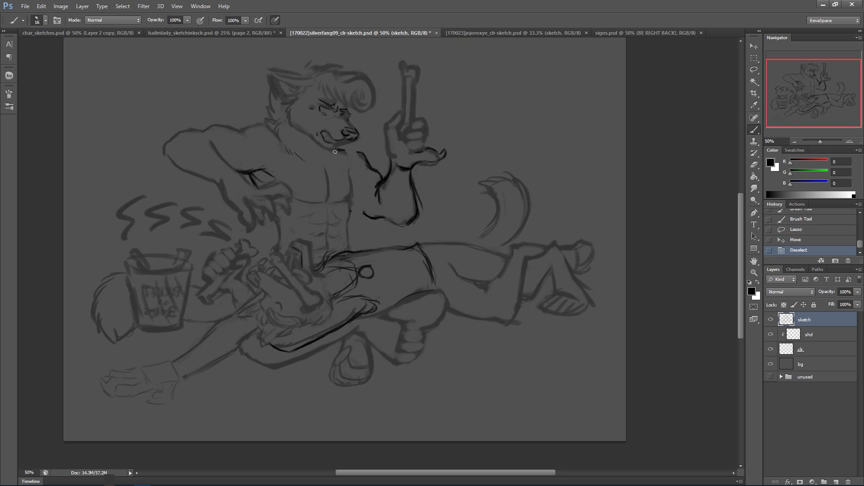
drag(351, 148, 366, 165)
drag(361, 153, 382, 179)
drag(356, 206, 404, 226)
mouse_move(351, 197)
mouse_down()
mouse_move(354, 165)
mouse_move(343, 148)
mouse_up()
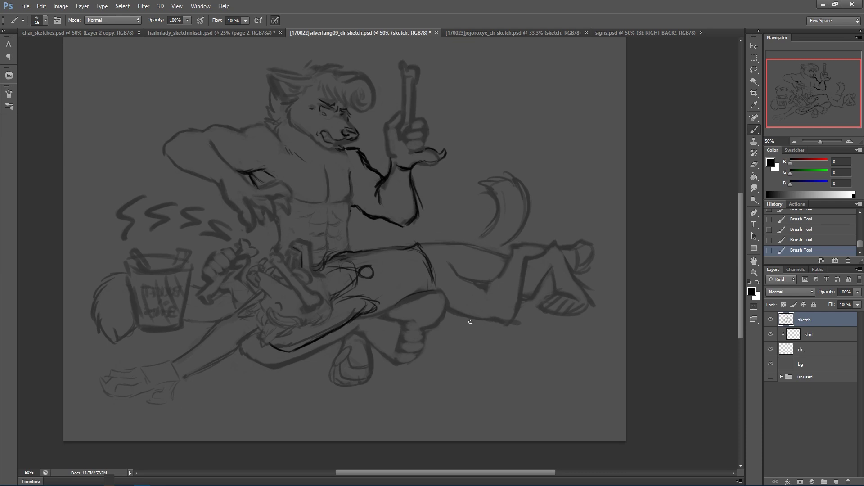
Darken the contour of the seated character's bent knee, clean up around it, and strengthen the side of the torso.
mouse_move(447, 299)
mouse_down()
mouse_move(447, 298)
mouse_move(452, 309)
mouse_move(433, 327)
mouse_move(440, 323)
mouse_move(427, 313)
mouse_move(441, 301)
mouse_move(437, 307)
mouse_move(431, 289)
mouse_move(425, 327)
mouse_move(444, 298)
mouse_up()
key(e)
drag(455, 263, 455, 277)
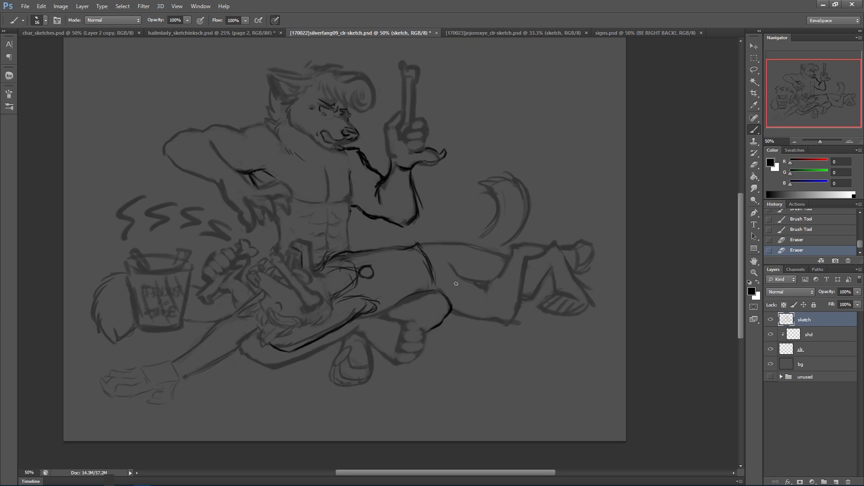
mouse_move(269, 252)
mouse_down()
mouse_move(259, 247)
mouse_move(283, 235)
mouse_move(280, 249)
mouse_up()
drag(280, 247, 268, 295)
drag(274, 259, 282, 219)
Flip the whole canvas horizontally and save the document.
click(60, 6)
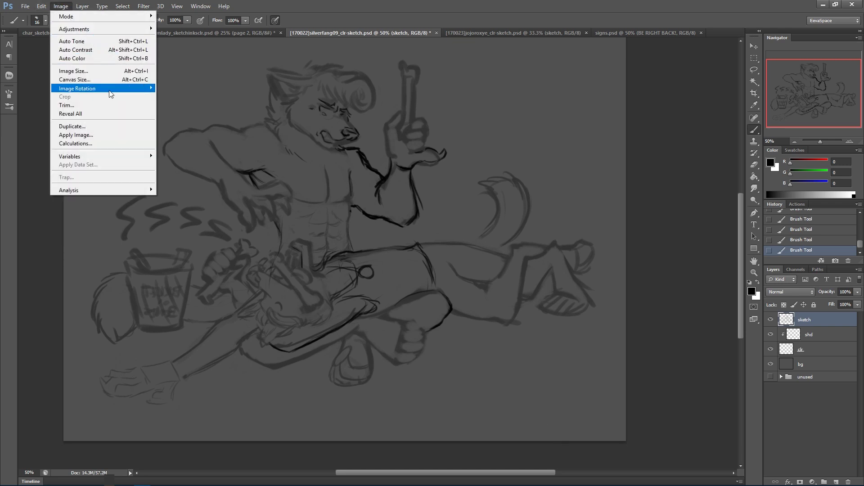
mouse_move(97, 88)
click(191, 128)
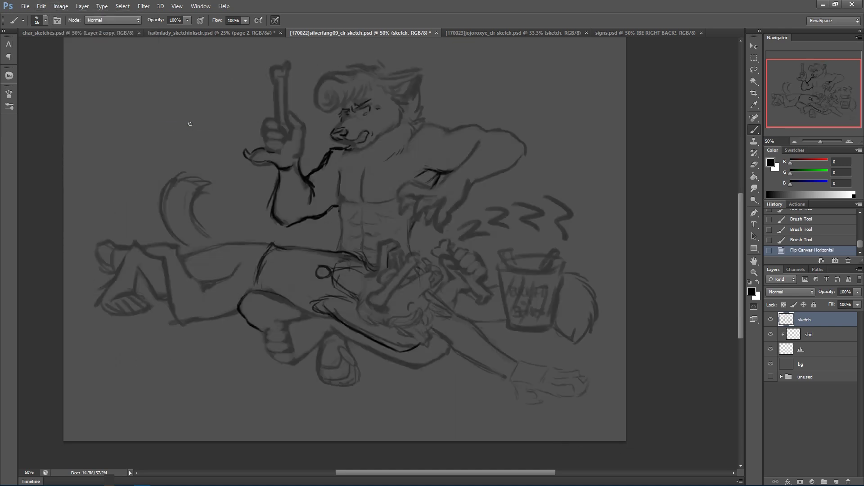
drag(558, 315, 564, 342)
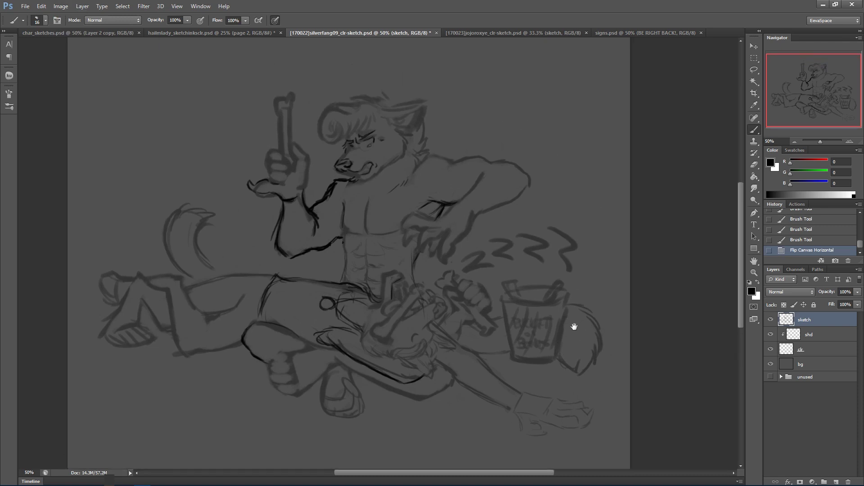
key(ctrl+s)
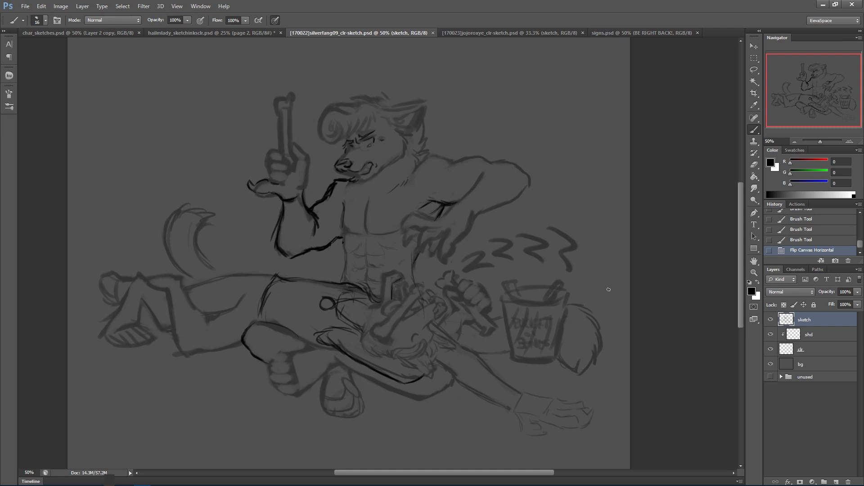
Add short dark brush strokes to the seated character's lower lip beneath the nose.
click(849, 142)
drag(490, 226, 517, 284)
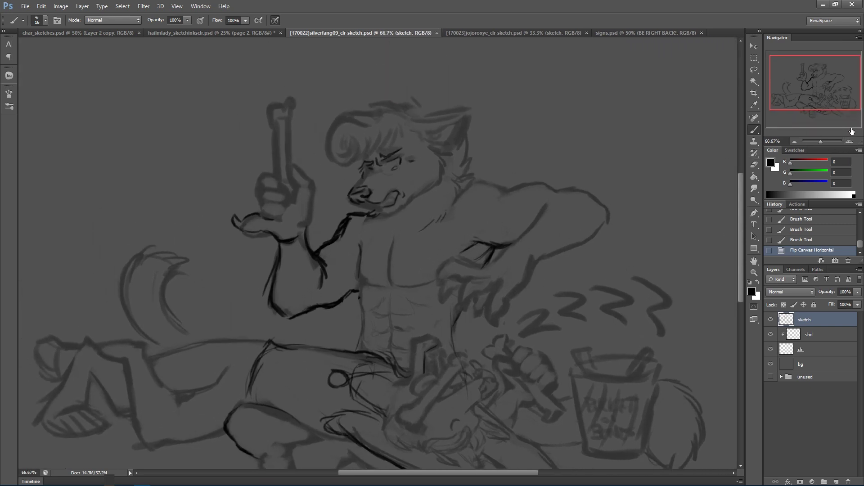
click(849, 143)
drag(568, 168, 434, 328)
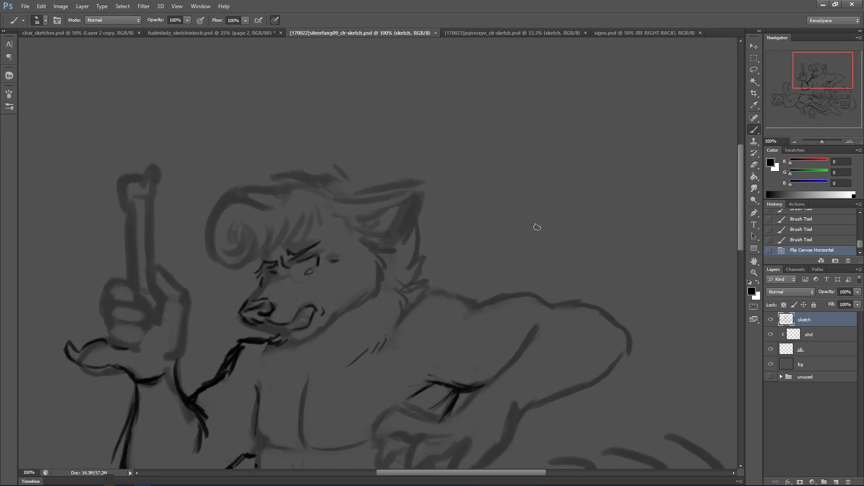
alt+right_click(275, 316)
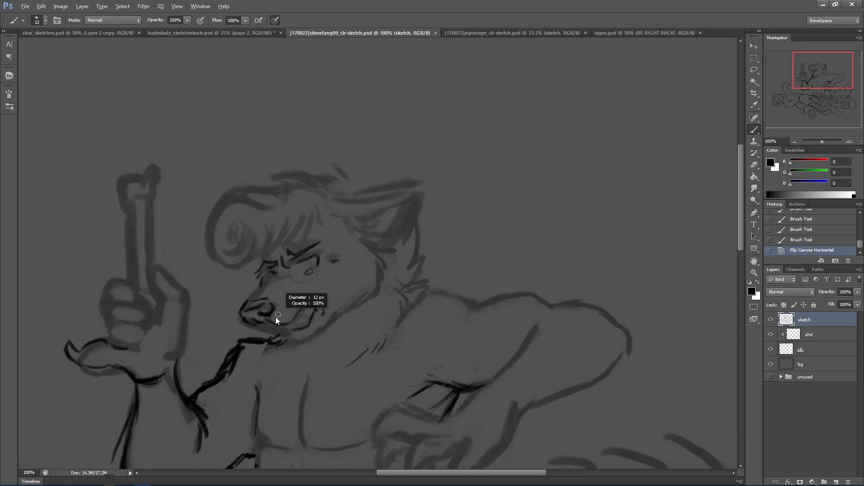
drag(255, 325, 269, 332)
drag(265, 330, 274, 333)
drag(269, 331, 278, 332)
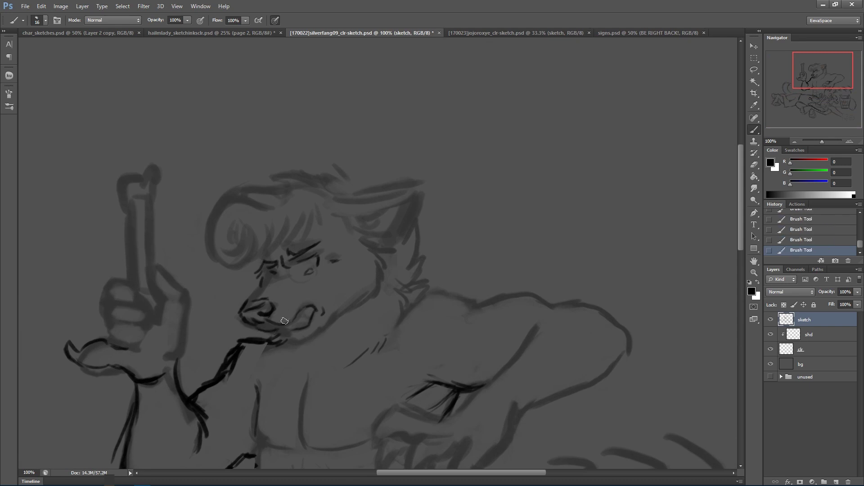
drag(473, 235, 517, 218)
click(850, 142)
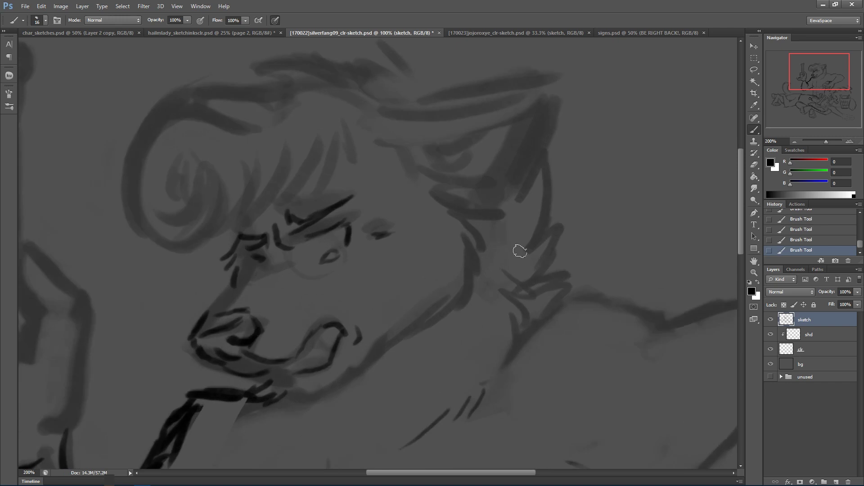
drag(445, 283, 442, 251)
click(795, 141)
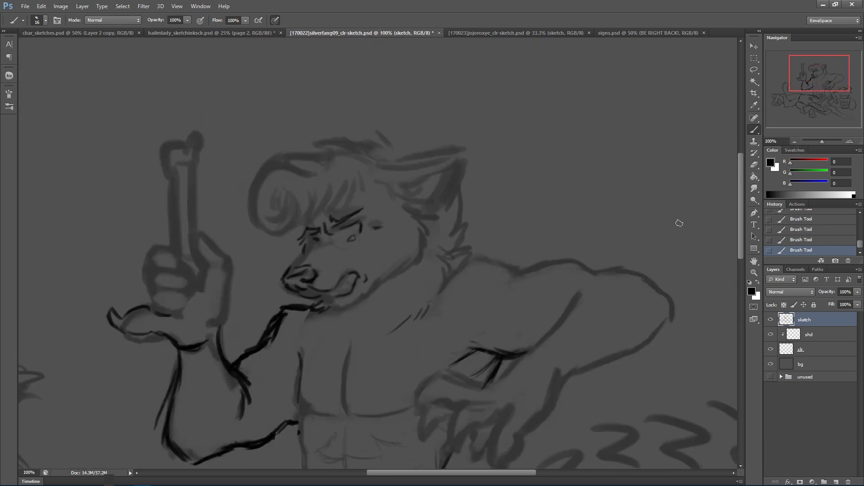
click(60, 6)
click(129, 69)
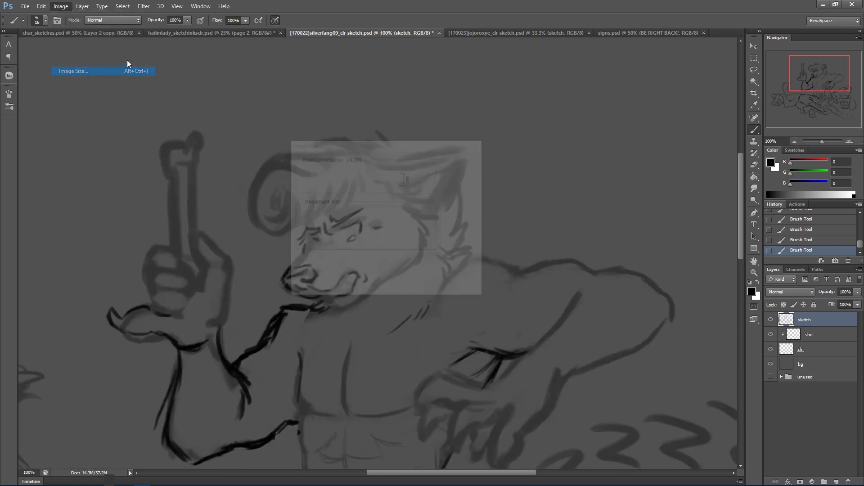
click(464, 173)
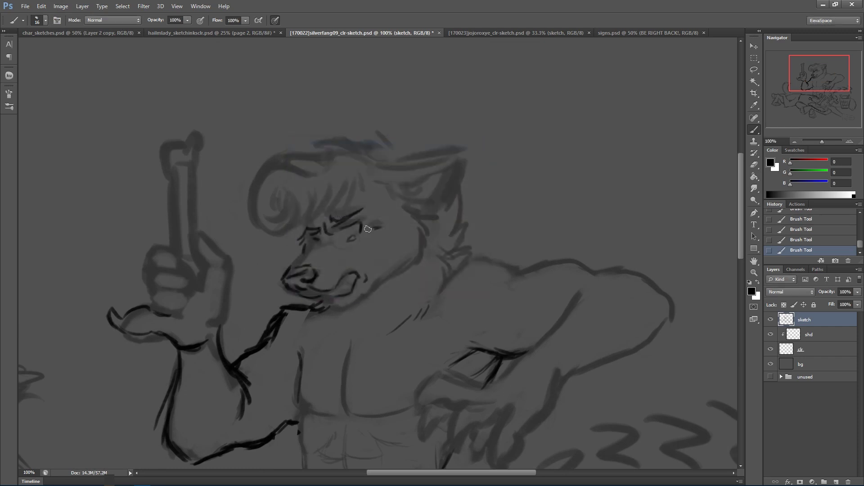
Erase the leftover grey strokes around the seated character's muzzle and eye, using a 13 px eraser for the finer areas.
click(850, 142)
click(753, 165)
mouse_move(303, 310)
mouse_down()
mouse_move(305, 318)
mouse_move(303, 309)
mouse_move(328, 295)
mouse_move(331, 276)
mouse_up()
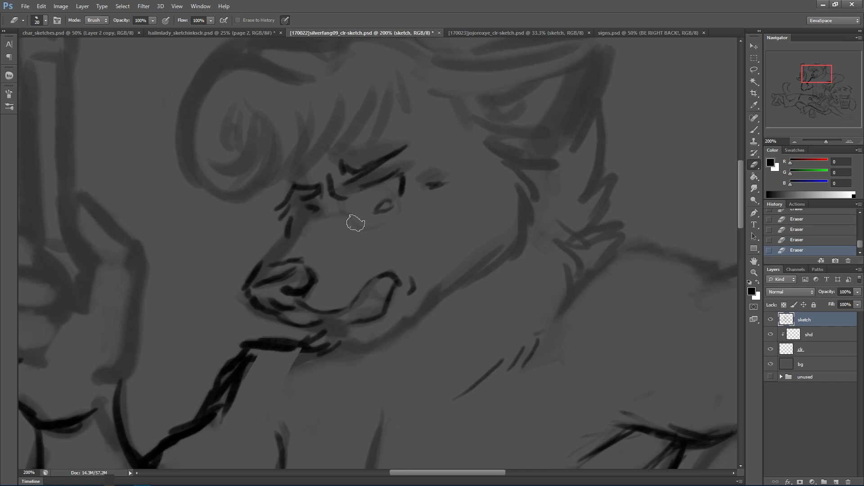
mouse_move(408, 230)
mouse_down()
mouse_move(365, 234)
mouse_move(402, 210)
mouse_up()
alt+right_click(355, 189)
mouse_move(347, 191)
mouse_down()
mouse_move(408, 160)
mouse_move(366, 180)
mouse_move(410, 160)
mouse_move(435, 170)
mouse_up()
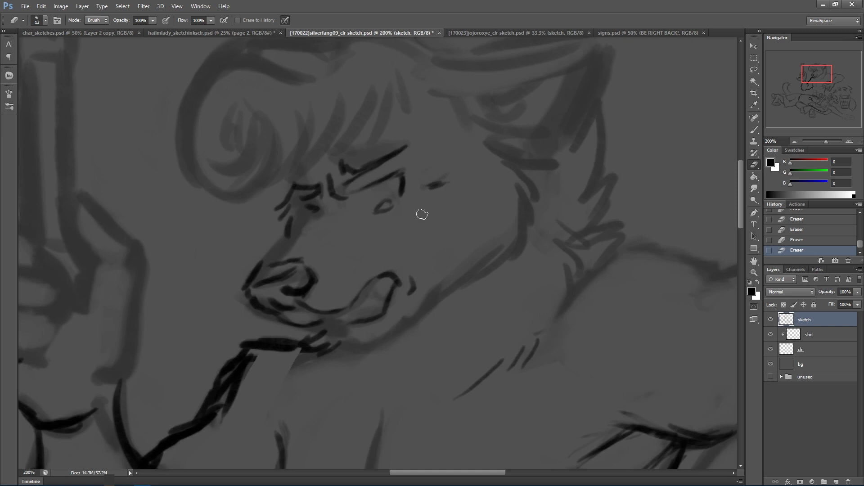
Redraw the seated character's curled mouth line and thick lower lip with an 11 px brush.
click(754, 130)
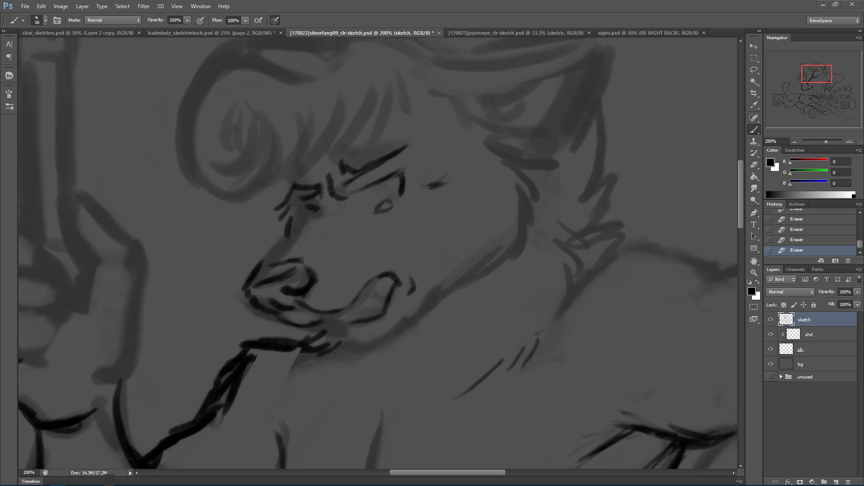
drag(367, 285, 363, 287)
mouse_move(310, 310)
mouse_down()
mouse_move(383, 281)
mouse_move(347, 305)
mouse_move(376, 275)
mouse_move(358, 298)
mouse_move(369, 285)
mouse_move(395, 277)
mouse_move(395, 300)
mouse_up()
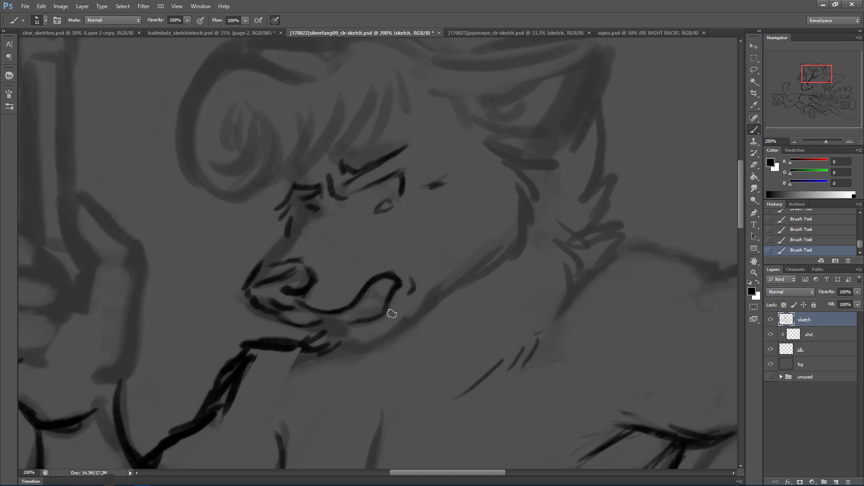
mouse_move(337, 334)
mouse_down()
mouse_move(367, 326)
mouse_move(343, 323)
mouse_move(355, 327)
mouse_move(407, 285)
mouse_move(387, 307)
mouse_move(405, 273)
mouse_move(381, 314)
mouse_up()
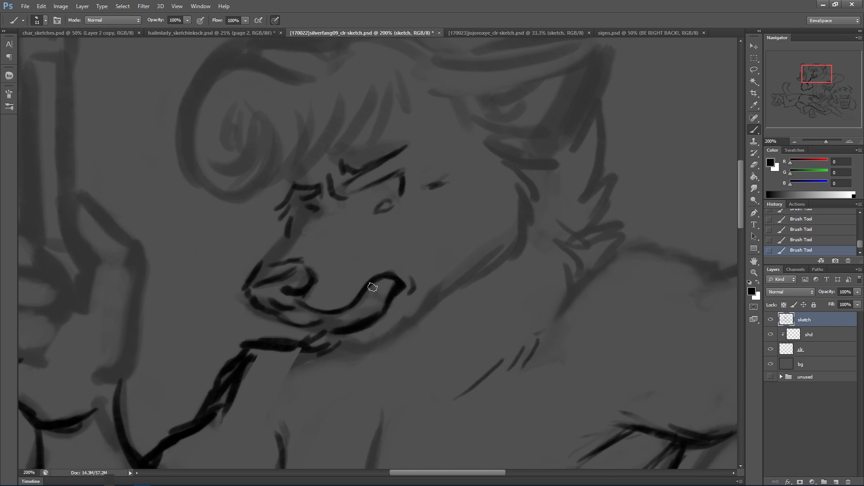
Draw small teeth inside the seated character's open mouth and clean up the muzzle edge with the eraser.
mouse_move(319, 322)
mouse_down()
mouse_move(331, 299)
mouse_move(343, 321)
mouse_move(366, 289)
mouse_up()
drag(342, 315, 356, 302)
drag(375, 292, 363, 314)
drag(364, 313, 368, 311)
drag(324, 328, 336, 323)
drag(231, 287, 243, 303)
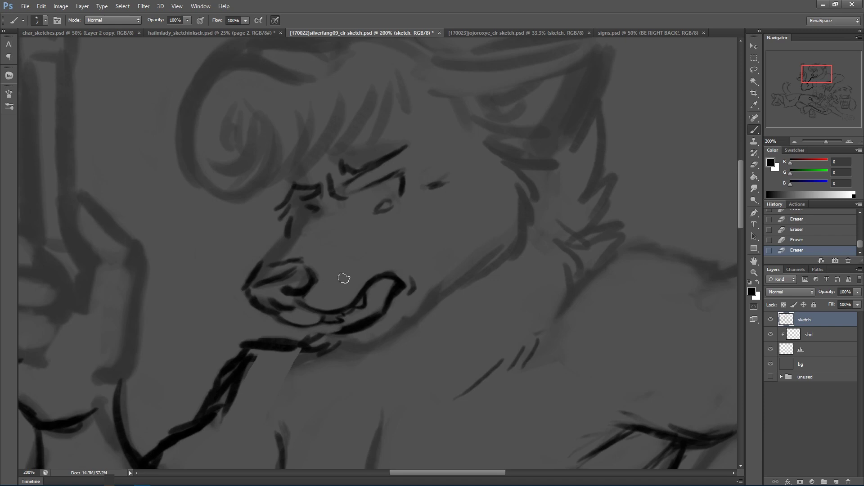
mouse_move(267, 261)
mouse_down()
mouse_move(313, 200)
mouse_move(301, 224)
mouse_move(312, 209)
mouse_move(301, 209)
mouse_move(302, 219)
mouse_move(366, 156)
mouse_move(315, 208)
mouse_move(301, 208)
mouse_move(342, 177)
mouse_move(391, 176)
mouse_move(297, 228)
mouse_move(338, 169)
mouse_move(389, 134)
mouse_move(364, 154)
mouse_move(339, 207)
mouse_move(322, 180)
mouse_move(321, 210)
mouse_move(273, 261)
mouse_up()
key(ctrl+alt+z)
key(ctrl+alt+z)
Clean up the rough strokes at the inner brow and refine the dark muzzle bridge line with a 7 px brush.
mouse_move(327, 209)
mouse_down()
mouse_move(322, 216)
mouse_move(354, 196)
mouse_up()
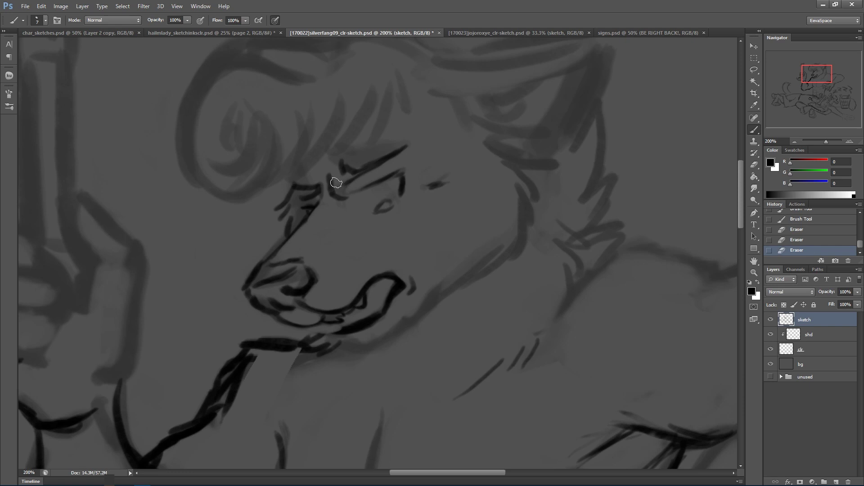
mouse_move(317, 209)
mouse_down()
mouse_move(309, 190)
mouse_move(307, 219)
mouse_up()
drag(319, 208, 314, 214)
mouse_move(322, 200)
mouse_down()
mouse_move(290, 189)
mouse_move(281, 220)
mouse_move(307, 178)
mouse_move(288, 226)
mouse_move(315, 196)
mouse_move(252, 260)
mouse_move(279, 241)
mouse_move(264, 264)
mouse_move(329, 197)
mouse_move(306, 211)
mouse_up()
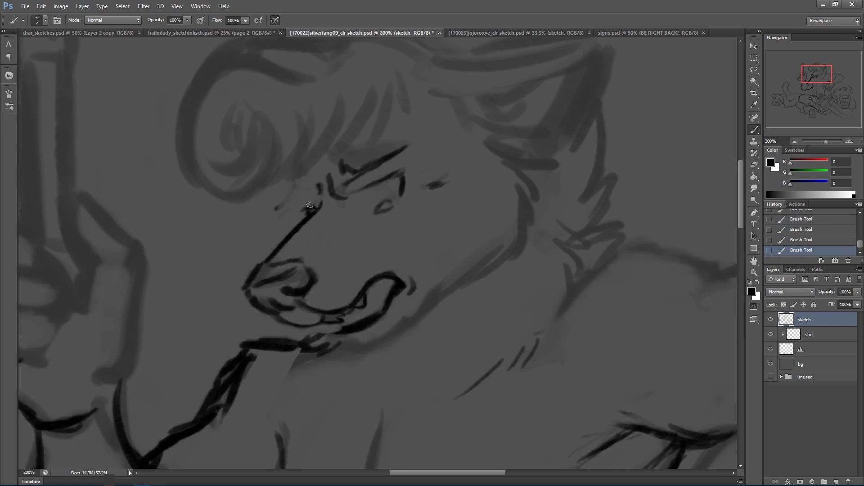
mouse_move(298, 214)
mouse_down()
mouse_move(307, 202)
mouse_move(301, 211)
mouse_move(308, 212)
mouse_up()
drag(306, 214, 311, 210)
Draw a bold upper eyelid on the seated character's near eye and erase the old eyebrow above it.
mouse_move(351, 198)
mouse_down()
mouse_move(404, 174)
mouse_move(357, 187)
mouse_move(386, 171)
mouse_up()
drag(409, 172, 403, 179)
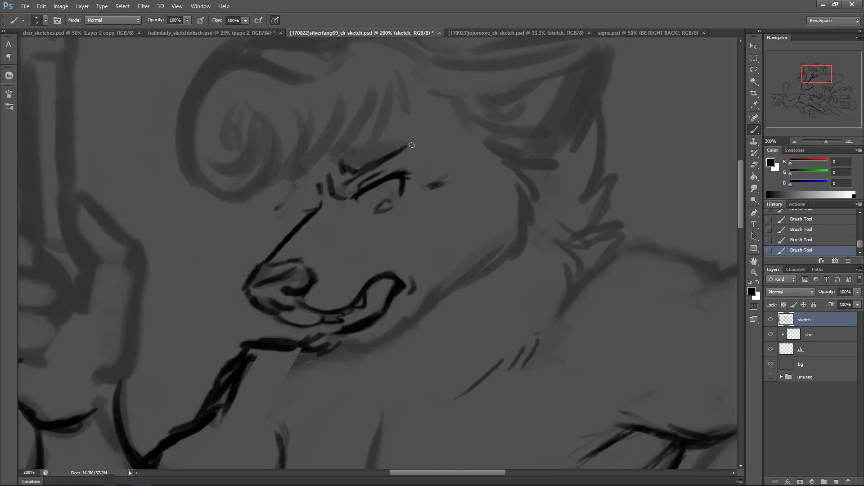
key(e)
mouse_move(409, 180)
mouse_down()
mouse_move(411, 187)
mouse_move(397, 180)
mouse_up()
mouse_move(372, 199)
mouse_down()
mouse_move(326, 205)
mouse_move(339, 206)
mouse_move(367, 159)
mouse_move(340, 167)
mouse_move(351, 187)
mouse_up()
mouse_move(341, 154)
mouse_down()
mouse_move(343, 179)
mouse_move(374, 154)
mouse_move(350, 180)
mouse_move(374, 165)
mouse_up()
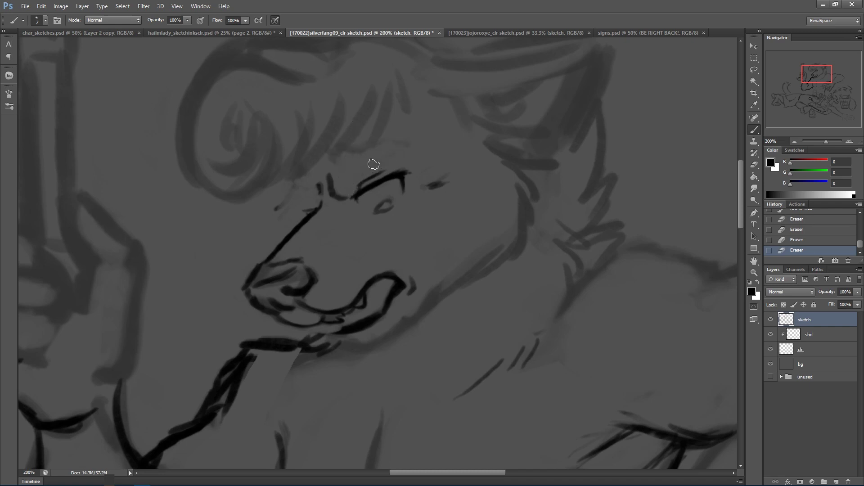
Replace the smudge beside the eye with two short strokes and darken the pupil.
mouse_move(432, 177)
mouse_down()
mouse_move(431, 194)
mouse_move(439, 192)
mouse_up()
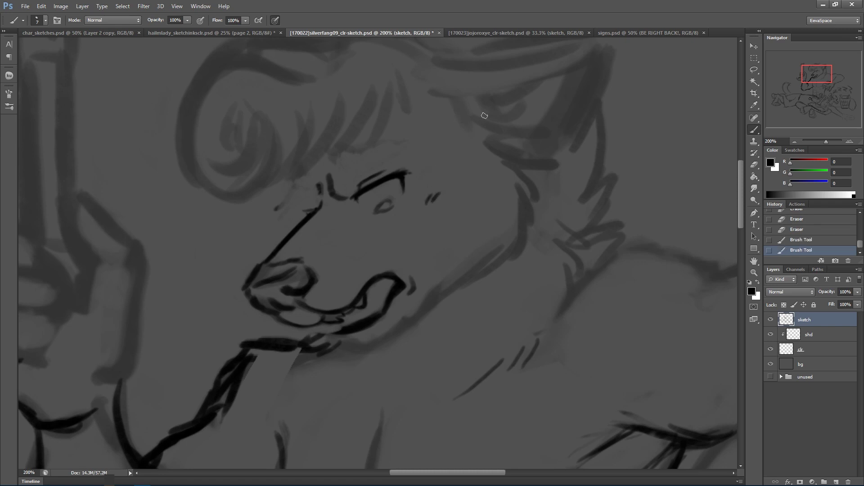
drag(450, 129, 429, 152)
mouse_move(375, 209)
mouse_down()
mouse_move(394, 205)
mouse_move(381, 206)
mouse_move(390, 197)
mouse_up()
drag(385, 206, 392, 205)
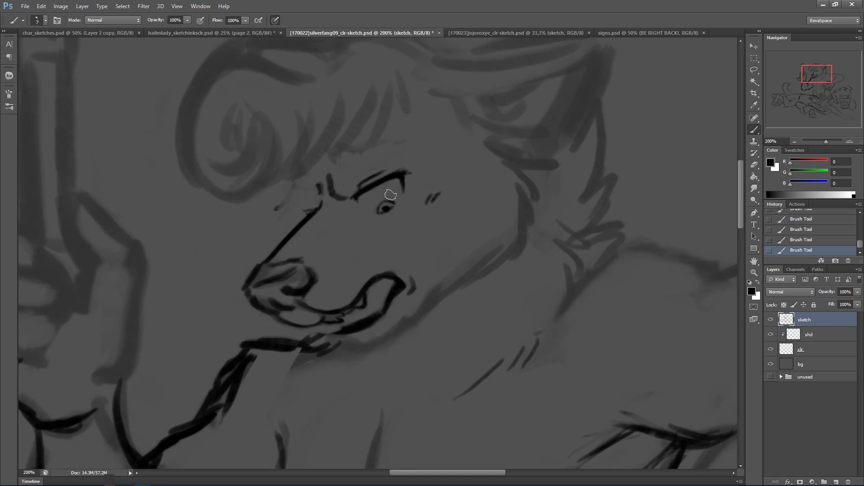
Clean up the lines inside the eye and add a white highlight dot to the pupil.
mouse_move(393, 175)
mouse_down()
mouse_move(362, 200)
mouse_move(383, 191)
mouse_up()
drag(382, 189, 384, 192)
key(x)
click(386, 201)
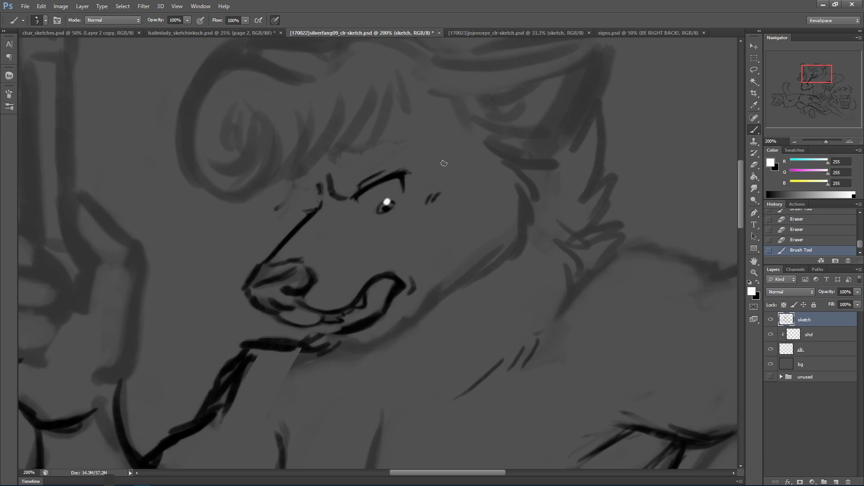
Draw an angled black eyebrow with hatching above the near eye and add frown strokes at the far eye.
key(x)
drag(337, 181, 348, 194)
mouse_move(345, 195)
mouse_down()
mouse_move(389, 153)
mouse_move(417, 155)
mouse_up()
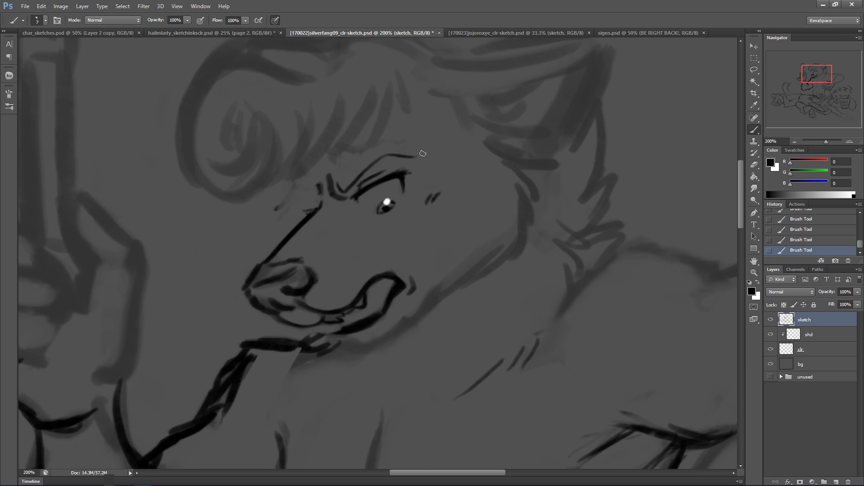
mouse_move(337, 184)
mouse_down()
mouse_move(375, 150)
mouse_move(360, 163)
mouse_move(418, 147)
mouse_up()
mouse_move(344, 178)
mouse_down()
mouse_move(384, 149)
mouse_move(415, 156)
mouse_up()
mouse_move(316, 194)
mouse_down()
mouse_move(294, 207)
mouse_move(292, 199)
mouse_move(311, 195)
mouse_up()
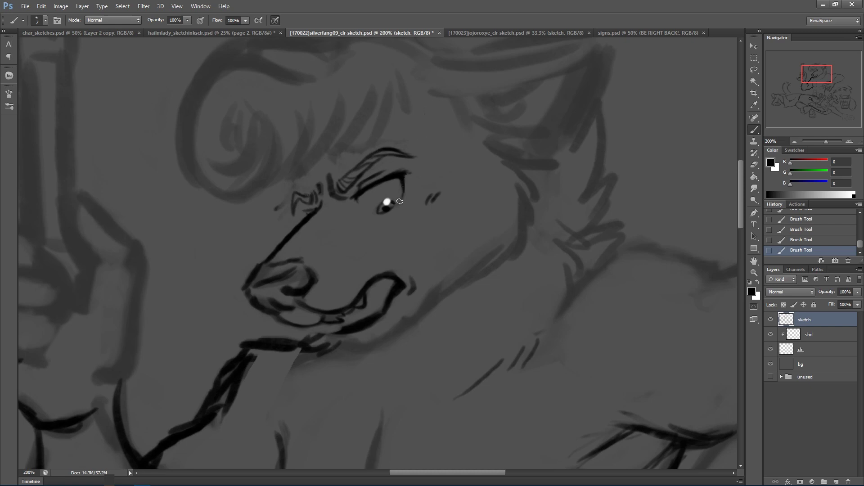
Sketch a thin round glasses lens around the near eye, undoing and redrawing the unsatisfactory strokes.
drag(372, 217, 398, 202)
mouse_move(379, 193)
mouse_down()
mouse_move(359, 216)
mouse_move(374, 238)
mouse_move(402, 230)
mouse_up()
key(ctrl+alt+z)
key(ctrl+alt+z)
key(ctrl+alt+z)
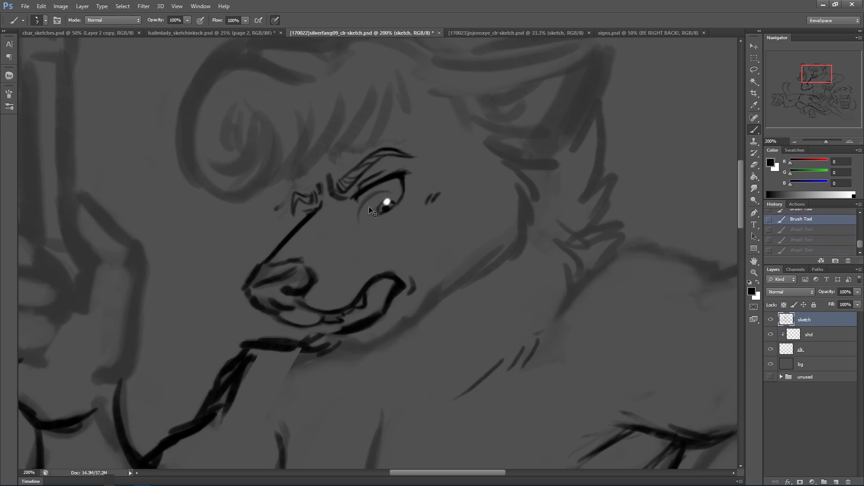
mouse_move(359, 221)
mouse_down()
mouse_move(368, 237)
mouse_move(402, 221)
mouse_move(403, 229)
mouse_move(391, 190)
mouse_up()
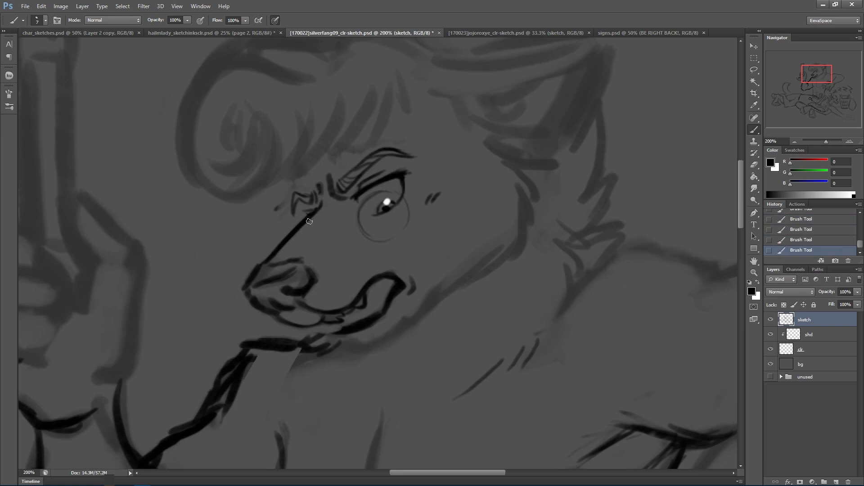
Sketch the glasses bridge across the top of the muzzle and erase the rough strokes overlapping it at the far eye.
mouse_move(361, 215)
mouse_down()
mouse_move(316, 211)
mouse_move(362, 212)
mouse_up()
key(ctrl+z)
key(ctrl+z)
key(ctrl+z)
drag(299, 221, 311, 209)
key(ctrl+z)
key(ctrl+z)
key(e)
click(319, 211)
click(318, 210)
click(315, 207)
click(310, 201)
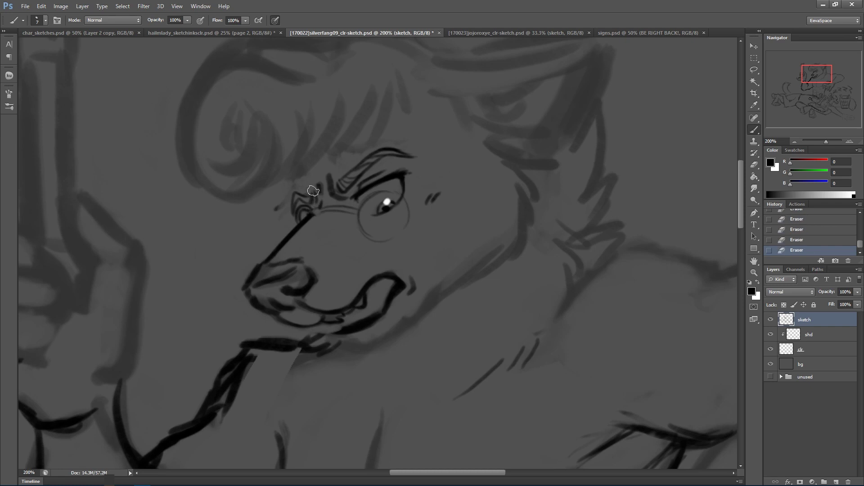
Darken the glasses bridge into a double line and tidy the strokes where it meets the far eye.
click(317, 213)
click(313, 213)
click(315, 209)
click(330, 205)
drag(314, 215, 358, 209)
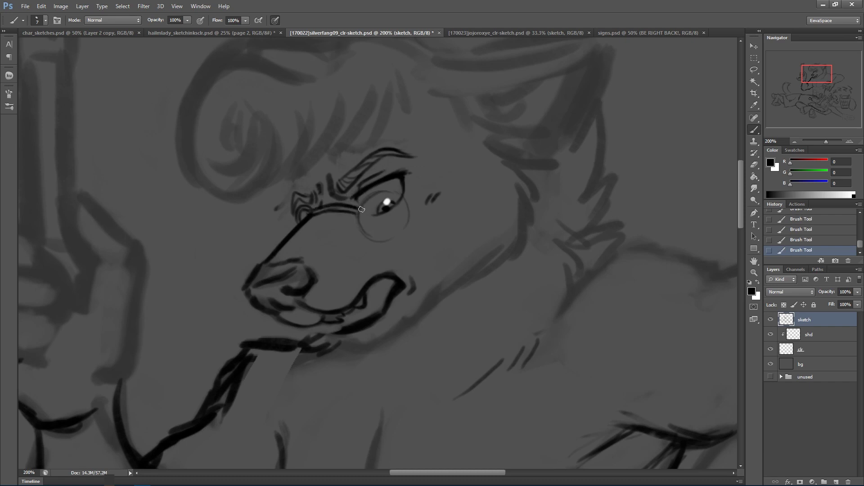
Turn the near lens into a bold double-ringed frame and erase the eye lines that cross it.
mouse_move(364, 201)
mouse_down()
mouse_move(388, 191)
mouse_move(406, 199)
mouse_move(363, 234)
mouse_move(372, 242)
mouse_move(404, 230)
mouse_move(385, 237)
mouse_move(404, 229)
mouse_move(408, 201)
mouse_up()
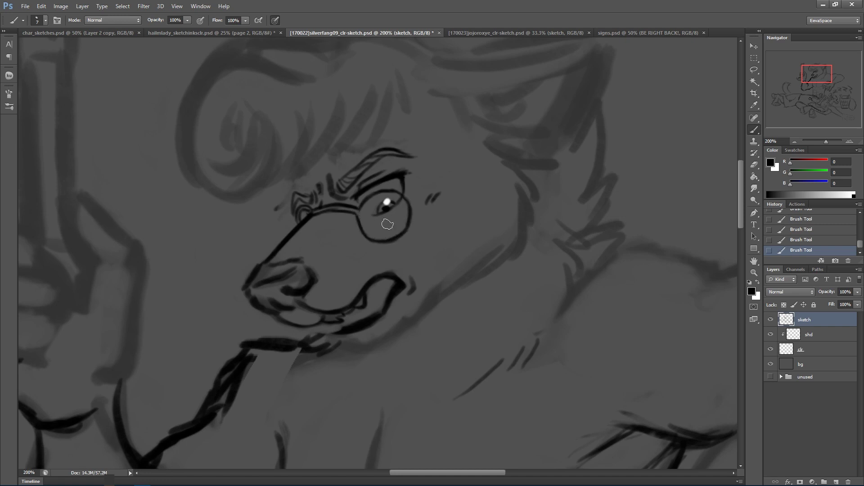
mouse_move(399, 204)
mouse_down()
mouse_move(400, 217)
mouse_move(402, 200)
mouse_up()
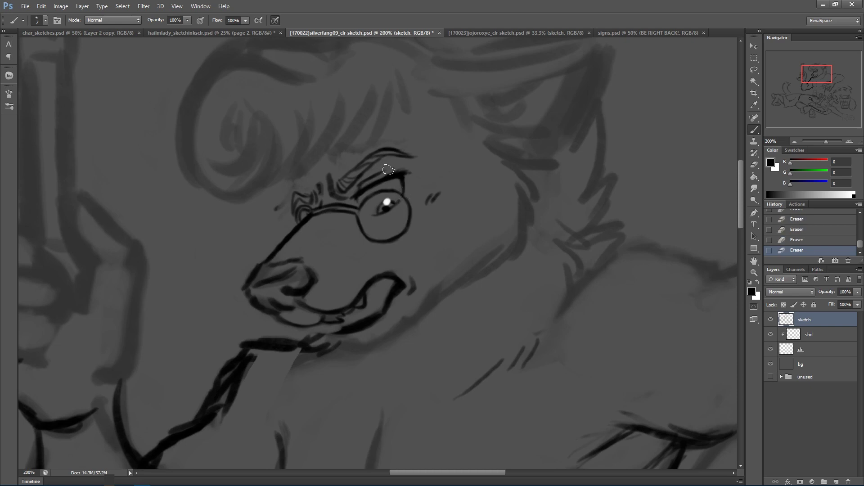
mouse_move(366, 232)
mouse_down()
mouse_move(362, 208)
mouse_move(394, 195)
mouse_move(405, 210)
mouse_move(376, 239)
mouse_move(394, 234)
mouse_move(408, 212)
mouse_move(402, 203)
mouse_move(397, 223)
mouse_move(398, 204)
mouse_up()
drag(399, 208, 397, 202)
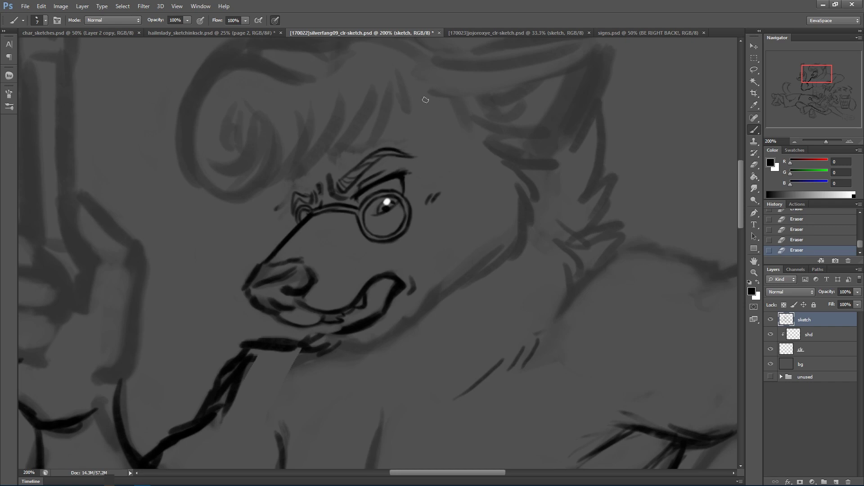
drag(404, 225, 401, 201)
Outline the far side of the brow with a thin dark contour beside the far eye.
drag(482, 253, 458, 283)
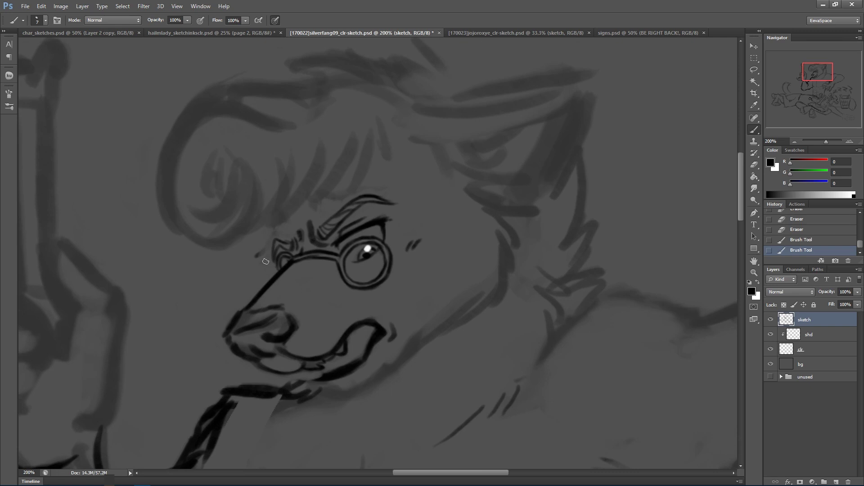
mouse_move(255, 243)
mouse_down()
mouse_move(258, 252)
mouse_move(273, 251)
mouse_move(266, 279)
mouse_up()
mouse_move(271, 242)
mouse_down()
mouse_move(265, 254)
mouse_move(267, 246)
mouse_up()
Erase the thick, rough strokes around the nose, muzzle tip and front of the mouth.
mouse_move(609, 266)
mouse_down()
mouse_move(422, 324)
mouse_move(562, 244)
mouse_up()
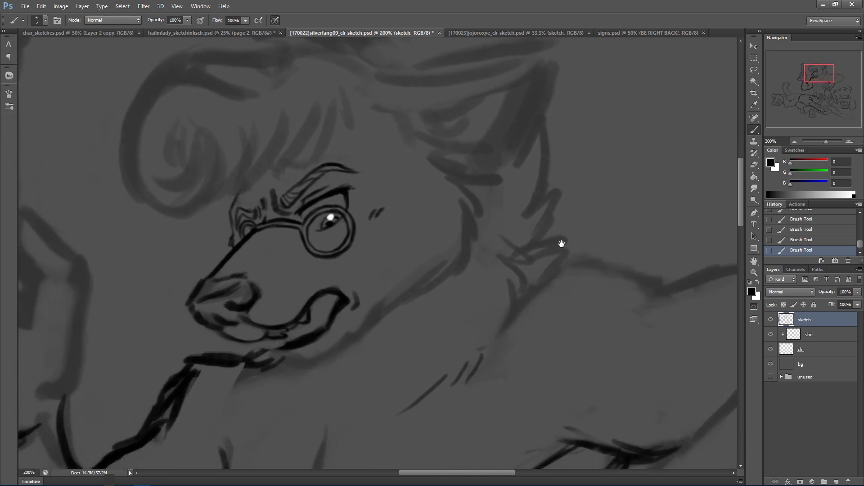
key(e)
click(274, 333)
drag(275, 334, 275, 332)
drag(276, 329, 284, 333)
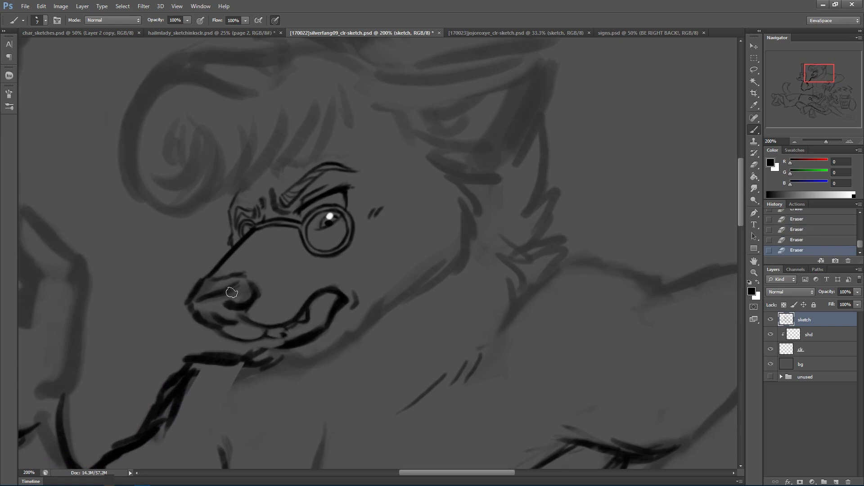
drag(236, 301, 246, 290)
mouse_move(195, 306)
mouse_down()
mouse_move(234, 286)
mouse_move(199, 298)
mouse_move(221, 283)
mouse_move(210, 278)
mouse_move(191, 301)
mouse_move(205, 309)
mouse_up()
mouse_move(205, 270)
mouse_down()
mouse_move(188, 293)
mouse_move(214, 328)
mouse_move(217, 318)
mouse_move(241, 317)
mouse_move(229, 298)
mouse_up()
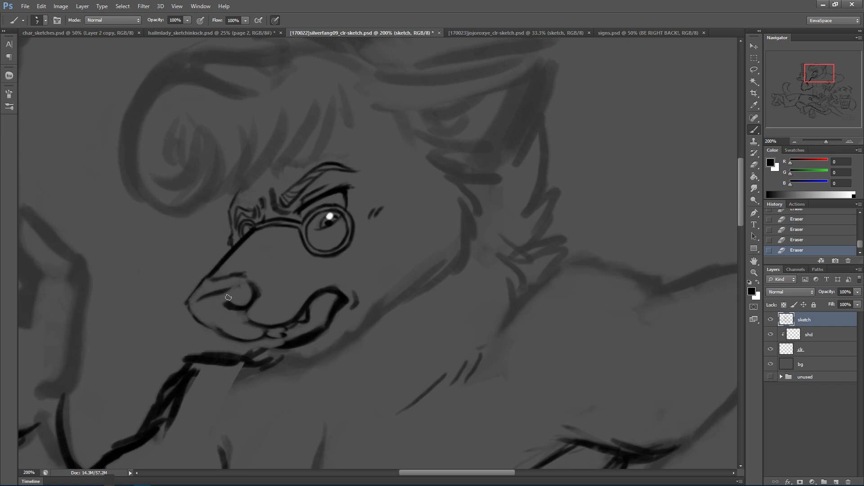
Redraw the nose and muzzle tip with clean dark outlines, erasing leftover marks around them.
mouse_move(194, 301)
mouse_down()
mouse_move(188, 312)
mouse_move(198, 320)
mouse_up()
mouse_move(190, 314)
mouse_down()
mouse_move(225, 325)
mouse_move(216, 311)
mouse_move(244, 319)
mouse_move(221, 326)
mouse_move(246, 320)
mouse_up()
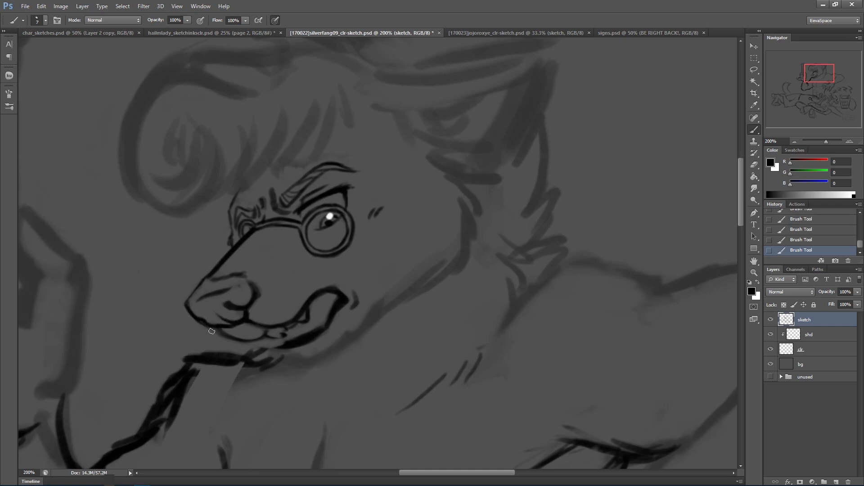
drag(212, 332, 210, 326)
mouse_move(200, 295)
mouse_down()
mouse_move(239, 284)
mouse_move(269, 309)
mouse_up()
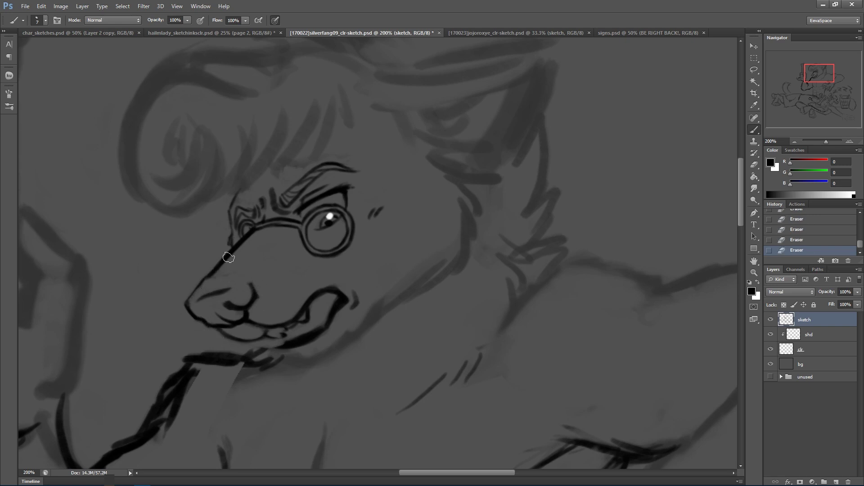
drag(204, 282, 189, 310)
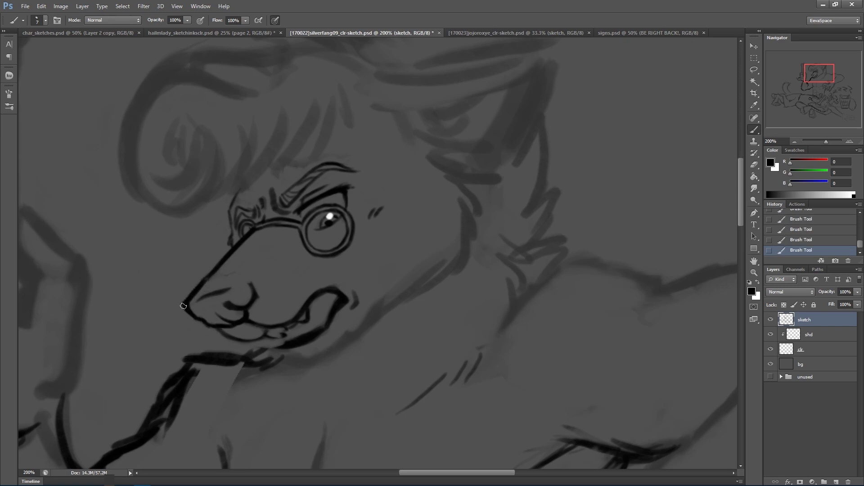
mouse_move(210, 280)
mouse_down()
mouse_move(245, 276)
mouse_move(260, 299)
mouse_up()
Add short hatch marks to the side of the muzzle and undo the extra stroke beneath the glasses bridge.
mouse_move(275, 280)
mouse_down()
mouse_move(277, 247)
mouse_move(287, 280)
mouse_move(279, 291)
mouse_move(288, 269)
mouse_up()
drag(245, 241, 273, 234)
key(ctrl+z)
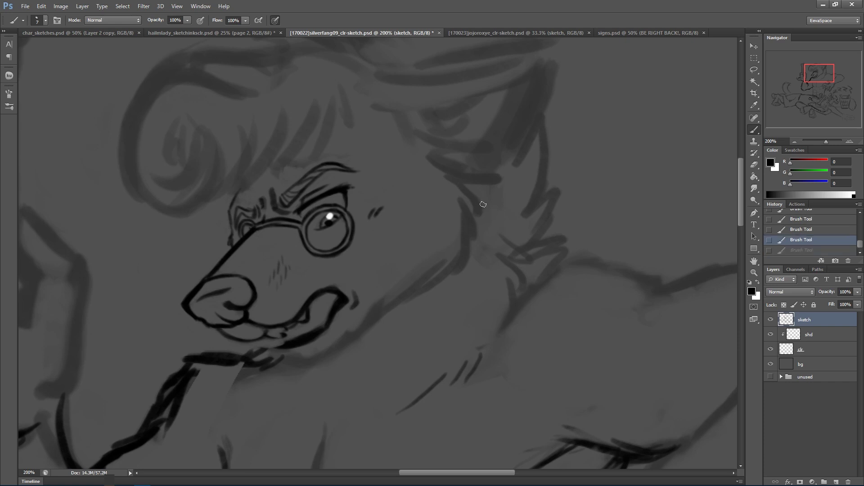
Clean up the open corner of the mouth by trimming the heavy lower lip and redrawing the upper lip curve.
drag(445, 286, 372, 208)
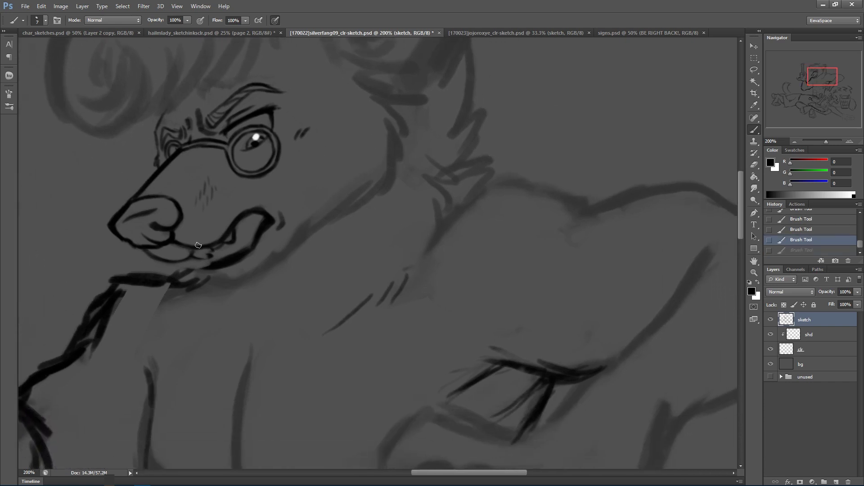
drag(217, 259, 219, 248)
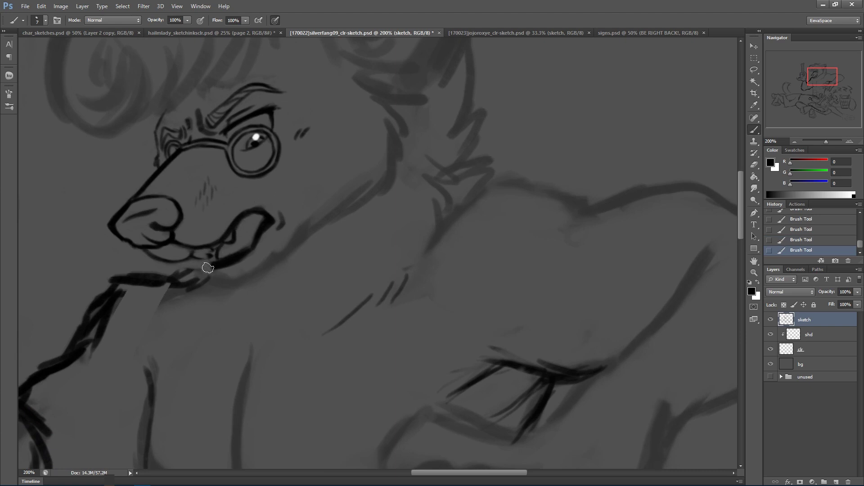
mouse_move(207, 269)
mouse_down()
mouse_move(246, 271)
mouse_move(262, 249)
mouse_move(250, 240)
mouse_move(223, 254)
mouse_move(243, 243)
mouse_move(228, 253)
mouse_up()
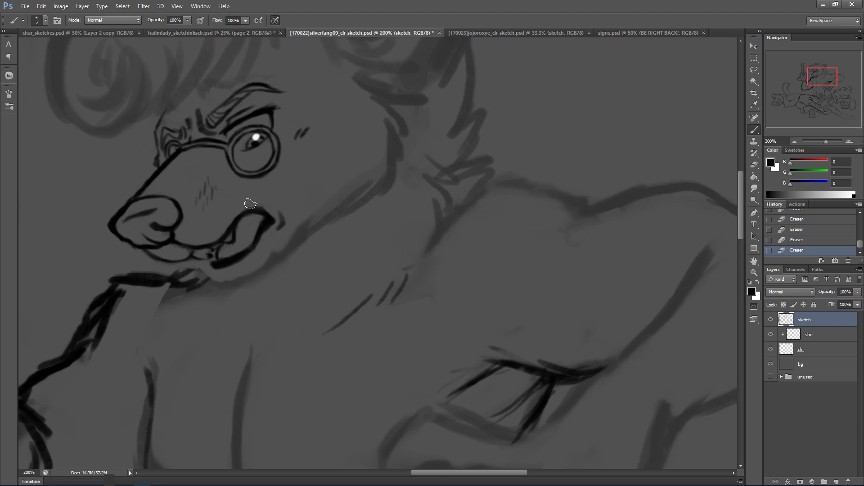
key(bracketleft)
key(bracketleft)
key(bracketleft)
mouse_move(238, 219)
mouse_down()
mouse_move(265, 214)
mouse_move(263, 233)
mouse_move(233, 242)
mouse_move(227, 263)
mouse_move(252, 248)
mouse_move(263, 215)
mouse_up()
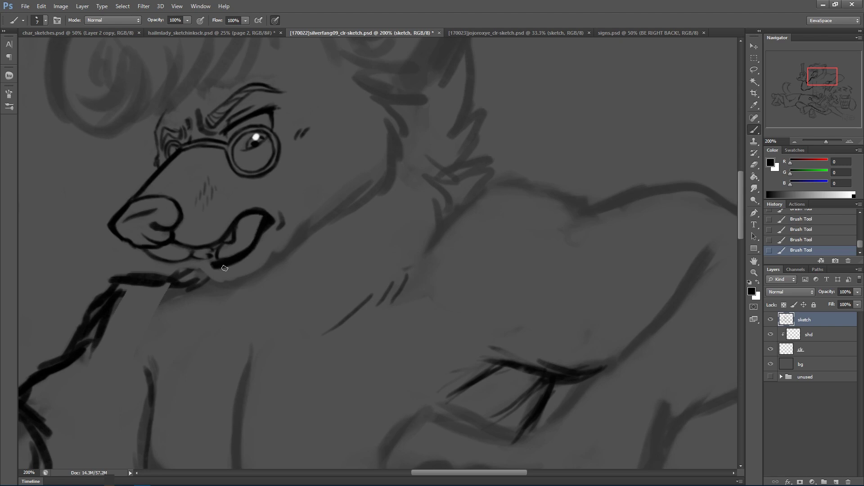
Erase the rough grey jaw line behind the mouth and undo the trial strokes under the chin.
key(])
mouse_move(218, 284)
mouse_down()
mouse_move(237, 273)
mouse_move(249, 282)
mouse_move(320, 210)
mouse_up()
mouse_move(220, 266)
mouse_down()
mouse_move(227, 291)
mouse_move(229, 275)
mouse_move(242, 290)
mouse_move(235, 282)
mouse_move(261, 278)
mouse_up()
key(ctrl+alt+z)
key(ctrl+alt+z)
key(ctrl+alt+z)
key(ctrl+alt+z)
Lasso the open corner of the mouth, move it slightly closer to the nose, and deselect it.
mouse_move(399, 181)
mouse_down()
mouse_move(404, 195)
mouse_move(505, 280)
mouse_move(515, 253)
mouse_up()
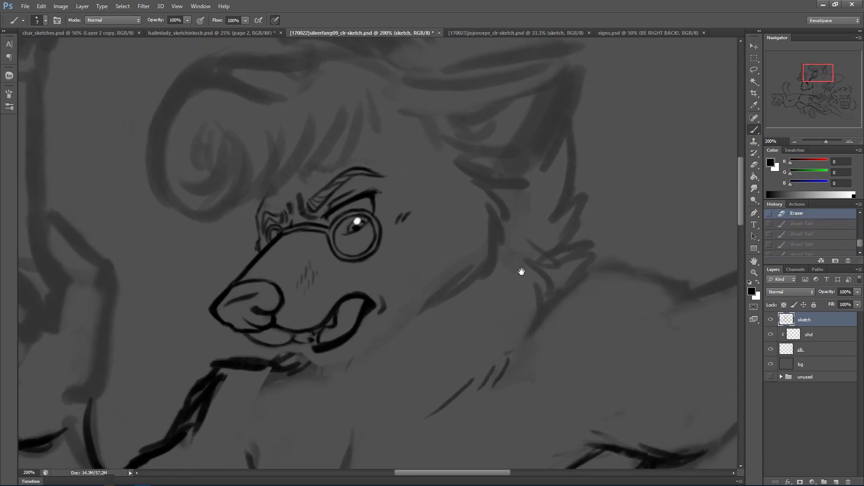
key(ctrl+minus)
key(ctrl+minus)
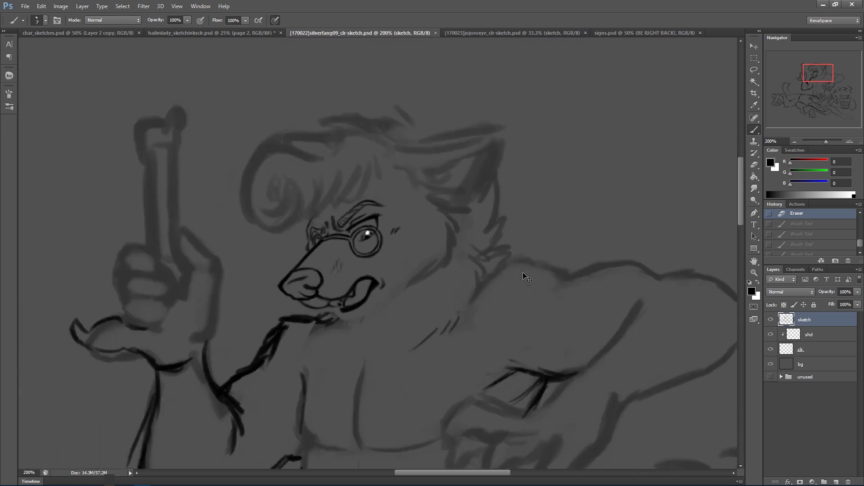
mouse_move(515, 321)
mouse_down()
mouse_move(492, 280)
mouse_move(502, 319)
mouse_up()
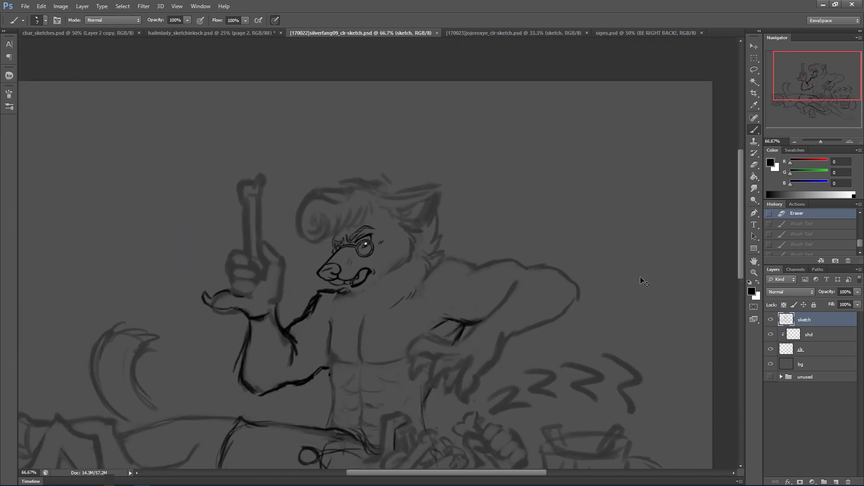
key(ctrl+plus)
key(ctrl+plus)
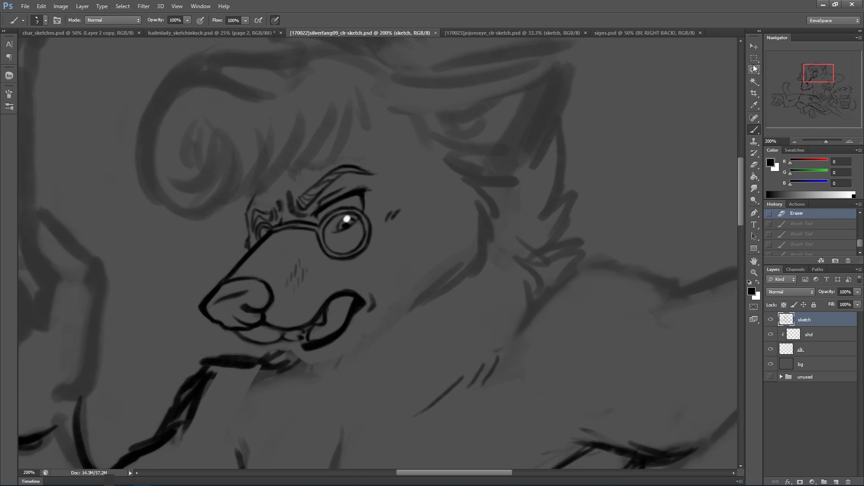
click(754, 69)
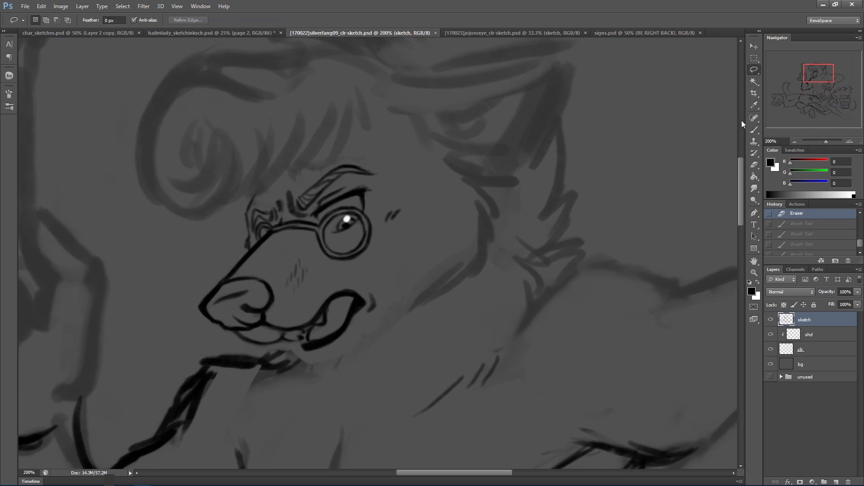
key(b)
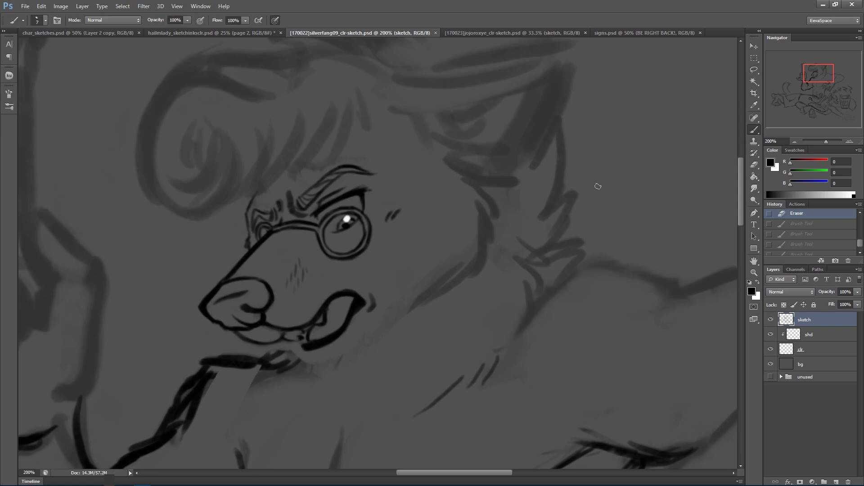
click(754, 69)
mouse_move(327, 292)
mouse_down()
mouse_move(334, 323)
mouse_move(301, 341)
mouse_move(310, 357)
mouse_move(372, 337)
mouse_move(388, 288)
mouse_move(339, 281)
mouse_move(367, 309)
mouse_up()
key(ctrl+d)
Erase the stray line ends around the moved mouth corner and beside the fang.
click(755, 165)
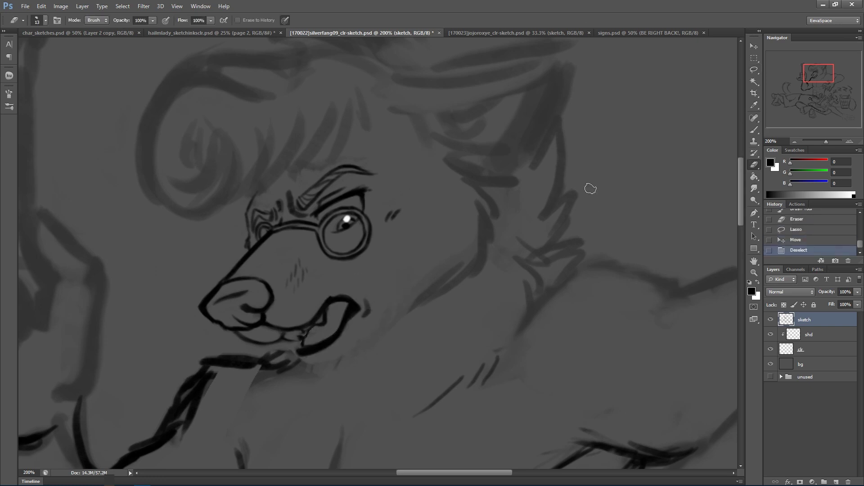
click(357, 289)
mouse_move(318, 330)
mouse_down()
mouse_move(363, 325)
mouse_move(308, 342)
mouse_up()
alt+right_click(366, 326)
Redraw the fang and the lip lines joining it to the front of the mouth, and save the drawing.
click(755, 130)
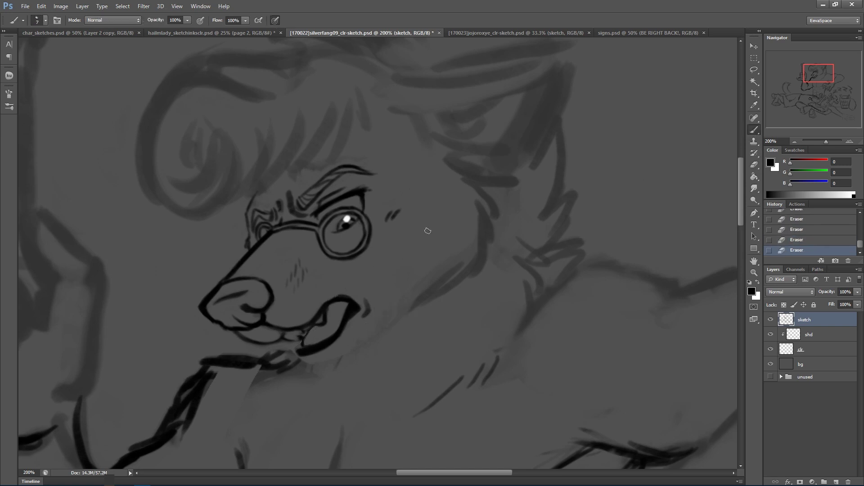
click(284, 338)
click(290, 333)
drag(309, 325, 298, 334)
mouse_move(300, 332)
mouse_down()
mouse_move(326, 311)
mouse_move(324, 328)
mouse_up()
key(b)
mouse_move(320, 327)
mouse_down()
mouse_move(329, 315)
mouse_move(324, 326)
mouse_move(315, 323)
mouse_up()
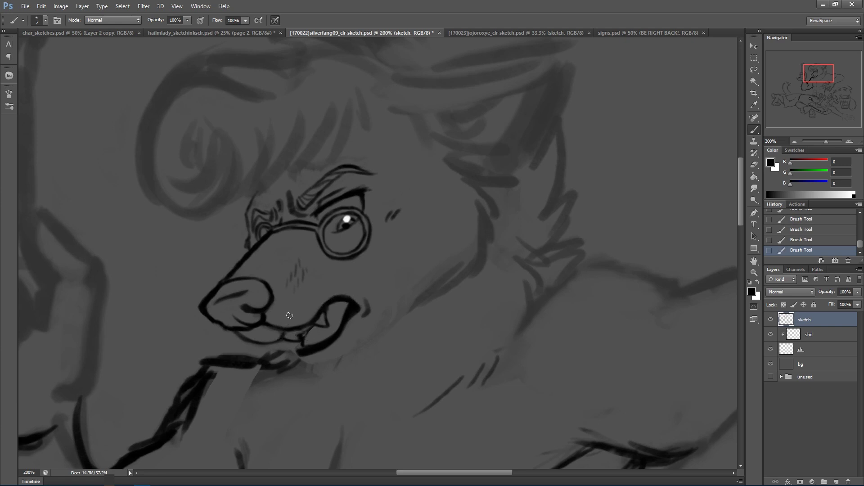
key(ctrl+s)
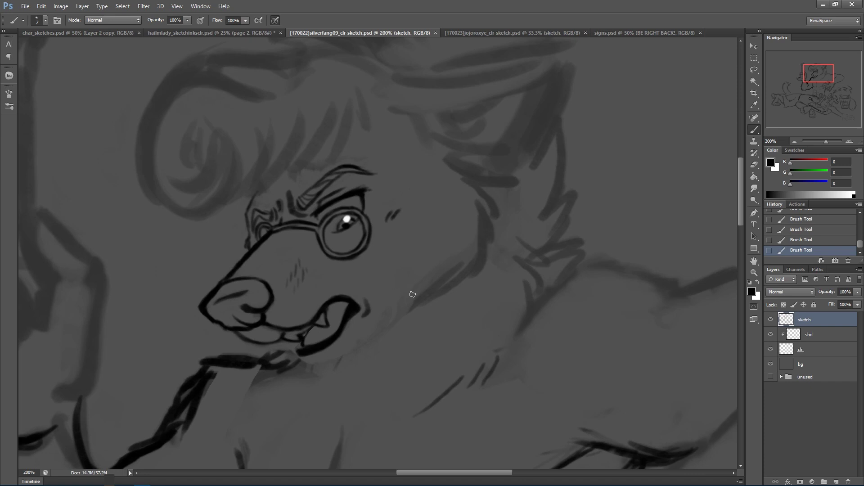
Reinforce the lower lip below the fang with its edges cleaned up, and save the drawing.
drag(307, 339, 304, 344)
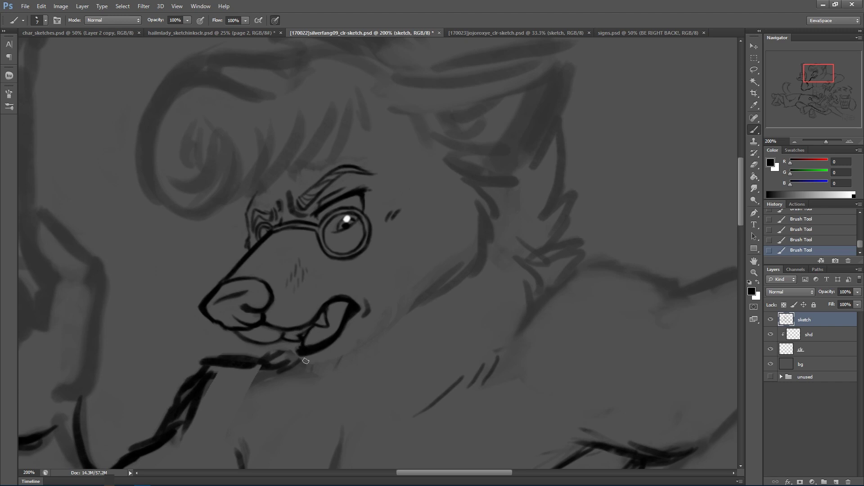
mouse_move(293, 347)
mouse_down()
mouse_move(326, 358)
mouse_move(350, 324)
mouse_up()
click(365, 319)
key(ctrl+s)
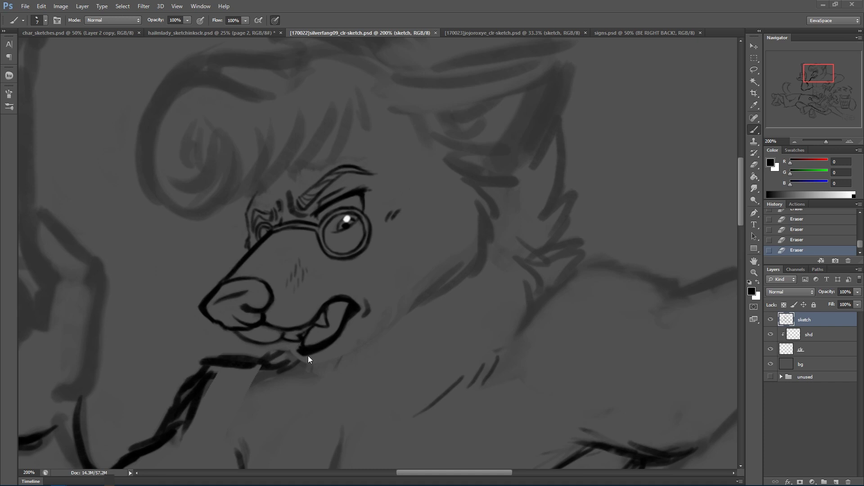
Draw the chin fur and the lower jaw line running back toward the cheek in black on the sketch layer.
drag(309, 358, 322, 377)
drag(324, 371, 360, 350)
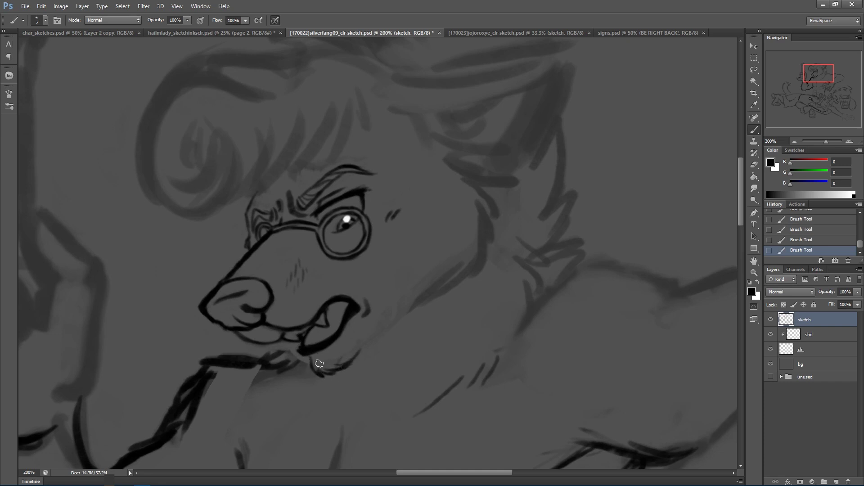
drag(339, 360, 358, 348)
mouse_move(408, 310)
mouse_down()
mouse_move(359, 353)
mouse_move(417, 307)
mouse_up()
drag(412, 309, 474, 282)
Draw bold fur strokes beneath the ear and down the back edge of the cheek.
mouse_move(448, 160)
mouse_down()
mouse_move(482, 177)
mouse_move(513, 174)
mouse_move(504, 239)
mouse_up()
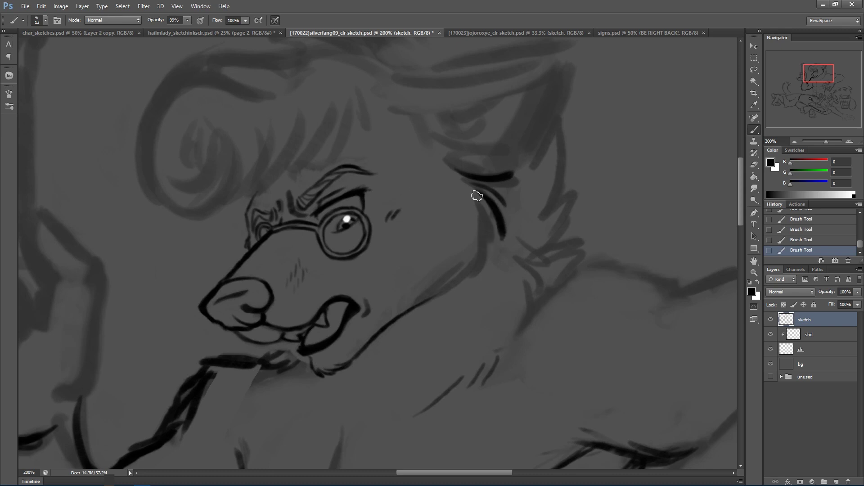
drag(474, 196, 476, 276)
drag(483, 239, 470, 280)
Refine the jaw line up toward the cheek fur and erase the rough shading along it.
drag(331, 371, 364, 348)
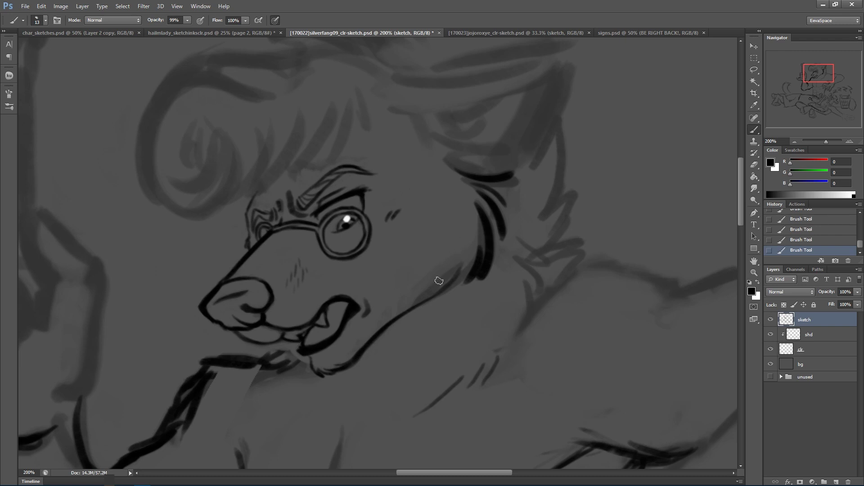
drag(355, 341, 354, 346)
drag(440, 270, 420, 288)
drag(458, 253, 466, 255)
mouse_move(438, 297)
mouse_down()
mouse_move(466, 272)
mouse_move(469, 251)
mouse_up()
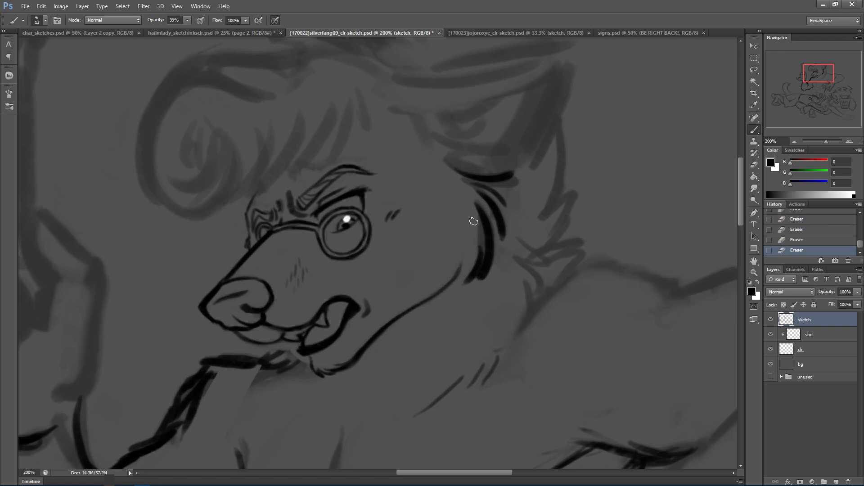
Add a pointed fur tuft where the jaw meets the cheek and erase the rough marks around the cheek fur.
drag(483, 251, 476, 212)
key(space)
drag(509, 312, 494, 259)
mouse_move(515, 295)
mouse_down()
mouse_move(505, 343)
mouse_move(495, 323)
mouse_up()
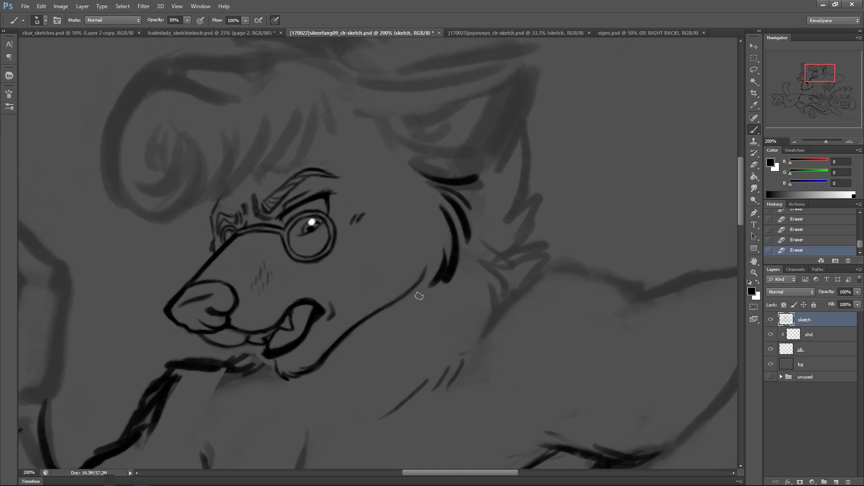
mouse_move(414, 287)
mouse_down()
mouse_move(416, 307)
mouse_move(436, 276)
mouse_move(441, 281)
mouse_move(440, 244)
mouse_up()
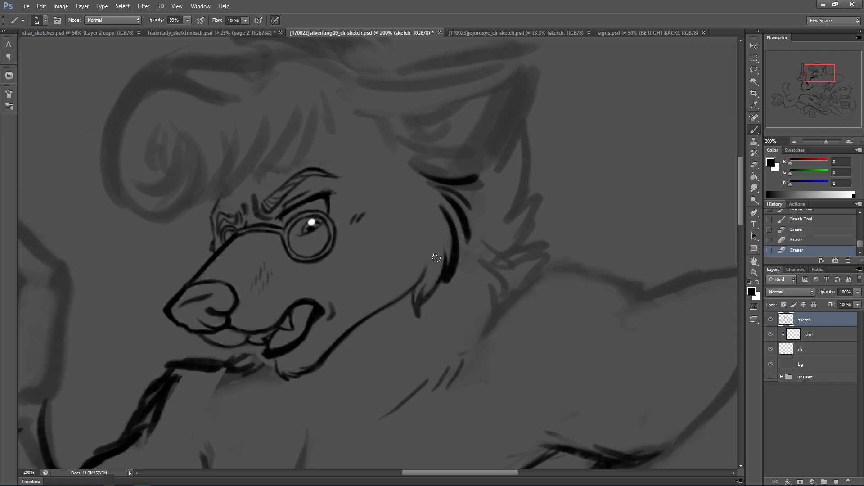
drag(433, 269, 432, 249)
Outline the ear with a long upper edge, pointed tip and curved back edge, and add its inner fold lines.
mouse_move(499, 337)
mouse_down()
mouse_move(481, 240)
mouse_move(521, 258)
mouse_move(557, 383)
mouse_up()
mouse_move(382, 220)
mouse_down()
mouse_move(397, 199)
mouse_move(528, 169)
mouse_move(414, 193)
mouse_move(574, 163)
mouse_up()
drag(422, 238, 524, 201)
key(ctrl+alt+z)
key(ctrl+alt+z)
mouse_move(432, 243)
mouse_down()
mouse_move(465, 248)
mouse_move(482, 243)
mouse_up()
drag(463, 239, 540, 206)
drag(509, 226, 552, 201)
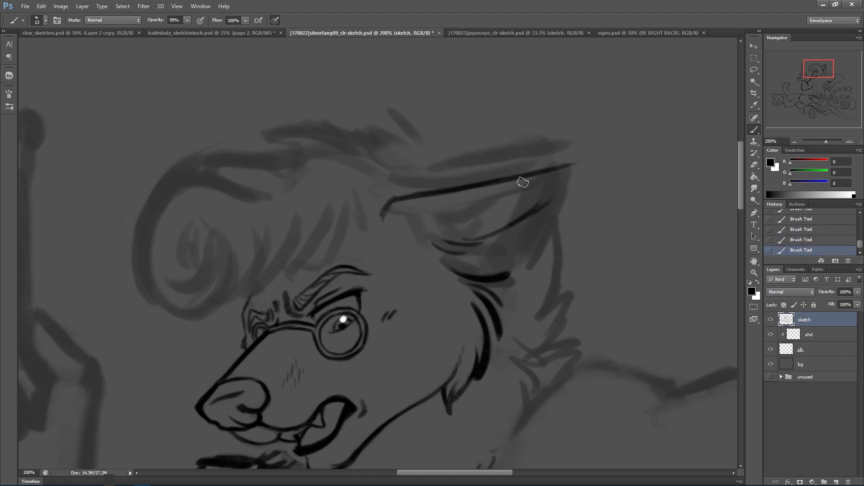
mouse_move(435, 219)
mouse_down()
mouse_move(540, 168)
mouse_move(489, 189)
mouse_move(574, 162)
mouse_move(578, 205)
mouse_move(582, 178)
mouse_move(527, 266)
mouse_up()
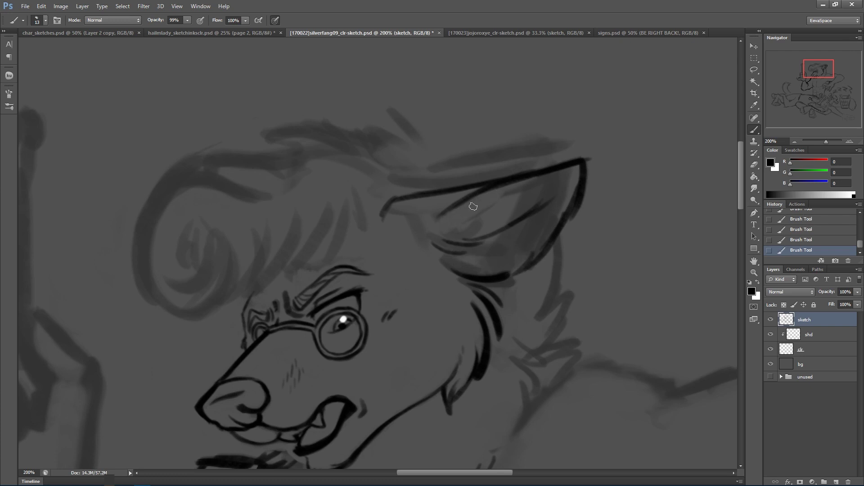
mouse_move(529, 192)
mouse_down()
mouse_move(498, 217)
mouse_move(565, 177)
mouse_up()
Erase the rough sketch strokes above and inside the ear, leaving its clean outline and inner folds.
key(e)
mouse_move(470, 160)
mouse_down()
mouse_move(454, 146)
mouse_move(471, 133)
mouse_up()
mouse_move(438, 169)
mouse_down()
mouse_move(488, 158)
mouse_move(436, 115)
mouse_move(378, 120)
mouse_up()
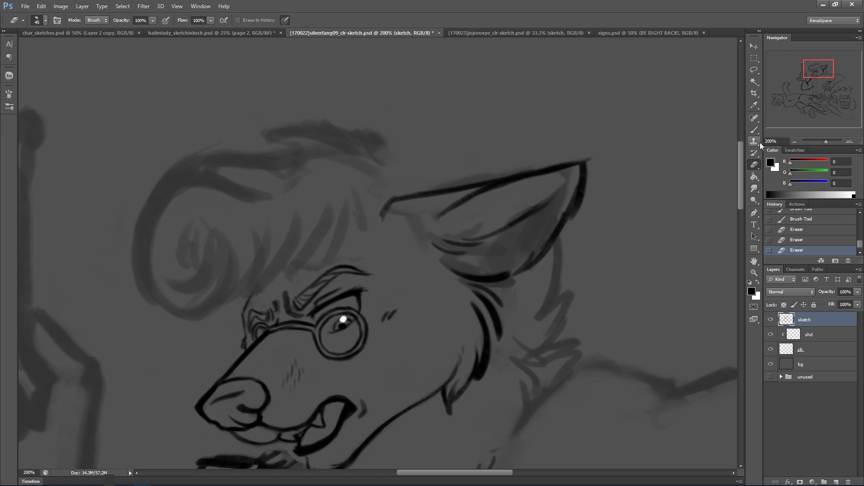
alt+right_click(541, 217)
drag(423, 184, 523, 166)
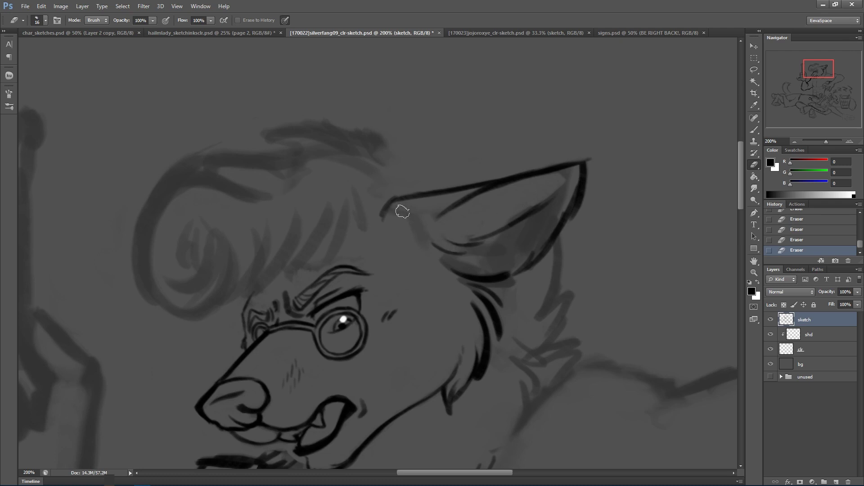
mouse_move(465, 210)
mouse_down()
mouse_move(494, 176)
mouse_move(467, 185)
mouse_up()
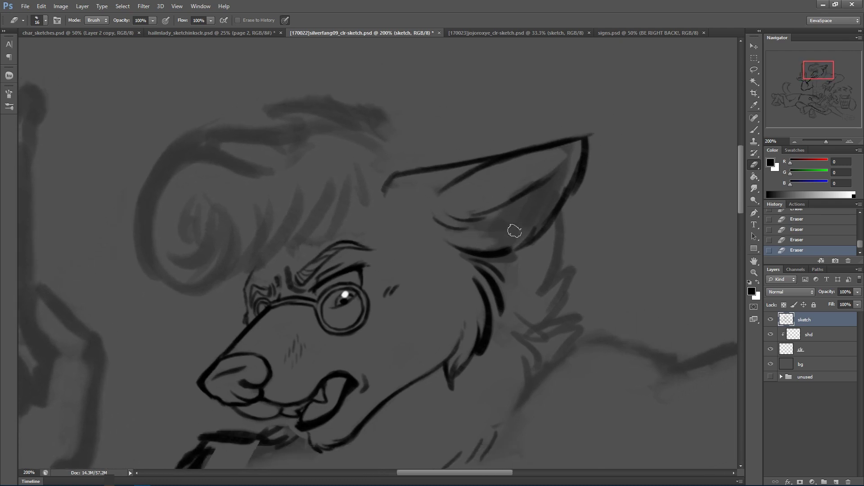
mouse_move(492, 232)
mouse_down()
mouse_move(490, 222)
mouse_move(492, 233)
mouse_move(523, 217)
mouse_move(553, 161)
mouse_move(571, 151)
mouse_move(503, 235)
mouse_move(564, 186)
mouse_move(582, 190)
mouse_up()
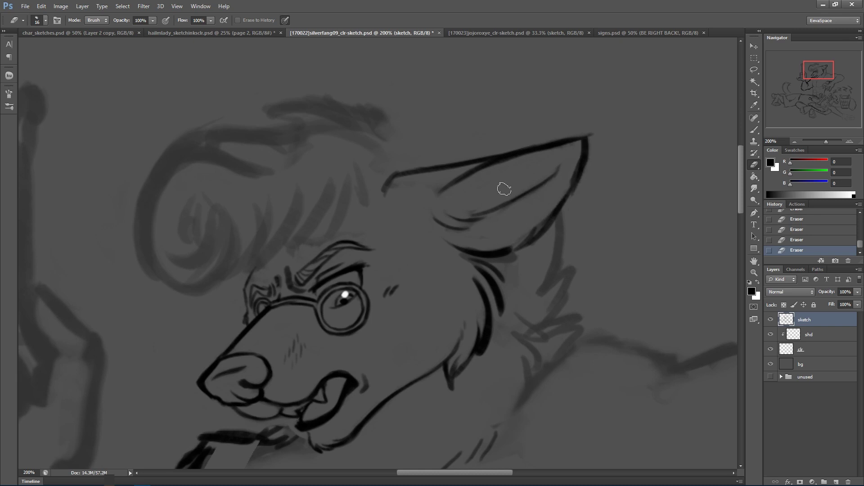
drag(571, 148, 593, 135)
Thicken the face outline beside the far eye with the Brush tool.
click(754, 130)
drag(245, 309, 249, 277)
alt+right_click(322, 227)
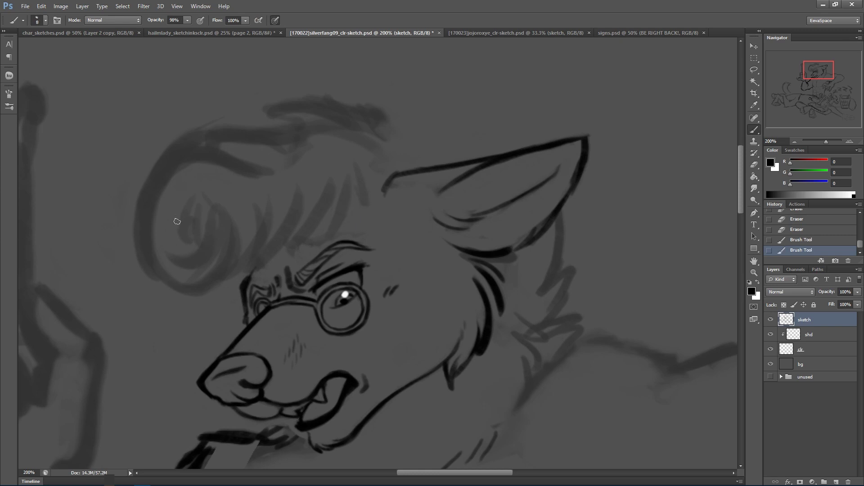
Outline the large hair curl over the forehead, from its inner spiral around to the top of the roll.
mouse_move(174, 225)
mouse_down()
mouse_move(180, 249)
mouse_move(202, 223)
mouse_move(188, 256)
mouse_move(191, 190)
mouse_move(209, 254)
mouse_up()
mouse_move(199, 198)
mouse_down()
mouse_move(206, 257)
mouse_move(227, 269)
mouse_move(133, 227)
mouse_move(163, 170)
mouse_up()
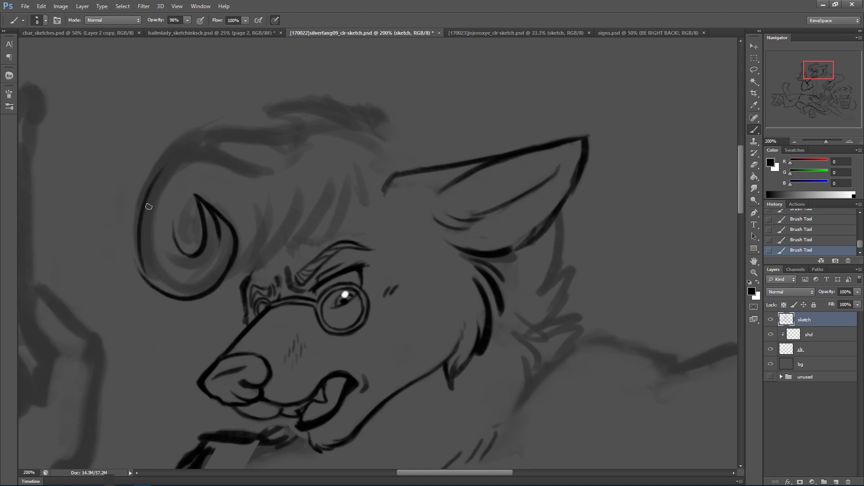
drag(149, 206, 255, 178)
mouse_move(203, 135)
mouse_down()
mouse_move(254, 177)
mouse_move(232, 147)
mouse_move(266, 200)
mouse_move(259, 261)
mouse_move(227, 282)
mouse_up()
Draw hair strands behind the curl, along the top of the roll and above the brow, and save the file.
drag(255, 220, 251, 272)
drag(298, 186, 254, 271)
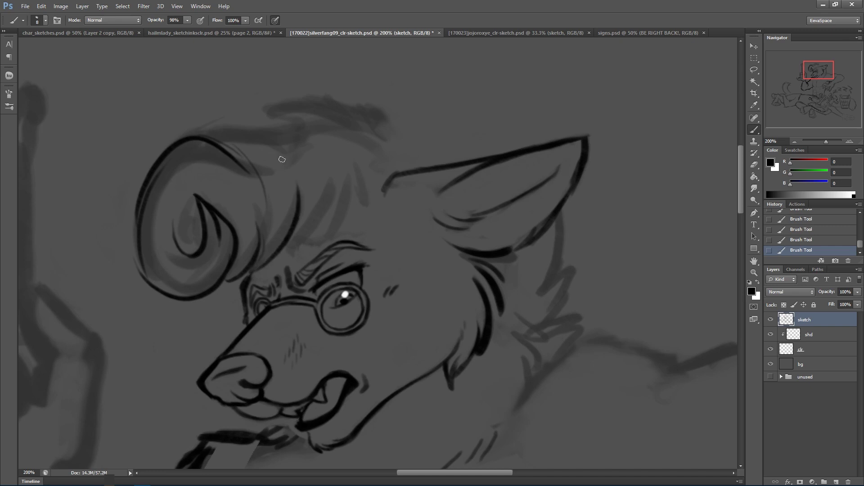
mouse_move(214, 133)
mouse_down()
mouse_move(263, 158)
mouse_move(310, 130)
mouse_up()
drag(295, 114, 311, 122)
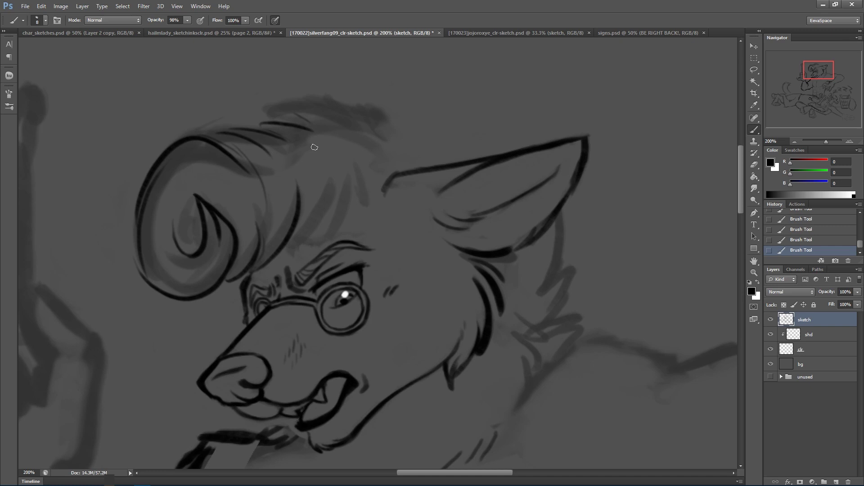
mouse_move(294, 236)
mouse_down()
mouse_move(318, 190)
mouse_move(316, 235)
mouse_up()
drag(315, 236, 338, 213)
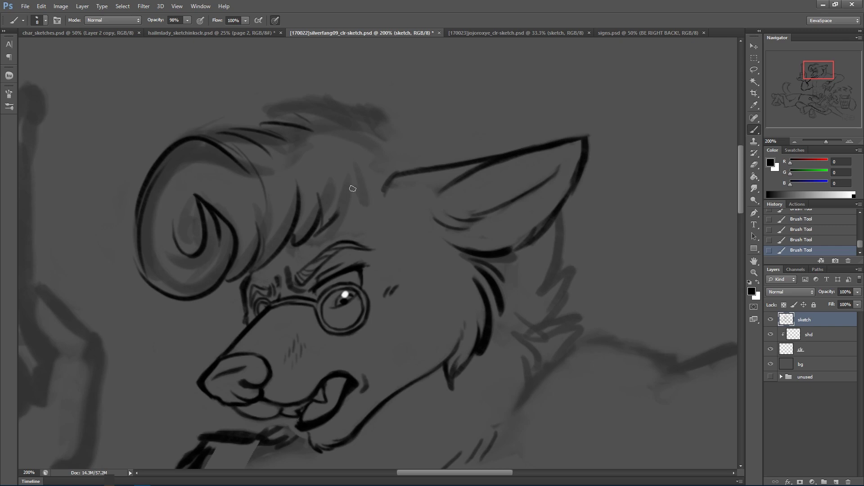
key(ctrl+s)
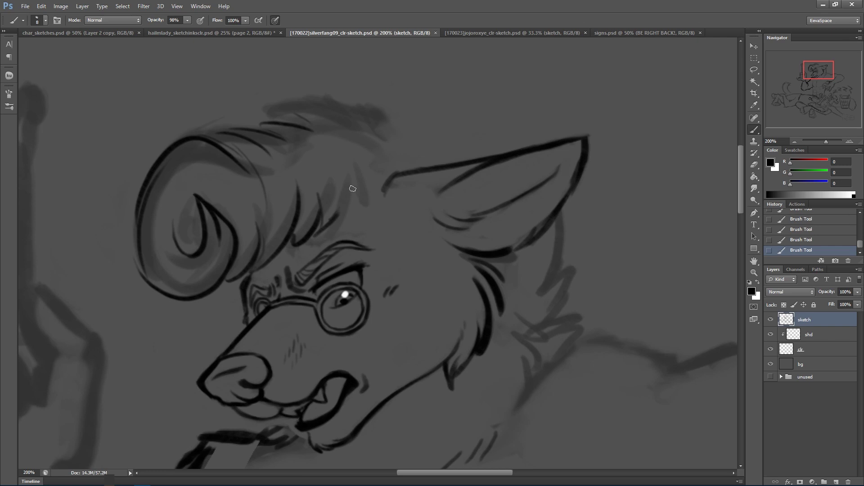
Close the inner loop of the hair curl and fill its centre with short curved strands.
drag(151, 234, 168, 277)
mouse_move(170, 275)
mouse_down()
mouse_move(192, 279)
mouse_move(207, 222)
mouse_up()
drag(201, 253, 193, 255)
drag(219, 240, 222, 265)
mouse_move(197, 258)
mouse_down()
mouse_move(192, 262)
mouse_move(174, 226)
mouse_move(201, 240)
mouse_move(186, 241)
mouse_up()
mouse_move(193, 213)
mouse_down()
mouse_move(195, 251)
mouse_move(201, 216)
mouse_move(178, 230)
mouse_move(202, 207)
mouse_up()
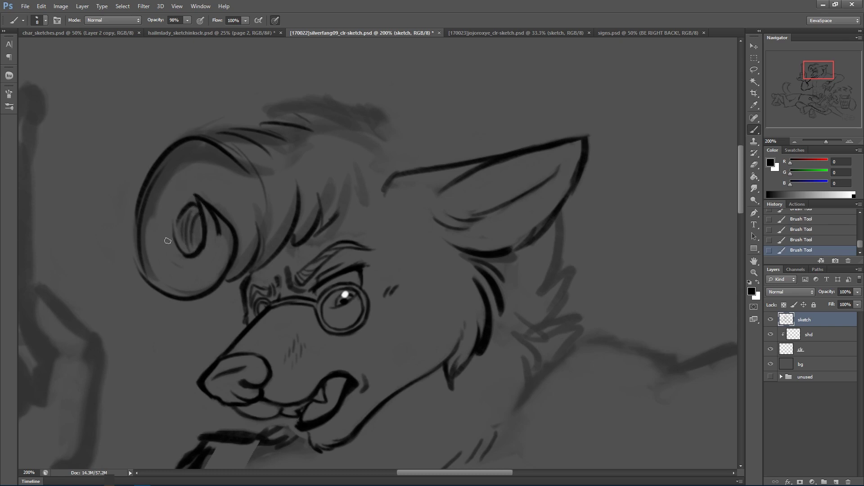
Erase the rough shading inside the hair curl and along the band beside it.
mouse_move(152, 269)
mouse_down()
mouse_move(162, 228)
mouse_move(174, 264)
mouse_move(159, 229)
mouse_move(192, 156)
mouse_move(173, 188)
mouse_move(181, 172)
mouse_move(236, 190)
mouse_move(194, 157)
mouse_move(243, 190)
mouse_move(244, 179)
mouse_move(225, 162)
mouse_move(259, 181)
mouse_up()
click(177, 269)
drag(248, 152, 263, 166)
mouse_move(259, 207)
mouse_down()
mouse_move(265, 230)
mouse_move(244, 256)
mouse_up()
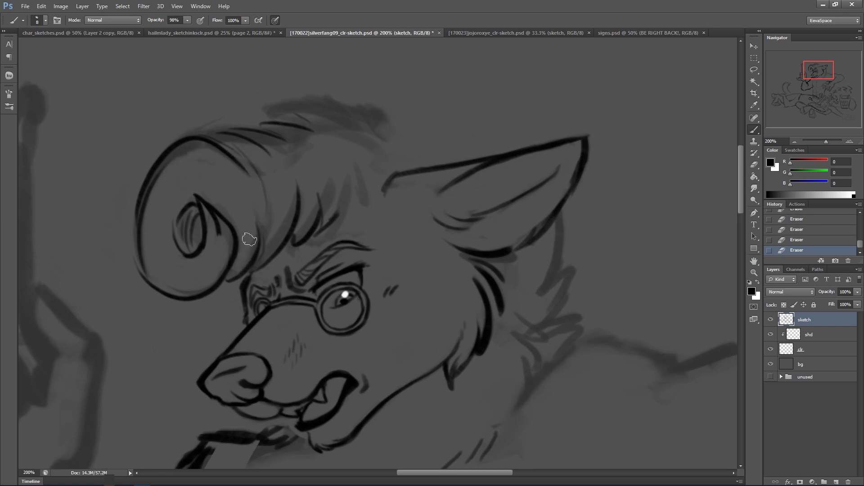
drag(269, 216, 279, 225)
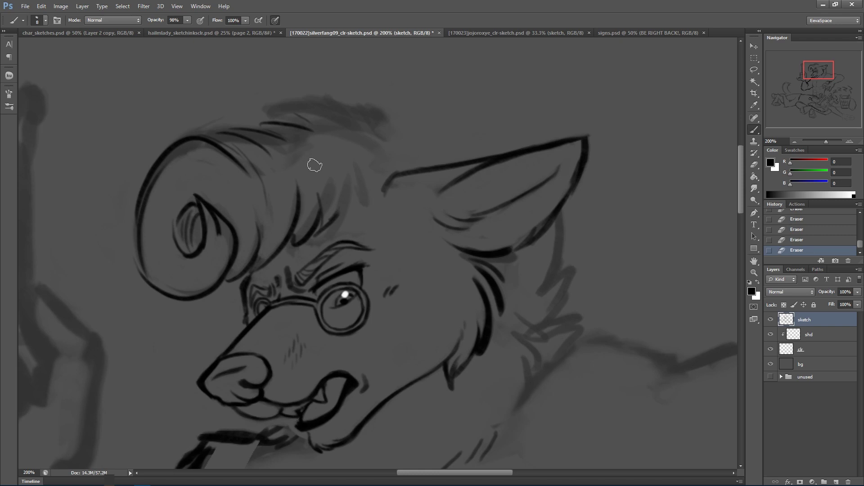
Draw the top contour of the hair as overlapping spiky tufts running back to the ear.
key(b)
mouse_move(295, 116)
mouse_down()
mouse_move(354, 125)
mouse_move(381, 118)
mouse_up()
drag(360, 103, 417, 133)
mouse_move(398, 102)
mouse_down()
mouse_move(437, 137)
mouse_move(484, 156)
mouse_up()
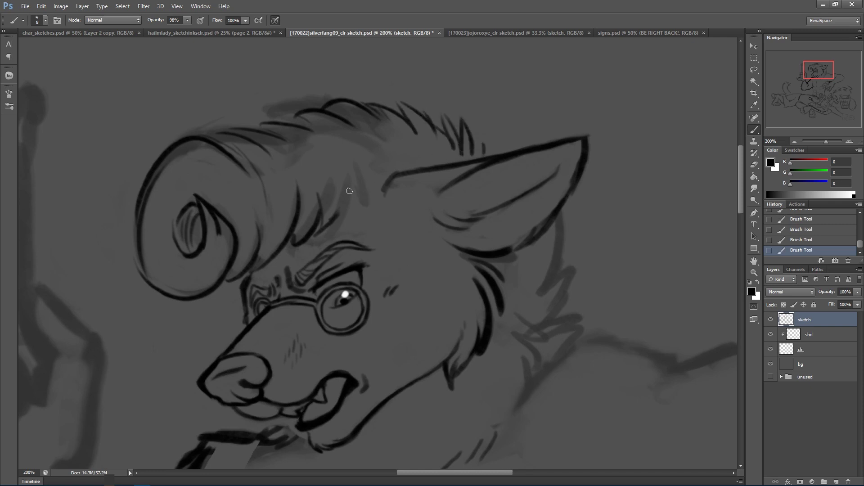
Draw the hairline above the brow and curved strands sweeping up through the hair in front of the ear.
mouse_move(333, 221)
mouse_down()
mouse_move(370, 174)
mouse_move(386, 170)
mouse_up()
mouse_move(365, 203)
mouse_down()
mouse_move(316, 219)
mouse_move(342, 220)
mouse_up()
mouse_move(350, 182)
mouse_down()
mouse_move(340, 220)
mouse_move(323, 195)
mouse_move(285, 255)
mouse_move(314, 220)
mouse_move(308, 230)
mouse_move(314, 202)
mouse_up()
mouse_move(330, 230)
mouse_down()
mouse_move(294, 248)
mouse_move(331, 187)
mouse_up()
mouse_move(331, 139)
mouse_down()
mouse_move(346, 180)
mouse_move(341, 126)
mouse_move(365, 177)
mouse_up()
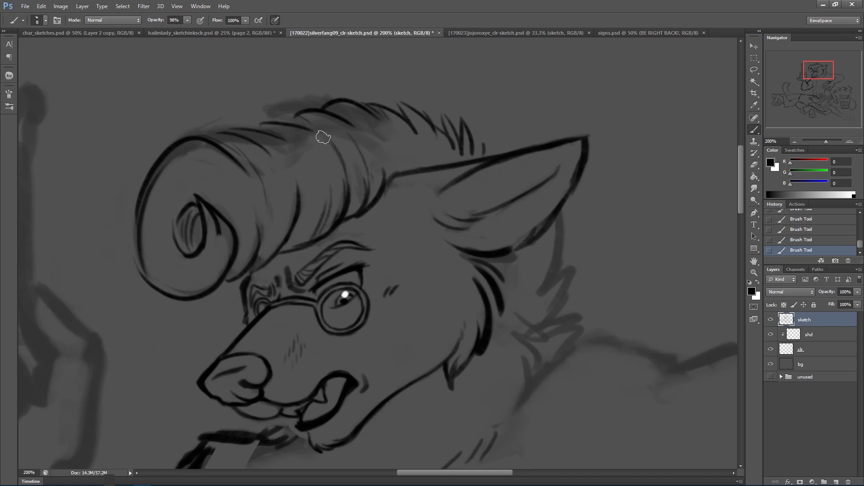
Erase the leftover rough strokes above the hair and inside the upper part of the roll.
drag(299, 233, 307, 216)
mouse_move(262, 109)
mouse_down()
mouse_move(313, 104)
mouse_move(332, 88)
mouse_up()
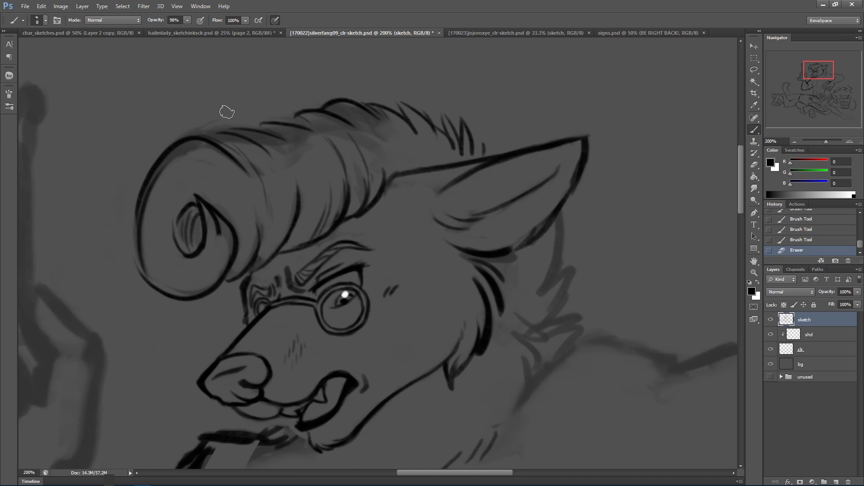
mouse_move(170, 162)
mouse_down()
mouse_move(140, 219)
mouse_move(189, 148)
mouse_move(176, 159)
mouse_move(208, 153)
mouse_move(230, 176)
mouse_up()
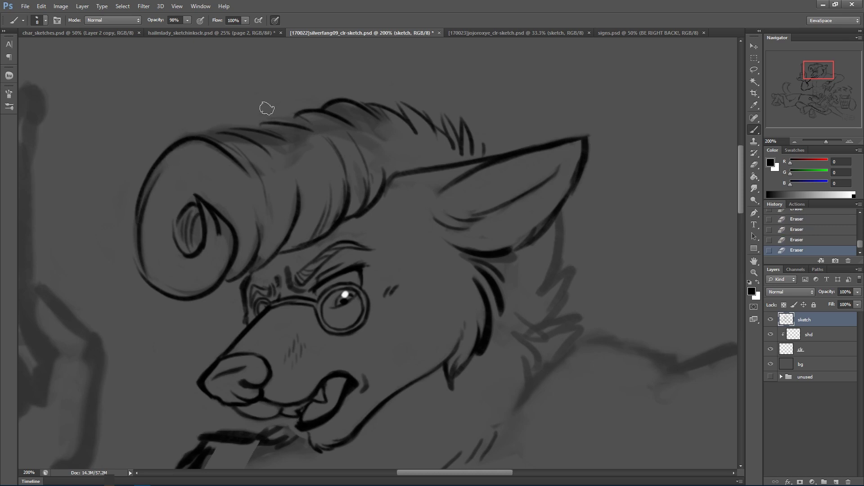
drag(217, 137, 296, 162)
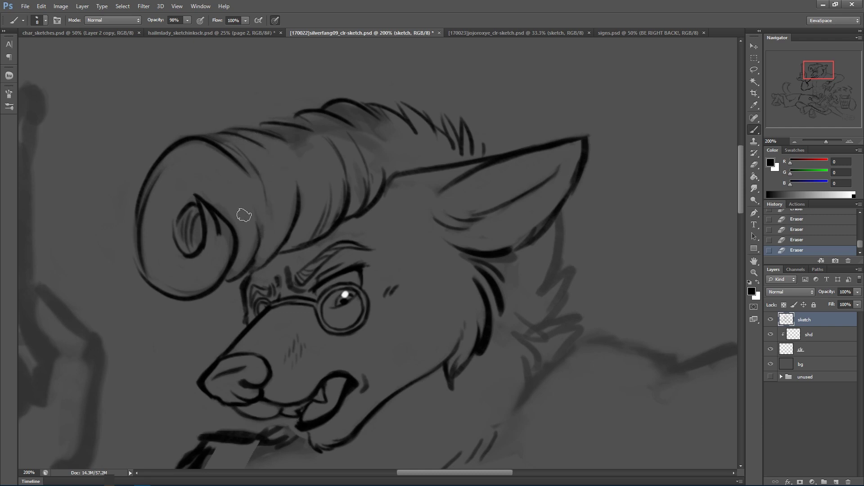
Clean up the lower hairline above the brow, add short tufts at the ear's base, and save the file.
mouse_move(245, 271)
mouse_down()
mouse_move(296, 232)
mouse_move(270, 260)
mouse_move(288, 235)
mouse_move(274, 257)
mouse_move(367, 200)
mouse_move(310, 244)
mouse_move(327, 222)
mouse_move(316, 238)
mouse_move(334, 185)
mouse_move(320, 180)
mouse_move(338, 219)
mouse_move(312, 179)
mouse_move(313, 221)
mouse_move(336, 209)
mouse_move(330, 225)
mouse_move(341, 180)
mouse_move(331, 241)
mouse_up()
key(e)
drag(331, 240, 354, 215)
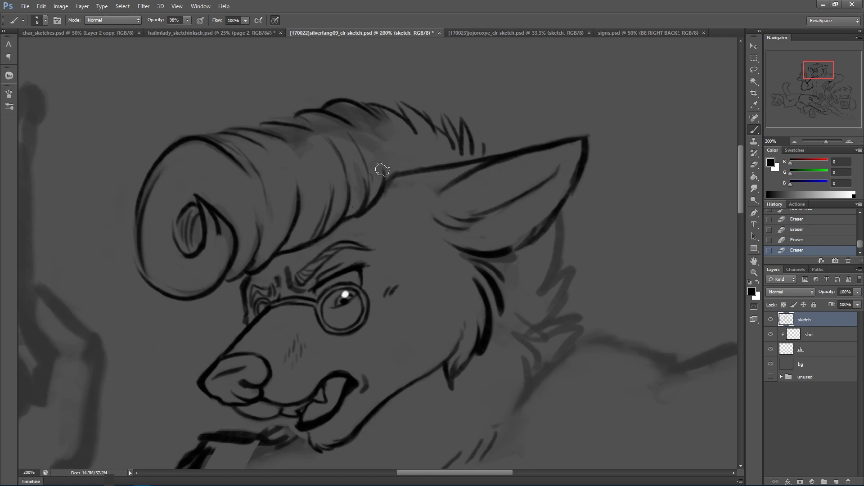
mouse_move(379, 199)
mouse_down()
mouse_move(386, 170)
mouse_move(375, 210)
mouse_move(394, 171)
mouse_up()
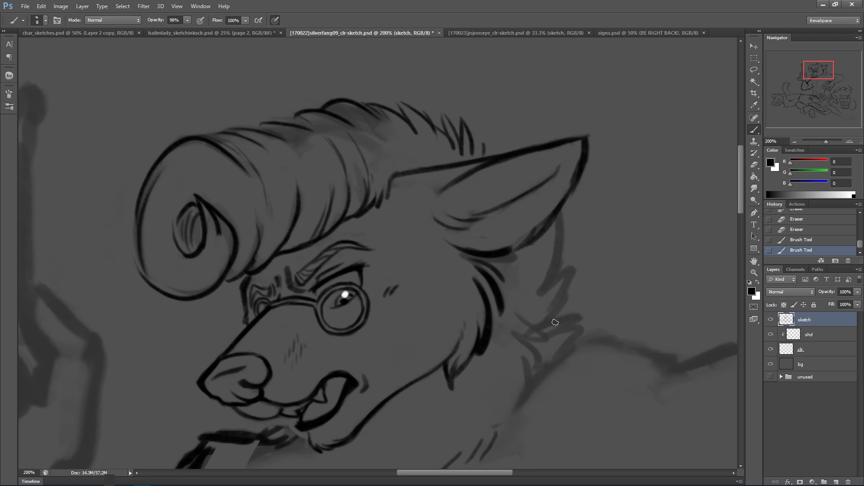
key(ctrl+s)
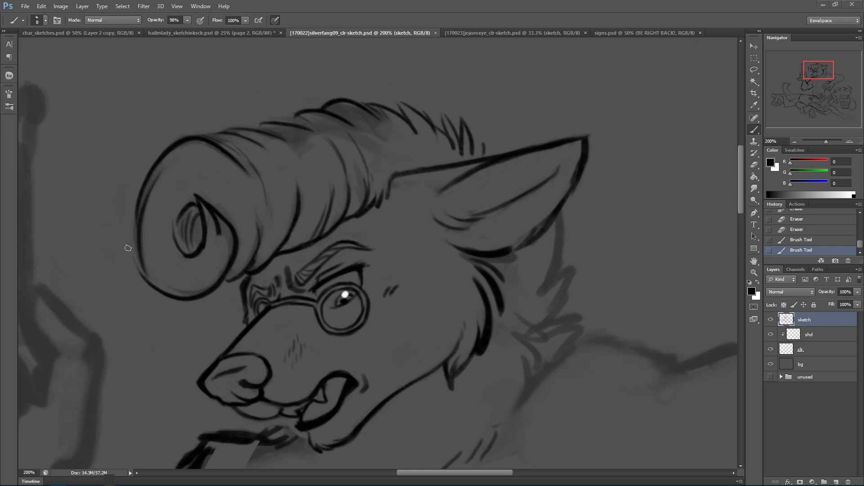
Thicken the outer contour of the hair curl along its front and lower edge and tidy the line.
mouse_move(135, 216)
mouse_down()
mouse_move(153, 283)
mouse_move(138, 205)
mouse_move(155, 286)
mouse_move(135, 240)
mouse_move(187, 299)
mouse_up()
drag(134, 243, 177, 298)
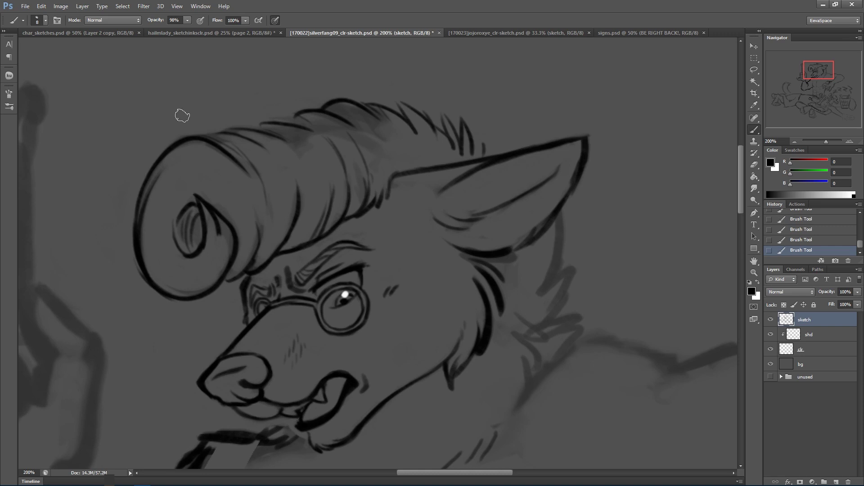
mouse_move(132, 262)
mouse_down()
mouse_move(180, 309)
mouse_move(148, 285)
mouse_up()
mouse_move(147, 285)
mouse_down()
mouse_move(177, 304)
mouse_move(135, 270)
mouse_move(166, 268)
mouse_up()
Erase the rough shading and extra strands from the back half of the hair roll, undoing unwanted strokes.
mouse_move(305, 126)
mouse_down()
mouse_move(270, 127)
mouse_move(331, 156)
mouse_move(342, 139)
mouse_move(379, 162)
mouse_move(333, 109)
mouse_move(366, 115)
mouse_move(358, 188)
mouse_move(385, 103)
mouse_up()
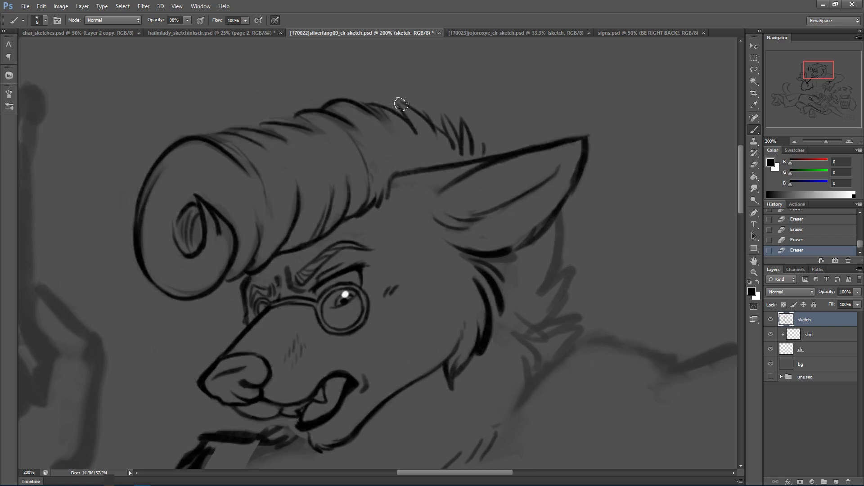
key(ctrl+z)
drag(345, 135, 367, 181)
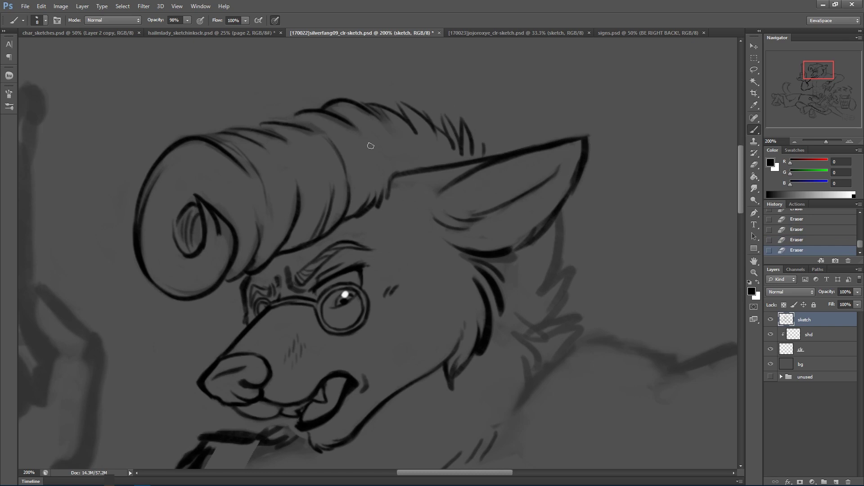
mouse_move(271, 131)
mouse_down()
mouse_move(275, 90)
mouse_move(257, 118)
mouse_move(308, 132)
mouse_move(292, 118)
mouse_up()
key(ctrl+z)
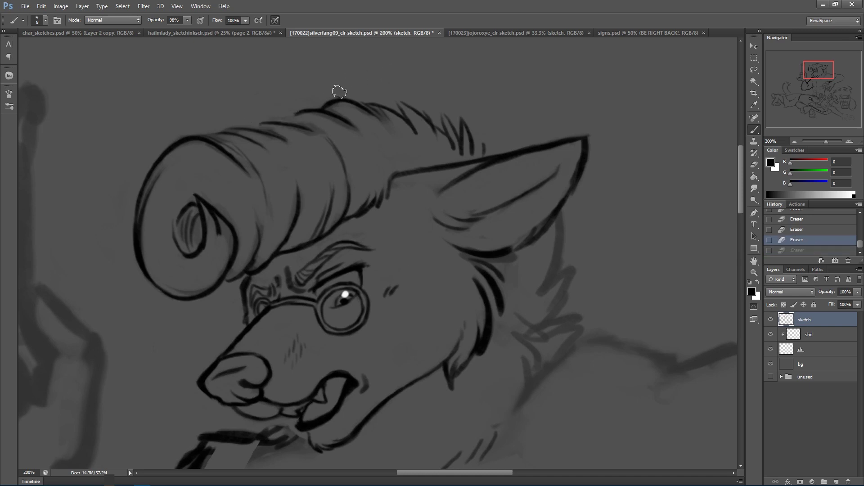
Redraw the hair roll's upper contour as a smooth line and clean up the strands and edges around the curl.
mouse_move(288, 139)
mouse_down()
mouse_move(237, 131)
mouse_move(279, 123)
mouse_move(233, 132)
mouse_move(315, 141)
mouse_move(288, 116)
mouse_move(329, 134)
mouse_move(288, 157)
mouse_move(298, 176)
mouse_move(216, 135)
mouse_move(250, 147)
mouse_move(274, 212)
mouse_up()
drag(218, 205, 222, 205)
drag(225, 248, 223, 230)
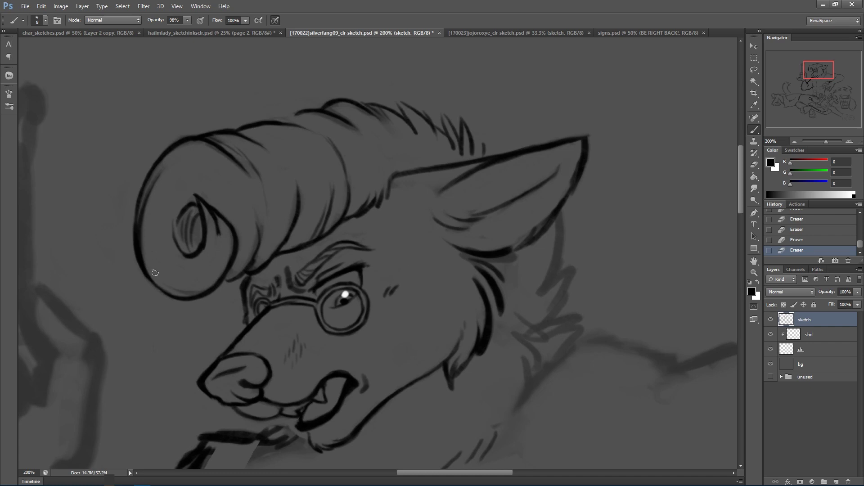
mouse_move(172, 294)
mouse_down()
mouse_move(210, 286)
mouse_move(197, 293)
mouse_up()
mouse_move(222, 228)
mouse_down()
mouse_move(217, 240)
mouse_move(258, 204)
mouse_move(262, 246)
mouse_up()
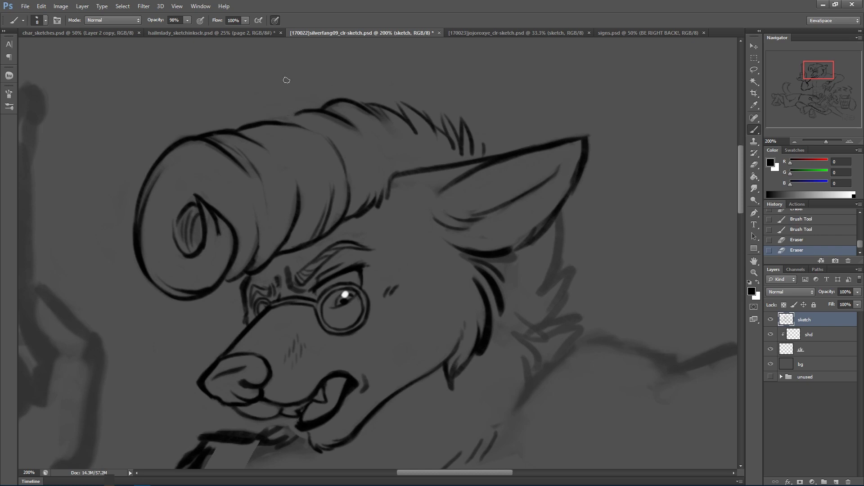
Redraw the upper contour of the hair behind the roll as one smooth dark arc and clean up its edges.
drag(284, 125, 294, 117)
mouse_move(286, 119)
mouse_down()
mouse_move(352, 105)
mouse_move(309, 125)
mouse_move(346, 122)
mouse_move(341, 128)
mouse_move(320, 107)
mouse_move(329, 101)
mouse_move(386, 131)
mouse_up()
mouse_move(302, 113)
mouse_down()
mouse_move(341, 96)
mouse_move(308, 108)
mouse_move(364, 103)
mouse_up()
drag(346, 100, 377, 118)
mouse_move(299, 114)
mouse_down()
mouse_move(326, 103)
mouse_move(386, 119)
mouse_up()
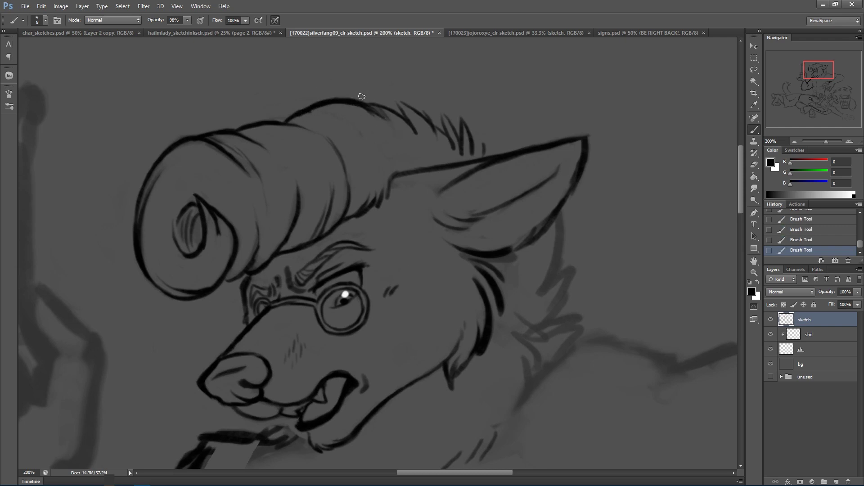
mouse_move(313, 116)
mouse_down()
mouse_move(341, 112)
mouse_move(351, 128)
mouse_move(371, 118)
mouse_move(386, 130)
mouse_move(357, 108)
mouse_move(399, 143)
mouse_move(370, 109)
mouse_move(410, 139)
mouse_up()
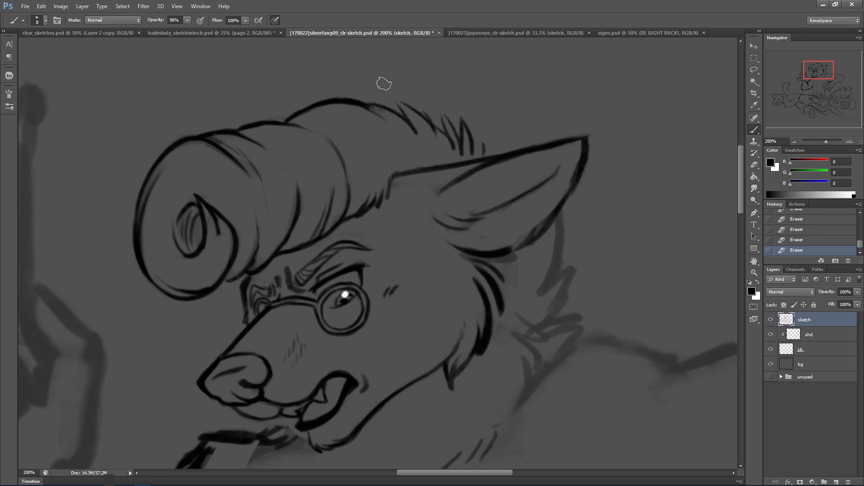
drag(360, 103, 424, 148)
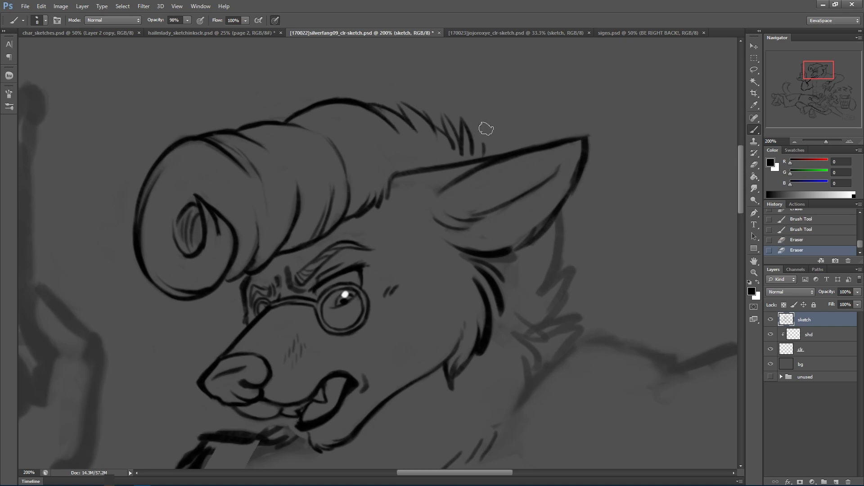
Extend the ear's upper edge down into the hairline with short fur strokes and erase the old angular corner.
drag(398, 192, 459, 162)
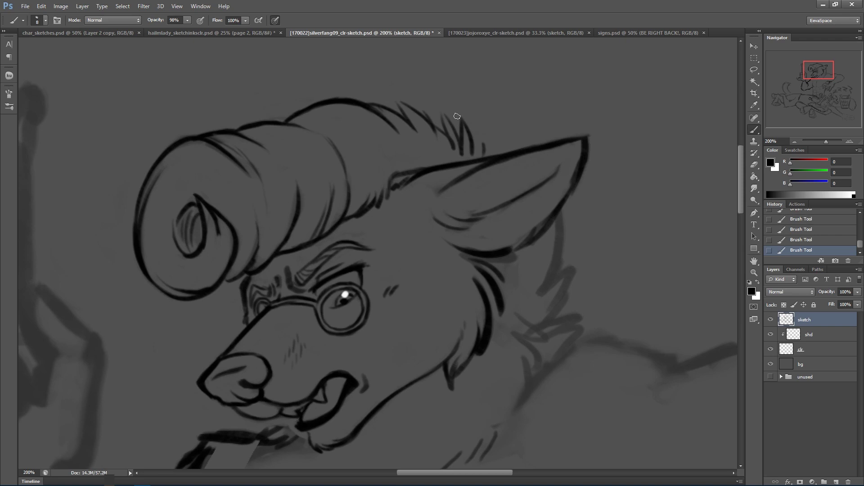
drag(386, 184, 420, 167)
drag(433, 115, 432, 111)
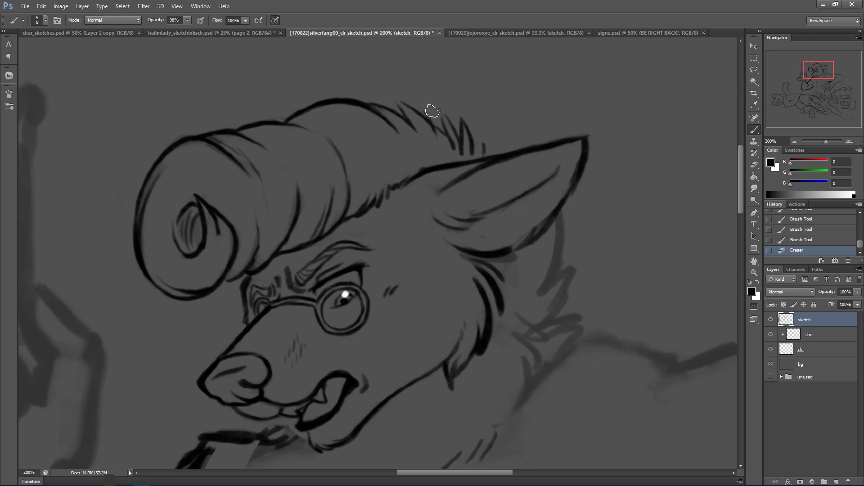
mouse_move(408, 178)
mouse_down()
mouse_move(396, 143)
mouse_move(415, 158)
mouse_up()
Clean up and redraw the spiky hair tufts at the back of the head, just above the ear.
mouse_move(481, 154)
mouse_down()
mouse_move(465, 97)
mouse_move(462, 148)
mouse_up()
drag(464, 156, 463, 149)
drag(466, 155, 467, 144)
mouse_move(459, 146)
mouse_down()
mouse_move(446, 132)
mouse_move(457, 135)
mouse_up()
key(b)
mouse_move(463, 152)
mouse_down()
mouse_move(463, 135)
mouse_move(464, 147)
mouse_move(430, 140)
mouse_up()
Ink the ear's inner fold and add fur strands inside it, from the ear's base toward the tip.
drag(544, 314, 432, 250)
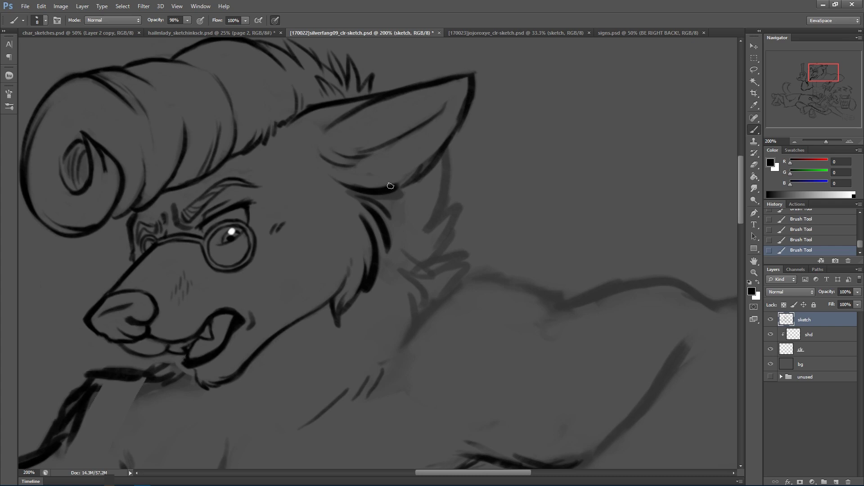
mouse_move(353, 173)
mouse_down()
mouse_move(380, 180)
mouse_move(426, 141)
mouse_up()
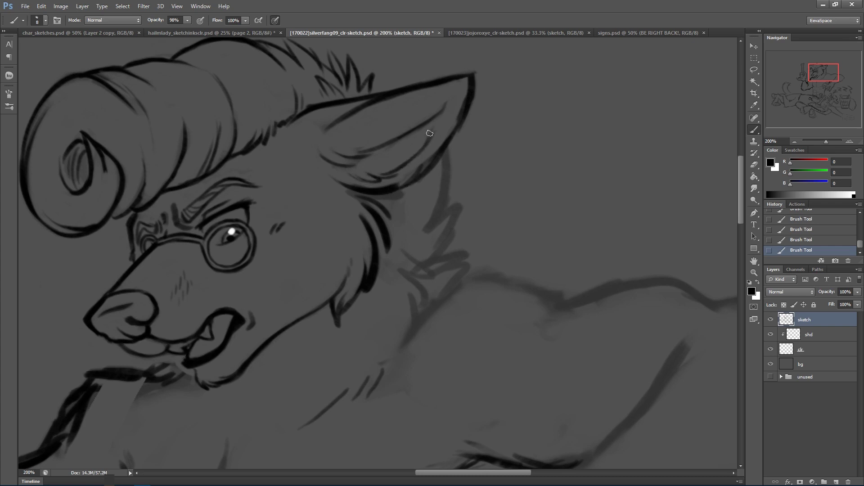
drag(402, 166, 441, 122)
mouse_move(363, 166)
mouse_down()
mouse_move(379, 167)
mouse_move(414, 140)
mouse_up()
drag(450, 104, 431, 136)
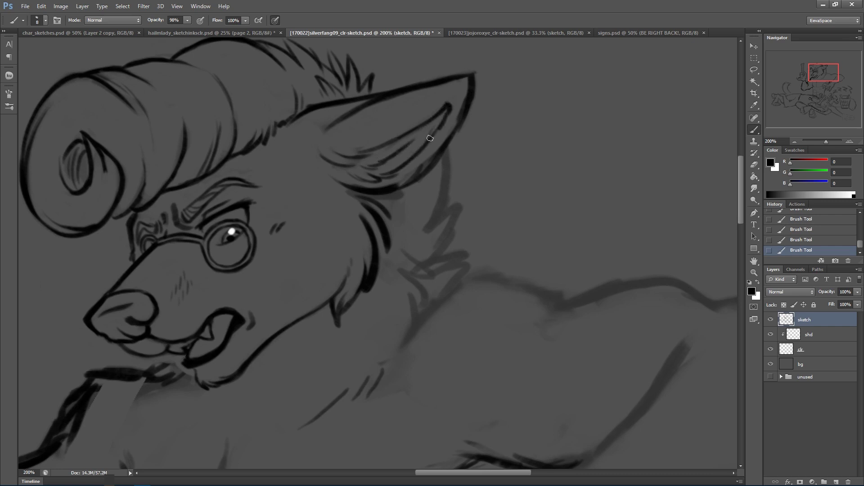
mouse_move(322, 150)
mouse_down()
mouse_move(362, 160)
mouse_move(415, 127)
mouse_up()
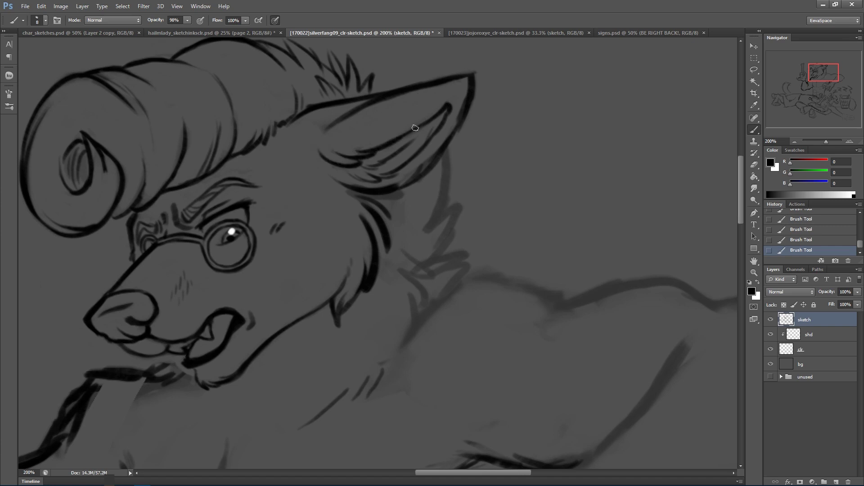
Refine the ear's outer contour, trimming the thick edges and redrawing the tip as a rounded point.
key(e)
mouse_move(326, 104)
mouse_down()
mouse_move(338, 125)
mouse_move(419, 87)
mouse_up()
drag(334, 124, 454, 78)
drag(382, 96, 470, 73)
key(e)
mouse_move(354, 180)
mouse_down()
mouse_move(411, 174)
mouse_move(476, 75)
mouse_up()
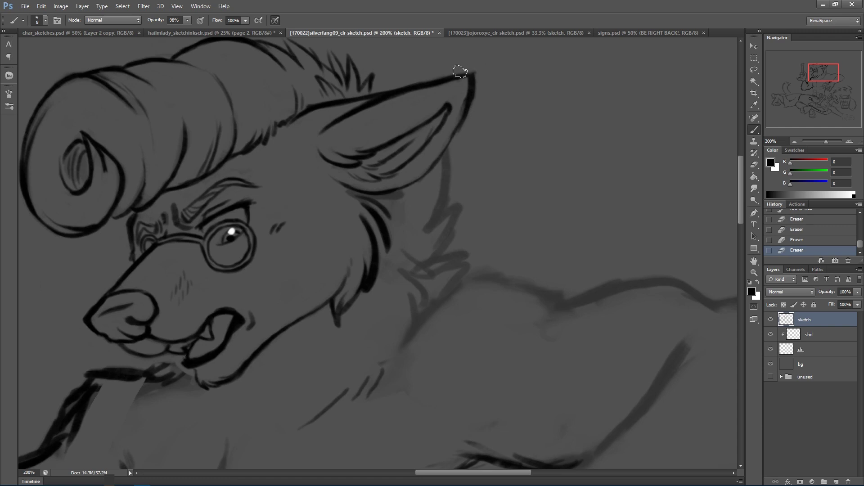
mouse_move(425, 89)
mouse_down()
mouse_move(459, 90)
mouse_move(446, 84)
mouse_move(455, 69)
mouse_move(465, 75)
mouse_move(449, 72)
mouse_move(468, 105)
mouse_move(445, 149)
mouse_up()
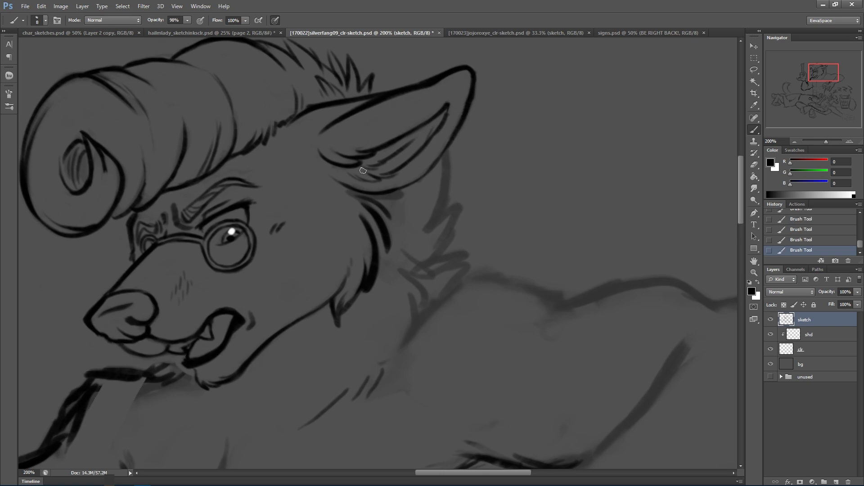
Add fur tufts at the ear's lower base, clean up its rear edge, and save the file.
mouse_move(328, 175)
mouse_down()
mouse_move(342, 199)
mouse_move(357, 195)
mouse_move(332, 166)
mouse_move(316, 172)
mouse_up()
mouse_move(355, 192)
mouse_down()
mouse_move(412, 185)
mouse_move(457, 141)
mouse_move(432, 127)
mouse_move(443, 113)
mouse_up()
mouse_move(456, 112)
mouse_down()
mouse_move(450, 127)
mouse_move(469, 135)
mouse_move(475, 105)
mouse_up()
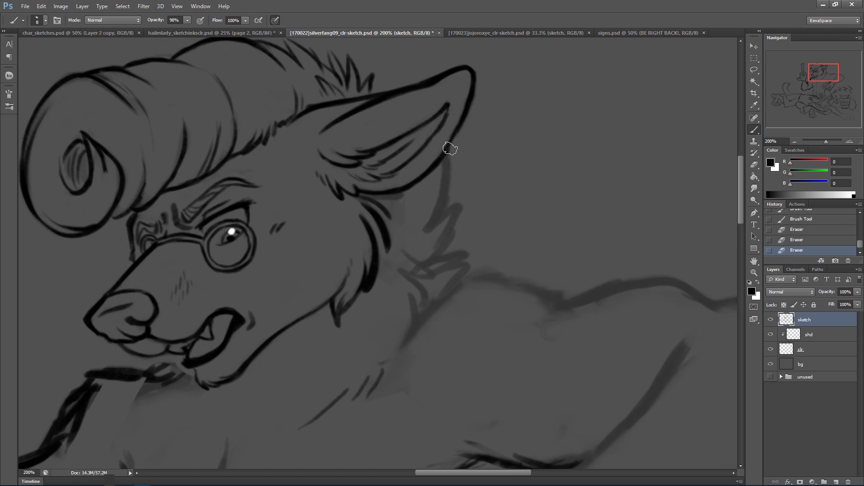
mouse_move(367, 195)
mouse_down()
mouse_move(429, 195)
mouse_move(421, 190)
mouse_move(399, 214)
mouse_up()
key(ctrl+s)
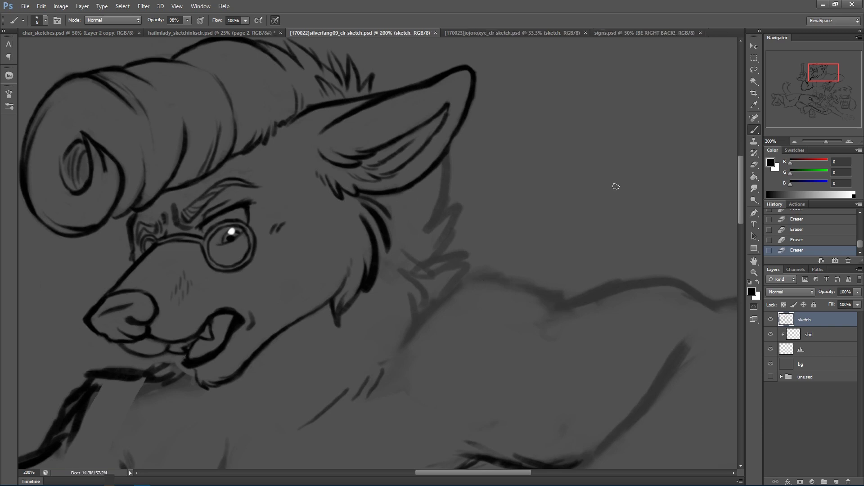
Draw pointed fur tufts down the back of the neck behind the ear and cheek, replacing the rough grey strokes.
drag(493, 322, 504, 262)
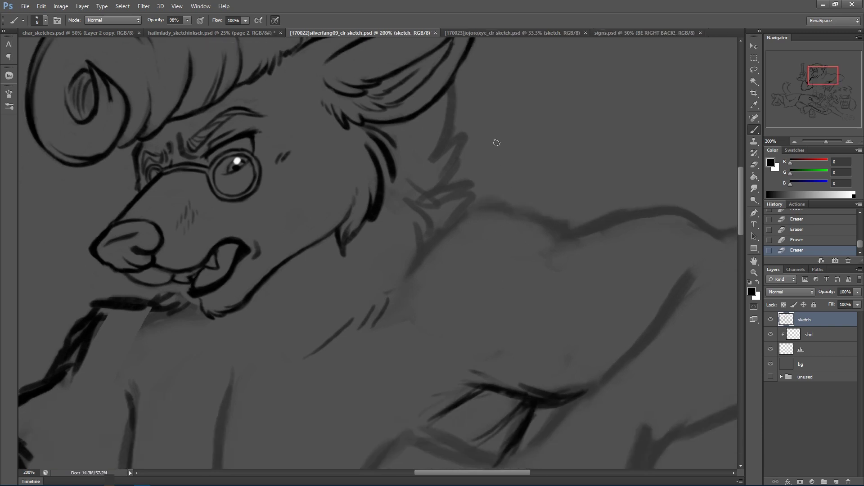
key(ctrl+minus)
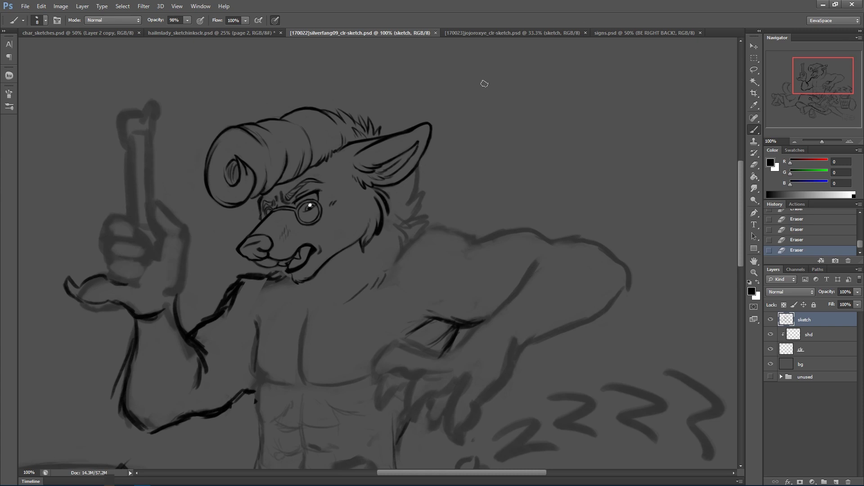
drag(417, 174, 424, 162)
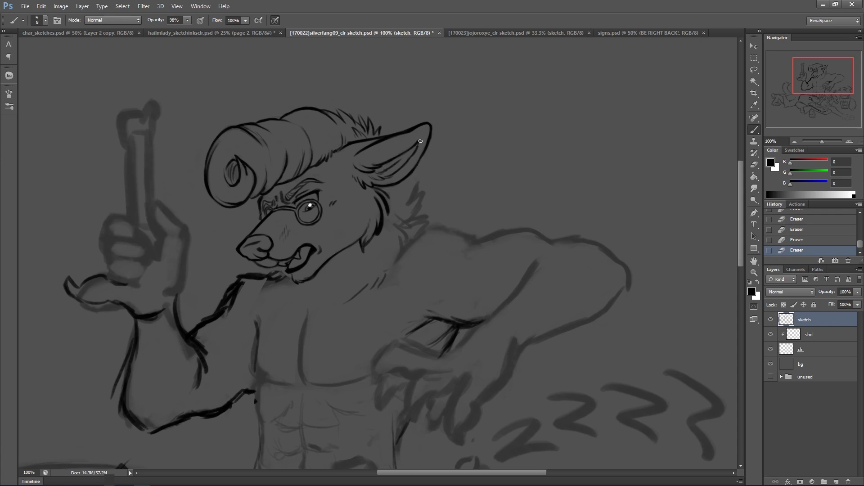
mouse_move(411, 176)
mouse_down()
mouse_move(402, 209)
mouse_move(425, 160)
mouse_move(406, 200)
mouse_move(415, 186)
mouse_up()
mouse_move(416, 194)
mouse_down()
mouse_move(409, 210)
mouse_move(428, 195)
mouse_move(418, 230)
mouse_move(398, 241)
mouse_move(411, 211)
mouse_move(392, 223)
mouse_move(399, 246)
mouse_up()
mouse_move(433, 181)
mouse_down()
mouse_move(414, 221)
mouse_move(431, 219)
mouse_move(409, 213)
mouse_move(400, 226)
mouse_move(405, 209)
mouse_move(405, 237)
mouse_move(399, 215)
mouse_move(418, 227)
mouse_move(408, 241)
mouse_move(424, 232)
mouse_up()
Thin the raised arm's rough upper contour near the shoulder and erase the stray strokes under the chin.
key(space)
mouse_move(553, 274)
mouse_down()
mouse_move(496, 215)
mouse_move(513, 212)
mouse_up()
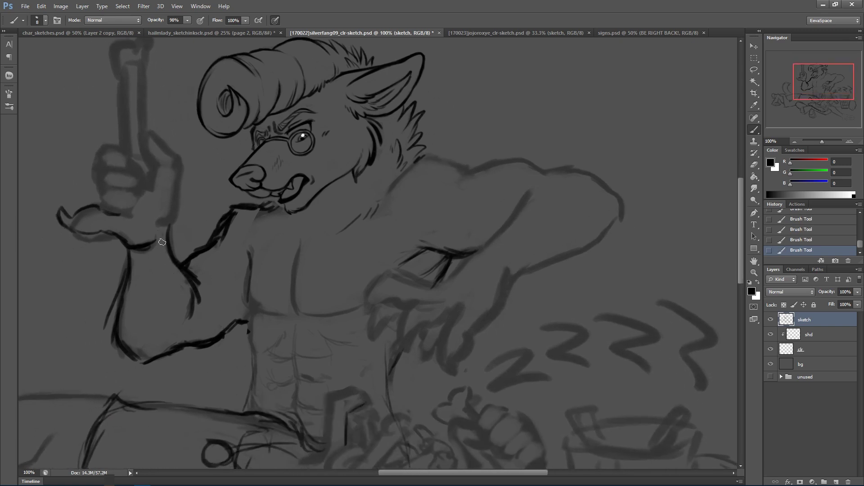
mouse_move(178, 275)
mouse_down()
mouse_move(184, 295)
mouse_move(175, 268)
mouse_move(207, 293)
mouse_move(188, 311)
mouse_up()
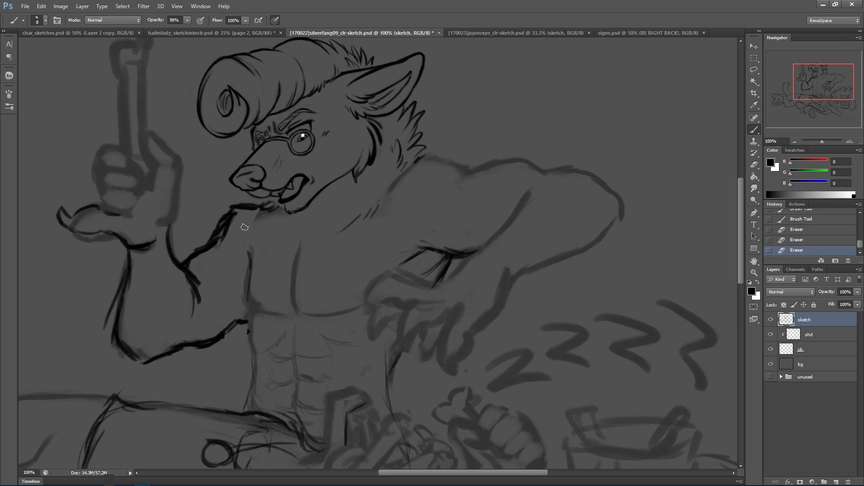
drag(214, 172, 257, 226)
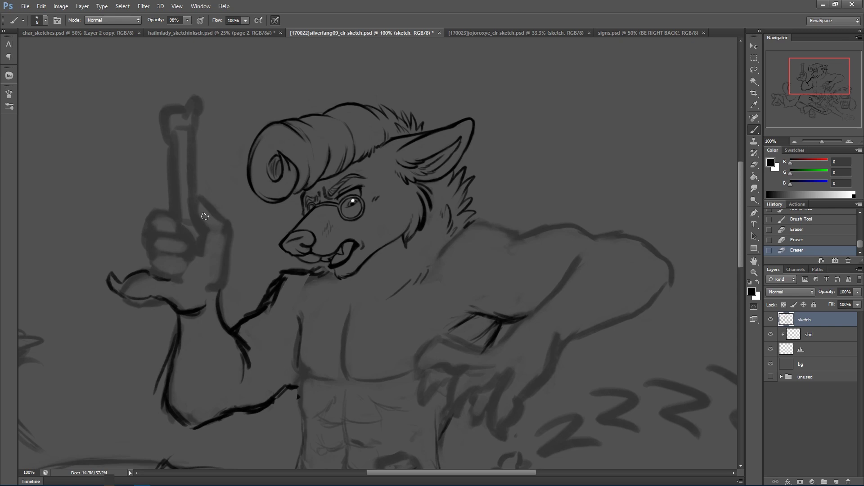
mouse_move(270, 298)
mouse_down()
mouse_move(285, 281)
mouse_move(341, 273)
mouse_move(288, 281)
mouse_move(317, 279)
mouse_move(300, 289)
mouse_move(316, 267)
mouse_move(312, 275)
mouse_move(331, 277)
mouse_up()
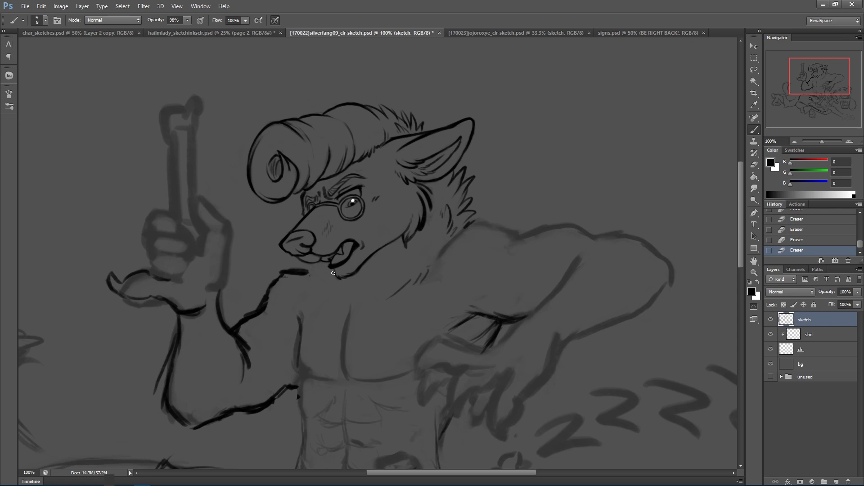
Touch up the chin and lower jaw line beneath the open mouth.
drag(336, 276, 337, 275)
mouse_move(334, 271)
mouse_down()
mouse_move(339, 278)
mouse_move(335, 271)
mouse_up()
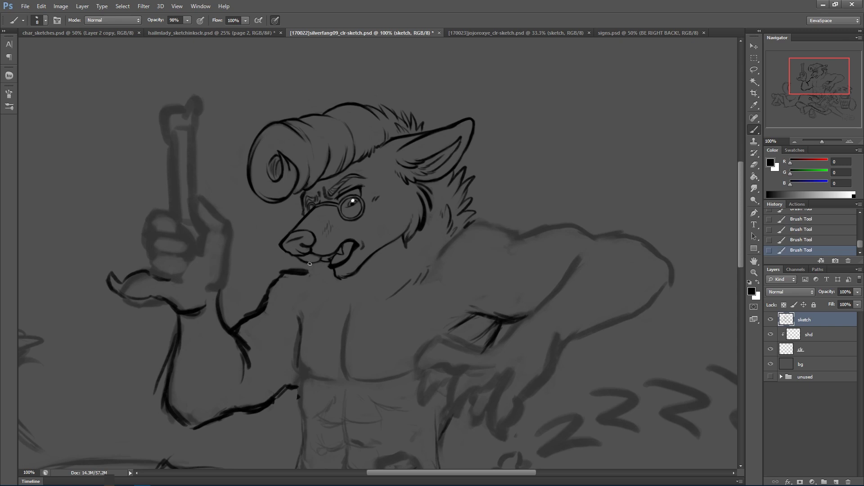
drag(340, 262, 343, 258)
drag(340, 278, 355, 273)
Draw a pointed clump of chest fur hanging below the chin over the upper chest.
drag(400, 266, 362, 238)
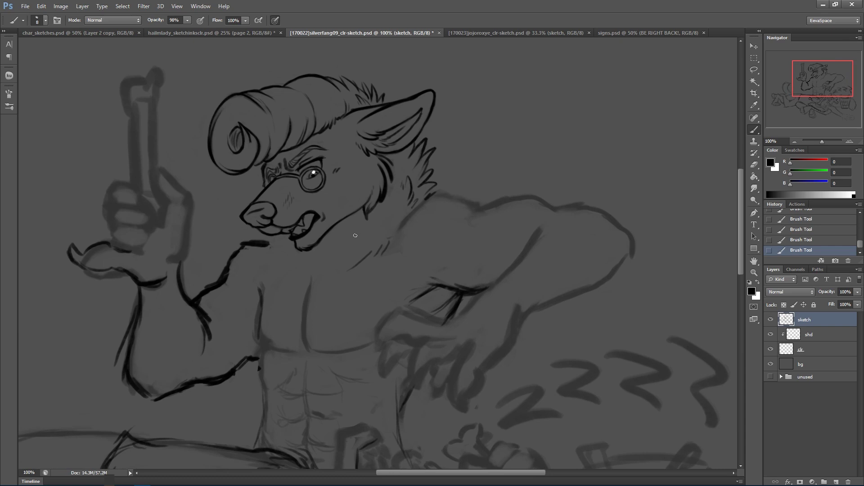
drag(325, 247, 328, 266)
mouse_move(270, 249)
mouse_down()
mouse_move(274, 277)
mouse_move(301, 306)
mouse_move(317, 273)
mouse_move(339, 260)
mouse_up()
mouse_move(312, 302)
mouse_down()
mouse_move(339, 271)
mouse_move(309, 274)
mouse_move(302, 304)
mouse_move(290, 275)
mouse_up()
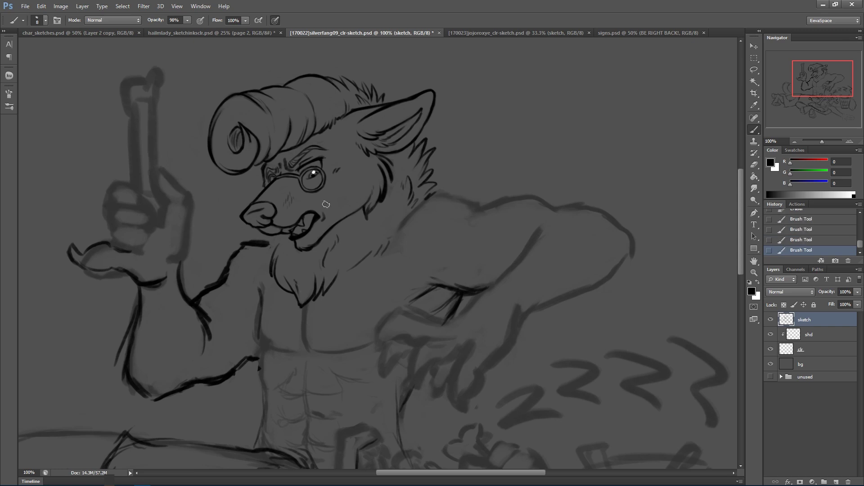
drag(300, 295, 299, 302)
Tidy the tip and strands of the chest fur and erase the rough strokes between it and the shoulder.
key(e)
drag(301, 301, 302, 303)
drag(306, 272, 304, 266)
drag(301, 259, 300, 252)
drag(300, 296, 299, 305)
drag(296, 290, 300, 302)
drag(339, 281, 347, 265)
drag(398, 233, 390, 231)
drag(338, 270, 335, 277)
click(336, 276)
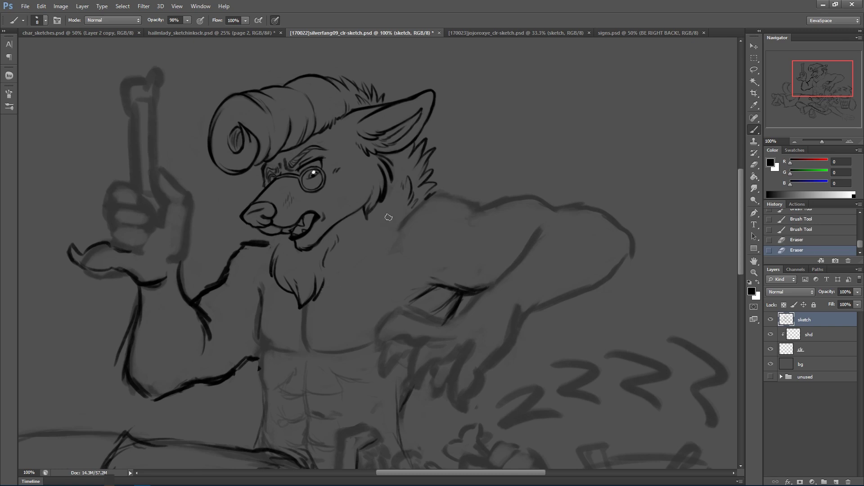
mouse_move(398, 249)
mouse_down()
mouse_move(387, 282)
mouse_move(349, 299)
mouse_move(357, 281)
mouse_move(322, 318)
mouse_up()
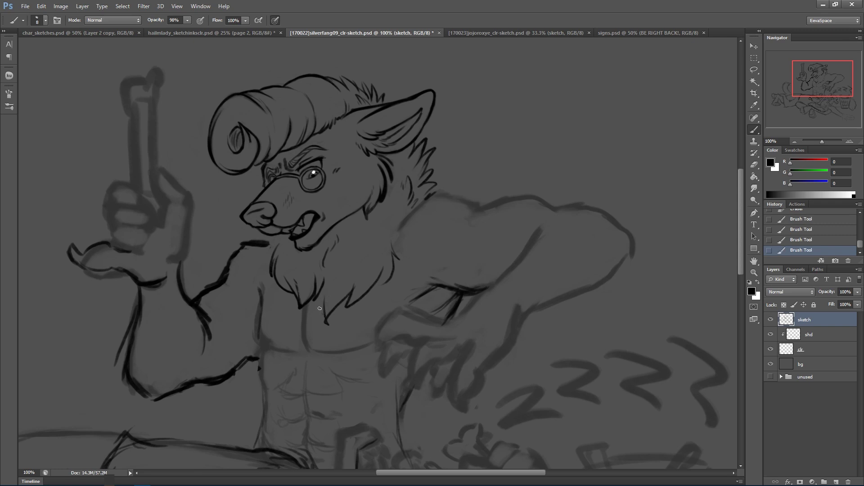
key(ctrl+z)
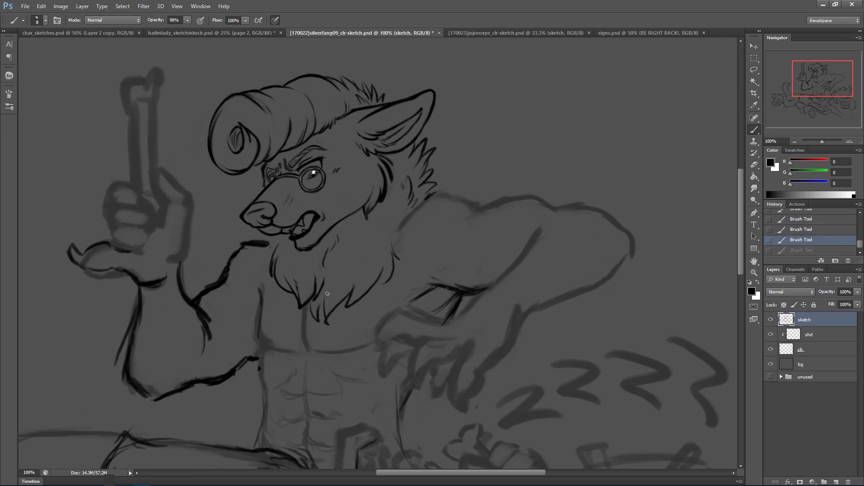
key(ctrl+alt+z)
key(ctrl+alt+z)
Draw smaller fur strands extending the chest ruff toward the far shoulder, undoing unwanted strokes.
drag(323, 291, 321, 309)
drag(333, 268, 328, 304)
mouse_move(355, 257)
mouse_down()
mouse_move(346, 295)
mouse_move(367, 241)
mouse_move(380, 249)
mouse_move(373, 272)
mouse_move(381, 255)
mouse_up()
key(ctrl+alt+z)
key(ctrl+alt+z)
mouse_move(332, 295)
mouse_down()
mouse_move(351, 269)
mouse_move(354, 287)
mouse_move(378, 243)
mouse_up()
key(ctrl+alt+z)
key(ctrl+alt+z)
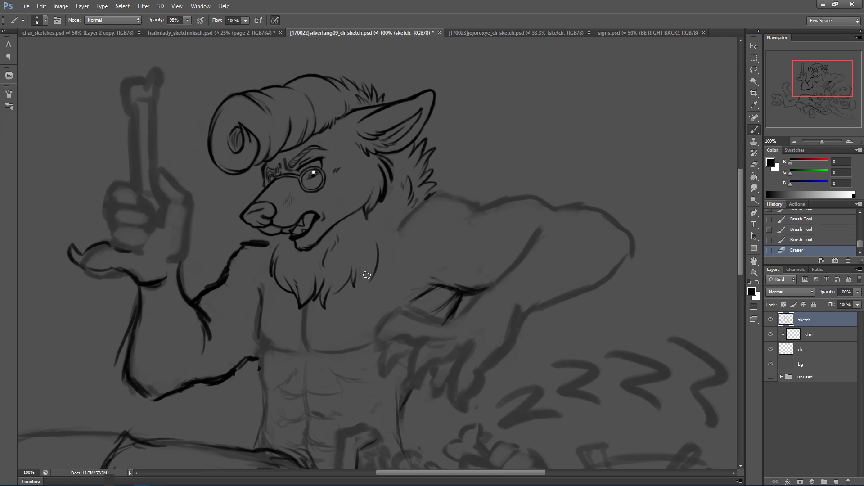
Add fur strands at the ruff's rear edge, ink the neck line up to the nape, and save the file.
mouse_move(382, 259)
mouse_down()
mouse_move(390, 235)
mouse_move(422, 201)
mouse_move(398, 235)
mouse_move(424, 209)
mouse_up()
drag(424, 209, 420, 215)
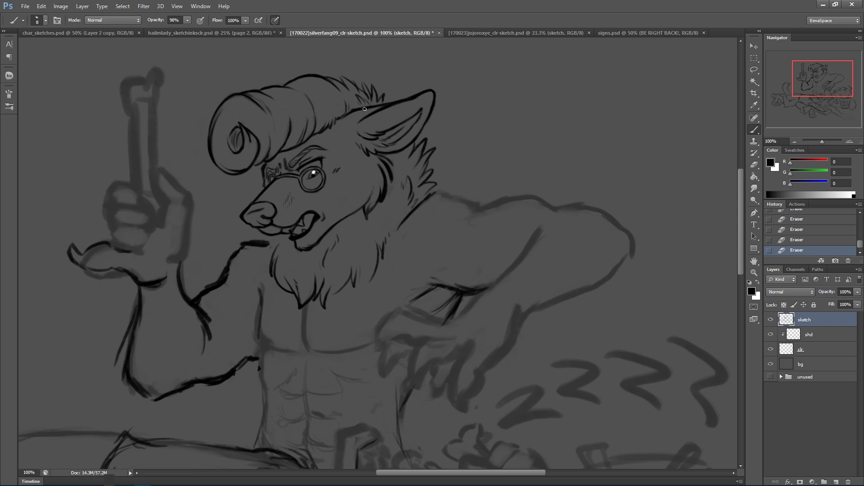
key(ctrl+s)
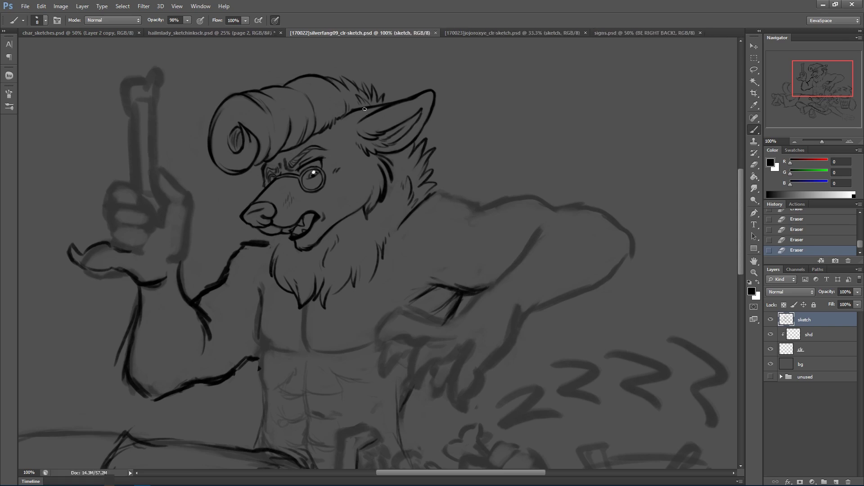
Ink small fur tufts where the nape meets the shoulder, undoing unwanted strokes and cleaning the neck line.
mouse_move(430, 197)
mouse_down()
mouse_move(456, 197)
mouse_move(438, 186)
mouse_move(454, 197)
mouse_up()
key(ctrl+z)
key(ctrl+alt+z)
key(ctrl+alt+z)
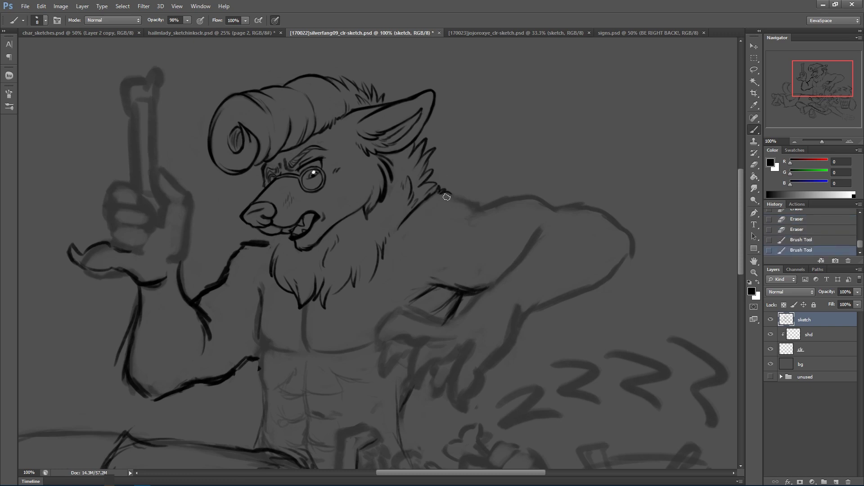
key(e)
mouse_move(418, 220)
mouse_down()
mouse_move(431, 201)
mouse_move(425, 213)
mouse_up()
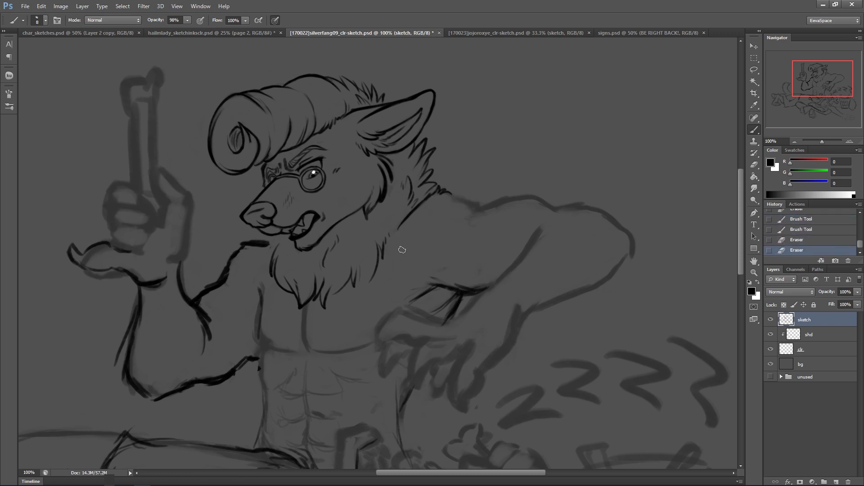
Ink the shoulder line from the nape tufts to the start of the deltoid and save the file.
drag(404, 243, 445, 231)
mouse_move(452, 200)
mouse_down()
mouse_move(469, 215)
mouse_move(461, 215)
mouse_move(486, 218)
mouse_up()
drag(450, 192, 480, 208)
key(ctrl+s)
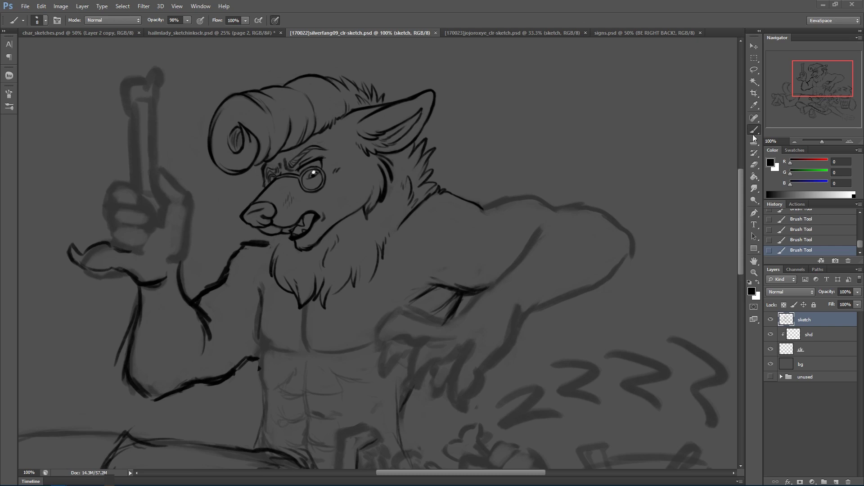
Clean the raised forearm's outer contour down to the elbow and tidy the thumb's outline by erasing rough strokes.
drag(816, 80, 812, 84)
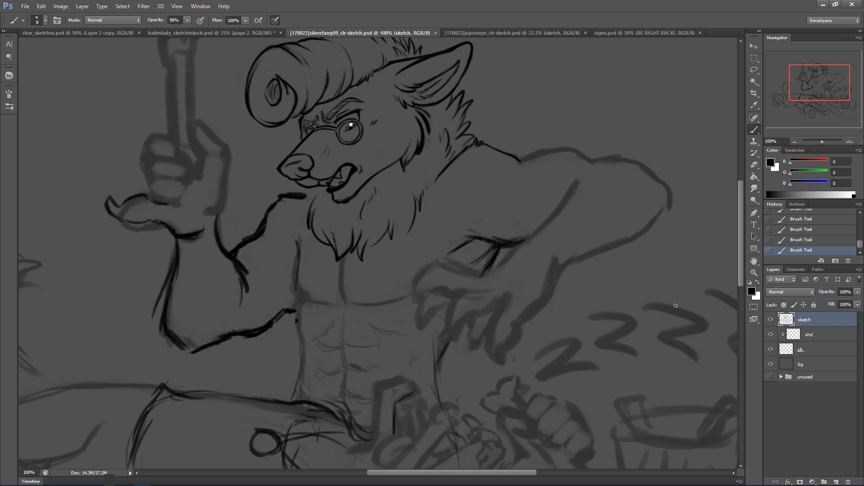
mouse_move(161, 285)
mouse_down()
mouse_move(157, 302)
mouse_move(166, 261)
mouse_move(158, 289)
mouse_up()
mouse_move(180, 261)
mouse_down()
mouse_move(173, 302)
mouse_move(173, 251)
mouse_move(164, 287)
mouse_move(170, 248)
mouse_move(181, 252)
mouse_move(167, 332)
mouse_move(169, 316)
mouse_move(187, 338)
mouse_move(174, 334)
mouse_move(167, 346)
mouse_move(152, 317)
mouse_move(175, 353)
mouse_move(155, 293)
mouse_move(187, 340)
mouse_up()
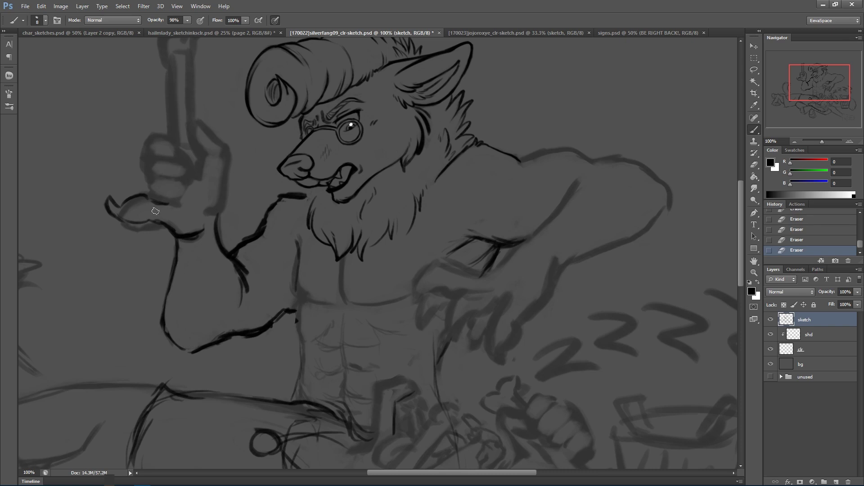
drag(123, 224, 153, 228)
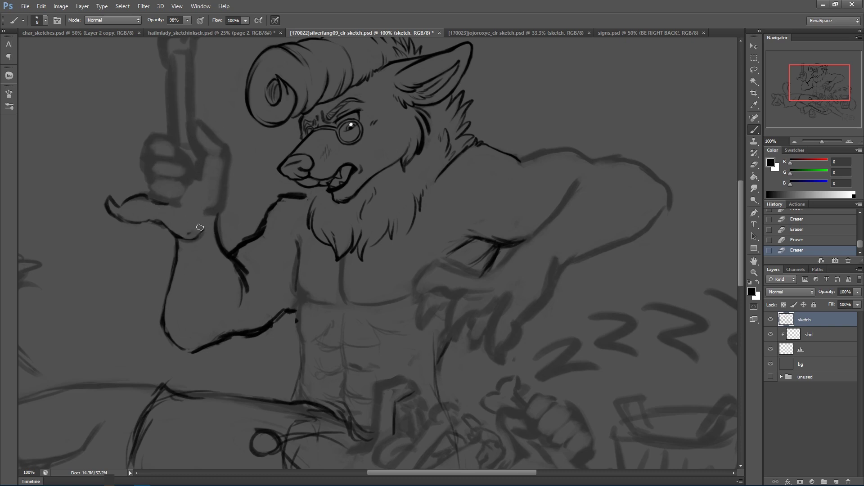
Ink the raised hand's palm edge and its upright finger with a pointed claw beside the bone.
mouse_move(204, 230)
mouse_down()
mouse_move(180, 243)
mouse_move(206, 224)
mouse_up()
mouse_move(211, 219)
mouse_down()
mouse_move(225, 198)
mouse_move(228, 155)
mouse_move(224, 145)
mouse_move(194, 135)
mouse_move(198, 122)
mouse_move(208, 156)
mouse_move(202, 174)
mouse_up()
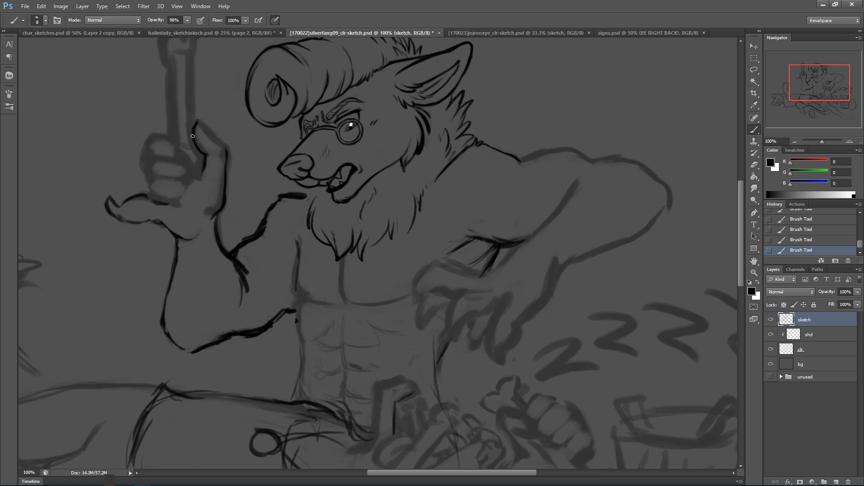
drag(203, 133, 205, 147)
drag(201, 134, 209, 145)
Ink the three curled fingers with claws gripping the bone, undoing the first knuckle strokes.
drag(181, 185, 172, 198)
mouse_move(150, 172)
mouse_down()
mouse_move(181, 163)
mouse_move(189, 179)
mouse_up()
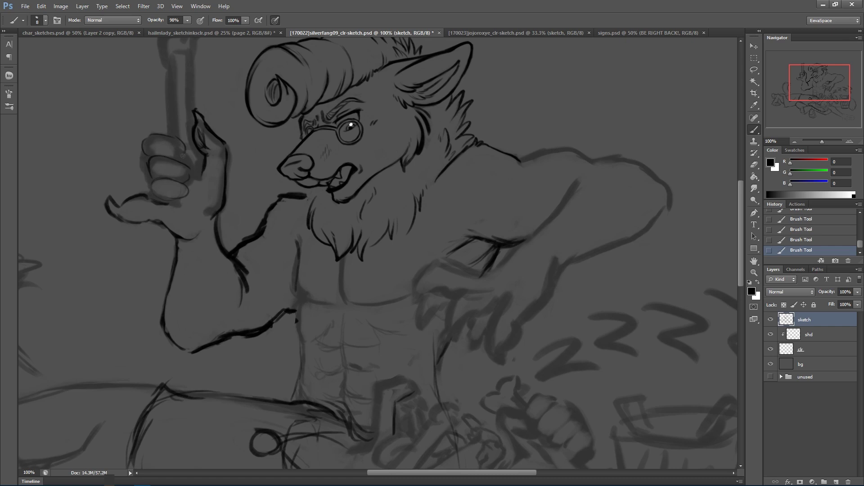
key(ctrl+alt+z)
key(ctrl+alt+z)
mouse_move(179, 160)
mouse_down()
mouse_move(174, 135)
mouse_move(139, 146)
mouse_move(162, 135)
mouse_move(180, 140)
mouse_move(169, 150)
mouse_move(188, 164)
mouse_move(195, 179)
mouse_move(188, 172)
mouse_move(187, 189)
mouse_move(198, 199)
mouse_move(148, 191)
mouse_move(164, 177)
mouse_move(155, 200)
mouse_move(180, 195)
mouse_up()
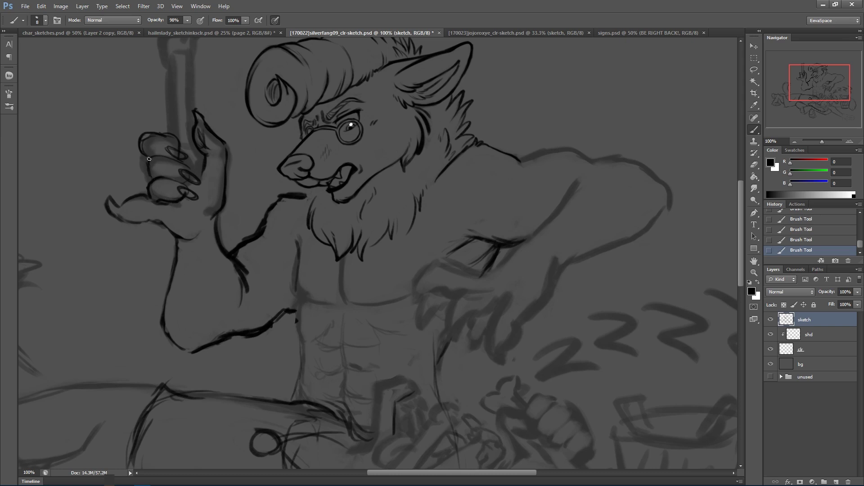
drag(140, 174, 145, 151)
Outline the bone held in the raised hand, including its shaft and knobbed end, and save the file.
drag(250, 138, 250, 211)
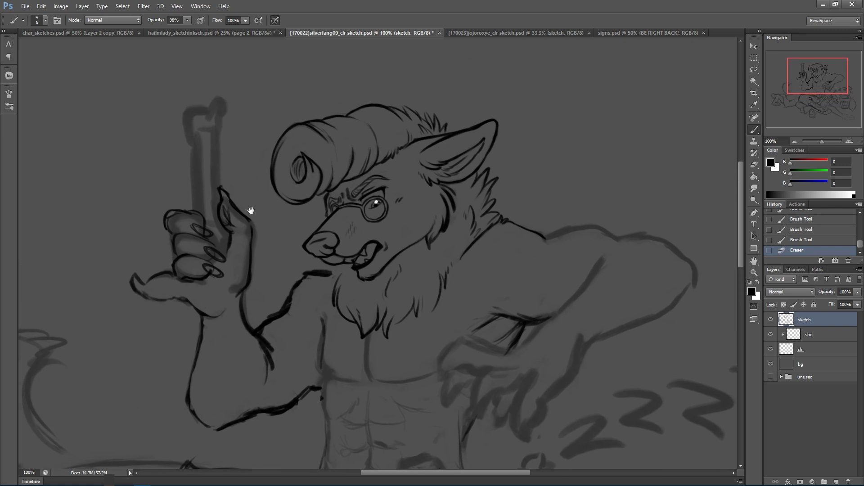
mouse_move(216, 267)
mouse_down()
mouse_move(226, 199)
mouse_move(192, 182)
mouse_move(192, 205)
mouse_move(194, 118)
mouse_move(192, 148)
mouse_move(187, 122)
mouse_move(199, 108)
mouse_move(185, 117)
mouse_move(202, 108)
mouse_up()
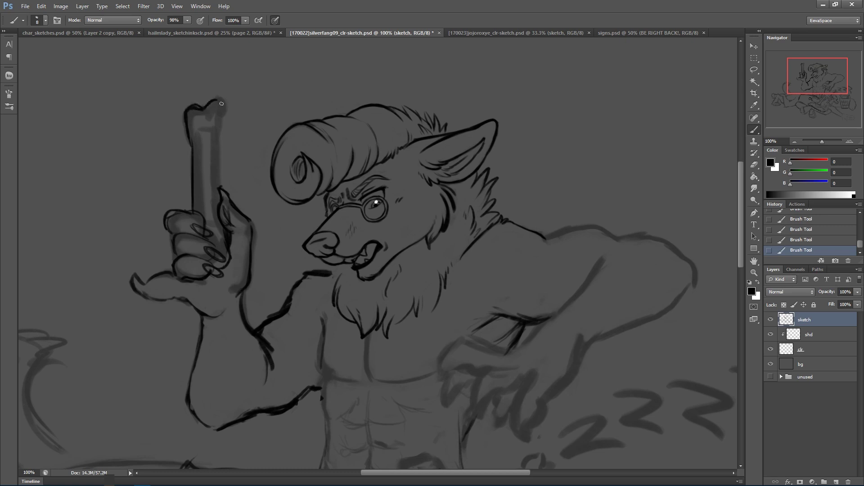
mouse_move(189, 133)
mouse_down()
mouse_move(185, 116)
mouse_move(193, 159)
mouse_up()
drag(217, 132, 216, 189)
key(ctrl+s)
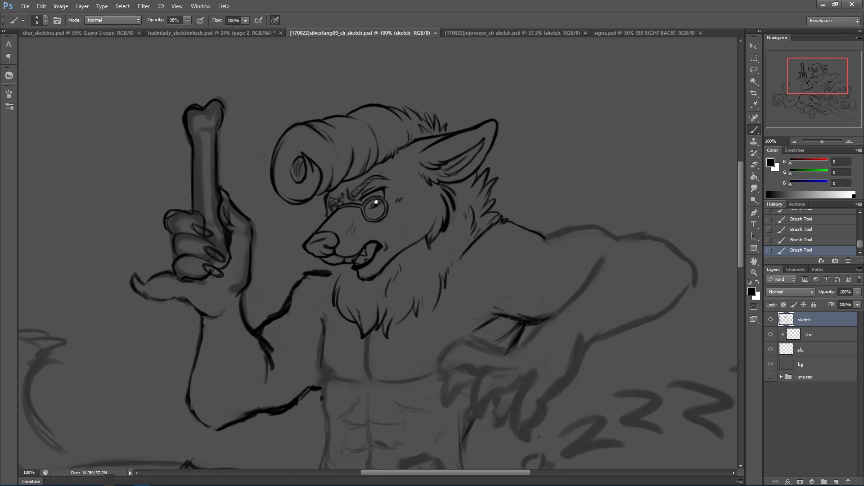
Ink the top contour of the bent arm's deltoid and erase the rough edges along the shoulder line.
key(alt+Tab)
mouse_move(546, 237)
mouse_down()
mouse_move(600, 221)
mouse_move(582, 226)
mouse_move(617, 234)
mouse_up()
key(ctrl+z)
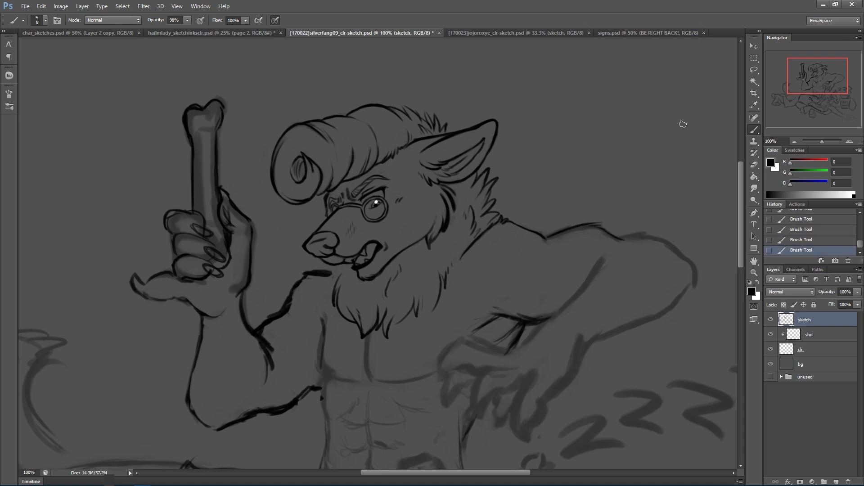
drag(526, 212, 530, 211)
mouse_move(518, 225)
mouse_down()
mouse_move(550, 235)
mouse_move(583, 229)
mouse_move(556, 228)
mouse_move(563, 228)
mouse_up()
drag(565, 227, 590, 219)
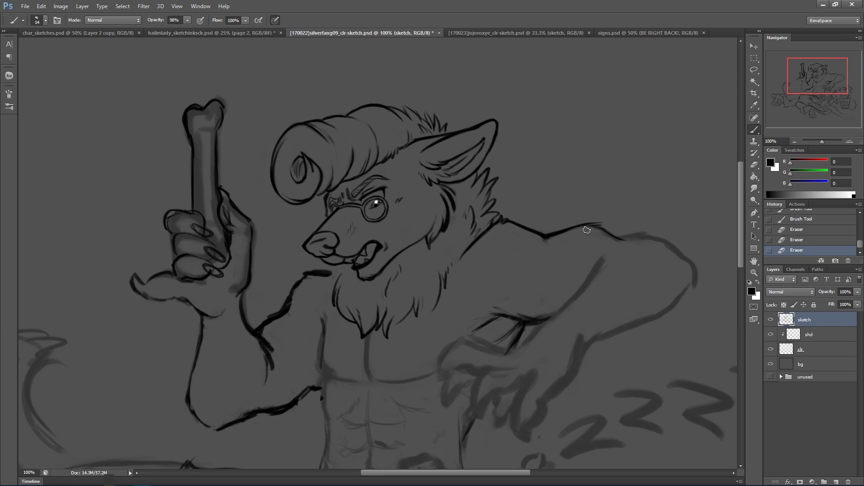
Ink the bent arm's armpit folds, its inner line and the outer upper-arm contour toward the elbow.
mouse_move(501, 303)
mouse_down()
mouse_move(516, 312)
mouse_move(520, 300)
mouse_up()
drag(500, 315, 541, 319)
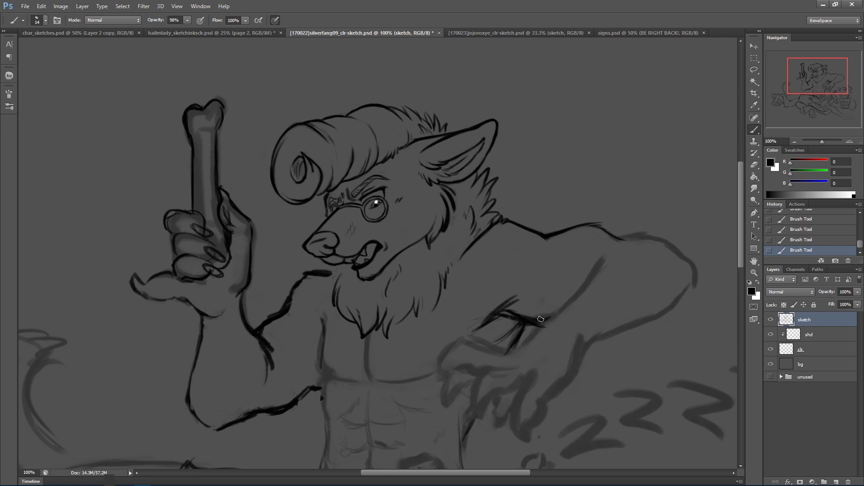
mouse_move(522, 348)
mouse_down()
mouse_move(613, 253)
mouse_move(660, 237)
mouse_move(692, 264)
mouse_move(680, 302)
mouse_up()
mouse_move(702, 271)
mouse_down()
mouse_move(678, 294)
mouse_move(685, 277)
mouse_move(691, 294)
mouse_move(696, 269)
mouse_up()
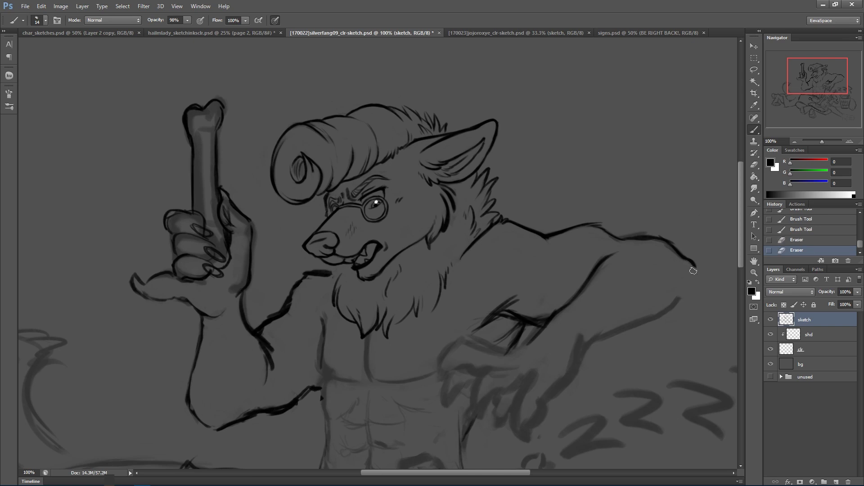
Add fur strokes at the bent elbow and ink the underside of the forearm down to the wrist.
drag(686, 256, 698, 279)
mouse_move(693, 267)
mouse_down()
mouse_move(691, 291)
mouse_move(661, 315)
mouse_up()
mouse_move(664, 312)
mouse_down()
mouse_move(582, 349)
mouse_move(578, 361)
mouse_up()
Erase the raised arm's heavy upper-arm line and clean and re-ink the hand's outer contour beside the bone.
mouse_move(574, 282)
mouse_down()
mouse_move(581, 212)
mouse_move(557, 166)
mouse_up()
drag(295, 215, 289, 239)
mouse_move(290, 206)
mouse_down()
mouse_move(295, 232)
mouse_move(295, 193)
mouse_move(307, 226)
mouse_move(306, 200)
mouse_move(325, 211)
mouse_move(324, 192)
mouse_move(334, 198)
mouse_move(292, 172)
mouse_move(303, 217)
mouse_move(284, 247)
mouse_move(281, 223)
mouse_move(261, 253)
mouse_move(252, 213)
mouse_up()
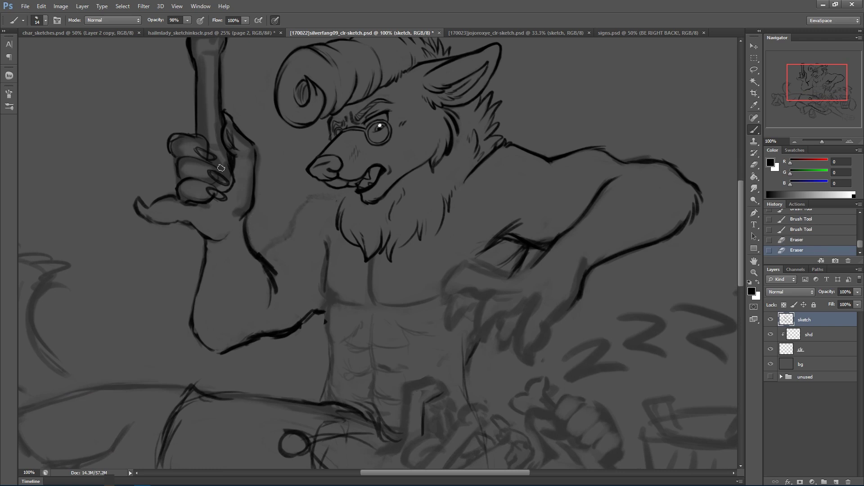
mouse_move(250, 177)
mouse_down()
mouse_move(249, 149)
mouse_move(245, 156)
mouse_up()
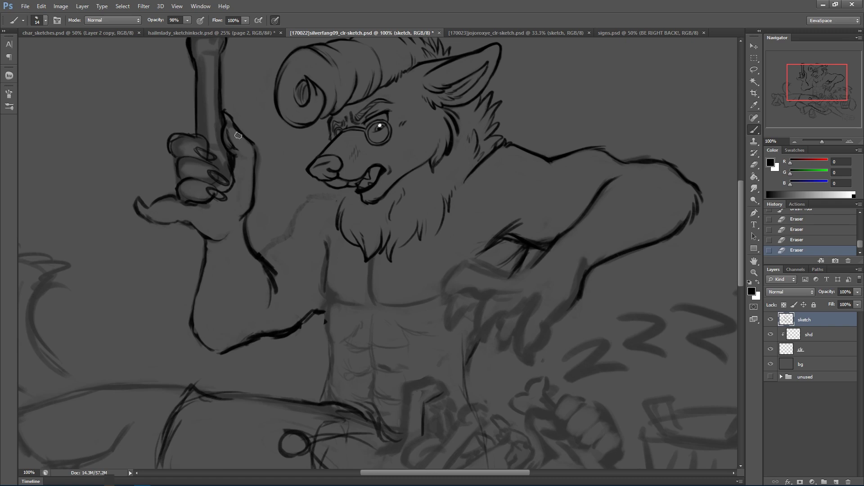
mouse_move(238, 135)
mouse_down()
mouse_move(228, 110)
mouse_move(228, 149)
mouse_move(220, 99)
mouse_move(227, 131)
mouse_move(230, 120)
mouse_move(252, 143)
mouse_move(256, 194)
mouse_up()
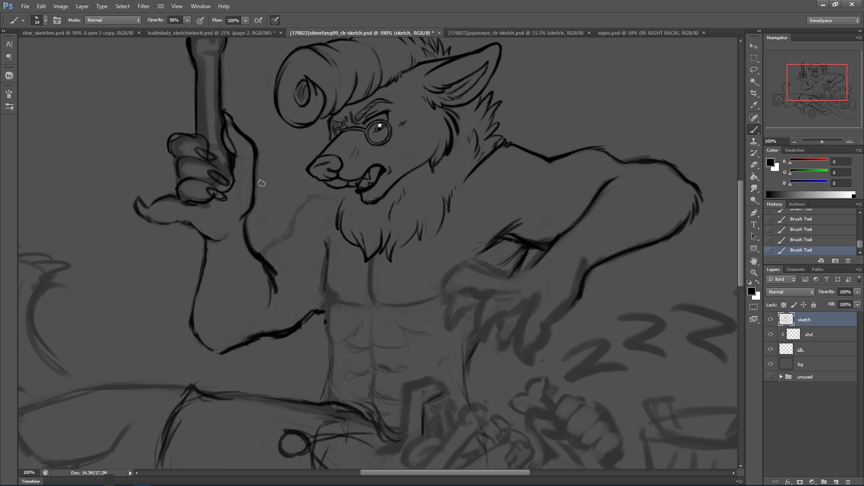
Erase the grey sketch shading inside the bone and re-ink its edge down to the grip.
mouse_move(204, 81)
mouse_down()
mouse_move(201, 128)
mouse_move(200, 56)
mouse_move(205, 67)
mouse_up()
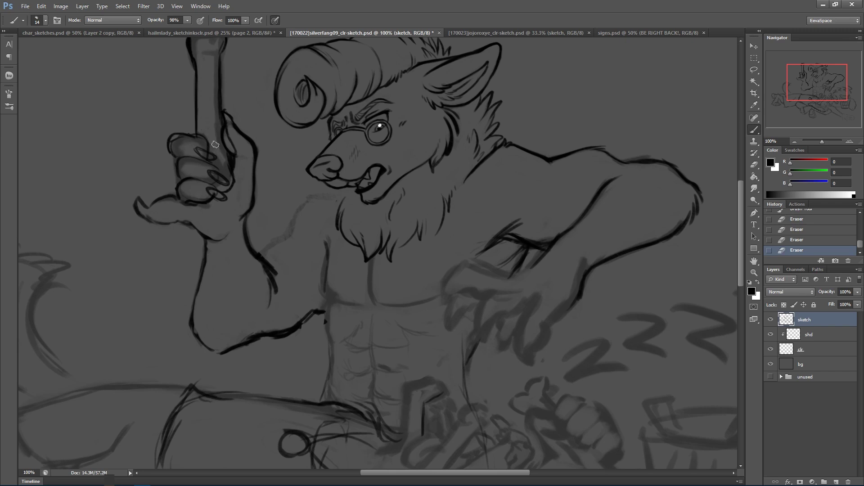
mouse_move(214, 122)
mouse_down()
mouse_move(215, 59)
mouse_move(223, 141)
mouse_up()
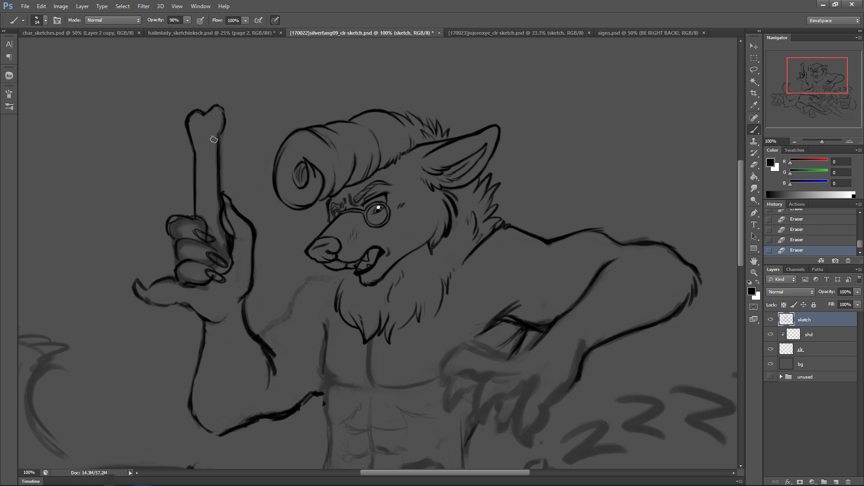
mouse_move(219, 143)
mouse_down()
mouse_move(218, 106)
mouse_move(185, 124)
mouse_move(194, 168)
mouse_up()
drag(221, 216, 227, 252)
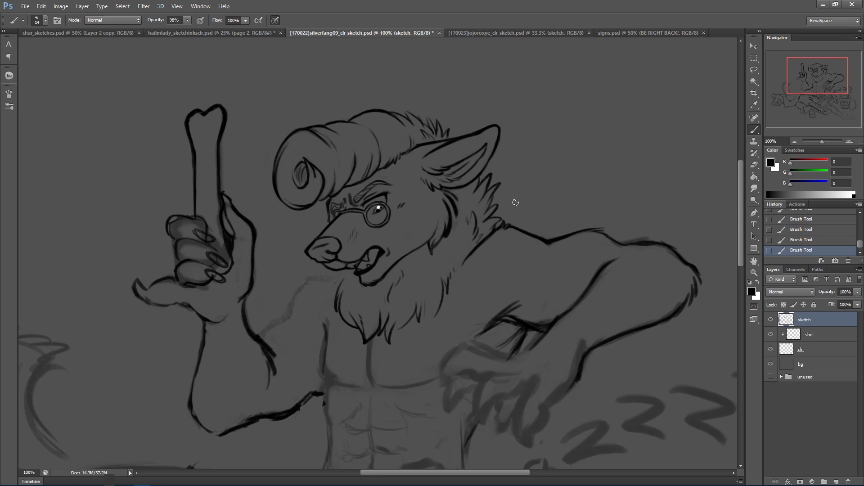
drag(224, 226, 221, 217)
Clear the rough shading from the curled fingers and draw paw pads on the palm and thumb.
mouse_move(225, 255)
mouse_down()
mouse_move(218, 239)
mouse_move(171, 228)
mouse_move(185, 223)
mouse_move(185, 247)
mouse_move(200, 257)
mouse_move(198, 245)
mouse_move(172, 262)
mouse_up()
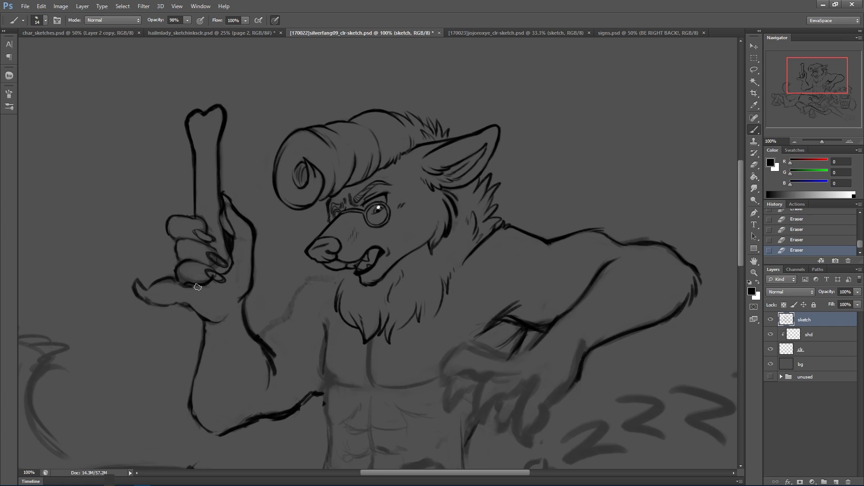
drag(167, 283, 196, 281)
mouse_move(174, 281)
mouse_down()
mouse_move(209, 283)
mouse_move(206, 304)
mouse_move(229, 301)
mouse_move(229, 273)
mouse_move(240, 289)
mouse_up()
drag(156, 295, 169, 289)
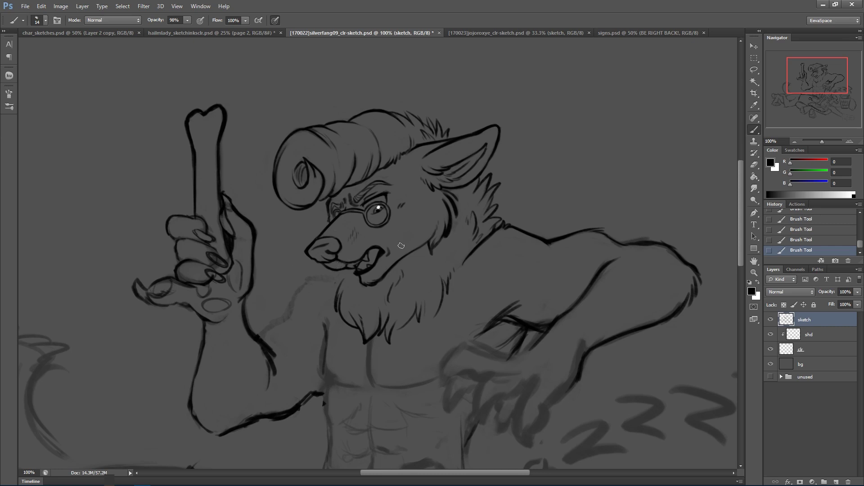
Thicken the chest fur's lower outline and its pointed tufts.
drag(340, 300, 360, 345)
mouse_move(402, 328)
mouse_down()
mouse_move(416, 310)
mouse_move(417, 318)
mouse_up()
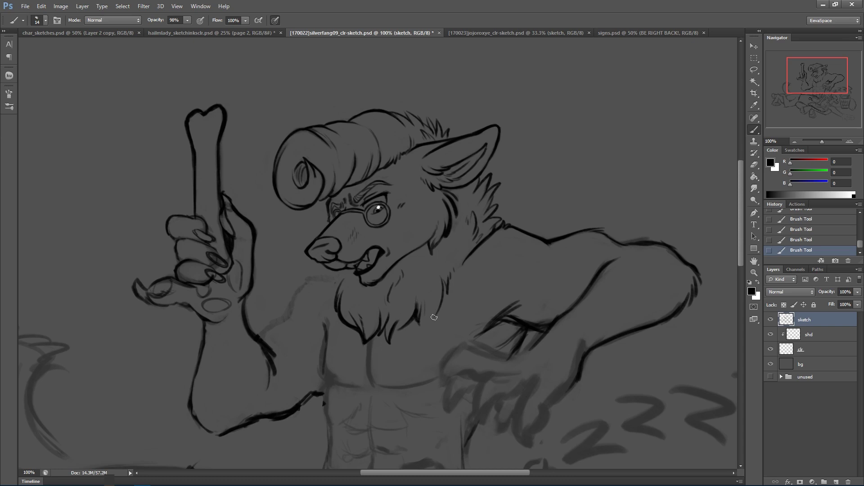
drag(491, 280, 477, 253)
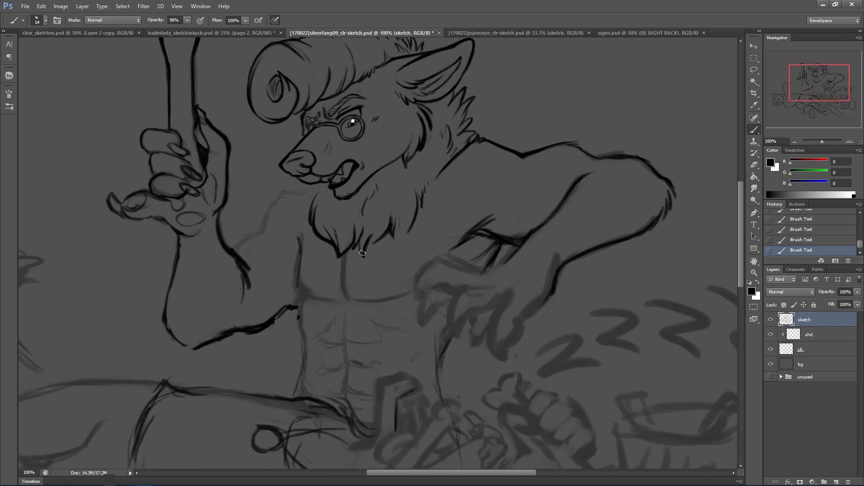
Ink the chest's center line and the lower and side contours of the pectorals, undoing unwanted side strokes.
mouse_move(350, 292)
mouse_down()
mouse_move(348, 258)
mouse_move(351, 288)
mouse_move(344, 293)
mouse_move(354, 291)
mouse_move(377, 240)
mouse_move(371, 262)
mouse_move(342, 271)
mouse_move(344, 295)
mouse_up()
mouse_move(342, 288)
mouse_down()
mouse_move(349, 302)
mouse_move(407, 296)
mouse_up()
mouse_move(301, 262)
mouse_down()
mouse_move(295, 244)
mouse_move(306, 299)
mouse_move(301, 227)
mouse_move(295, 268)
mouse_up()
drag(301, 234, 297, 288)
key(ctrl+alt+z)
key(ctrl+alt+z)
key(ctrl+alt+z)
mouse_move(300, 244)
mouse_down()
mouse_move(296, 288)
mouse_move(298, 268)
mouse_move(304, 299)
mouse_move(330, 296)
mouse_up()
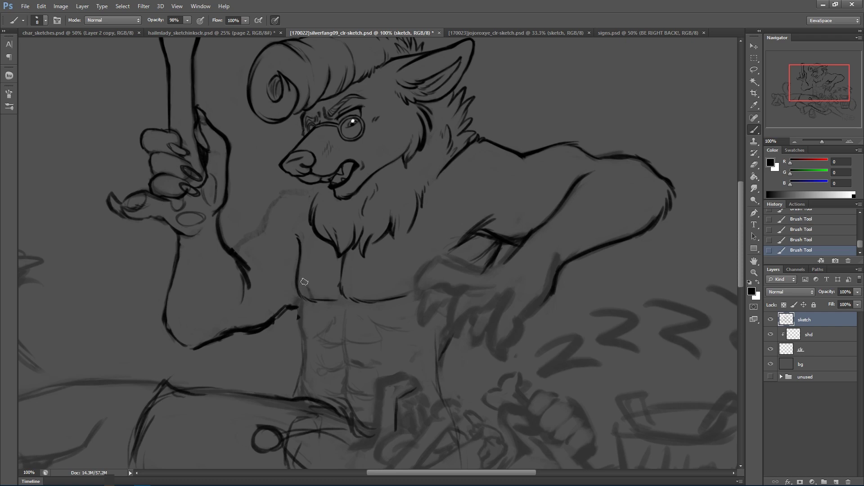
Refine the torso's side contour from the chest down to the ribs and erase the rough line around it.
drag(304, 240, 303, 236)
drag(295, 271, 297, 253)
mouse_move(291, 299)
mouse_down()
mouse_move(355, 302)
mouse_move(414, 221)
mouse_move(412, 204)
mouse_move(306, 332)
mouse_move(304, 321)
mouse_move(311, 337)
mouse_move(300, 245)
mouse_up()
drag(561, 339, 541, 298)
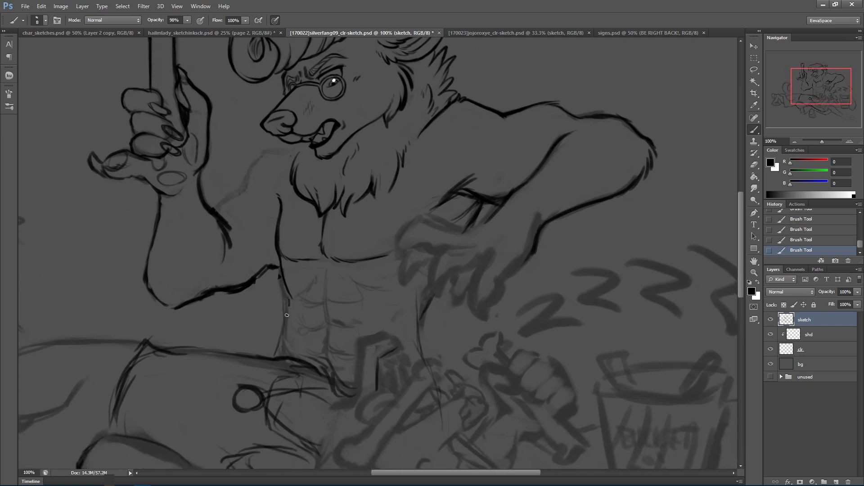
mouse_move(282, 303)
mouse_down()
mouse_move(285, 265)
mouse_move(297, 295)
mouse_move(282, 297)
mouse_move(285, 320)
mouse_up()
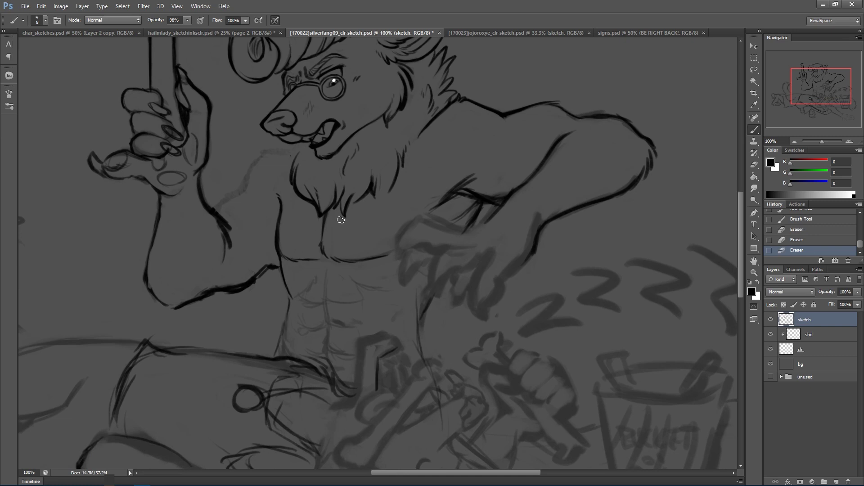
Ink the raised arm's shoulder line from below the jaw down to the elbow crease, erasing overlaps at the muzzle.
mouse_move(484, 230)
mouse_down()
mouse_move(507, 282)
mouse_move(537, 294)
mouse_up()
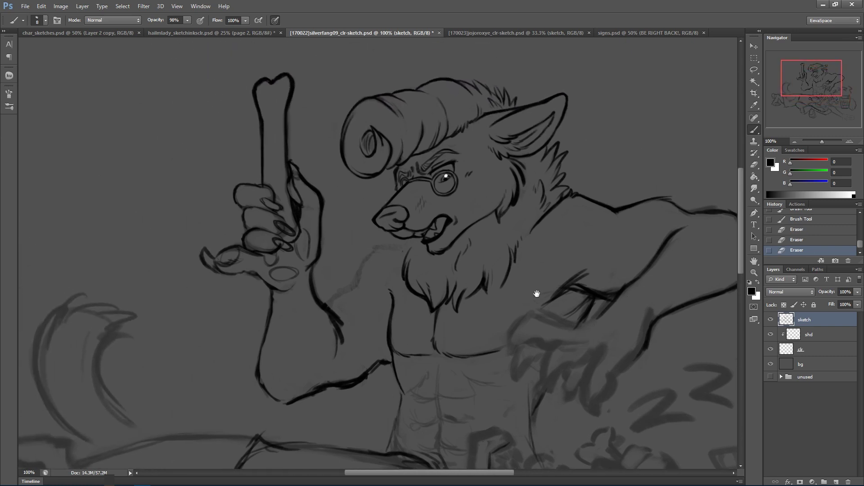
click(415, 238)
mouse_move(416, 237)
mouse_down()
mouse_move(393, 251)
mouse_move(396, 193)
mouse_move(398, 248)
mouse_move(384, 242)
mouse_move(363, 266)
mouse_up()
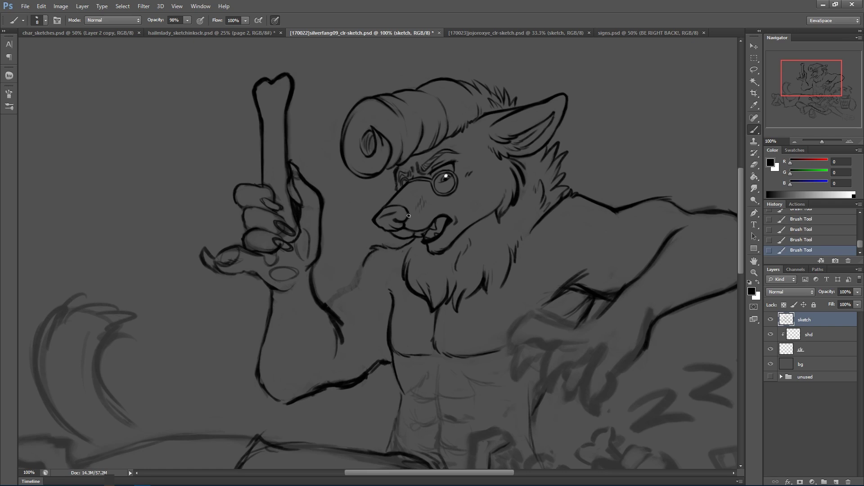
key(e)
drag(418, 238, 415, 240)
mouse_move(417, 238)
mouse_down()
mouse_move(423, 208)
mouse_move(415, 208)
mouse_move(423, 235)
mouse_up()
drag(416, 236, 405, 238)
drag(365, 259, 360, 285)
drag(360, 272, 359, 283)
drag(371, 254, 361, 272)
mouse_move(361, 264)
mouse_down()
mouse_move(359, 290)
mouse_move(366, 266)
mouse_move(357, 287)
mouse_move(362, 268)
mouse_move(334, 299)
mouse_move(357, 273)
mouse_up()
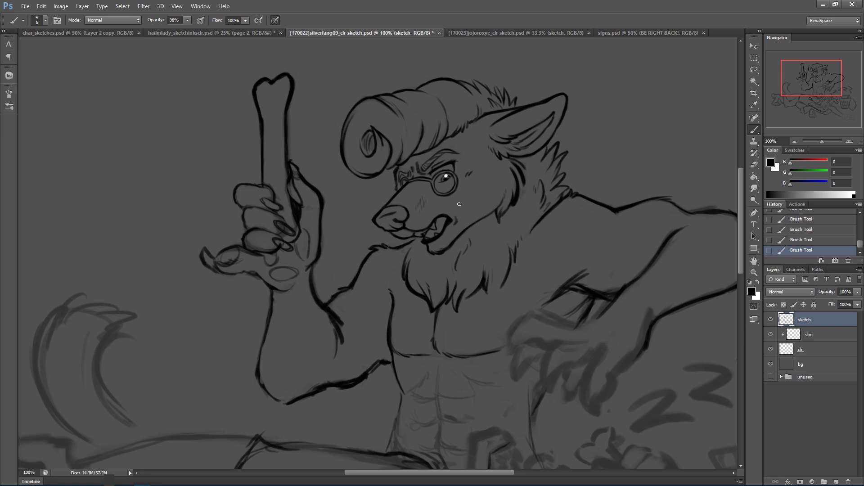
Erase leftover sketch marks around the raised arm's shoulder and inner elbow, and save the file.
mouse_move(405, 253)
mouse_down()
mouse_move(401, 247)
mouse_move(386, 271)
mouse_move(388, 258)
mouse_up()
drag(332, 323, 323, 314)
drag(326, 317, 323, 315)
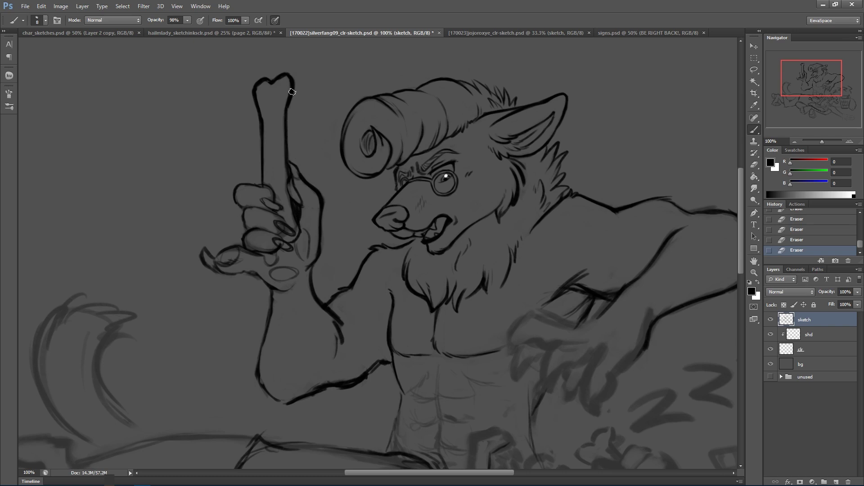
key(ctrl+s)
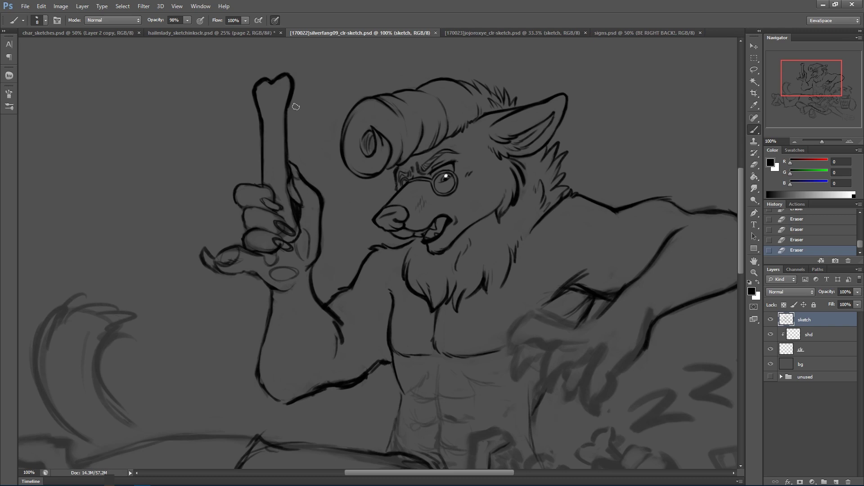
Clean the folds at the bent arm's armpit and ink the upper edge of the hand resting at the hip.
drag(543, 303, 559, 289)
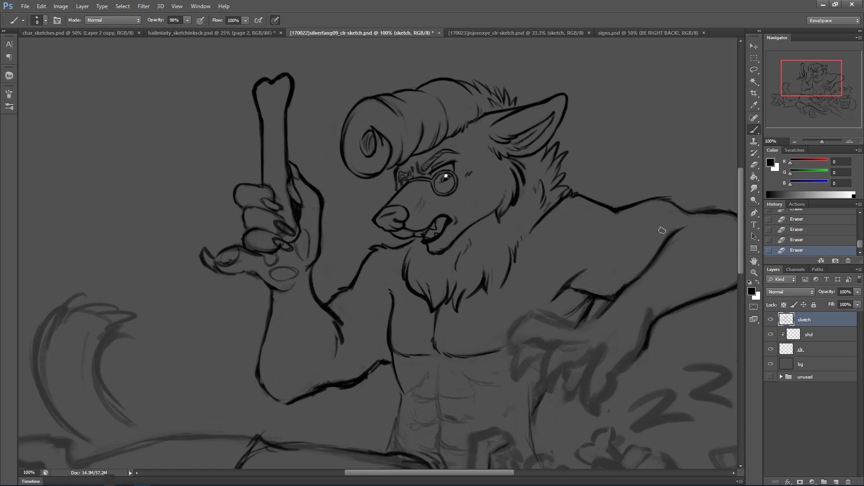
mouse_move(611, 327)
mouse_down()
mouse_move(593, 296)
mouse_move(563, 299)
mouse_move(584, 337)
mouse_up()
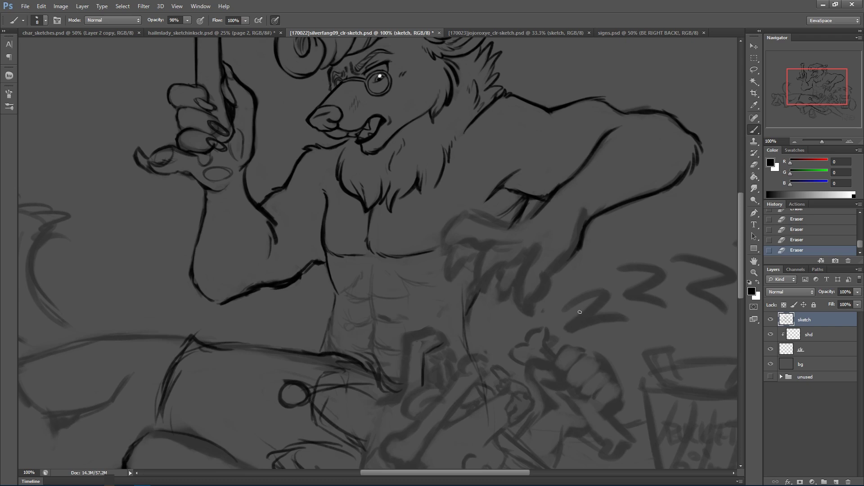
drag(528, 219, 502, 228)
drag(519, 224, 490, 218)
Ink the hip hand's clawed fingers, knuckles and back up to the wrist.
mouse_move(536, 252)
mouse_down()
mouse_move(516, 274)
mouse_move(516, 313)
mouse_up()
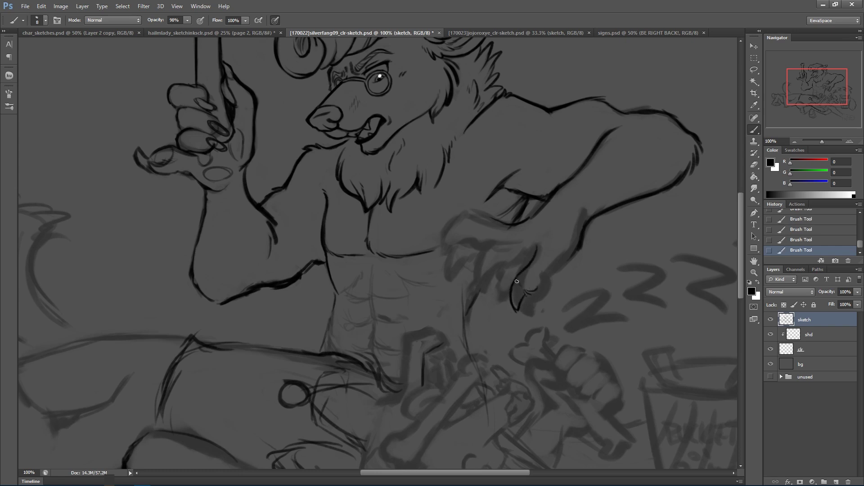
drag(528, 299, 574, 254)
mouse_move(478, 264)
mouse_down()
mouse_move(480, 296)
mouse_move(485, 275)
mouse_move(482, 286)
mouse_move(532, 259)
mouse_move(520, 261)
mouse_move(530, 260)
mouse_move(506, 232)
mouse_move(477, 268)
mouse_move(482, 255)
mouse_move(546, 221)
mouse_up()
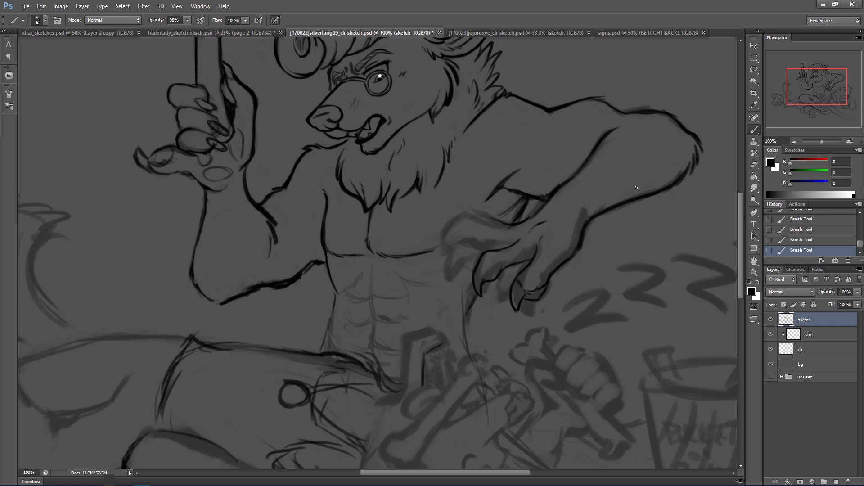
Clean the bent forearm's edges, re-ink the junction of upper arm and armpit fold, and save the file.
mouse_move(583, 202)
mouse_down()
mouse_move(574, 233)
mouse_move(591, 205)
mouse_move(631, 188)
mouse_move(609, 214)
mouse_up()
mouse_move(677, 195)
mouse_down()
mouse_move(650, 200)
mouse_move(638, 188)
mouse_up()
drag(686, 156, 656, 185)
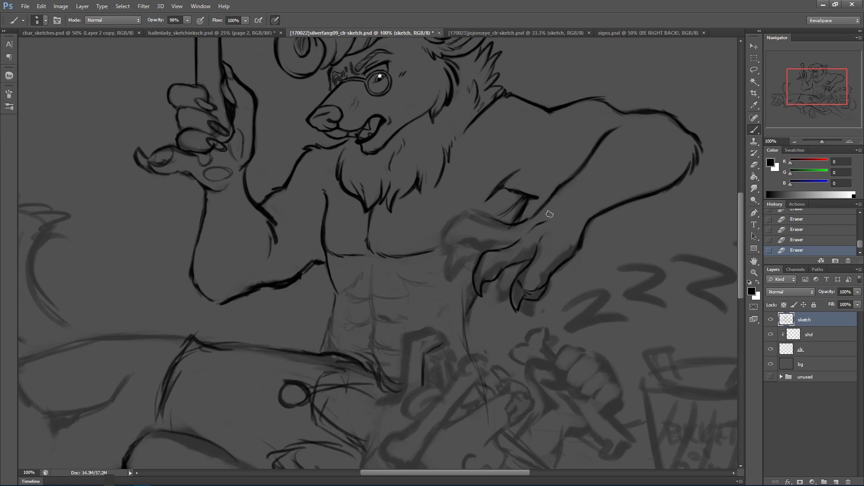
drag(540, 196, 550, 195)
drag(542, 200, 583, 169)
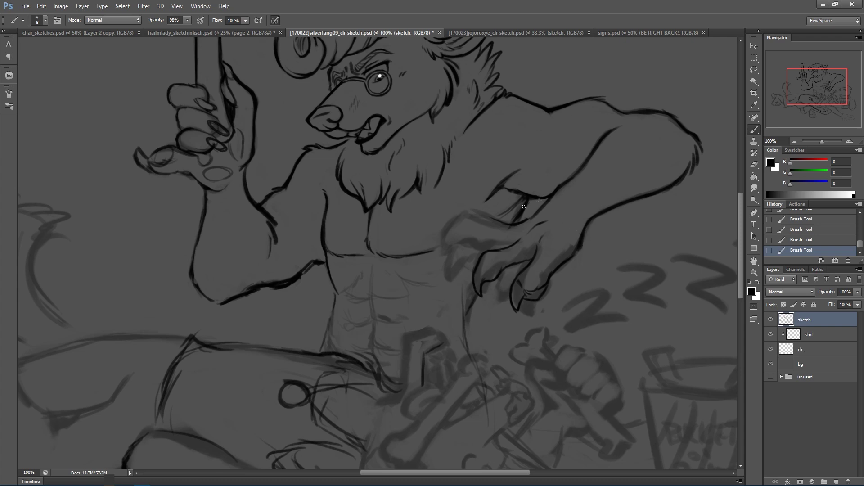
key(ctrl+s)
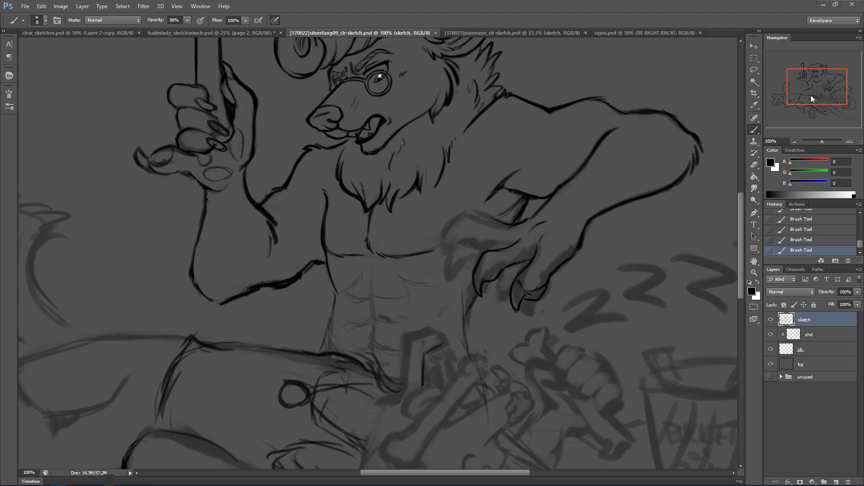
Ink the outermost clawed finger of the hand resting at the hip, redoing its first strokes.
mouse_move(452, 223)
mouse_down()
mouse_move(442, 252)
mouse_move(454, 240)
mouse_up()
mouse_move(450, 245)
mouse_down()
mouse_move(466, 229)
mouse_move(445, 247)
mouse_up()
key(ctrl+alt+z)
key(ctrl+alt+z)
key(ctrl+alt+z)
key(ctrl+alt+z)
key(ctrl+shift+z)
drag(493, 240, 509, 244)
drag(449, 227, 481, 213)
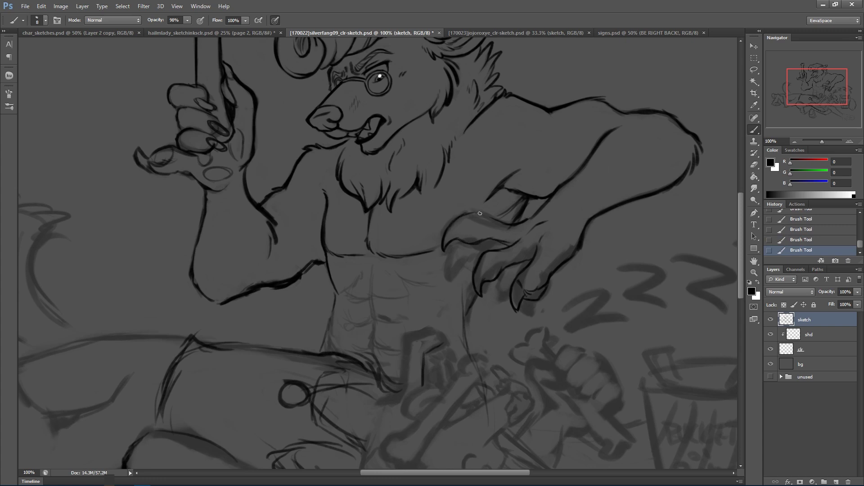
Ink the second clawed finger of the hip hand and erase rough marks around the lower claws and outer hand edge.
mouse_move(452, 255)
mouse_down()
mouse_move(455, 277)
mouse_move(479, 257)
mouse_move(466, 242)
mouse_up()
drag(440, 252, 441, 247)
mouse_move(441, 240)
mouse_down()
mouse_move(451, 215)
mouse_move(458, 227)
mouse_move(470, 207)
mouse_move(470, 222)
mouse_move(490, 222)
mouse_up()
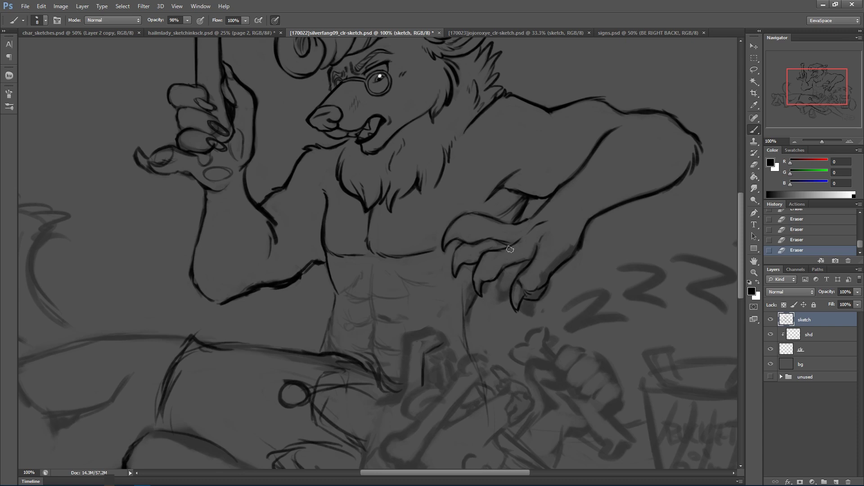
mouse_move(502, 273)
mouse_down()
mouse_move(499, 296)
mouse_move(512, 247)
mouse_move(505, 284)
mouse_up()
key(ctrl+alt+z)
key(ctrl+alt+z)
key(e)
drag(504, 289, 522, 309)
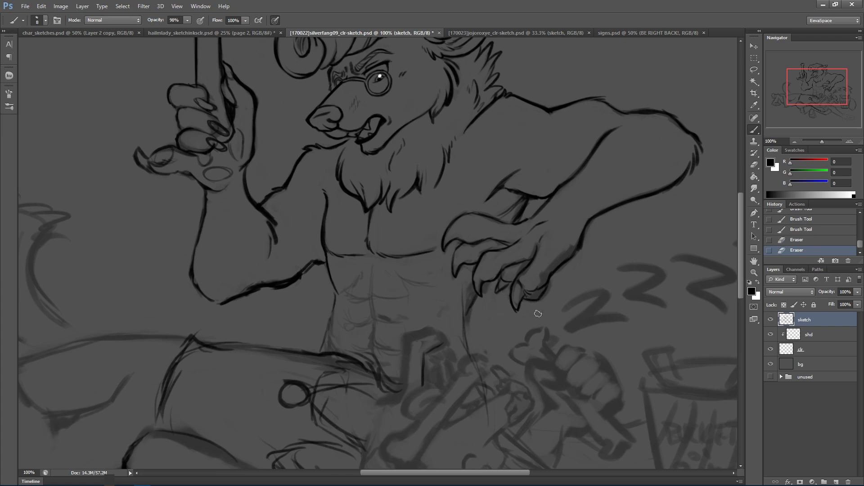
mouse_move(563, 267)
mouse_down()
mouse_move(565, 231)
mouse_move(562, 266)
mouse_up()
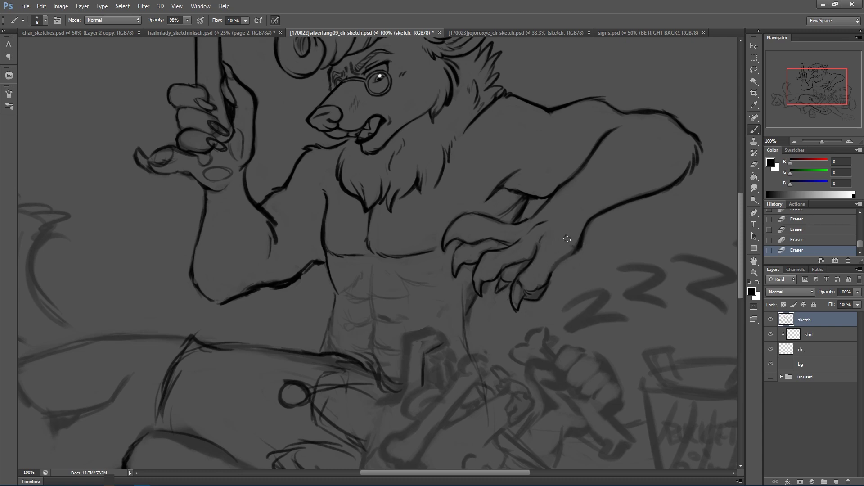
drag(551, 275, 603, 217)
Add claw bases and knuckle detail lines to the fingers of the hip hand.
mouse_move(458, 235)
mouse_down()
mouse_move(463, 215)
mouse_move(485, 211)
mouse_move(459, 214)
mouse_move(442, 231)
mouse_up()
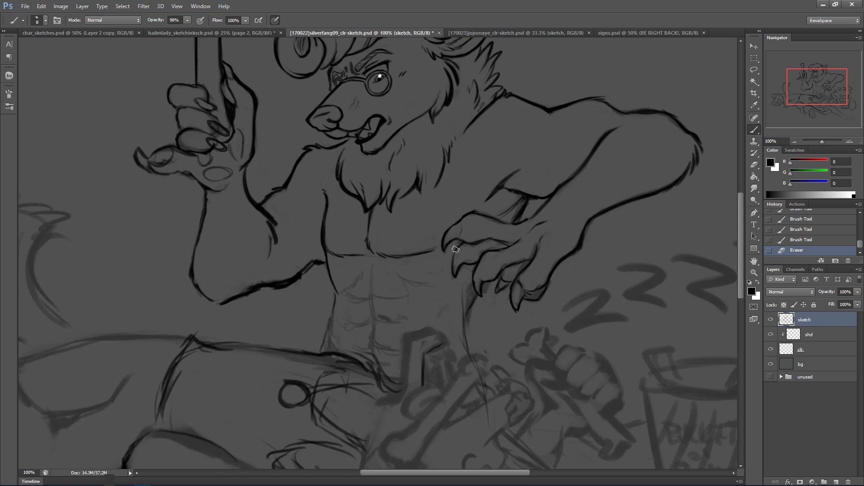
drag(466, 232, 475, 234)
mouse_move(476, 233)
mouse_down()
mouse_move(485, 234)
mouse_move(480, 256)
mouse_up()
drag(468, 231, 484, 233)
drag(486, 276, 518, 273)
drag(532, 299, 537, 295)
drag(534, 297, 541, 291)
drag(537, 294, 542, 285)
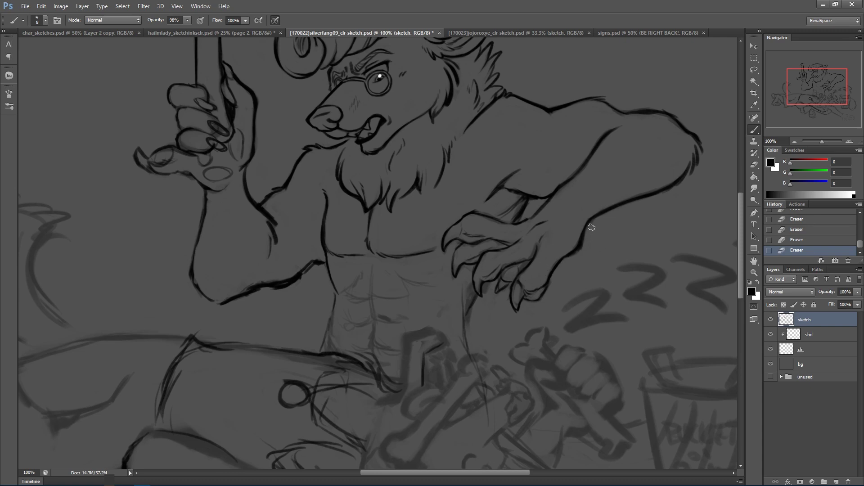
Refine the wrist and thumb-base lines of the raised hand holding the bone.
mouse_move(654, 205)
mouse_down()
mouse_move(594, 283)
mouse_move(606, 296)
mouse_move(573, 276)
mouse_up()
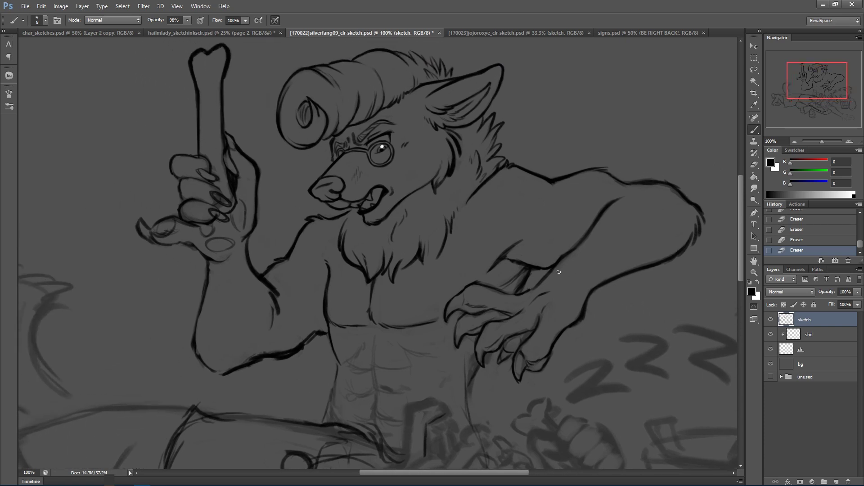
drag(247, 246, 261, 206)
drag(170, 245, 181, 245)
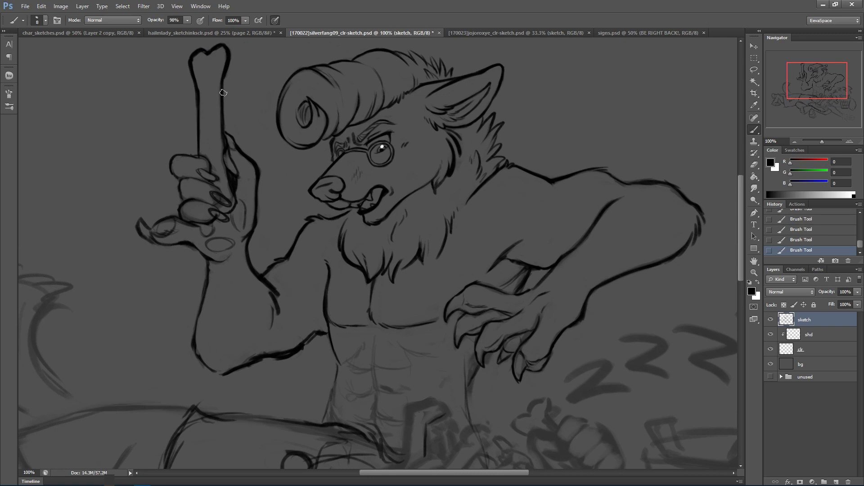
drag(184, 247, 197, 259)
Clean and re-ink the raised arm's elbow and underside, along with the adjoining side of the torso.
scroll(583, 348, down, 4)
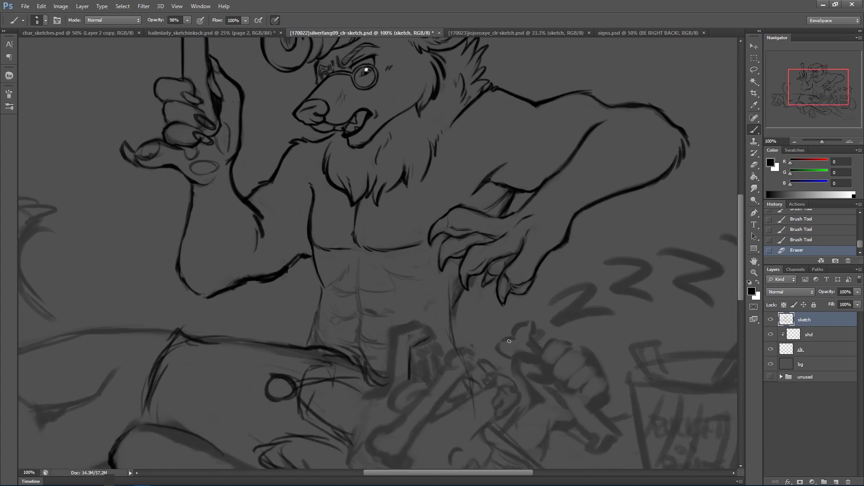
mouse_move(190, 263)
mouse_down()
mouse_move(190, 249)
mouse_move(186, 273)
mouse_move(201, 288)
mouse_up()
mouse_move(237, 259)
mouse_down()
mouse_move(258, 243)
mouse_move(211, 288)
mouse_move(236, 269)
mouse_move(280, 268)
mouse_move(296, 244)
mouse_move(289, 212)
mouse_move(261, 285)
mouse_move(280, 278)
mouse_move(256, 287)
mouse_move(300, 257)
mouse_move(282, 277)
mouse_move(301, 260)
mouse_up()
mouse_move(246, 275)
mouse_down()
mouse_move(211, 297)
mouse_move(232, 293)
mouse_move(246, 272)
mouse_move(239, 282)
mouse_move(310, 255)
mouse_move(319, 282)
mouse_up()
mouse_move(311, 240)
mouse_down()
mouse_move(325, 288)
mouse_move(312, 260)
mouse_move(315, 273)
mouse_move(327, 270)
mouse_move(314, 322)
mouse_up()
Ink the torso edge beneath the hip hand and clean the rough shading in the armpit fold.
mouse_move(452, 317)
mouse_down()
mouse_move(455, 264)
mouse_move(474, 281)
mouse_move(462, 295)
mouse_move(468, 288)
mouse_up()
key(e)
drag(474, 278, 470, 284)
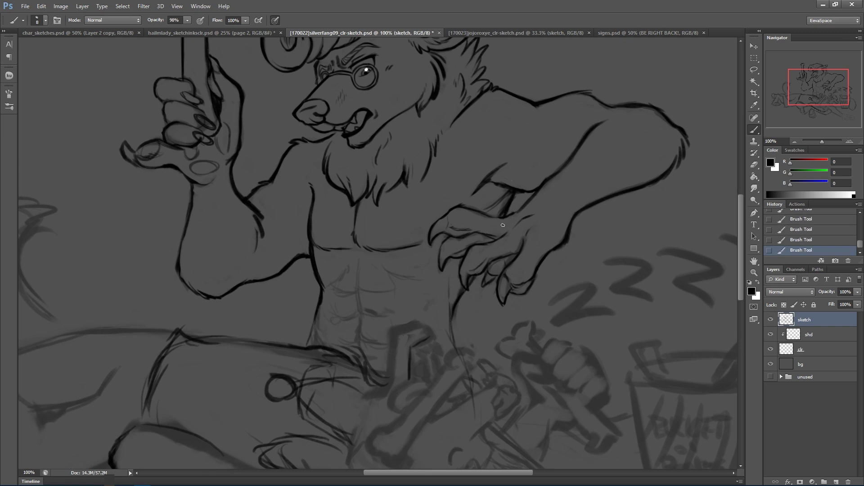
key(e)
mouse_move(508, 197)
mouse_down()
mouse_move(501, 213)
mouse_move(513, 192)
mouse_move(504, 195)
mouse_move(505, 213)
mouse_move(508, 203)
mouse_up()
drag(507, 205, 503, 216)
drag(424, 240, 421, 242)
Ink the abdominal muscle lines over the rough torso sketch and save the file.
scroll(536, 230, down, 2)
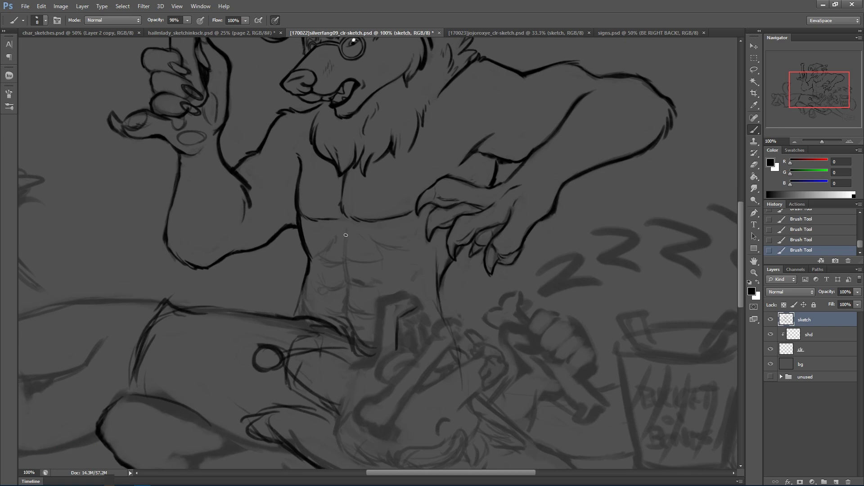
drag(349, 261, 374, 257)
drag(332, 235, 322, 250)
key(e)
mouse_move(352, 235)
mouse_down()
mouse_move(362, 248)
mouse_move(346, 273)
mouse_up()
drag(345, 270, 347, 277)
drag(346, 273, 369, 285)
key(ctrl+s)
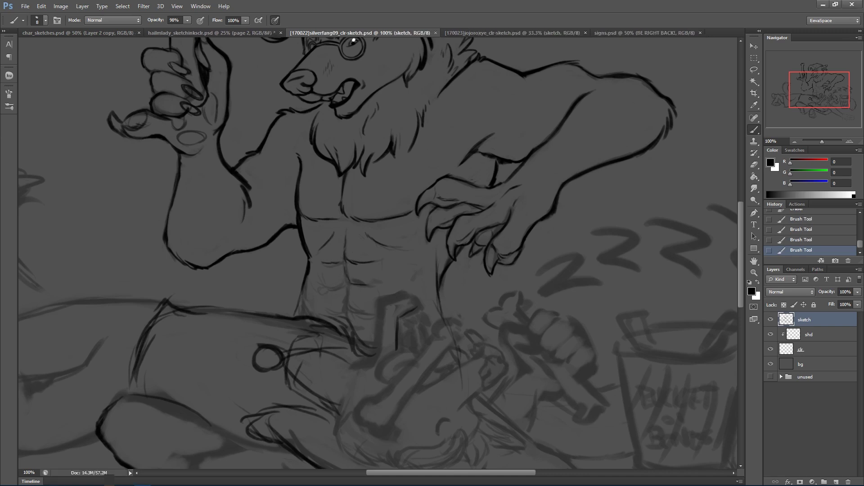
mouse_move(319, 282)
mouse_down()
mouse_move(349, 292)
mouse_move(348, 310)
mouse_up()
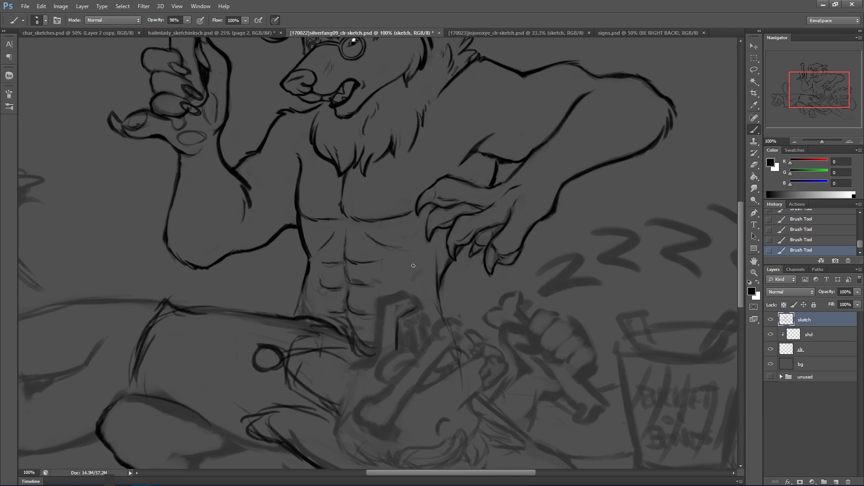
Ink the lying character's lower jaw and the fangs of its open mouth.
mouse_move(484, 297)
mouse_down()
mouse_move(425, 243)
mouse_move(440, 300)
mouse_move(431, 319)
mouse_move(427, 311)
mouse_up()
mouse_move(319, 367)
mouse_down()
mouse_move(324, 327)
mouse_move(356, 311)
mouse_up()
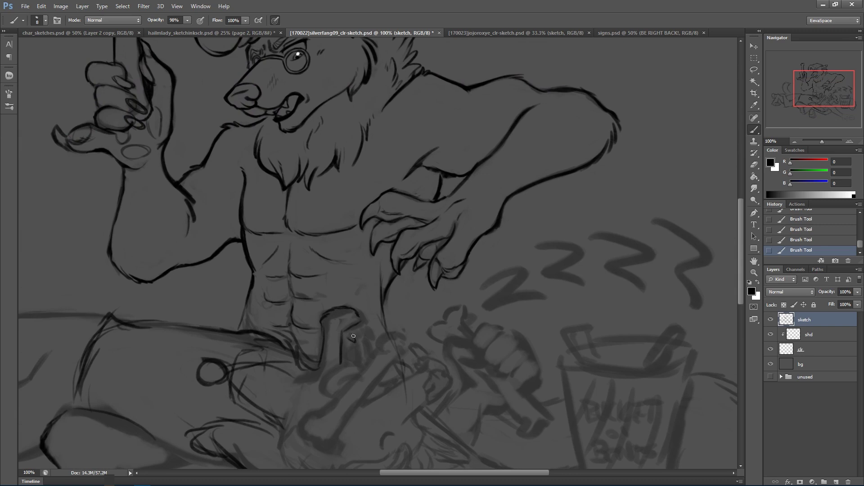
drag(362, 330, 363, 326)
drag(394, 363, 415, 371)
drag(418, 359, 420, 352)
Erase the rough sketch marks around the lying character's closed eye.
drag(523, 274, 521, 255)
mouse_move(529, 342)
mouse_down()
mouse_move(534, 274)
mouse_move(615, 251)
mouse_move(552, 292)
mouse_up()
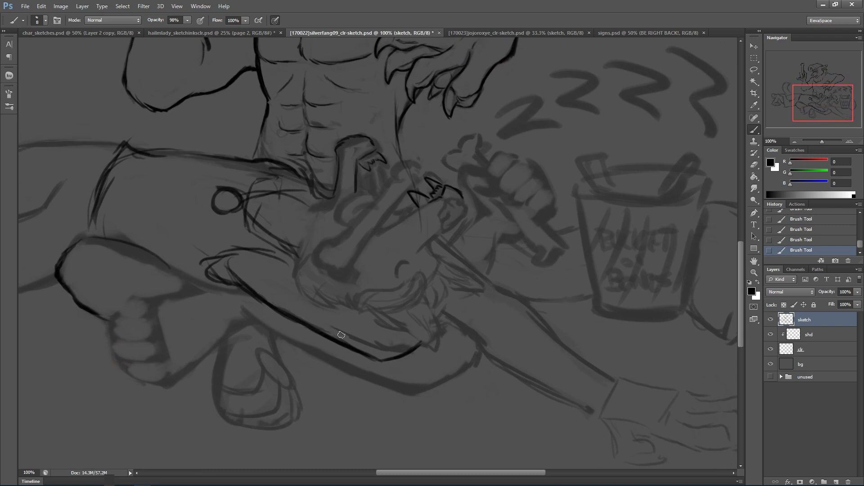
click(387, 265)
drag(412, 281, 422, 276)
key(ctrl+z)
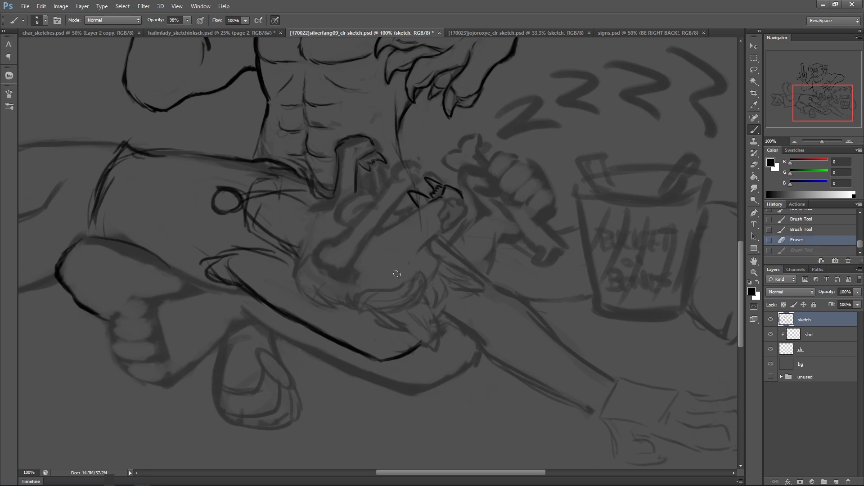
key(ctrl+alt+z)
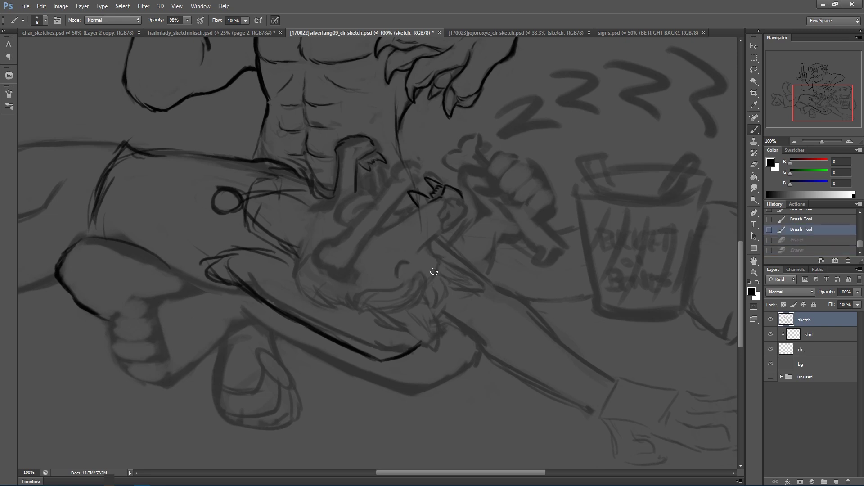
key(ctrl+shift+z)
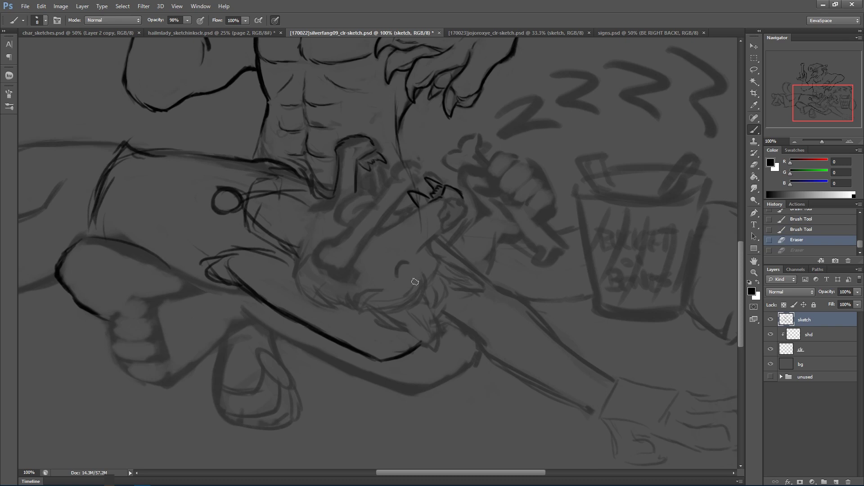
key(ctrl+shift+z)
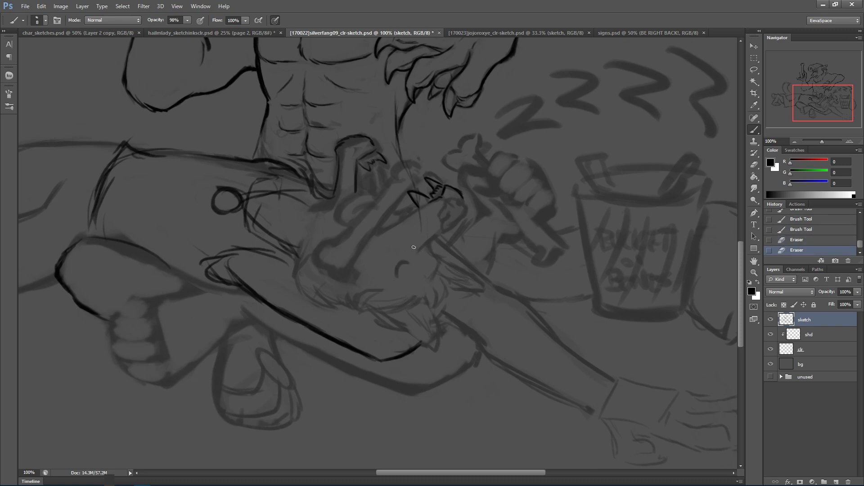
drag(403, 288, 417, 283)
key(ctrl+z)
Ink the lying character's closed eye and the round glasses lens around it.
mouse_move(402, 284)
mouse_down()
mouse_move(419, 264)
mouse_move(414, 277)
mouse_up()
mouse_move(396, 256)
mouse_down()
mouse_move(419, 220)
mouse_move(399, 269)
mouse_up()
mouse_move(399, 273)
mouse_down()
mouse_move(400, 263)
mouse_move(411, 260)
mouse_move(400, 271)
mouse_move(412, 263)
mouse_up()
mouse_move(396, 258)
mouse_down()
mouse_move(417, 275)
mouse_move(400, 280)
mouse_move(422, 274)
mouse_move(418, 259)
mouse_move(394, 267)
mouse_move(406, 254)
mouse_move(397, 257)
mouse_move(419, 258)
mouse_move(411, 252)
mouse_move(422, 271)
mouse_up()
key(ctrl+z)
key(ctrl+alt+z)
key(ctrl+alt+z)
key(ctrl+alt+z)
drag(392, 263, 389, 271)
mouse_move(390, 266)
mouse_down()
mouse_move(387, 282)
mouse_move(413, 280)
mouse_move(393, 260)
mouse_up()
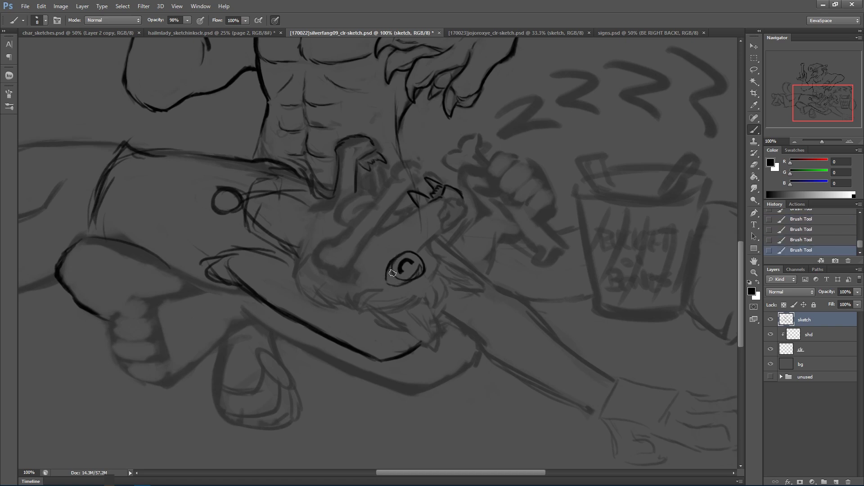
Thicken the round lens and ink the glasses' bridge and smaller second lens.
drag(393, 260, 388, 266)
mouse_move(391, 260)
mouse_down()
mouse_move(399, 281)
mouse_move(404, 271)
mouse_move(386, 287)
mouse_move(391, 264)
mouse_move(389, 282)
mouse_up()
mouse_move(418, 254)
mouse_down()
mouse_move(466, 191)
mouse_move(423, 249)
mouse_move(461, 210)
mouse_move(444, 201)
mouse_move(420, 222)
mouse_move(439, 257)
mouse_move(436, 241)
mouse_move(431, 250)
mouse_move(426, 242)
mouse_move(434, 254)
mouse_move(429, 224)
mouse_move(421, 261)
mouse_move(435, 250)
mouse_up()
drag(440, 249, 425, 251)
drag(401, 279, 407, 280)
mouse_move(392, 263)
mouse_down()
mouse_move(413, 272)
mouse_move(399, 275)
mouse_up()
mouse_move(421, 274)
mouse_down()
mouse_move(416, 261)
mouse_move(415, 271)
mouse_up()
mouse_move(421, 269)
mouse_down()
mouse_move(415, 259)
mouse_move(419, 264)
mouse_up()
mouse_move(420, 264)
mouse_down()
mouse_move(417, 272)
mouse_move(419, 263)
mouse_up()
drag(420, 268, 417, 262)
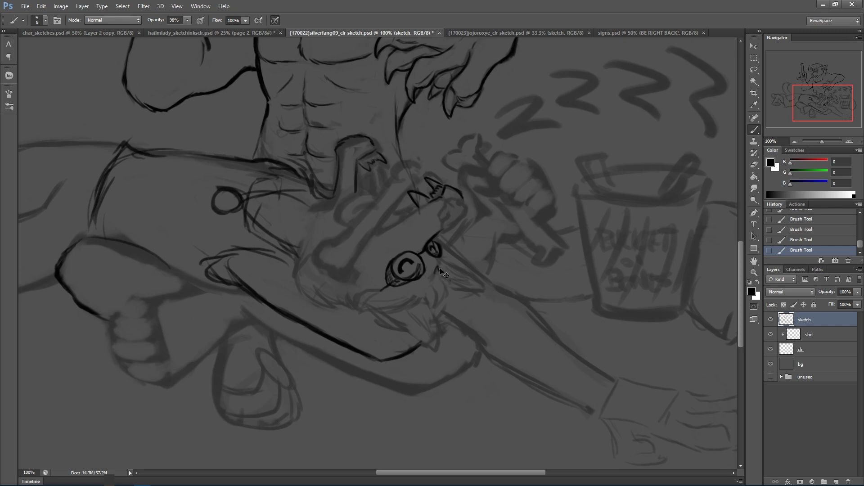
key(ctrl+alt+z)
key(ctrl+alt+z)
key(ctrl+alt+z)
key(ctrl+shift+z)
key(ctrl+shift+z)
key(ctrl+shift+z)
key(ctrl+z)
Ink the long folded ear beneath the lying character's glasses, with its tufted end and inner line.
mouse_move(410, 290)
mouse_down()
mouse_move(422, 297)
mouse_move(362, 292)
mouse_move(349, 301)
mouse_move(360, 314)
mouse_move(346, 320)
mouse_move(416, 294)
mouse_move(377, 311)
mouse_move(355, 304)
mouse_move(410, 297)
mouse_move(399, 303)
mouse_up()
mouse_move(396, 304)
mouse_down()
mouse_move(379, 298)
mouse_move(374, 306)
mouse_up()
drag(419, 265, 398, 277)
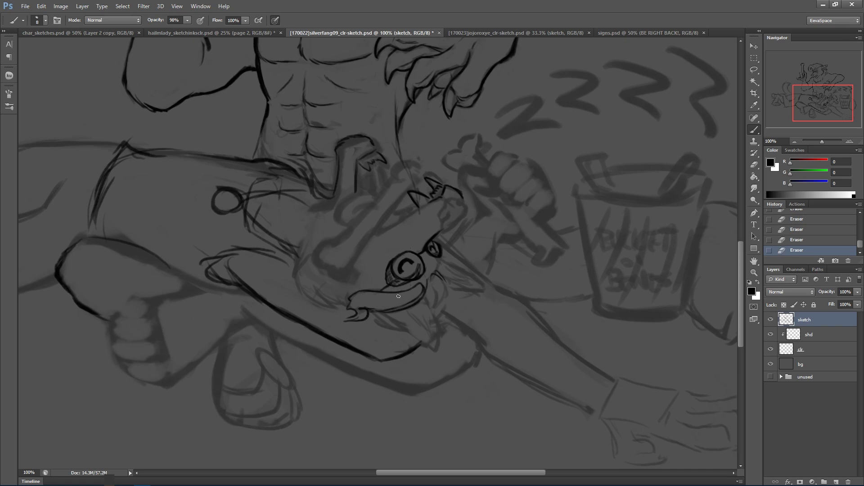
mouse_move(404, 300)
mouse_down()
mouse_move(358, 309)
mouse_move(383, 326)
mouse_move(367, 313)
mouse_move(346, 319)
mouse_move(355, 284)
mouse_move(394, 302)
mouse_up()
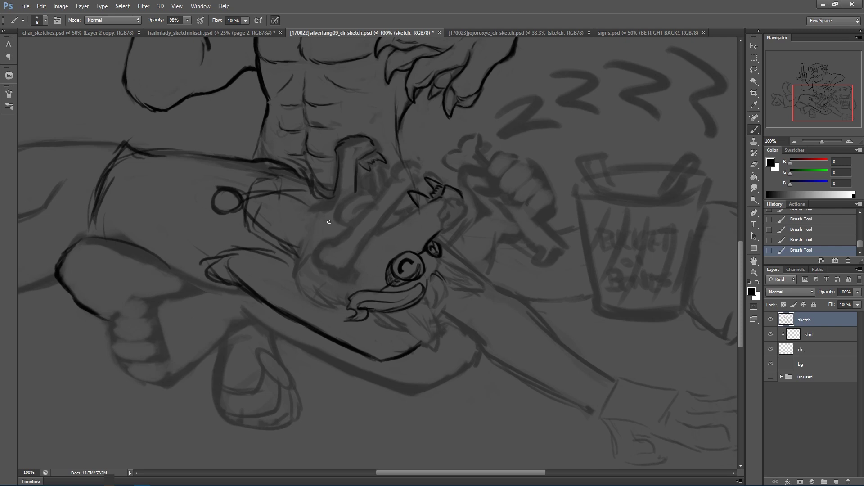
Ink the jagged cheek fur behind the lying character's jaw and clean the sketch around it.
mouse_move(299, 263)
mouse_down()
mouse_move(310, 307)
mouse_move(310, 286)
mouse_move(323, 307)
mouse_move(333, 306)
mouse_move(320, 295)
mouse_move(344, 309)
mouse_up()
mouse_move(309, 286)
mouse_down()
mouse_move(321, 295)
mouse_move(317, 309)
mouse_up()
click(320, 298)
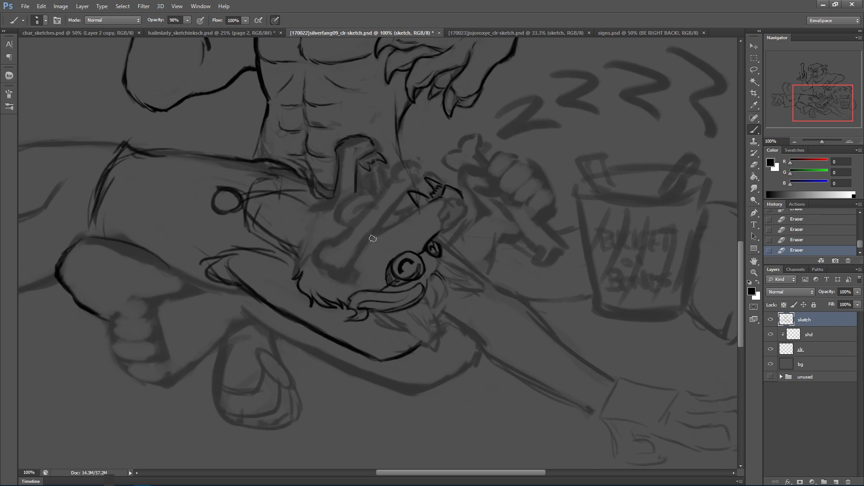
drag(359, 264, 347, 283)
drag(354, 252, 368, 231)
Ink the edge of the lying character's upper jaw up to the fangs and clean around it.
mouse_move(424, 174)
mouse_down()
mouse_move(366, 243)
mouse_move(344, 247)
mouse_move(359, 232)
mouse_up()
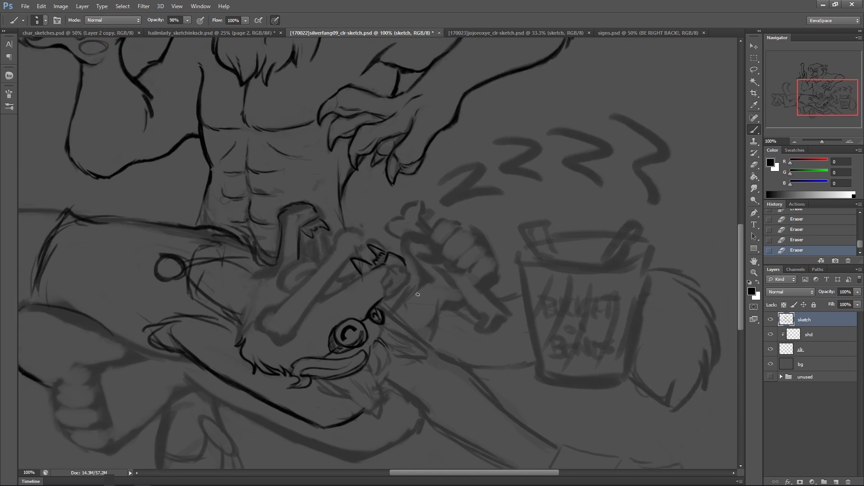
scroll(418, 292, left, 3)
mouse_move(408, 301)
mouse_down()
mouse_move(470, 263)
mouse_move(453, 261)
mouse_move(461, 266)
mouse_move(472, 226)
mouse_move(445, 273)
mouse_move(462, 248)
mouse_move(459, 269)
mouse_move(481, 252)
mouse_move(460, 252)
mouse_move(461, 274)
mouse_move(474, 250)
mouse_move(468, 269)
mouse_move(484, 255)
mouse_up()
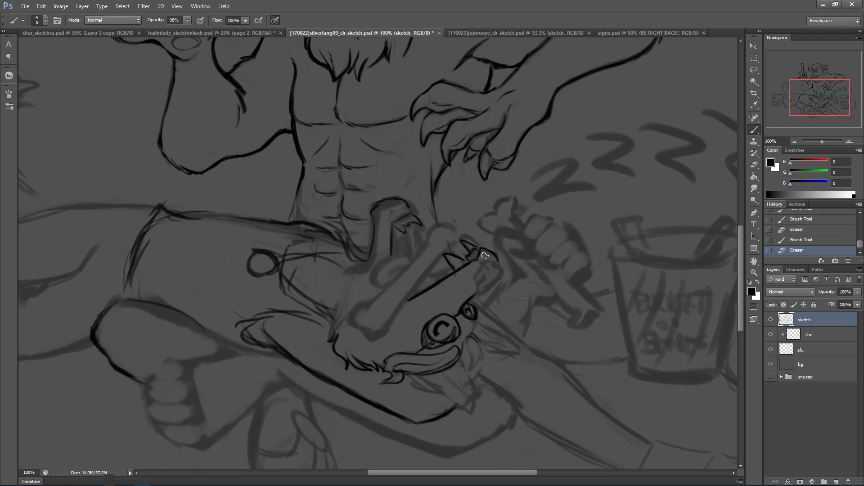
drag(454, 283, 404, 302)
Draw drool running down the lying character's cheek and dripping below the ear, and save the file.
drag(405, 313, 395, 355)
drag(379, 344, 379, 359)
drag(391, 343, 401, 343)
drag(405, 308, 423, 290)
drag(374, 386, 372, 396)
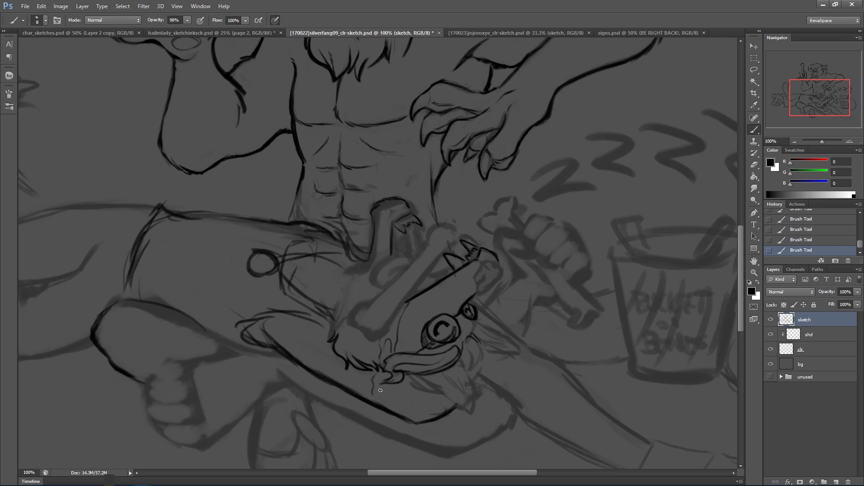
drag(380, 387, 377, 400)
key(ctrl+z)
mouse_move(381, 378)
mouse_down()
mouse_move(388, 376)
mouse_move(377, 418)
mouse_move(383, 428)
mouse_move(385, 417)
mouse_move(371, 414)
mouse_up()
mouse_move(520, 353)
mouse_down()
mouse_move(569, 282)
mouse_move(550, 350)
mouse_move(506, 353)
mouse_up()
key(ctrl+s)
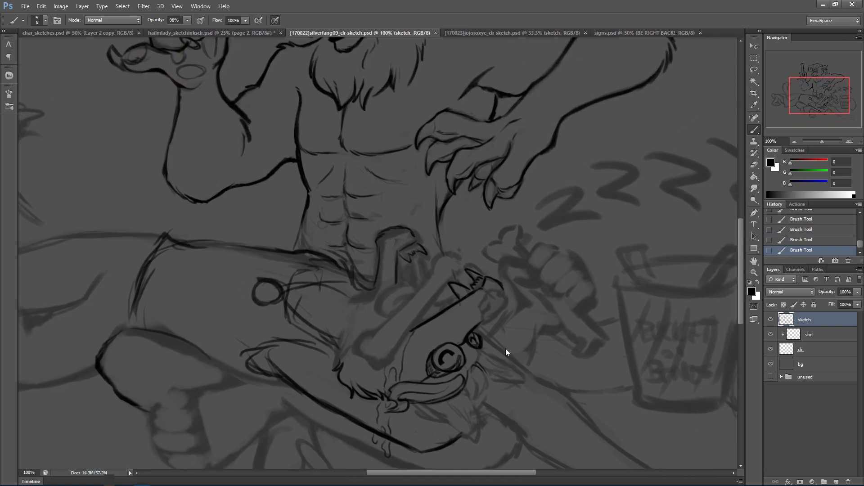
Clean up the standing character's abdominal lines and ink both sides of the waist down to the lying figure.
mouse_move(319, 223)
mouse_down()
mouse_move(324, 213)
mouse_move(354, 210)
mouse_up()
mouse_move(372, 212)
mouse_down()
mouse_move(388, 214)
mouse_move(391, 189)
mouse_move(408, 180)
mouse_up()
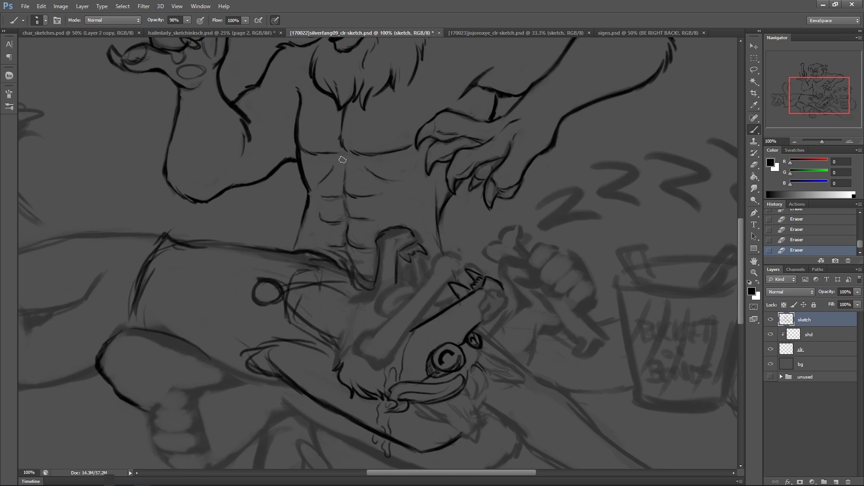
drag(296, 250, 294, 242)
drag(297, 250, 297, 223)
drag(303, 242, 295, 219)
mouse_move(439, 234)
mouse_down()
mouse_move(443, 253)
mouse_move(435, 234)
mouse_up()
drag(394, 170, 402, 181)
drag(456, 247, 470, 253)
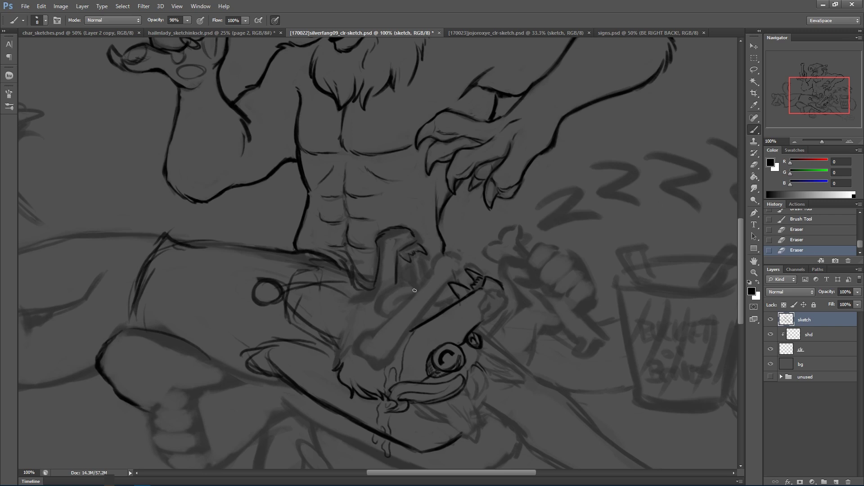
Ink the curled tongue hanging in the lying character's open mouth and clean its tip.
mouse_move(418, 289)
mouse_down()
mouse_move(389, 290)
mouse_move(377, 307)
mouse_up()
mouse_move(384, 294)
mouse_down()
mouse_move(378, 316)
mouse_move(394, 327)
mouse_up()
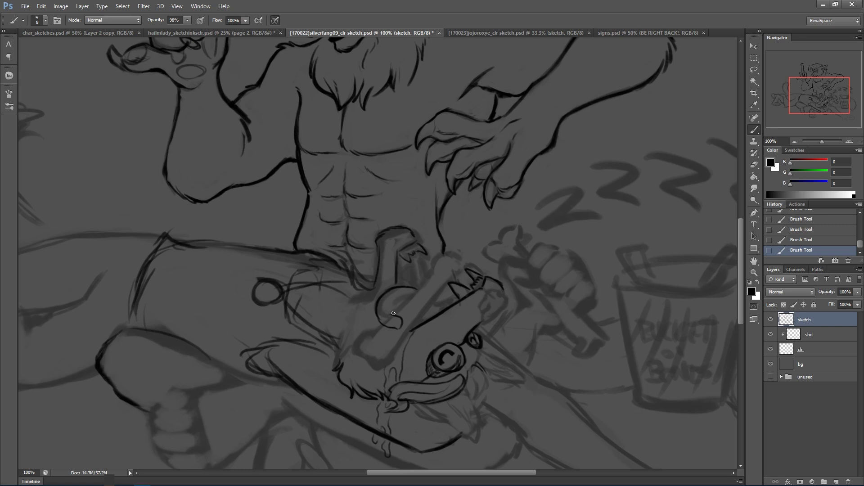
key(ctrl+z)
mouse_move(378, 317)
mouse_down()
mouse_move(397, 328)
mouse_move(400, 318)
mouse_up()
mouse_move(411, 298)
mouse_down()
mouse_move(419, 303)
mouse_move(396, 299)
mouse_move(391, 307)
mouse_move(405, 297)
mouse_move(395, 309)
mouse_up()
key(ctrl+z)
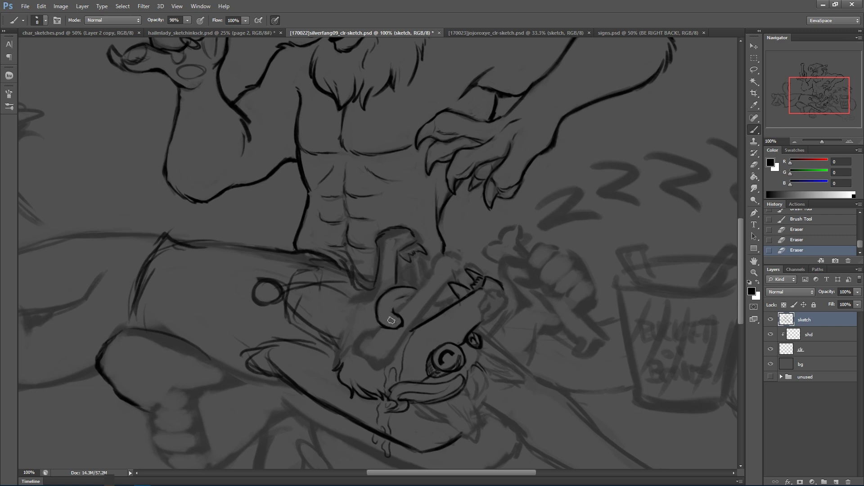
Ink the outline of the bone lying across the open mouth and undo the last extra stroke.
mouse_move(392, 292)
mouse_down()
mouse_move(395, 266)
mouse_move(388, 319)
mouse_move(444, 255)
mouse_move(467, 263)
mouse_up()
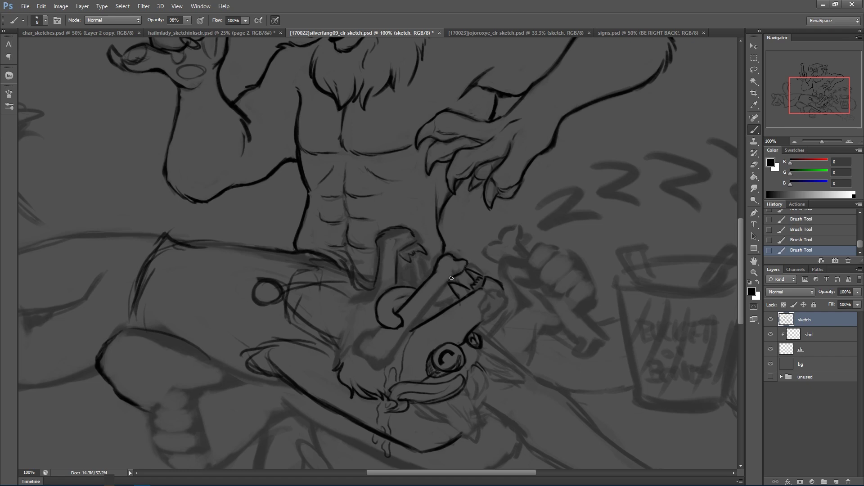
mouse_move(445, 290)
mouse_down()
mouse_move(387, 355)
mouse_move(365, 329)
mouse_move(383, 328)
mouse_move(359, 339)
mouse_move(355, 352)
mouse_move(383, 367)
mouse_move(405, 328)
mouse_up()
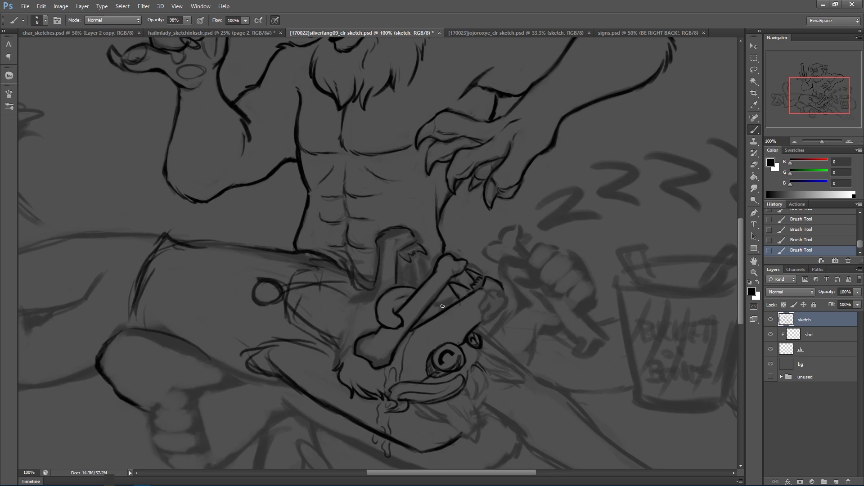
key(ctrl+z)
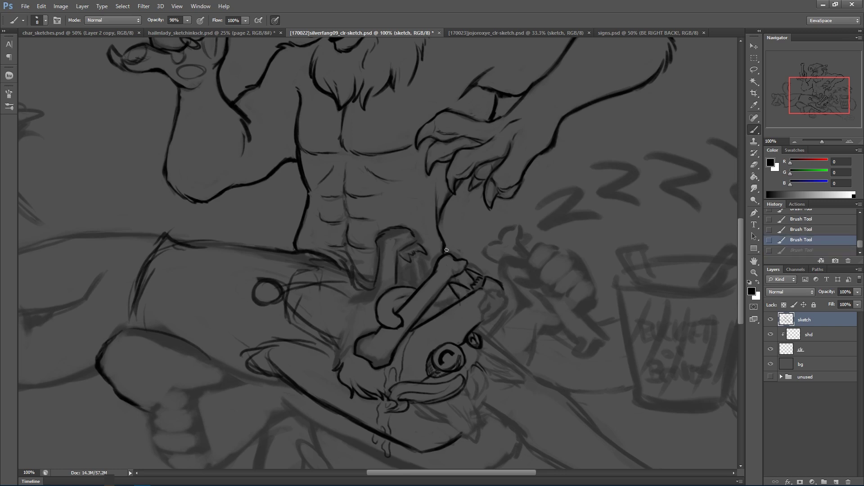
Ink the jagged teeth along the lying character's nose-side jaw, beside the bone.
drag(441, 300, 446, 303)
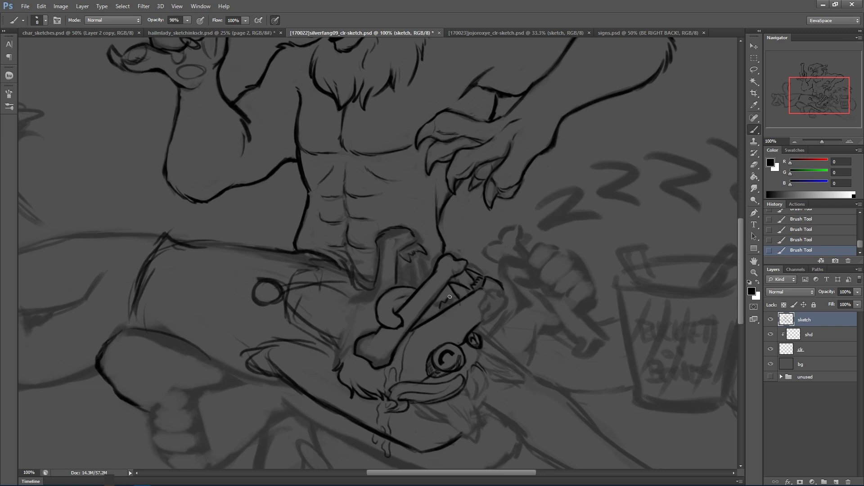
drag(428, 319, 442, 312)
drag(444, 308, 460, 295)
Ink the fangs and inner mouth edge on the lying character's other jaw, above the curled tongue.
drag(400, 267, 402, 256)
drag(417, 267, 424, 271)
mouse_move(422, 233)
mouse_down()
mouse_move(427, 246)
mouse_move(413, 270)
mouse_move(425, 277)
mouse_up()
drag(421, 254, 425, 276)
key(ctrl+alt+z)
key(ctrl+alt+z)
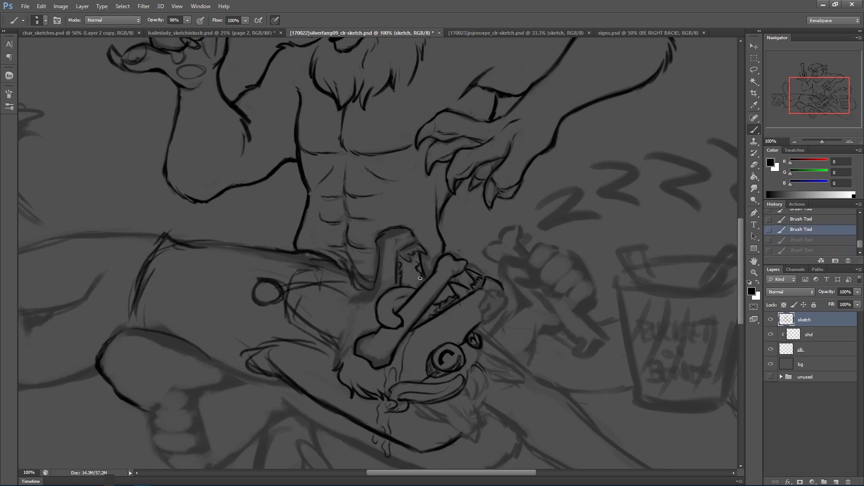
key(ctrl+shift+z)
key(ctrl+shift+z)
mouse_move(413, 268)
mouse_down()
mouse_move(416, 260)
mouse_move(407, 275)
mouse_up()
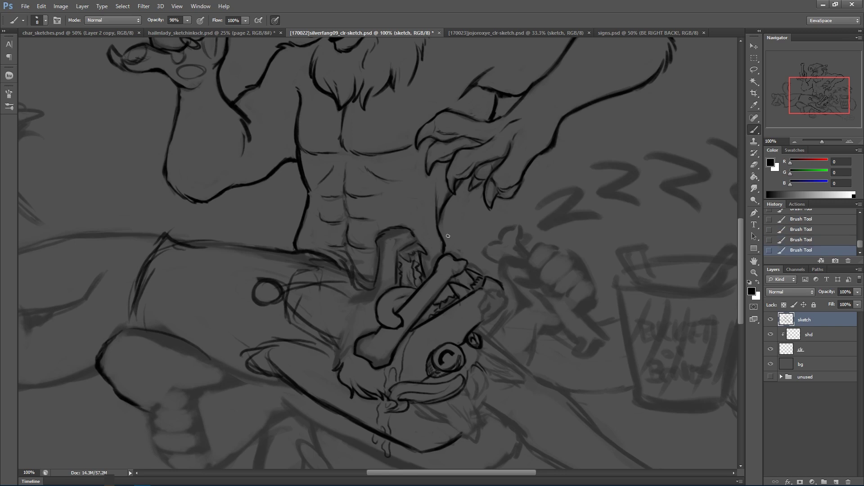
Erase the rough sketch tone from the lying character's open jaw and clean up around the fangs.
mouse_move(415, 259)
mouse_down()
mouse_move(391, 235)
mouse_move(400, 231)
mouse_move(382, 241)
mouse_move(423, 226)
mouse_up()
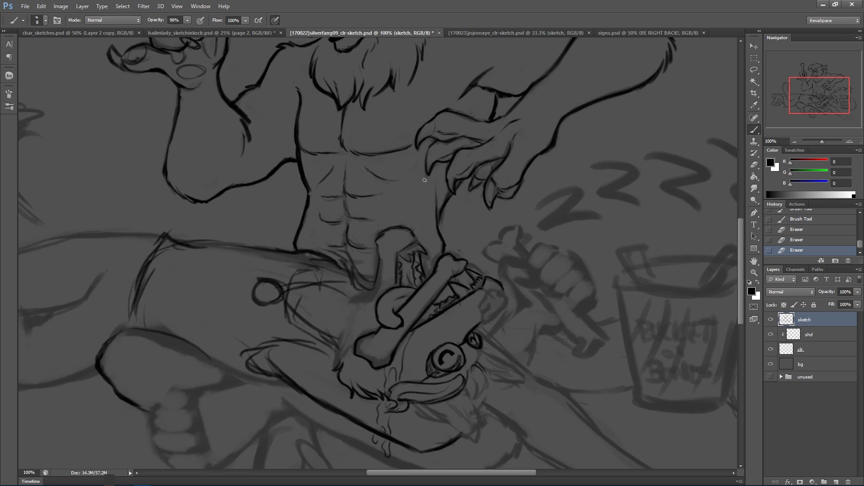
drag(396, 259, 398, 248)
drag(395, 256, 419, 240)
drag(411, 249, 410, 247)
mouse_move(410, 248)
mouse_down()
mouse_move(416, 240)
mouse_move(399, 224)
mouse_move(348, 235)
mouse_up()
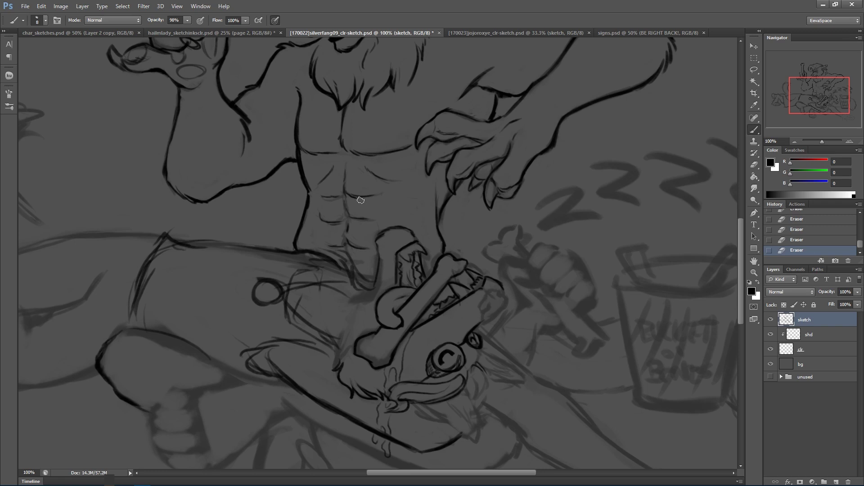
Ink the lying character's nose and erase leftover sketch tone from the muzzle and the bone in its mouth.
mouse_move(487, 293)
mouse_down()
mouse_move(489, 305)
mouse_move(486, 320)
mouse_move(505, 305)
mouse_up()
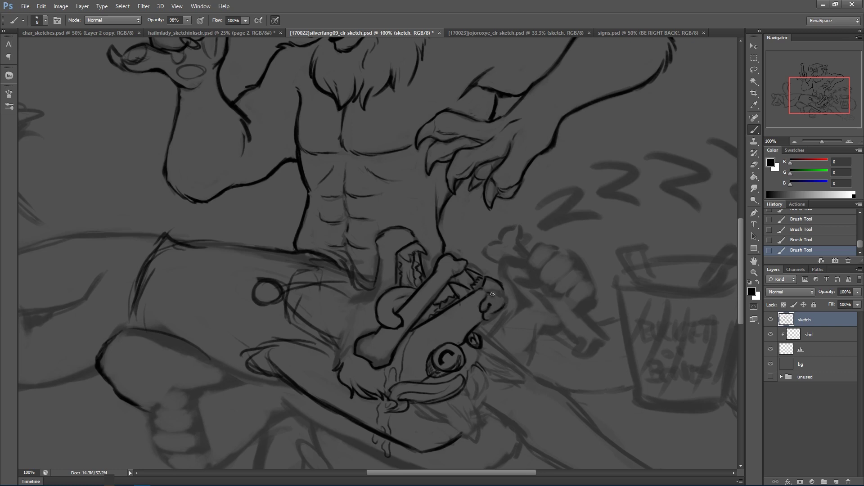
drag(501, 294, 493, 315)
drag(476, 280, 482, 283)
right_click(458, 311)
drag(447, 326, 474, 297)
mouse_move(379, 333)
mouse_down()
mouse_move(358, 334)
mouse_move(374, 329)
mouse_up()
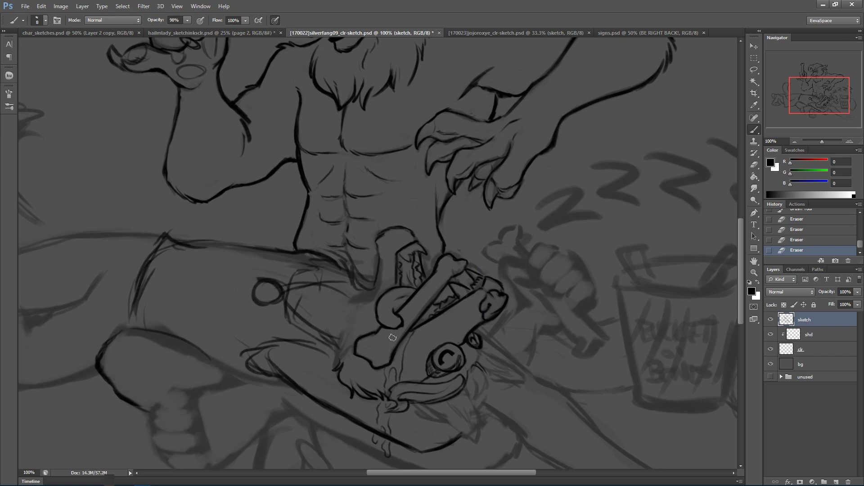
drag(405, 331, 431, 296)
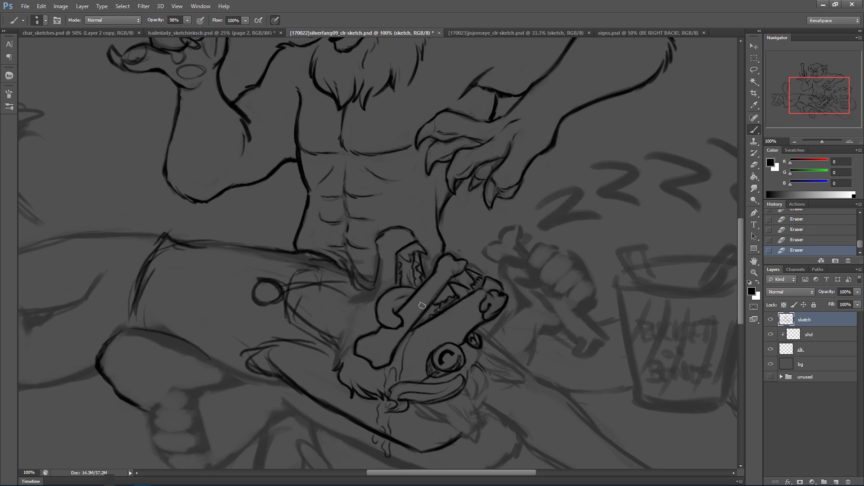
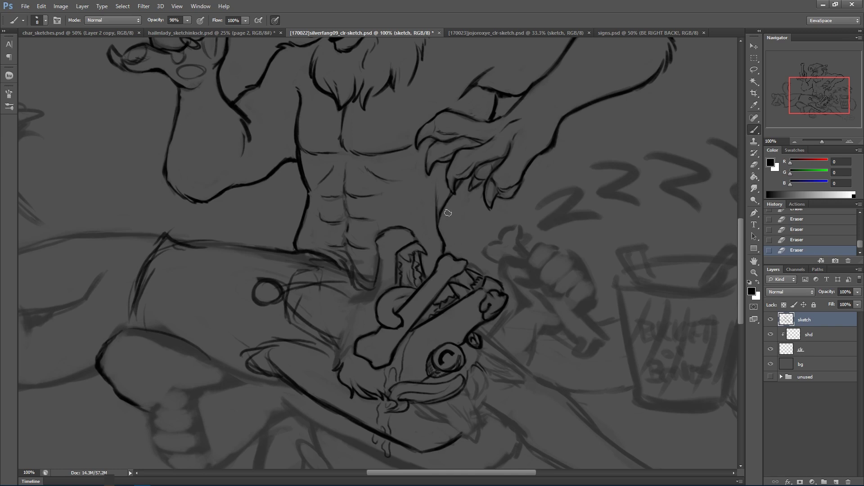
Touch up the standing wolf's waist line below the clawed hand and the short line near the armpit.
mouse_move(439, 217)
mouse_down()
mouse_move(443, 231)
mouse_move(441, 209)
mouse_move(458, 185)
mouse_up()
drag(497, 94, 499, 91)
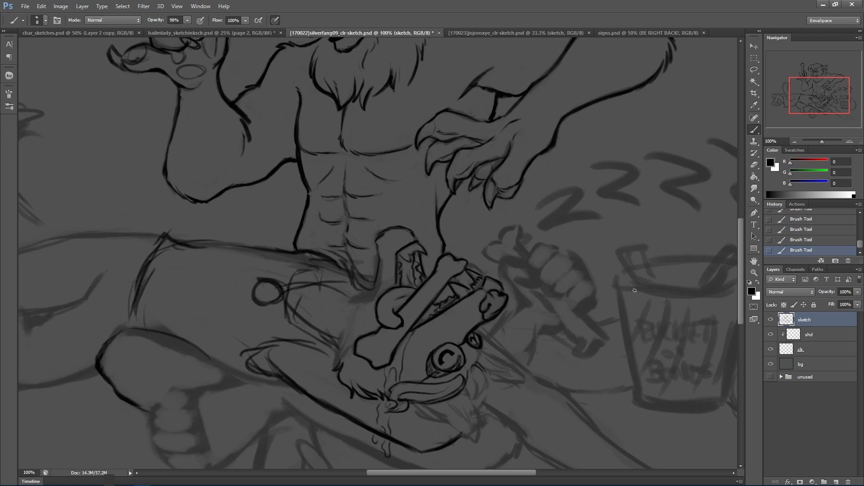
drag(633, 313, 623, 372)
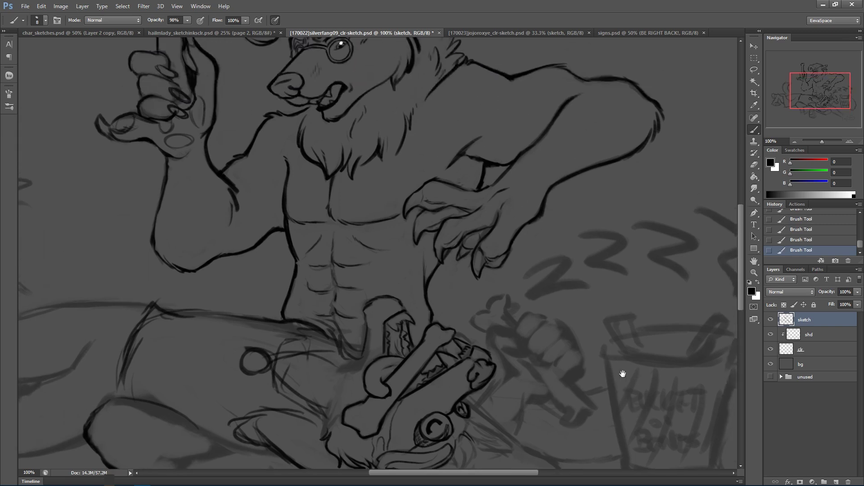
drag(642, 270, 627, 362)
scroll(630, 352, down, 5)
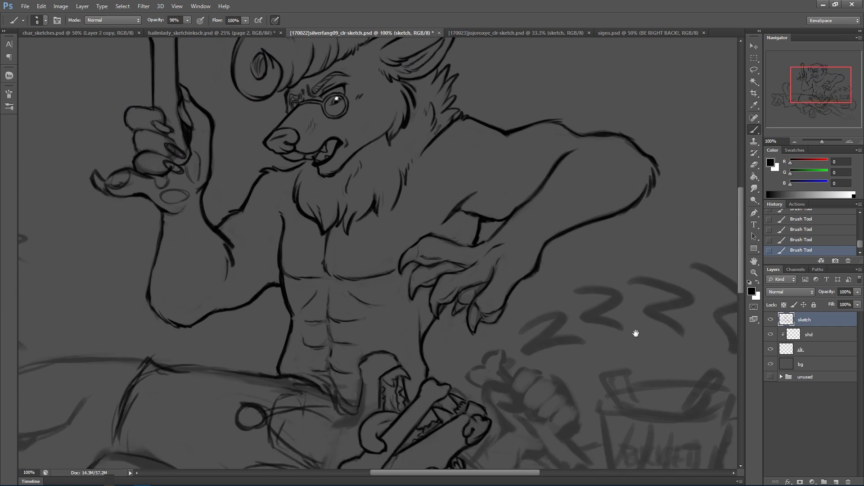
Ink the lying character's pointed ears and the fur tufts between them, and erase stray marks around them.
scroll(630, 333, down, 5)
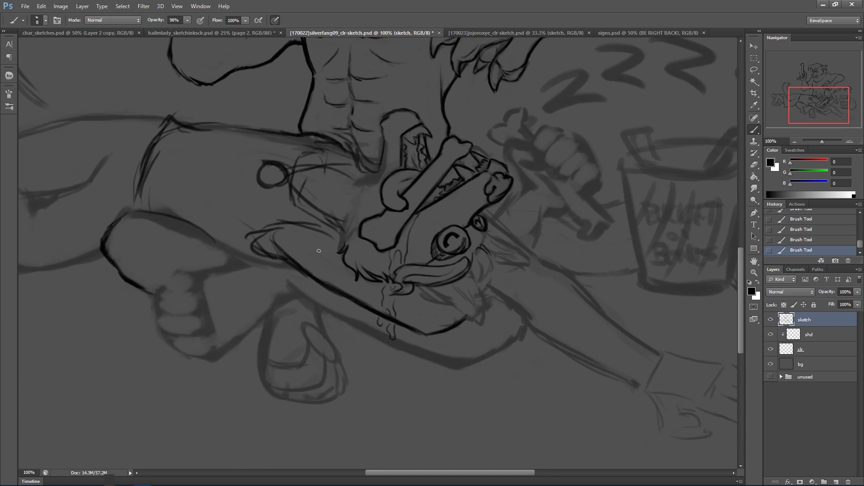
mouse_move(421, 289)
mouse_down()
mouse_move(476, 321)
mouse_move(485, 311)
mouse_move(477, 280)
mouse_move(499, 269)
mouse_move(493, 278)
mouse_move(491, 231)
mouse_move(529, 260)
mouse_move(528, 276)
mouse_move(527, 254)
mouse_move(506, 241)
mouse_move(520, 260)
mouse_move(491, 238)
mouse_up()
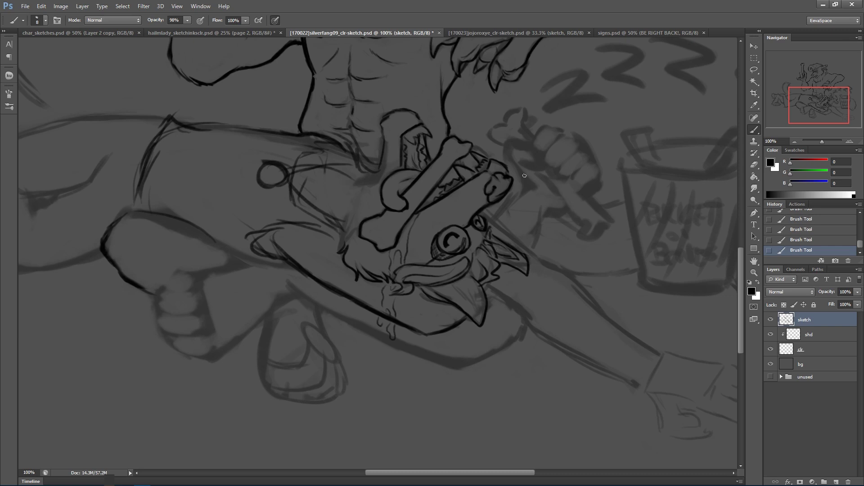
mouse_move(522, 268)
mouse_down()
mouse_move(513, 259)
mouse_move(523, 262)
mouse_up()
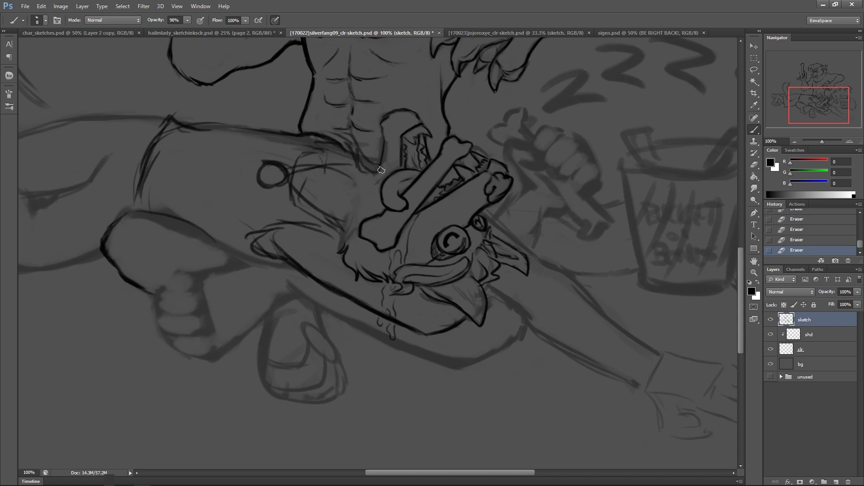
Ink the lying character's neck edge and erase the rough lines where its body overlaps the standing wolf's waist.
drag(475, 226, 569, 371)
mouse_move(402, 371)
mouse_down()
mouse_move(442, 392)
mouse_move(440, 371)
mouse_up()
mouse_move(439, 386)
mouse_down()
mouse_move(440, 371)
mouse_move(389, 332)
mouse_up()
mouse_move(388, 315)
mouse_down()
mouse_move(442, 323)
mouse_move(424, 314)
mouse_move(456, 324)
mouse_move(467, 314)
mouse_move(421, 289)
mouse_move(438, 298)
mouse_move(420, 270)
mouse_move(403, 282)
mouse_move(386, 277)
mouse_move(437, 297)
mouse_move(400, 275)
mouse_move(403, 292)
mouse_move(442, 306)
mouse_up()
mouse_move(440, 298)
mouse_down()
mouse_move(415, 287)
mouse_move(465, 314)
mouse_up()
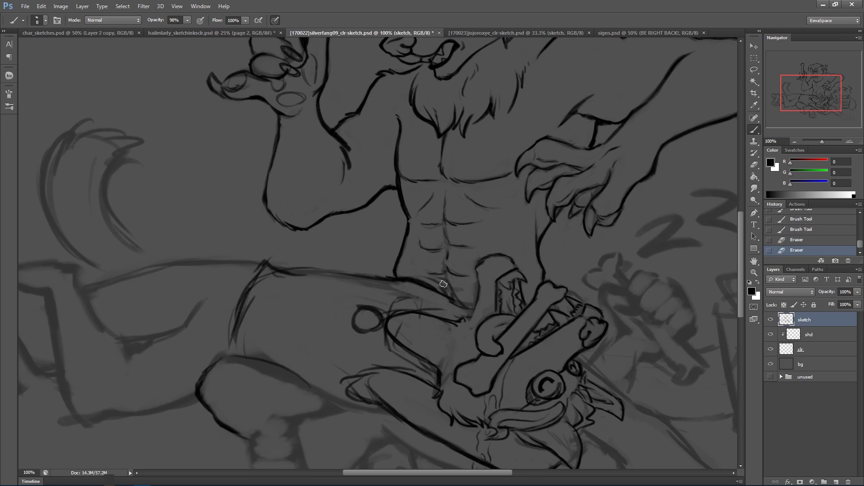
mouse_move(438, 283)
mouse_down()
mouse_move(428, 306)
mouse_move(401, 307)
mouse_move(431, 320)
mouse_move(413, 295)
mouse_move(467, 325)
mouse_move(444, 298)
mouse_move(453, 285)
mouse_move(420, 275)
mouse_move(464, 292)
mouse_move(444, 250)
mouse_up()
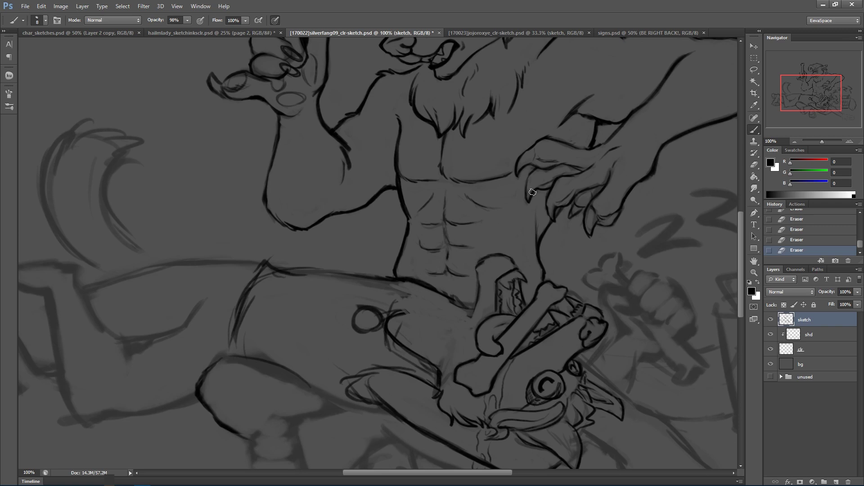
Ink the fur tufts across the lying character's neck and chest, and save the file.
mouse_move(458, 317)
mouse_down()
mouse_move(442, 292)
mouse_move(444, 317)
mouse_move(419, 306)
mouse_move(437, 321)
mouse_move(412, 297)
mouse_move(404, 309)
mouse_move(422, 304)
mouse_move(405, 314)
mouse_move(387, 308)
mouse_move(392, 303)
mouse_up()
key(ctrl+z)
mouse_move(392, 303)
mouse_down()
mouse_move(397, 315)
mouse_move(385, 320)
mouse_up()
mouse_move(388, 324)
mouse_down()
mouse_move(399, 334)
mouse_move(426, 328)
mouse_move(419, 338)
mouse_up()
drag(426, 336, 422, 355)
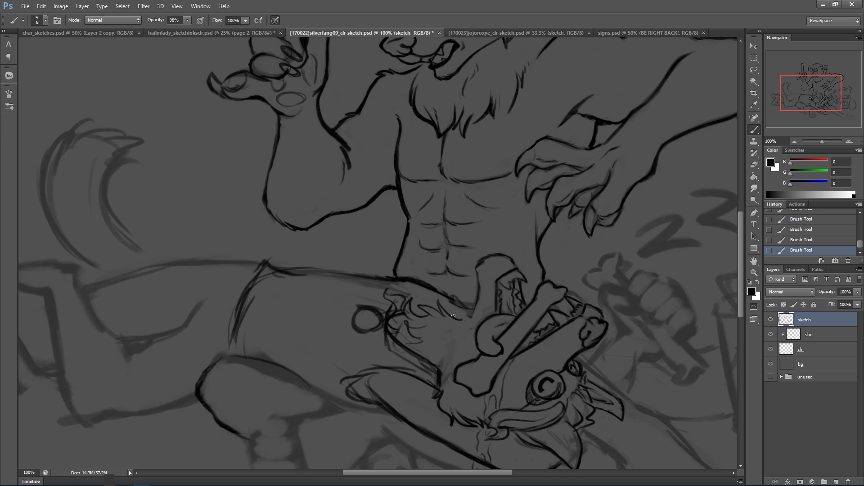
key(ctrl+s)
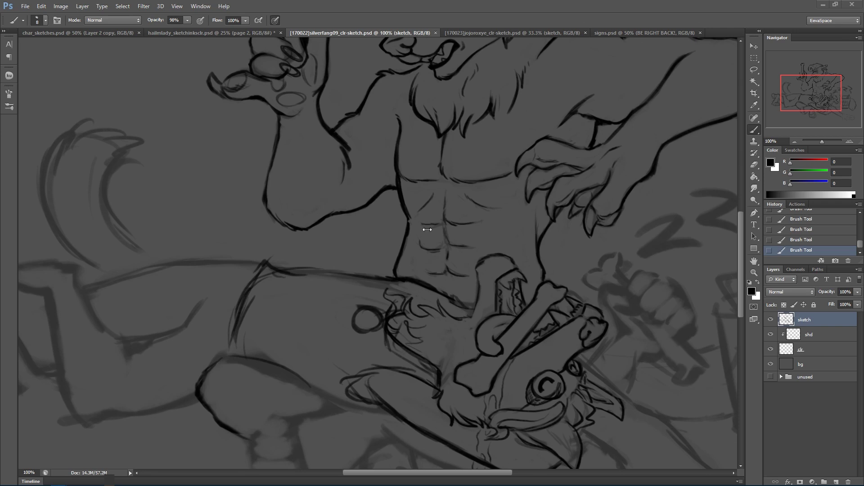
Thin out the standing wolf's abdominal lines and redraw the upper ones as short, light strokes.
mouse_move(448, 224)
mouse_down()
mouse_move(441, 243)
mouse_move(442, 227)
mouse_move(477, 247)
mouse_up()
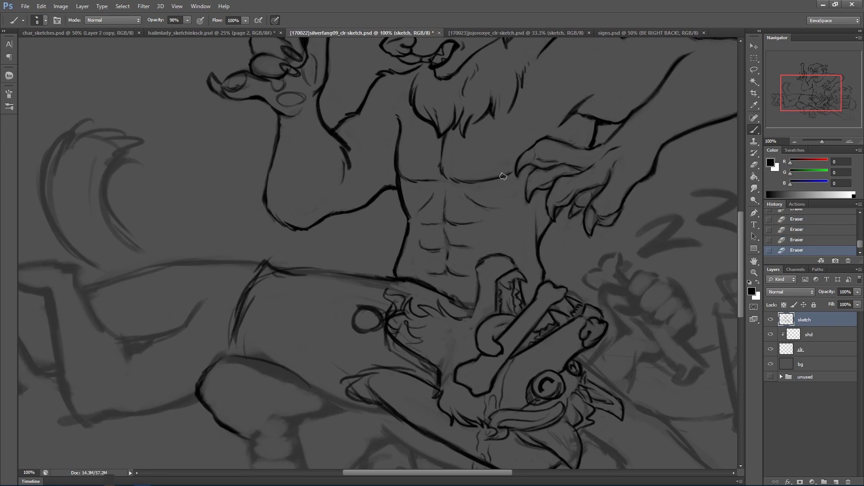
drag(499, 136, 478, 237)
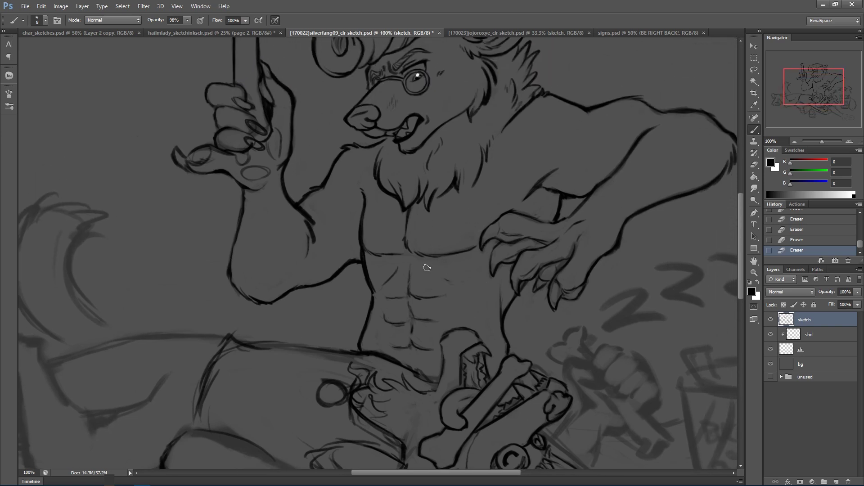
drag(427, 267, 441, 274)
drag(438, 271, 454, 279)
drag(386, 282, 393, 271)
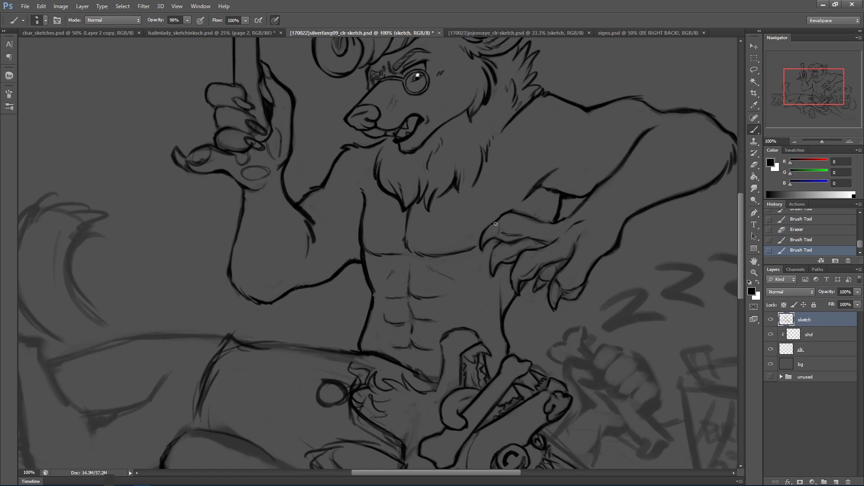
mouse_move(433, 318)
mouse_down()
mouse_move(445, 319)
mouse_move(450, 295)
mouse_up()
Ink the fingers and claws of the standing wolf's lowered hand and erase the rough lines around its wrist.
scroll(562, 301, down, 2)
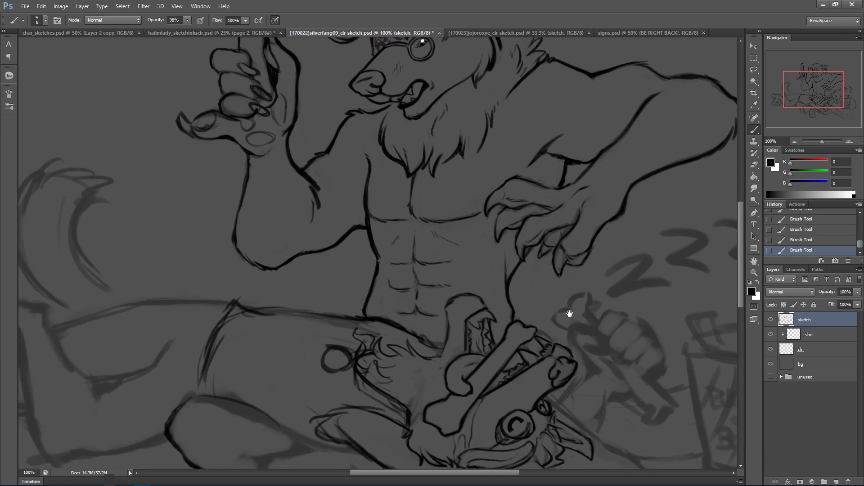
drag(560, 328, 548, 348)
drag(481, 268, 491, 234)
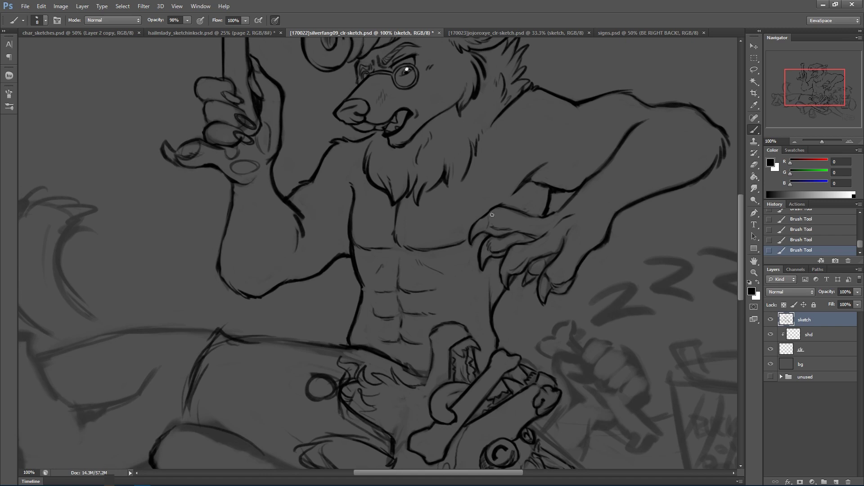
drag(489, 217, 506, 204)
drag(508, 269, 522, 264)
drag(549, 275, 571, 281)
mouse_move(502, 271)
mouse_down()
mouse_move(508, 289)
mouse_move(514, 275)
mouse_up()
mouse_move(500, 234)
mouse_down()
mouse_move(491, 238)
mouse_move(519, 234)
mouse_up()
drag(471, 232, 470, 240)
mouse_move(494, 208)
mouse_down()
mouse_move(566, 203)
mouse_move(591, 181)
mouse_up()
mouse_move(534, 210)
mouse_down()
mouse_move(510, 200)
mouse_move(553, 207)
mouse_up()
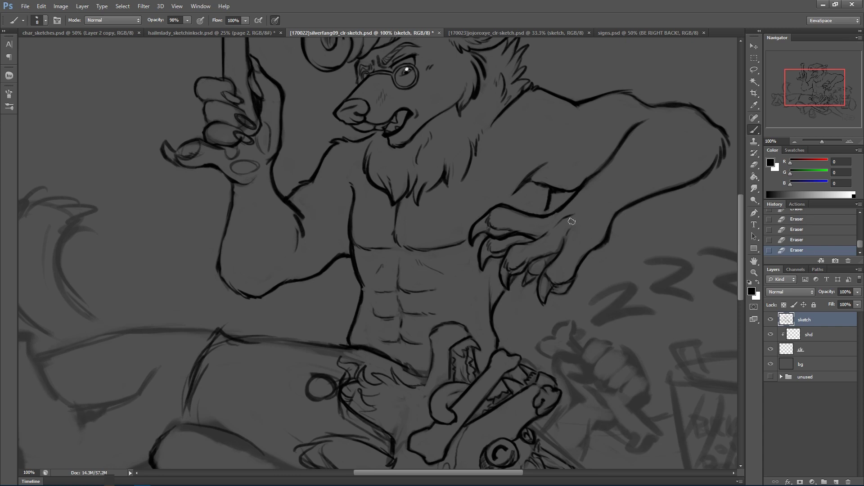
drag(545, 210, 551, 191)
Erase stray sketch marks along the standing wolf's lowered hand and forearm.
drag(686, 264, 532, 363)
mouse_move(576, 199)
mouse_down()
mouse_move(562, 191)
mouse_move(579, 209)
mouse_up()
mouse_move(526, 269)
mouse_down()
mouse_move(570, 249)
mouse_move(579, 233)
mouse_up()
drag(514, 276, 546, 264)
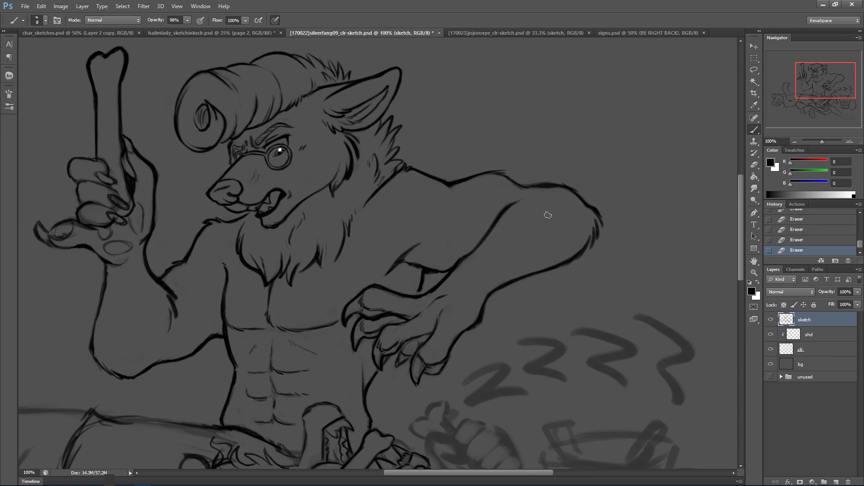
drag(513, 287, 549, 255)
drag(449, 311, 573, 207)
Darken the extended finger of the wolf's raised hand and erase the rough claws of the curled fingers.
mouse_move(506, 145)
mouse_down()
mouse_move(558, 255)
mouse_move(518, 346)
mouse_up()
drag(255, 272, 240, 265)
mouse_move(251, 271)
mouse_down()
mouse_move(272, 248)
mouse_move(256, 262)
mouse_move(233, 248)
mouse_move(262, 265)
mouse_move(268, 260)
mouse_move(255, 241)
mouse_move(247, 250)
mouse_move(254, 259)
mouse_move(244, 256)
mouse_move(252, 267)
mouse_move(270, 248)
mouse_up()
key(e)
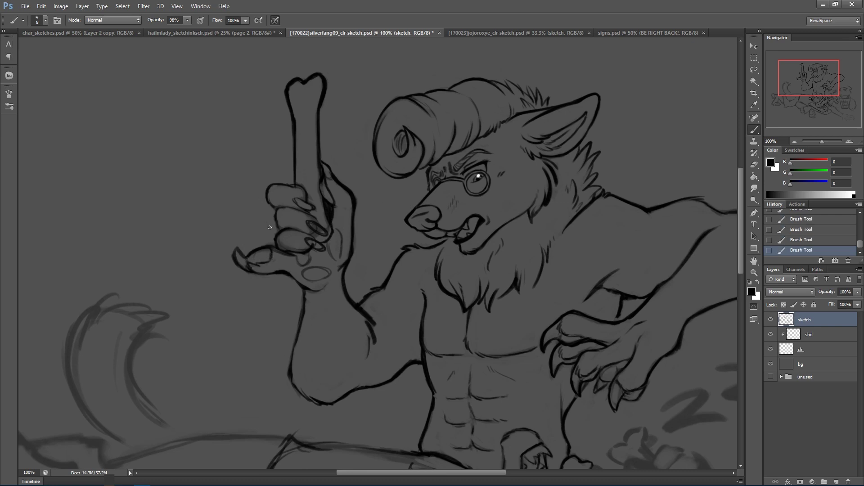
key(e)
mouse_move(297, 250)
mouse_down()
mouse_move(323, 248)
mouse_move(308, 221)
mouse_move(325, 231)
mouse_move(273, 177)
mouse_move(277, 194)
mouse_move(275, 176)
mouse_move(295, 195)
mouse_move(307, 195)
mouse_move(290, 194)
mouse_move(304, 196)
mouse_move(293, 199)
mouse_move(303, 211)
mouse_move(297, 205)
mouse_move(320, 216)
mouse_up()
key(ctrl+alt+z)
key(ctrl+alt+z)
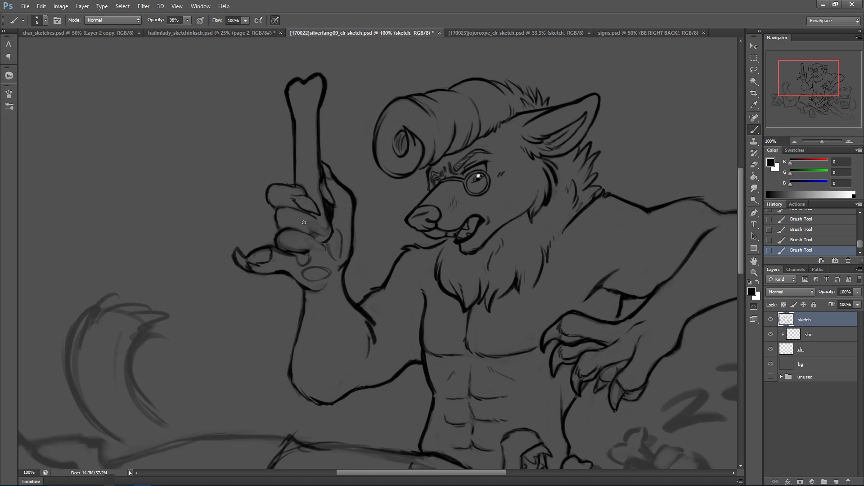
Redraw the curled fingers and pointed claws gripping the upright bone in the wolf's raised hand.
mouse_move(308, 220)
mouse_down()
mouse_move(328, 234)
mouse_move(315, 220)
mouse_move(312, 234)
mouse_move(304, 224)
mouse_move(310, 238)
mouse_move(302, 244)
mouse_move(324, 251)
mouse_move(300, 230)
mouse_up()
drag(329, 226, 326, 220)
drag(326, 226, 318, 186)
drag(315, 169, 306, 178)
mouse_move(270, 202)
mouse_down()
mouse_move(275, 184)
mouse_move(304, 194)
mouse_up()
mouse_move(280, 231)
mouse_down()
mouse_move(286, 207)
mouse_move(320, 216)
mouse_up()
drag(314, 202, 321, 215)
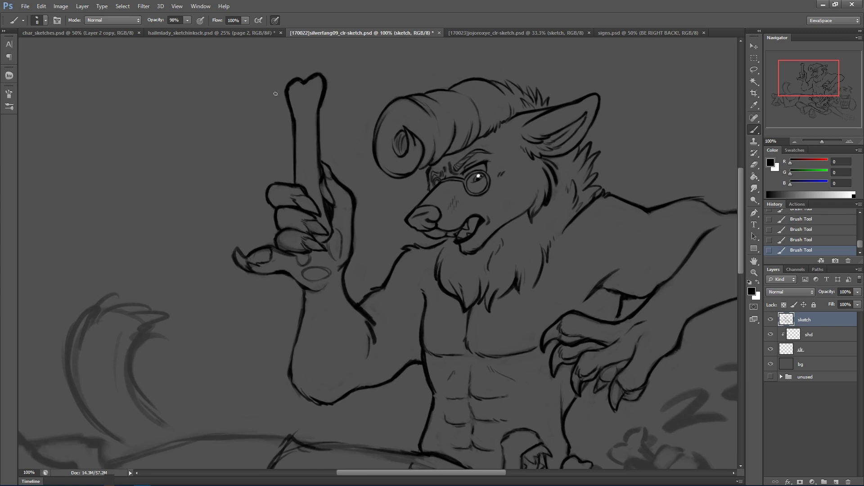
Clean the outer finger edges of the raised hand and ink its palm pads.
key(e)
drag(281, 237, 273, 232)
drag(277, 236, 284, 221)
mouse_move(305, 271)
mouse_down()
mouse_move(311, 279)
mouse_move(329, 276)
mouse_move(324, 265)
mouse_move(331, 275)
mouse_move(332, 238)
mouse_up()
drag(282, 252, 273, 249)
Refine the fur strokes at the inner elbow of the wolf's raised arm and save the file.
mouse_move(360, 319)
mouse_down()
mouse_move(381, 349)
mouse_move(343, 295)
mouse_move(389, 324)
mouse_up()
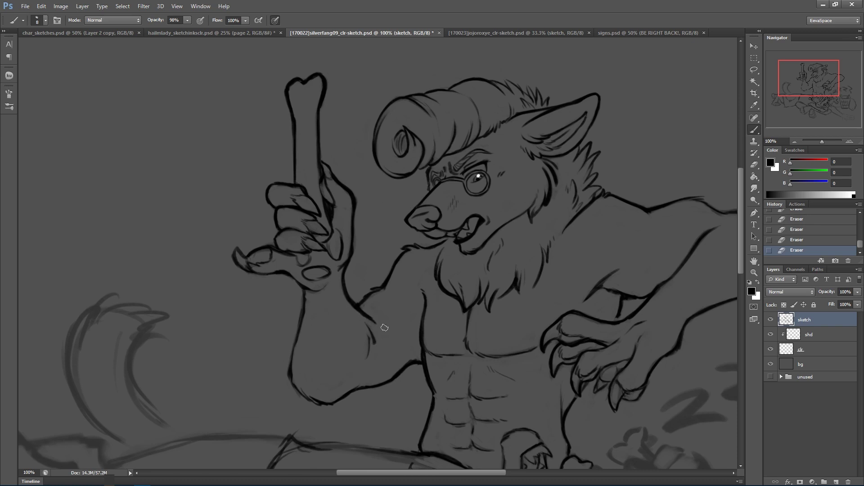
mouse_move(376, 344)
mouse_down()
mouse_move(364, 319)
mouse_move(375, 335)
mouse_move(376, 326)
mouse_up()
key(ctrl+s)
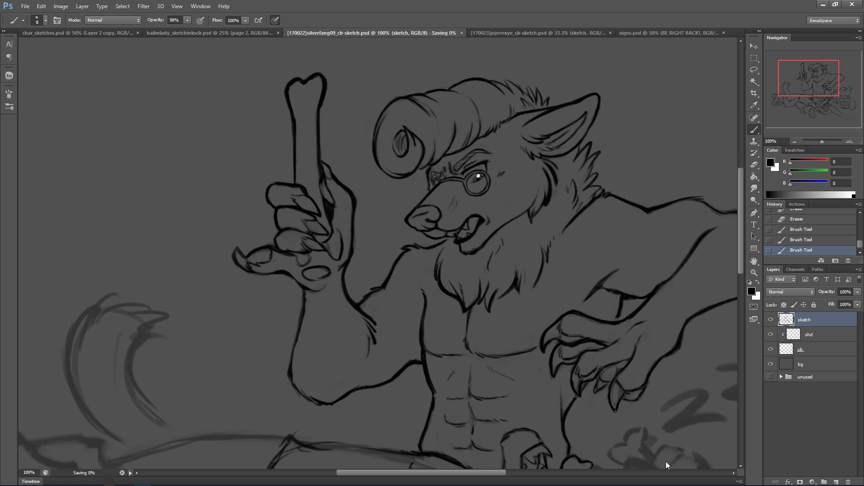
Try an extra stroke on the lowered arm's inner line, undo it, and touch up the armpit line.
drag(598, 330, 521, 334)
drag(638, 228, 646, 225)
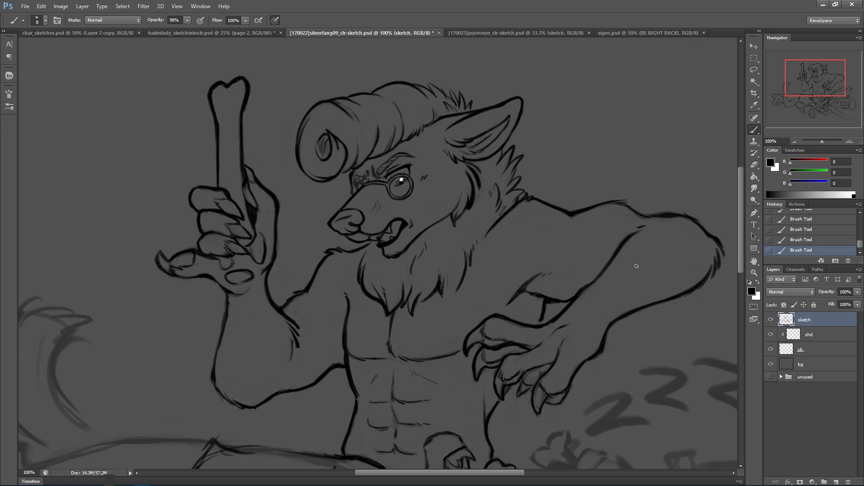
key(ctrl+alt+z)
key(ctrl+alt+z)
drag(522, 291, 543, 273)
Erase stray marks from the standing wolf's chest, shoulder and raised forearm.
scroll(607, 280, down, 3)
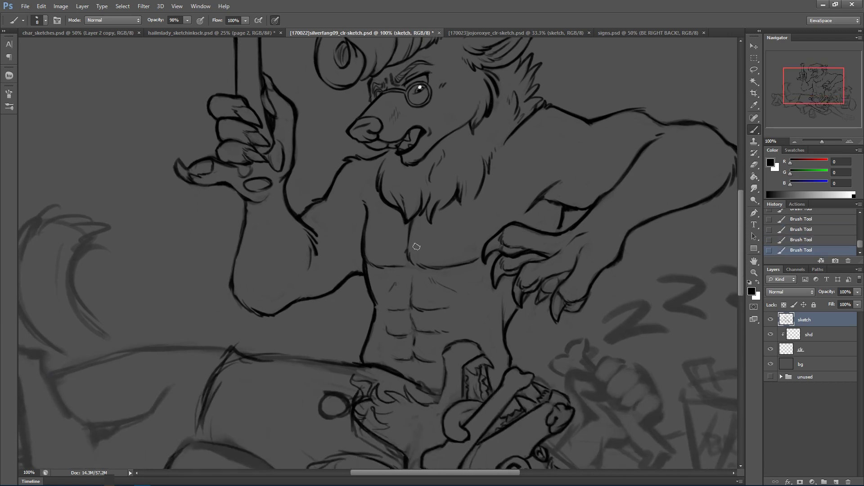
click(424, 257)
drag(345, 208, 333, 223)
drag(243, 262, 237, 257)
Delete the row of rough Z letters beside the standing wolf's lowered arm.
drag(568, 352, 553, 276)
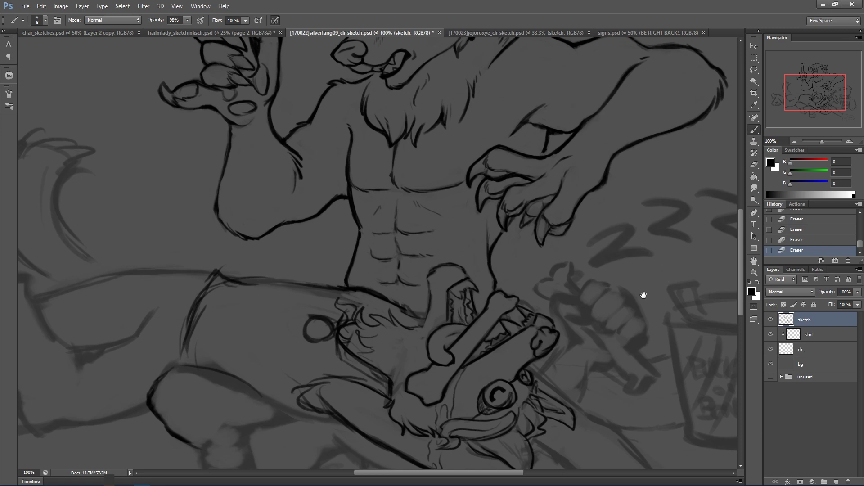
drag(644, 294, 521, 317)
click(754, 70)
mouse_move(666, 178)
mouse_down()
mouse_move(693, 307)
mouse_move(542, 299)
mouse_move(452, 311)
mouse_move(612, 183)
mouse_move(666, 177)
mouse_up()
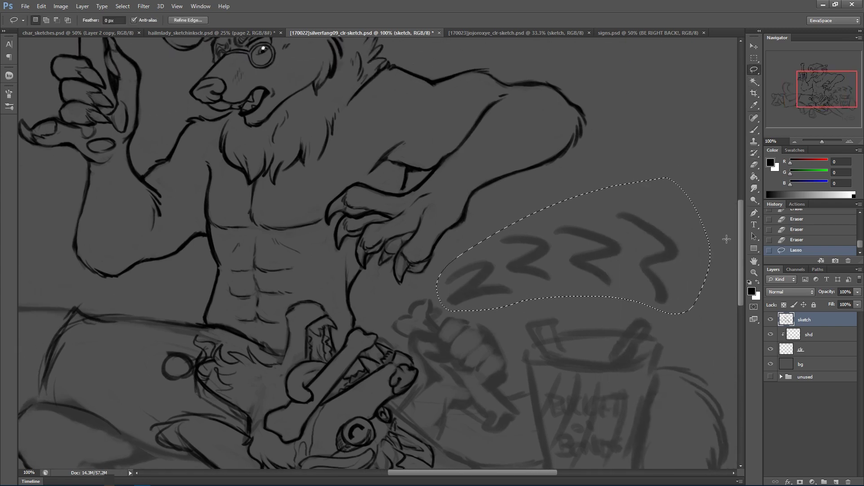
key(Delete)
key(ctrl+d)
key(b)
alt+right_click(484, 266)
mouse_move(454, 269)
mouse_down()
mouse_move(502, 247)
mouse_move(448, 275)
mouse_up()
key(ctrl+z)
mouse_move(495, 247)
mouse_down()
mouse_move(471, 307)
mouse_move(481, 281)
mouse_move(471, 299)
mouse_move(521, 279)
mouse_up()
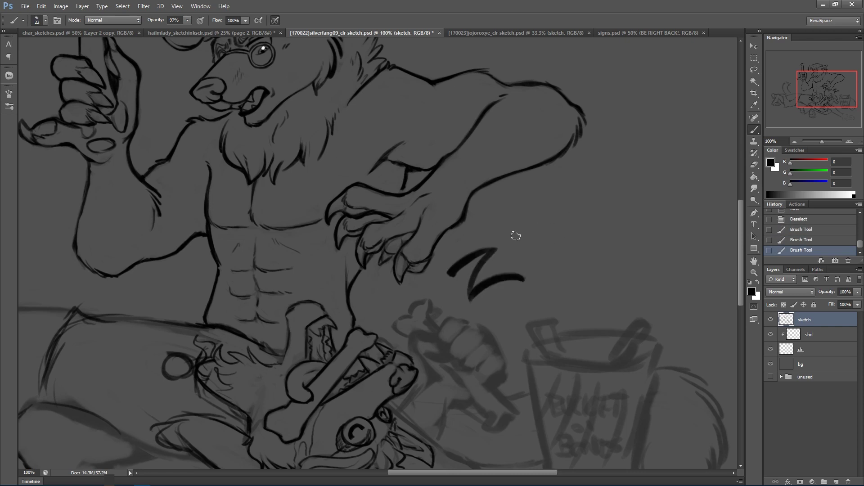
key(ctrl+alt+z)
key(ctrl+alt+z)
key(ctrl+alt+z)
Ink a small black Z near the wolf's lowered hand and a larger, thicker Z above it.
mouse_move(440, 279)
mouse_down()
mouse_move(472, 261)
mouse_move(446, 274)
mouse_move(466, 262)
mouse_move(460, 287)
mouse_move(471, 278)
mouse_move(459, 288)
mouse_move(493, 269)
mouse_move(461, 287)
mouse_move(486, 276)
mouse_up()
key(ctrl+alt+z)
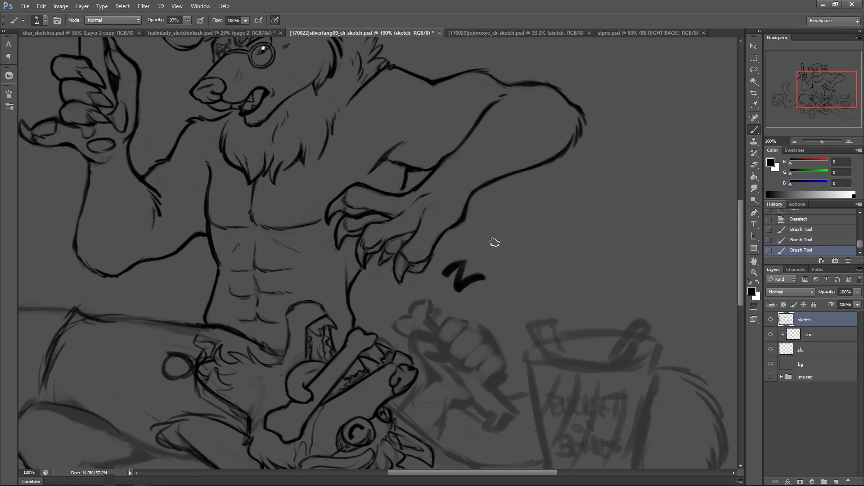
drag(480, 237, 549, 219)
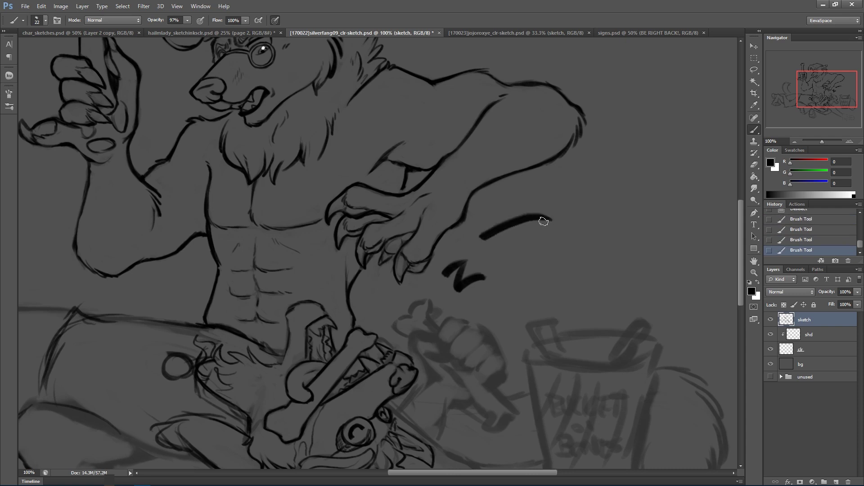
key(ctrl+alt+z)
alt+right_click(534, 221)
drag(537, 213, 476, 241)
mouse_move(534, 214)
mouse_down()
mouse_move(508, 282)
mouse_move(561, 244)
mouse_move(569, 249)
mouse_up()
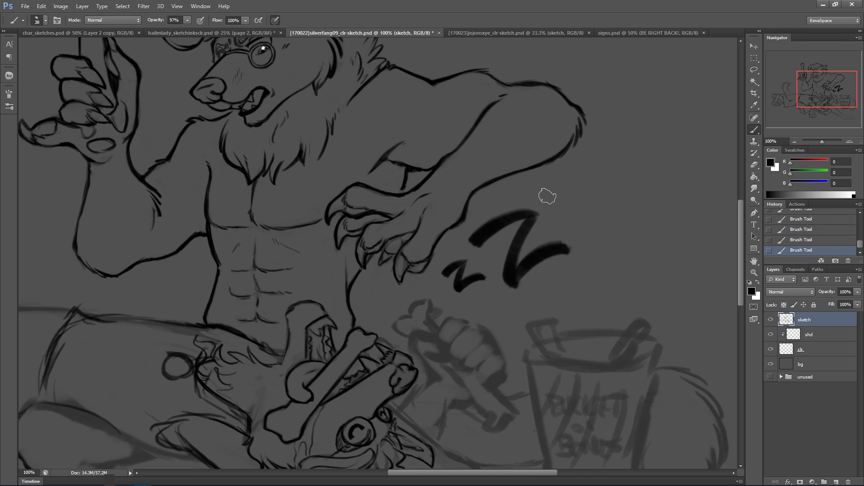
Ink a third, largest Z with jagged corners and a zigzag tail to complete the rising row.
drag(648, 180, 563, 180)
key(ctrl+z)
drag(651, 177, 566, 185)
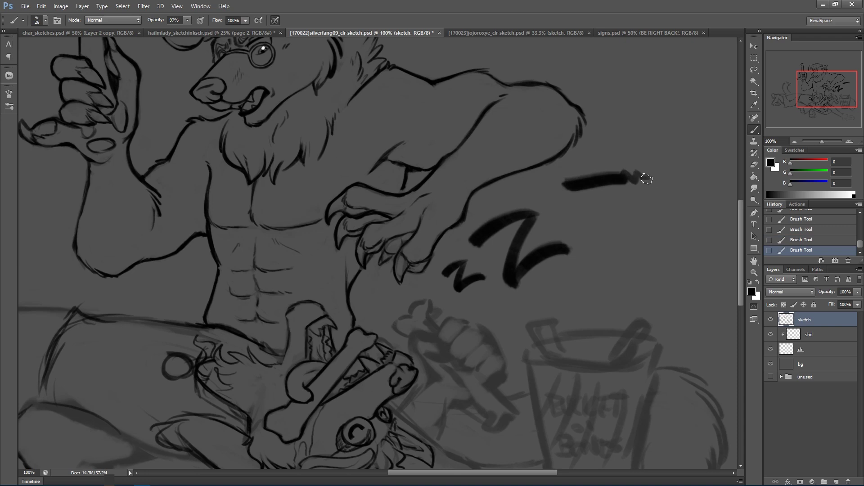
mouse_move(647, 178)
mouse_down()
mouse_move(647, 198)
mouse_move(587, 271)
mouse_move(687, 275)
mouse_up()
alt+right_click(600, 272)
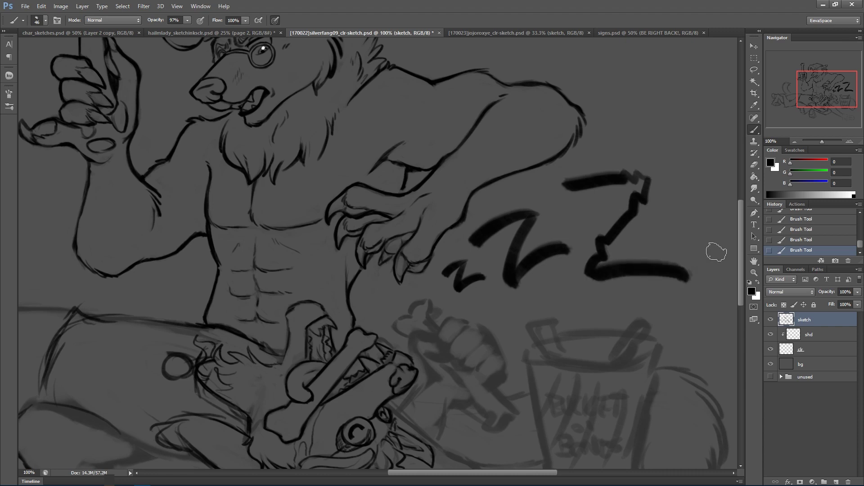
key(ctrl+z)
drag(590, 272, 688, 276)
key(ctrl+z)
alt+right_click(618, 270)
mouse_move(587, 273)
mouse_down()
mouse_move(686, 272)
mouse_move(667, 284)
mouse_move(674, 250)
mouse_move(676, 284)
mouse_move(684, 252)
mouse_move(689, 283)
mouse_move(697, 245)
mouse_move(665, 261)
mouse_move(672, 270)
mouse_move(681, 263)
mouse_move(690, 275)
mouse_move(698, 269)
mouse_move(584, 289)
mouse_move(534, 277)
mouse_move(563, 235)
mouse_up()
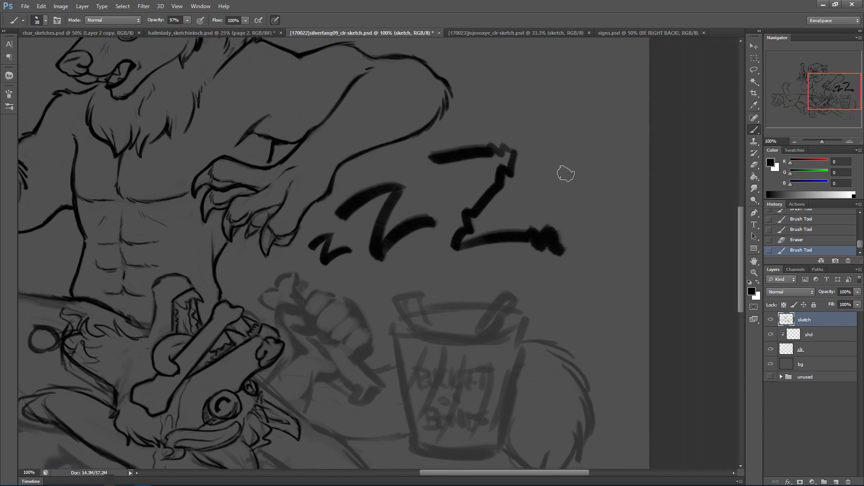
Draw three jagged, fanned-out exclamation marks after the largest Z.
click(551, 207)
mouse_move(556, 189)
mouse_down()
mouse_move(549, 168)
mouse_move(564, 96)
mouse_up()
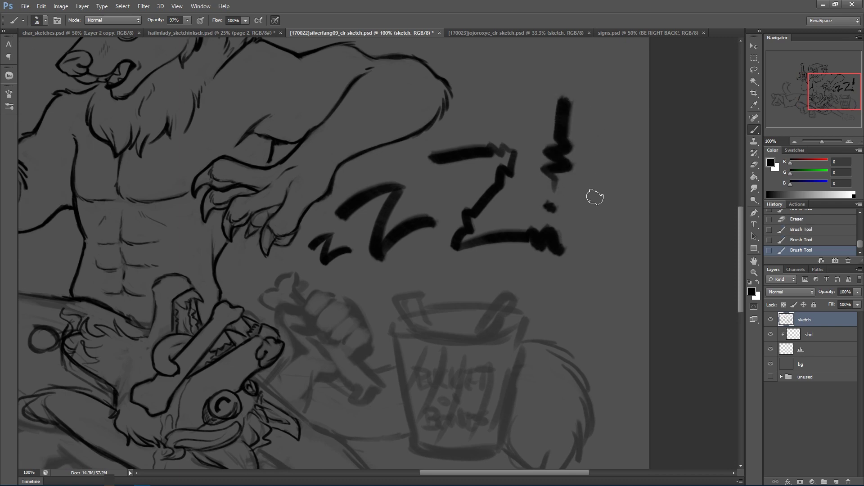
click(573, 215)
mouse_move(580, 195)
mouse_down()
mouse_move(593, 193)
mouse_move(599, 135)
mouse_move(613, 119)
mouse_up()
click(599, 224)
mouse_move(606, 218)
mouse_down()
mouse_move(634, 166)
mouse_move(593, 182)
mouse_up()
Round out the exclamation marks' dots, trim their stroke ends with the Eraser, and save the file.
drag(555, 206, 571, 213)
click(598, 224)
drag(561, 99, 579, 97)
drag(610, 120, 613, 118)
mouse_move(555, 92)
mouse_down()
mouse_move(614, 94)
mouse_move(612, 119)
mouse_move(629, 125)
mouse_move(630, 185)
mouse_up()
mouse_move(557, 213)
mouse_down()
mouse_move(546, 204)
mouse_move(556, 198)
mouse_up()
drag(593, 223, 601, 227)
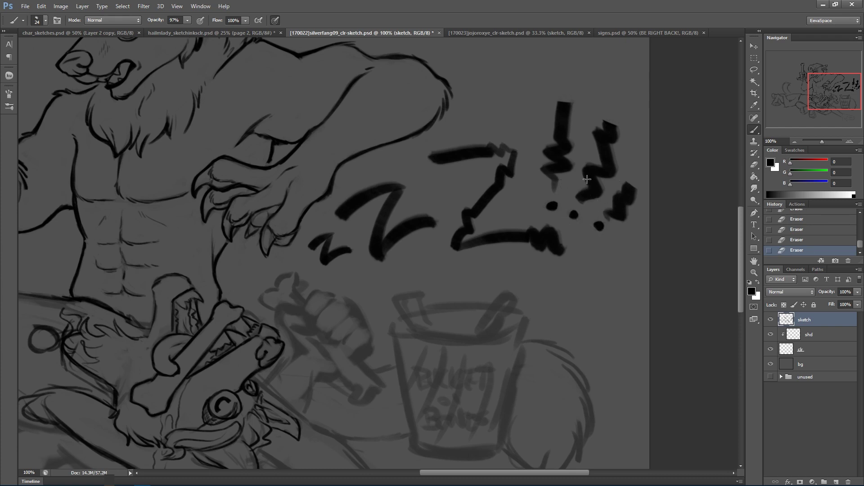
key(ctrl+s)
key(alt)
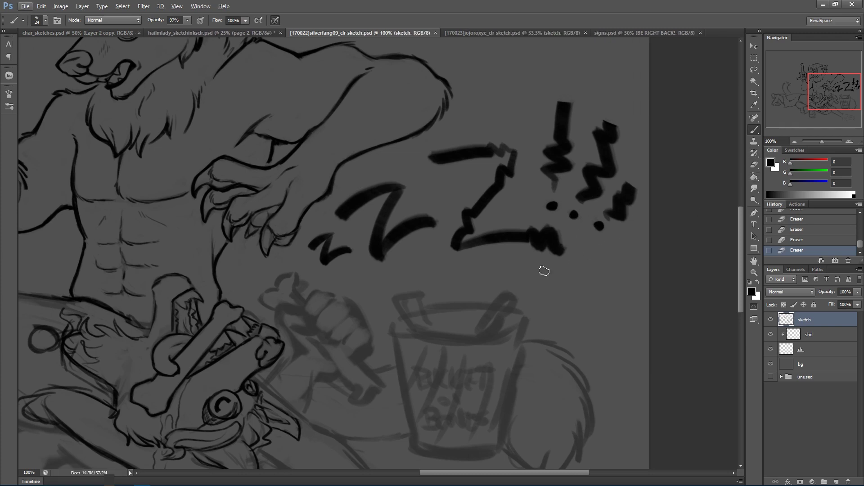
Erase the rough hem line and adjoining upper torso line on the lying character.
drag(426, 303, 517, 230)
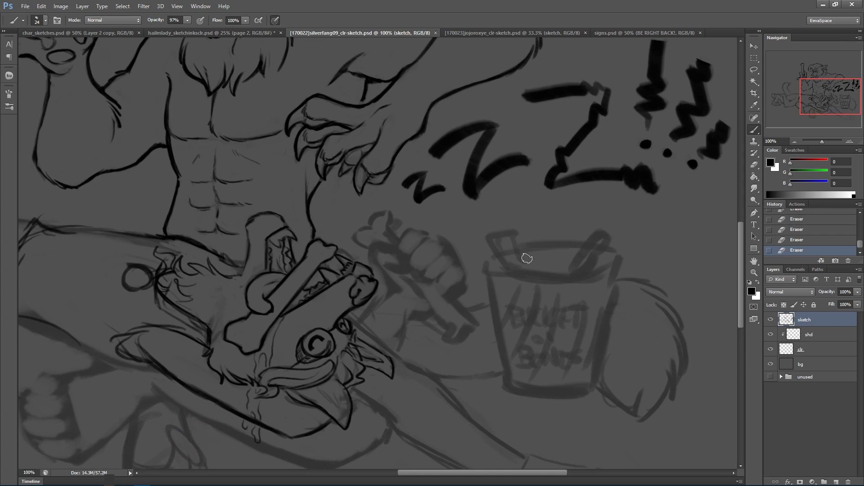
drag(837, 96, 815, 98)
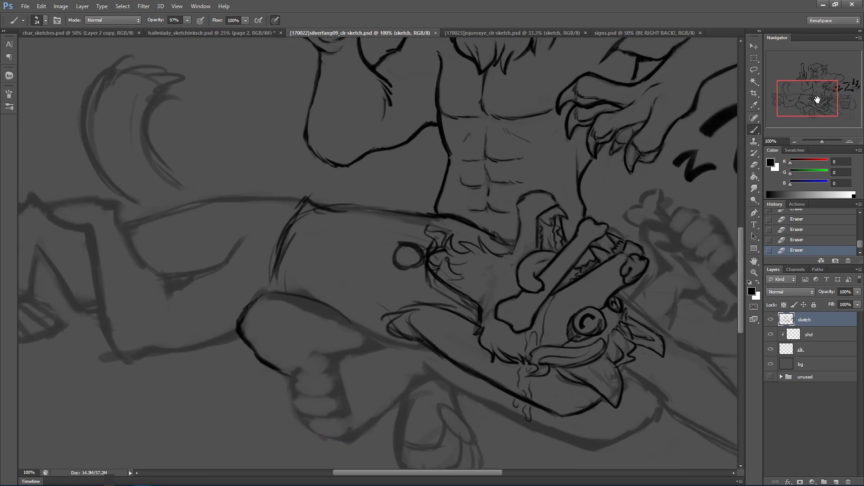
click(754, 164)
mouse_move(323, 214)
mouse_down()
mouse_move(374, 215)
mouse_move(307, 215)
mouse_move(366, 202)
mouse_move(409, 224)
mouse_move(349, 212)
mouse_up()
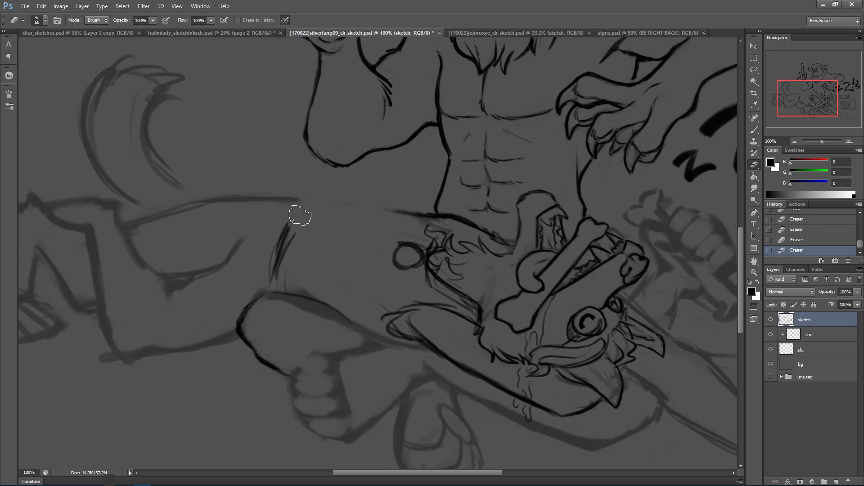
drag(275, 285, 297, 229)
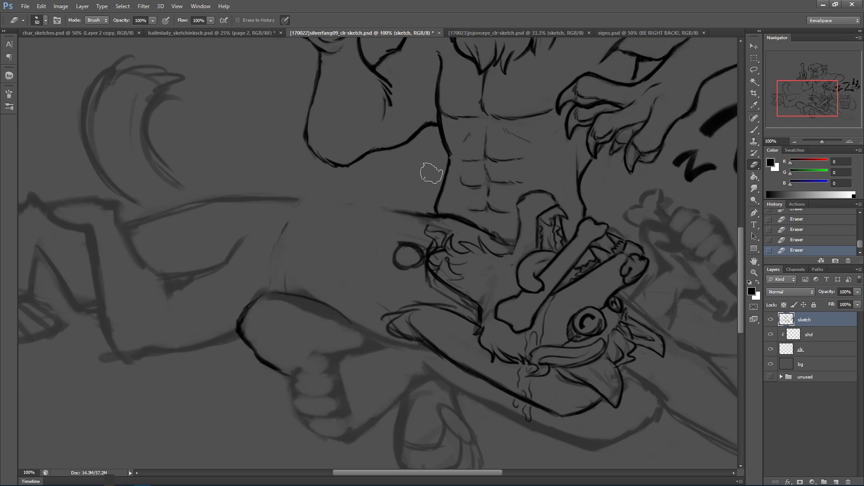
Ink the lying character's curved hem line with short crease strokes near its upper end.
click(754, 129)
drag(269, 290, 286, 225)
key(ctrl+z)
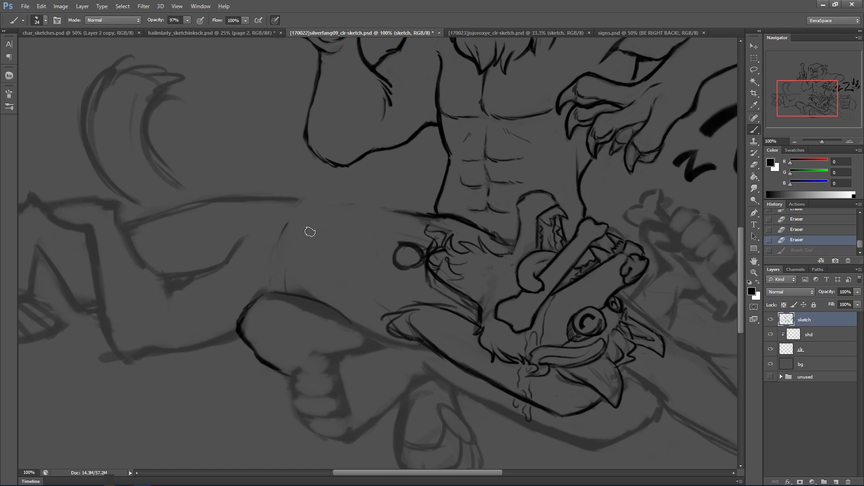
mouse_move(269, 290)
mouse_down()
mouse_move(299, 214)
mouse_move(321, 197)
mouse_move(296, 229)
mouse_up()
click(309, 204)
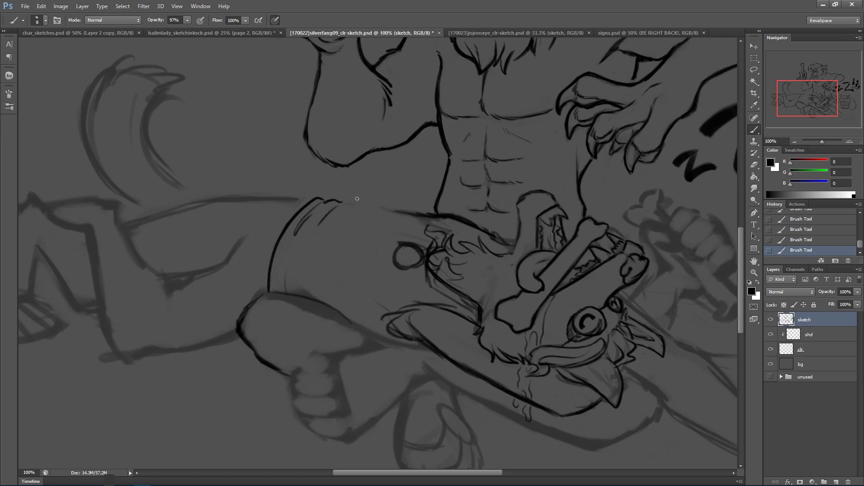
Ink the lying character's upper torso line from the hem toward the standing wolf, and erase its rough overlapping end.
drag(353, 205, 422, 219)
key(bracketright)
key(bracketright)
key(bracketright)
key(bracketright)
key(bracketright)
key(bracketright)
key(e)
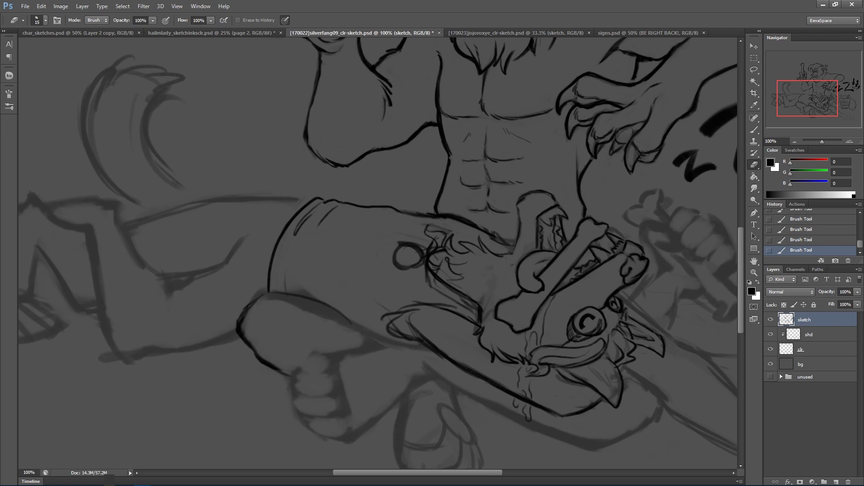
drag(404, 216, 428, 220)
mouse_move(406, 217)
mouse_down()
mouse_move(432, 219)
mouse_move(425, 212)
mouse_up()
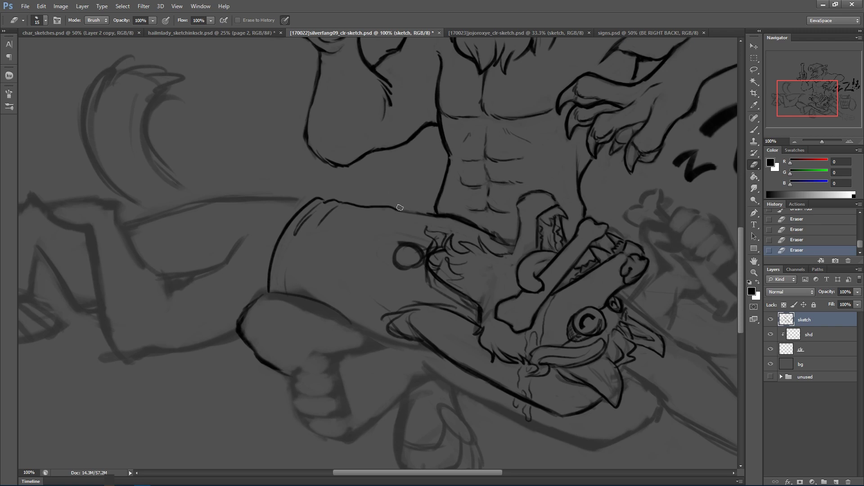
Redraw the erased stretch of the torso line to join the existing outline at the standing wolf's waist.
key(b)
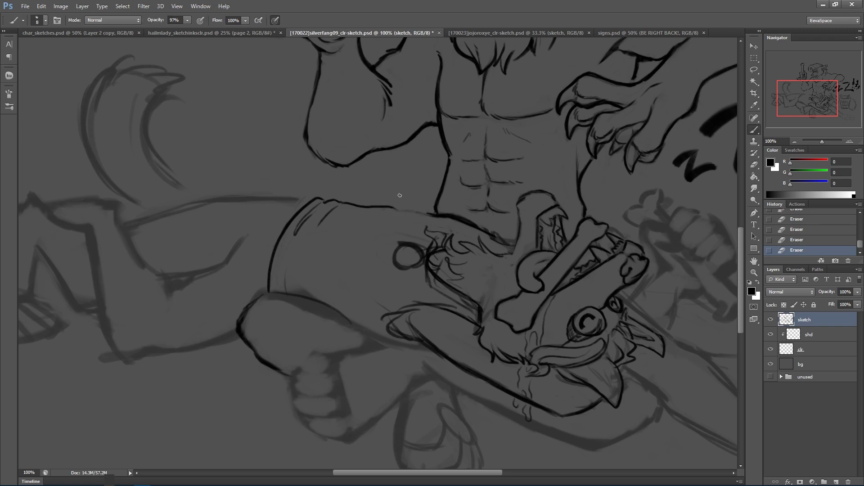
drag(395, 209, 444, 216)
drag(437, 215, 452, 217)
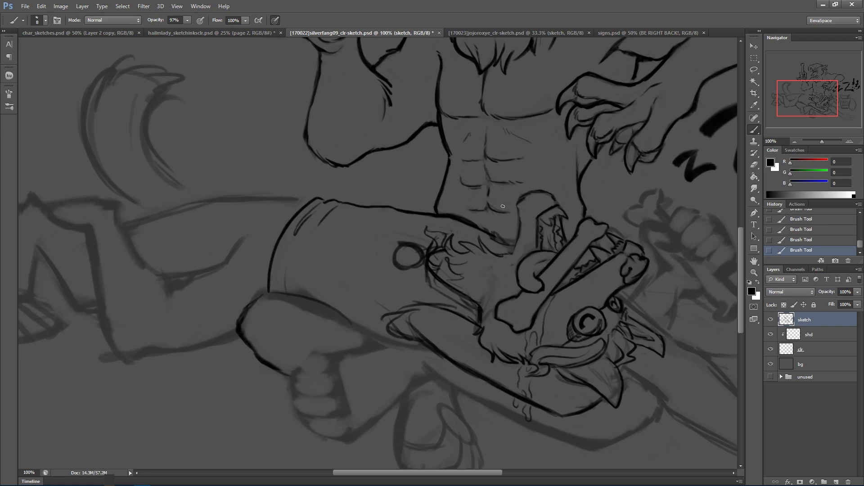
Save the file and add the text "SERIOUSLY?" in the empty area beside the standing wolf's ear.
drag(810, 100, 810, 85)
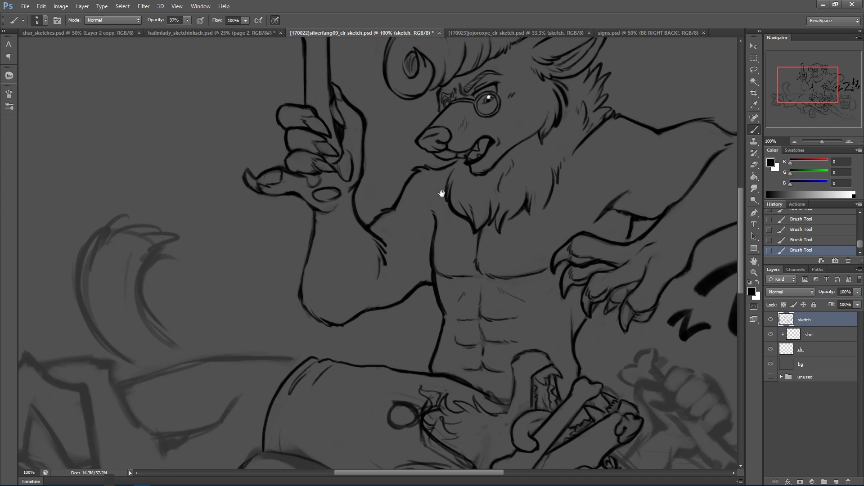
drag(442, 193, 372, 294)
mouse_move(639, 308)
mouse_down()
mouse_move(568, 295)
mouse_move(531, 273)
mouse_up()
drag(513, 307, 519, 281)
mouse_move(529, 352)
mouse_down()
mouse_move(539, 293)
mouse_move(498, 337)
mouse_up()
mouse_move(562, 237)
mouse_down()
mouse_move(512, 343)
mouse_move(516, 330)
mouse_up()
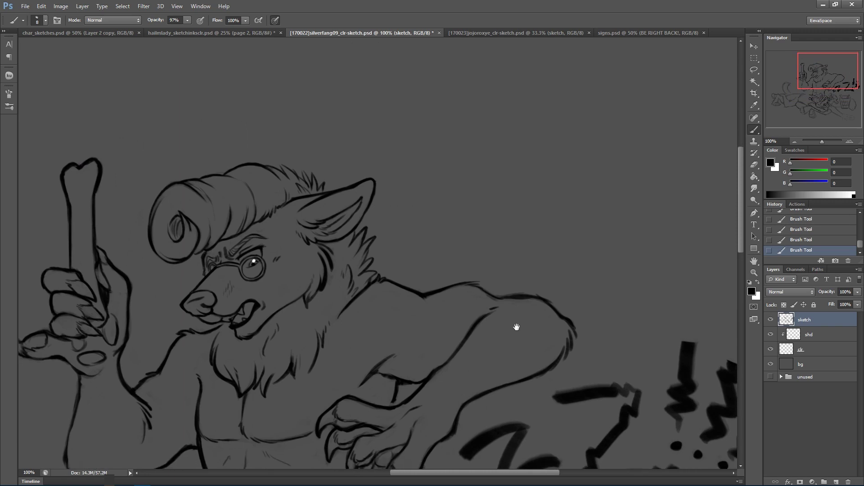
key(ctrl+s)
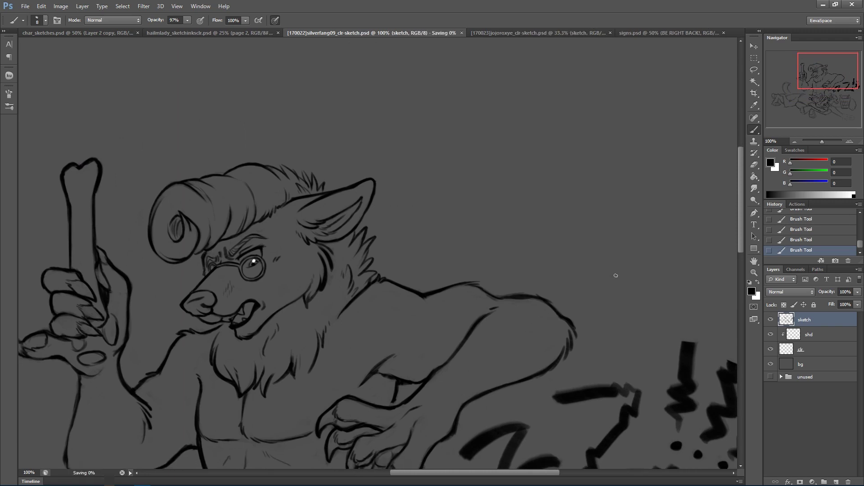
click(754, 225)
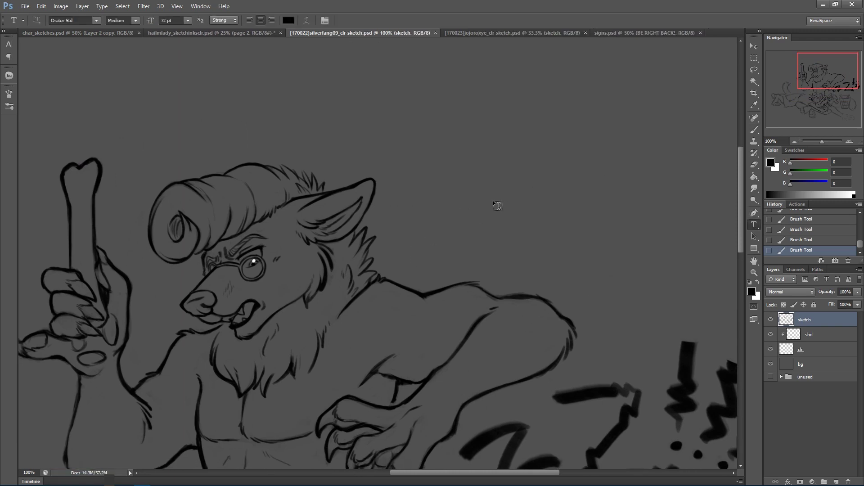
click(485, 189)
text(SERIOU)
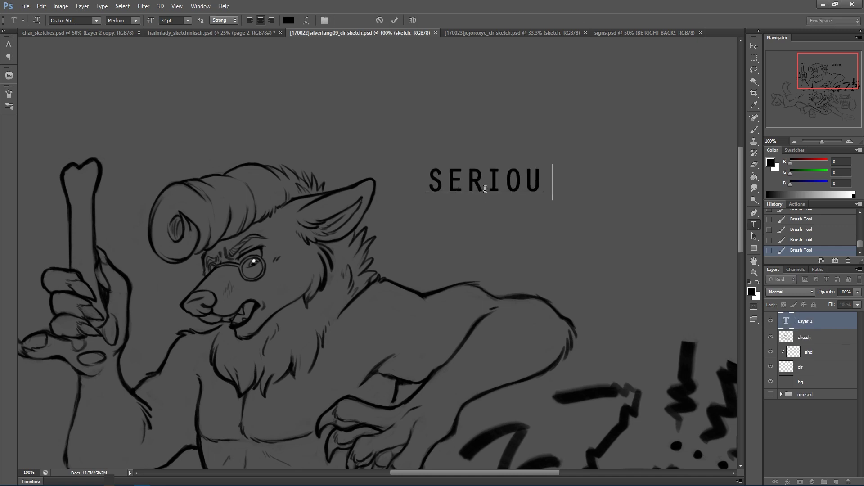
text(SLY?)
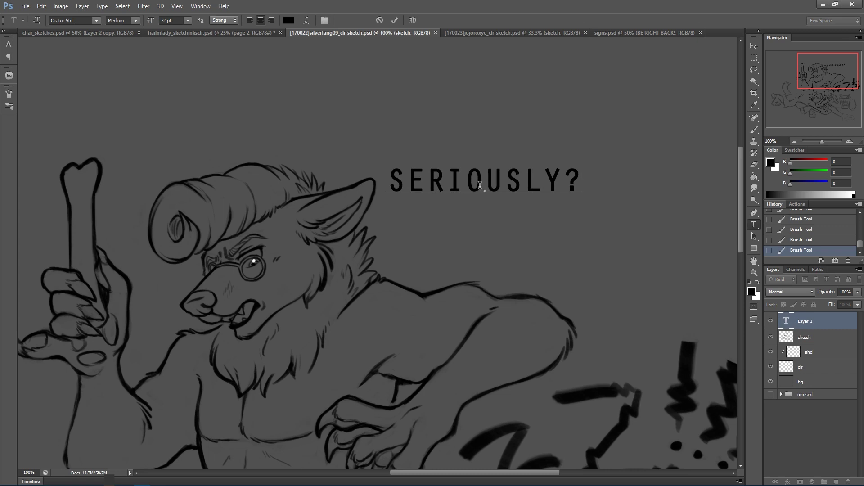
Change the font of the whole "SERIOUSLY?" text to Comic Book.
key(ctrl+a)
click(82, 18)
text(Comic Book)
key(Return)
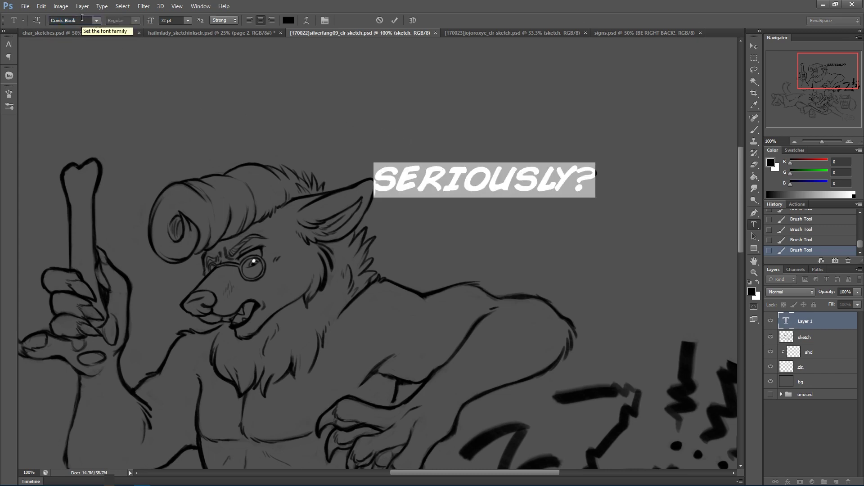
Set the whole text's tracking to 0, turn off faux bold, and commit the text.
click(508, 178)
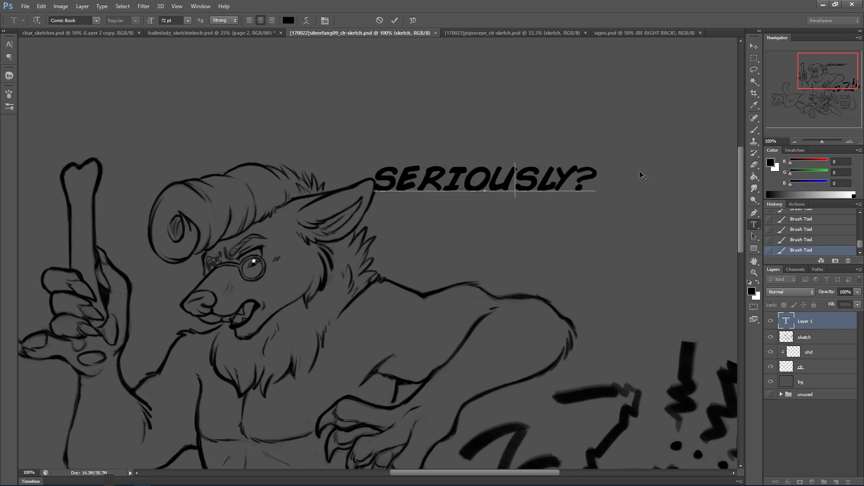
key(ctrl+a)
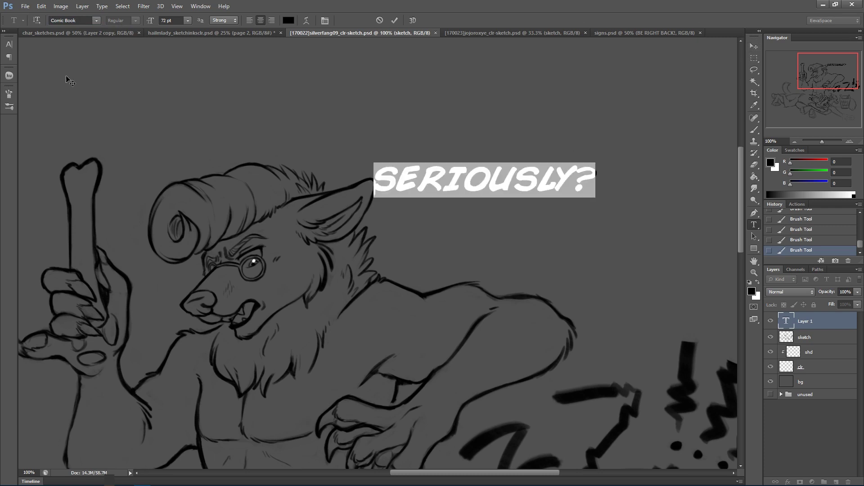
click(9, 44)
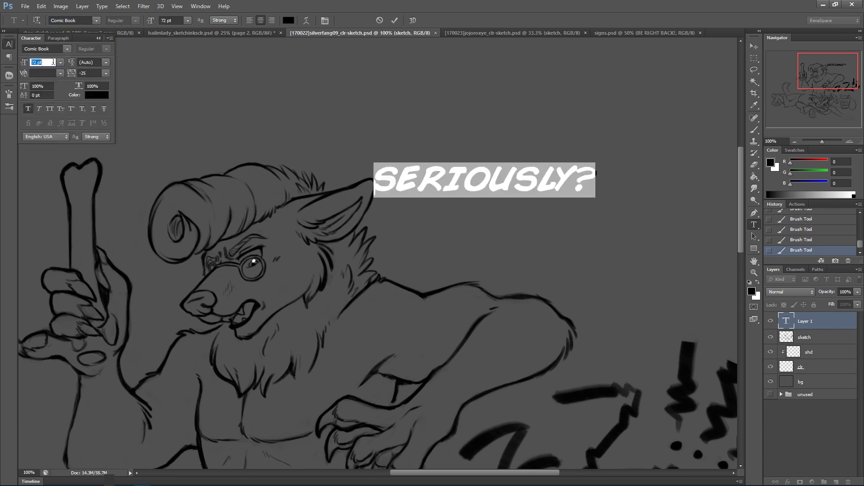
click(106, 73)
click(102, 145)
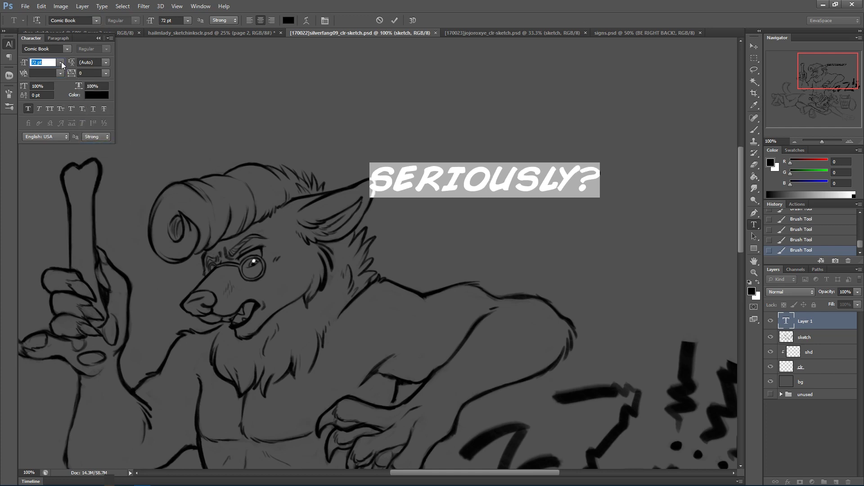
click(29, 109)
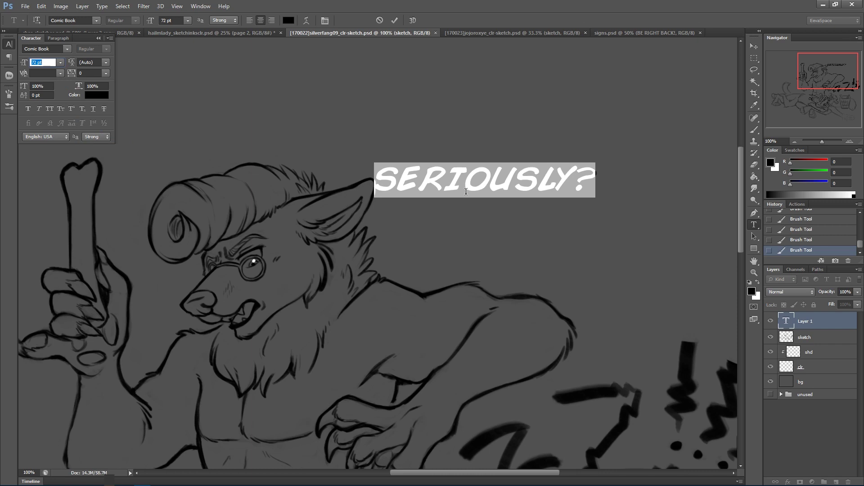
key(ctrl+Return)
click(753, 46)
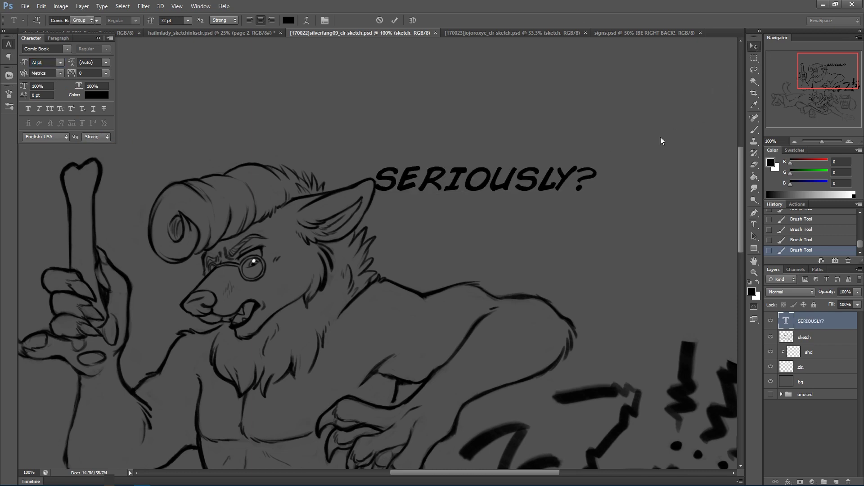
Scale the "SERIOUSLY?" text down to about 49.5 pt and place it in the open area beside the standing wolf's ear.
drag(595, 173, 642, 171)
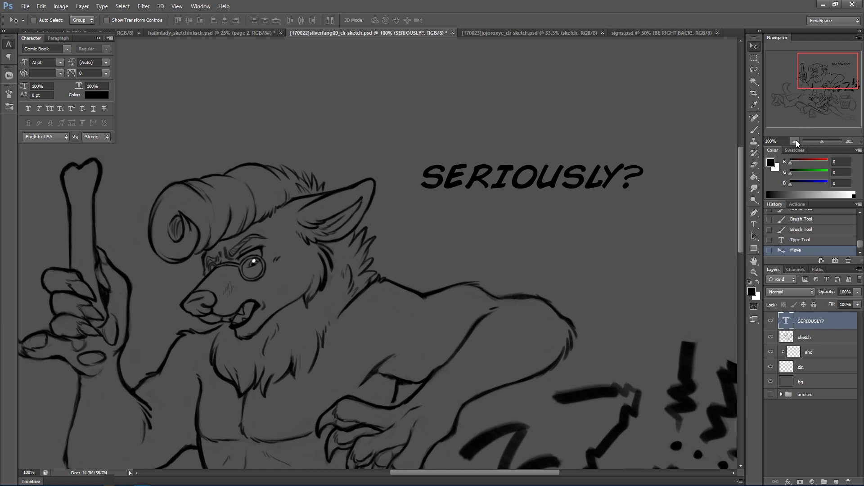
click(795, 141)
click(795, 141)
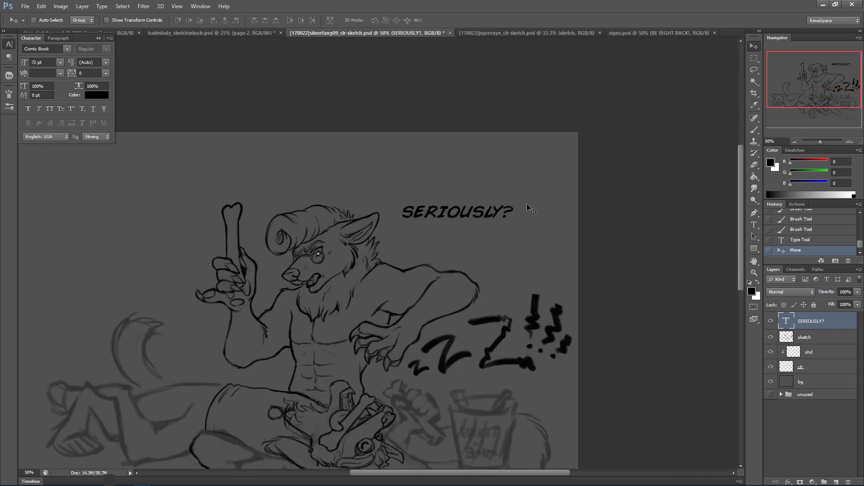
key(ctrl+t)
drag(514, 202, 521, 236)
key(Return)
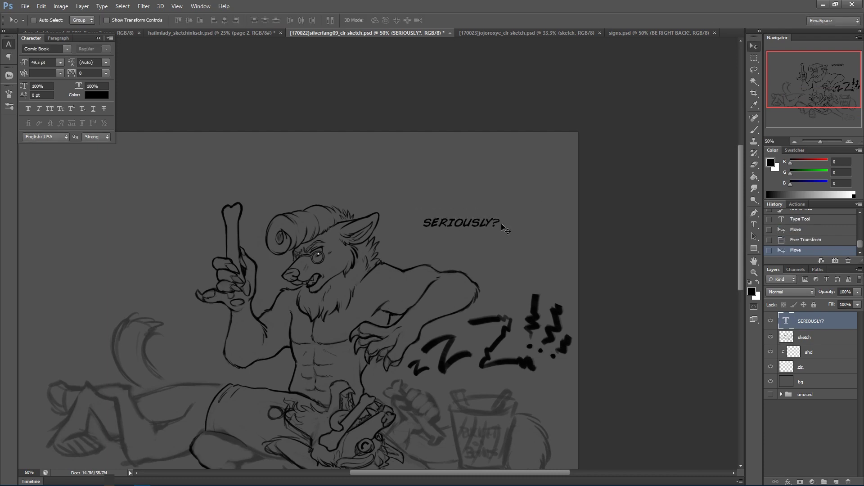
Stretch the "SERIOUSLY?" text taller and skew it horizontally by about 19° so the slanted letters stand upright.
key(ctrl+t)
drag(461, 231, 468, 233)
key(Return)
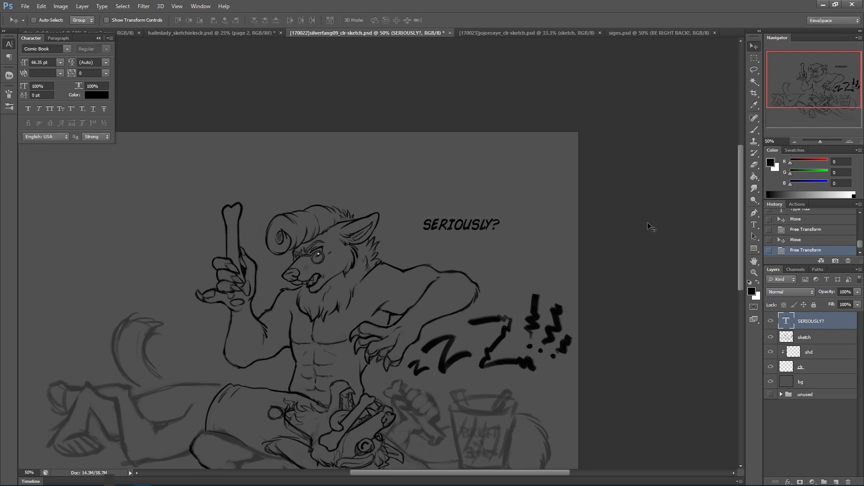
key(ctrl+t)
drag(460, 215, 455, 214)
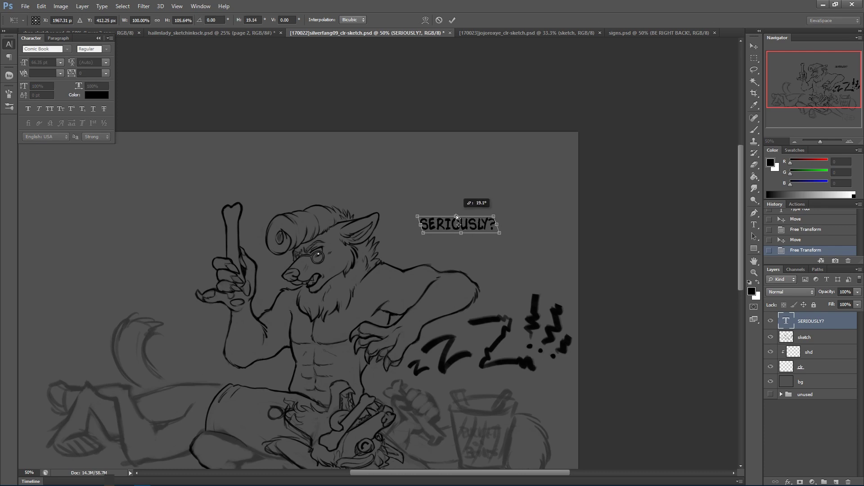
key(Return)
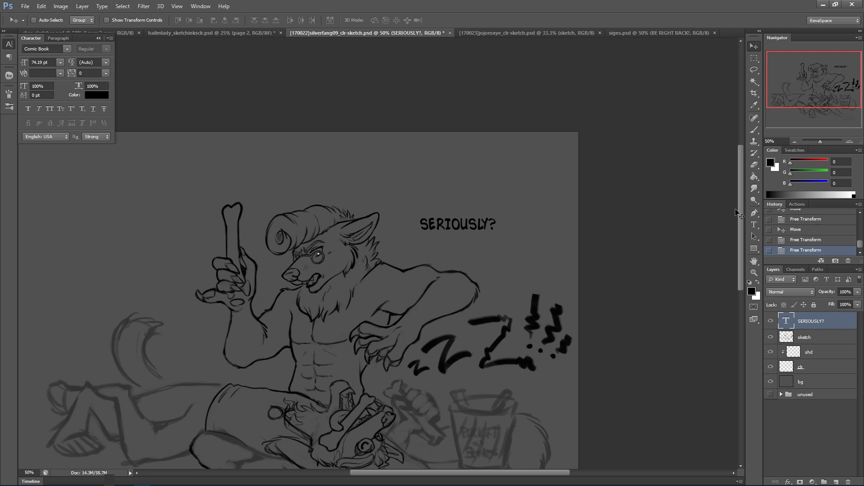
Draw a white rounded rectangle about 464 × 184 px with a 100 px radius around "SERIOUSLY?" and place it beneath the text layer.
click(755, 249)
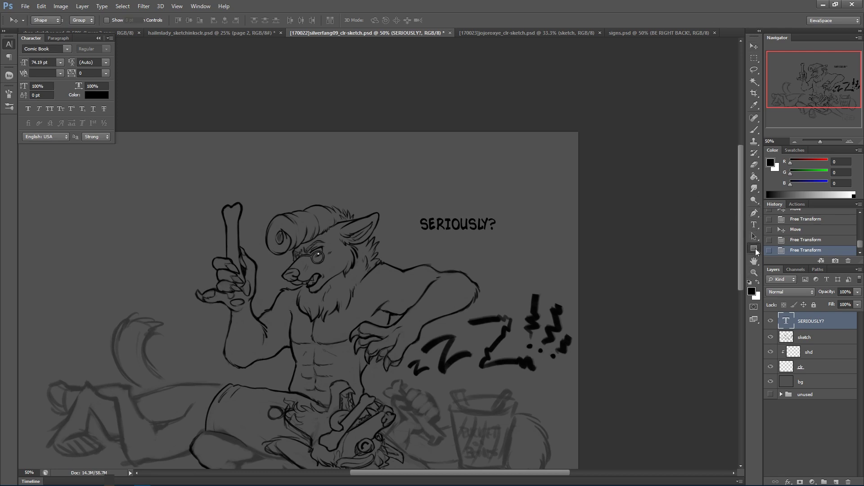
click(792, 264)
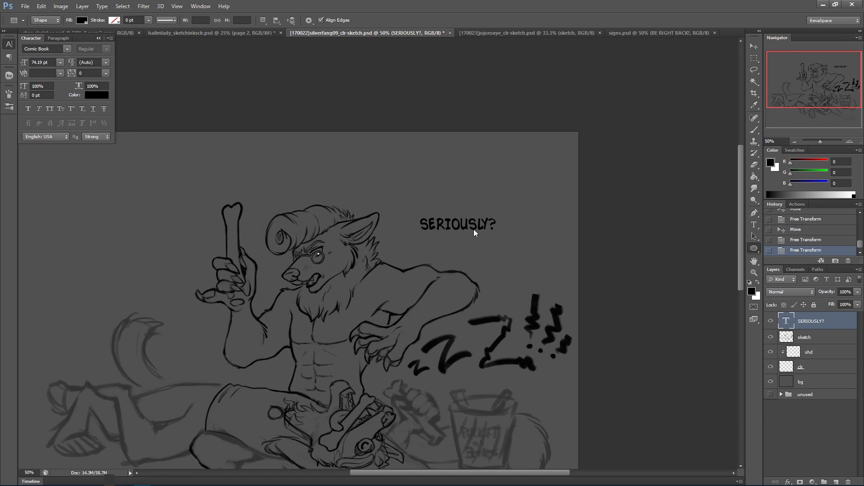
click(755, 248)
click(787, 257)
click(808, 342)
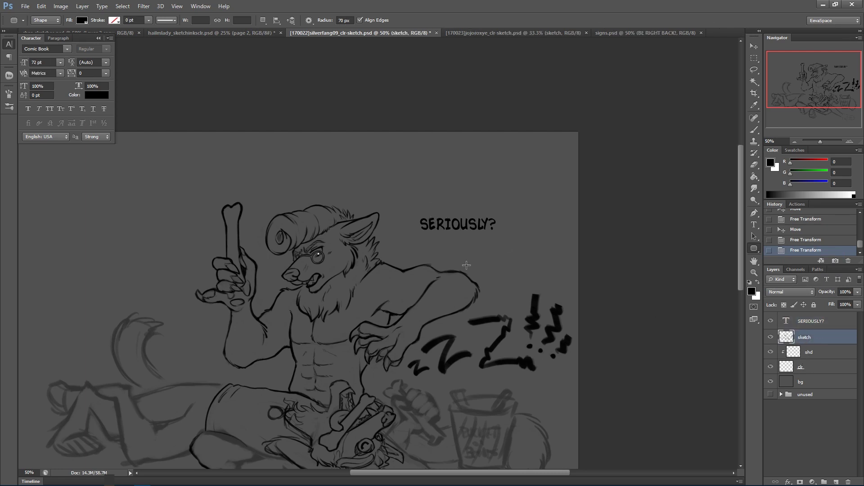
click(757, 282)
drag(412, 208, 505, 243)
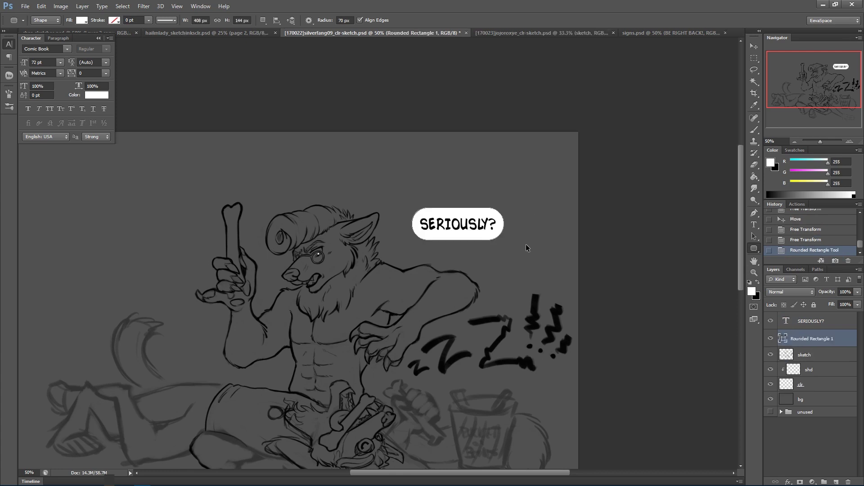
key(ctrl+z)
click(340, 21)
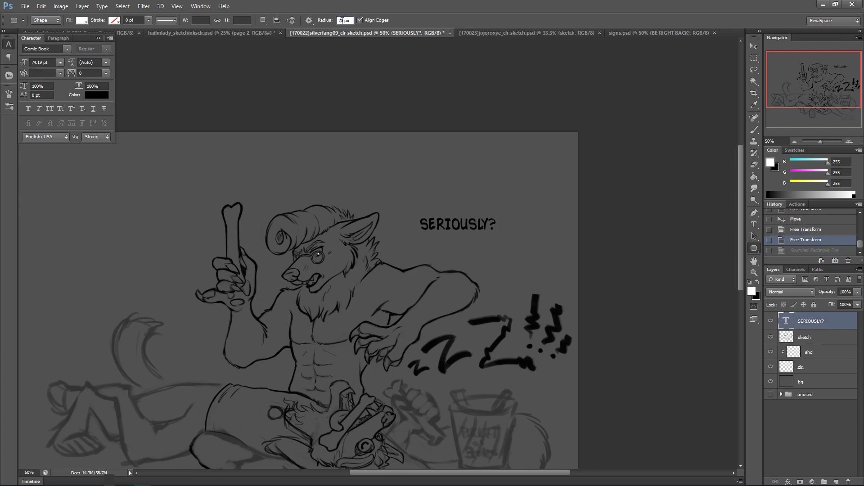
text(00)
drag(408, 203, 511, 244)
drag(807, 323, 811, 343)
Add a black outside Stroke layer style to the rounded rectangle, with its size raised by 5 px.
click(83, 6)
mouse_move(60, 6)
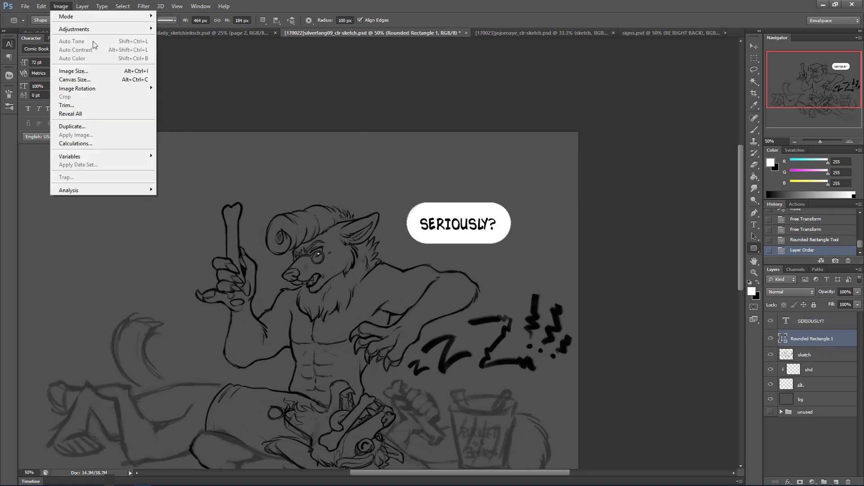
mouse_move(119, 58)
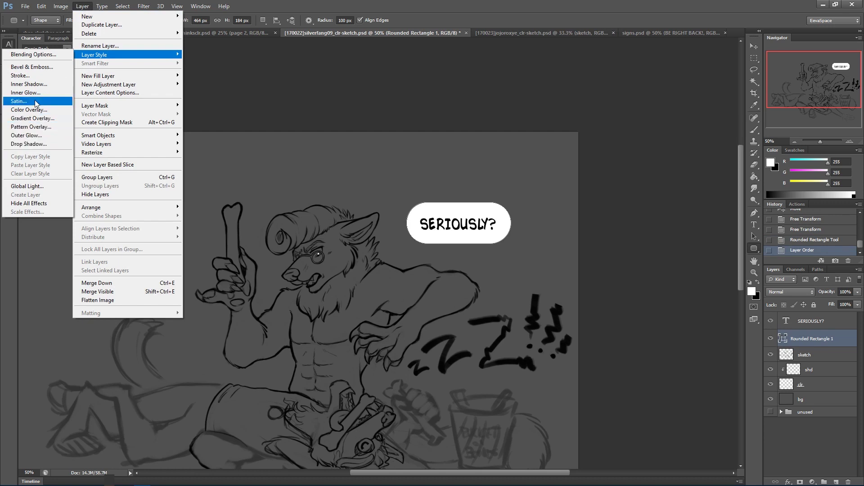
click(38, 76)
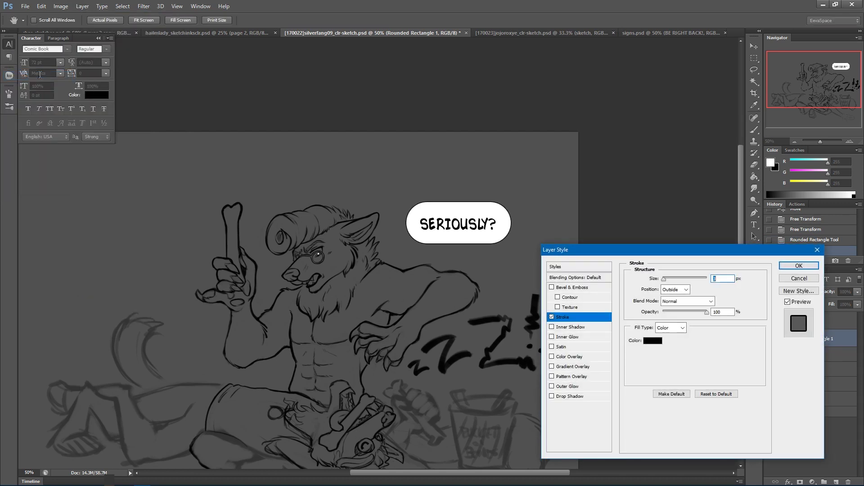
key(Up)
key(Up)
key(Up)
key(Up)
key(Up)
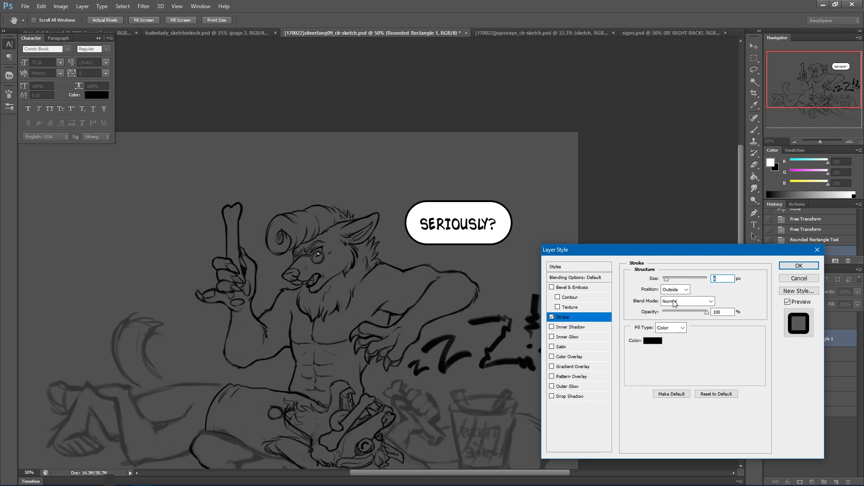
click(796, 266)
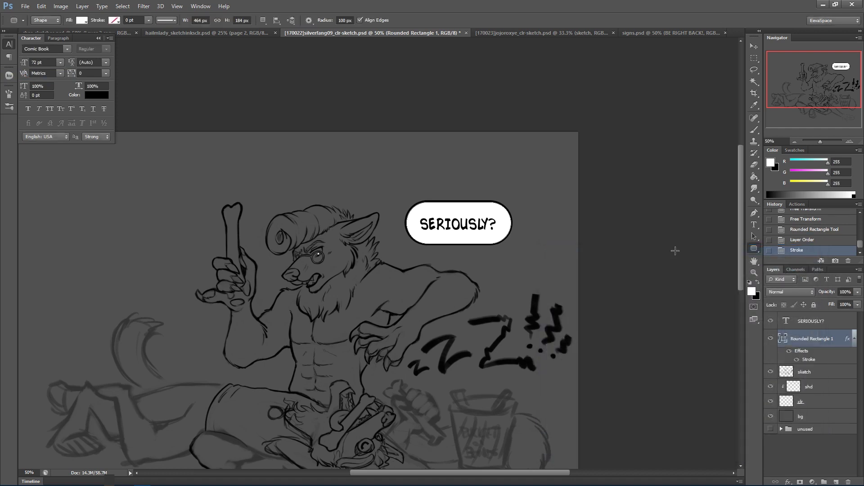
Move the "SERIOUSLY?" text so it sits centred inside the speech balloon.
key(ctrl+plus)
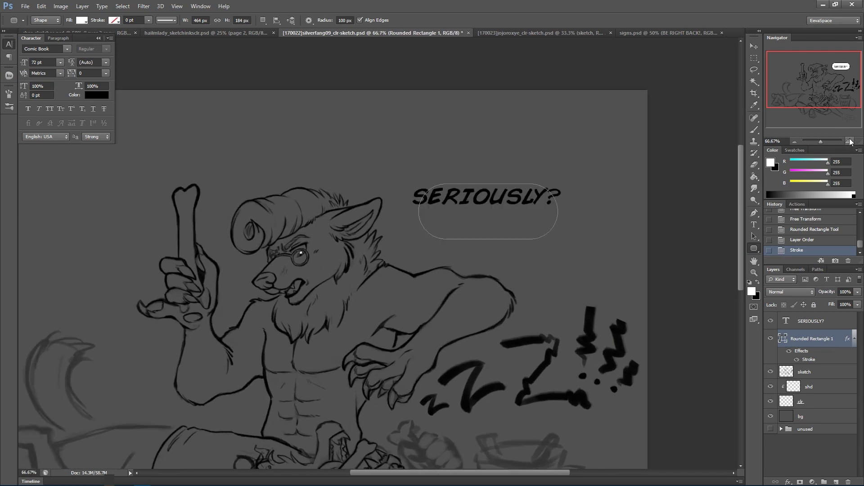
click(813, 323)
click(754, 46)
drag(530, 218, 528, 213)
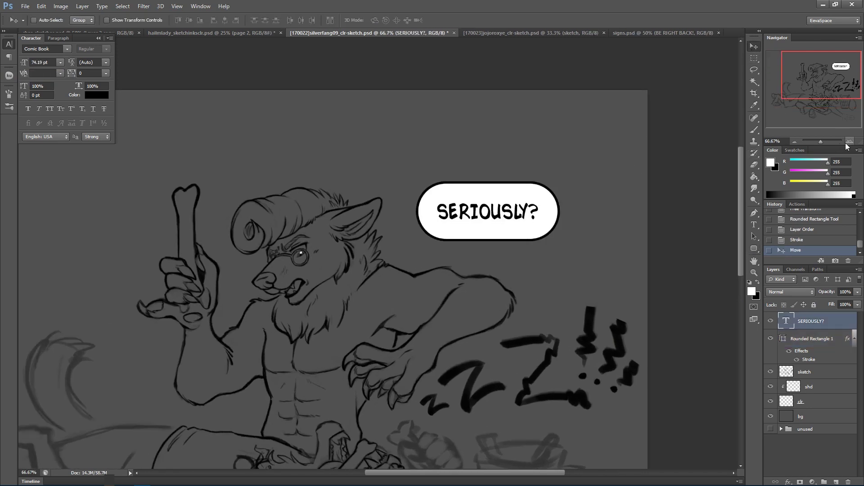
Shift the balloon's left pair of upper and lower anchor points about 39 px inward to soften that end.
key(ctrl+plus)
click(810, 339)
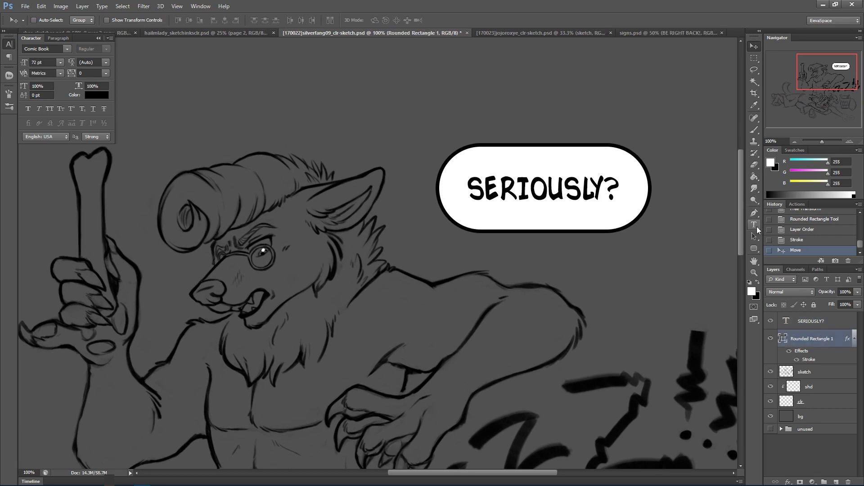
click(754, 212)
ctrl+click(479, 147)
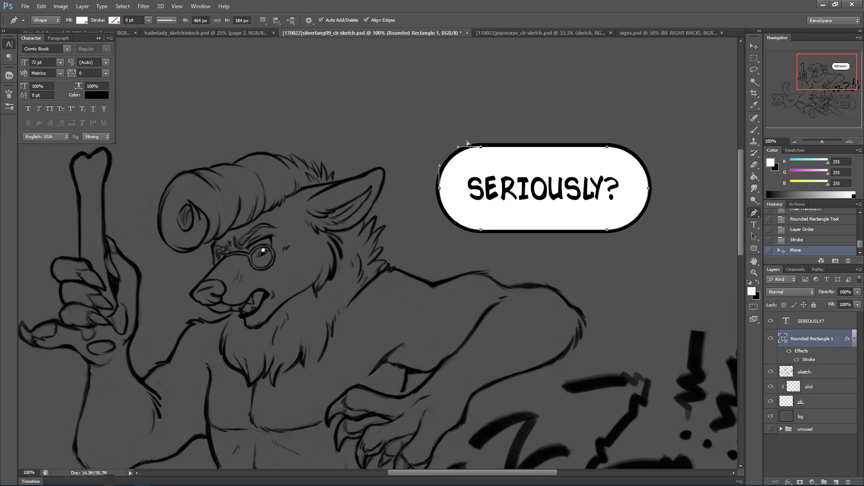
drag(482, 146, 504, 145)
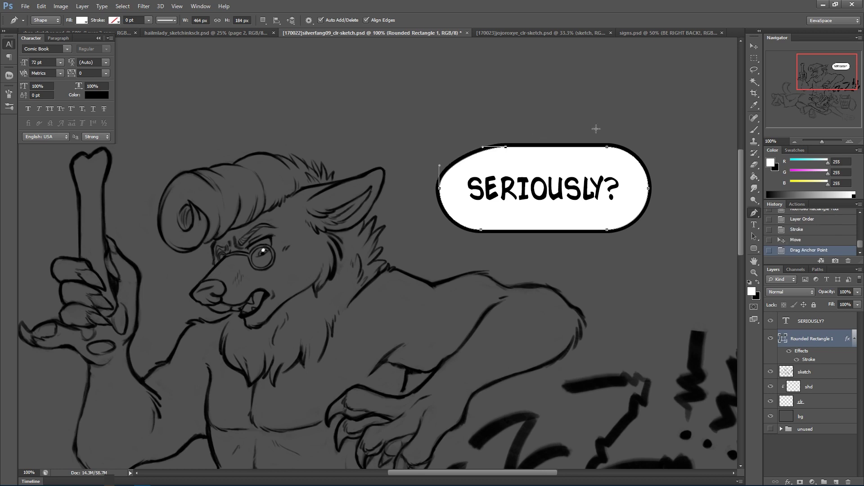
key(ctrl+z)
ctrl+click(475, 148)
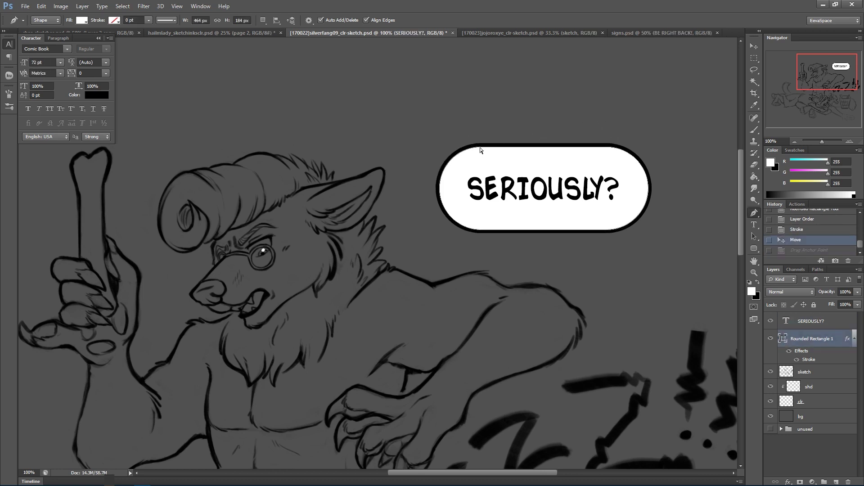
drag(482, 165, 507, 256)
key(ctrl+t)
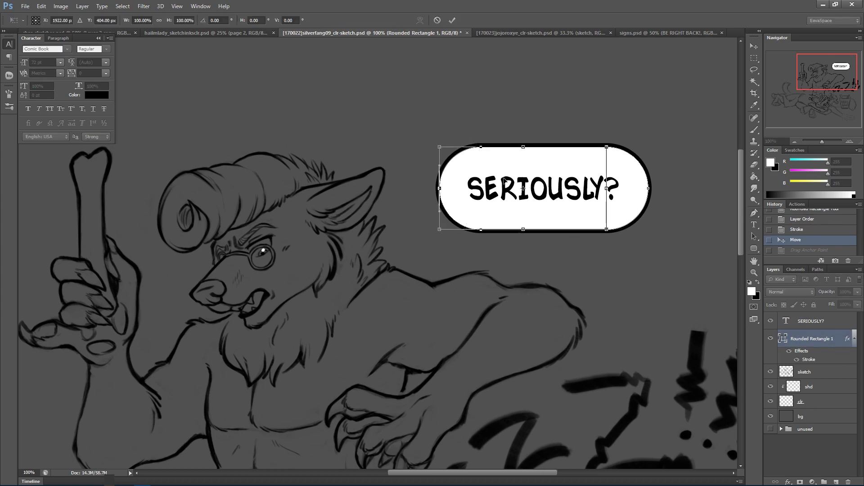
mouse_move(505, 177)
mouse_down()
mouse_move(522, 178)
mouse_move(513, 177)
mouse_up()
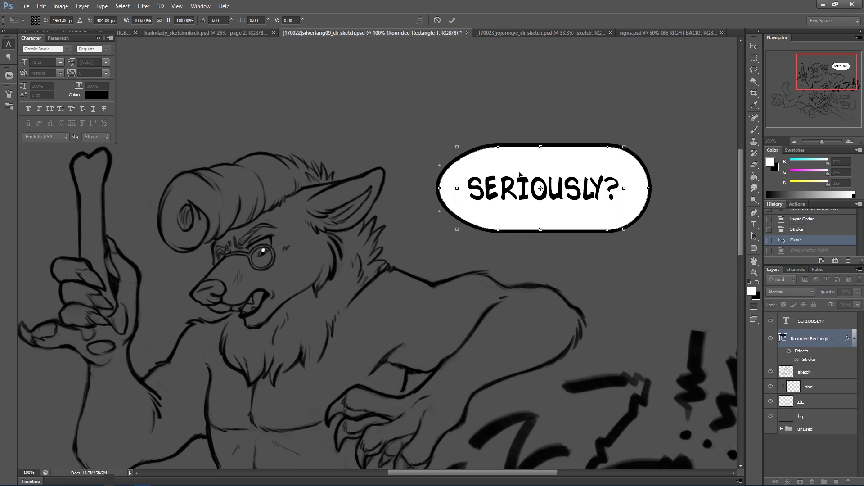
key(Return)
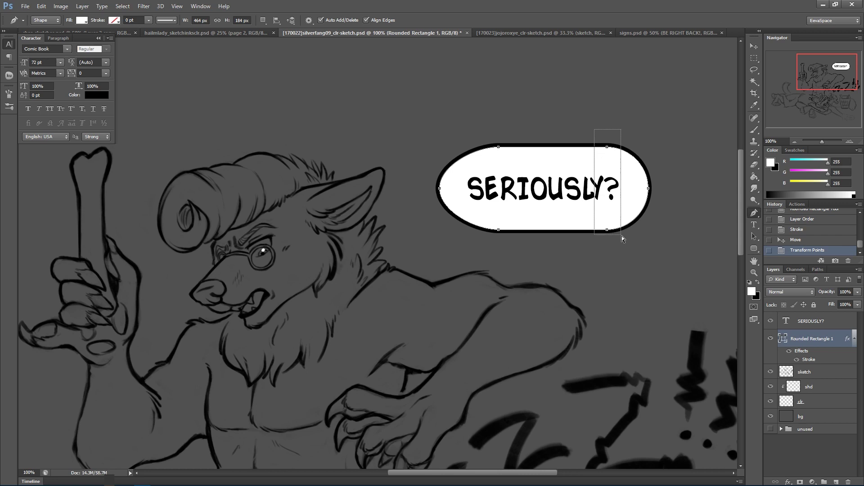
Shift the balloon's right pair of upper and lower anchor points 53 px inward to match the opposite end.
key(ctrl+t)
key(shift+Left)
key(shift+Left)
key(shift+Left)
key(shift+Left)
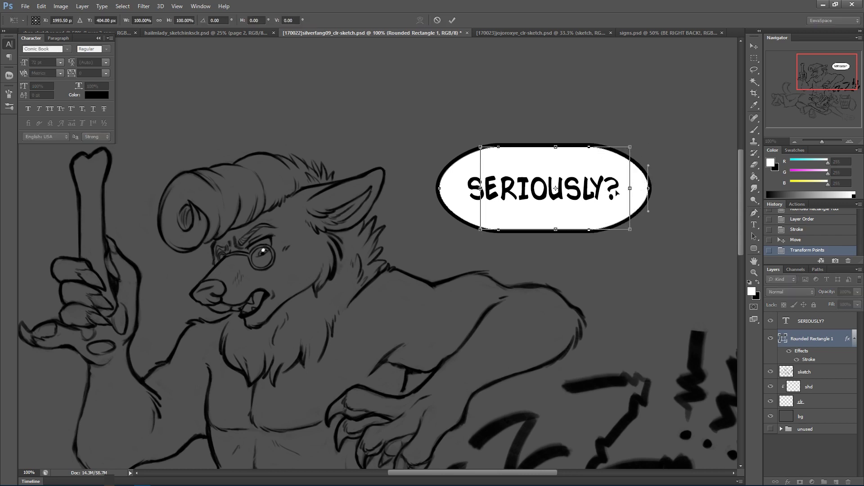
key(shift+Left)
key(Left)
key(Left)
key(Left)
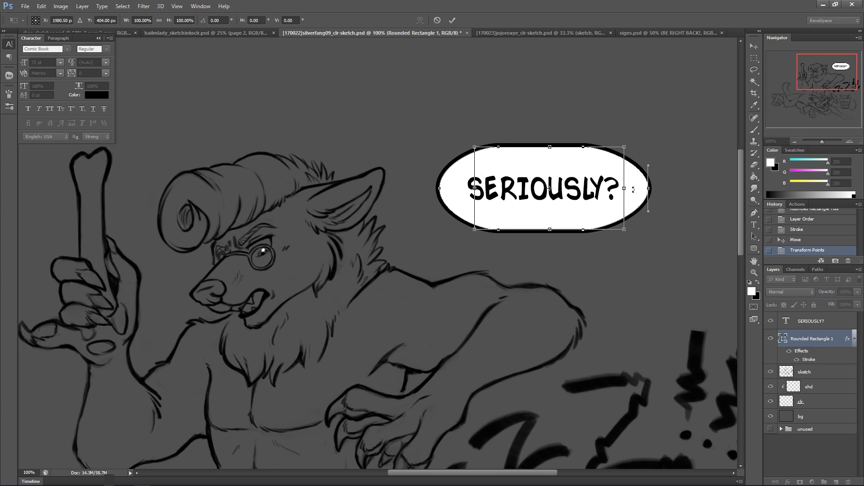
key(Return)
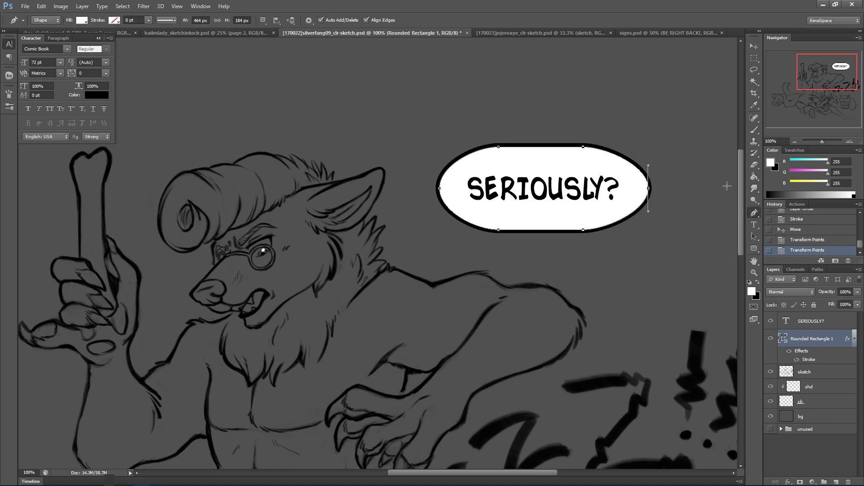
Try to delete the right pair of upper and lower anchor points from the balloon's outline.
click(811, 373)
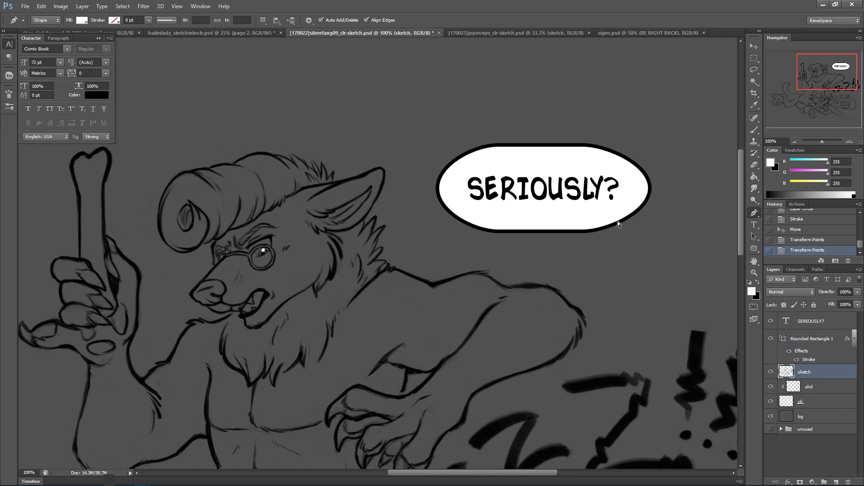
key(alt+bracketright)
drag(565, 123, 607, 261)
key(Delete)
key(ctrl+z)
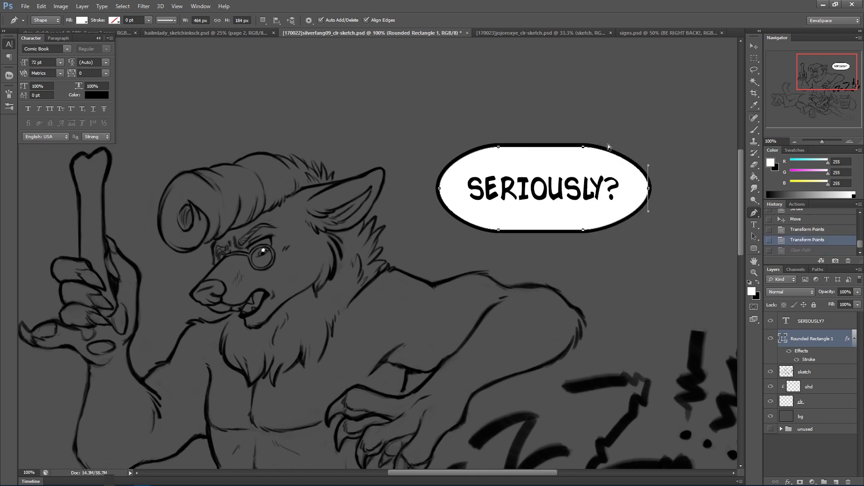
click(584, 148)
click(583, 230)
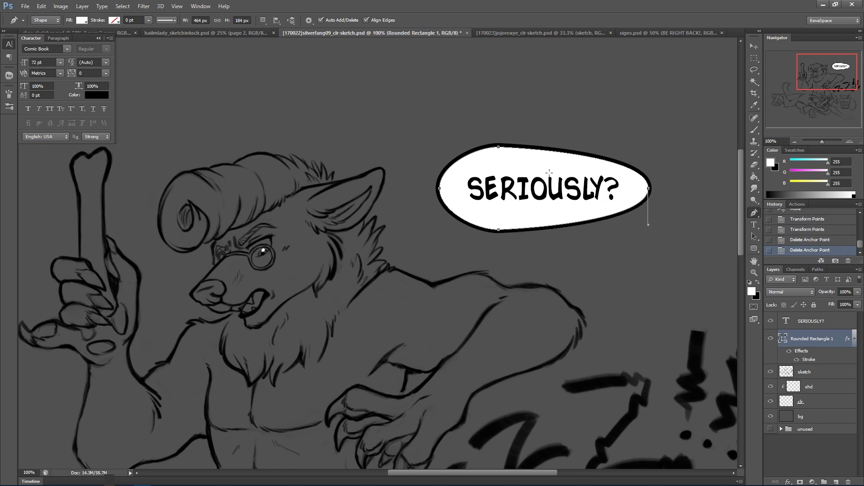
key(ctrl+alt+z)
key(ctrl+alt+z)
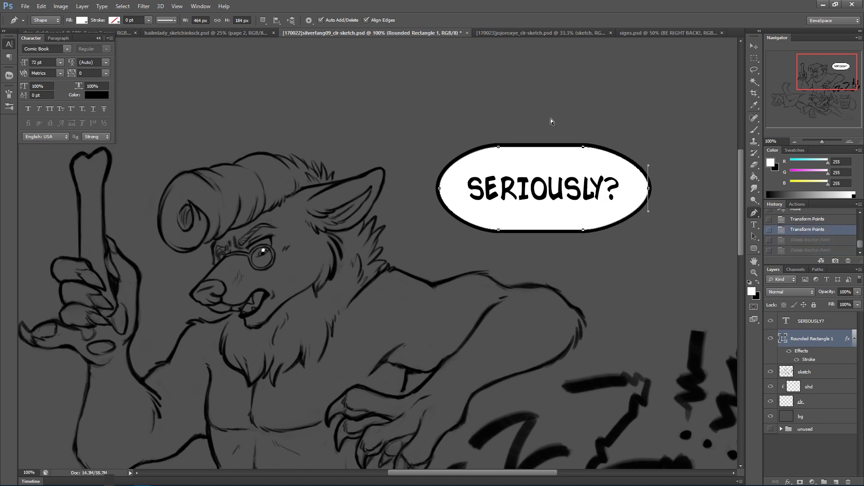
Move the balloon's left pair of upper and lower anchor points inward to near the middle of the shape.
drag(481, 131, 521, 234)
key(ctrl+t)
drag(500, 207, 558, 210)
key(Return)
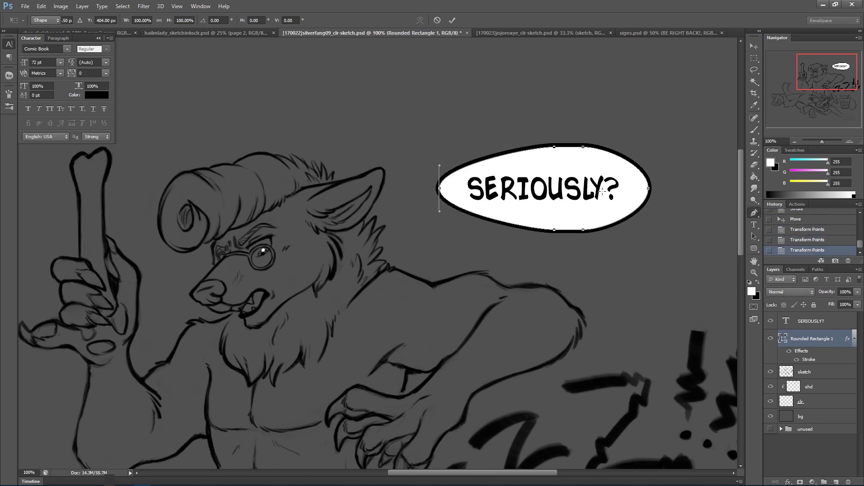
Delete the balloon's right pair of upper and lower anchor points, leaving only the pair near the middle.
key(p)
key(Delete)
key(ctrl+z)
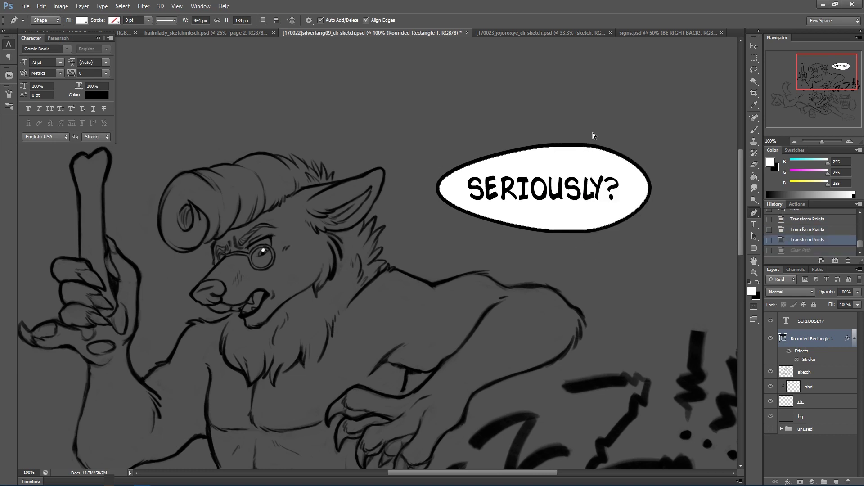
click(583, 147)
click(583, 231)
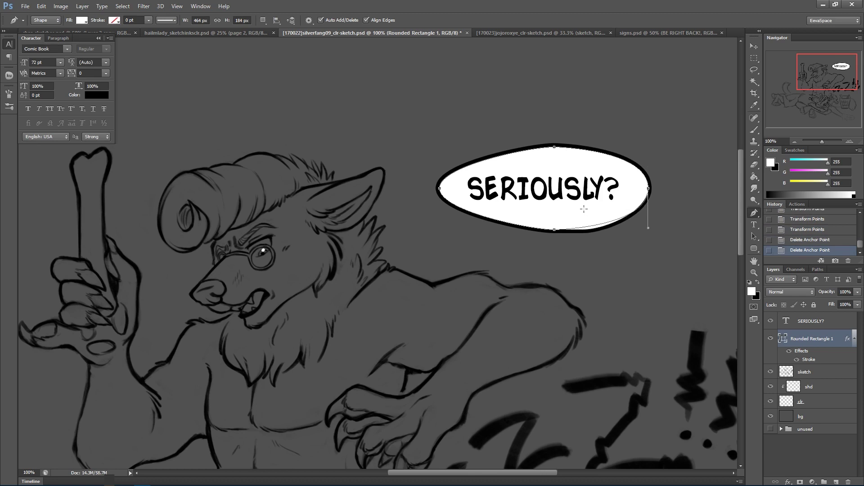
Lengthen the left handle of the balloon's upper middle anchor point to round out the upper left curve.
ctrl+click(557, 146)
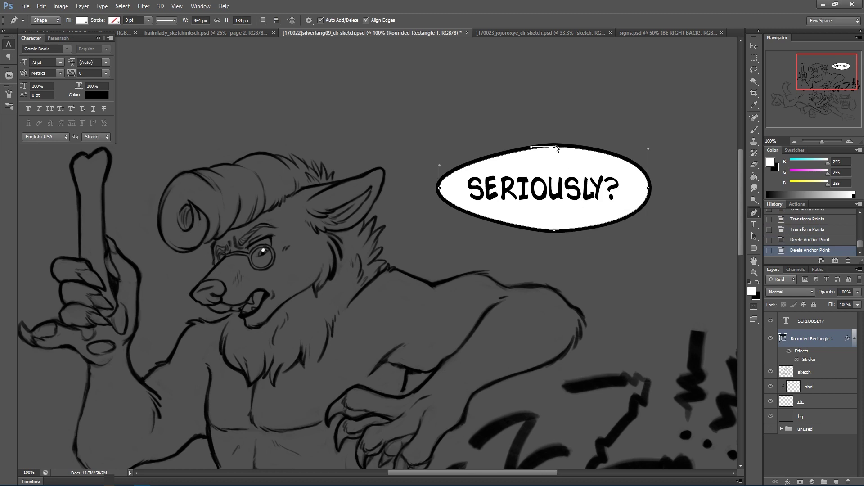
click(558, 147)
key(ctrl+z)
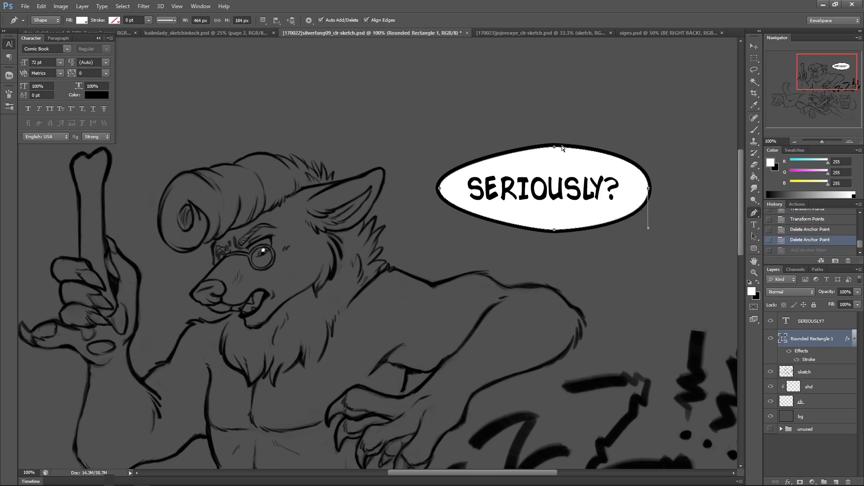
click(533, 137)
key(ctrl+z)
drag(532, 149, 454, 149)
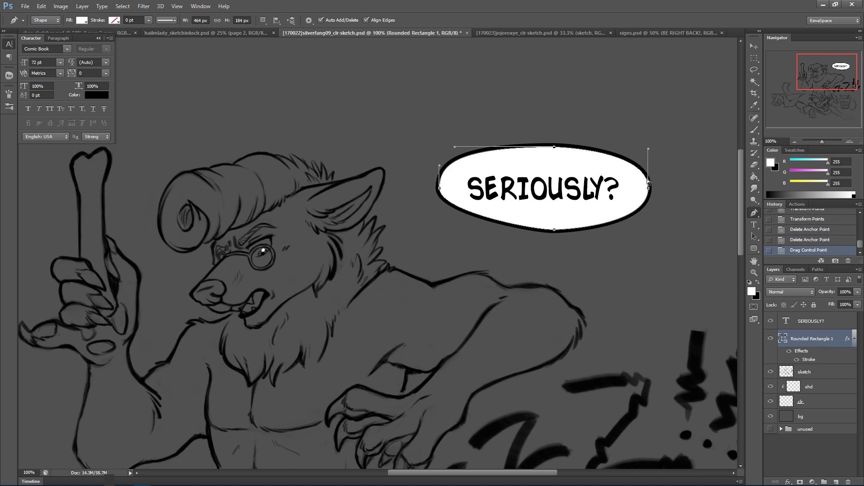
Try to pull a new right handle out of the balloon's upper middle anchor point.
ctrl+click(648, 191)
ctrl+click(595, 148)
ctrl+click(555, 147)
drag(555, 148, 606, 147)
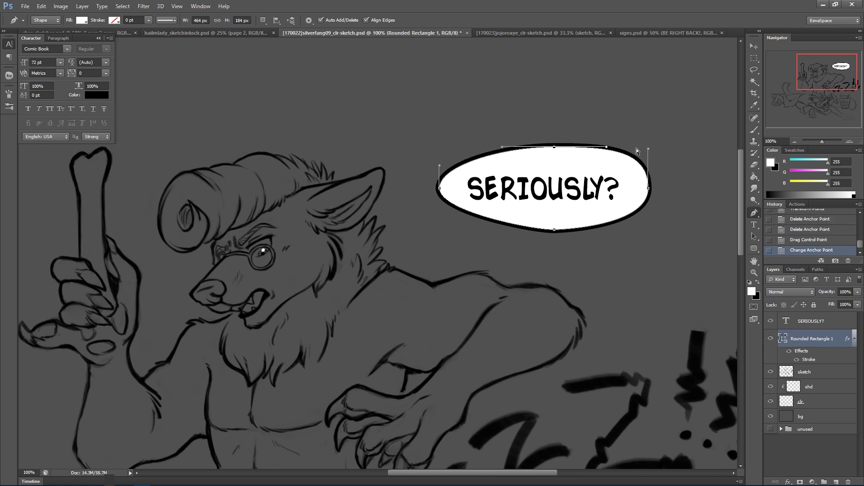
key(ctrl+z)
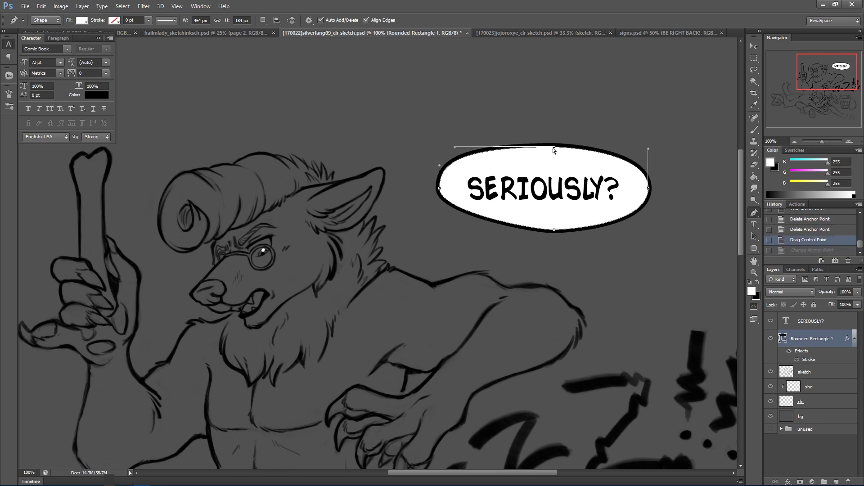
Lengthen the left handle of the balloon's lower middle anchor point to round out the lower left curve.
drag(554, 230, 477, 229)
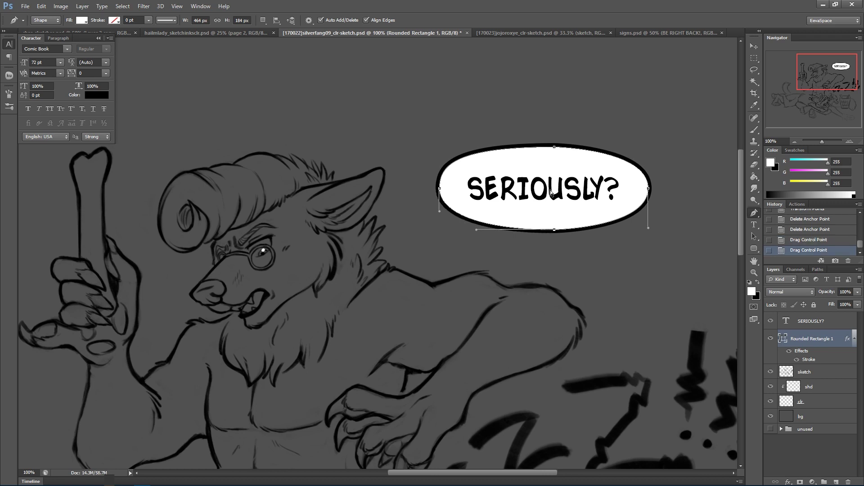
ctrl+click(648, 189)
ctrl+click(649, 197)
drag(560, 231, 571, 238)
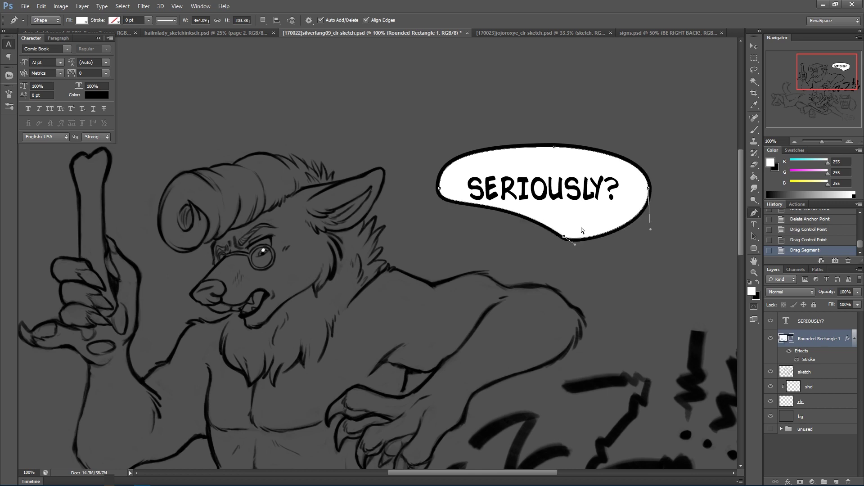
key(ctrl+z)
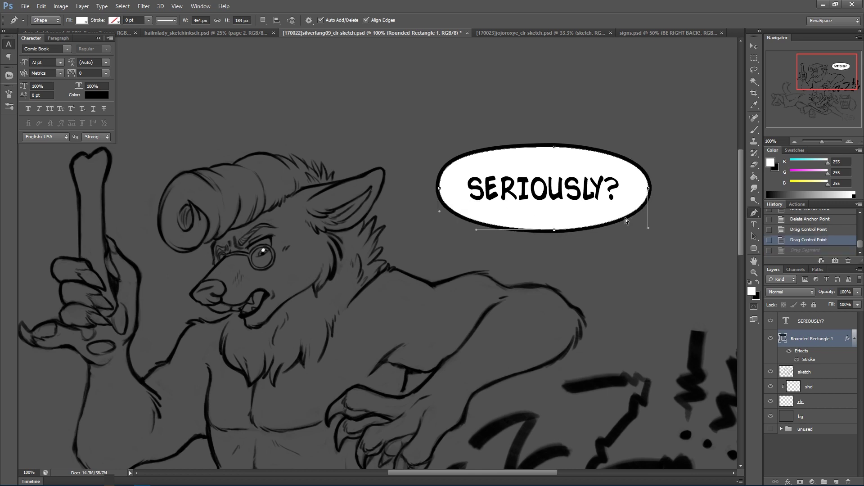
Try again to extend a handle from the upper middle anchor point toward the balloon's right end.
ctrl+click(642, 172)
ctrl+click(555, 146)
drag(555, 149, 629, 149)
key(ctrl+z)
Shorten the upper middle anchor point's left handle slightly to even out the balloon's oval curve.
ctrl+click(626, 160)
ctrl+click(483, 152)
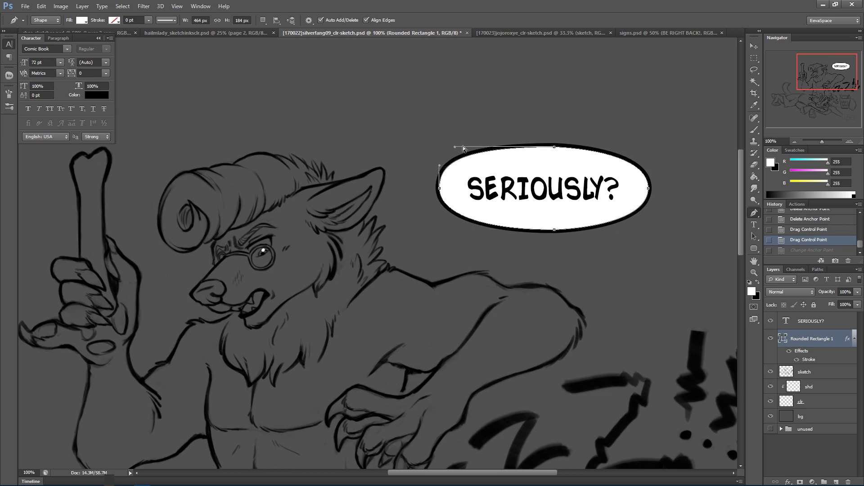
drag(456, 146, 529, 147)
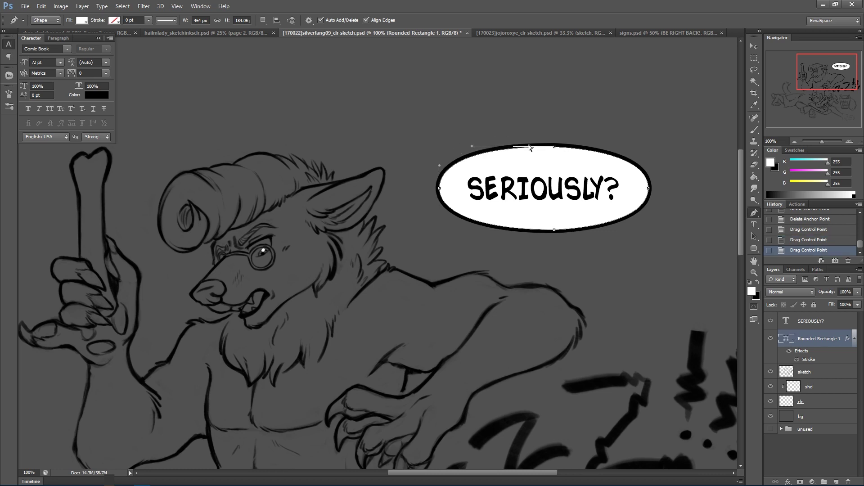
ctrl+click(560, 230)
Draw a closed, curved tail on the balloon's lower edge, combined with the oval shape and tapering toward the wolf.
click(263, 21)
click(275, 37)
click(524, 219)
drag(520, 250, 547, 237)
click(503, 254)
click(551, 219)
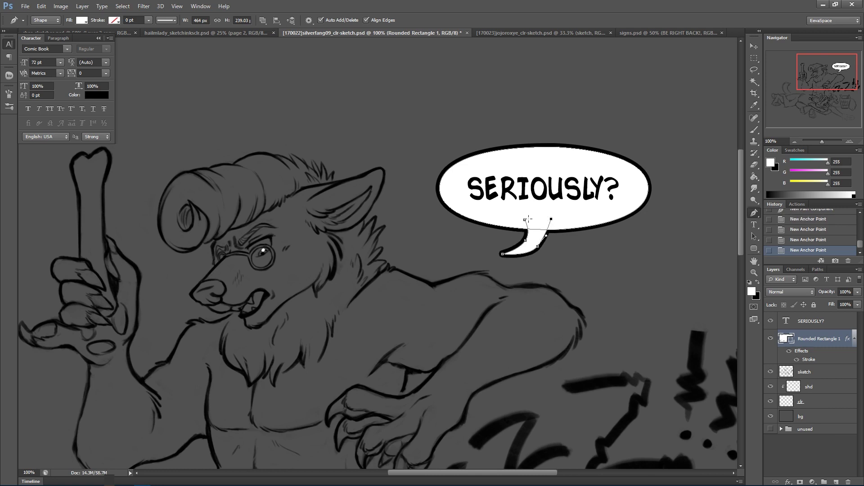
click(525, 220)
Refine the right side of the balloon's tail by adjusting its upper anchor points and curve handle.
drag(558, 229, 557, 216)
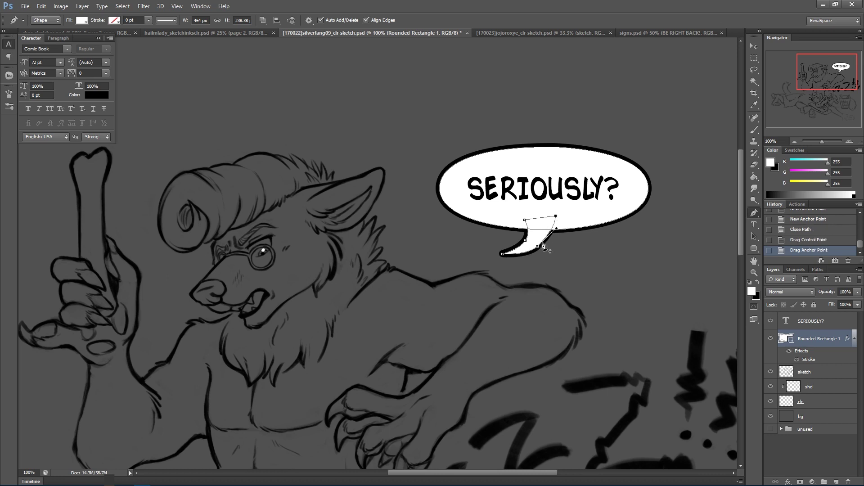
drag(538, 247, 561, 230)
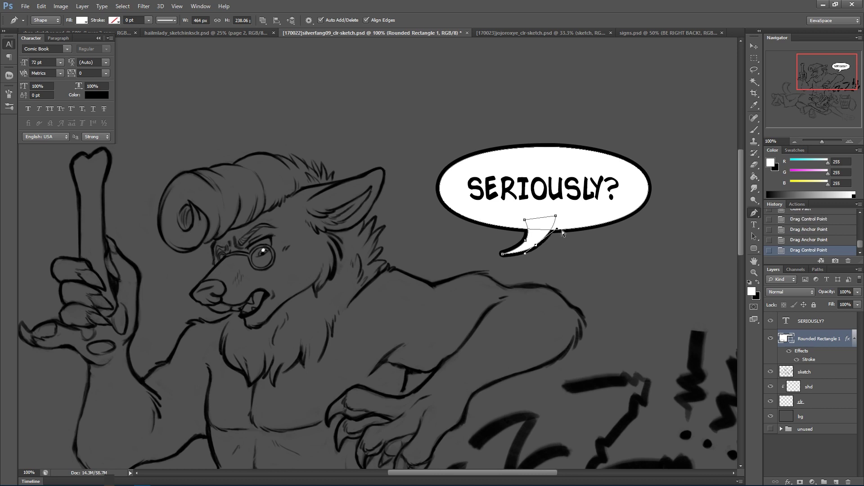
click(810, 374)
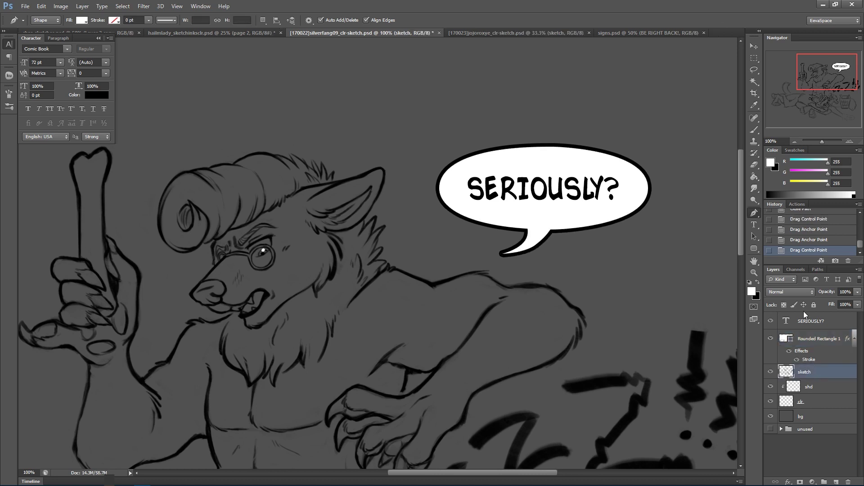
Nudge the SERIOUSLY? text slightly right within the balloon, and move text and balloon together up and left, closer to the wolf's head.
click(795, 140)
click(795, 140)
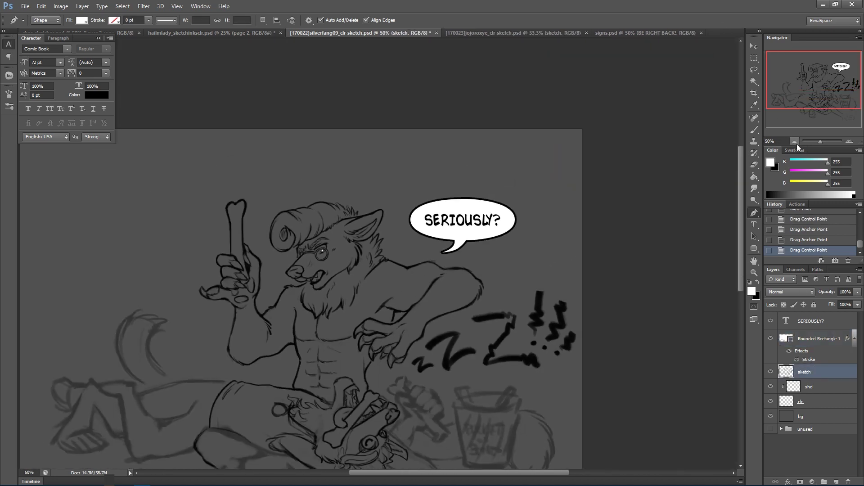
click(810, 321)
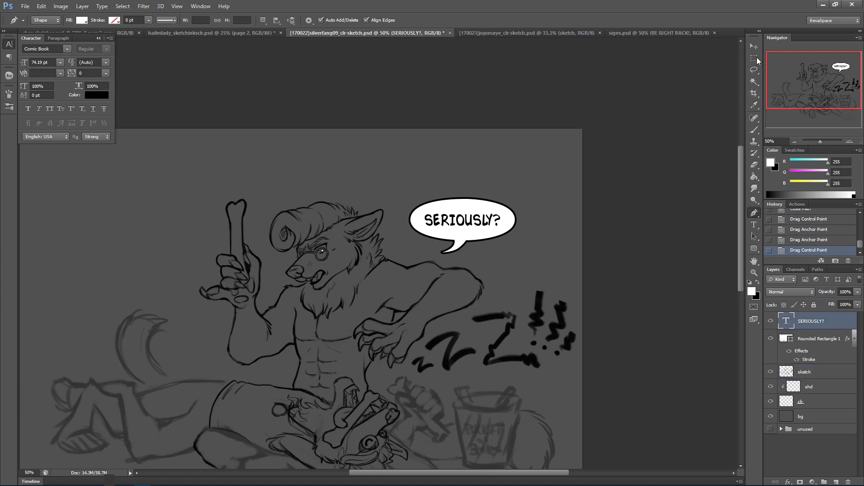
click(754, 46)
key(Right)
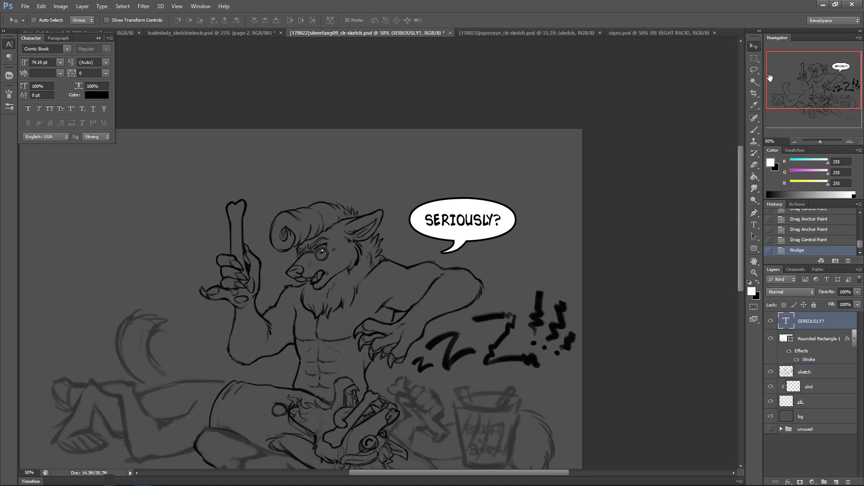
shift+click(811, 338)
drag(495, 220, 481, 211)
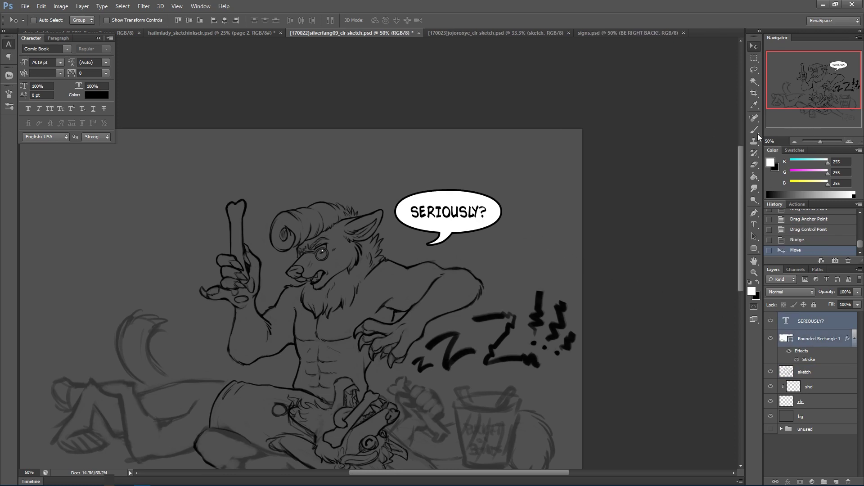
Switch to the Brush tool on the sketch layer, collapse the balloon layer's effects list and save the document.
click(755, 131)
click(812, 372)
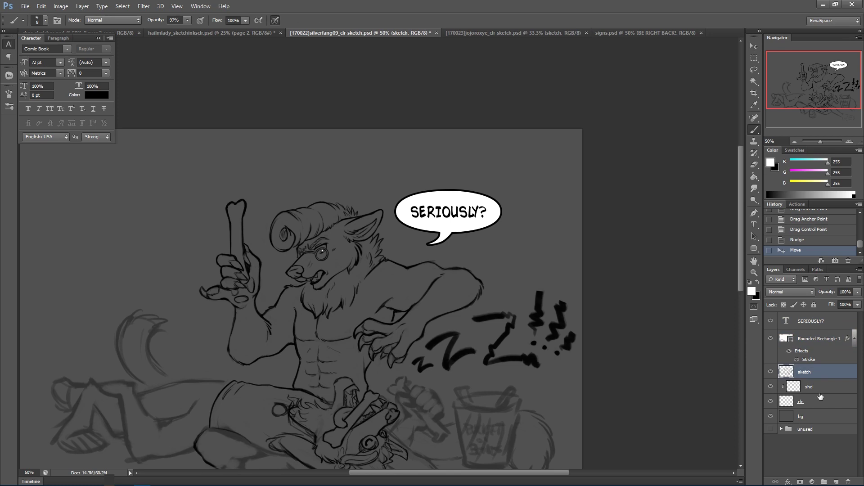
click(854, 338)
key(ctrl+s)
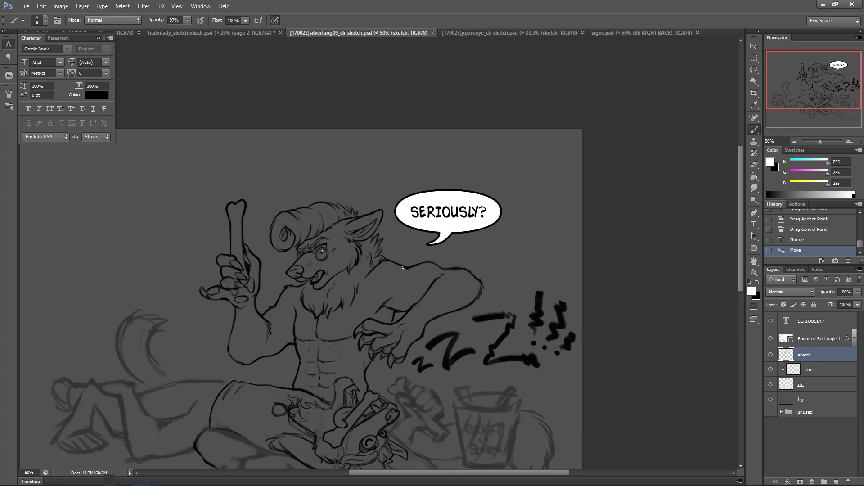
drag(464, 349, 460, 238)
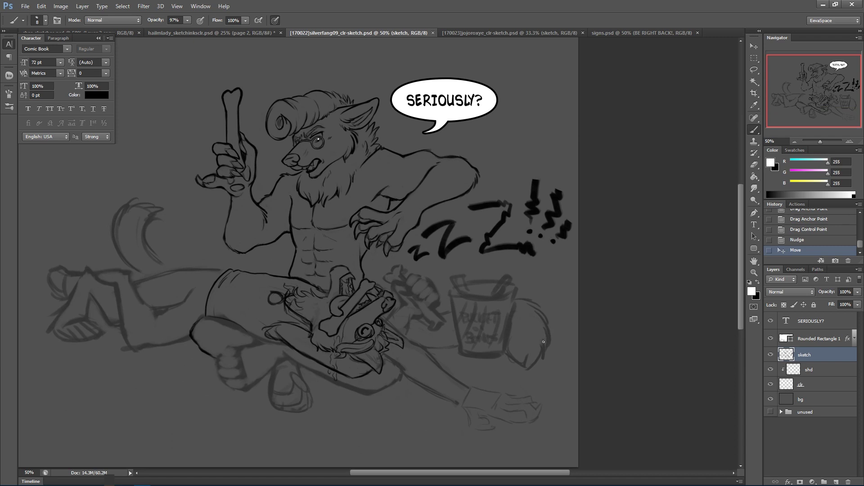
drag(518, 369, 540, 358)
drag(328, 320, 331, 299)
key(ctrl+z)
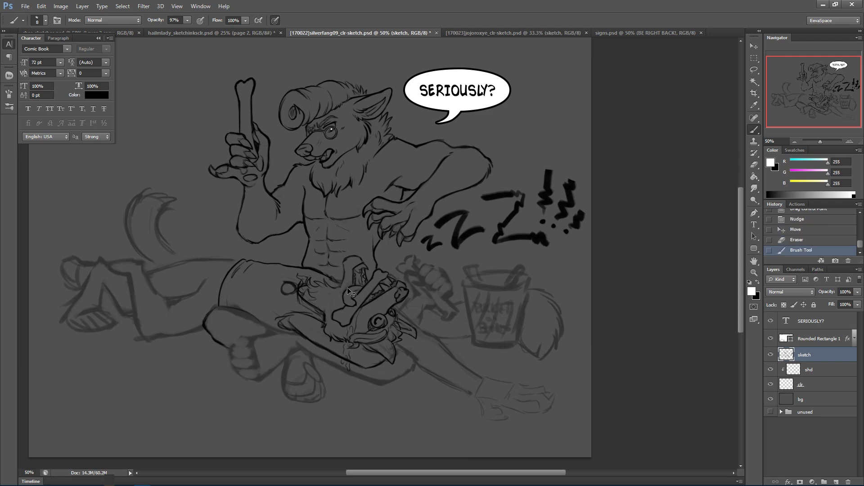
Set the foreground colour to black and ink short lines on the lying wolf's jaw, mouth edge and far eye.
click(757, 283)
drag(338, 290, 325, 320)
drag(332, 305, 327, 310)
drag(367, 270, 369, 275)
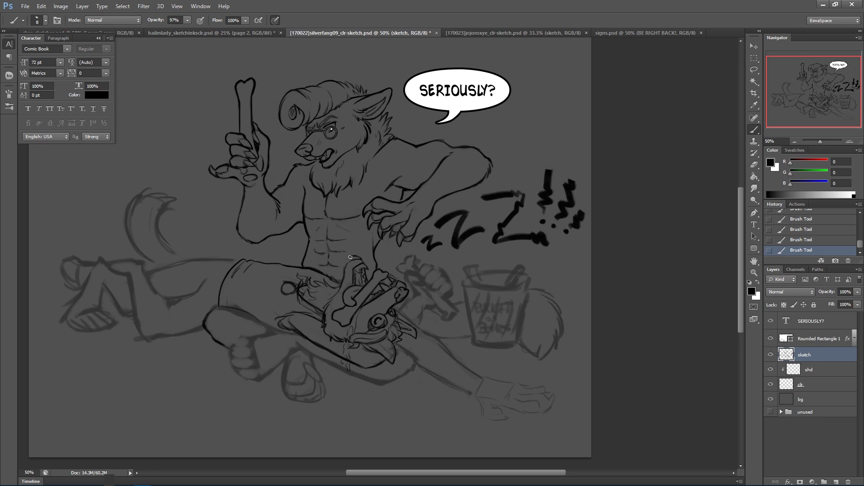
drag(350, 256, 352, 255)
mouse_move(395, 307)
mouse_down()
mouse_move(417, 327)
mouse_move(401, 314)
mouse_up()
drag(402, 305, 404, 313)
drag(440, 330, 544, 302)
key(ctrl+plus)
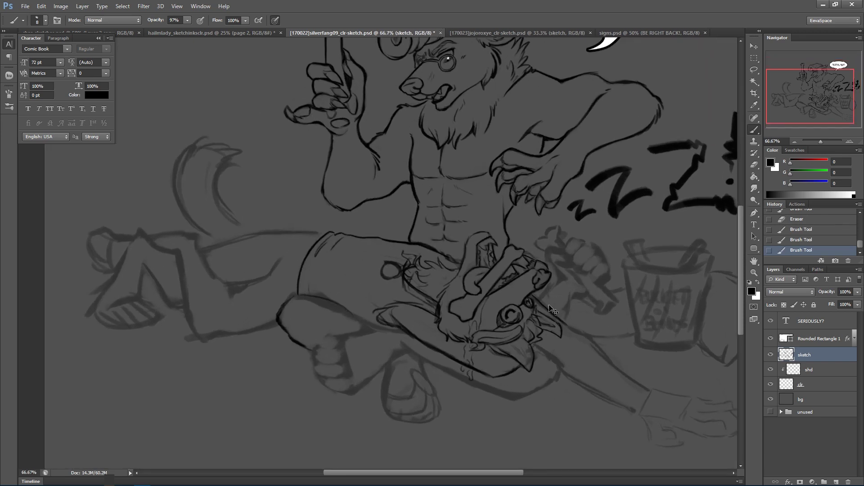
key(ctrl+plus)
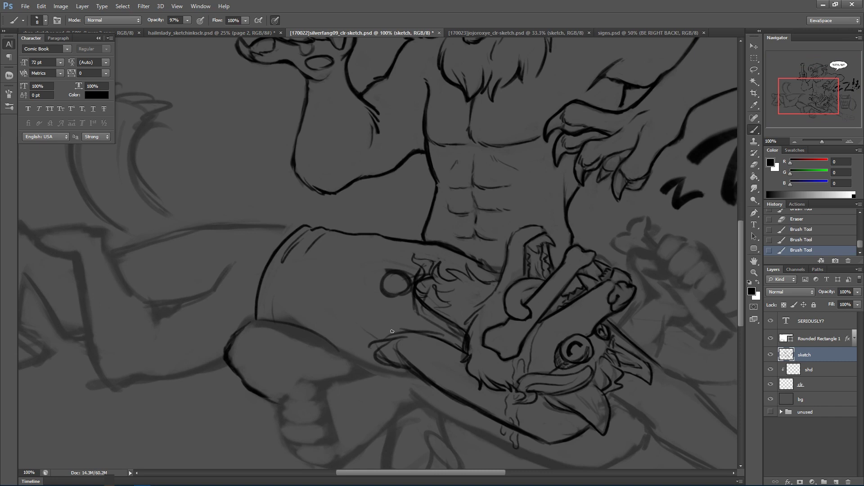
Ink the lower toes and bottom edge of the paw beneath the lying character's bent arm, in bold black strokes.
drag(335, 323, 251, 216)
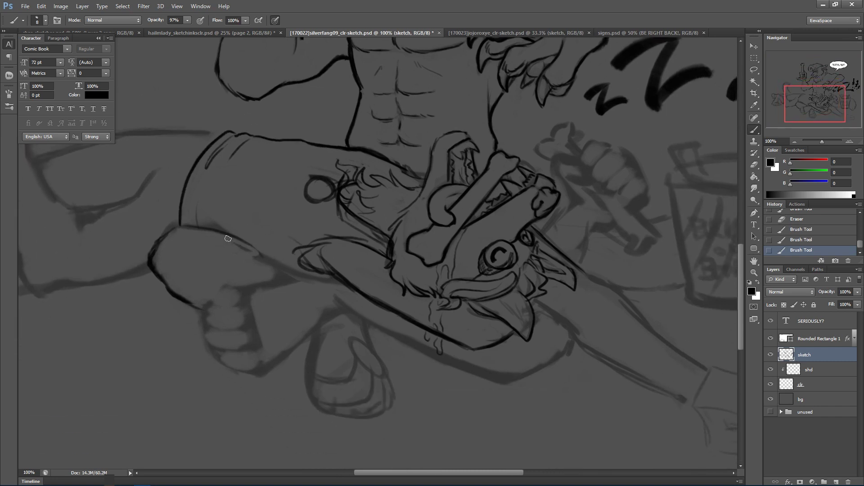
drag(216, 243, 200, 213)
mouse_move(387, 259)
mouse_down()
mouse_move(511, 250)
mouse_move(517, 236)
mouse_up()
mouse_move(438, 374)
mouse_down()
mouse_move(430, 352)
mouse_move(428, 367)
mouse_move(423, 361)
mouse_move(446, 377)
mouse_up()
mouse_move(418, 357)
mouse_down()
mouse_move(449, 379)
mouse_move(433, 366)
mouse_move(462, 379)
mouse_up()
drag(427, 363, 462, 379)
drag(462, 379, 453, 362)
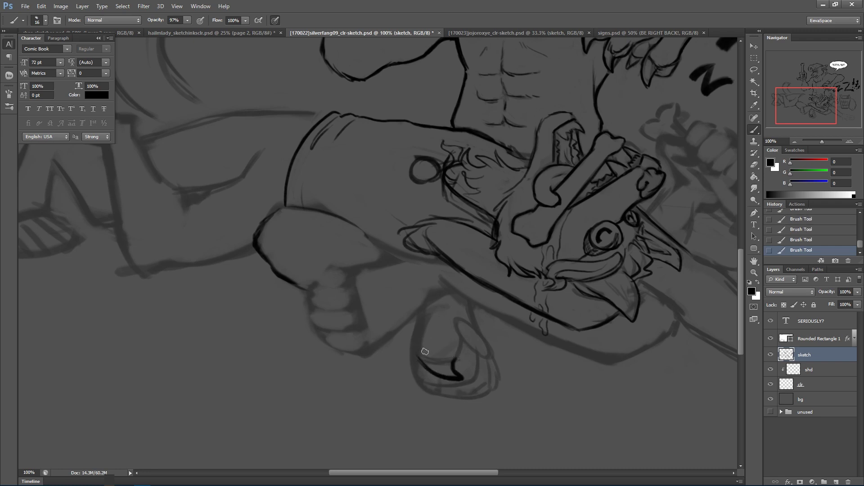
mouse_move(419, 345)
mouse_down()
mouse_move(443, 360)
mouse_move(455, 343)
mouse_move(455, 363)
mouse_move(446, 359)
mouse_move(454, 336)
mouse_move(467, 350)
mouse_move(456, 366)
mouse_move(459, 334)
mouse_move(467, 375)
mouse_move(475, 377)
mouse_move(476, 349)
mouse_move(488, 385)
mouse_move(492, 358)
mouse_move(498, 381)
mouse_up()
key(ctrl+z)
mouse_move(430, 378)
mouse_down()
mouse_move(462, 393)
mouse_move(473, 388)
mouse_move(470, 374)
mouse_move(483, 389)
mouse_up()
key(ctrl+alt+z)
key(ctrl+alt+z)
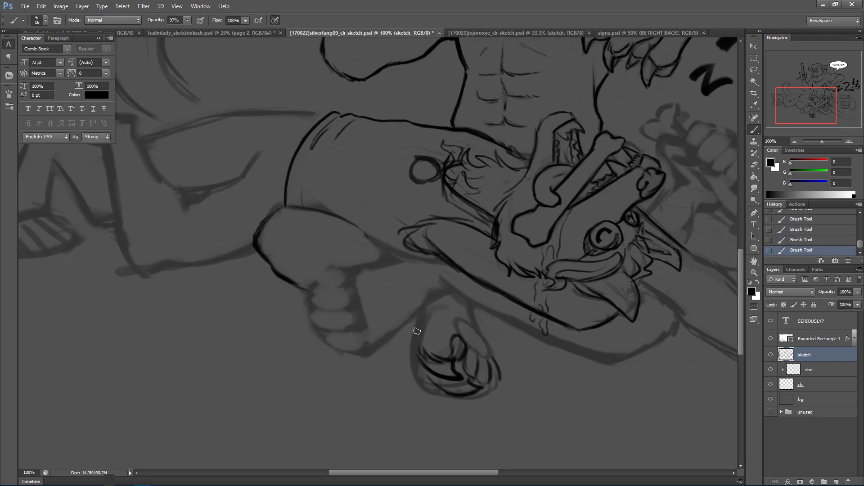
Ink the paw's outer side up to the wrist and outline the overlapping digits on its other side.
mouse_move(423, 375)
mouse_down()
mouse_move(443, 380)
mouse_move(420, 385)
mouse_move(427, 387)
mouse_move(411, 374)
mouse_move(420, 313)
mouse_up()
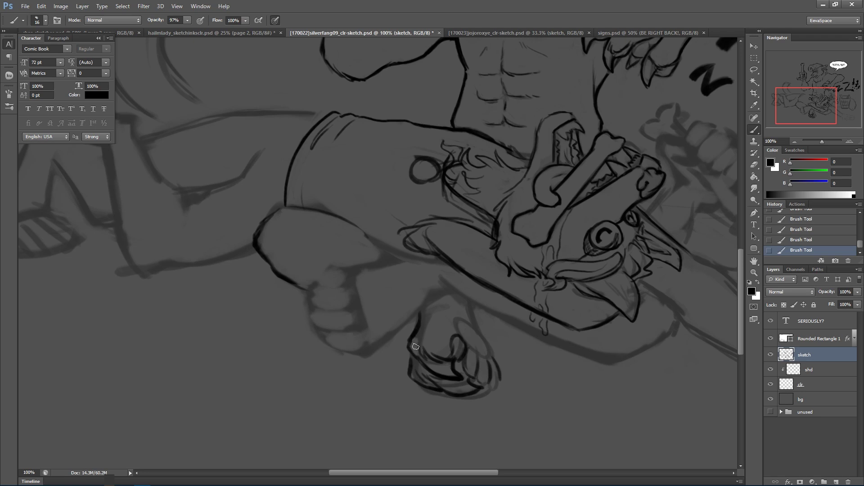
mouse_move(415, 355)
mouse_down()
mouse_move(414, 376)
mouse_move(416, 364)
mouse_up()
mouse_move(415, 326)
mouse_down()
mouse_move(435, 305)
mouse_move(454, 306)
mouse_up()
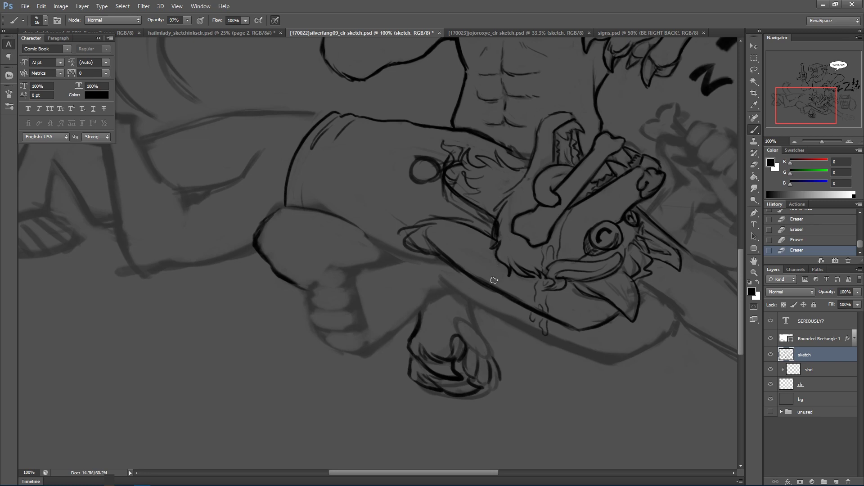
drag(472, 349, 455, 328)
mouse_move(460, 333)
mouse_down()
mouse_move(489, 346)
mouse_move(480, 354)
mouse_move(470, 344)
mouse_move(487, 355)
mouse_move(467, 355)
mouse_move(488, 341)
mouse_move(480, 355)
mouse_move(497, 366)
mouse_up()
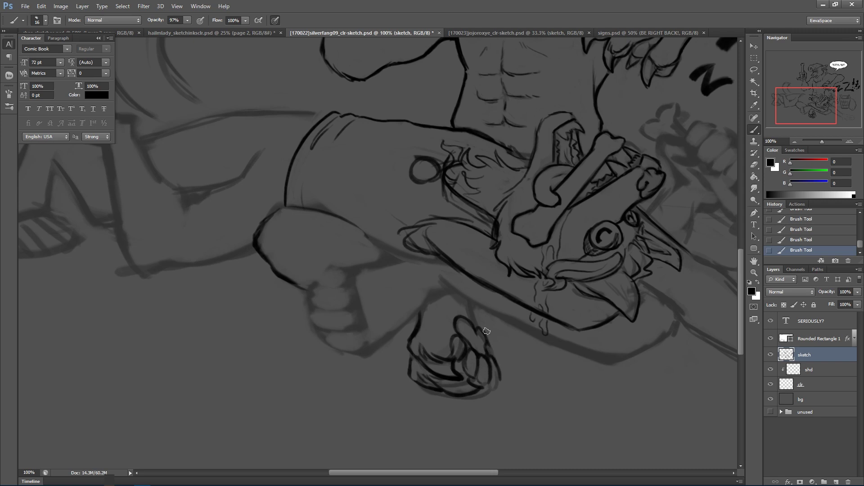
drag(491, 351, 495, 354)
mouse_move(466, 330)
mouse_down()
mouse_move(470, 302)
mouse_move(457, 293)
mouse_move(503, 316)
mouse_up()
Ink the underside of the bent arm from the paw around to the elbow and clean up the line.
key(b)
mouse_move(458, 296)
mouse_down()
mouse_move(593, 362)
mouse_move(550, 342)
mouse_move(606, 363)
mouse_move(627, 356)
mouse_move(612, 364)
mouse_move(677, 328)
mouse_up()
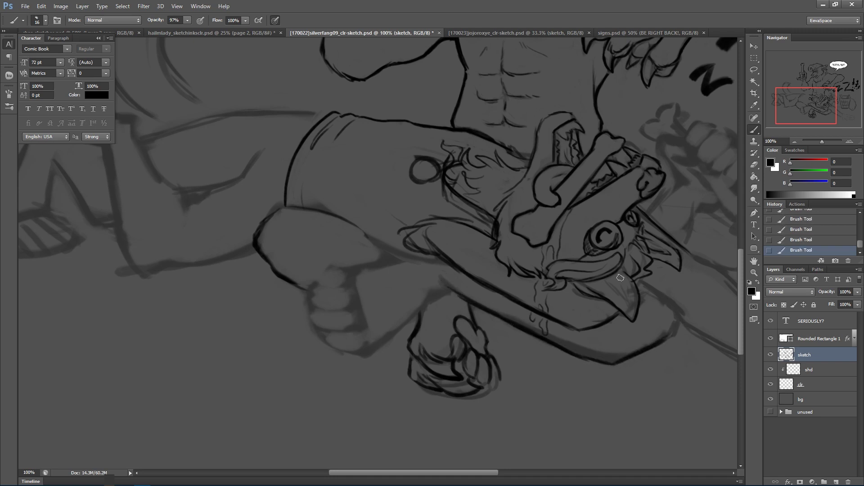
drag(501, 310, 543, 334)
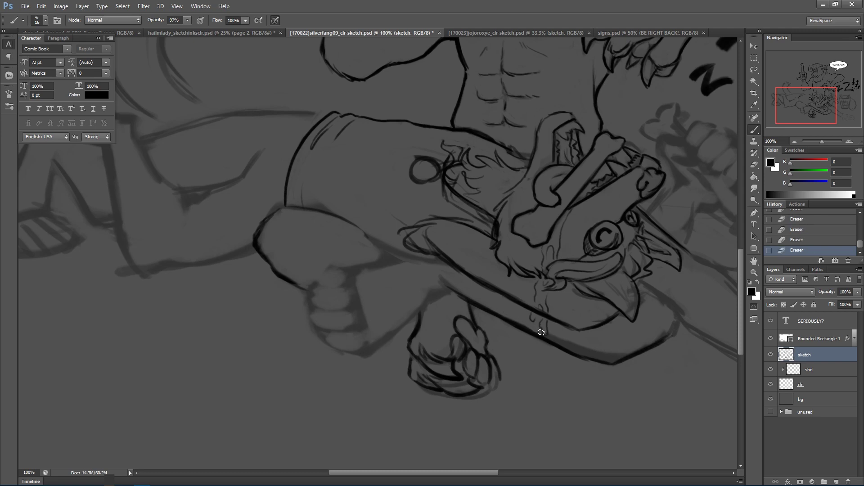
mouse_move(550, 336)
mouse_down()
mouse_move(565, 347)
mouse_move(532, 329)
mouse_move(582, 353)
mouse_move(572, 347)
mouse_move(617, 356)
mouse_up()
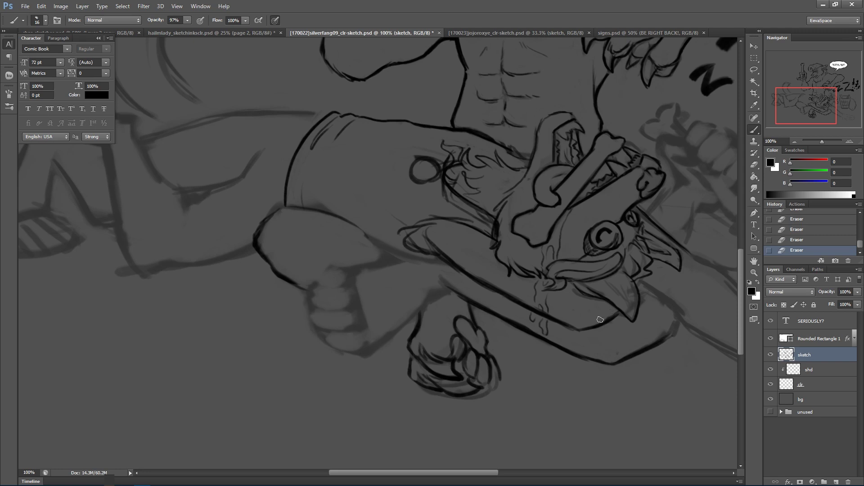
Replace the arm line below the lying wolf's ear with pointed fur tufts near the elbow.
mouse_move(583, 332)
mouse_down()
mouse_move(581, 311)
mouse_move(601, 332)
mouse_up()
drag(590, 295, 587, 296)
mouse_move(565, 317)
mouse_down()
mouse_move(576, 326)
mouse_move(565, 333)
mouse_move(579, 346)
mouse_move(582, 335)
mouse_move(590, 351)
mouse_move(598, 328)
mouse_up()
key(ctrl+z)
key(e)
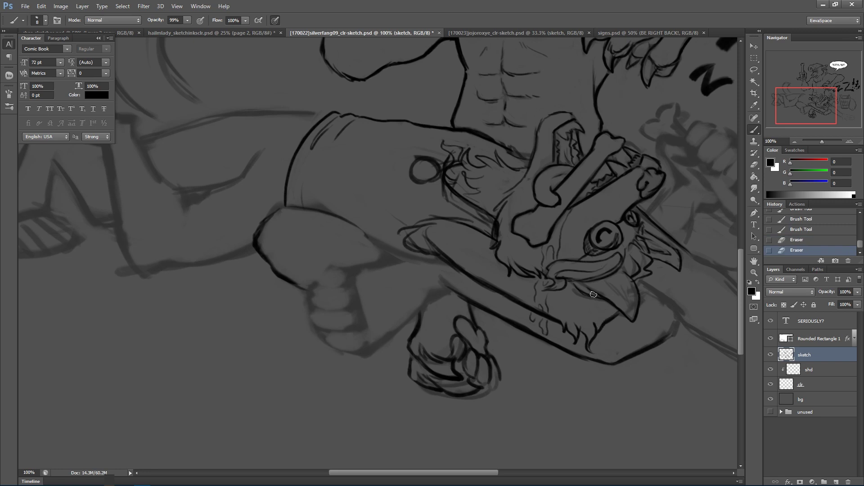
Refine the upper contour of the bent arm between the neck and the fur tufts, erasing excess line thickness.
drag(489, 282, 536, 310)
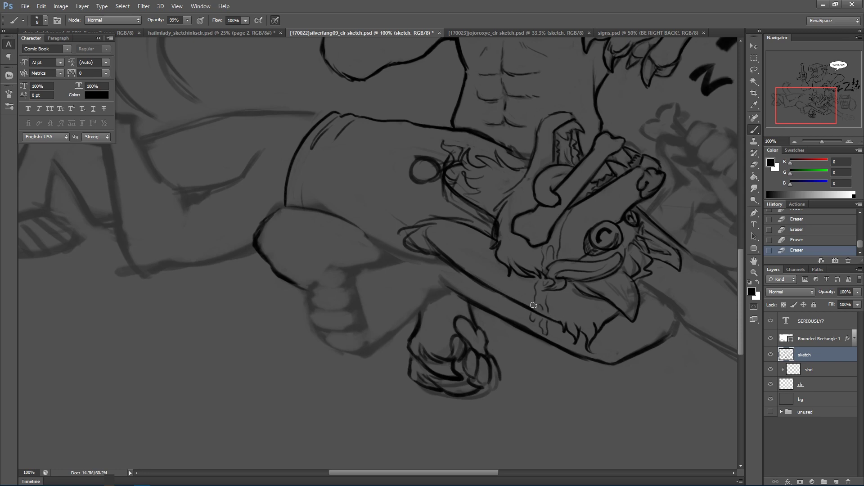
drag(539, 308, 548, 320)
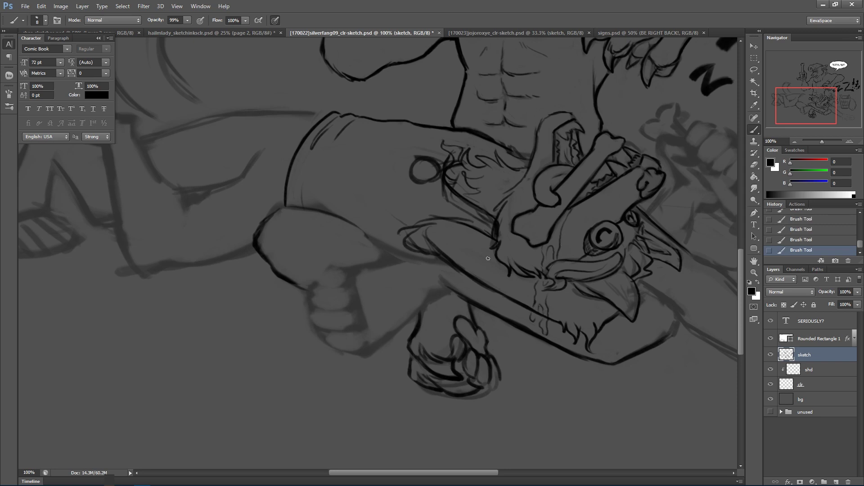
key(ctrl+alt+z)
key(ctrl+alt+z)
key(ctrl+alt+z)
key(ctrl+alt+z)
key(ctrl+alt+z)
key(ctrl+alt+z)
key(ctrl+alt+z)
key(ctrl+alt+z)
drag(472, 281, 526, 309)
key(ctrl+shift+z)
key(ctrl+shift+z)
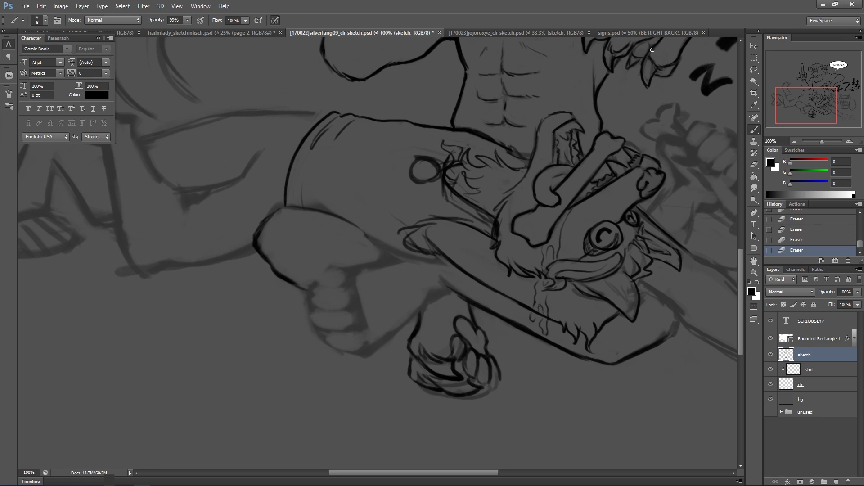
Refine the raised jaw of the lying wolf's open mouth, reworking its teeth, tip and outer edge.
mouse_move(557, 137)
mouse_down()
mouse_move(570, 130)
mouse_move(560, 132)
mouse_up()
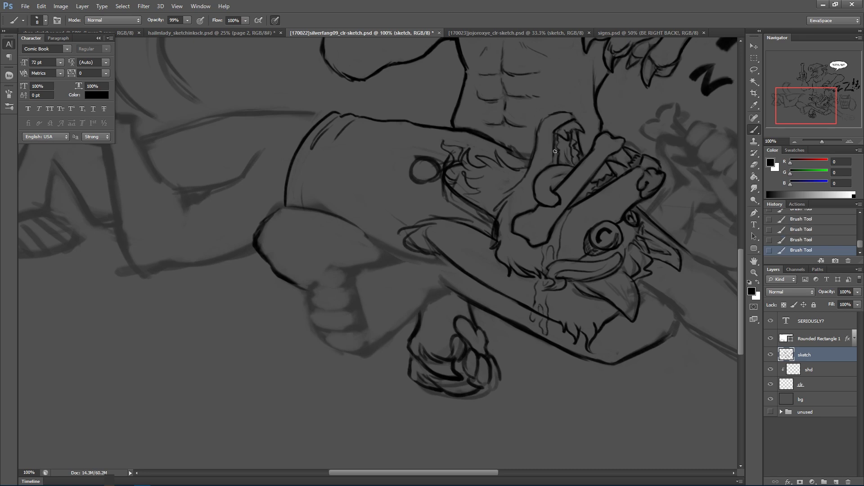
drag(558, 133, 555, 137)
drag(558, 132, 558, 137)
drag(573, 121, 558, 129)
mouse_move(571, 121)
mouse_down()
mouse_move(563, 125)
mouse_move(578, 124)
mouse_up()
mouse_move(554, 163)
mouse_down()
mouse_move(557, 108)
mouse_move(543, 134)
mouse_move(554, 112)
mouse_move(540, 121)
mouse_move(570, 87)
mouse_move(538, 136)
mouse_move(556, 132)
mouse_up()
drag(534, 126, 535, 137)
drag(535, 130, 534, 144)
drag(538, 138, 525, 165)
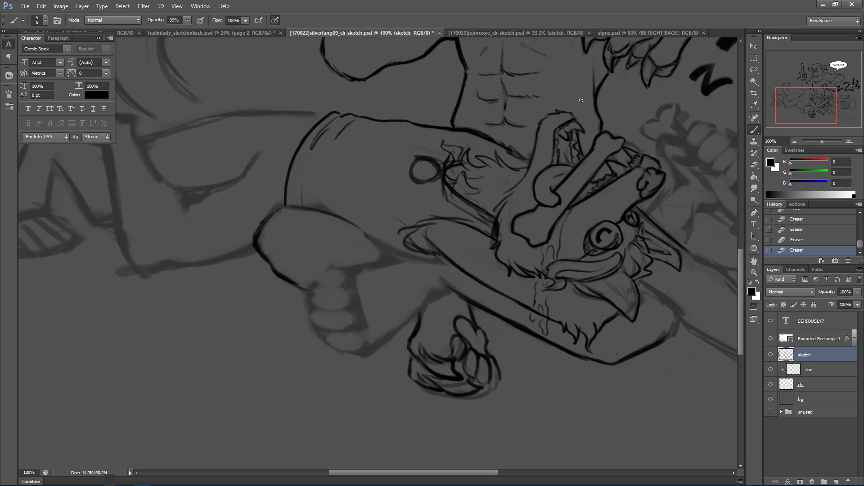
drag(570, 113, 577, 121)
Touch up the muzzle lines beside the bone and the seated figure's waist line just above it.
drag(644, 150, 614, 160)
drag(624, 150, 629, 155)
key(ctrl+alt+z)
key(ctrl+alt+z)
key(ctrl+alt+z)
drag(611, 156, 614, 160)
drag(624, 150, 603, 125)
key(e)
key(b)
drag(602, 122, 602, 128)
drag(602, 121, 604, 126)
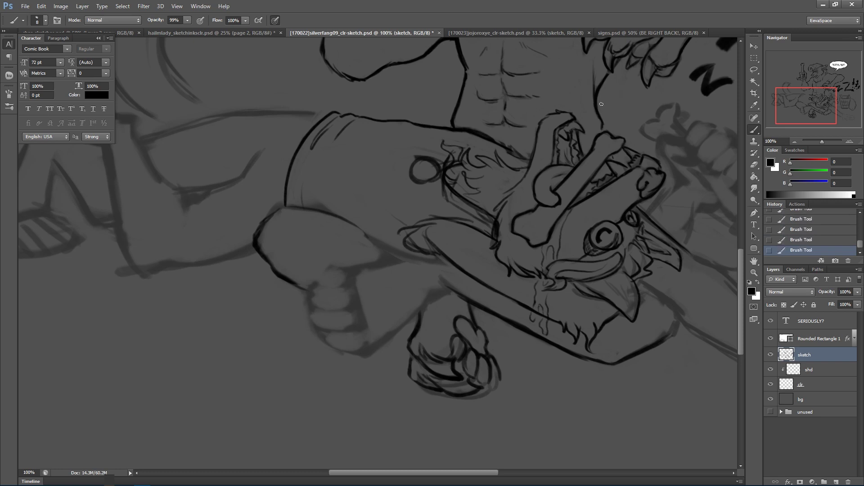
Add inner detail lines to the lying wolf's ears and clean up the strokes around them.
drag(712, 217, 490, 272)
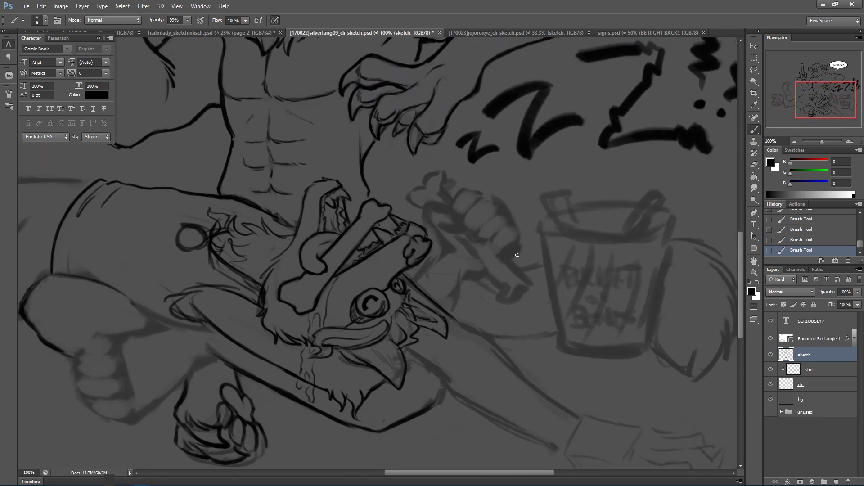
drag(459, 337, 487, 293)
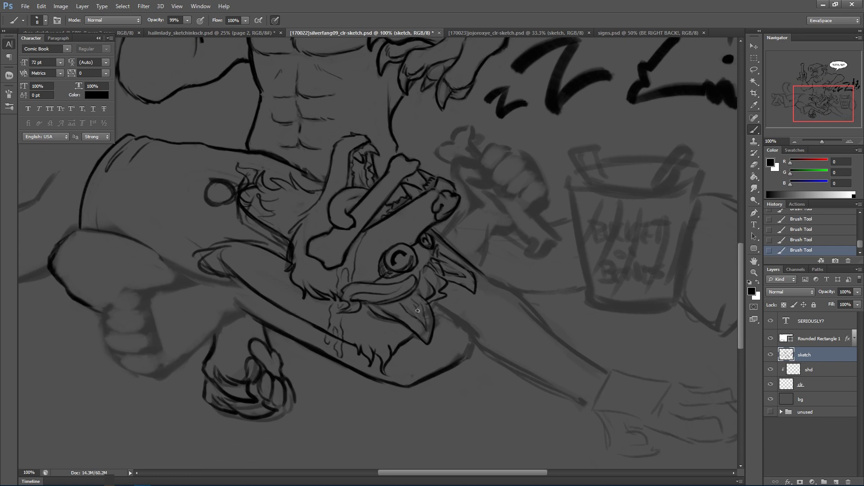
mouse_move(407, 305)
mouse_down()
mouse_move(423, 316)
mouse_move(428, 308)
mouse_move(430, 331)
mouse_up()
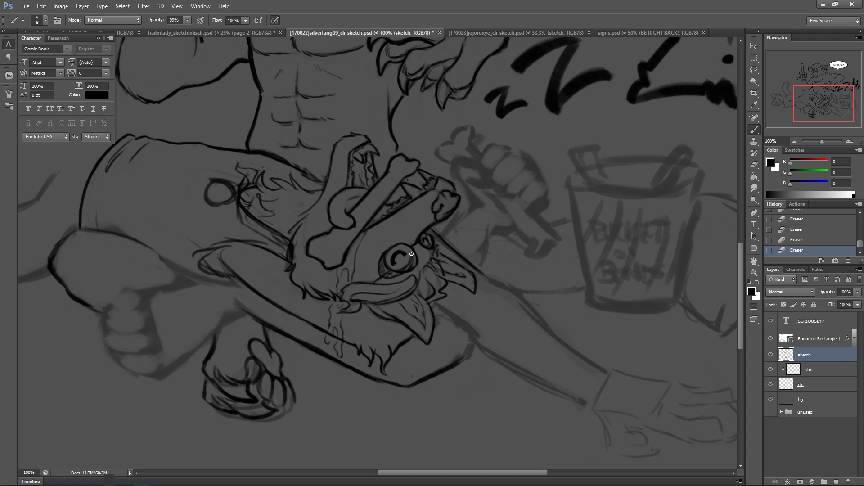
mouse_move(419, 273)
mouse_down()
mouse_move(419, 305)
mouse_move(432, 277)
mouse_move(438, 284)
mouse_move(443, 242)
mouse_move(441, 296)
mouse_move(434, 298)
mouse_move(453, 243)
mouse_up()
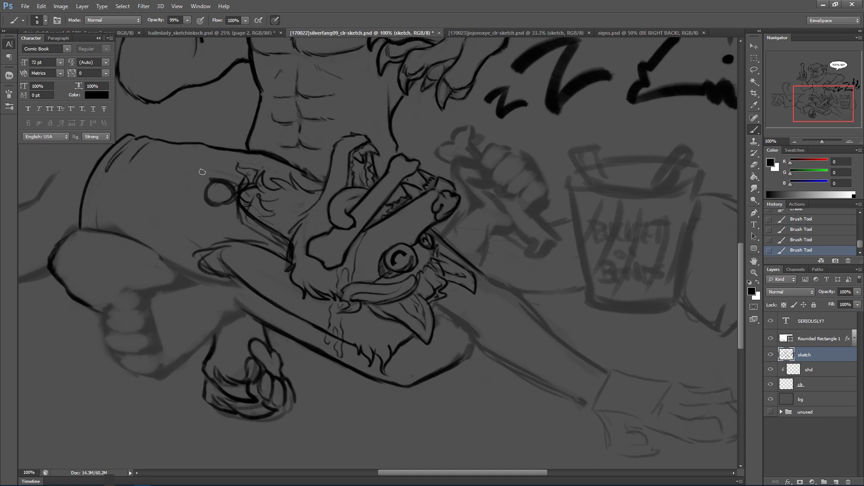
Erase the bold circle beside the lying wolf's neck fur and save the document.
mouse_move(206, 181)
mouse_down()
mouse_move(208, 203)
mouse_move(209, 171)
mouse_move(217, 213)
mouse_move(222, 190)
mouse_move(226, 212)
mouse_move(232, 174)
mouse_move(239, 198)
mouse_up()
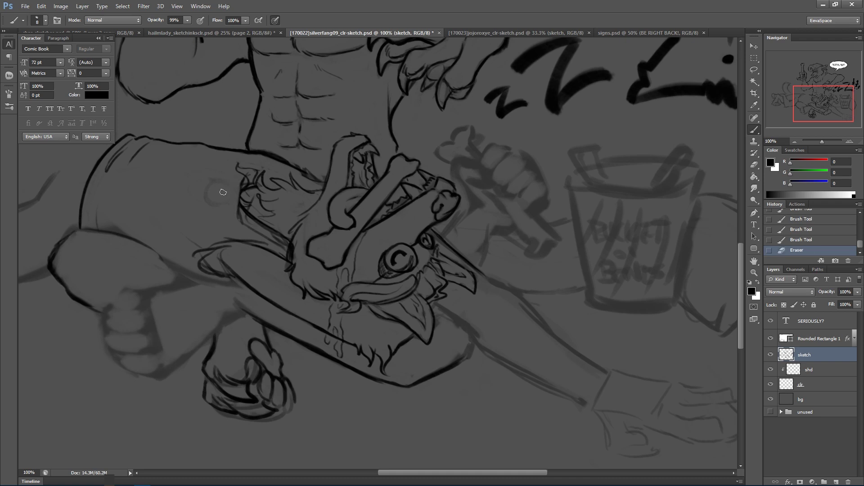
drag(224, 205, 213, 191)
key(ctrl+s)
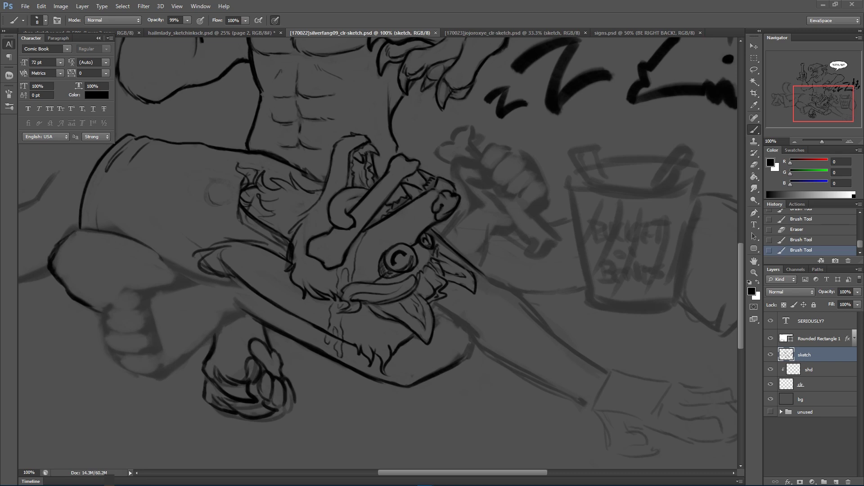
mouse_move(220, 205)
mouse_down()
mouse_move(209, 194)
mouse_move(233, 201)
mouse_move(236, 190)
mouse_move(217, 179)
mouse_up()
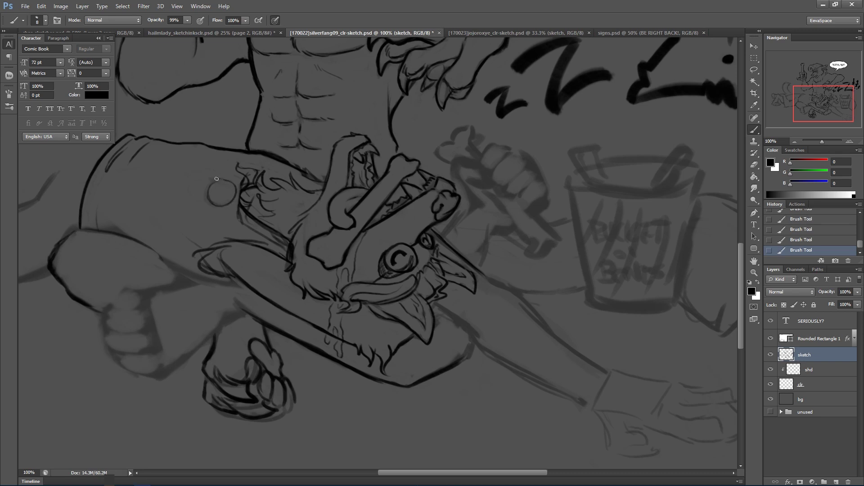
key(ctrl+alt+z)
key(ctrl+alt+z)
key(ctrl+alt+z)
key(ctrl+alt+z)
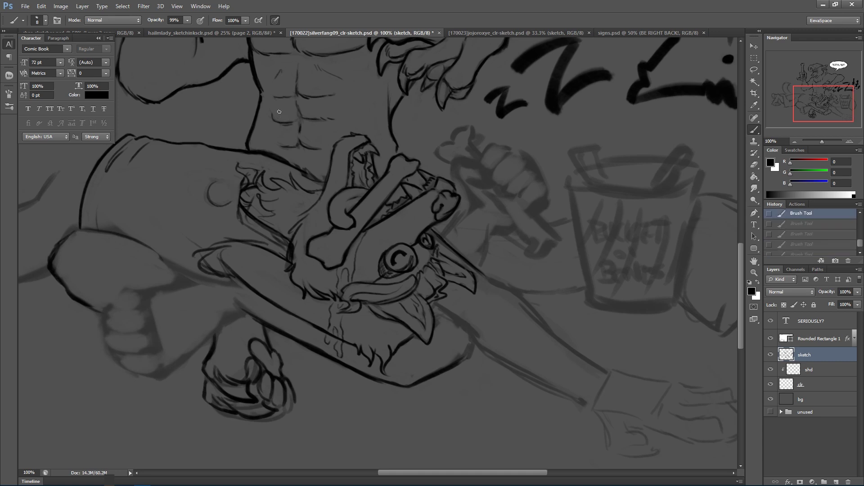
Lasso and delete the leftover circle, the strap lines and the stray strokes around the neck fur, then deselect.
drag(244, 204, 284, 239)
mouse_move(254, 202)
mouse_down()
mouse_move(239, 178)
mouse_move(202, 171)
mouse_move(211, 179)
mouse_move(220, 162)
mouse_move(178, 173)
mouse_move(182, 162)
mouse_move(177, 176)
mouse_up()
click(753, 70)
key(Delete)
key(Delete)
mouse_move(249, 160)
mouse_down()
mouse_move(276, 169)
mouse_move(253, 160)
mouse_up()
key(Delete)
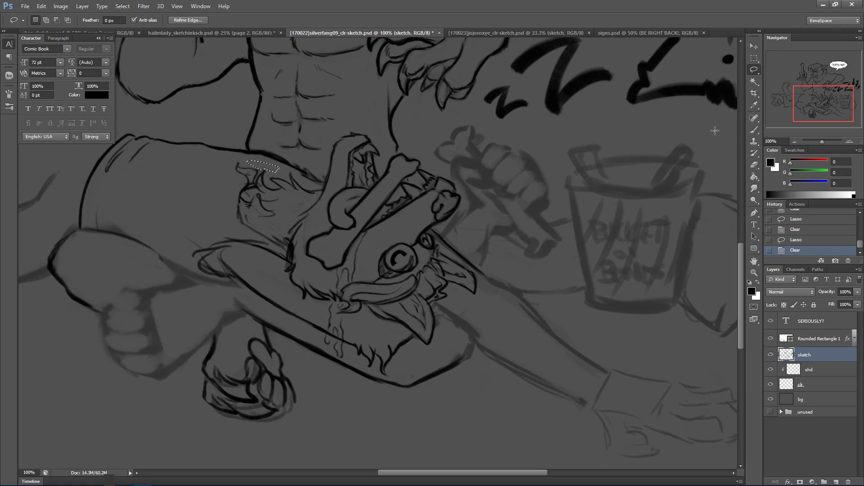
key(ctrl+d)
click(754, 131)
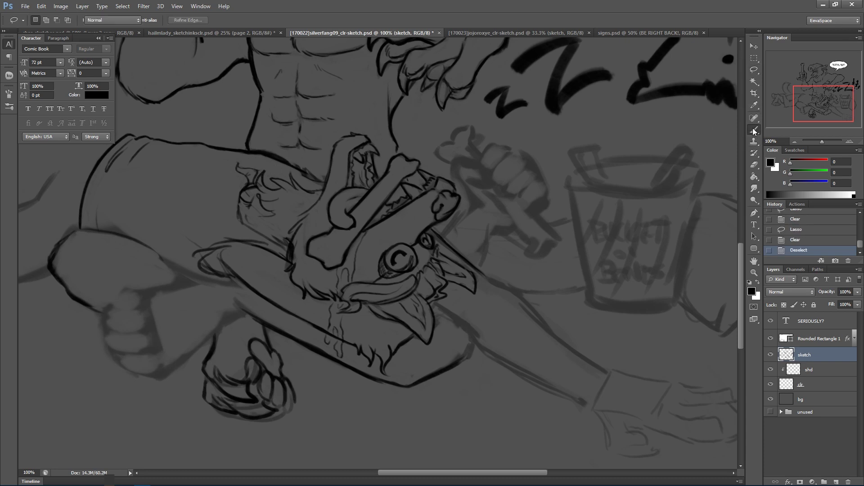
Brush in neck fur strokes and draw a bold round tag with a short strap beside the wolf's neck.
drag(290, 212, 285, 207)
mouse_move(300, 202)
mouse_down()
mouse_move(267, 228)
mouse_move(283, 231)
mouse_up()
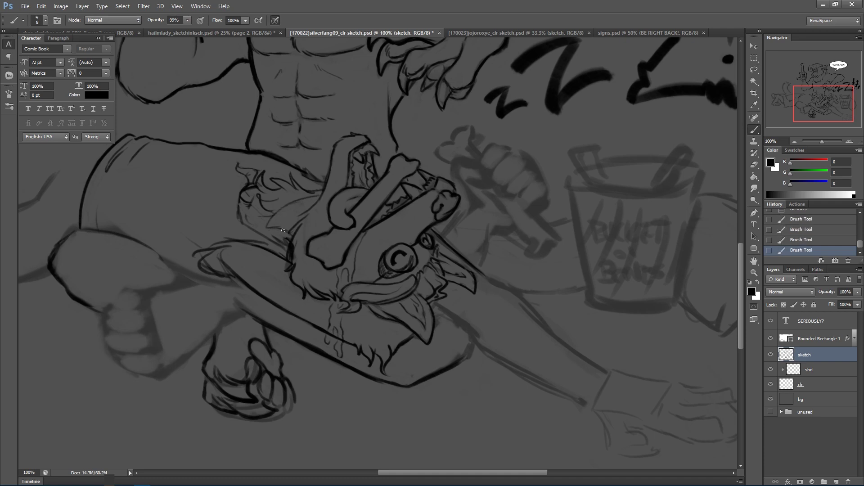
mouse_move(276, 240)
mouse_down()
mouse_move(249, 218)
mouse_move(264, 246)
mouse_move(264, 229)
mouse_move(259, 245)
mouse_move(262, 231)
mouse_move(258, 241)
mouse_move(269, 238)
mouse_move(264, 245)
mouse_move(263, 230)
mouse_move(257, 242)
mouse_move(270, 237)
mouse_move(253, 235)
mouse_move(257, 250)
mouse_move(257, 231)
mouse_move(275, 241)
mouse_move(254, 243)
mouse_move(266, 250)
mouse_move(276, 238)
mouse_move(252, 240)
mouse_move(290, 152)
mouse_move(240, 203)
mouse_move(276, 241)
mouse_move(258, 229)
mouse_move(272, 237)
mouse_move(297, 200)
mouse_move(286, 240)
mouse_up()
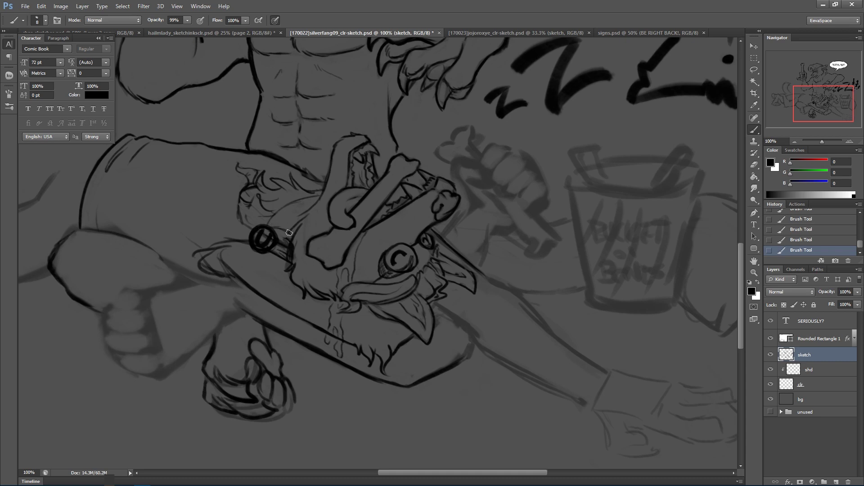
drag(293, 198, 299, 192)
mouse_move(295, 240)
mouse_down()
mouse_move(293, 260)
mouse_move(314, 206)
mouse_move(310, 193)
mouse_move(288, 269)
mouse_move(356, 104)
mouse_move(301, 239)
mouse_up()
Draw drool blobs on the lower end of the bone in the wolf's mouth and thin detail lines along its shaft.
drag(419, 198, 425, 194)
mouse_move(333, 238)
mouse_down()
mouse_move(347, 235)
mouse_move(323, 247)
mouse_move(325, 264)
mouse_up()
drag(331, 266, 336, 261)
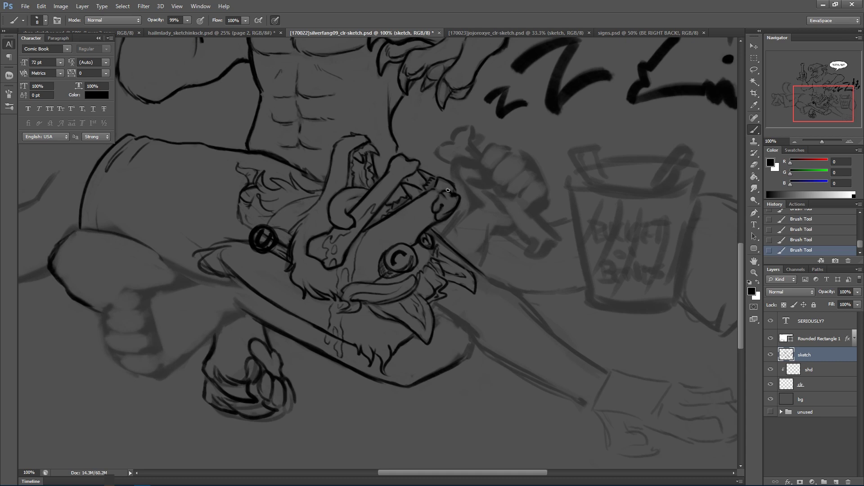
key(ctrl+z)
mouse_move(362, 221)
mouse_down()
mouse_move(376, 198)
mouse_move(393, 190)
mouse_up()
mouse_move(341, 235)
mouse_down()
mouse_move(341, 211)
mouse_move(331, 233)
mouse_move(339, 236)
mouse_move(336, 227)
mouse_move(370, 193)
mouse_move(348, 232)
mouse_move(364, 202)
mouse_up()
Ink the thumb, curled fingers and claws of the fist holding the second bone near the bucket.
mouse_move(517, 144)
mouse_down()
mouse_move(403, 178)
mouse_move(391, 202)
mouse_move(401, 209)
mouse_move(399, 188)
mouse_move(372, 178)
mouse_move(365, 190)
mouse_move(377, 213)
mouse_up()
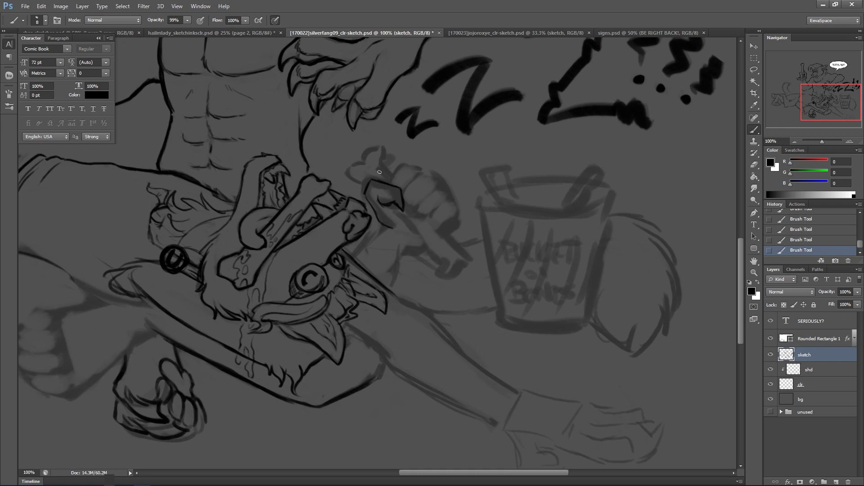
drag(365, 196, 363, 198)
drag(361, 195, 364, 200)
mouse_move(361, 193)
mouse_down()
mouse_move(369, 176)
mouse_move(385, 179)
mouse_move(370, 196)
mouse_move(396, 224)
mouse_move(380, 192)
mouse_move(396, 189)
mouse_move(398, 200)
mouse_move(404, 179)
mouse_move(395, 211)
mouse_move(399, 165)
mouse_move(419, 169)
mouse_move(403, 188)
mouse_move(426, 170)
mouse_move(440, 176)
mouse_up()
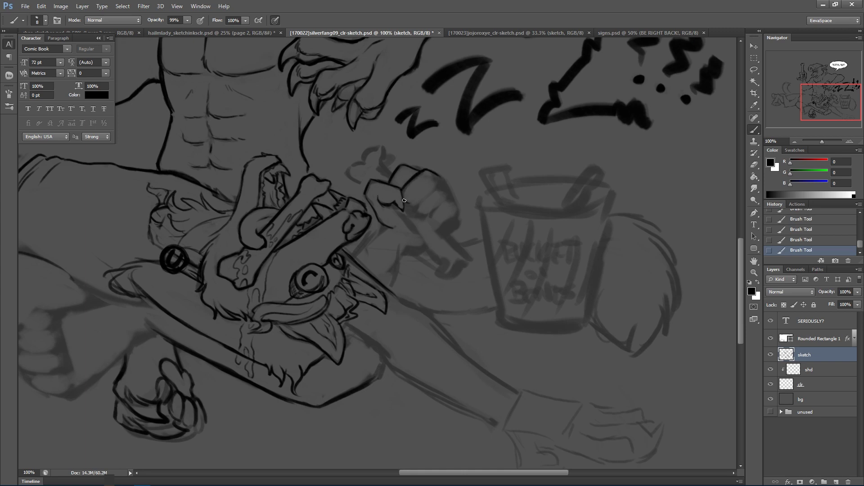
mouse_move(409, 211)
mouse_down()
mouse_move(408, 188)
mouse_move(419, 204)
mouse_move(441, 177)
mouse_move(455, 192)
mouse_move(419, 204)
mouse_move(418, 220)
mouse_move(417, 210)
mouse_move(438, 208)
mouse_move(427, 231)
mouse_move(433, 217)
mouse_move(418, 210)
mouse_move(414, 223)
mouse_move(428, 213)
mouse_move(420, 210)
mouse_move(430, 208)
mouse_move(443, 169)
mouse_move(442, 229)
mouse_move(446, 222)
mouse_move(434, 223)
mouse_move(444, 228)
mouse_move(462, 213)
mouse_move(455, 197)
mouse_move(449, 234)
mouse_up()
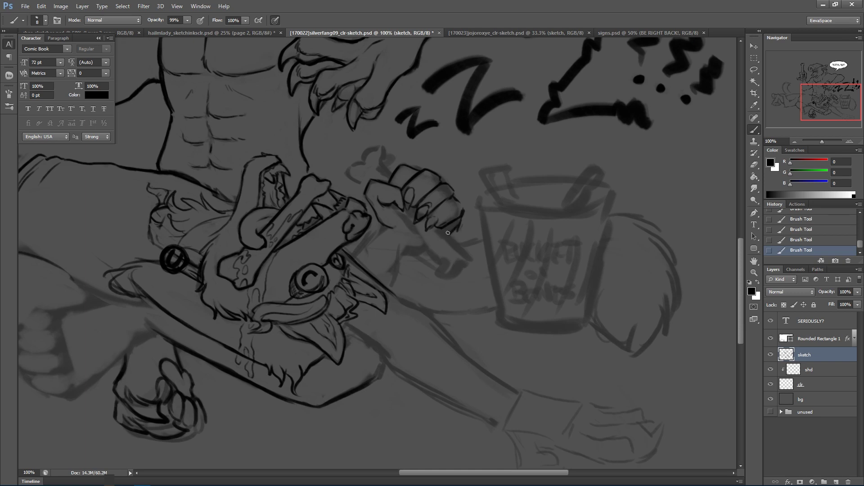
Ink the knobbed upper end of the bone in the fist and tidy a claw on the hand above.
mouse_move(368, 185)
mouse_down()
mouse_move(346, 170)
mouse_move(372, 146)
mouse_move(390, 173)
mouse_up()
mouse_move(372, 149)
mouse_down()
mouse_move(379, 169)
mouse_move(374, 164)
mouse_move(389, 156)
mouse_move(382, 145)
mouse_up()
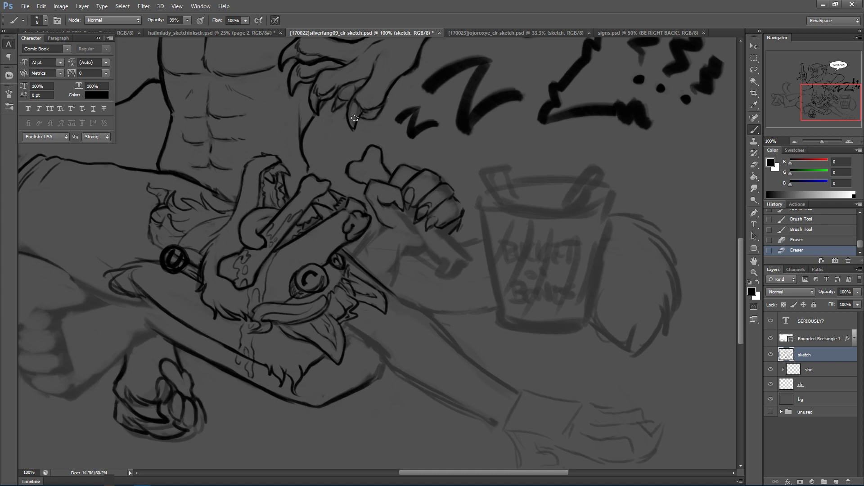
drag(354, 110, 354, 118)
drag(355, 112, 360, 97)
Ink the bucket's slanted side edge nearest the fist from rim to base and thin the line with the eraser.
scroll(356, 135, up, 4)
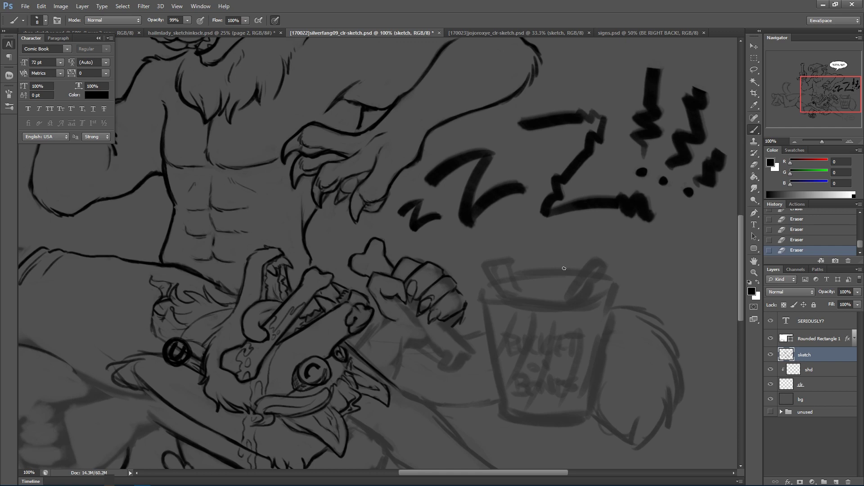
drag(569, 332, 519, 262)
drag(433, 236, 446, 306)
drag(445, 300, 452, 315)
drag(434, 237, 453, 341)
drag(439, 246, 456, 321)
drag(444, 248, 460, 342)
drag(451, 301, 457, 330)
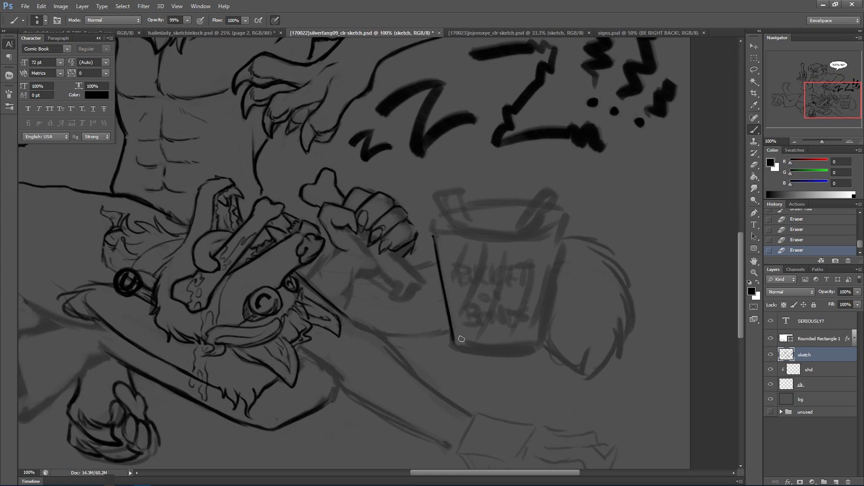
Erase the rough sketch stroke along the bucket's base and ink a clean, slightly curved base line.
drag(449, 341, 452, 349)
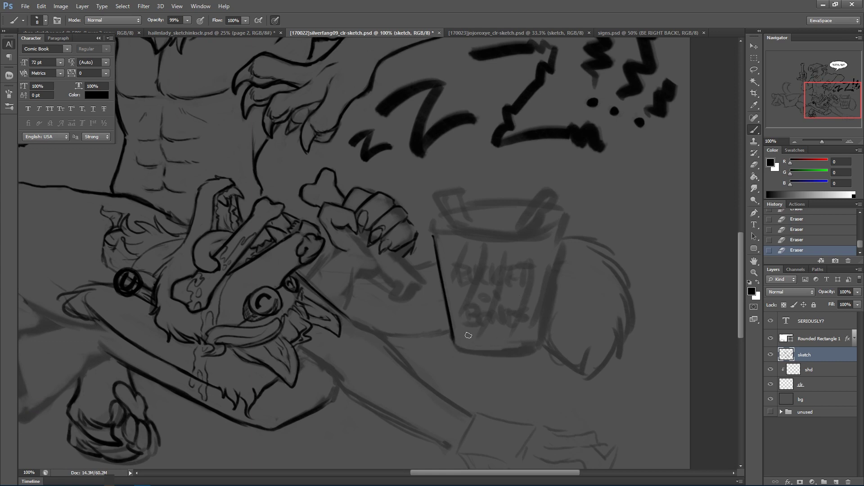
mouse_move(463, 345)
mouse_down()
mouse_move(483, 354)
mouse_move(514, 349)
mouse_up()
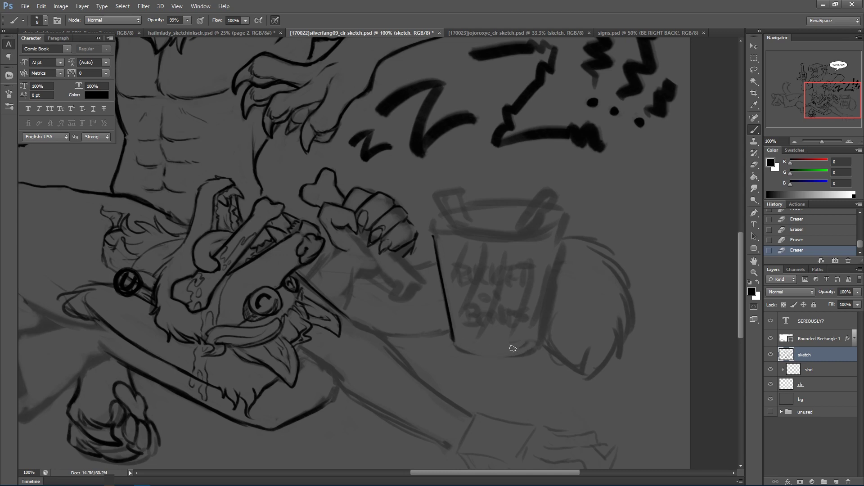
mouse_move(452, 335)
mouse_down()
mouse_move(456, 351)
mouse_move(530, 355)
mouse_up()
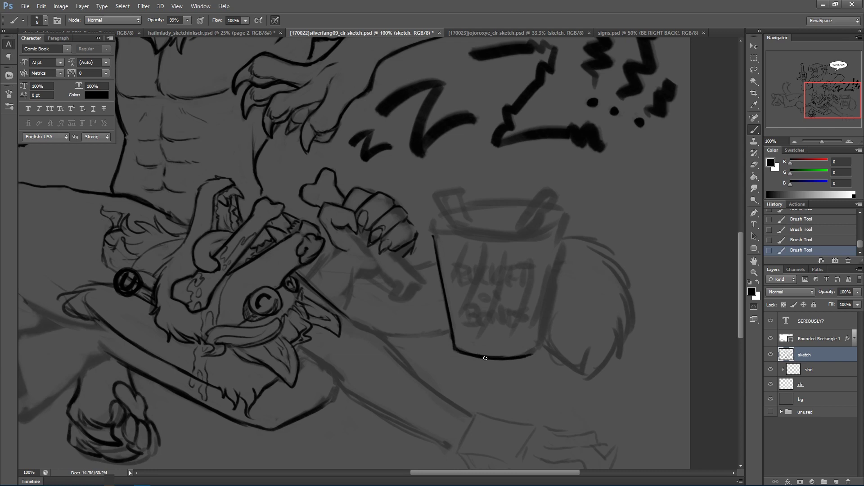
Ink the bucket's slanted side edge nearest the tail from base to rim, thin it with the eraser, and save the file.
drag(537, 349, 560, 259)
drag(546, 303, 568, 221)
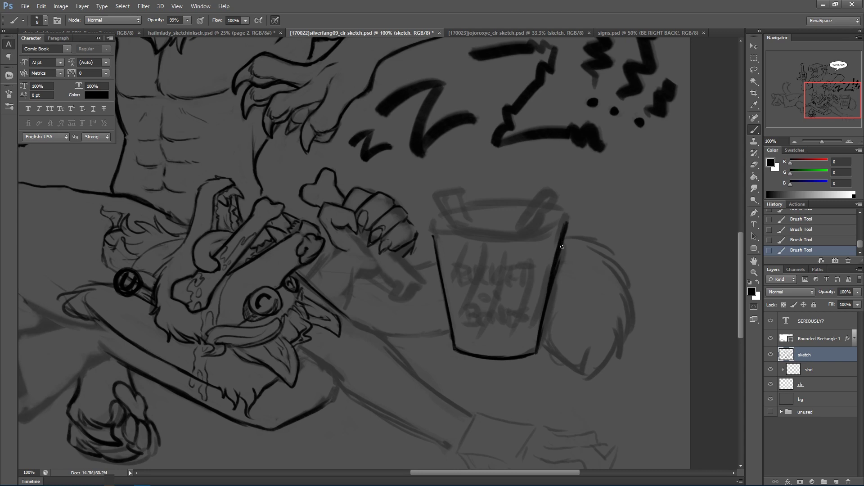
key(ctrl+s)
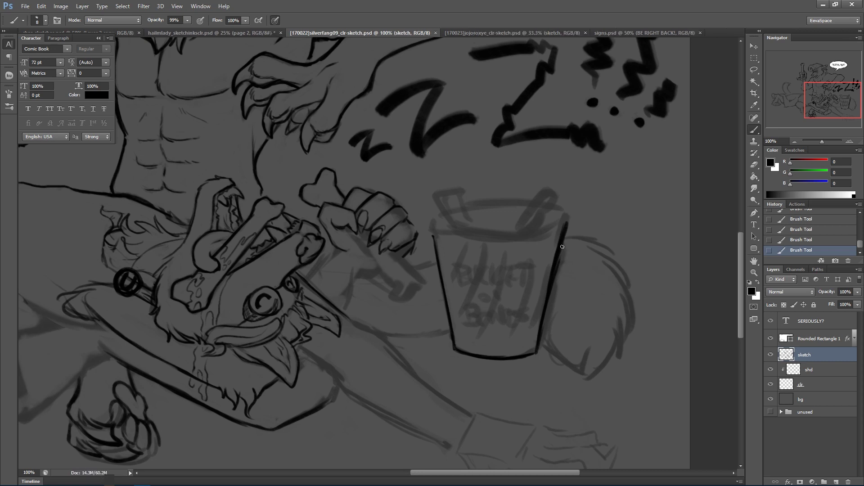
drag(567, 251, 546, 329)
drag(565, 263, 539, 348)
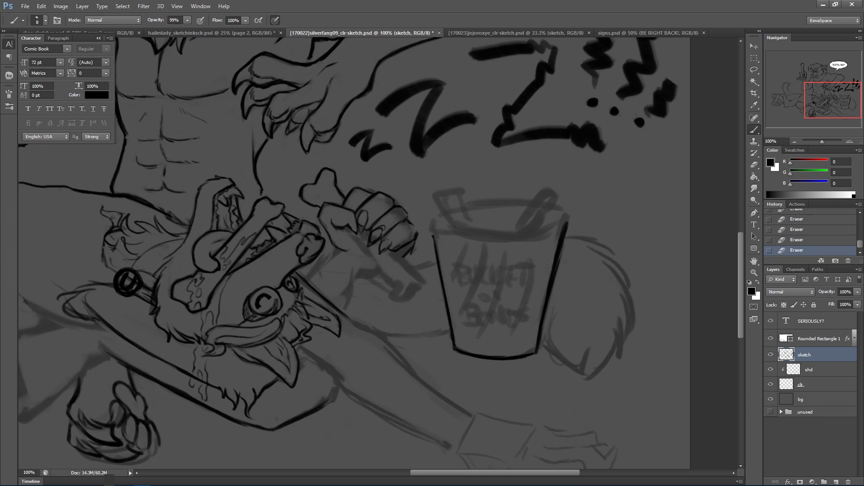
drag(569, 224, 549, 307)
Ink the curved front line of the bucket's opening and erase the rough marks just beneath it.
mouse_move(435, 242)
mouse_down()
mouse_move(434, 226)
mouse_move(554, 222)
mouse_up()
key(ctrl+z)
key(ctrl+z)
drag(431, 230, 562, 220)
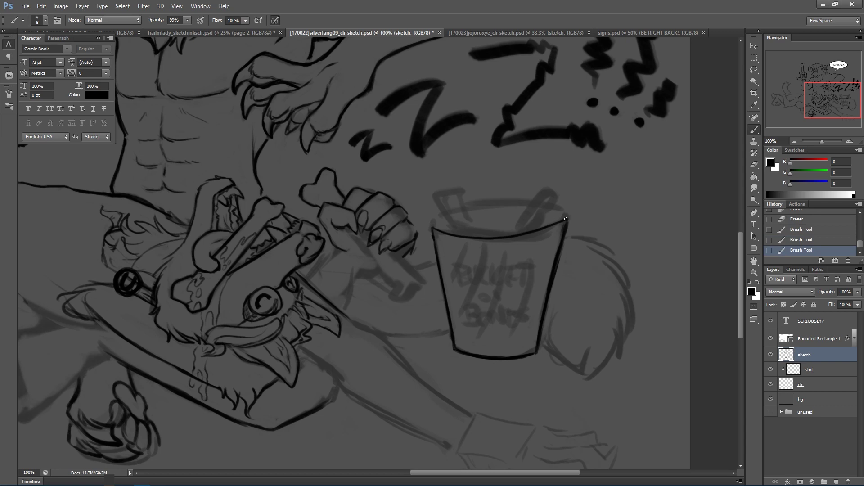
drag(439, 235, 450, 239)
drag(451, 240, 501, 242)
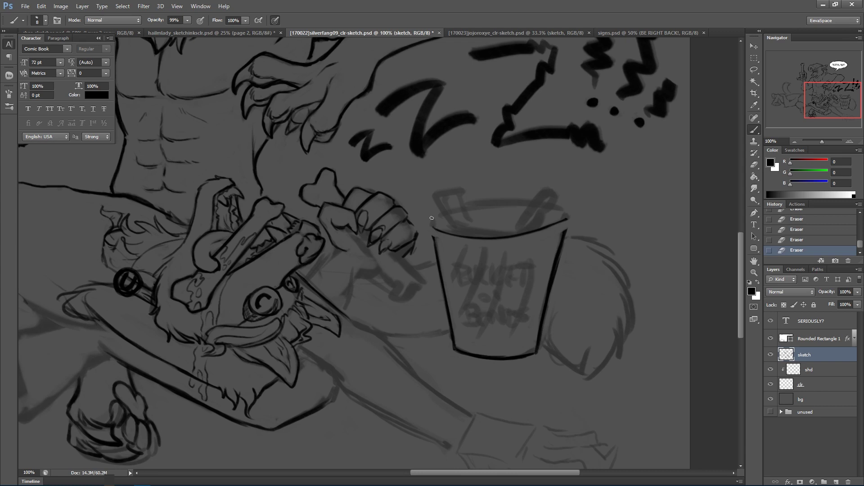
Ink the bucket rim's rounded ends and a second curve parallel to the front line to form the lip.
drag(431, 234, 443, 214)
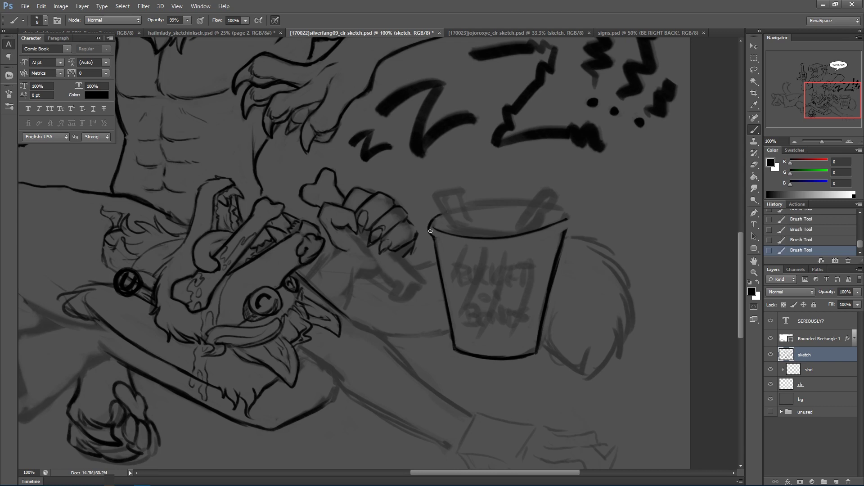
mouse_move(430, 232)
mouse_down()
mouse_move(438, 212)
mouse_move(483, 243)
mouse_up()
mouse_move(482, 245)
mouse_down()
mouse_move(531, 240)
mouse_move(516, 244)
mouse_up()
drag(514, 243, 563, 230)
key(ctrl+alt+z)
key(ctrl+alt+z)
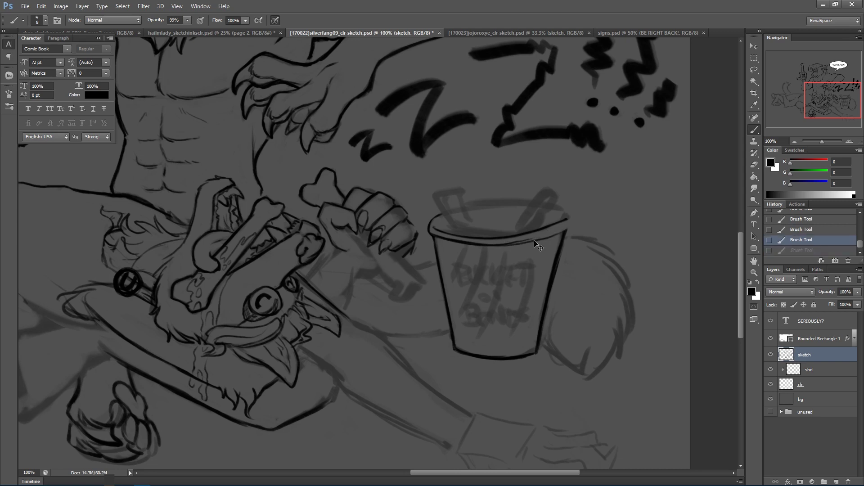
mouse_move(500, 245)
mouse_down()
mouse_move(560, 232)
mouse_move(574, 219)
mouse_move(569, 211)
mouse_up()
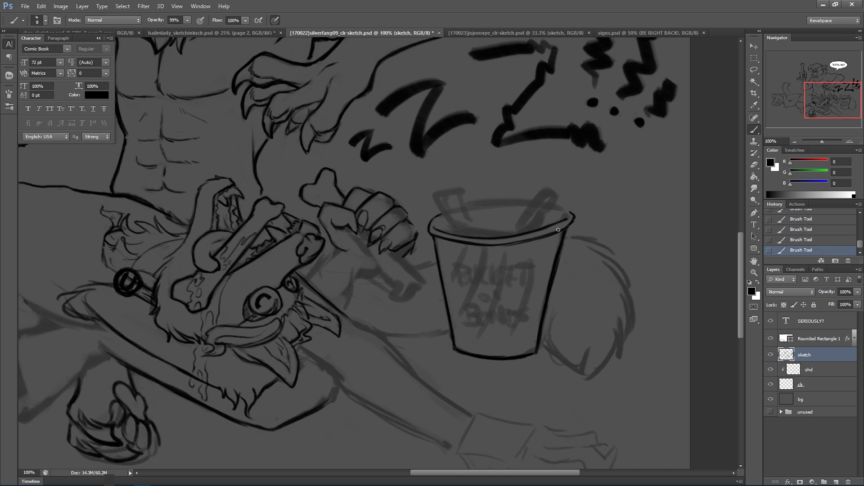
Clean the bucket's edge below the rim and erase the rough sketch lines of the tail beside the bucket.
mouse_move(568, 217)
mouse_down()
mouse_move(559, 222)
mouse_move(558, 266)
mouse_up()
drag(569, 218, 547, 295)
drag(566, 238, 555, 307)
mouse_move(554, 309)
mouse_down()
mouse_move(551, 338)
mouse_move(561, 345)
mouse_move(552, 318)
mouse_move(548, 346)
mouse_move(552, 298)
mouse_move(532, 316)
mouse_up()
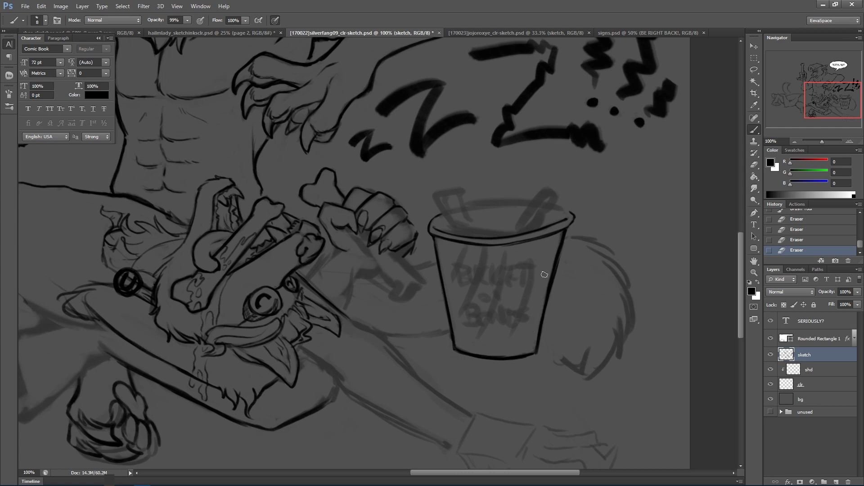
drag(530, 343, 486, 342)
Ink the furry lower tip of the tail beside the bucket's base, including the inner fur crease.
mouse_move(541, 338)
mouse_down()
mouse_move(547, 360)
mouse_move(546, 350)
mouse_move(585, 375)
mouse_move(585, 346)
mouse_up()
mouse_move(592, 376)
mouse_down()
mouse_move(587, 329)
mouse_move(588, 362)
mouse_move(566, 329)
mouse_move(566, 355)
mouse_move(564, 312)
mouse_move(572, 370)
mouse_up()
mouse_move(557, 353)
mouse_down()
mouse_move(572, 371)
mouse_move(550, 360)
mouse_up()
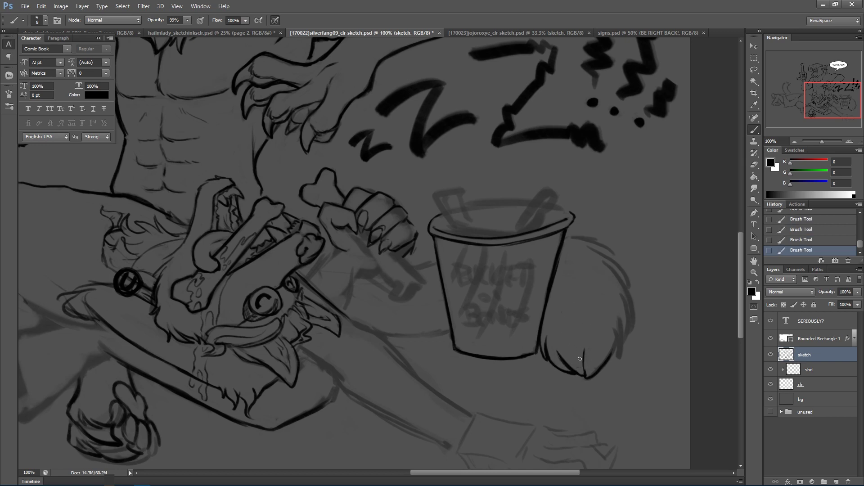
drag(585, 351, 586, 376)
Ink the tail's outer edge upward from the tip with overlapping pointed fur strokes, erasing the rough lines around it.
mouse_move(593, 371)
mouse_down()
mouse_move(613, 312)
mouse_move(617, 353)
mouse_move(624, 314)
mouse_up()
drag(622, 345, 624, 287)
key(ctrl+alt+z)
key(ctrl+alt+z)
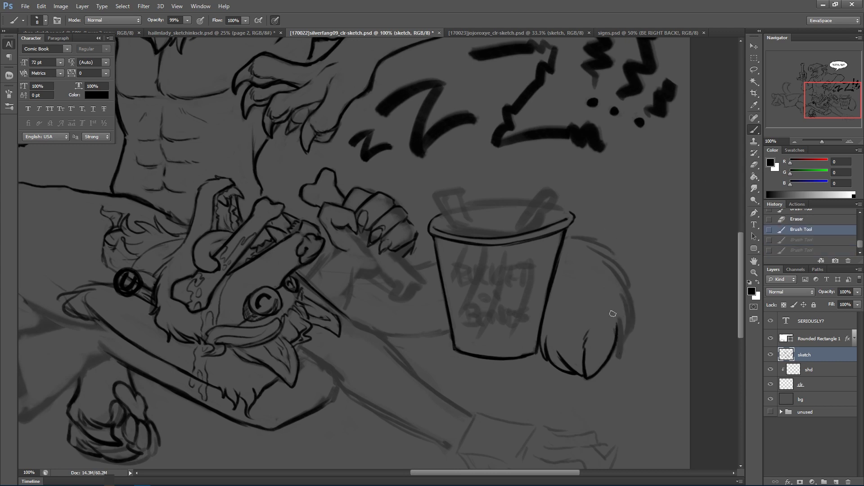
drag(614, 304, 613, 295)
drag(612, 331, 614, 297)
drag(618, 358, 620, 304)
mouse_move(622, 338)
mouse_down()
mouse_move(624, 296)
mouse_move(616, 346)
mouse_move(630, 312)
mouse_move(622, 287)
mouse_up()
drag(633, 330, 628, 287)
mouse_move(602, 259)
mouse_down()
mouse_move(631, 296)
mouse_move(630, 313)
mouse_move(624, 278)
mouse_move(603, 259)
mouse_up()
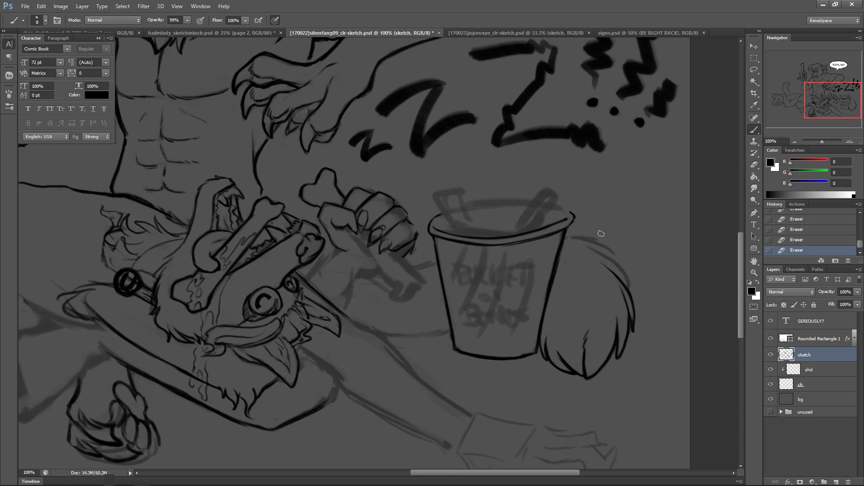
Ink the tail's upper fur contour back to the bucket's side below the rim and tidy the joint.
drag(592, 250, 628, 289)
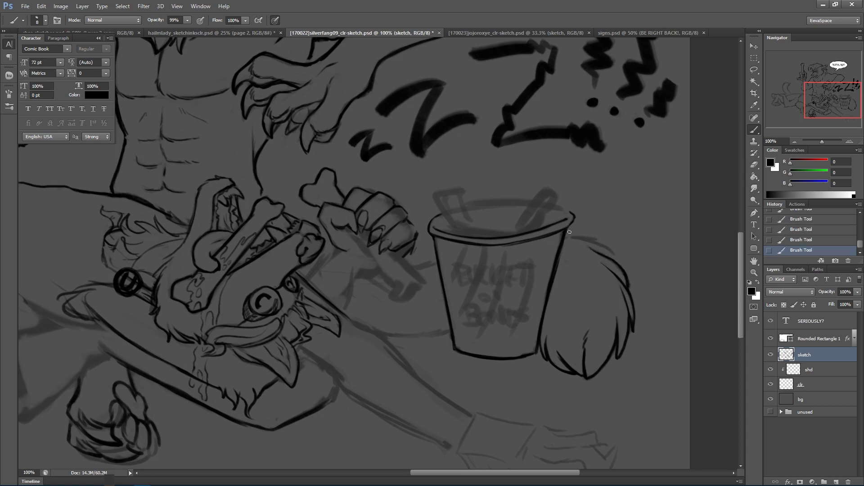
drag(568, 239, 599, 241)
drag(618, 252, 599, 247)
click(568, 244)
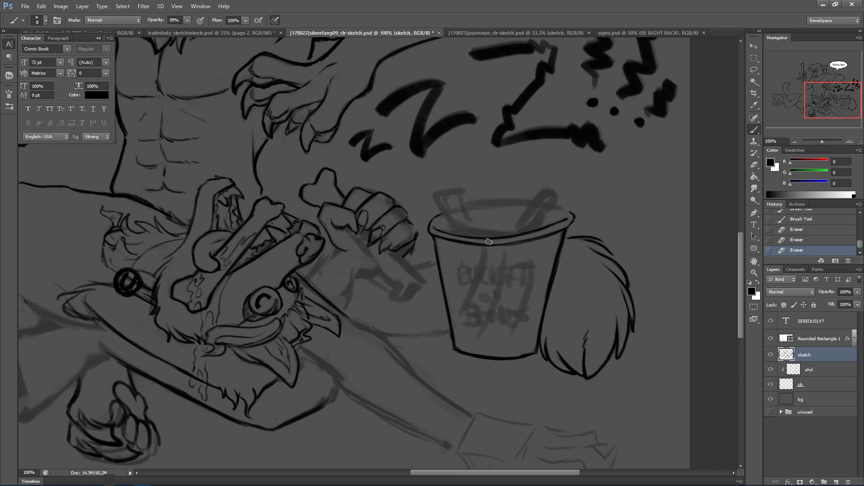
Lasso the rough lettering on the bucket's front, delete it and deselect.
key(l)
mouse_move(485, 247)
mouse_down()
mouse_move(453, 282)
mouse_move(461, 331)
mouse_move(496, 350)
mouse_move(526, 345)
mouse_move(538, 284)
mouse_move(536, 252)
mouse_move(495, 248)
mouse_up()
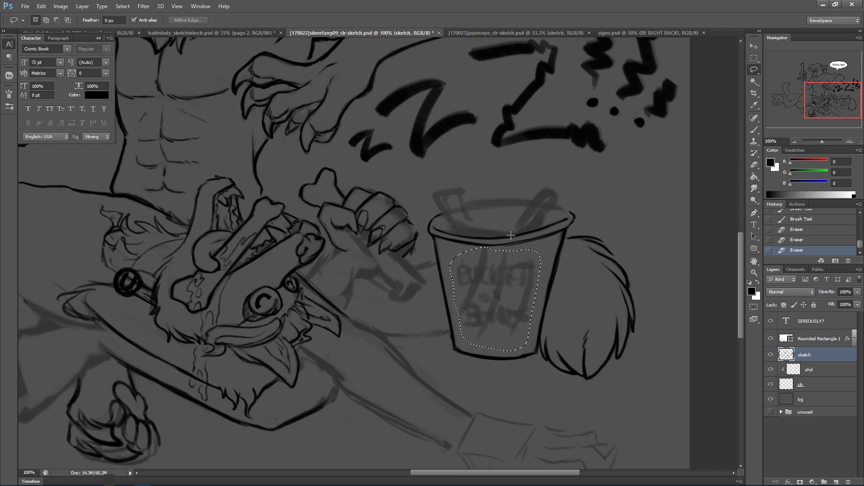
key(Delete)
key(ctrl+d)
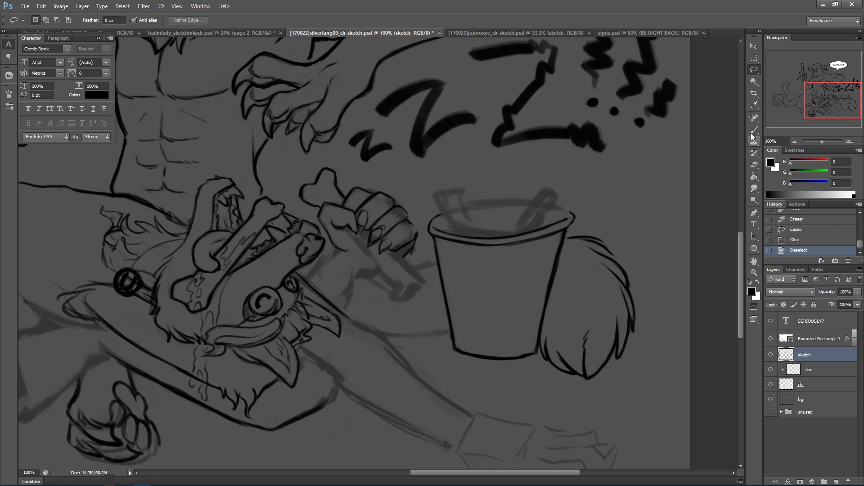
Hand-letter the word "BUCKET" in thick black strokes across the upper part of the bucket's front.
click(754, 130)
mouse_move(457, 264)
mouse_down()
mouse_move(463, 285)
mouse_move(456, 266)
mouse_move(474, 275)
mouse_move(460, 287)
mouse_up()
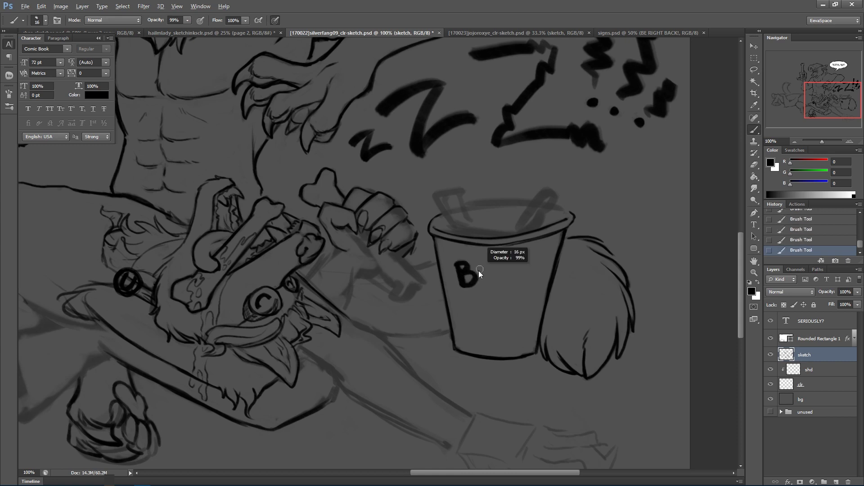
mouse_move(479, 260)
mouse_down()
mouse_move(480, 282)
mouse_move(487, 259)
mouse_move(499, 282)
mouse_move(507, 267)
mouse_move(505, 283)
mouse_up()
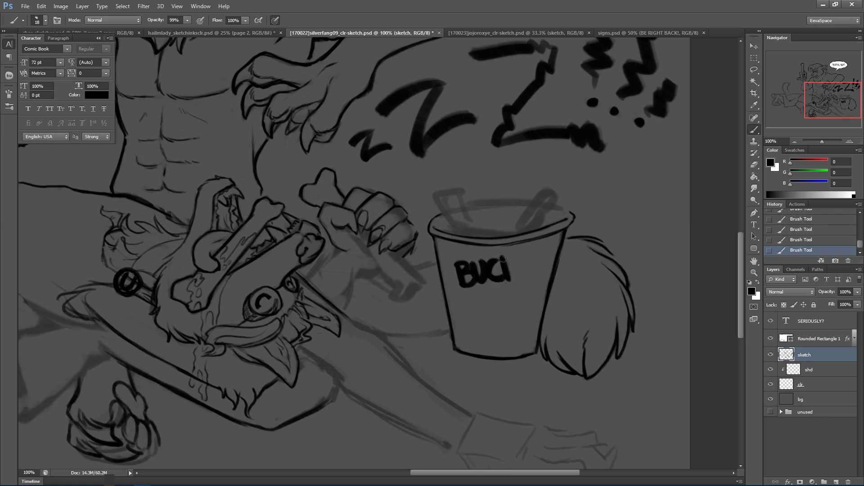
mouse_move(519, 254)
mouse_down()
mouse_move(509, 268)
mouse_move(517, 275)
mouse_move(459, 266)
mouse_move(464, 277)
mouse_move(482, 275)
mouse_up()
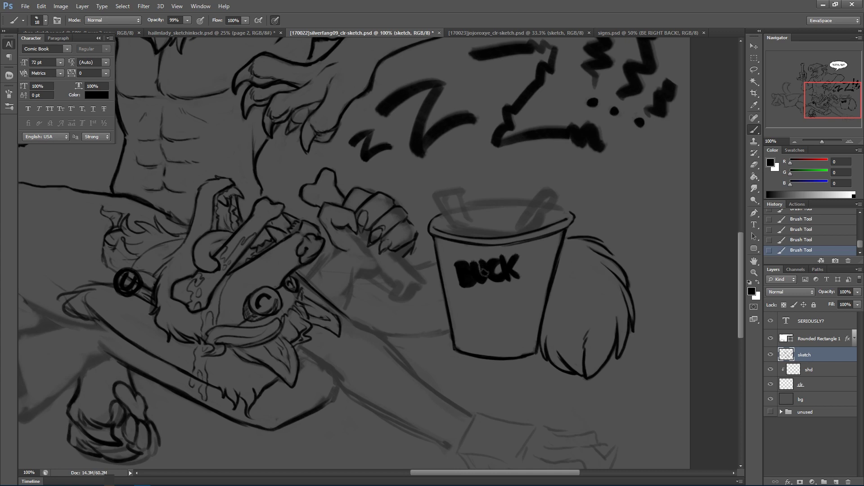
mouse_move(520, 255)
mouse_down()
mouse_move(519, 277)
mouse_move(530, 255)
mouse_move(534, 274)
mouse_up()
key(ctrl+alt+z)
key(ctrl+alt+z)
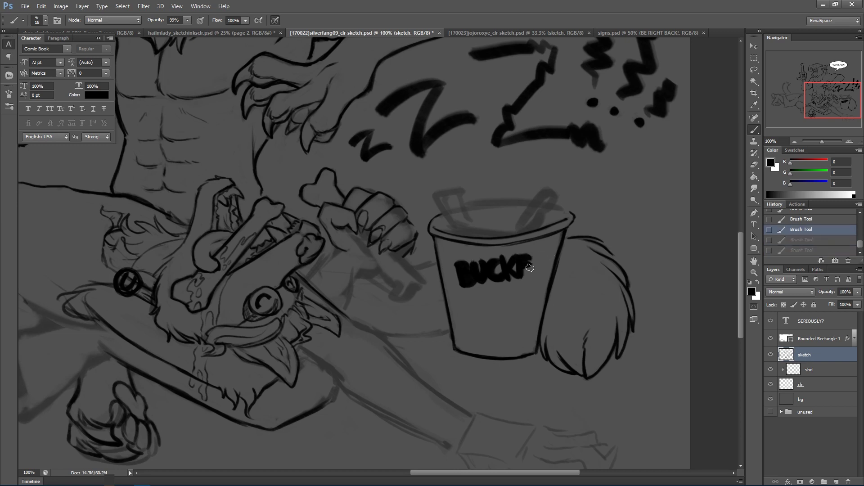
mouse_move(519, 279)
mouse_down()
mouse_move(536, 267)
mouse_move(535, 275)
mouse_move(549, 252)
mouse_move(538, 285)
mouse_up()
Hand-letter "O'" and "BONES" in thick black strokes on two lines below "BUCKET".
click(754, 70)
key(ctrl+d)
key(b)
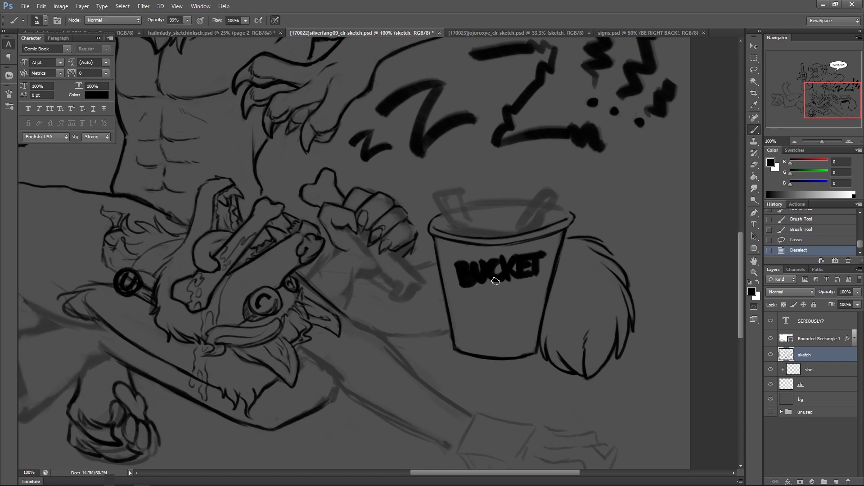
mouse_move(493, 289)
mouse_down()
mouse_move(490, 295)
mouse_move(497, 291)
mouse_up()
mouse_move(499, 289)
mouse_down()
mouse_move(499, 271)
mouse_move(471, 306)
mouse_move(475, 324)
mouse_move(475, 309)
mouse_move(490, 309)
mouse_move(490, 318)
mouse_move(500, 307)
mouse_move(510, 320)
mouse_move(510, 311)
mouse_move(479, 315)
mouse_move(524, 311)
mouse_up()
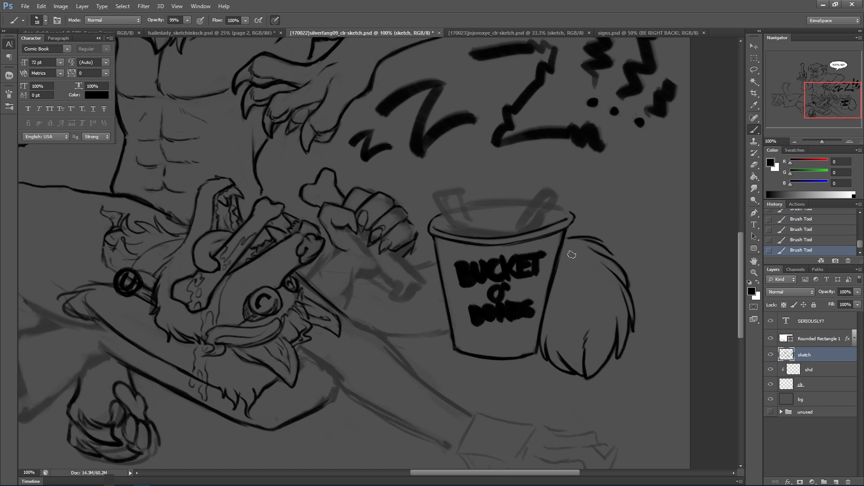
Hollow out the letters of "BUCKET" with a 15 px eraser, leaving only their black outlines.
click(753, 70)
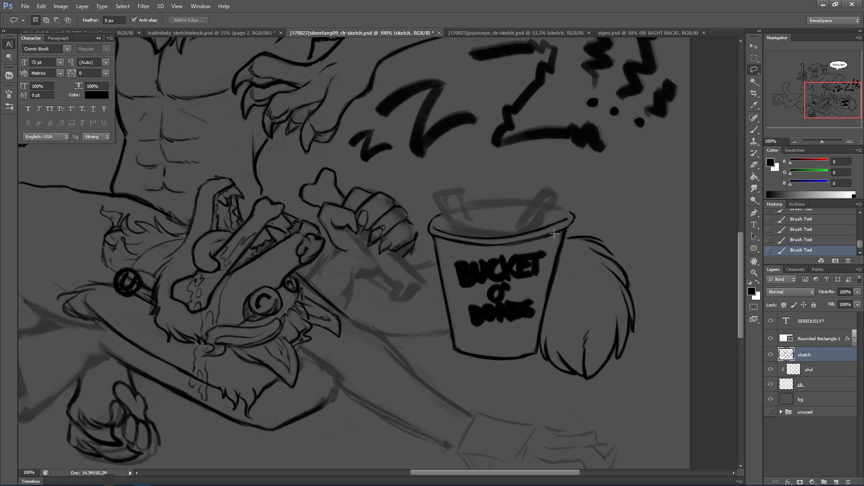
click(754, 164)
drag(460, 266, 462, 281)
mouse_move(460, 267)
mouse_down()
mouse_move(483, 277)
mouse_move(496, 262)
mouse_move(498, 278)
mouse_move(491, 267)
mouse_move(511, 256)
mouse_move(503, 260)
mouse_move(508, 274)
mouse_move(512, 264)
mouse_move(523, 270)
mouse_move(519, 259)
mouse_move(520, 274)
mouse_move(521, 258)
mouse_move(521, 274)
mouse_move(536, 257)
mouse_up()
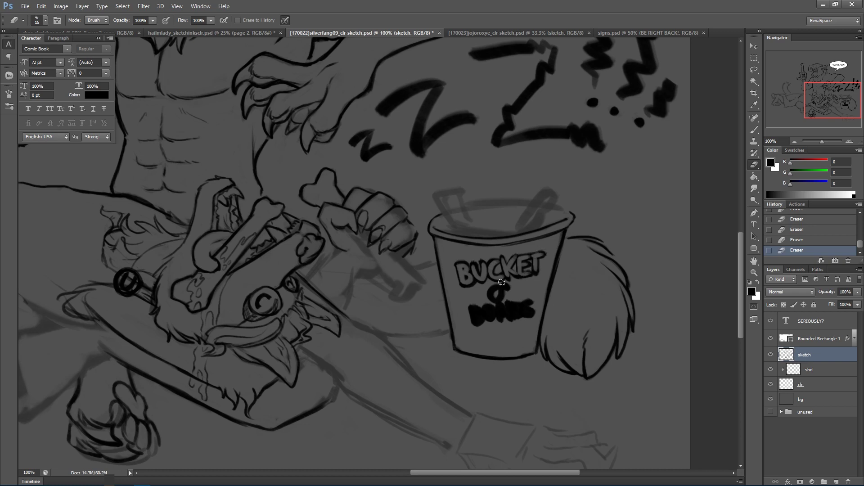
Redraw the "O" and hollow out the letters of "O' BONES" into outlines, then save the file.
key(b)
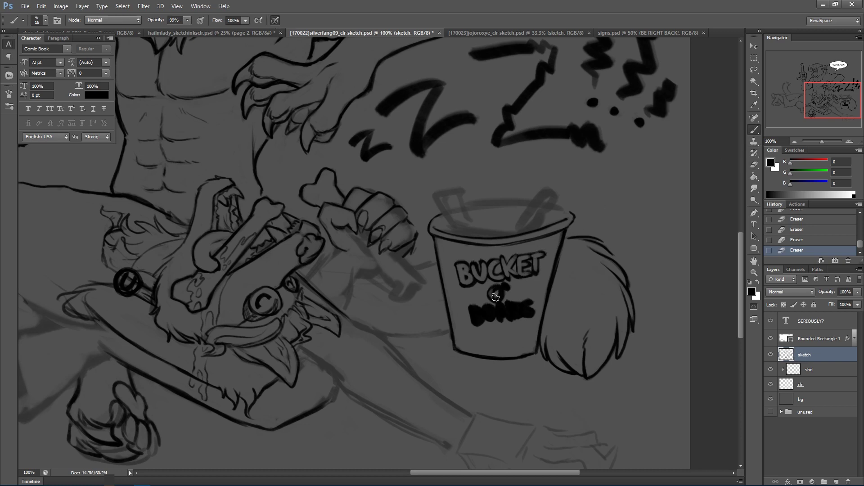
click(495, 292)
key(e)
drag(492, 294, 506, 284)
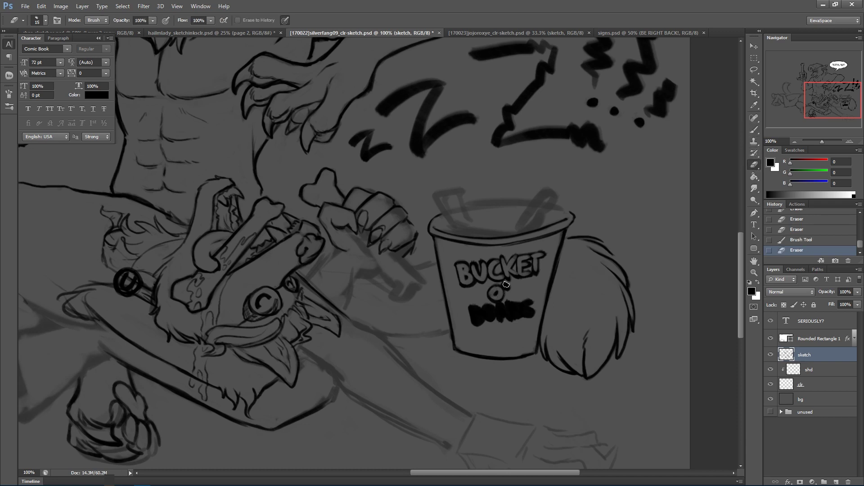
mouse_move(472, 310)
mouse_down()
mouse_move(490, 316)
mouse_move(486, 310)
mouse_move(501, 308)
mouse_move(500, 317)
mouse_move(501, 305)
mouse_move(511, 316)
mouse_move(508, 304)
mouse_move(517, 316)
mouse_move(527, 300)
mouse_move(531, 311)
mouse_move(617, 221)
mouse_move(529, 300)
mouse_up()
key(b)
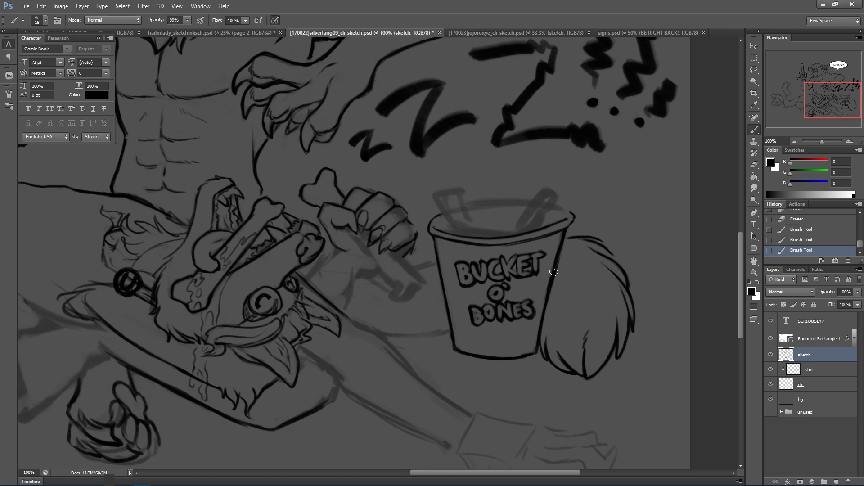
key(ctrl+s)
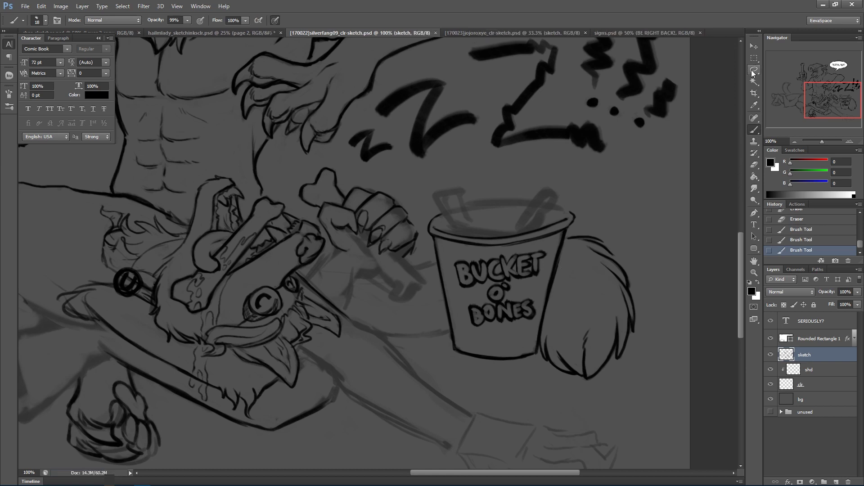
Lasso the "BUCKET O' BONES" lettering and warp it into a downward curve that follows the bucket's round front.
click(754, 71)
drag(522, 246, 547, 244)
mouse_move(543, 278)
mouse_down()
mouse_move(536, 314)
mouse_move(461, 321)
mouse_move(450, 254)
mouse_move(521, 247)
mouse_up()
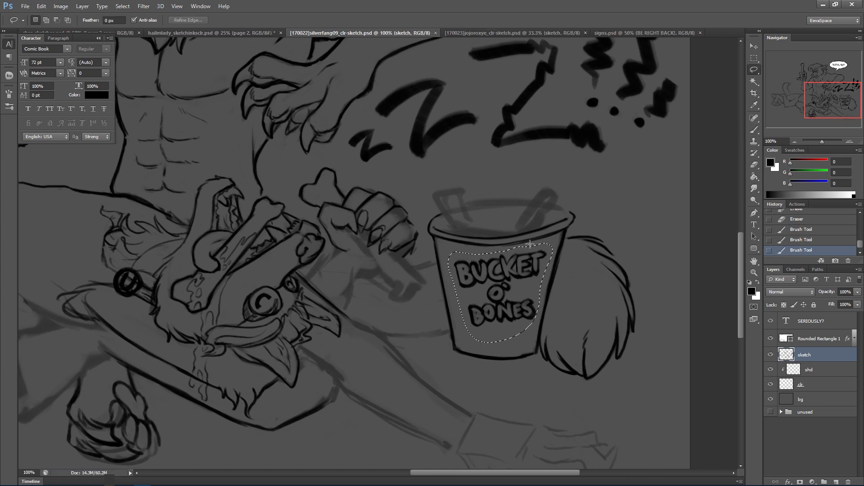
key(ctrl+t)
right_click(518, 274)
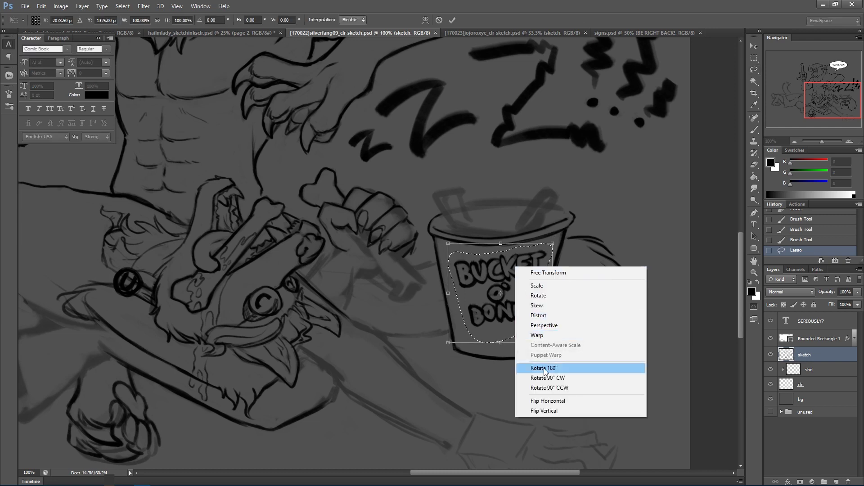
click(536, 325)
drag(483, 276, 519, 287)
drag(485, 314, 518, 356)
drag(518, 243, 483, 261)
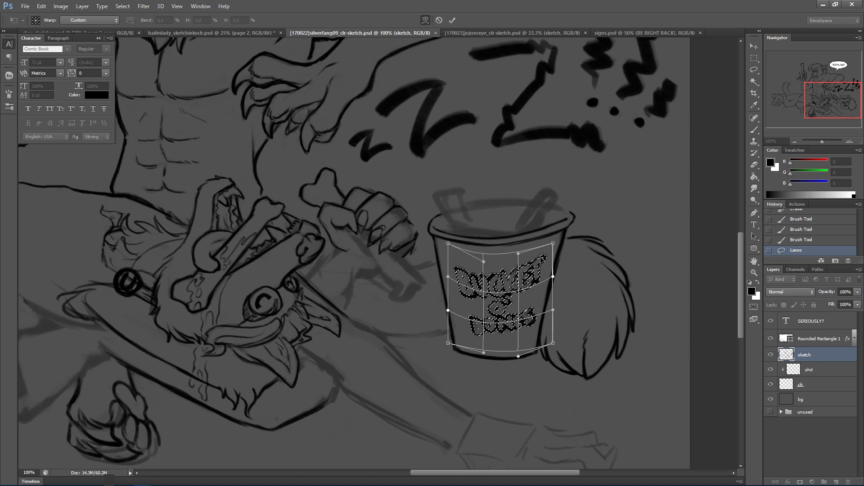
drag(553, 276, 553, 279)
Rotate the warped lettering about 5.5° clockwise, apply the transform and deselect it.
right_click(569, 264)
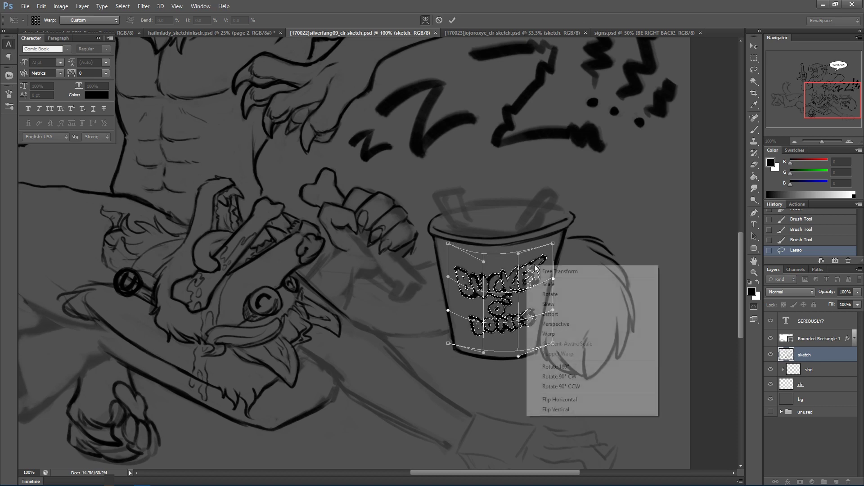
click(568, 271)
drag(575, 242, 572, 257)
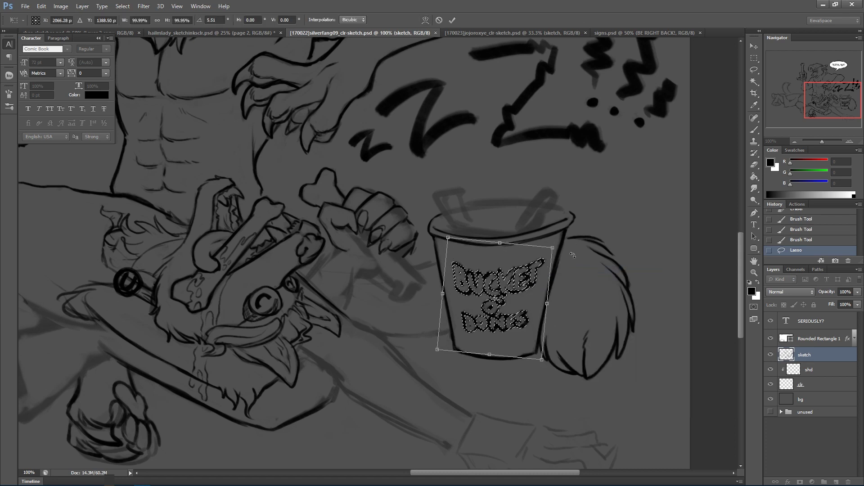
key(Return)
key(ctrl+d)
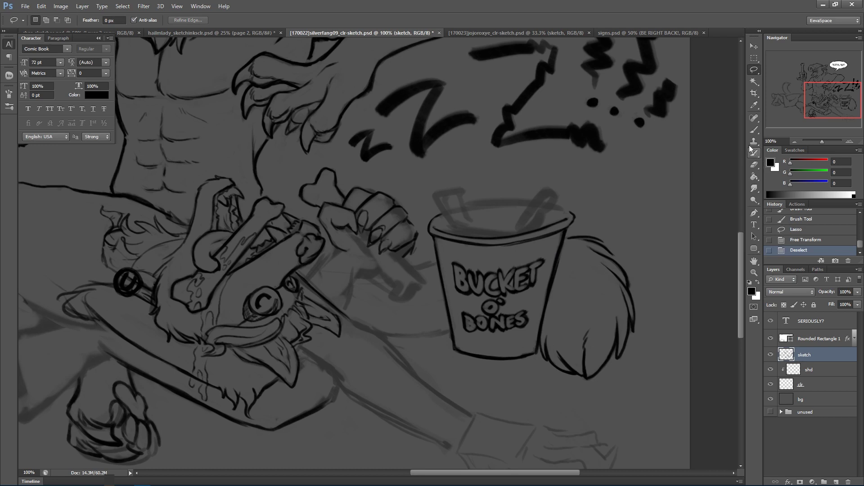
Draw thin slanted stripes down the bucket's front around the lettering, then save the file.
click(754, 129)
mouse_move(491, 258)
mouse_down()
mouse_move(447, 257)
mouse_move(453, 245)
mouse_move(464, 265)
mouse_move(452, 306)
mouse_move(507, 258)
mouse_move(488, 271)
mouse_up()
key(ctrl+alt+z)
key(ctrl+alt+z)
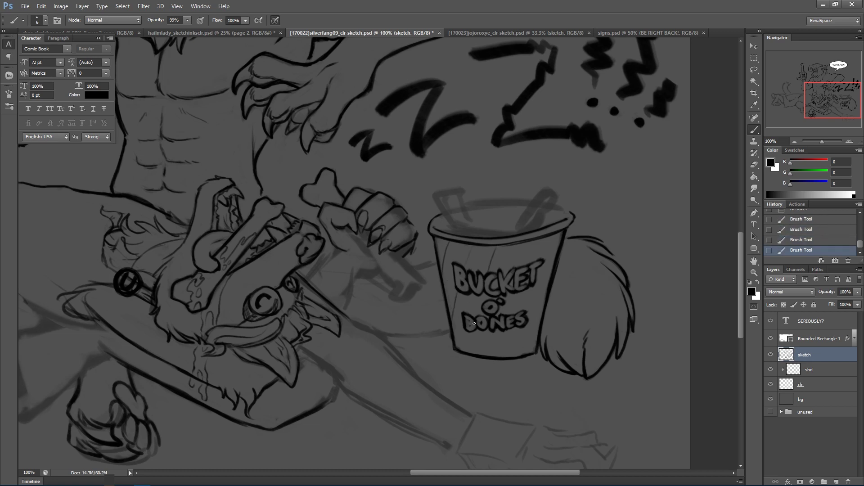
drag(478, 305, 470, 336)
key(ctrl+s)
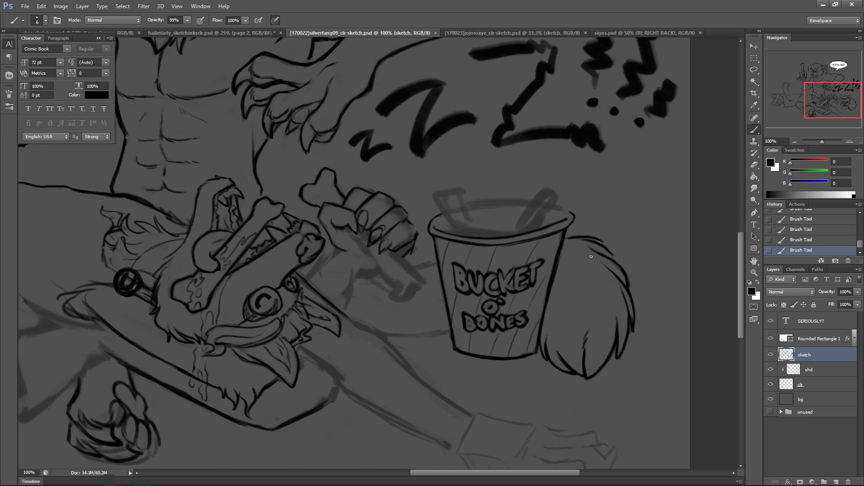
Ink the knob-ended bone leaning out of the bucket's right side and erase the rough sketch around it.
drag(496, 246, 527, 240)
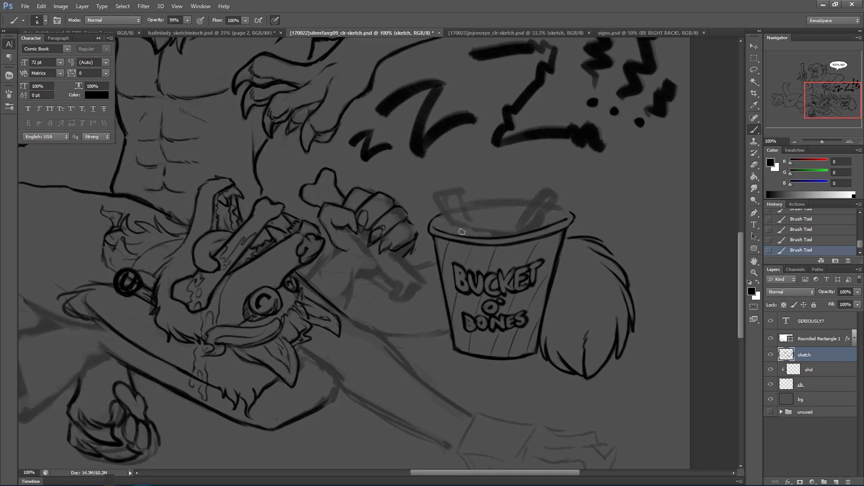
mouse_move(521, 229)
mouse_down()
mouse_move(509, 230)
mouse_move(543, 219)
mouse_up()
mouse_move(516, 229)
mouse_down()
mouse_move(545, 183)
mouse_move(554, 197)
mouse_move(564, 193)
mouse_move(552, 208)
mouse_move(540, 192)
mouse_move(533, 216)
mouse_move(541, 212)
mouse_move(522, 228)
mouse_move(536, 209)
mouse_move(545, 224)
mouse_up()
key(ctrl+z)
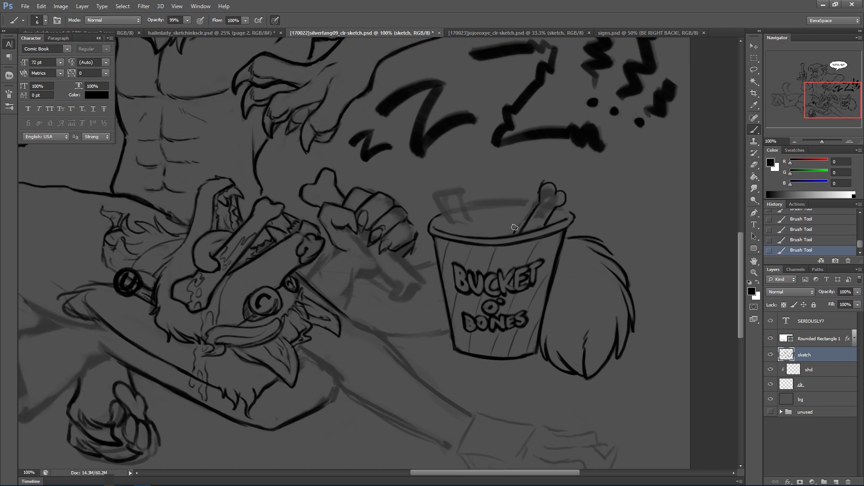
mouse_move(529, 206)
mouse_down()
mouse_move(535, 198)
mouse_move(540, 209)
mouse_move(546, 190)
mouse_up()
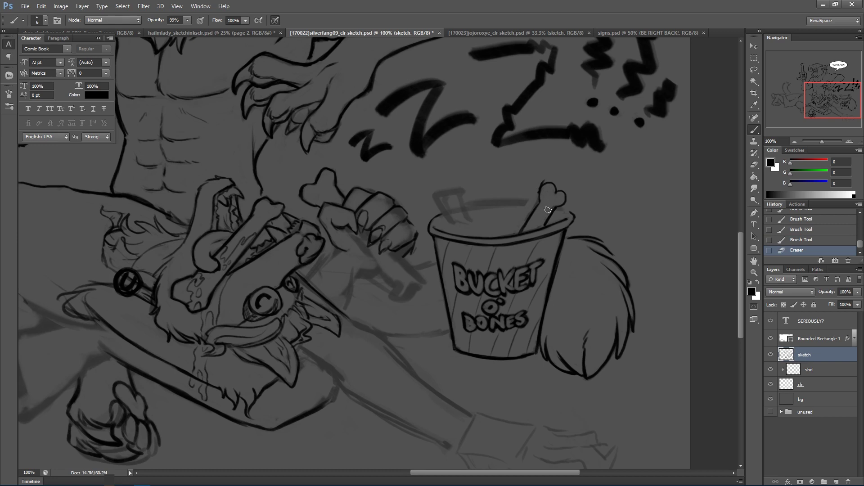
drag(532, 220, 525, 216)
drag(539, 183, 550, 174)
Ink the flat-topped bone leaning out of the bucket's left side and erase the rough sketch inside and beside it.
mouse_move(460, 237)
mouse_down()
mouse_move(432, 194)
mouse_move(443, 191)
mouse_up()
mouse_move(440, 192)
mouse_down()
mouse_move(459, 189)
mouse_move(482, 235)
mouse_move(461, 240)
mouse_move(470, 239)
mouse_move(439, 201)
mouse_up()
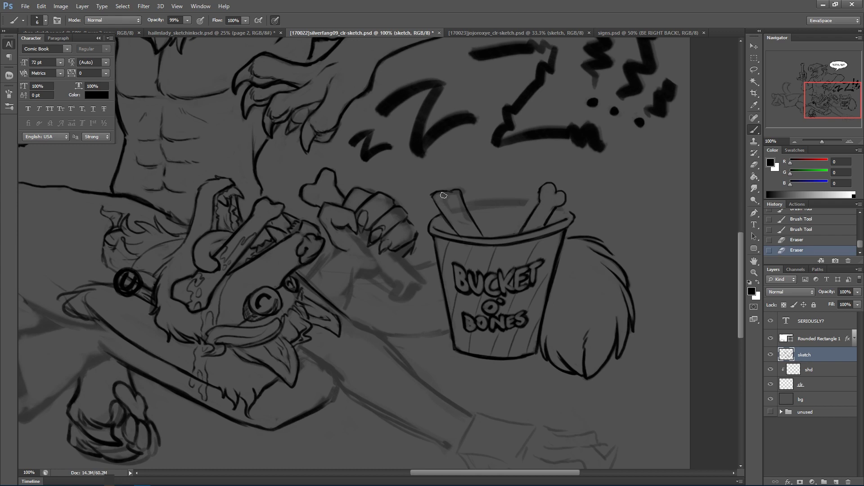
mouse_move(454, 199)
mouse_down()
mouse_move(525, 221)
mouse_move(473, 175)
mouse_move(460, 183)
mouse_move(476, 219)
mouse_move(473, 195)
mouse_move(486, 216)
mouse_move(492, 202)
mouse_move(501, 215)
mouse_move(501, 191)
mouse_move(526, 202)
mouse_up()
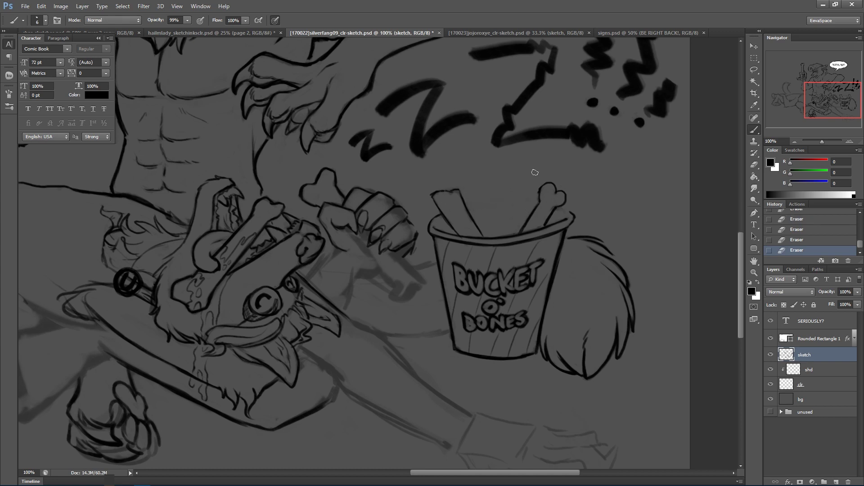
Ink the bucket's back rim and small bone ends inside it, clean up its base edge, and save the file.
drag(464, 207, 572, 214)
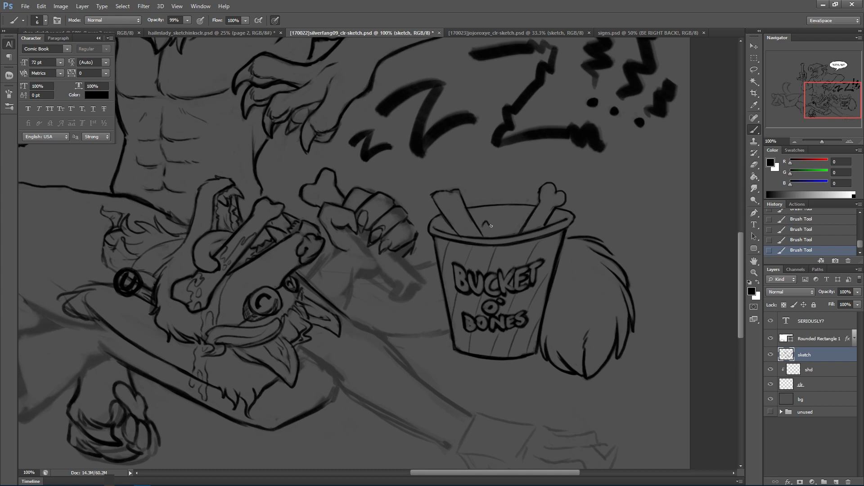
key(ctrl+z)
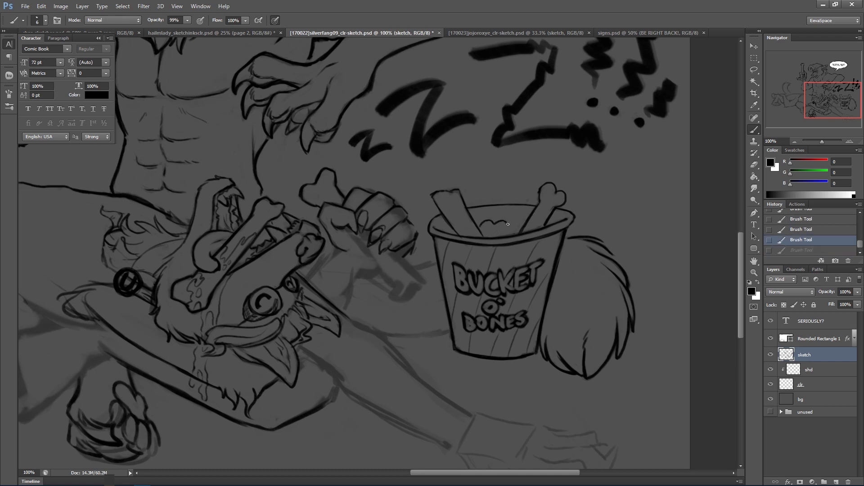
drag(508, 223, 505, 233)
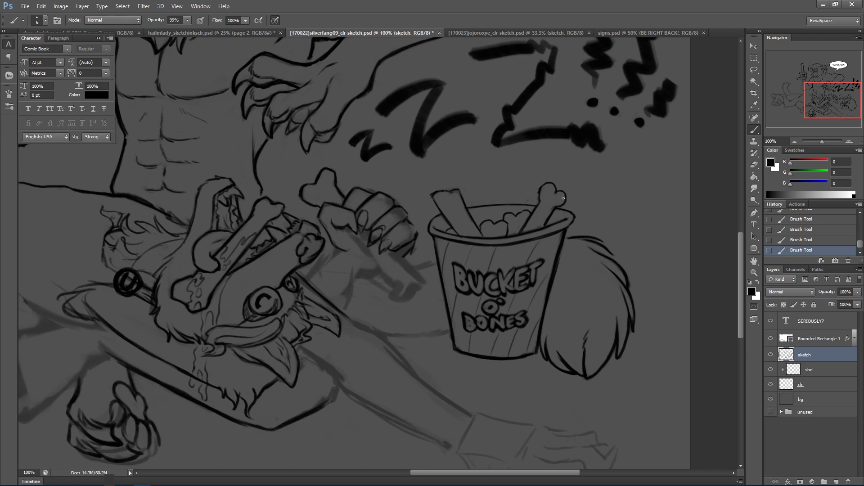
mouse_move(510, 357)
mouse_down()
mouse_move(538, 348)
mouse_move(518, 360)
mouse_move(536, 355)
mouse_up()
key(ctrl+s)
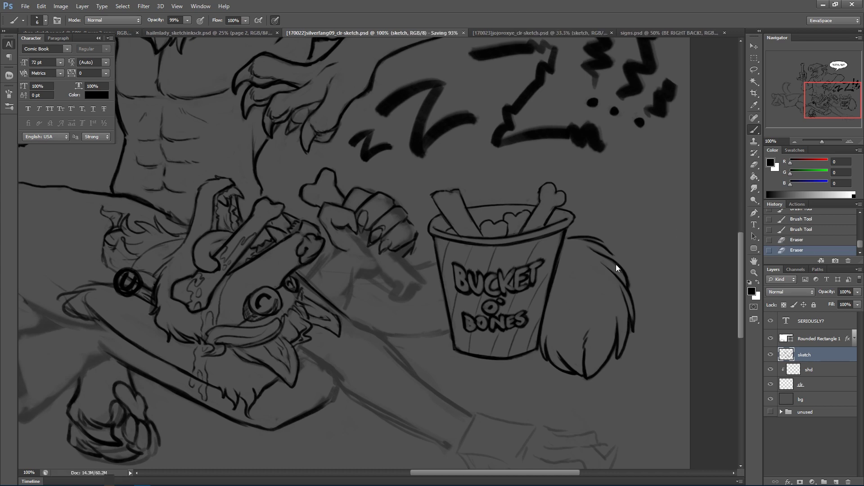
Ink the lower shaft and knobbed end of the bone held in the raised hand, erasing the sketch beneath.
mouse_move(341, 227)
mouse_down()
mouse_move(350, 222)
mouse_move(334, 223)
mouse_move(381, 265)
mouse_move(415, 250)
mouse_up()
drag(399, 280, 377, 260)
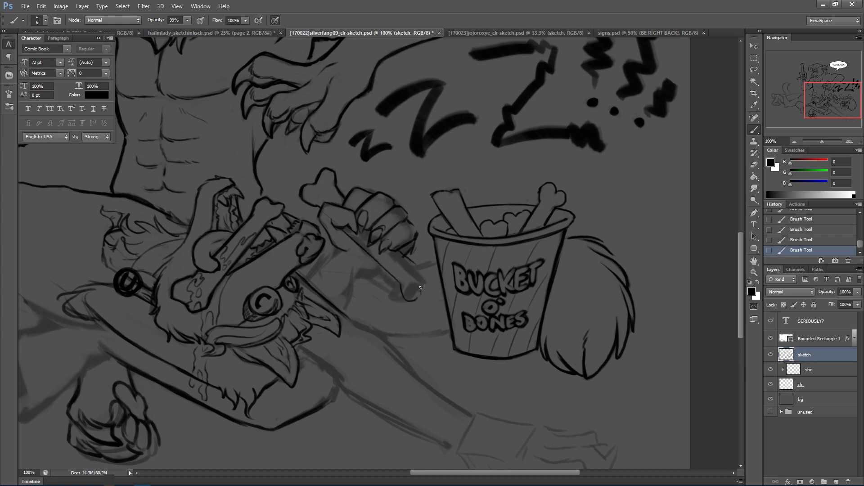
mouse_move(426, 282)
mouse_down()
mouse_move(433, 270)
mouse_move(415, 263)
mouse_up()
mouse_move(348, 230)
mouse_down()
mouse_move(366, 245)
mouse_move(346, 229)
mouse_move(364, 239)
mouse_move(371, 207)
mouse_move(372, 242)
mouse_up()
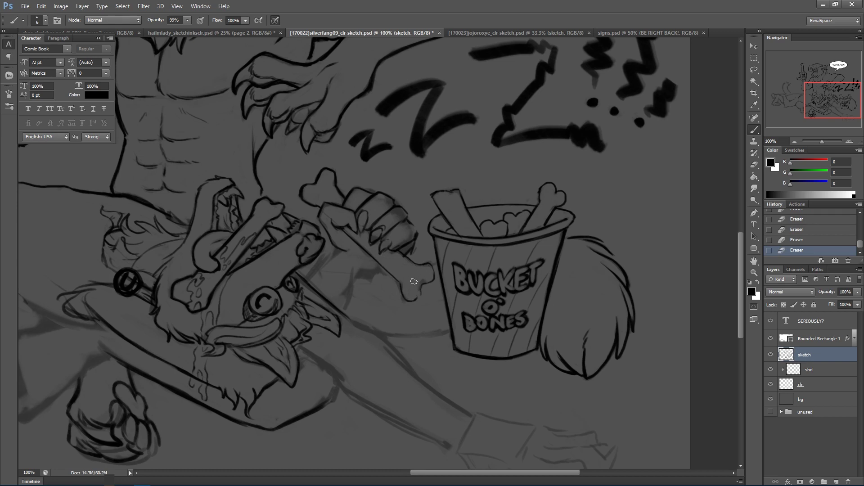
drag(434, 266, 449, 253)
drag(453, 247, 463, 243)
Ink the shallow curved line running from the lying wolf's arm to the bucket's lower left side.
drag(385, 333, 402, 338)
drag(390, 336, 421, 340)
mouse_move(396, 336)
mouse_down()
mouse_move(449, 332)
mouse_move(411, 333)
mouse_up()
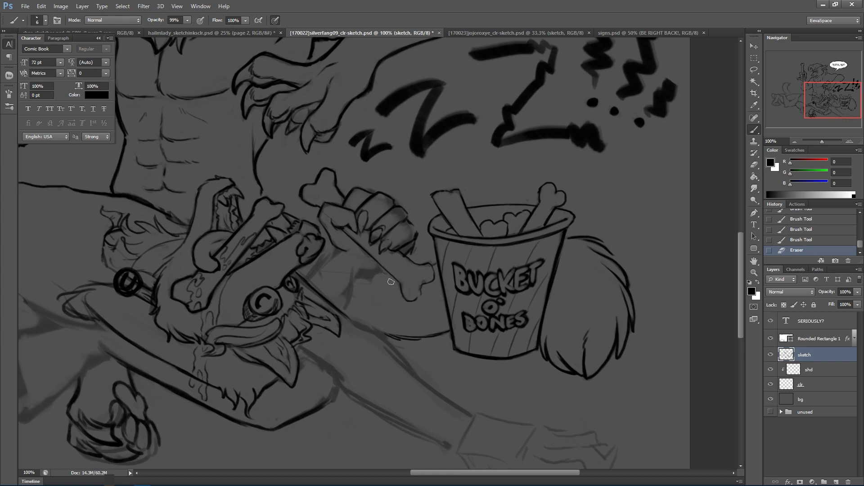
Clean up the rough sketch below the bone and ink the raised hand's wrist and forearm outlines.
mouse_move(375, 277)
mouse_down()
mouse_move(366, 222)
mouse_move(348, 279)
mouse_move(351, 268)
mouse_move(360, 282)
mouse_move(349, 298)
mouse_up()
drag(327, 253, 314, 273)
drag(335, 248, 312, 275)
mouse_move(340, 305)
mouse_down()
mouse_move(358, 275)
mouse_move(397, 255)
mouse_up()
drag(362, 280, 380, 266)
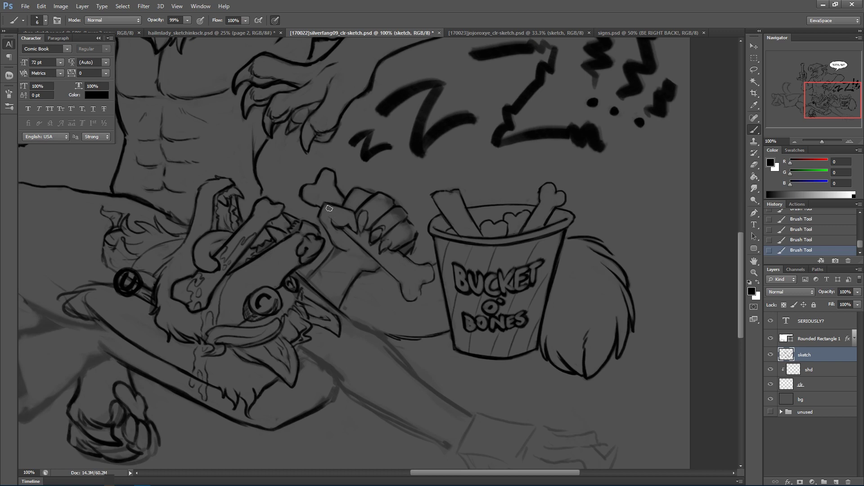
Erase the rough shading and stray lines from the thumb, knuckles and fingers of the bone-holding hand.
mouse_move(329, 214)
mouse_down()
mouse_move(345, 224)
mouse_move(298, 207)
mouse_move(293, 230)
mouse_up()
click(293, 230)
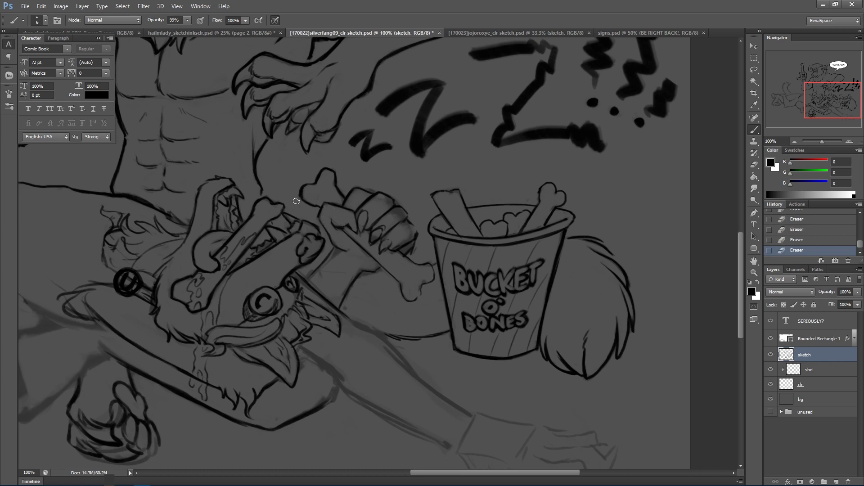
drag(297, 227, 300, 218)
drag(369, 241, 374, 245)
drag(346, 306, 347, 309)
drag(367, 189, 381, 201)
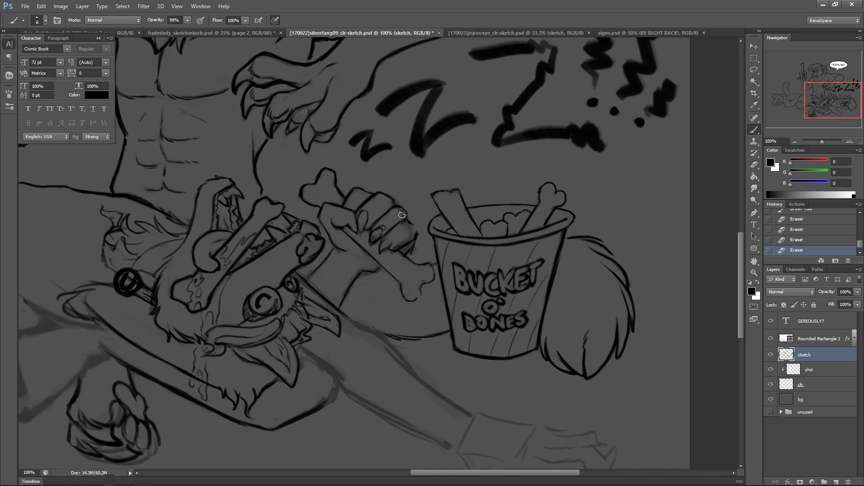
drag(377, 234, 373, 241)
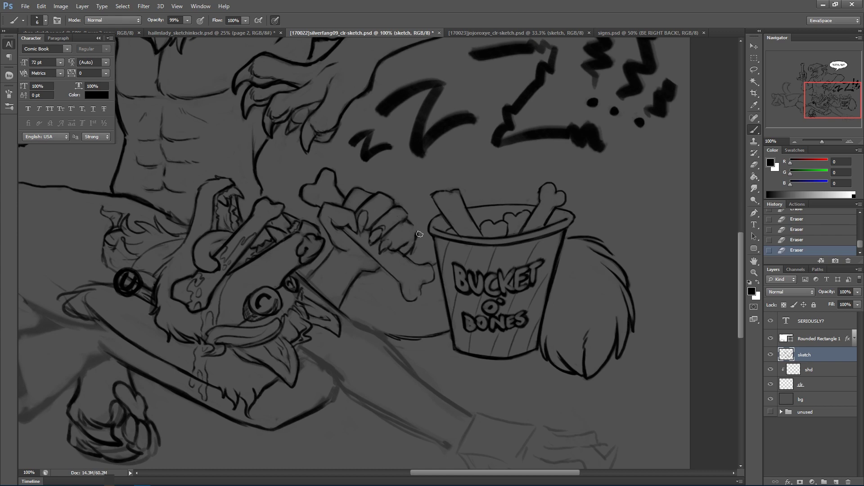
drag(410, 224, 417, 235)
Ink the thumb details and dark claws of the bone-holding hand, then save the file.
drag(553, 293, 677, 299)
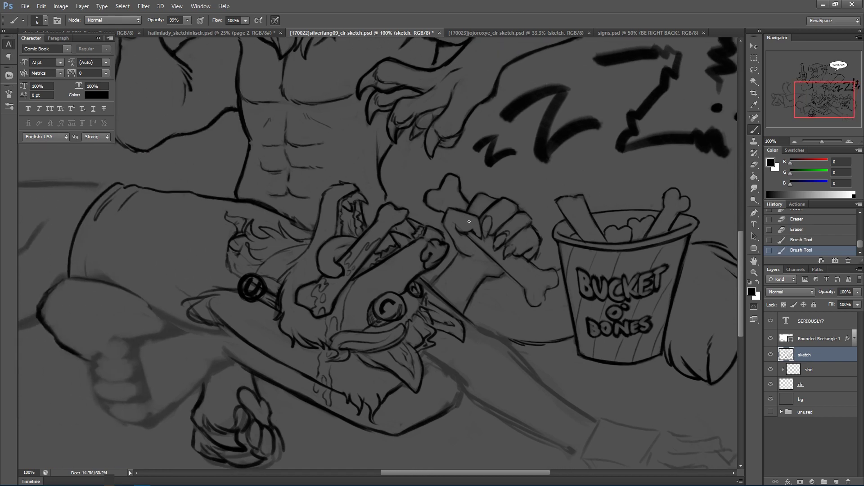
drag(469, 224, 473, 227)
drag(472, 225, 475, 226)
drag(484, 238, 491, 216)
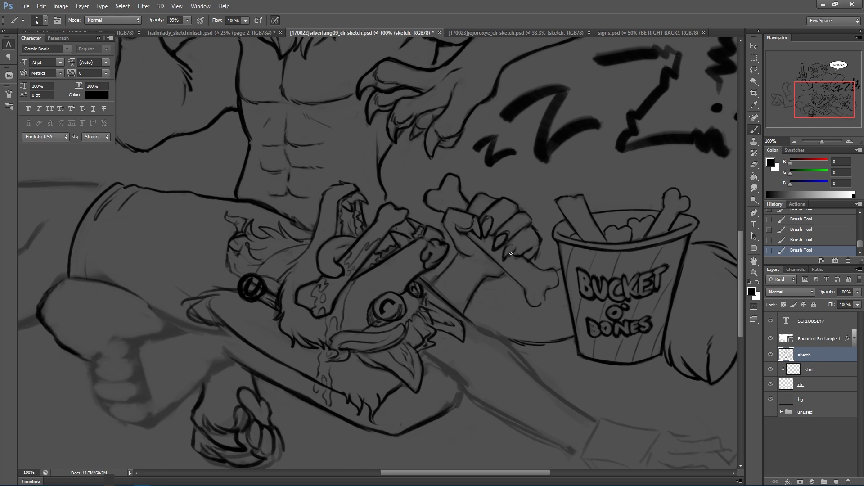
drag(510, 255, 512, 244)
key(ctrl+s)
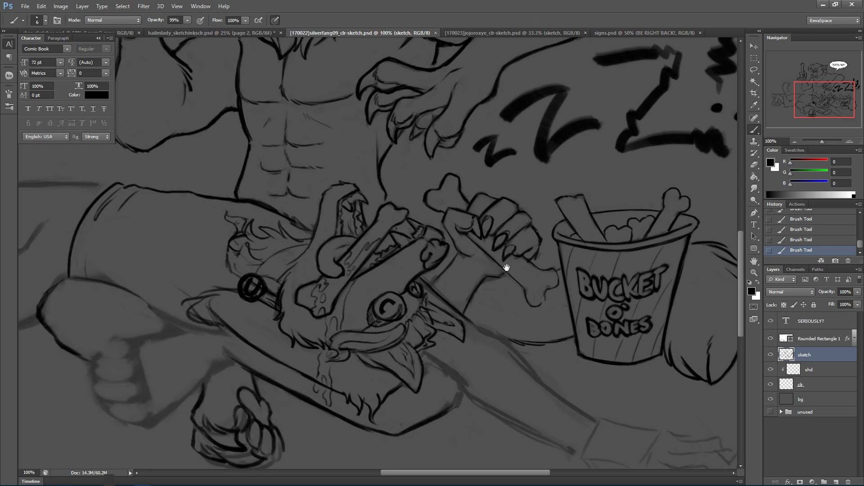
Refine the raised forearm and wrist contours beneath the held bone, erasing excess line weight around the hand.
drag(506, 268, 534, 270)
drag(674, 262, 598, 277)
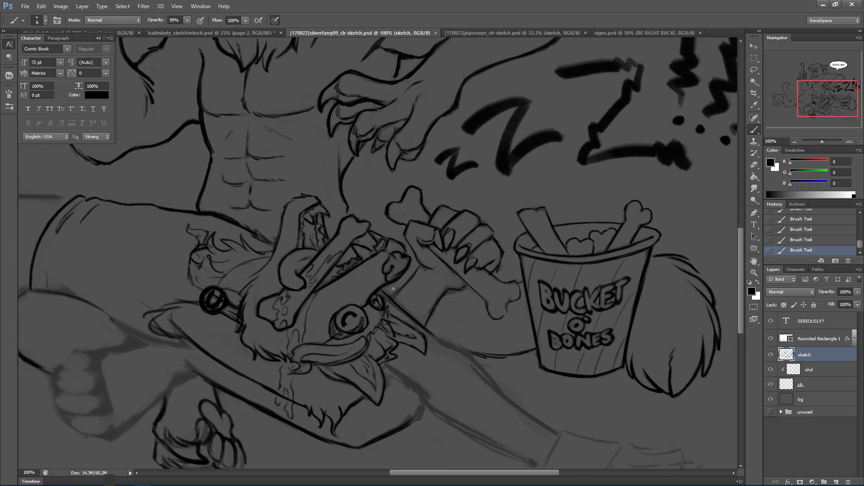
drag(403, 281, 406, 282)
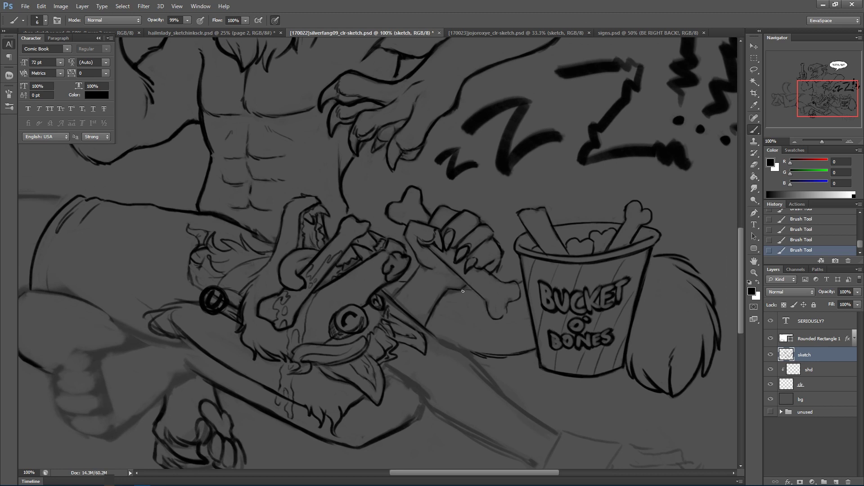
mouse_move(461, 292)
mouse_down()
mouse_move(443, 275)
mouse_move(448, 294)
mouse_move(471, 288)
mouse_move(483, 298)
mouse_move(451, 272)
mouse_up()
key(e)
mouse_move(432, 307)
mouse_down()
mouse_move(445, 288)
mouse_move(426, 270)
mouse_up()
drag(425, 234, 428, 229)
drag(453, 278, 455, 280)
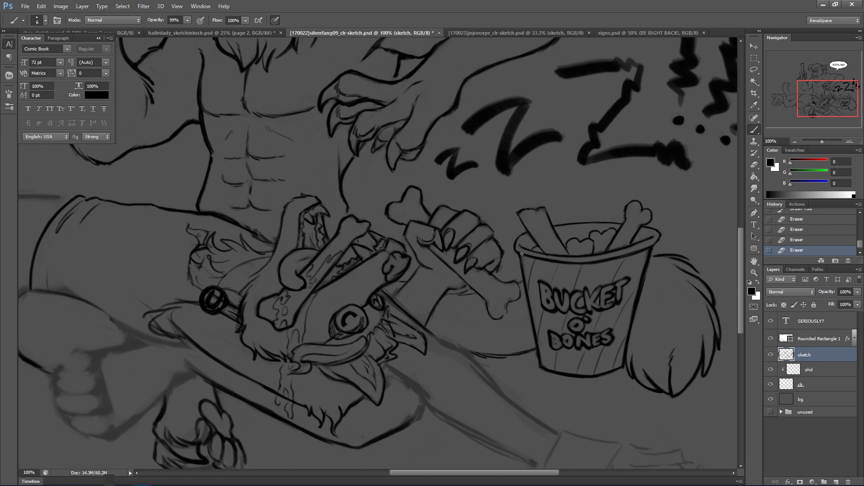
mouse_move(431, 242)
mouse_down()
mouse_move(426, 256)
mouse_move(458, 278)
mouse_up()
Clean up the outstretched arm by thinning its upper and lower outlines from the shoulder towards the cuff.
drag(535, 270, 351, 235)
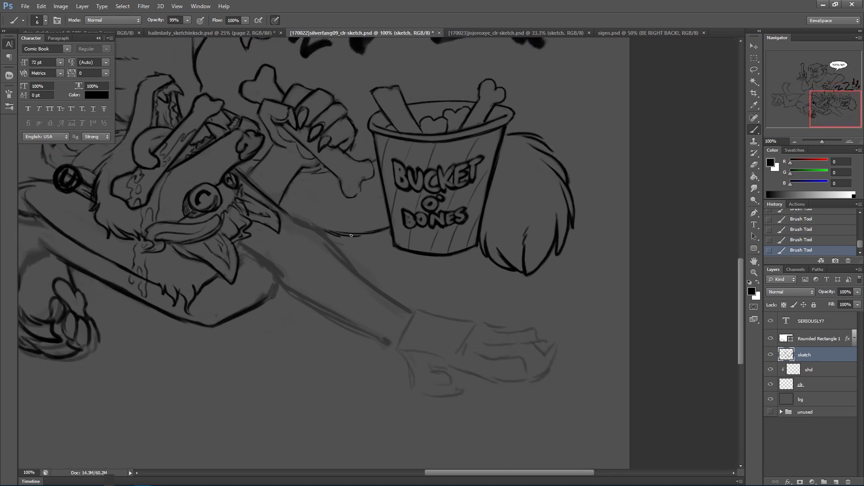
key(e)
drag(240, 173, 266, 201)
drag(263, 199, 268, 203)
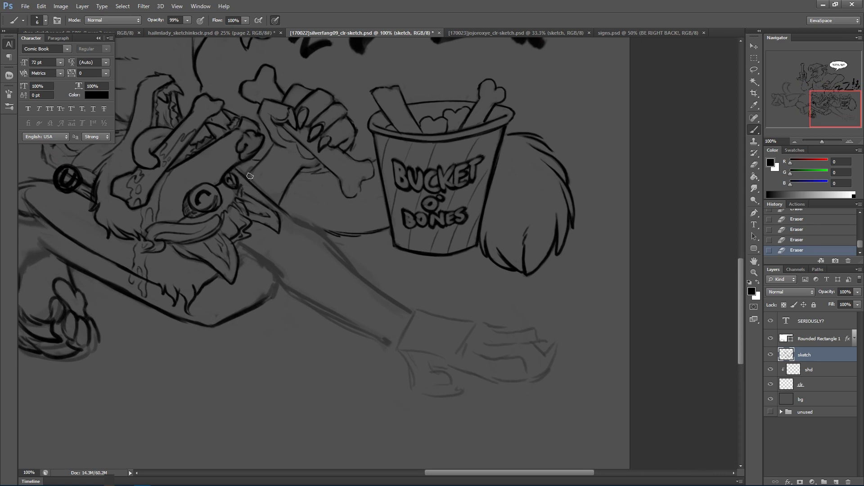
drag(240, 169, 250, 179)
mouse_move(356, 313)
mouse_down()
mouse_move(291, 295)
mouse_move(347, 332)
mouse_move(353, 347)
mouse_up()
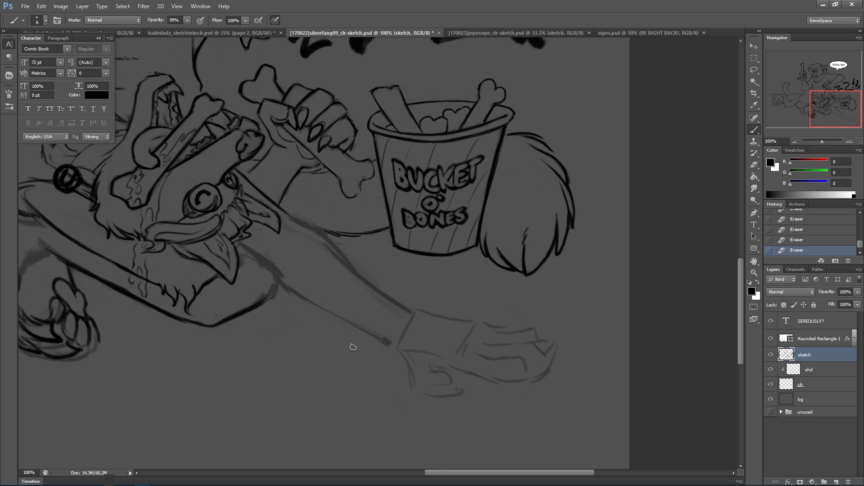
mouse_move(254, 259)
mouse_down()
mouse_move(244, 252)
mouse_move(254, 247)
mouse_move(290, 286)
mouse_up()
Rework the lying wolf's two ears with cleaner outlines and inner ear lines.
mouse_move(205, 245)
mouse_down()
mouse_move(228, 270)
mouse_move(226, 248)
mouse_up()
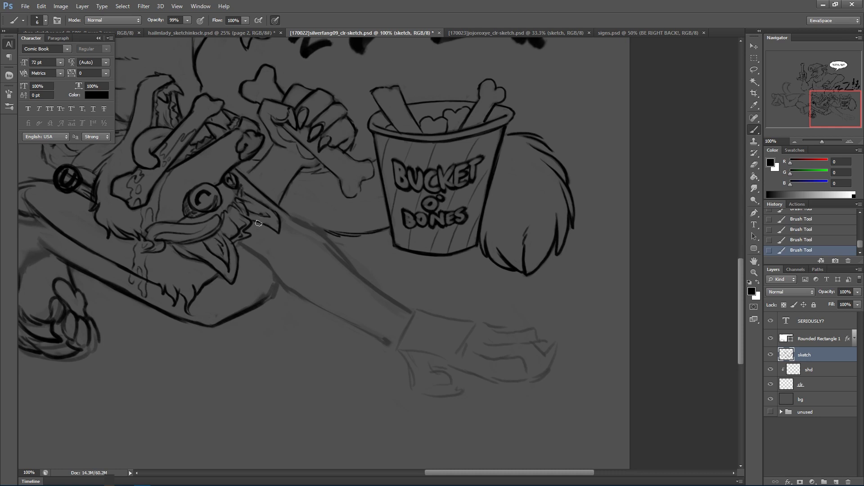
drag(286, 235, 246, 174)
mouse_move(255, 221)
mouse_down()
mouse_move(276, 234)
mouse_move(276, 217)
mouse_move(278, 231)
mouse_move(265, 203)
mouse_move(279, 228)
mouse_move(273, 211)
mouse_move(253, 193)
mouse_up()
key(ctrl+z)
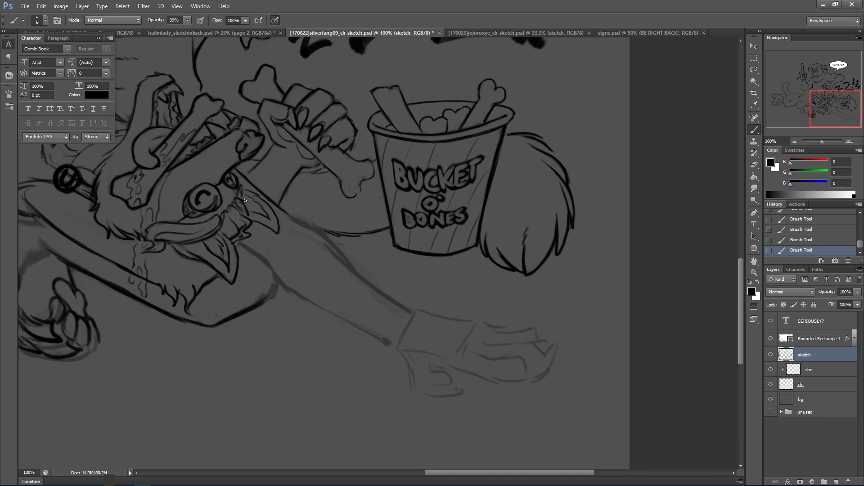
Undo the last ear strokes and redraw the short fur line at the base of the lying wolf's upper ear.
key(ctrl+z)
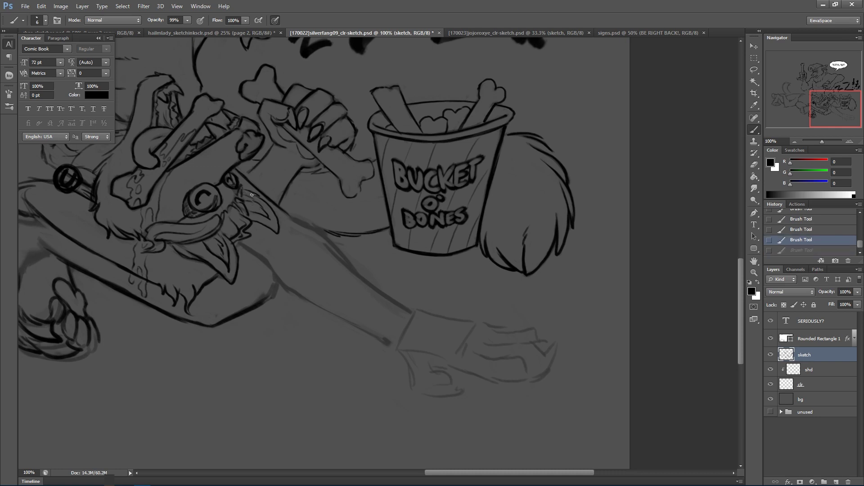
key(ctrl+alt+z)
drag(249, 202, 262, 212)
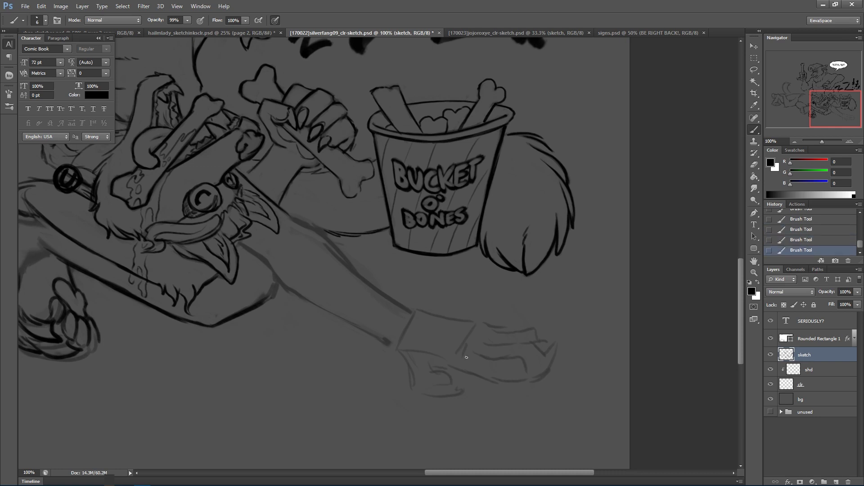
drag(437, 369, 547, 323)
drag(482, 360, 492, 406)
drag(409, 312, 476, 388)
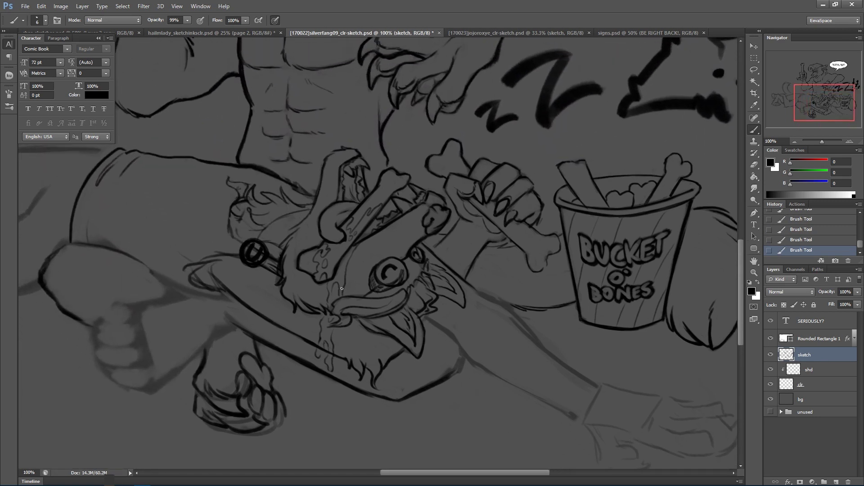
Ink the drool strands running down from the corner of the lying wolf's mouth.
mouse_move(319, 342)
mouse_down()
mouse_move(322, 320)
mouse_move(320, 333)
mouse_up()
mouse_move(307, 347)
mouse_down()
mouse_move(321, 349)
mouse_move(334, 303)
mouse_up()
drag(334, 332, 357, 312)
drag(556, 186, 517, 210)
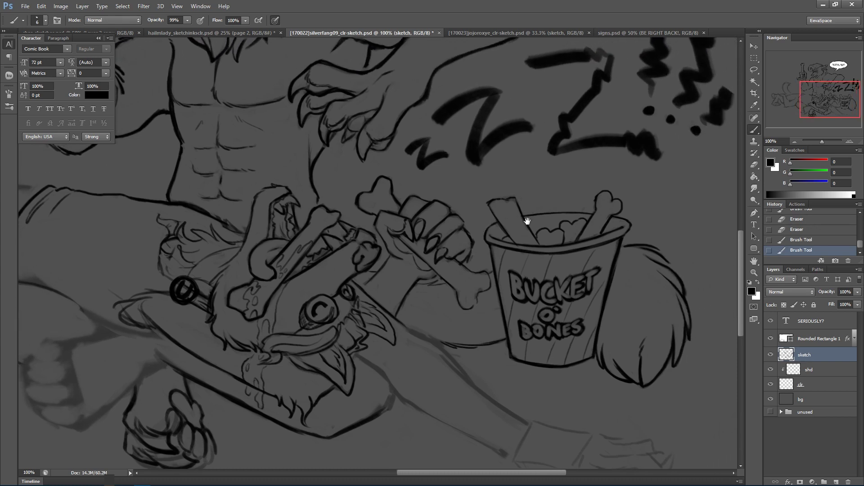
drag(358, 366, 366, 354)
drag(367, 351, 375, 341)
key(ctrl+alt+z)
key(ctrl+alt+z)
Clean up the raised forearm contour below the bone-holding hand and rework the upper edge of the bushy tail.
key(e)
drag(395, 315, 401, 317)
drag(415, 286, 419, 284)
drag(419, 284, 448, 286)
drag(447, 285, 450, 287)
drag(624, 247, 648, 248)
drag(650, 248, 676, 254)
Refine the raised wrist outline and the adjacent contour of the lying wolf's nose.
drag(382, 263, 383, 256)
drag(383, 255, 387, 233)
drag(371, 272, 364, 271)
drag(362, 265, 364, 261)
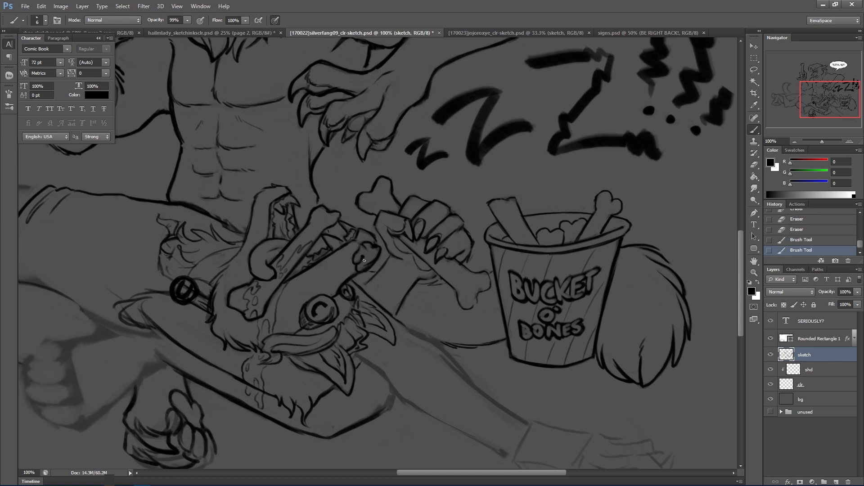
Erase rough sketch lines between the tip of the upper bone in the mouth and the wolf's nose.
drag(317, 217, 318, 219)
click(331, 218)
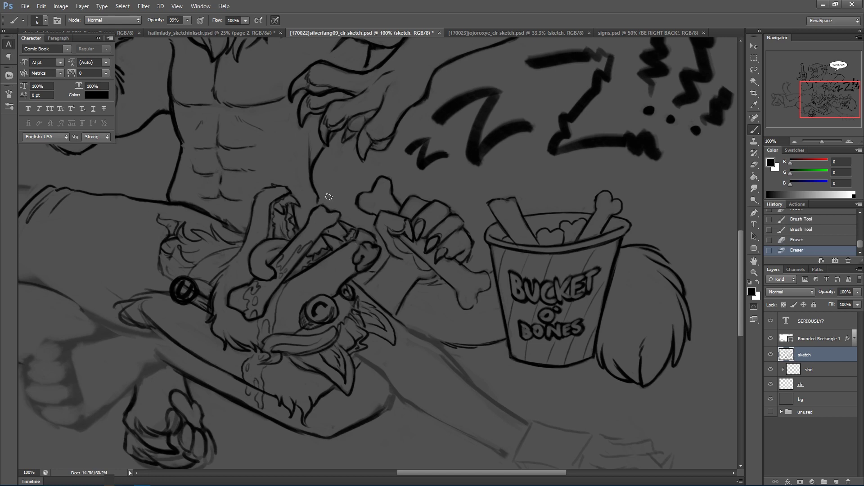
click(338, 208)
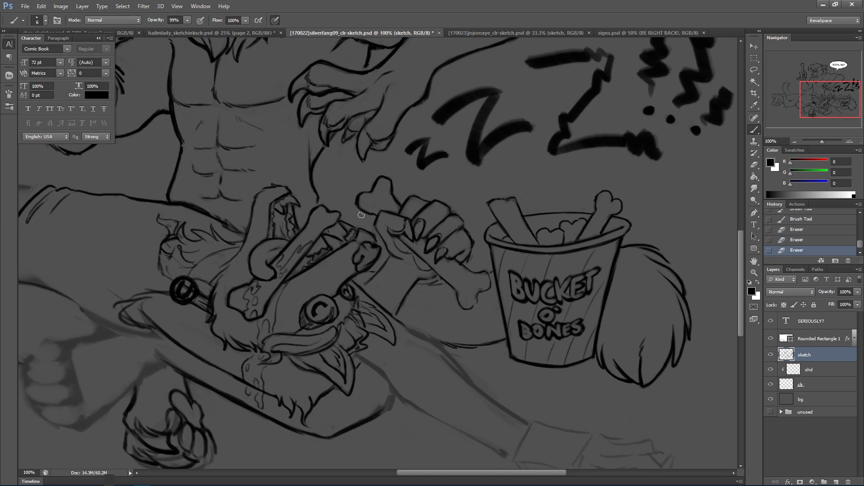
click(336, 225)
click(337, 225)
drag(350, 232, 355, 239)
key(ctrl+z)
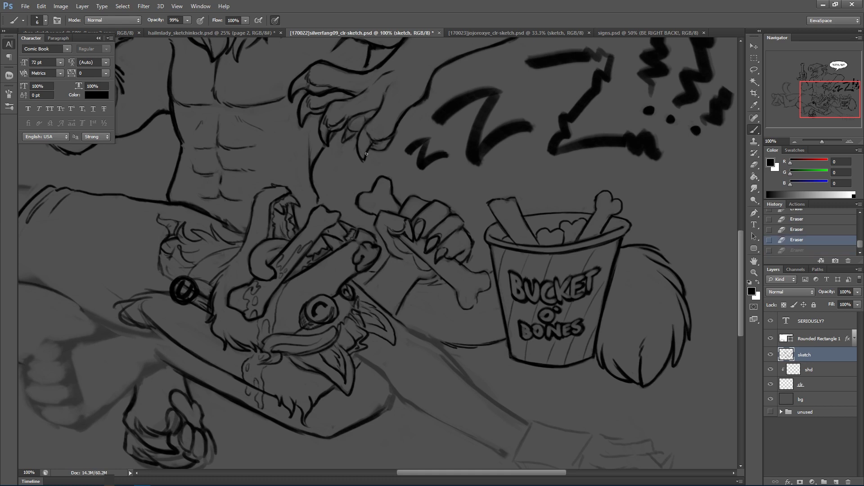
click(344, 225)
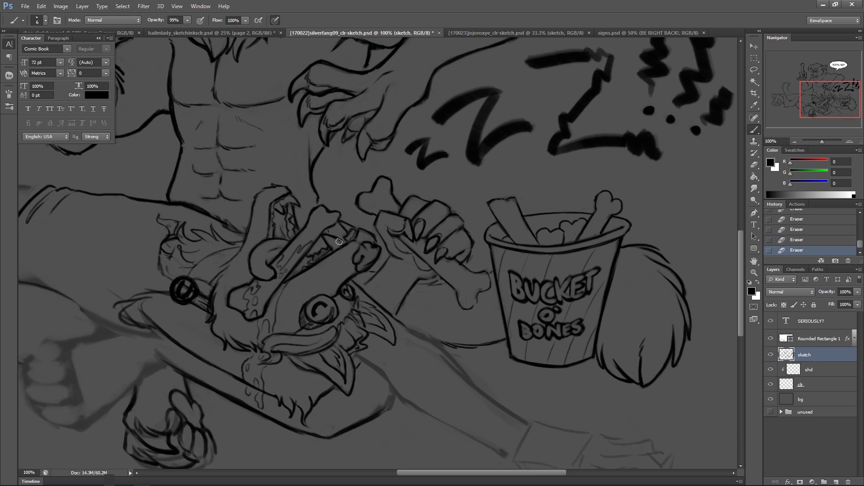
click(344, 243)
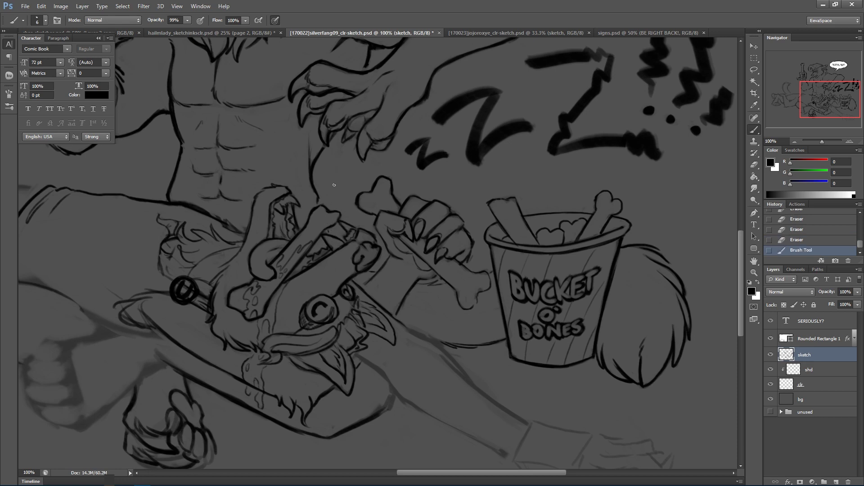
Ink the teeth and dark gum gaps between the two bones in the lying wolf's open mouth.
click(341, 235)
click(293, 274)
click(314, 234)
click(301, 262)
click(301, 263)
click(311, 239)
click(319, 216)
key(ctrl+alt+z)
key(ctrl+alt+z)
key(ctrl+alt+z)
key(ctrl+alt+z)
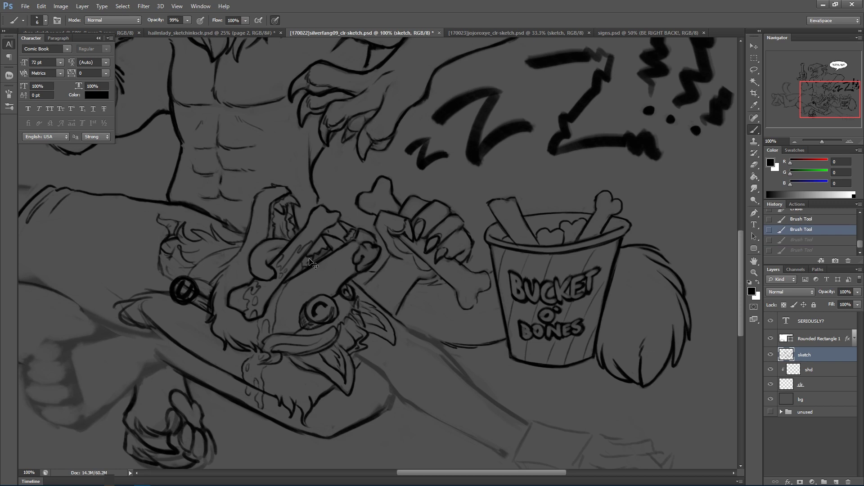
key(ctrl+shift+z)
key(ctrl+shift+z)
key(ctrl+shift+z)
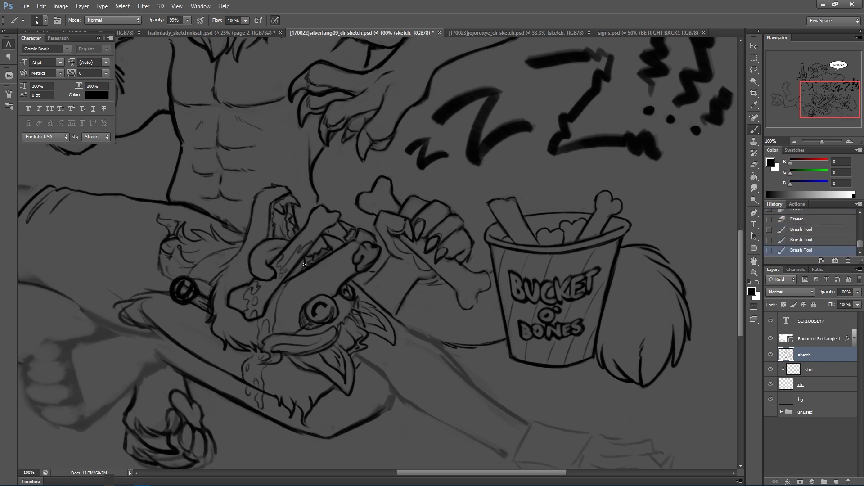
key(ctrl+shift+z)
Trim stray lines among the teeth and beside the wolf's open lower jaw.
drag(335, 247, 333, 245)
drag(332, 240, 329, 238)
drag(230, 219, 242, 228)
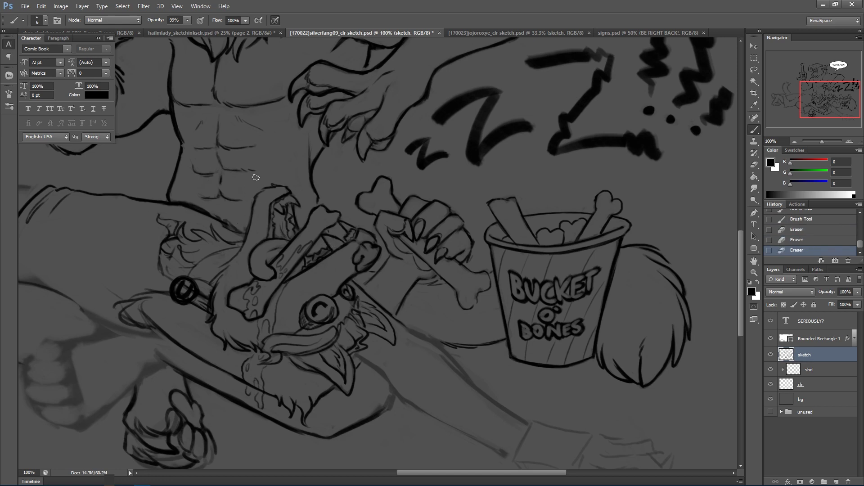
Add pointed cheek-fur strokes beside the base of the lying wolf's lower ear.
drag(438, 318, 453, 285)
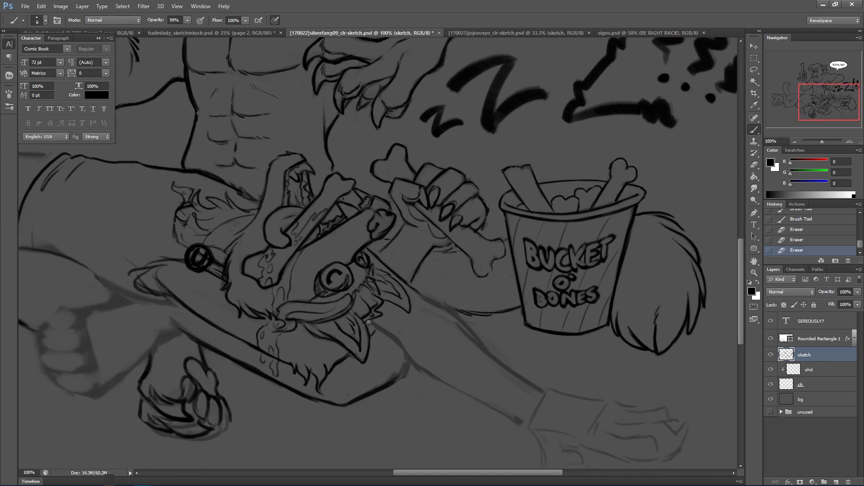
mouse_move(370, 322)
mouse_down()
mouse_move(398, 340)
mouse_move(388, 330)
mouse_up()
drag(387, 330, 380, 326)
drag(378, 330, 361, 311)
drag(474, 350, 559, 322)
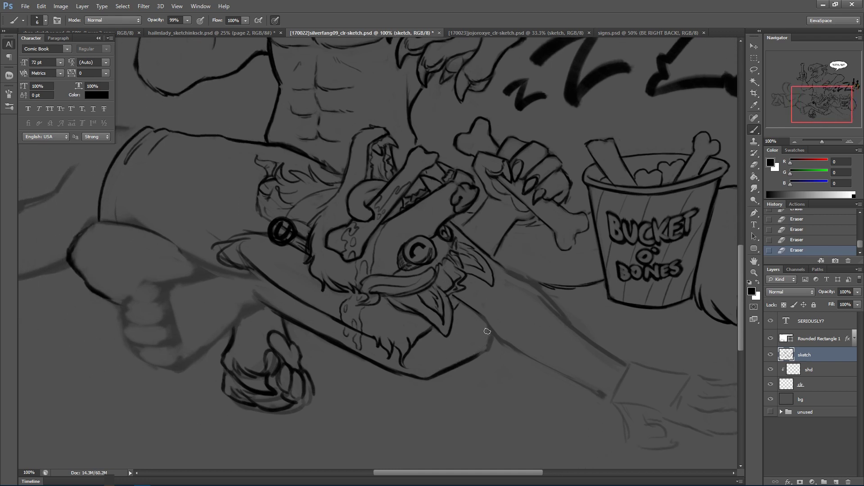
Ink a fur tuft where the outstretched arm's lower outline meets the body, redoing the first strokes.
drag(480, 354, 488, 345)
key(ctrl+alt+z)
key(ctrl+alt+z)
mouse_move(492, 343)
mouse_down()
mouse_move(485, 321)
mouse_move(490, 340)
mouse_up()
drag(484, 325, 504, 345)
drag(508, 346, 522, 353)
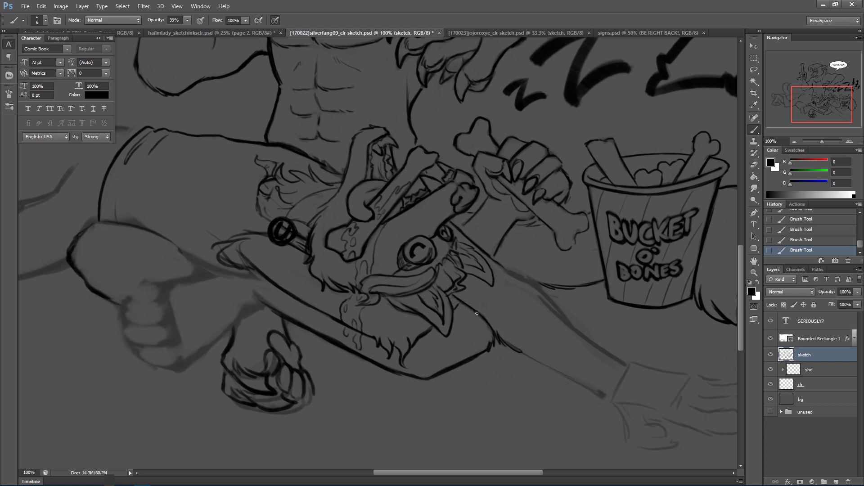
Ink fur tufts along the upper outline of the outstretched arm near the shoulder, then save the file.
drag(521, 294, 290, 245)
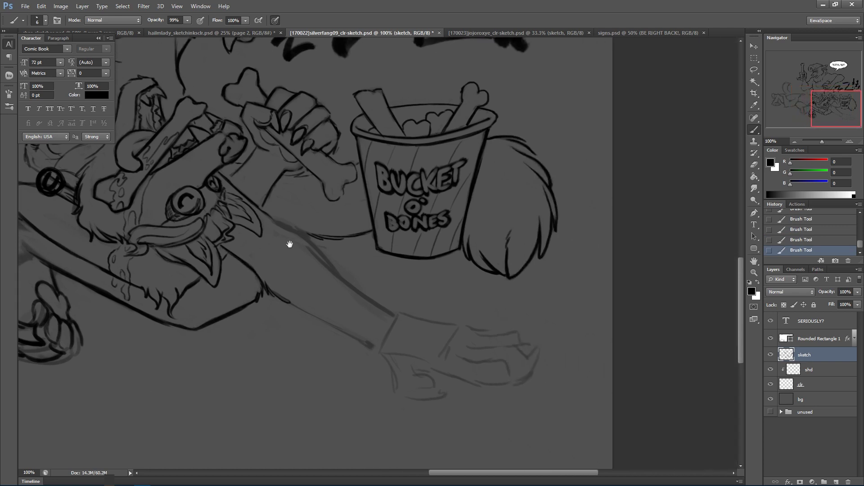
drag(289, 227, 334, 269)
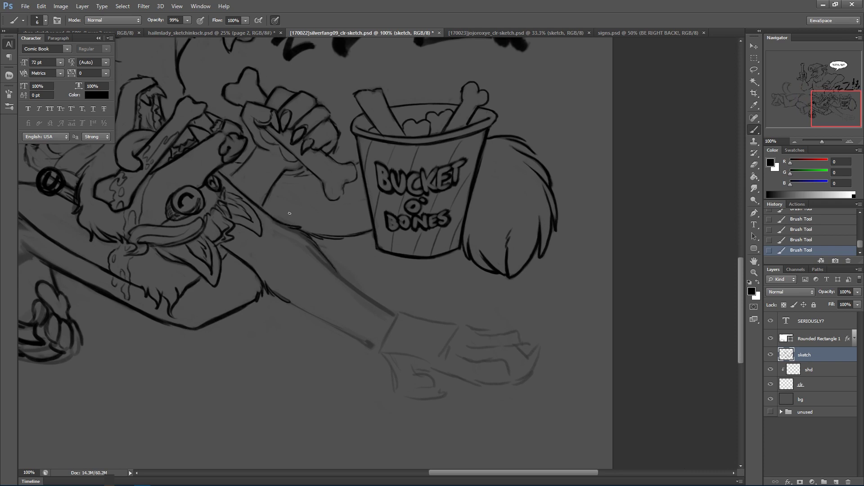
drag(306, 230, 319, 240)
mouse_move(316, 239)
mouse_down()
mouse_move(303, 227)
mouse_move(329, 250)
mouse_move(308, 229)
mouse_up()
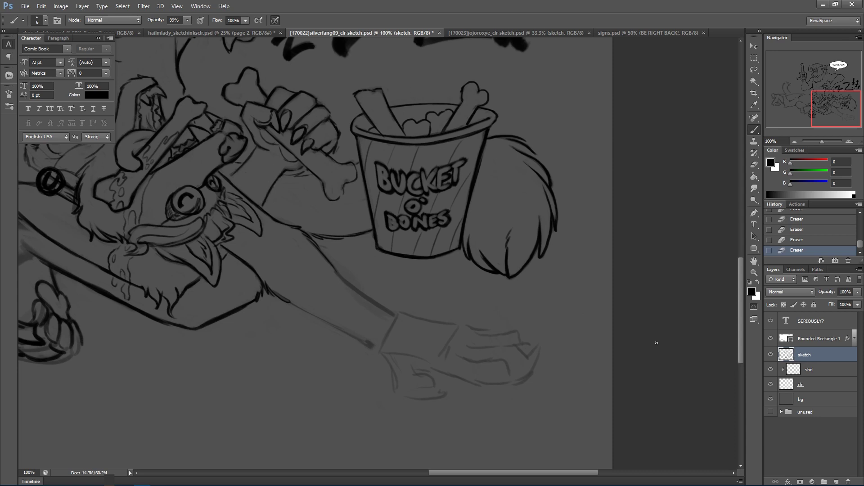
key(ctrl+s)
Ink the upper and lower outlines of the outstretched arm down towards the cuff.
drag(393, 356, 287, 293)
drag(197, 168, 224, 168)
drag(177, 239, 233, 268)
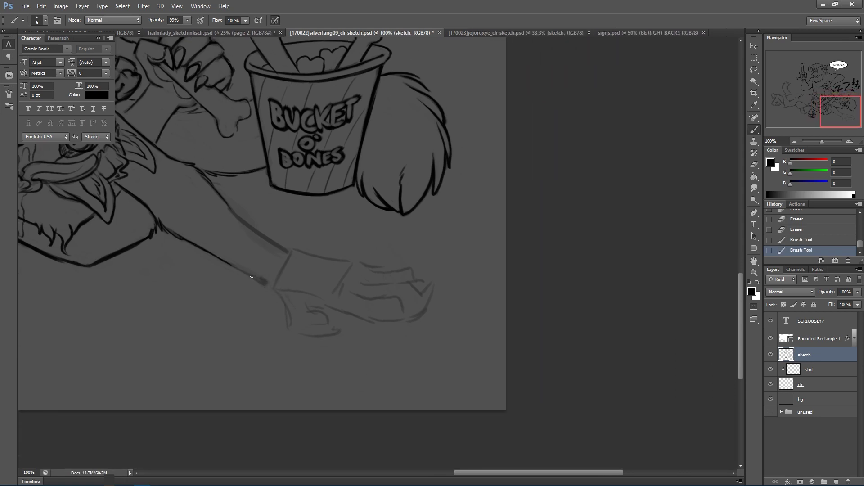
drag(231, 217, 234, 222)
drag(176, 238, 228, 264)
drag(218, 254, 272, 287)
mouse_move(226, 200)
mouse_down()
mouse_move(252, 226)
mouse_move(228, 206)
mouse_up()
mouse_move(206, 168)
mouse_down()
mouse_move(218, 191)
mouse_move(169, 156)
mouse_move(178, 161)
mouse_up()
Thin the heavy lower outline of the body beneath the lying wolf's head with the eraser.
drag(270, 210, 337, 274)
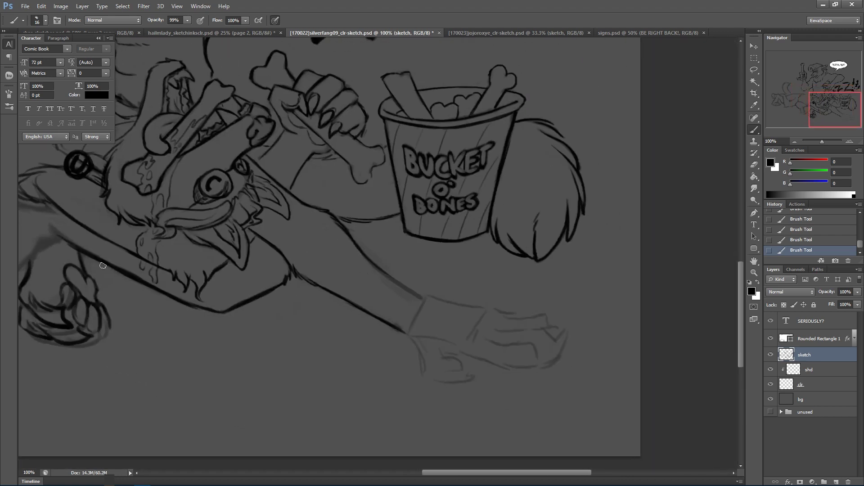
drag(148, 288, 163, 296)
drag(161, 295, 209, 312)
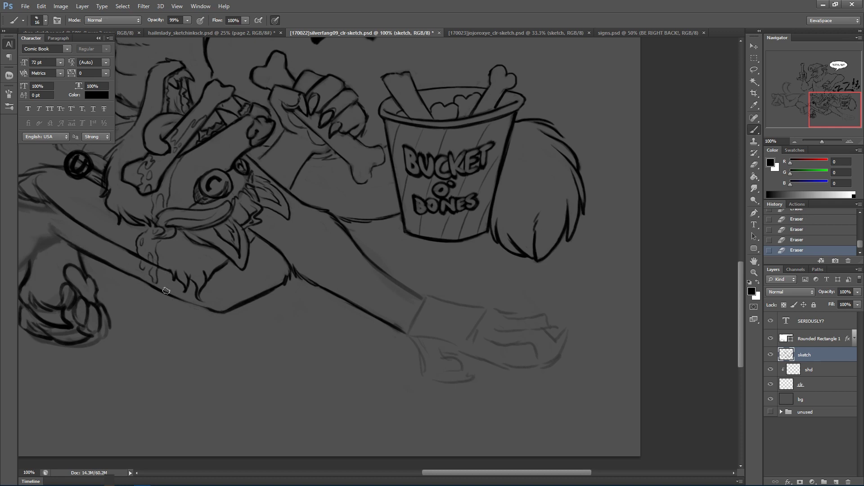
drag(175, 297, 203, 309)
key(ctrl+z)
mouse_move(135, 279)
mouse_down()
mouse_move(154, 288)
mouse_move(146, 282)
mouse_up()
Ink the lower forearm contour and the clawed fingers of the paw on the far side of the lying wolf.
drag(457, 328, 597, 360)
drag(478, 363, 618, 351)
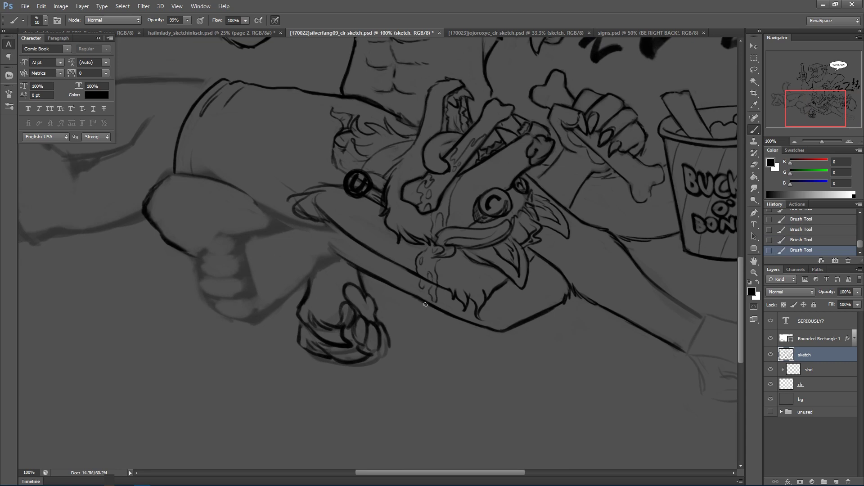
mouse_move(339, 261)
mouse_down()
mouse_move(312, 271)
mouse_move(275, 308)
mouse_up()
key(ctrl+alt+z)
key(ctrl+alt+z)
mouse_move(215, 295)
mouse_down()
mouse_move(185, 281)
mouse_move(199, 301)
mouse_up()
mouse_move(203, 293)
mouse_down()
mouse_move(206, 283)
mouse_move(191, 263)
mouse_move(205, 264)
mouse_move(210, 250)
mouse_move(194, 244)
mouse_move(222, 249)
mouse_move(210, 238)
mouse_move(237, 255)
mouse_move(218, 256)
mouse_move(238, 250)
mouse_up()
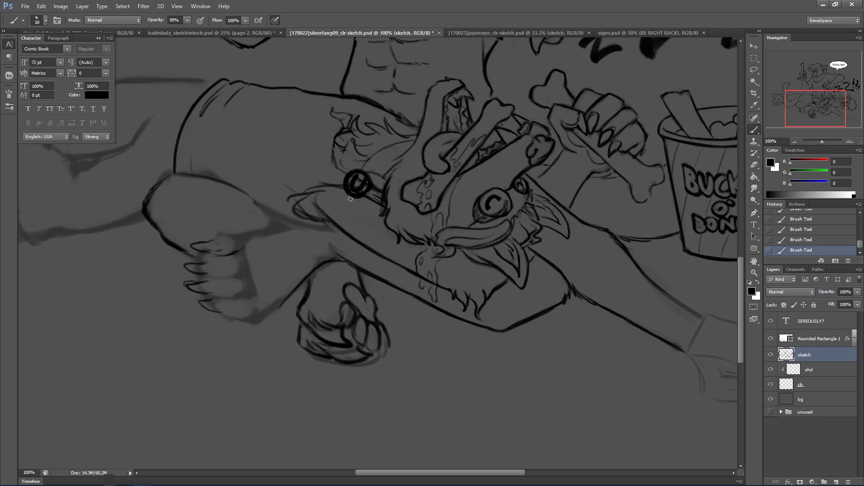
Undo the last paw strokes and redraw the contour from the topmost finger back along the arm.
key(ctrl+alt+z)
key(ctrl+alt+z)
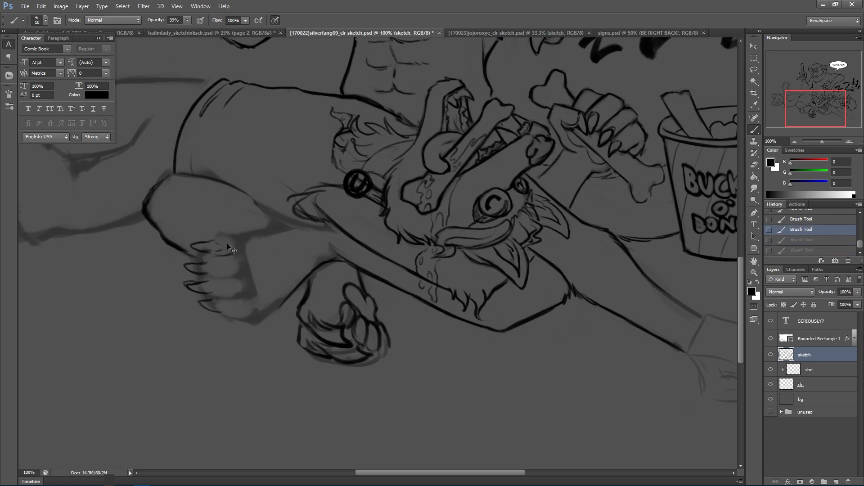
key(ctrl+alt+z)
mouse_move(215, 242)
mouse_down()
mouse_move(219, 248)
mouse_move(228, 224)
mouse_move(291, 223)
mouse_up()
key(ctrl+alt+z)
key(ctrl+alt+z)
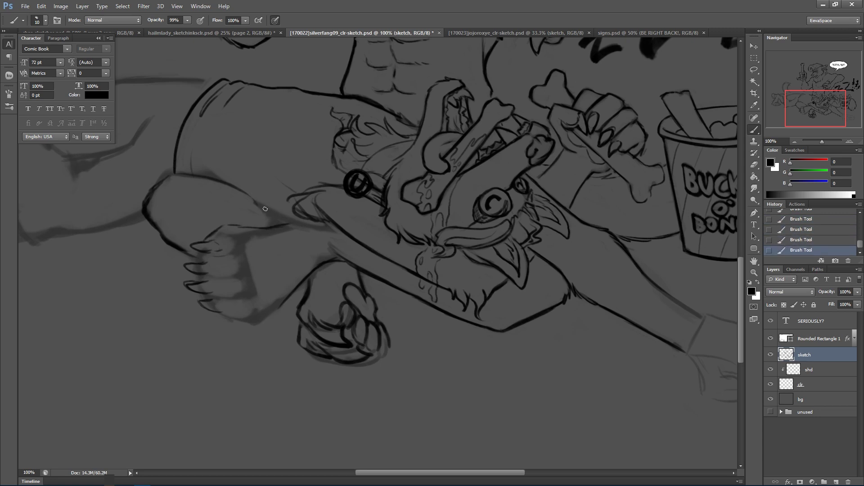
Ink the arm's upper fold line and the rounded edge of the shape behind the lying wolf's head.
mouse_move(260, 202)
mouse_down()
mouse_move(320, 231)
mouse_move(326, 211)
mouse_up()
key(ctrl+z)
mouse_move(318, 223)
mouse_down()
mouse_move(278, 201)
mouse_move(294, 201)
mouse_move(286, 190)
mouse_move(293, 211)
mouse_move(310, 219)
mouse_move(286, 182)
mouse_move(308, 210)
mouse_move(298, 182)
mouse_move(323, 196)
mouse_move(310, 178)
mouse_move(332, 186)
mouse_move(299, 201)
mouse_up()
mouse_move(306, 193)
mouse_down()
mouse_move(316, 220)
mouse_move(331, 222)
mouse_move(316, 177)
mouse_up()
Erase the rough fur tuft above the round pendant and re-ink it with pointed, flame-like strokes.
drag(494, 100, 512, 106)
mouse_move(326, 168)
mouse_down()
mouse_move(344, 163)
mouse_move(333, 161)
mouse_move(341, 152)
mouse_move(330, 137)
mouse_move(339, 145)
mouse_move(337, 120)
mouse_move(342, 149)
mouse_up()
mouse_move(348, 158)
mouse_down()
mouse_move(334, 158)
mouse_move(342, 162)
mouse_move(344, 122)
mouse_up()
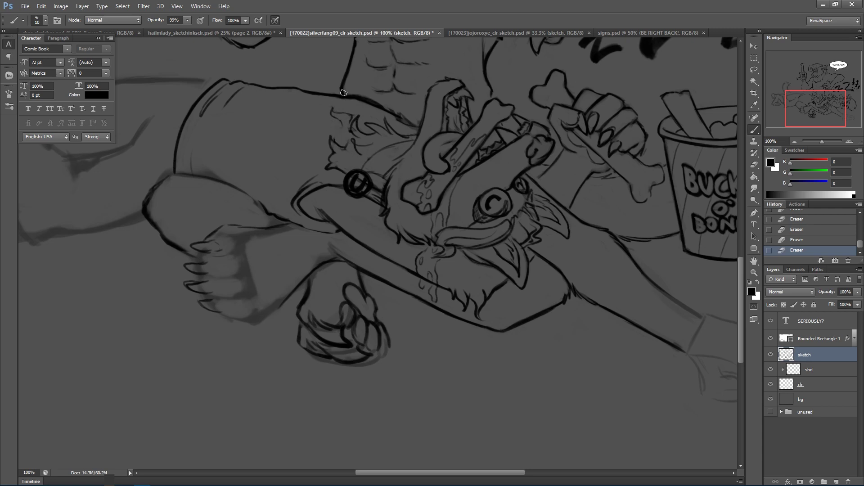
mouse_move(336, 140)
mouse_down()
mouse_move(338, 111)
mouse_move(354, 118)
mouse_move(349, 125)
mouse_up()
drag(349, 121, 350, 130)
mouse_move(350, 127)
mouse_down()
mouse_move(351, 135)
mouse_move(361, 129)
mouse_move(351, 111)
mouse_up()
mouse_move(341, 140)
mouse_down()
mouse_move(351, 148)
mouse_move(353, 136)
mouse_up()
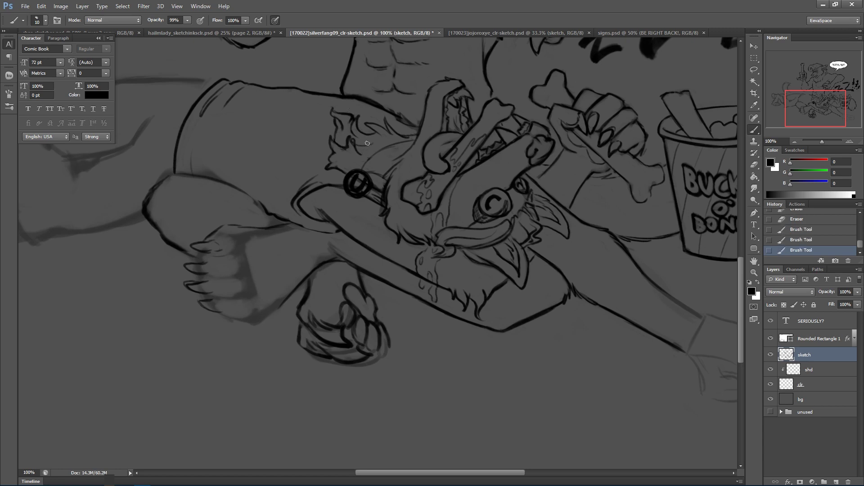
Redo the short inner fur strokes of the tuft above the pendant and save the file.
key(ctrl+z)
mouse_move(342, 144)
mouse_down()
mouse_move(347, 139)
mouse_move(332, 150)
mouse_move(351, 158)
mouse_move(354, 144)
mouse_up()
mouse_move(356, 147)
mouse_down()
mouse_move(339, 143)
mouse_move(360, 142)
mouse_up()
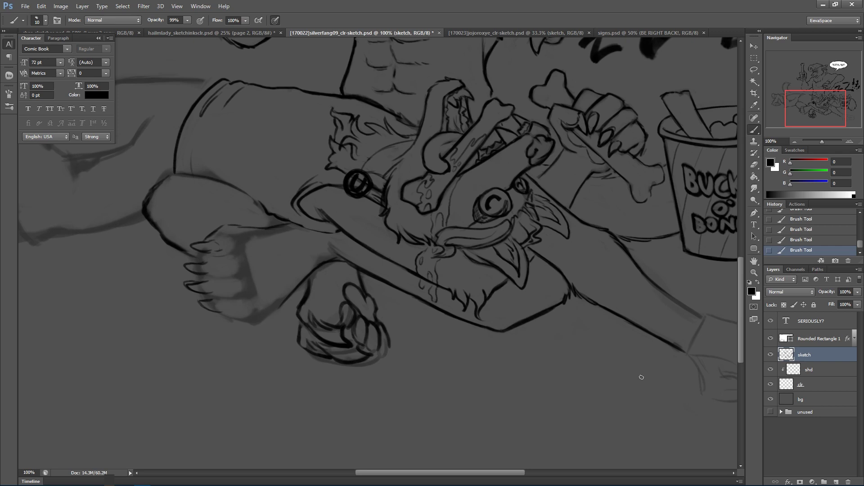
key(ctrl+s)
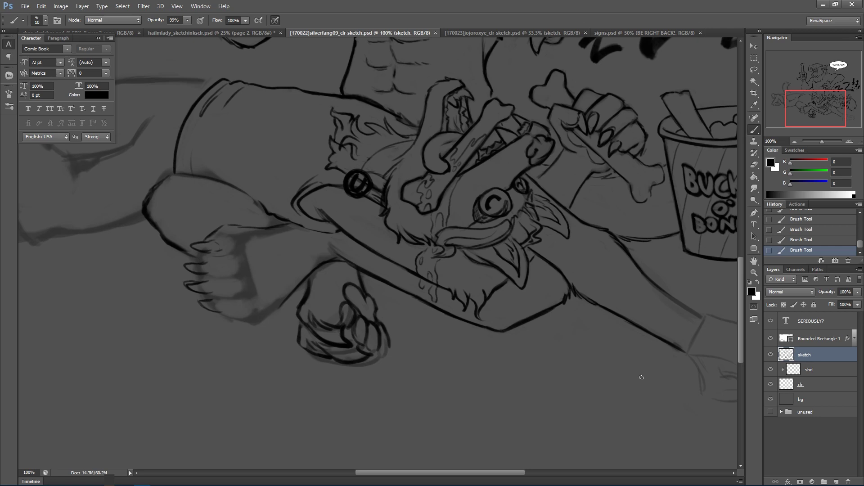
Redraw the body outline running above the neck fur to the open jaw and erase stray fur lines below it.
mouse_move(343, 102)
mouse_down()
mouse_move(406, 114)
mouse_move(387, 113)
mouse_move(406, 125)
mouse_move(364, 96)
mouse_move(394, 114)
mouse_up()
mouse_move(399, 118)
mouse_down()
mouse_move(420, 124)
mouse_move(408, 117)
mouse_move(409, 128)
mouse_up()
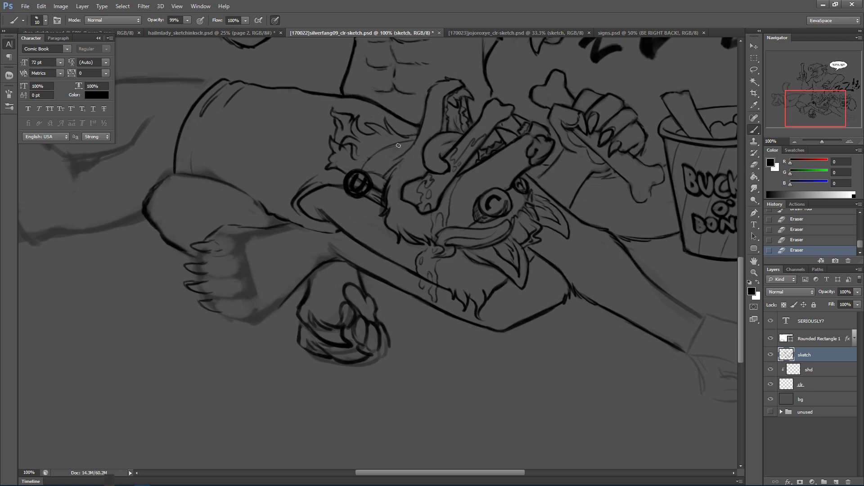
mouse_move(394, 142)
mouse_down()
mouse_move(367, 145)
mouse_move(383, 157)
mouse_move(395, 150)
mouse_move(379, 130)
mouse_move(380, 161)
mouse_move(399, 119)
mouse_move(391, 142)
mouse_up()
Draw a thick curved necklace cord from the round pendant to the open jaw and try notching it into links with a smaller eraser.
drag(362, 167, 409, 139)
drag(364, 163, 415, 139)
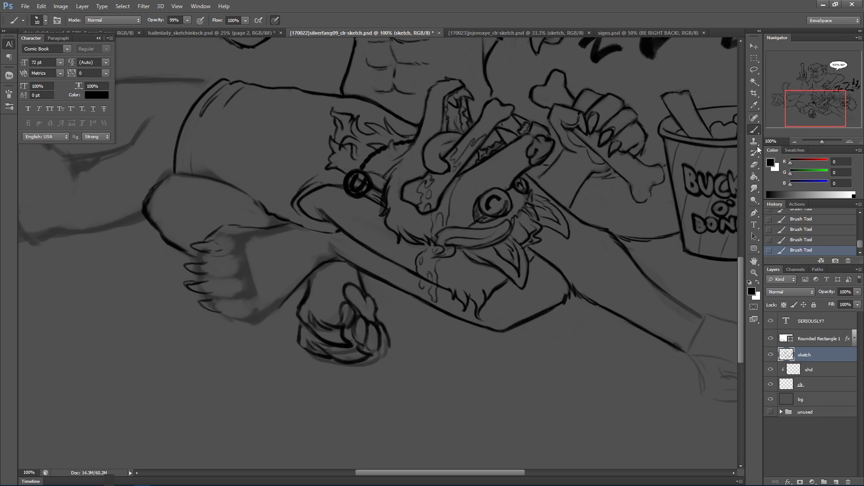
click(755, 166)
key(bracketleft)
key(bracketleft)
key(bracketleft)
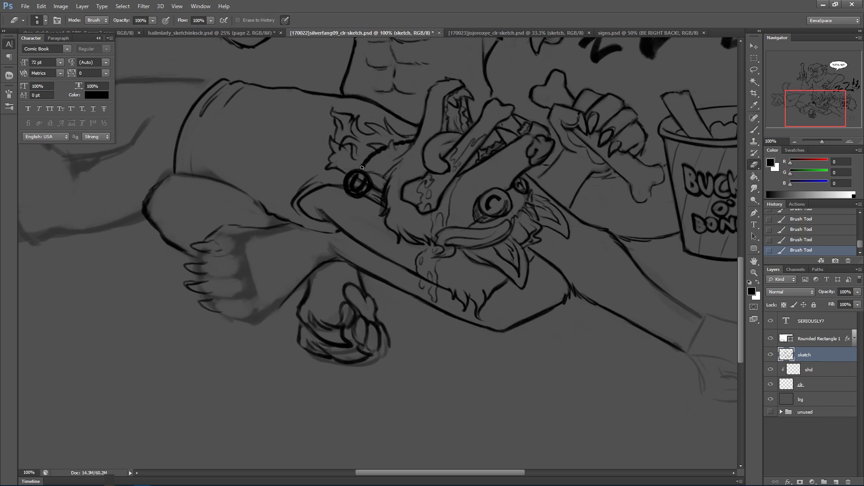
click(363, 165)
click(365, 162)
drag(366, 162, 369, 159)
click(370, 157)
key(ctrl+z)
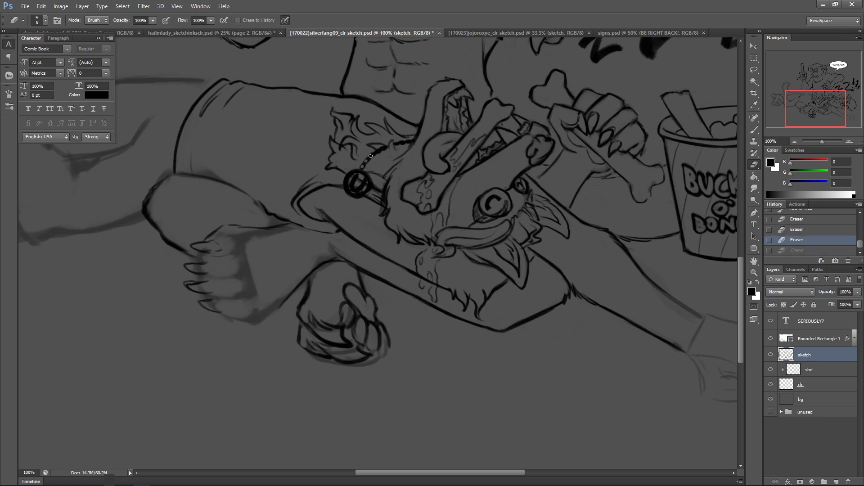
click(374, 152)
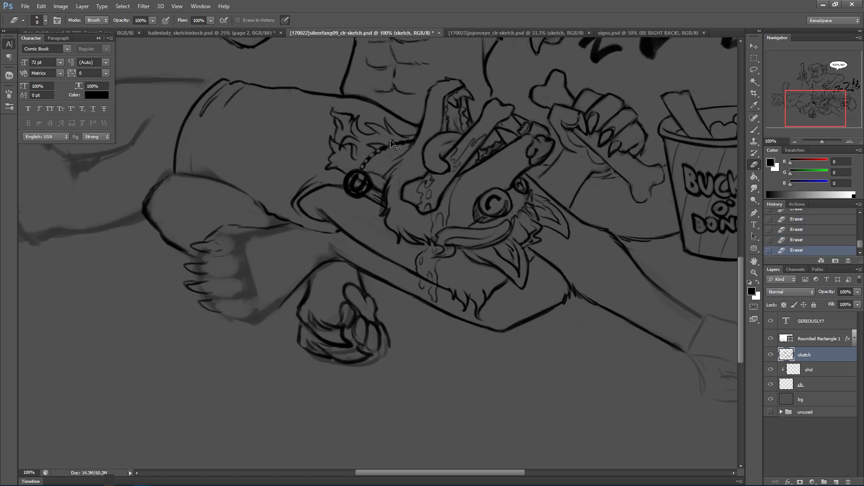
key(ctrl+alt+z)
key(ctrl+alt+z)
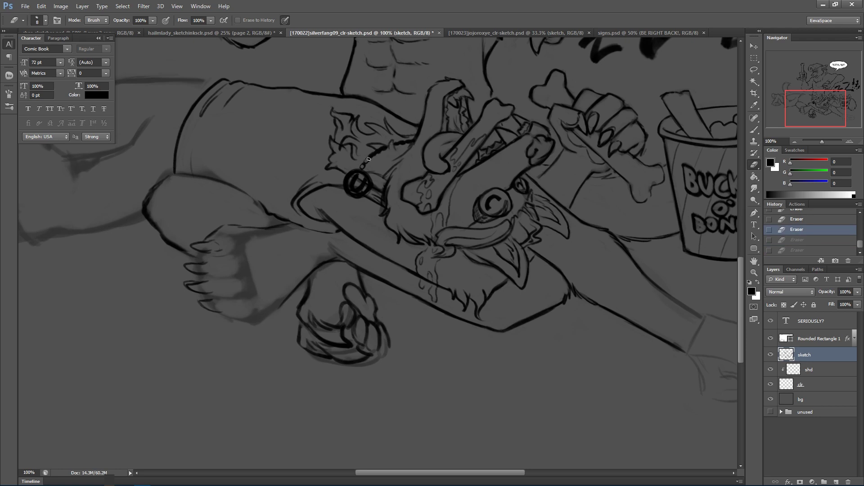
Erase small gaps along the cord to form chain links and carve cleaner rings into the round pendant.
click(368, 159)
click(373, 154)
click(379, 151)
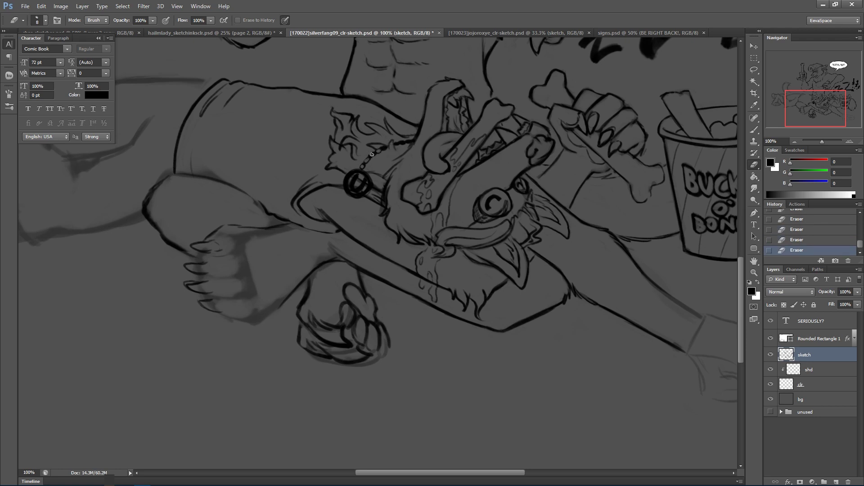
drag(407, 141, 408, 140)
key(ctrl+alt+z)
key(ctrl+alt+z)
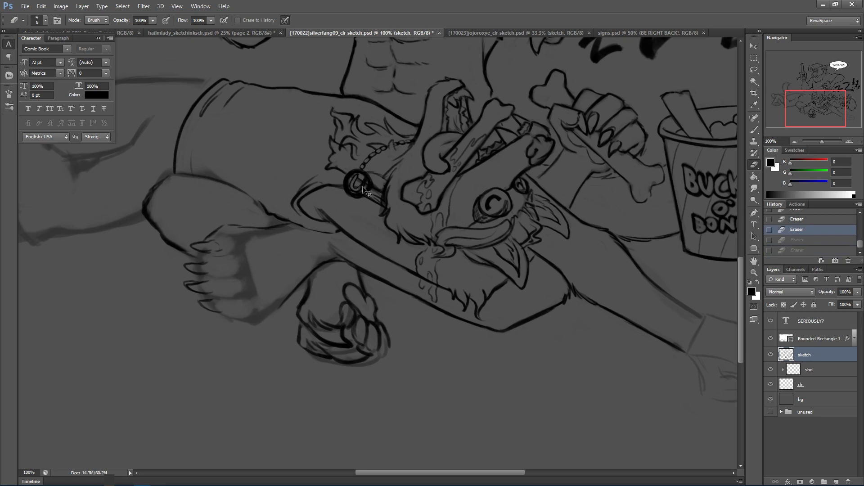
key(ctrl+shift+z)
key(ctrl+shift+z)
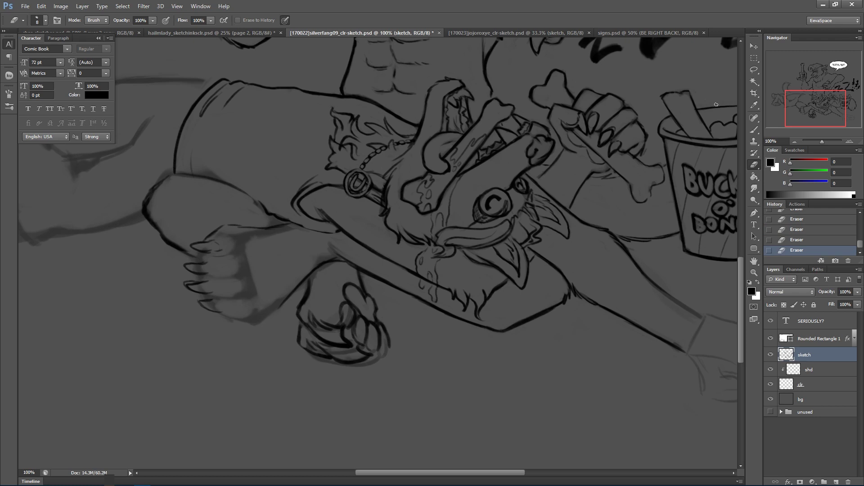
Re-ink the pendant's rim and the collar strap beside it, and touch up the neck fur with a few strokes.
click(754, 132)
alt+right_click(366, 182)
mouse_move(346, 186)
mouse_down()
mouse_move(354, 191)
mouse_move(364, 169)
mouse_up()
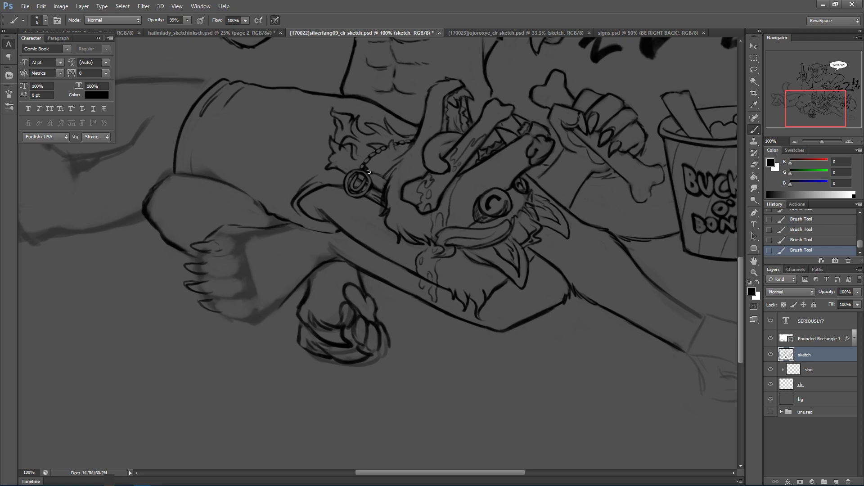
mouse_move(373, 174)
mouse_down()
mouse_move(394, 148)
mouse_move(362, 169)
mouse_move(387, 182)
mouse_up()
drag(379, 177, 383, 178)
click(383, 135)
mouse_move(389, 174)
mouse_down()
mouse_move(410, 151)
mouse_move(397, 156)
mouse_up()
drag(396, 226, 396, 219)
Ink the toe separations and the lower edge of the clawed foot below the bent knee.
drag(216, 257, 239, 252)
drag(211, 277, 241, 278)
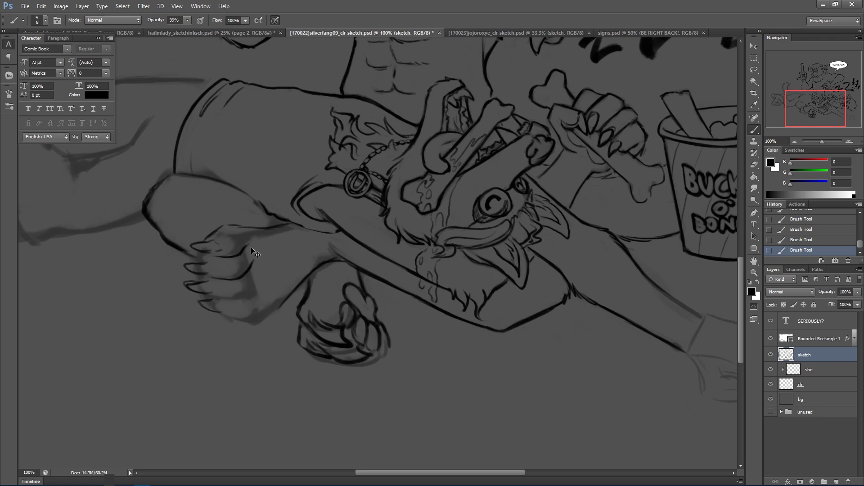
key(ctrl+alt+z)
key(ctrl+alt+z)
key(ctrl+alt+z)
drag(211, 276, 246, 275)
mouse_move(218, 297)
mouse_down()
mouse_move(237, 302)
mouse_move(227, 301)
mouse_move(265, 285)
mouse_up()
mouse_move(236, 323)
mouse_down()
mouse_move(254, 325)
mouse_move(286, 302)
mouse_up()
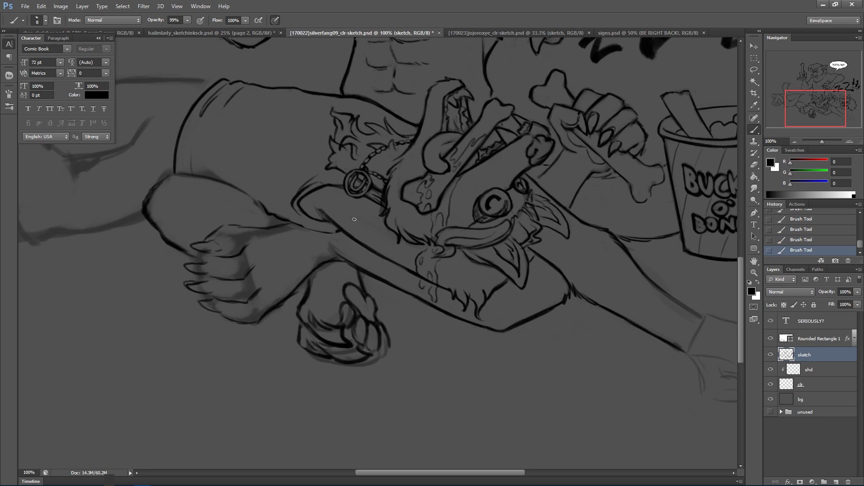
Erase the rough shading on the lower leg and ink its curved outline above the curled paw.
key(e)
drag(298, 296, 281, 309)
drag(343, 253, 316, 255)
key(ctrl+z)
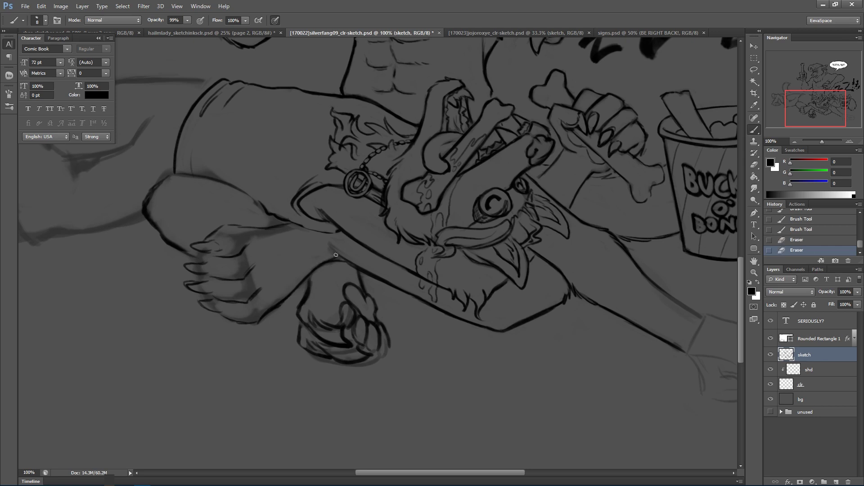
drag(331, 243, 328, 210)
mouse_move(331, 259)
mouse_down()
mouse_move(354, 265)
mouse_move(323, 256)
mouse_up()
mouse_move(350, 258)
mouse_down()
mouse_move(322, 259)
mouse_move(343, 260)
mouse_up()
mouse_move(333, 256)
mouse_down()
mouse_move(379, 278)
mouse_move(359, 244)
mouse_move(313, 238)
mouse_move(346, 264)
mouse_up()
mouse_move(328, 256)
mouse_down()
mouse_move(382, 271)
mouse_move(351, 267)
mouse_move(371, 276)
mouse_move(336, 257)
mouse_move(371, 276)
mouse_up()
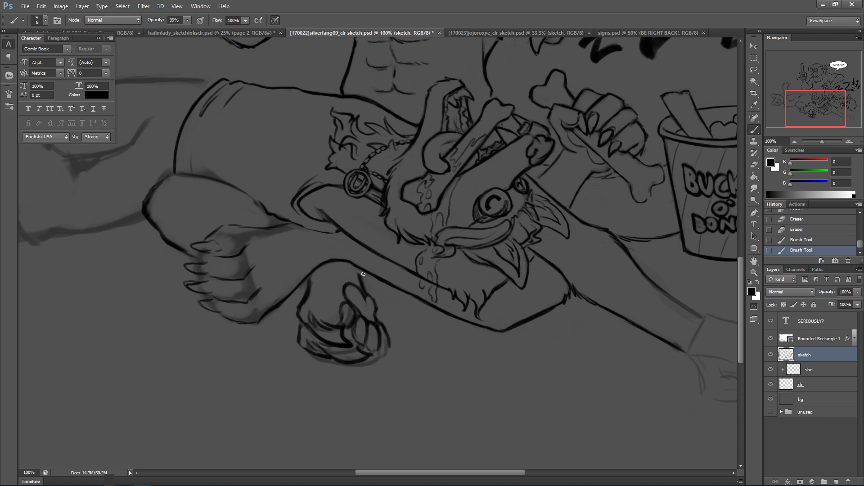
mouse_move(311, 276)
mouse_down()
mouse_move(337, 250)
mouse_move(309, 279)
mouse_move(345, 260)
mouse_up()
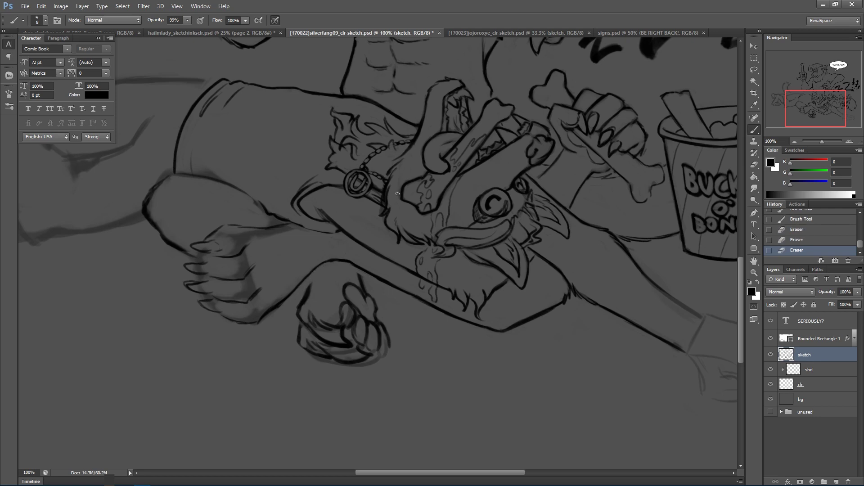
Clean up and re-ink both wrist edges of the curled paw where it meets the leg, and save the file.
drag(309, 288, 310, 282)
drag(310, 275, 309, 287)
drag(358, 268, 361, 277)
drag(311, 279, 298, 286)
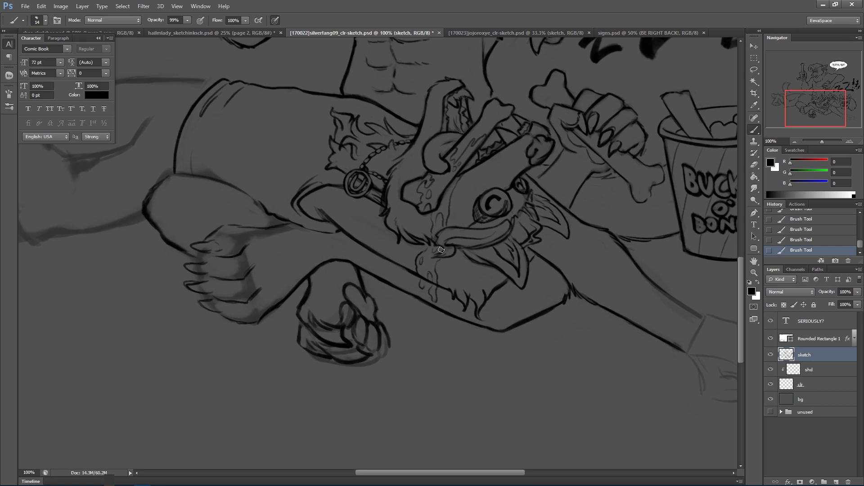
key(ctrl+z)
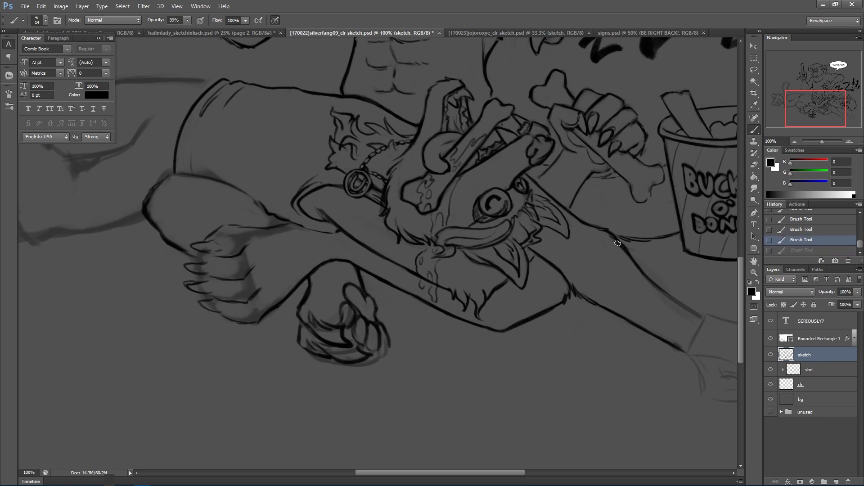
mouse_move(484, 246)
mouse_down()
mouse_move(450, 352)
mouse_move(477, 368)
mouse_up()
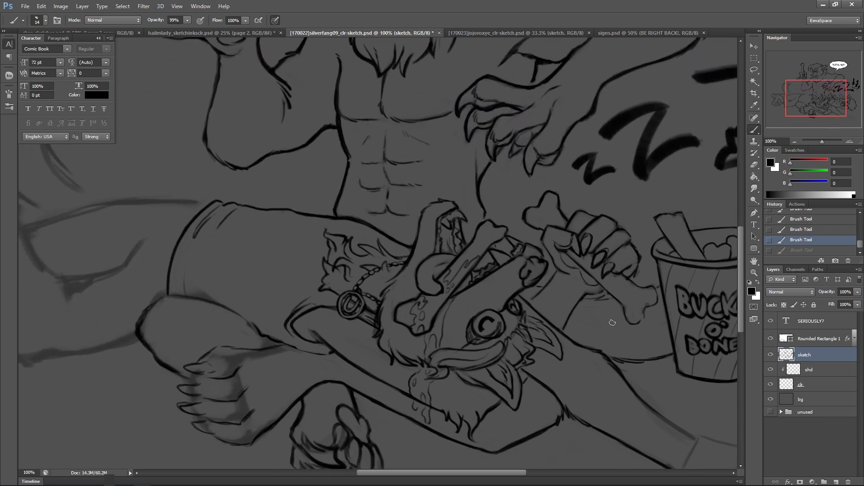
key(ctrl+s)
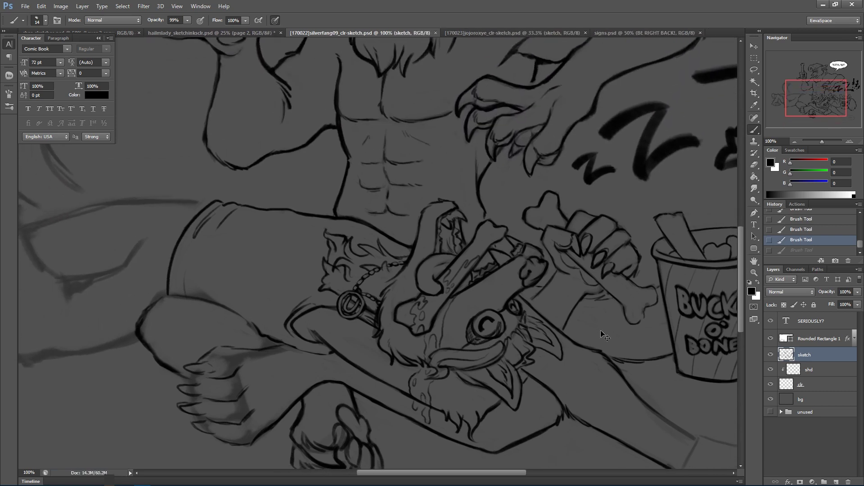
Erase stray marks on the standing wolf's chest and touch up the wrist of the arm raising the bone.
key(ctrl+minus)
key(ctrl+minus)
scroll(573, 328, up, 1)
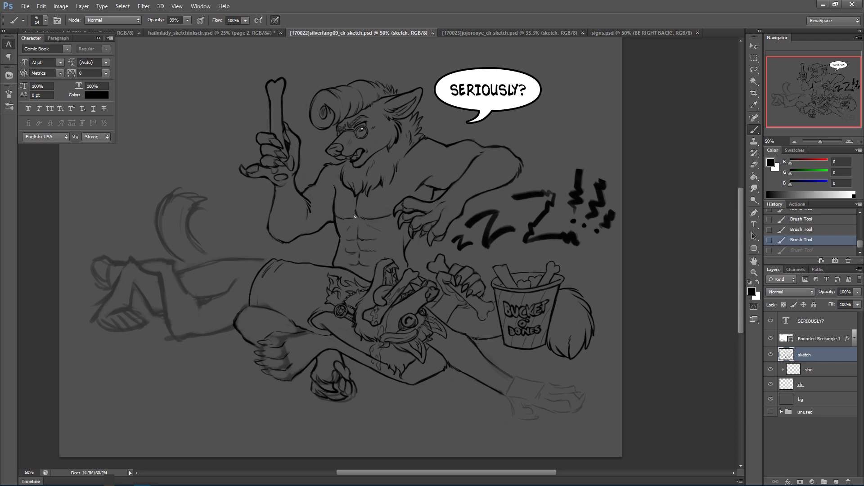
drag(366, 222, 380, 201)
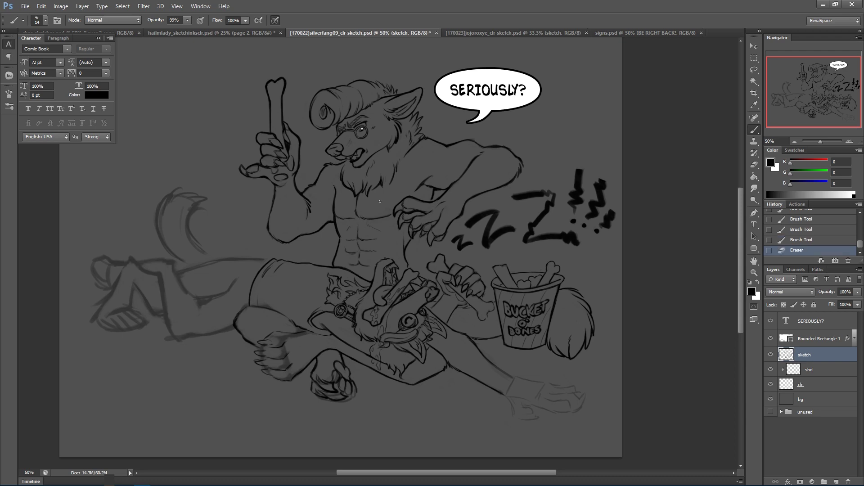
drag(297, 174, 310, 169)
Re-ink the lower knob of the bone held in the lying wolf's hand.
key(ctrl+plus)
key(ctrl+plus)
mouse_move(568, 329)
mouse_down()
mouse_move(375, 248)
mouse_move(406, 306)
mouse_up()
mouse_move(405, 305)
mouse_down()
mouse_move(421, 306)
mouse_move(435, 278)
mouse_move(425, 272)
mouse_move(433, 273)
mouse_up()
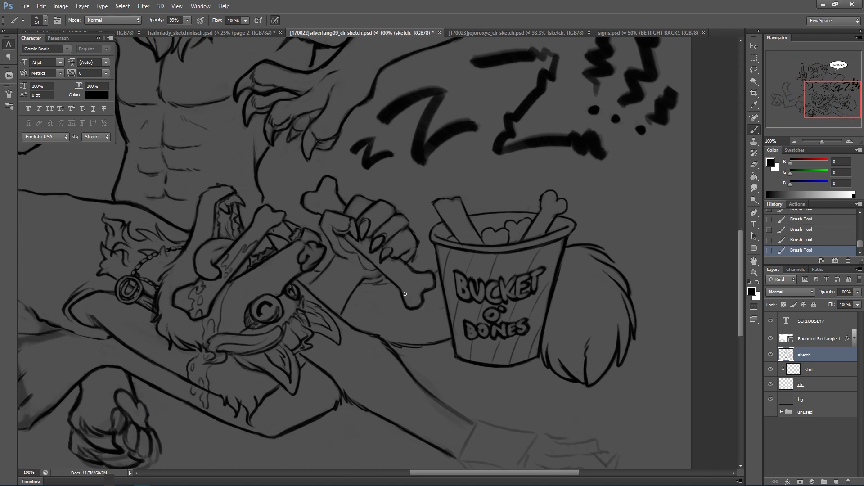
drag(432, 281, 431, 284)
Clean up the claws and re-ink the thumb and knuckle outlines of the hand gripping the bone.
mouse_move(375, 267)
mouse_down()
mouse_move(329, 196)
mouse_move(344, 244)
mouse_move(341, 196)
mouse_move(347, 237)
mouse_move(372, 250)
mouse_up()
drag(378, 248, 384, 248)
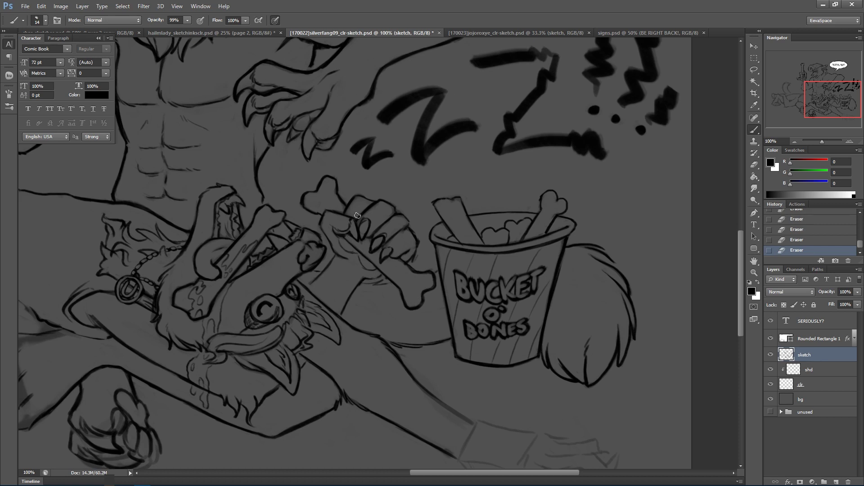
drag(353, 211, 350, 229)
mouse_move(350, 228)
mouse_down()
mouse_move(363, 244)
mouse_move(347, 241)
mouse_move(355, 259)
mouse_move(378, 269)
mouse_move(366, 256)
mouse_move(388, 280)
mouse_up()
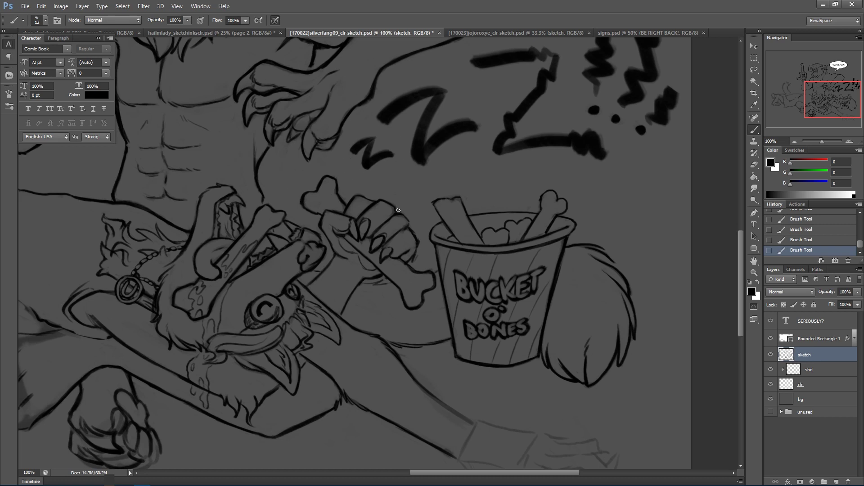
drag(399, 209, 356, 201)
Erase overlapping lines on the lying wolf's nose, redraw its inner details and save the file.
click(301, 255)
click(304, 254)
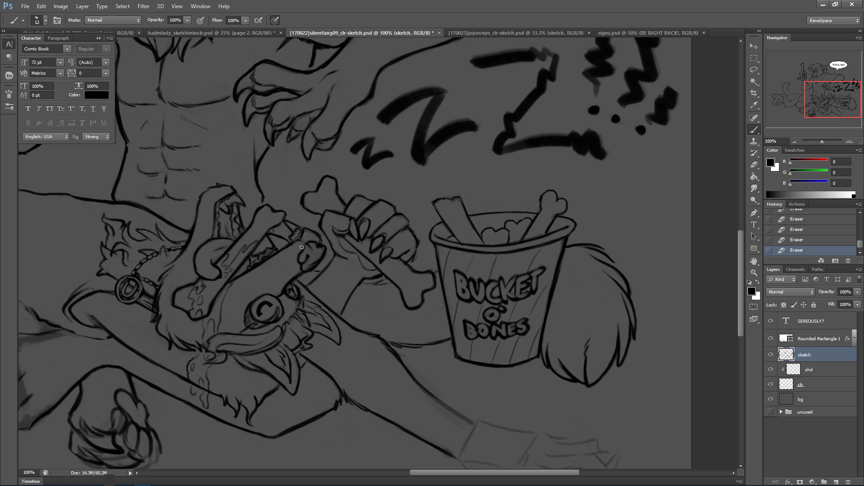
click(301, 240)
click(304, 241)
click(302, 242)
key(ctrl+s)
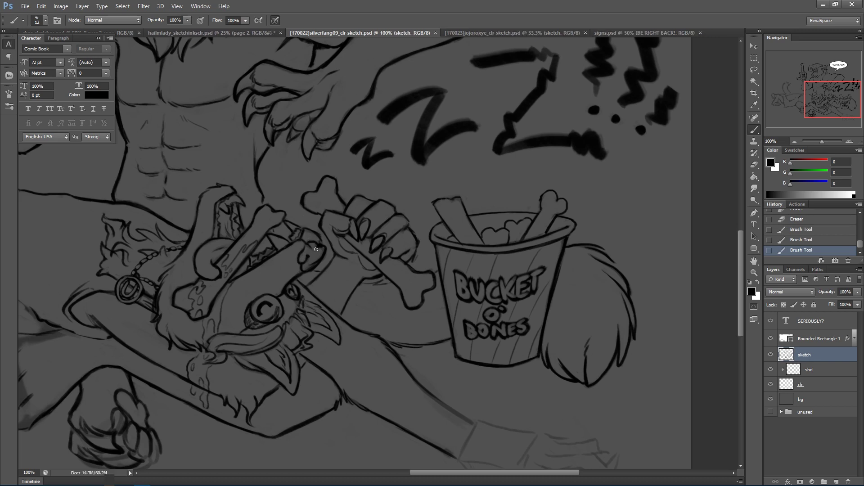
click(316, 236)
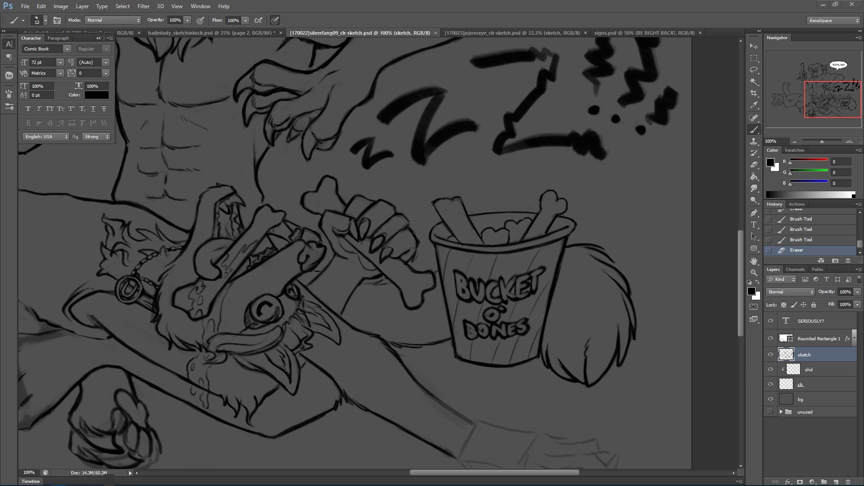
Ink the outstretched forearm's edge down to the wrist and touch up the body line beside the bucket.
drag(416, 357, 225, 276)
drag(161, 262, 198, 287)
drag(173, 273, 214, 301)
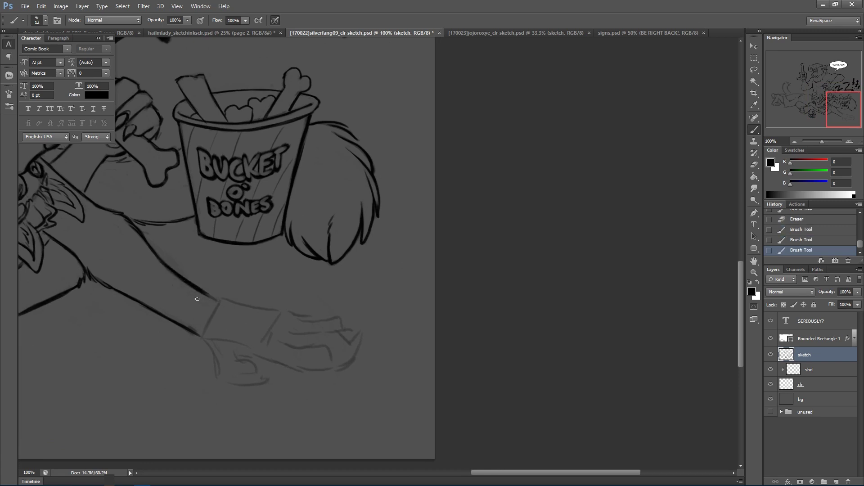
drag(200, 293, 211, 295)
drag(176, 222, 184, 220)
Ink the thumb and the clawed fingers of the outstretched hand below the bucket.
mouse_move(292, 242)
mouse_down()
mouse_move(492, 170)
mouse_move(356, 181)
mouse_up()
mouse_move(277, 296)
mouse_down()
mouse_move(292, 329)
mouse_move(311, 332)
mouse_move(328, 321)
mouse_move(296, 313)
mouse_move(302, 323)
mouse_move(296, 297)
mouse_move(360, 316)
mouse_move(373, 315)
mouse_move(371, 289)
mouse_move(360, 293)
mouse_move(399, 290)
mouse_move(378, 315)
mouse_up()
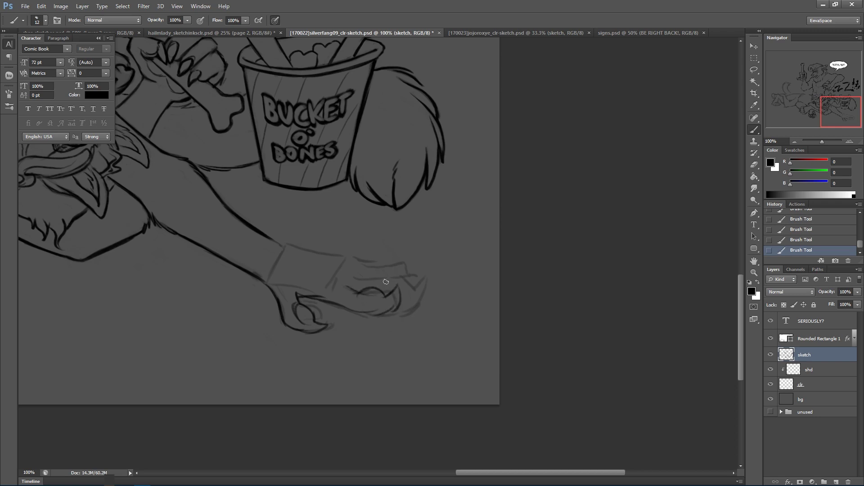
mouse_move(354, 275)
mouse_down()
mouse_move(401, 286)
mouse_move(411, 276)
mouse_move(409, 288)
mouse_move(362, 271)
mouse_move(409, 280)
mouse_up()
mouse_move(357, 259)
mouse_down()
mouse_move(400, 267)
mouse_move(360, 261)
mouse_move(392, 265)
mouse_move(398, 253)
mouse_move(396, 275)
mouse_move(403, 239)
mouse_move(425, 278)
mouse_move(419, 303)
mouse_up()
key(ctrl+z)
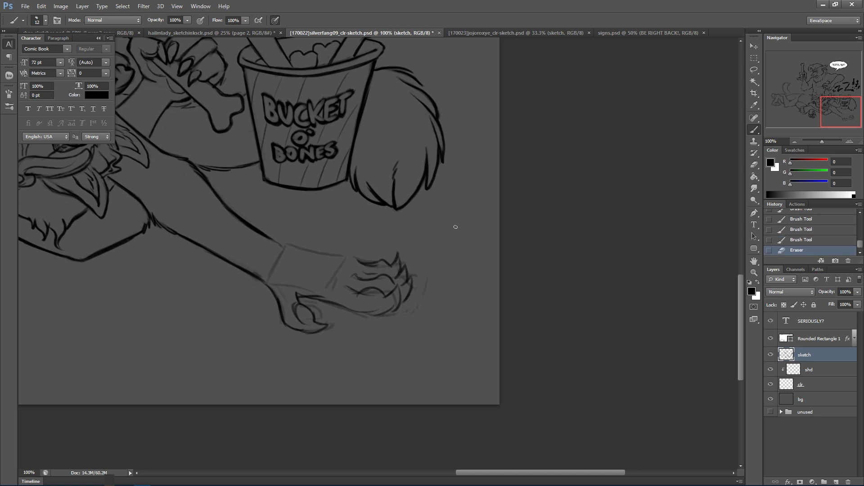
Lasso the outstretched hand's fingers, widen them to about 120% with Free Transform, deselect and save the file.
key(l)
drag(343, 278, 353, 252)
key(ctrl+t)
mouse_move(453, 285)
mouse_down()
mouse_move(488, 282)
mouse_move(476, 286)
mouse_up()
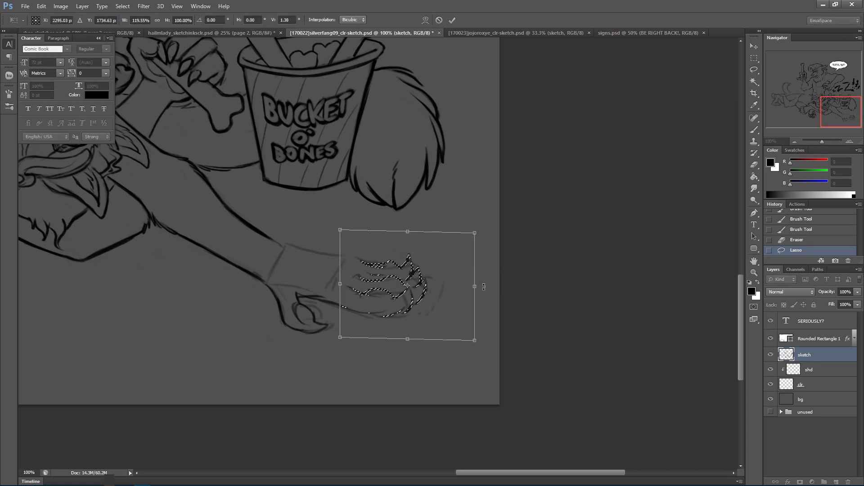
key(Return)
key(ctrl+d)
key(ctrl+s)
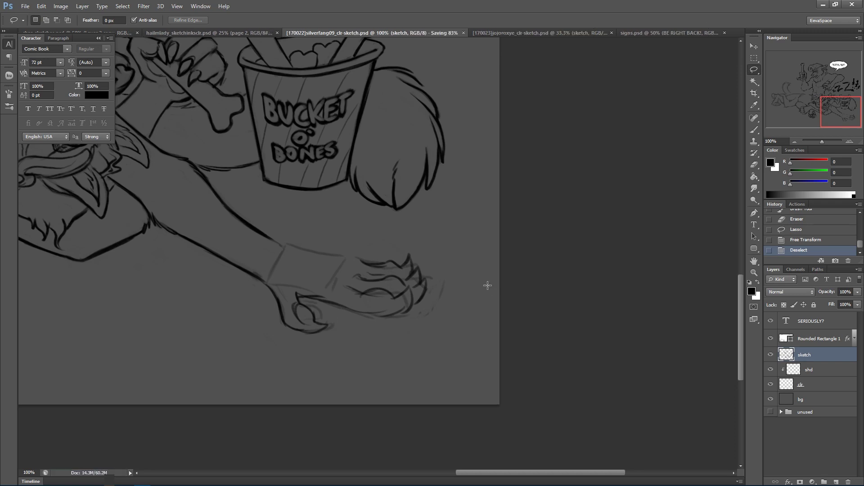
Erase the leftover sketch marks beyond the outstretched hand's claws.
click(759, 131)
drag(440, 282, 430, 302)
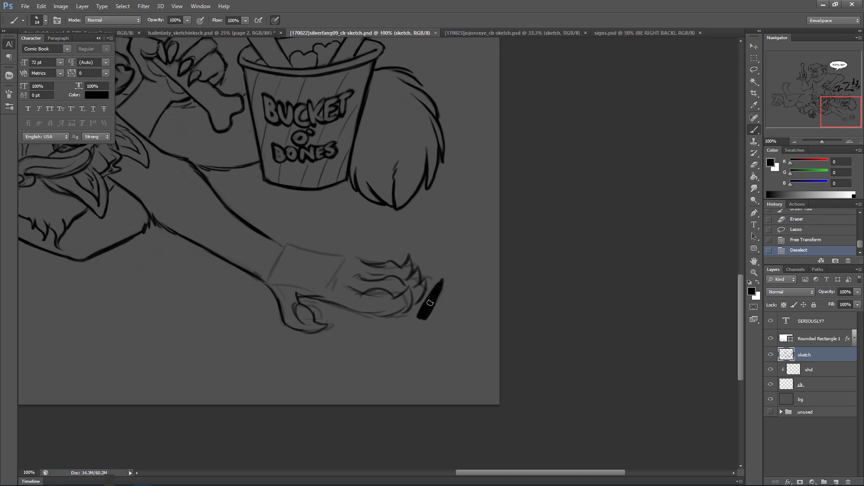
key(ctrl+z)
key(e)
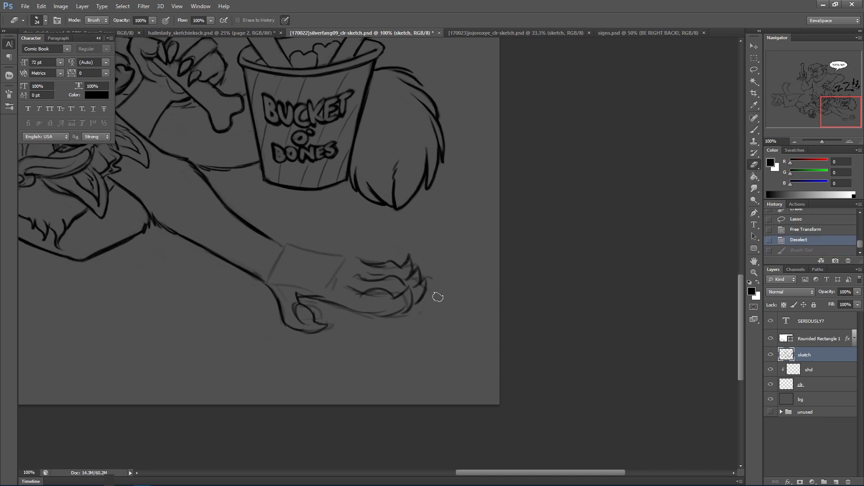
click(434, 293)
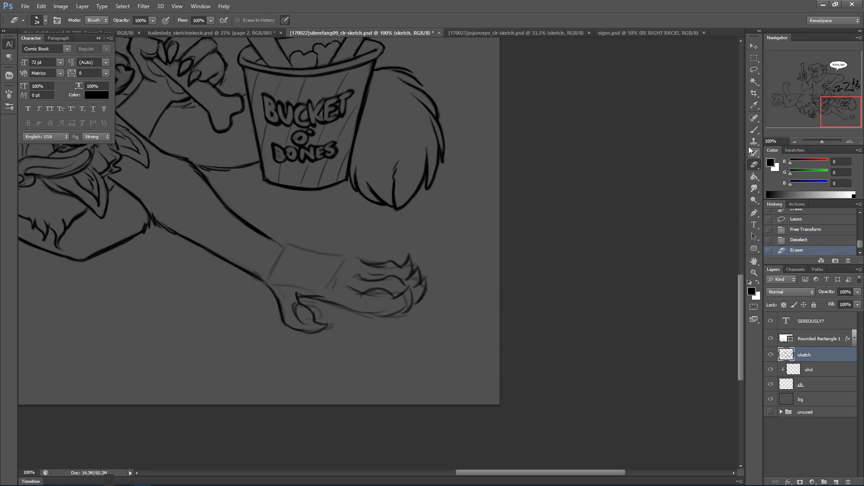
Ink the wristband's rounded outline and the back of the outstretched hand.
click(754, 130)
drag(272, 236, 291, 244)
key(ctrl+z)
drag(286, 244, 365, 260)
mouse_move(280, 253)
mouse_down()
mouse_move(288, 281)
mouse_move(275, 278)
mouse_move(321, 288)
mouse_move(353, 262)
mouse_up()
mouse_move(284, 251)
mouse_down()
mouse_move(350, 260)
mouse_move(328, 250)
mouse_up()
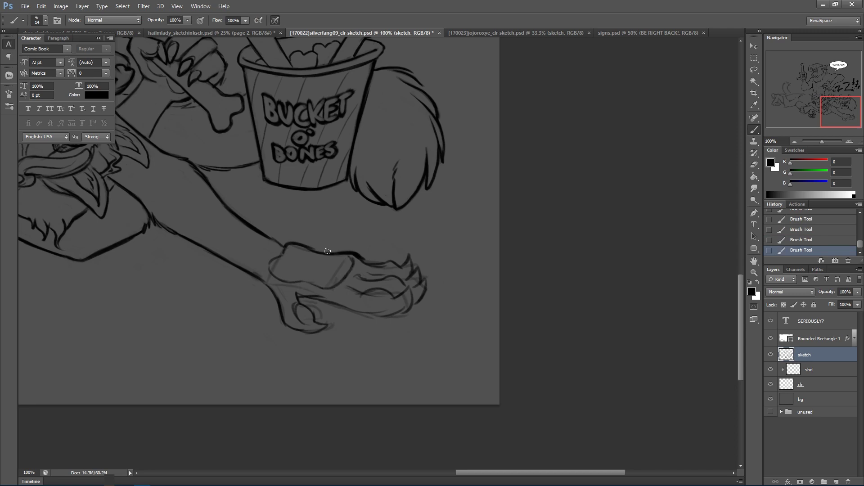
Refine the front edge of the outstretched hand's wristband and erase the leftover sketch lines around it.
mouse_move(366, 274)
mouse_down()
mouse_move(394, 299)
mouse_move(368, 292)
mouse_move(392, 293)
mouse_move(395, 277)
mouse_move(379, 274)
mouse_move(409, 280)
mouse_move(380, 265)
mouse_up()
drag(443, 234, 584, 270)
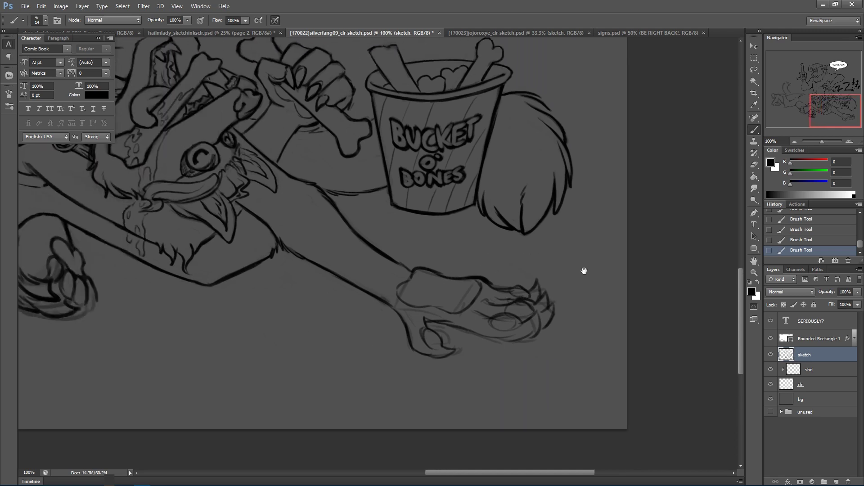
drag(481, 283, 489, 292)
mouse_move(430, 316)
mouse_down()
mouse_move(437, 309)
mouse_move(470, 317)
mouse_move(447, 317)
mouse_move(467, 325)
mouse_move(436, 315)
mouse_up()
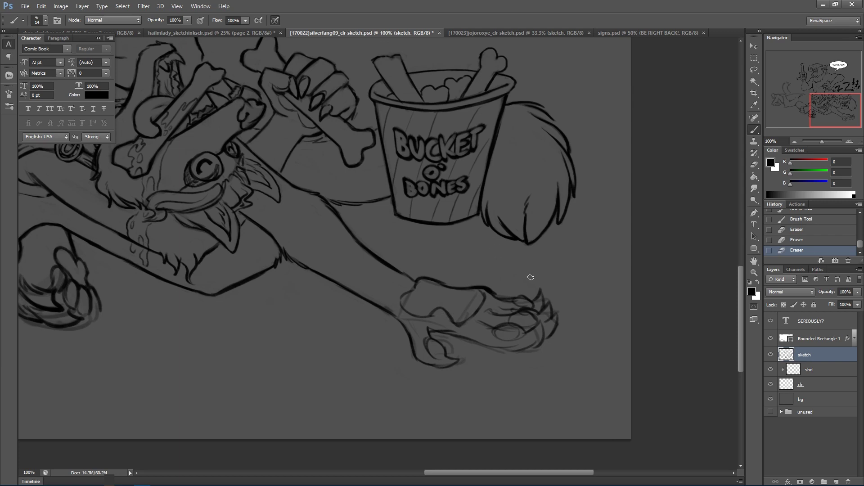
mouse_move(480, 310)
mouse_down()
mouse_move(488, 295)
mouse_move(474, 297)
mouse_up()
mouse_move(393, 311)
mouse_down()
mouse_move(414, 331)
mouse_move(398, 327)
mouse_move(407, 338)
mouse_up()
drag(403, 333, 409, 338)
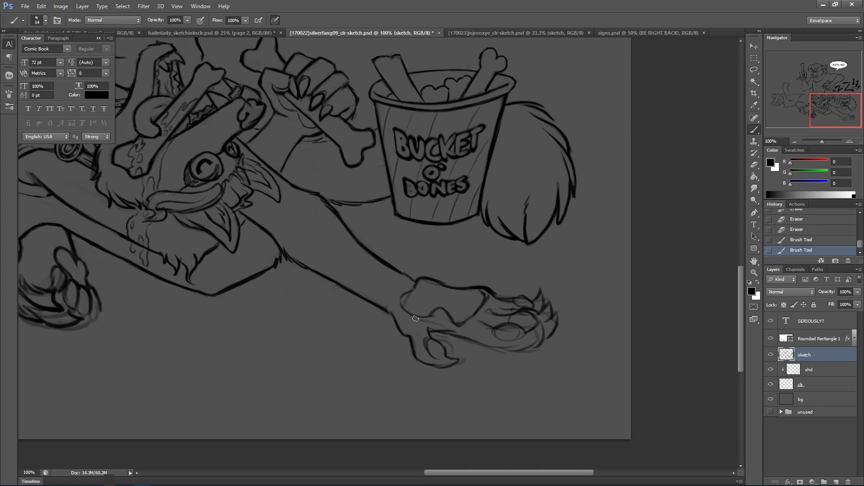
key(ctrl+alt+z)
key(ctrl+alt+z)
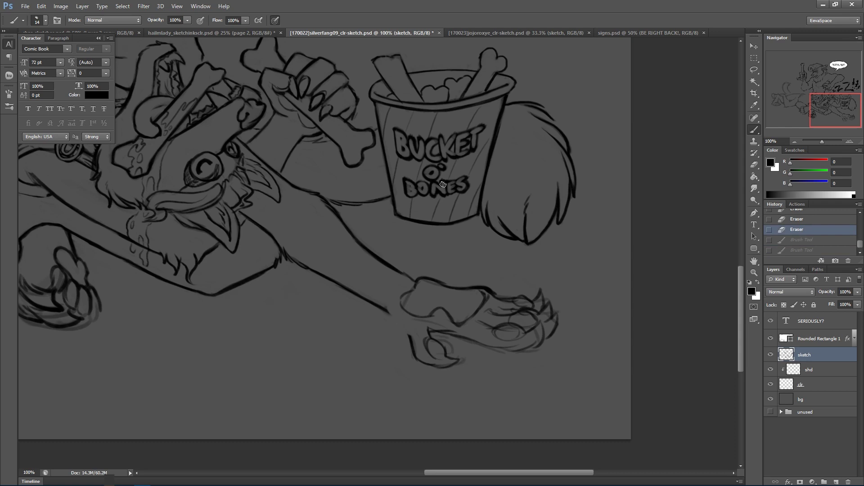
Ink the line joining the forearm's underside to the thumb of the outstretched hand.
drag(393, 314, 399, 326)
drag(395, 317, 411, 338)
drag(406, 332, 412, 344)
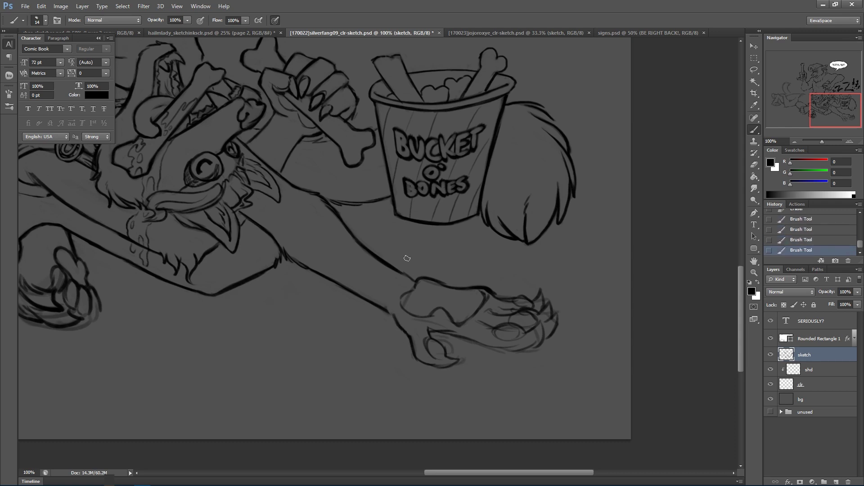
Redraw the wristband's back and lower edges with a notched contour.
drag(453, 321, 478, 314)
mouse_move(415, 293)
mouse_down()
mouse_move(402, 300)
mouse_move(406, 315)
mouse_up()
mouse_move(434, 284)
mouse_down()
mouse_move(408, 313)
mouse_move(404, 302)
mouse_move(426, 275)
mouse_up()
mouse_move(417, 313)
mouse_down()
mouse_move(467, 321)
mouse_move(486, 292)
mouse_up()
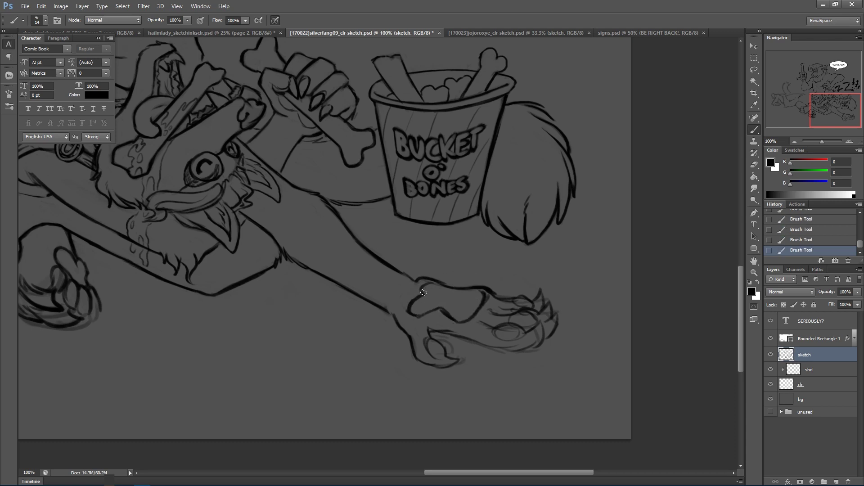
Clean up the wristband's outline and ink crease lines inside it.
mouse_move(444, 305)
mouse_down()
mouse_move(462, 318)
mouse_move(448, 322)
mouse_move(425, 293)
mouse_move(429, 312)
mouse_move(420, 287)
mouse_move(418, 323)
mouse_up()
mouse_move(418, 321)
mouse_down()
mouse_move(439, 308)
mouse_move(471, 319)
mouse_up()
drag(489, 291, 480, 299)
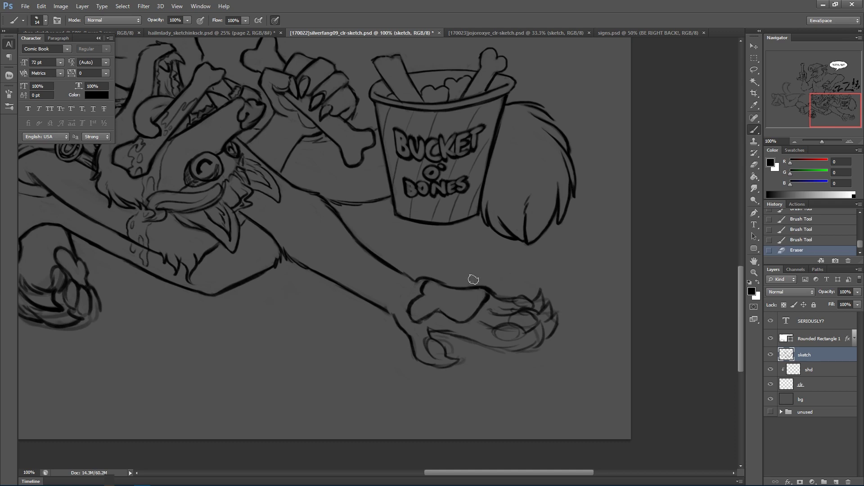
mouse_move(475, 311)
mouse_down()
mouse_move(452, 302)
mouse_move(471, 294)
mouse_up()
drag(447, 287, 487, 282)
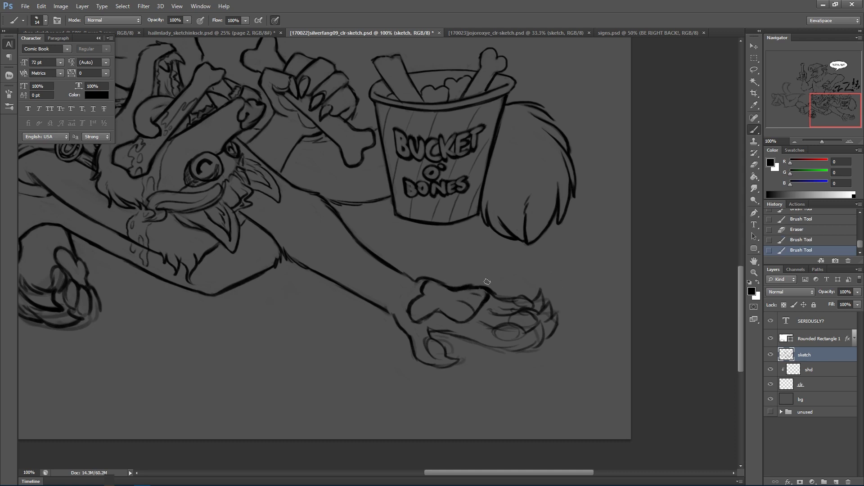
key(ctrl+z)
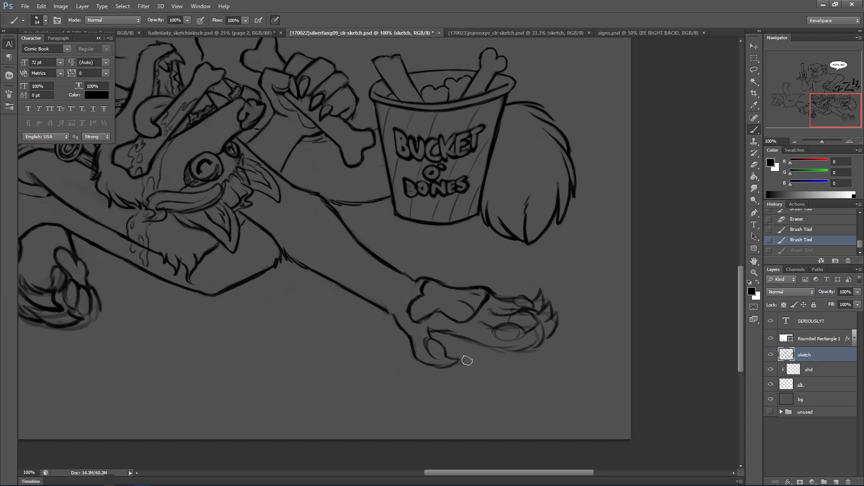
Ink the tip and pad of the outstretched hand's lowest finger, reducing the brush size to 12.
mouse_move(529, 357)
mouse_down()
mouse_move(570, 327)
mouse_move(530, 329)
mouse_up()
mouse_move(525, 332)
mouse_down()
mouse_move(542, 322)
mouse_move(535, 349)
mouse_move(538, 343)
mouse_up()
mouse_move(539, 332)
mouse_down()
mouse_move(531, 348)
mouse_move(505, 352)
mouse_move(518, 350)
mouse_move(512, 335)
mouse_up()
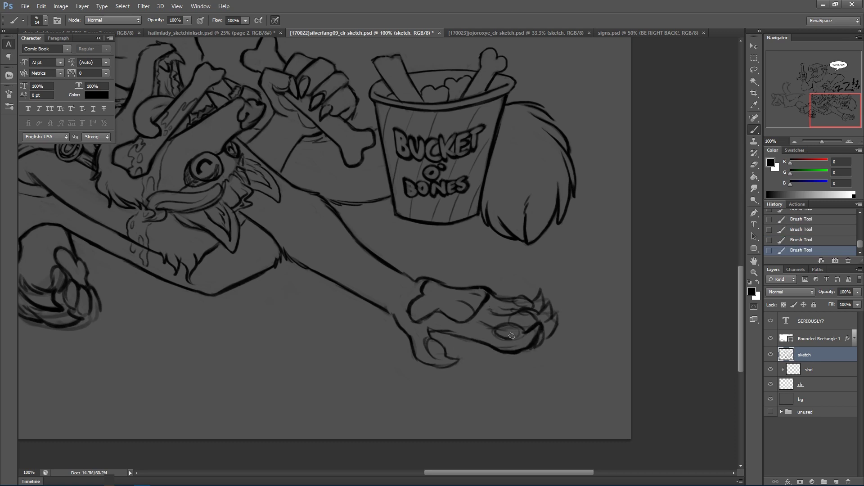
key(ctrl+z)
alt+right_click(510, 337)
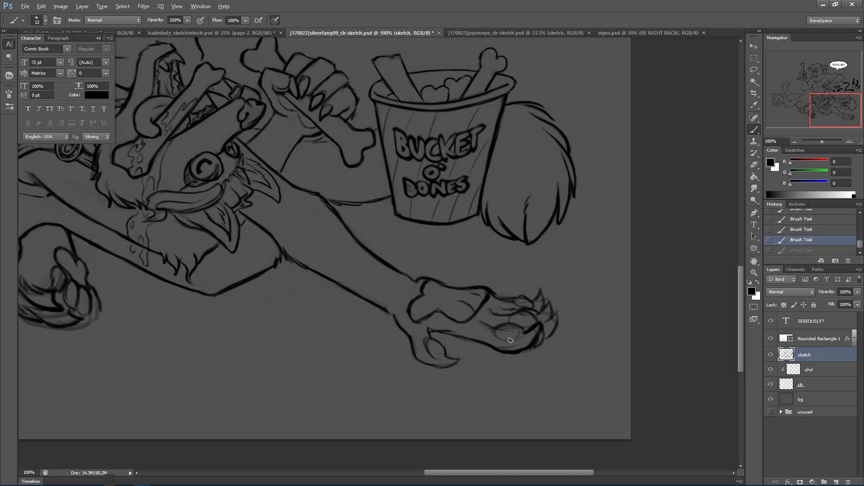
drag(508, 344, 518, 337)
key(ctrl+z)
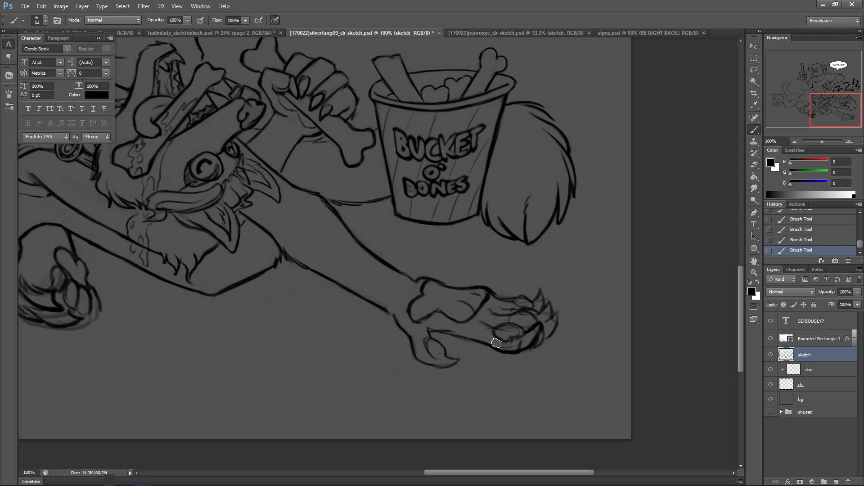
drag(511, 346, 521, 339)
Clean up the edges around the thumb and its pad with the eraser and save the file.
mouse_move(427, 353)
mouse_down()
mouse_move(444, 354)
mouse_move(429, 339)
mouse_up()
drag(424, 347, 418, 339)
drag(417, 341, 406, 346)
drag(406, 346, 413, 325)
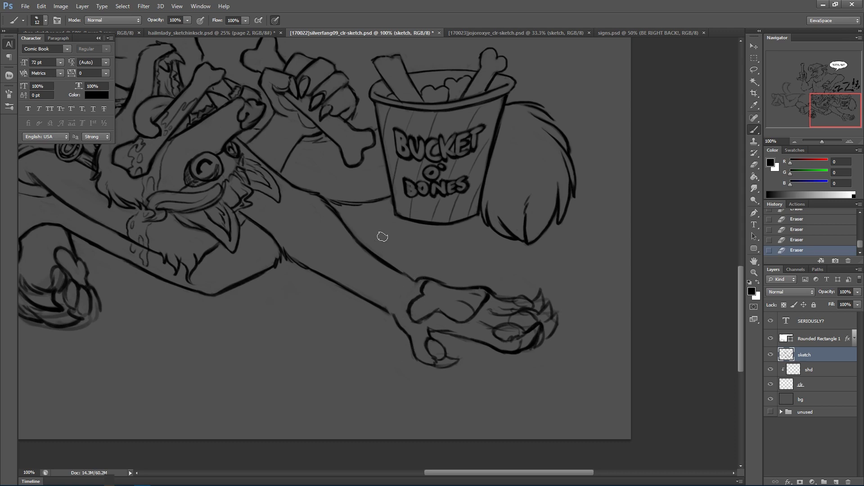
key(ctrl+s)
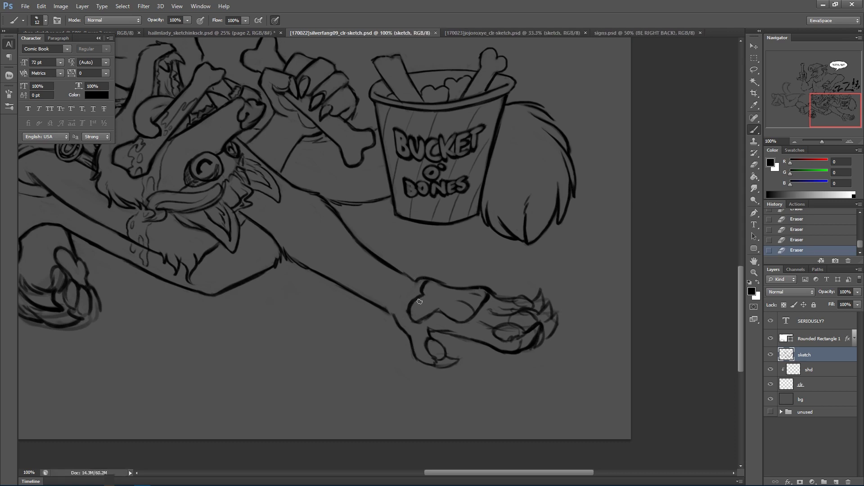
Tidy the wristband's upper corner and touch up its notched lower edge.
drag(416, 283, 430, 280)
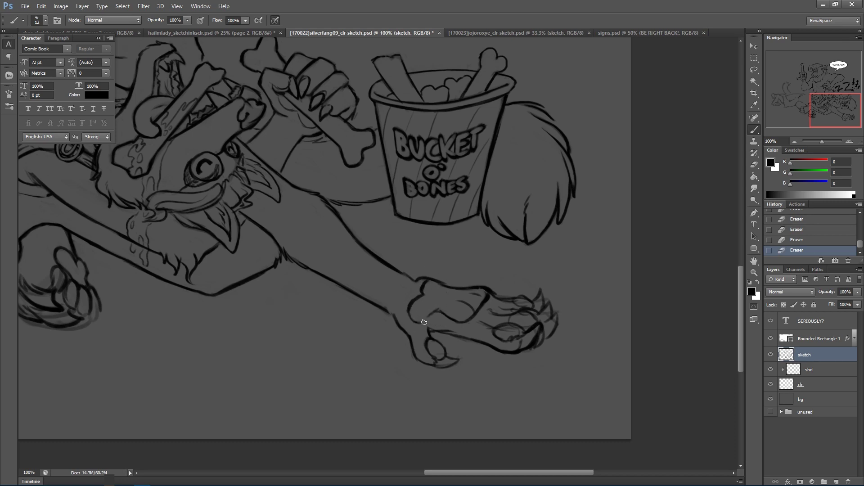
drag(421, 323, 425, 321)
drag(423, 321, 473, 309)
key(ctrl+z)
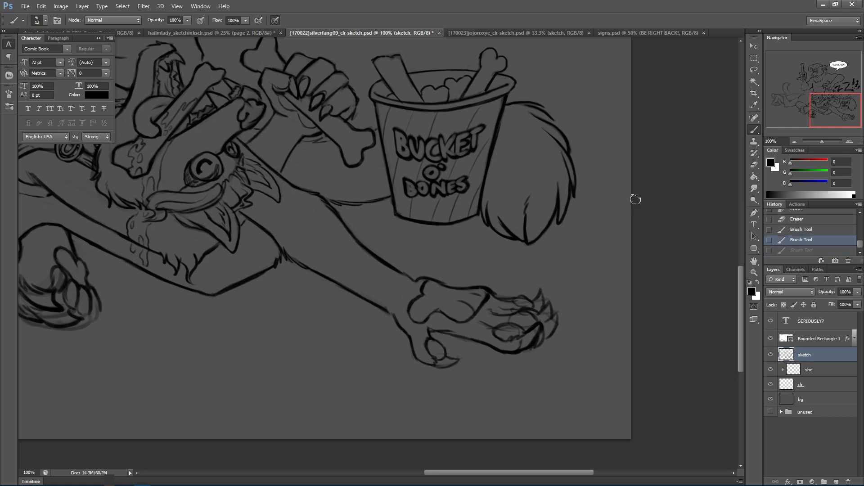
Erase the sketch marks over the fingertips and ink the middle finger's upper contour out to its claw.
mouse_move(503, 333)
mouse_down()
mouse_move(518, 318)
mouse_move(537, 317)
mouse_move(537, 350)
mouse_move(552, 315)
mouse_up()
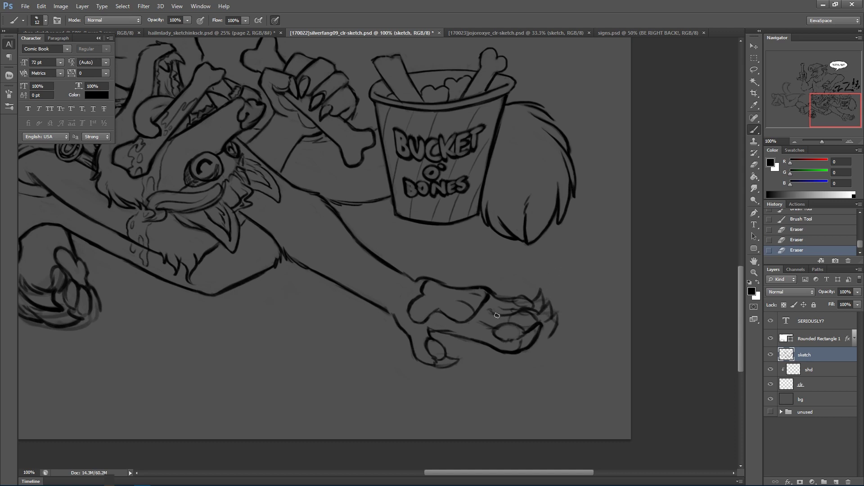
drag(495, 314, 523, 321)
drag(515, 320, 544, 315)
drag(540, 317, 556, 313)
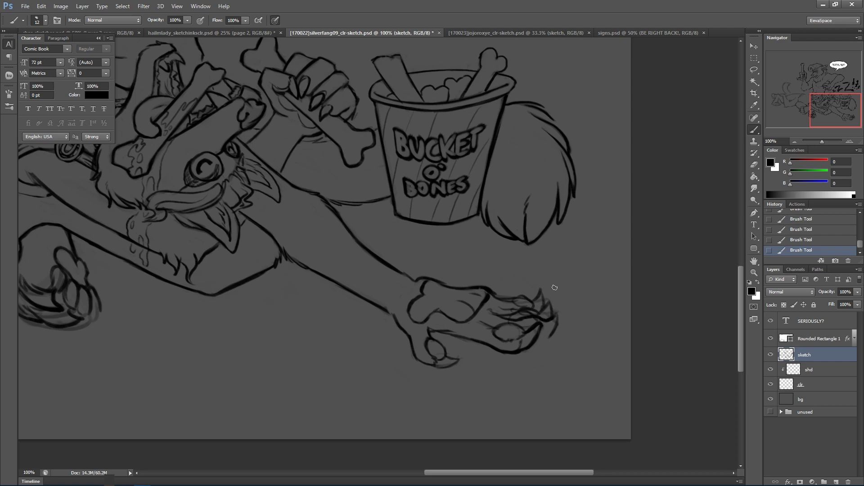
Darken the middle finger and its curved claw, and define the lowest finger's pad.
drag(495, 313, 524, 315)
drag(506, 311, 538, 320)
mouse_move(540, 322)
mouse_down()
mouse_move(530, 358)
mouse_move(536, 321)
mouse_move(550, 333)
mouse_move(561, 328)
mouse_move(560, 273)
mouse_move(544, 322)
mouse_move(557, 326)
mouse_move(547, 339)
mouse_move(538, 318)
mouse_up()
drag(510, 341, 520, 336)
drag(522, 338, 519, 350)
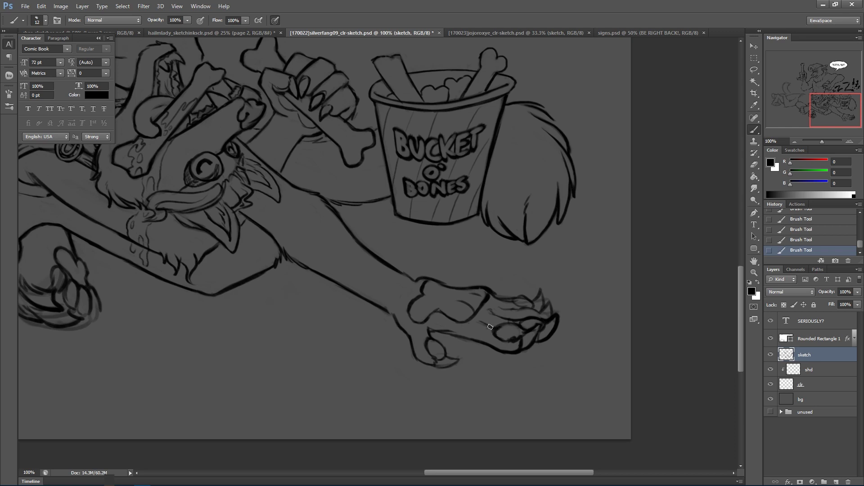
Ink the outstretched hand's uppermost finger and claw, and refine the pad of the lowest finger.
mouse_move(505, 309)
mouse_down()
mouse_move(527, 309)
mouse_move(524, 318)
mouse_move(554, 310)
mouse_move(525, 308)
mouse_move(492, 289)
mouse_move(518, 290)
mouse_move(525, 304)
mouse_move(540, 287)
mouse_up()
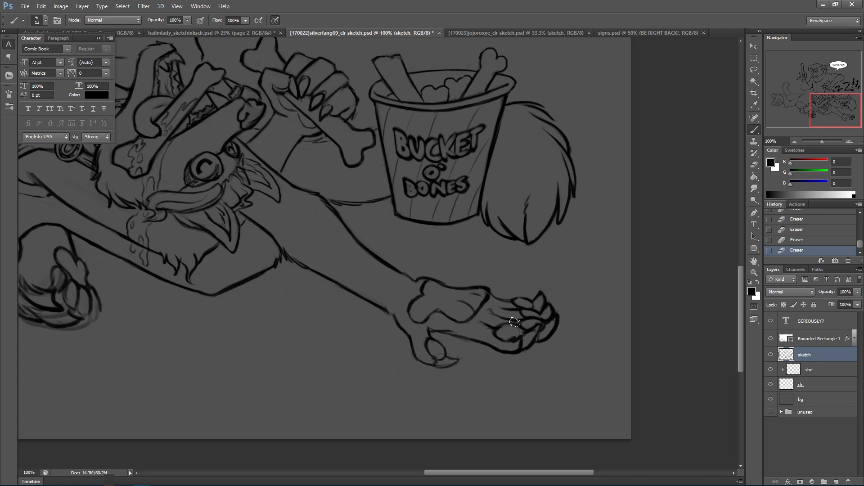
mouse_move(500, 329)
mouse_down()
mouse_move(526, 333)
mouse_move(511, 343)
mouse_up()
mouse_move(513, 342)
mouse_down()
mouse_move(528, 322)
mouse_move(524, 334)
mouse_up()
drag(517, 338, 526, 331)
drag(533, 300, 541, 292)
Ink the thumb's pointed claw and darken the contour at the thumb's base.
drag(449, 353, 458, 360)
mouse_move(390, 313)
mouse_down()
mouse_move(421, 363)
mouse_move(459, 361)
mouse_move(454, 367)
mouse_move(462, 359)
mouse_move(430, 328)
mouse_up()
key(ctrl+z)
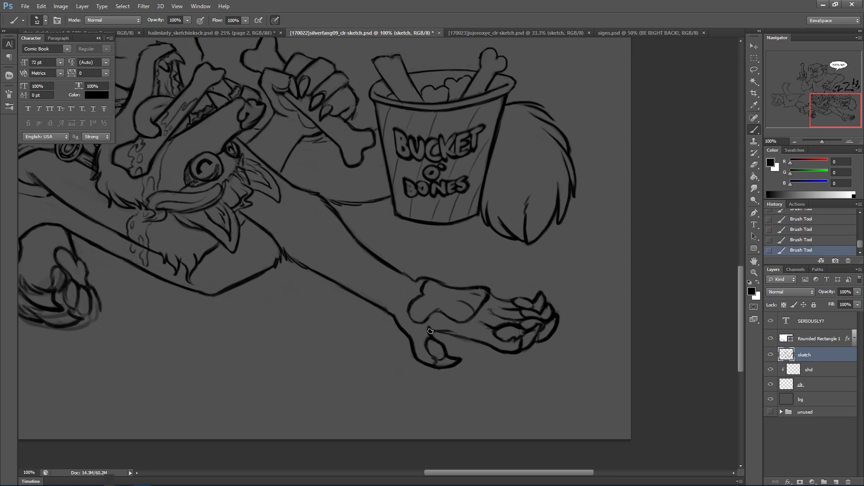
drag(429, 331, 473, 338)
key(ctrl+alt+z)
key(ctrl+alt+z)
drag(465, 291, 503, 304)
key(ctrl+z)
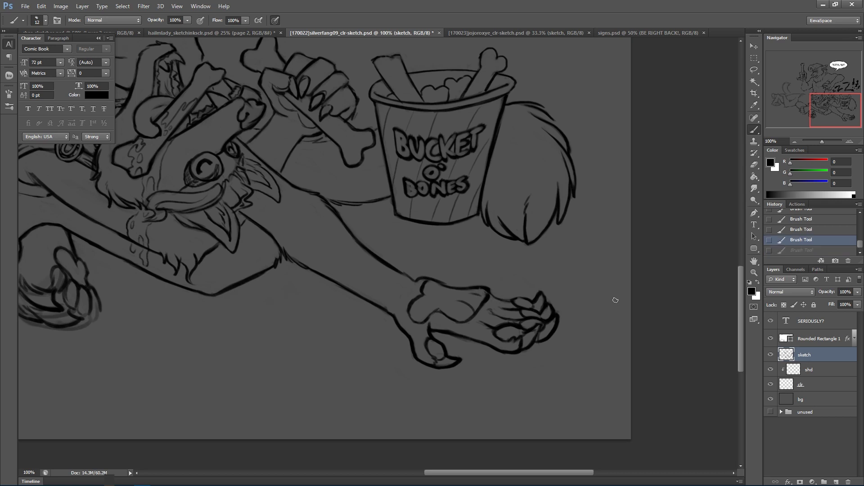
Save the illustration file.
drag(532, 261, 588, 295)
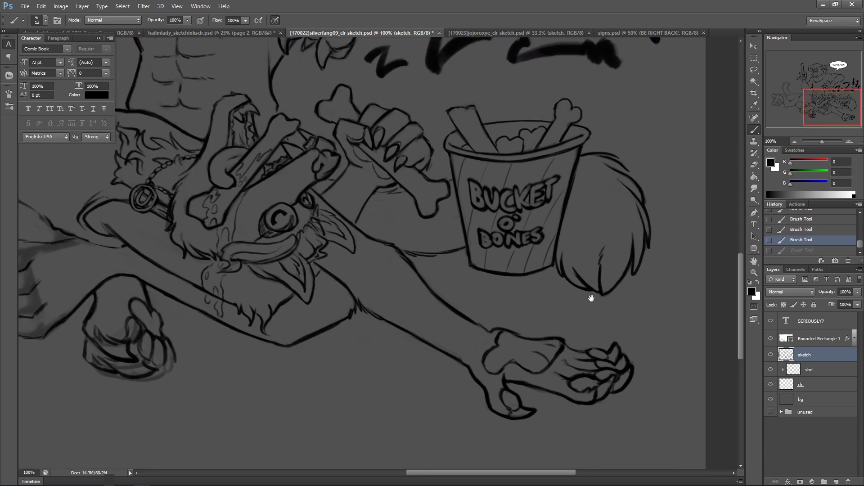
key(ctrl+s)
key(ctrl+minus)
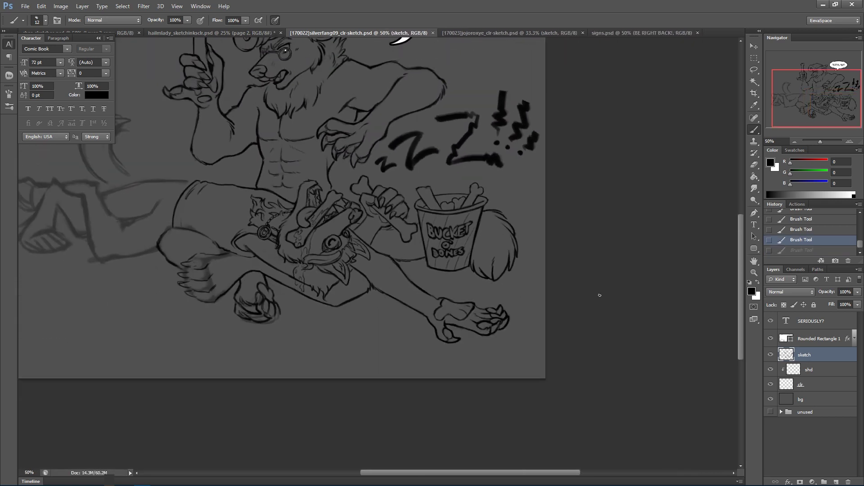
drag(501, 284, 610, 299)
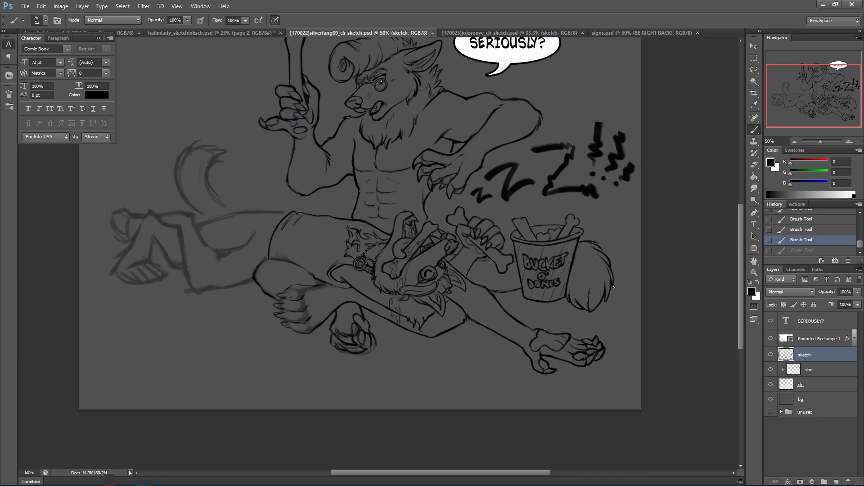
drag(439, 314, 520, 367)
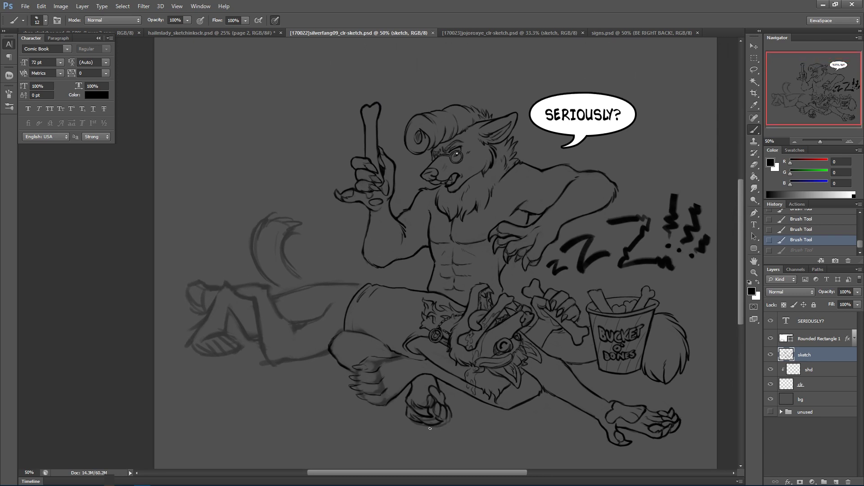
Ink the toes and claws of the small paw below the lying wolf's chest, comparing by undoing and redoing the strokes.
key(ctrl+shift+z)
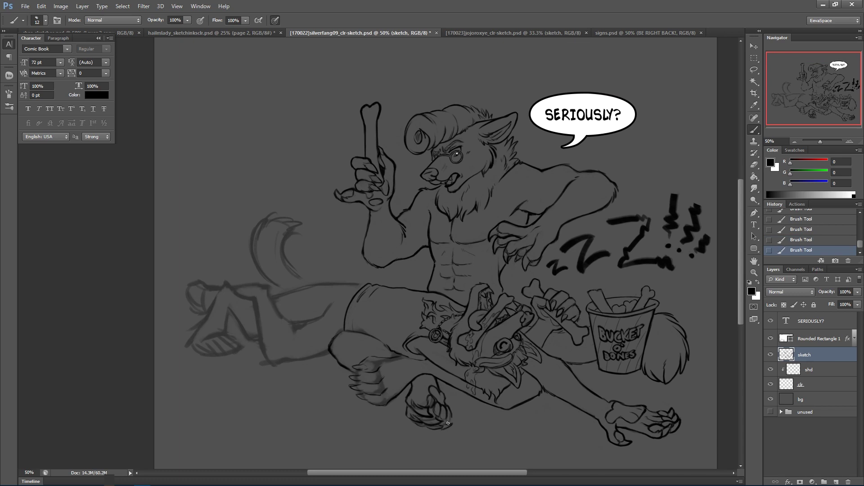
key(ctrl+alt+z)
key(ctrl+alt+z)
key(ctrl+alt+z)
key(ctrl+alt+z)
key(ctrl+alt+z)
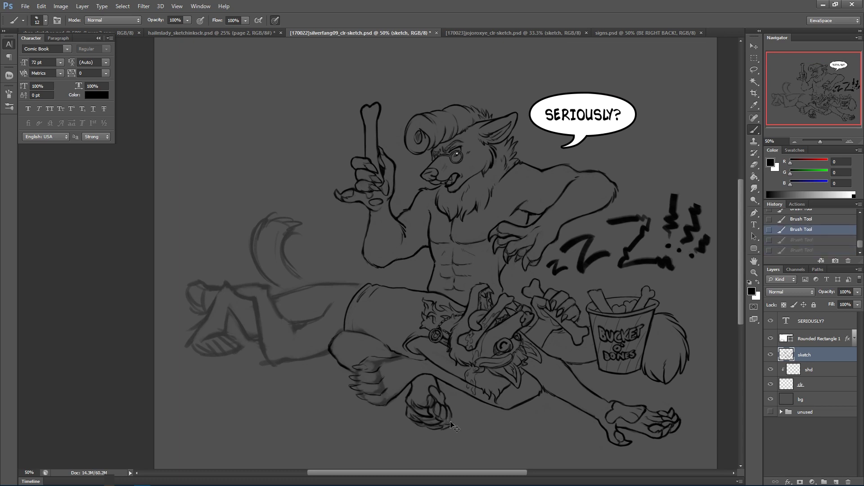
key(ctrl+shift+z)
key(ctrl+shift+z)
key(ctrl+shift+z)
key(ctrl+shift+z)
key(ctrl+shift+z)
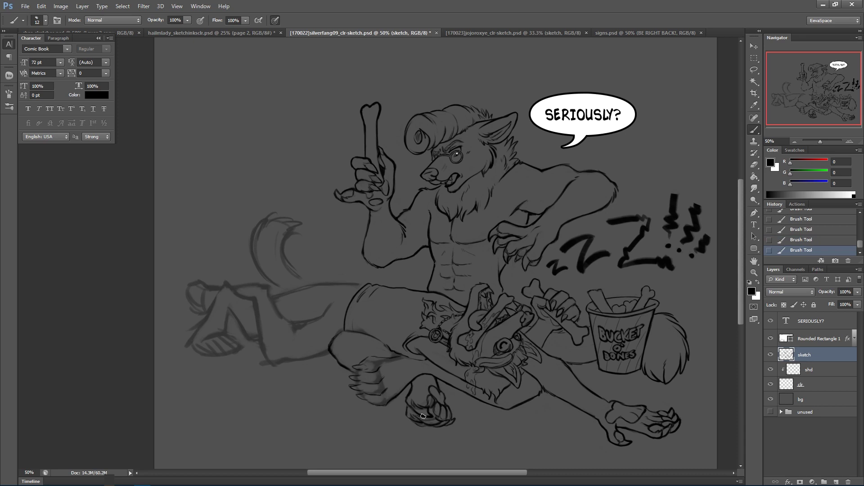
Erase the leftover sketch shading from the two paws below the lying wolf.
click(440, 412)
drag(373, 380, 393, 360)
mouse_move(374, 391)
mouse_down()
mouse_move(384, 389)
mouse_move(391, 362)
mouse_up()
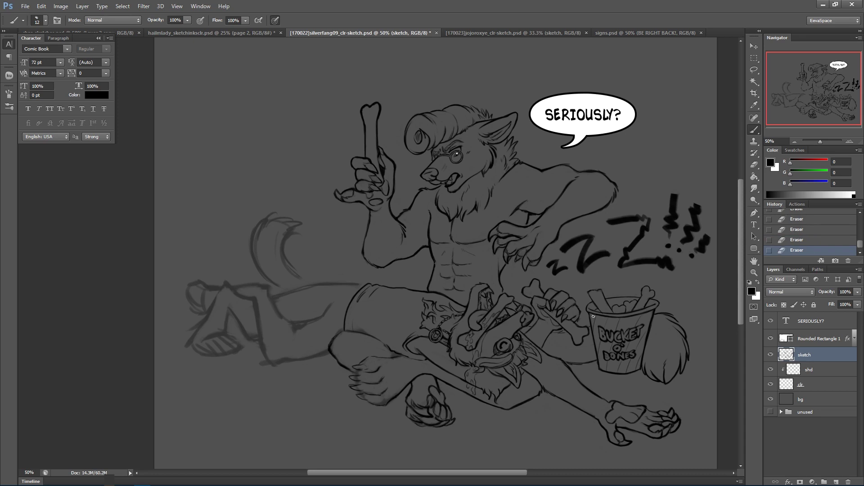
drag(427, 390, 431, 375)
drag(432, 372, 436, 361)
Ink the front of the lying wolf's bent lower leg and mark the toe lines on its planted foot.
drag(264, 369, 255, 295)
drag(259, 328, 255, 297)
mouse_move(192, 337)
mouse_down()
mouse_move(203, 356)
mouse_move(222, 324)
mouse_move(208, 364)
mouse_move(224, 334)
mouse_move(221, 355)
mouse_move(233, 346)
mouse_move(233, 354)
mouse_move(230, 330)
mouse_up()
mouse_move(230, 330)
mouse_down()
mouse_move(239, 344)
mouse_move(214, 336)
mouse_move(217, 354)
mouse_move(205, 354)
mouse_up()
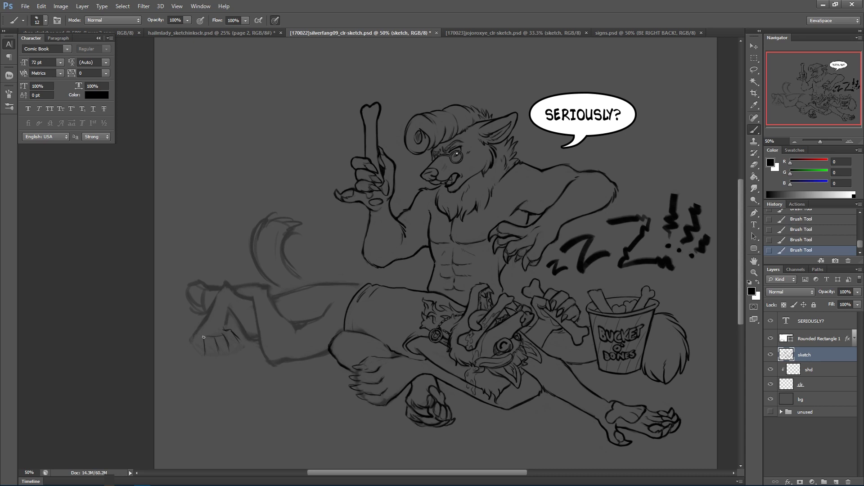
Ink the planted foot's clawed toes, ankle contours and the fur tuft at its heel.
drag(192, 341, 207, 316)
mouse_move(203, 360)
mouse_down()
mouse_move(202, 342)
mouse_move(225, 351)
mouse_up()
drag(238, 358, 225, 312)
drag(230, 312, 240, 337)
drag(257, 327, 269, 362)
mouse_move(230, 306)
mouse_down()
mouse_move(216, 299)
mouse_move(218, 282)
mouse_move(233, 287)
mouse_up()
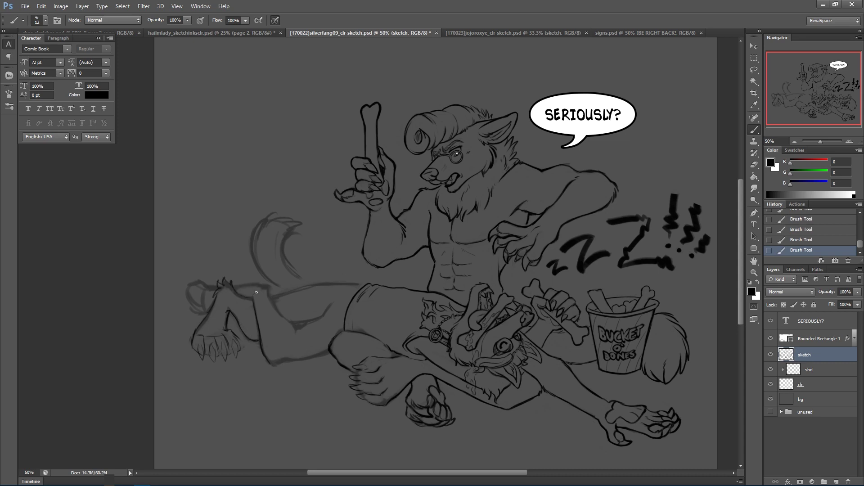
Ink the fur tufts at the heel and knee of the lying wolf's bent leg, continuing along the back of the thigh.
key(ctrl+alt+z)
key(ctrl+alt+z)
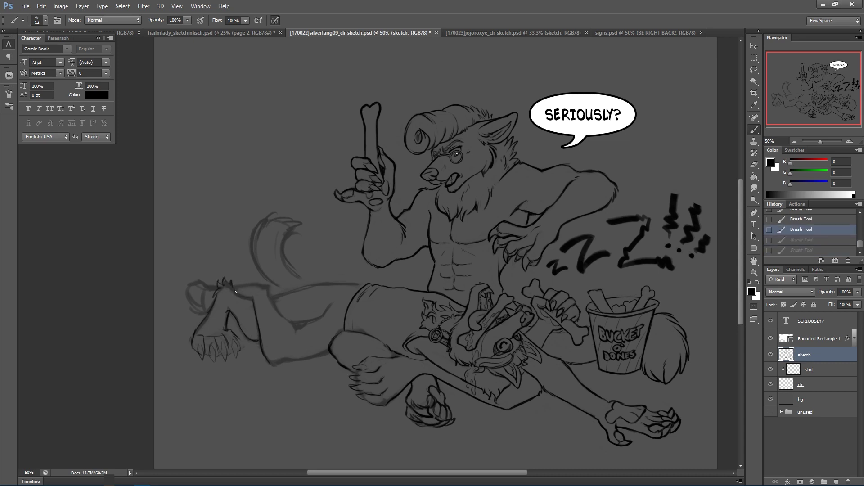
key(ctrl+shift+z)
key(ctrl+shift+z)
mouse_move(217, 282)
mouse_down()
mouse_move(279, 281)
mouse_move(269, 293)
mouse_move(296, 327)
mouse_up()
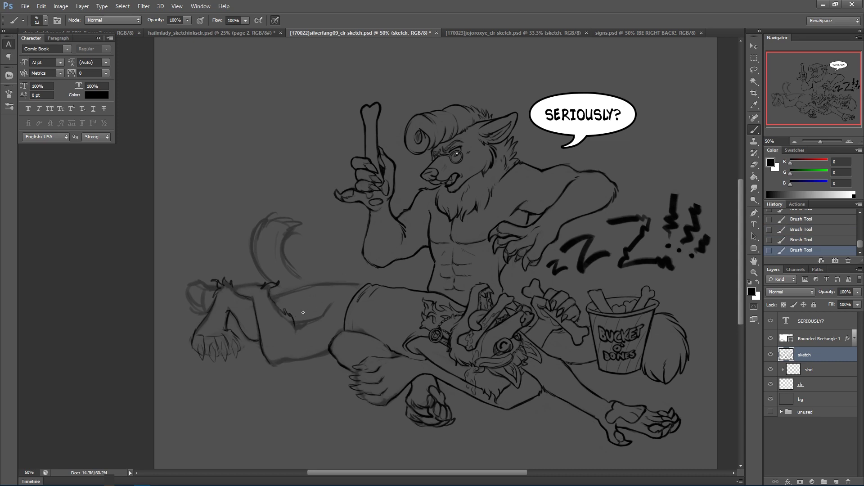
Undo the last thigh strokes and redraw the curved crease where the lying wolf's far thigh folds behind the knee.
key(ctrl+alt+z)
key(ctrl+alt+z)
key(ctrl+alt+z)
key(ctrl+alt+z)
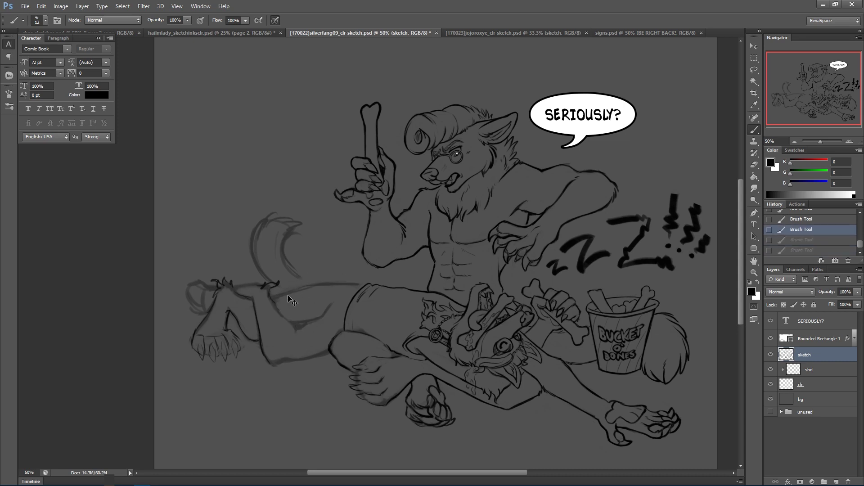
mouse_move(276, 310)
mouse_down()
mouse_move(293, 331)
mouse_move(294, 322)
mouse_move(296, 331)
mouse_move(330, 306)
mouse_up()
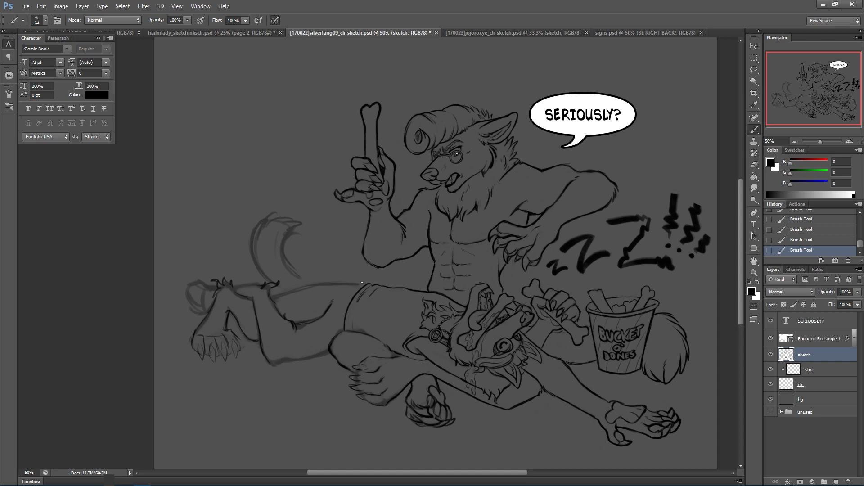
Ink the upper outline of the lying wolf's thigh and hip, and the hem line of the shorts above the near leg.
drag(283, 294, 340, 282)
mouse_move(365, 330)
mouse_down()
mouse_move(359, 334)
mouse_move(391, 332)
mouse_up()
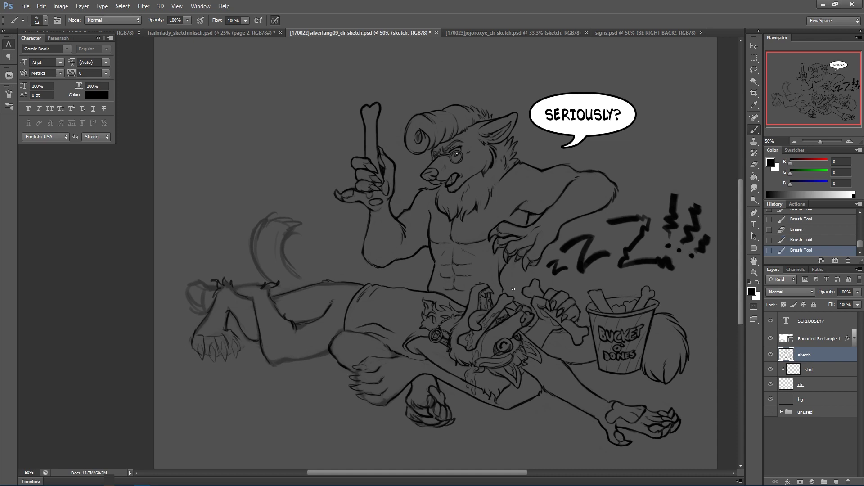
key(ctrl+alt+z)
key(ctrl+alt+z)
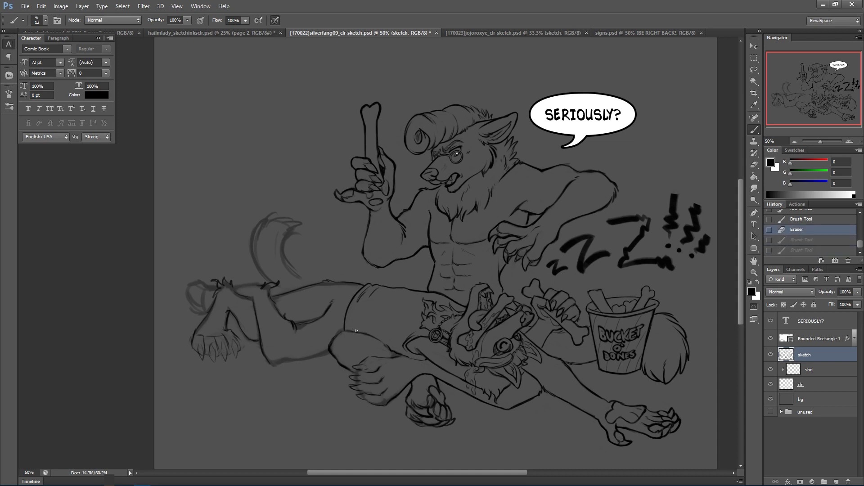
key(ctrl+shift+z)
key(ctrl+shift+z)
drag(356, 330, 392, 334)
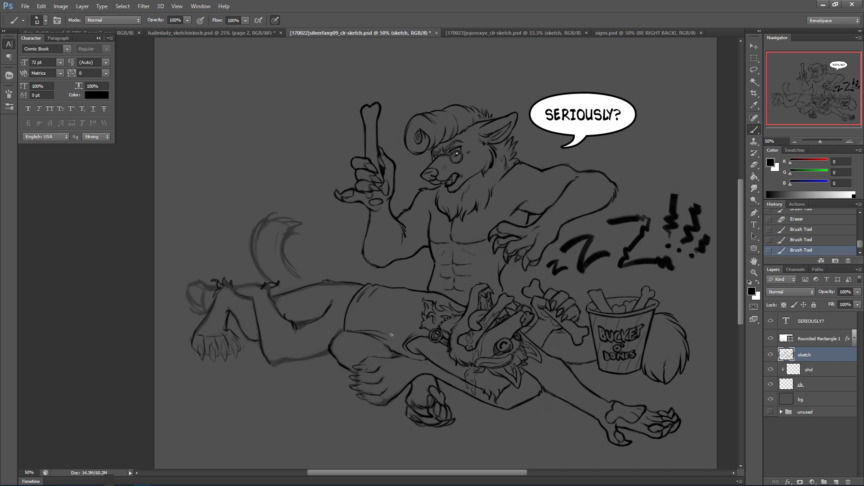
Rework the hem and crease strokes of the lying wolf's shorts, undoing the unwanted attempts.
click(356, 325)
key(ctrl+alt+z)
key(ctrl+alt+z)
key(ctrl+alt+z)
mouse_move(363, 334)
mouse_down()
mouse_move(383, 338)
mouse_move(362, 334)
mouse_move(363, 315)
mouse_move(366, 330)
mouse_up()
key(ctrl+alt+z)
mouse_move(348, 331)
mouse_down()
mouse_move(350, 305)
mouse_move(345, 310)
mouse_up()
key(ctrl+alt+z)
Ink the underside of the bent leg and the raised tail with its shaggy tip, and save the illustration.
drag(385, 361, 400, 356)
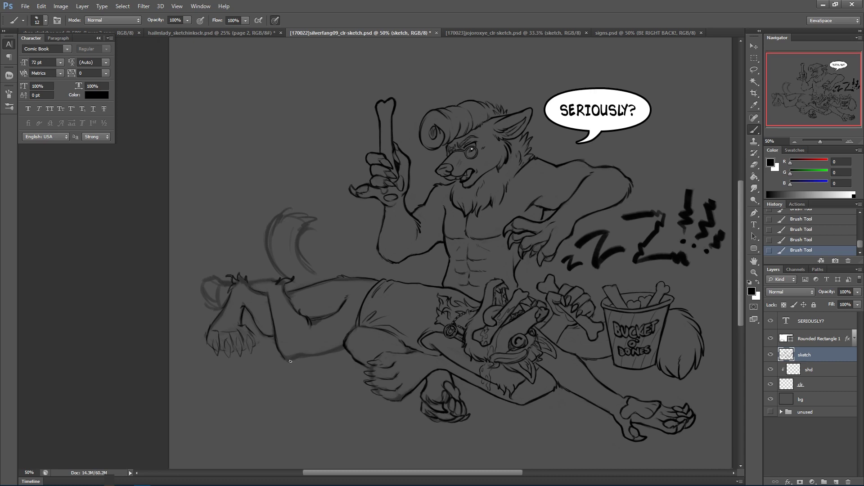
drag(284, 358, 342, 347)
mouse_move(285, 276)
mouse_down()
mouse_move(269, 231)
mouse_move(270, 259)
mouse_move(271, 220)
mouse_move(276, 226)
mouse_move(288, 207)
mouse_move(308, 215)
mouse_move(298, 245)
mouse_move(307, 230)
mouse_move(300, 250)
mouse_move(325, 279)
mouse_up()
drag(291, 220, 309, 205)
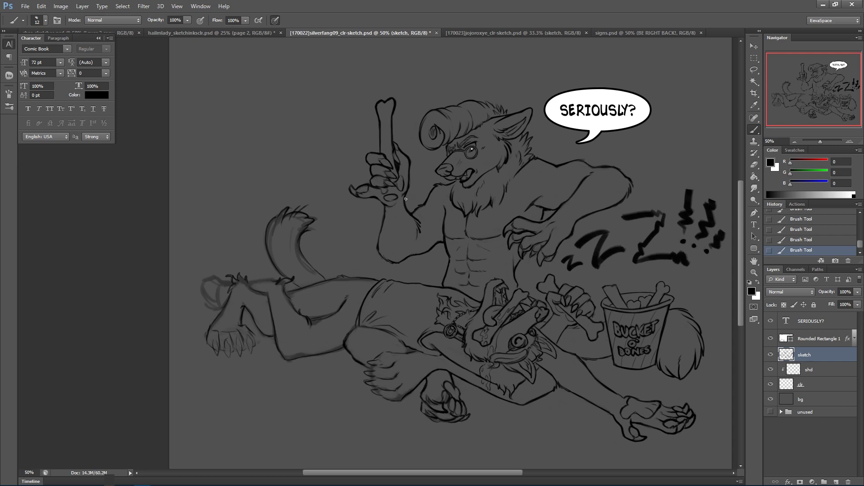
drag(684, 370, 687, 383)
drag(336, 336, 362, 311)
key(ctrl+s)
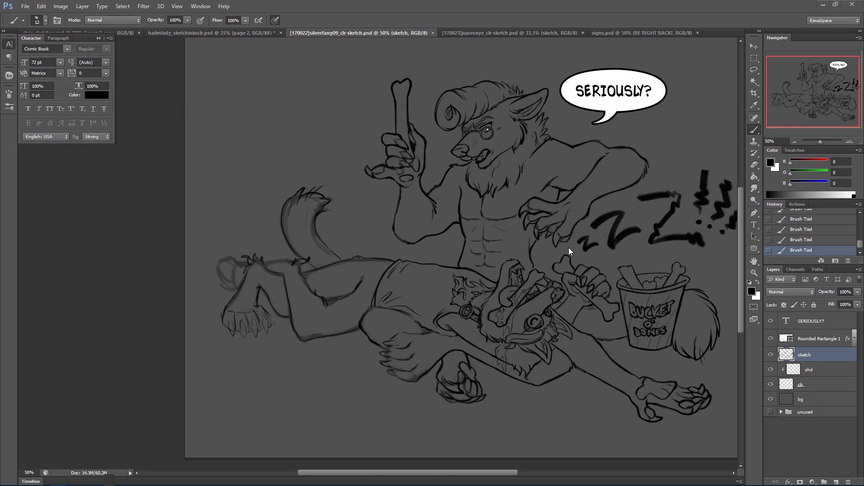
Letter small hand-drawn Zs rising from the lying wolf's open mouth towards the large ZZ lettering.
key(ctrl+z)
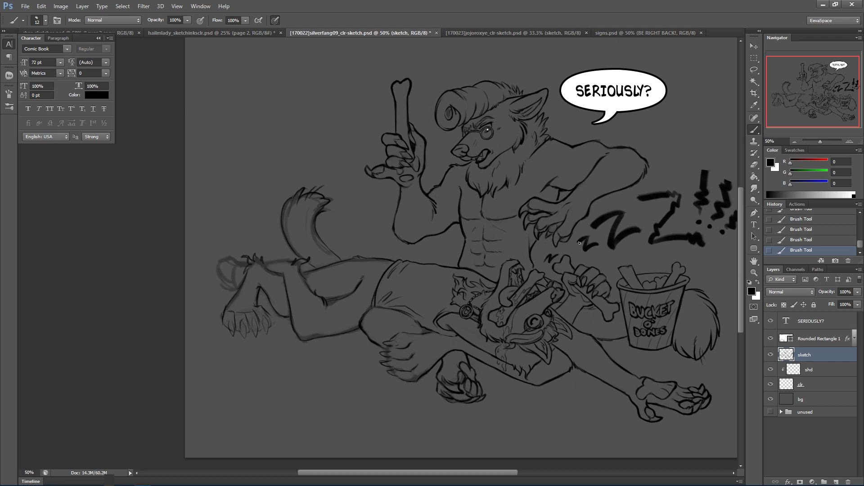
drag(543, 257, 550, 260)
key(ctrl+z)
key(ctrl+z)
drag(580, 255, 580, 257)
Lasso the upper end of the thigh crease, move it slightly towards the knee and deselect it.
key(l)
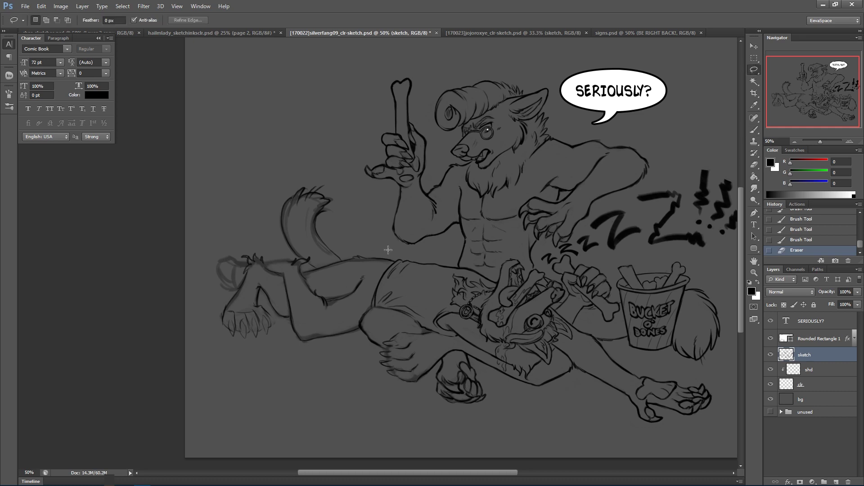
mouse_move(350, 278)
mouse_down()
mouse_move(342, 290)
mouse_move(347, 284)
mouse_up()
mouse_move(381, 265)
mouse_down()
mouse_move(369, 269)
mouse_move(407, 281)
mouse_up()
key(ctrl+d)
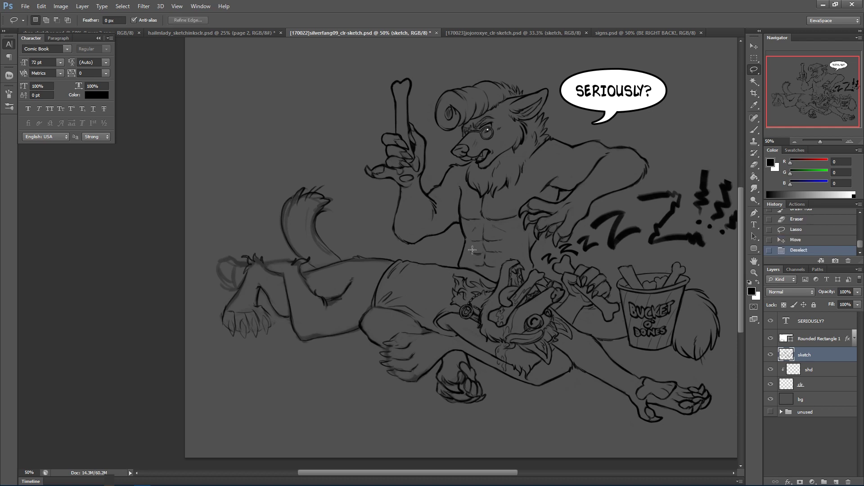
Erase the leftover sketch lines around the thigh crease, the hip outline and the raised tail.
click(754, 164)
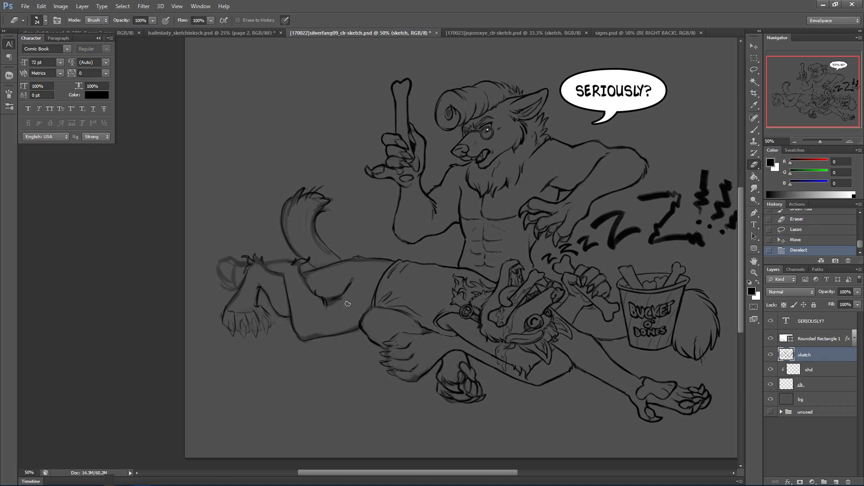
drag(337, 302, 331, 295)
drag(360, 263, 382, 260)
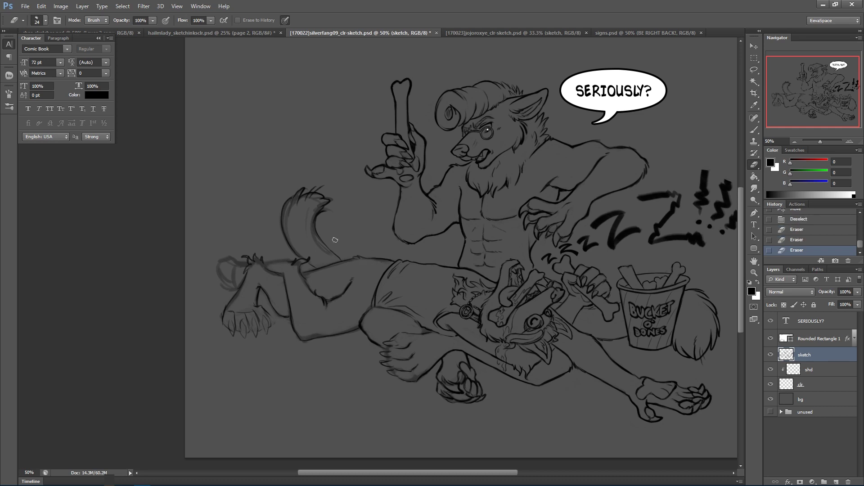
drag(288, 213, 299, 195)
drag(310, 228, 325, 253)
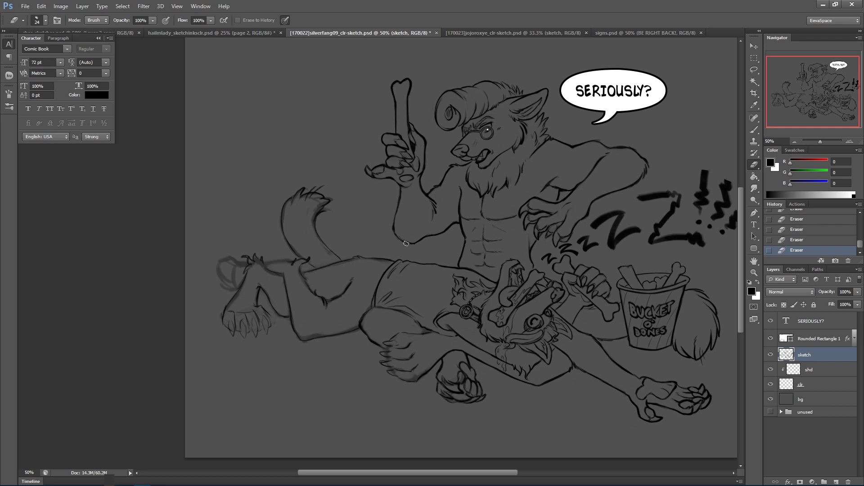
Try inking the toes and outline of the lying wolf's far hind paw.
key(b)
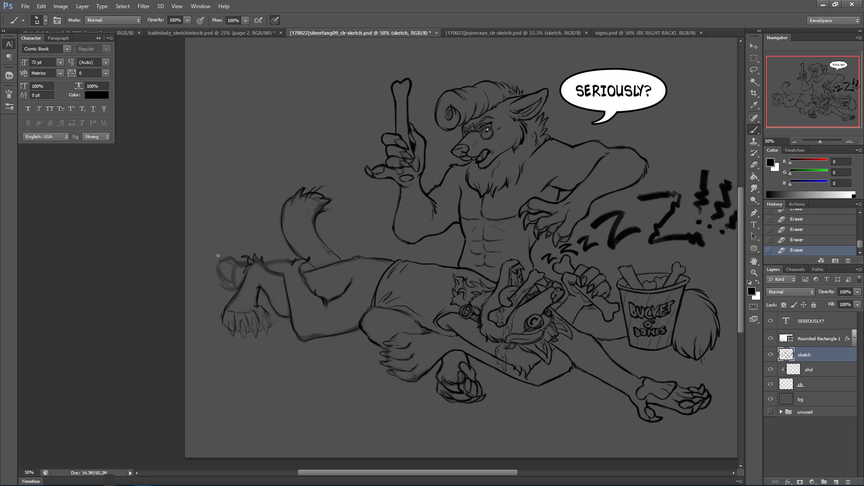
drag(236, 279, 230, 275)
key(ctrl+z)
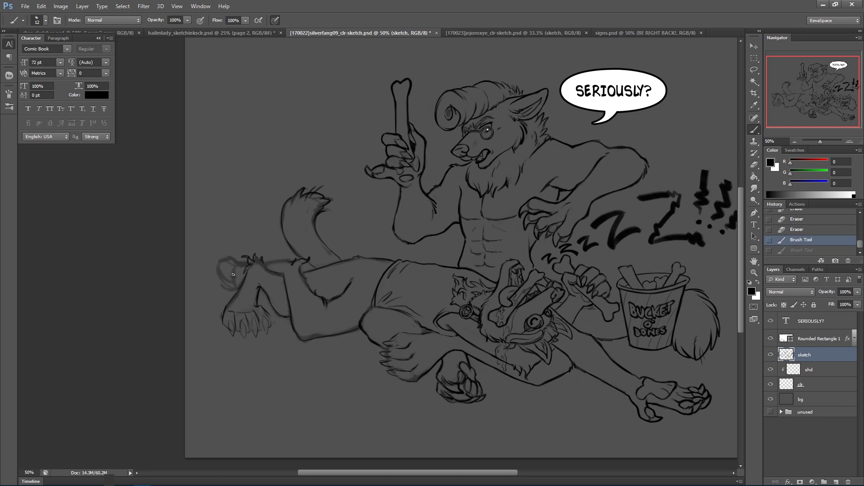
drag(234, 263, 236, 288)
mouse_move(224, 282)
mouse_down()
mouse_move(234, 289)
mouse_move(220, 257)
mouse_up()
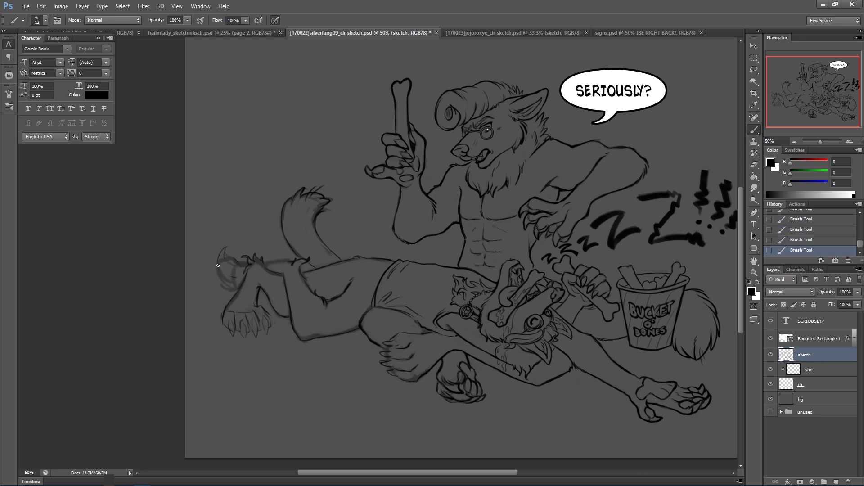
mouse_move(219, 282)
mouse_down()
mouse_move(237, 286)
mouse_move(213, 266)
mouse_up()
drag(241, 263, 249, 262)
key(ctrl+alt+z)
key(ctrl+alt+z)
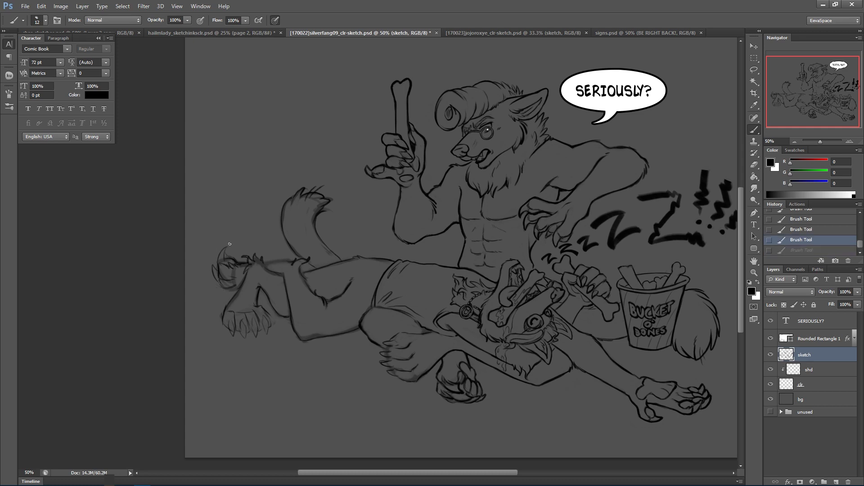
Ink the far hind paw with shaggy fur and its leg line, erase the leftover sketch around it, and save.
mouse_move(215, 265)
mouse_down()
mouse_move(228, 289)
mouse_move(231, 255)
mouse_move(230, 289)
mouse_move(217, 234)
mouse_move(211, 244)
mouse_move(237, 262)
mouse_move(218, 268)
mouse_up()
drag(217, 268, 219, 283)
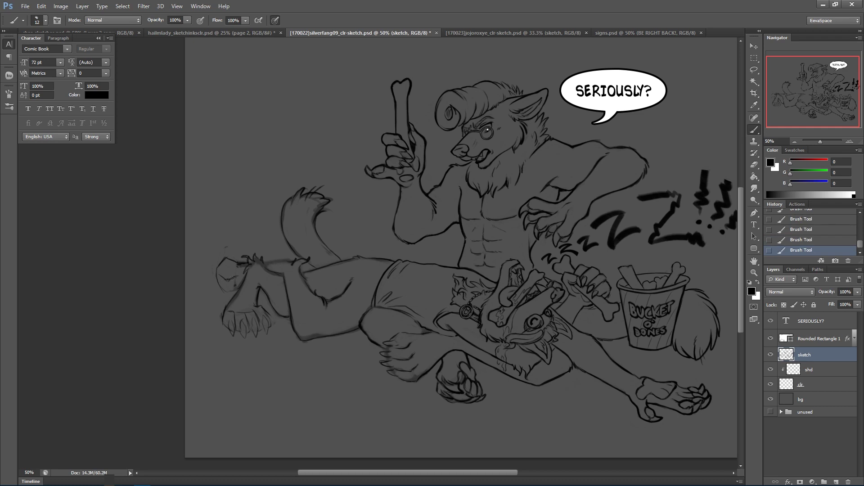
mouse_move(218, 282)
mouse_down()
mouse_move(242, 283)
mouse_move(222, 288)
mouse_move(230, 295)
mouse_move(240, 283)
mouse_move(216, 259)
mouse_move(229, 295)
mouse_up()
drag(263, 262, 289, 259)
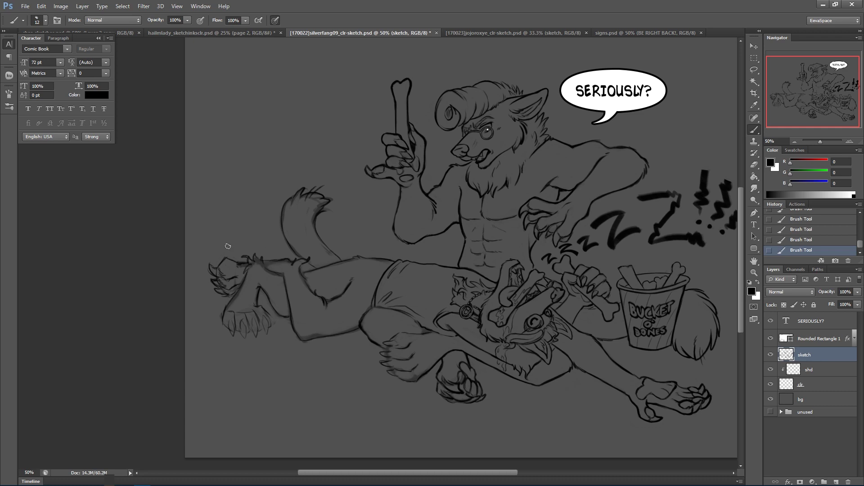
drag(236, 263, 273, 264)
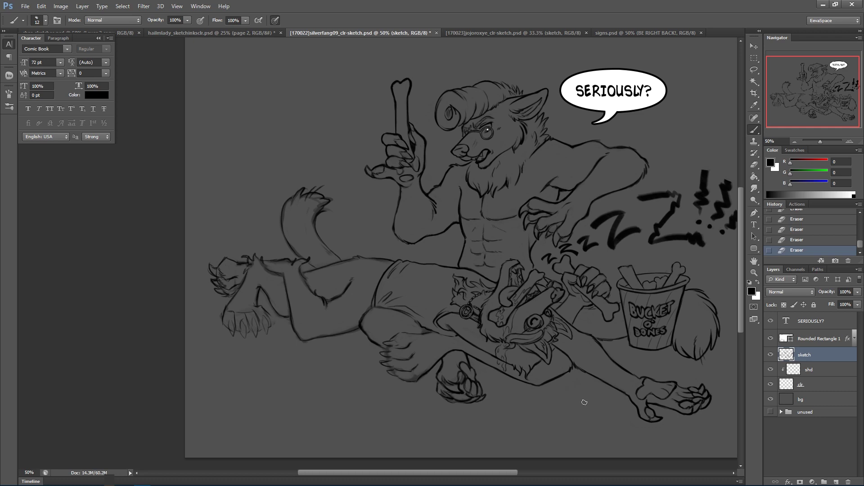
key(ctrl+s)
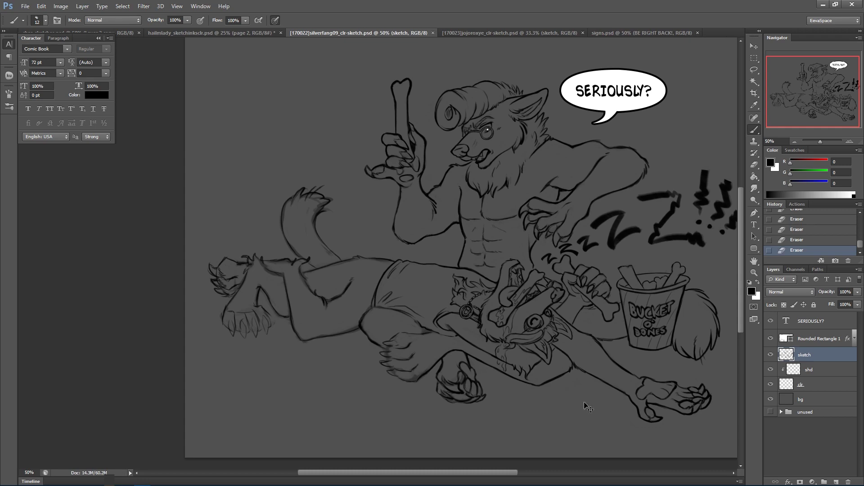
key(ctrl+1)
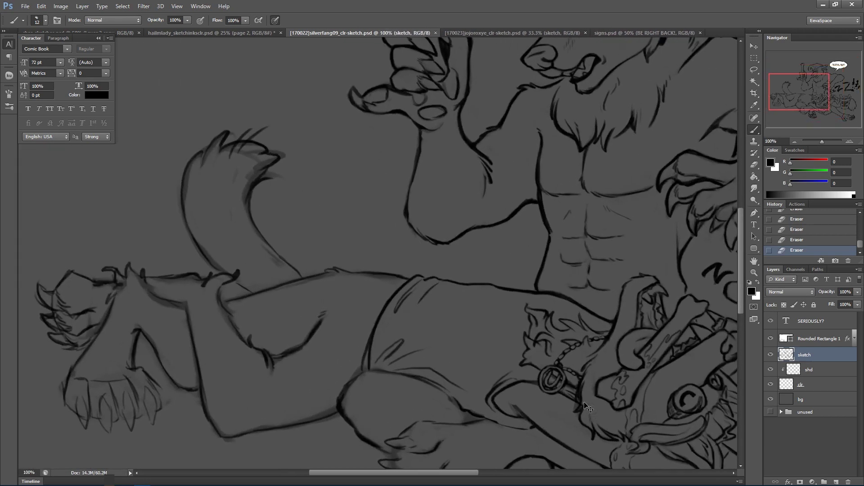
key(ctrl+minus)
drag(662, 425, 558, 414)
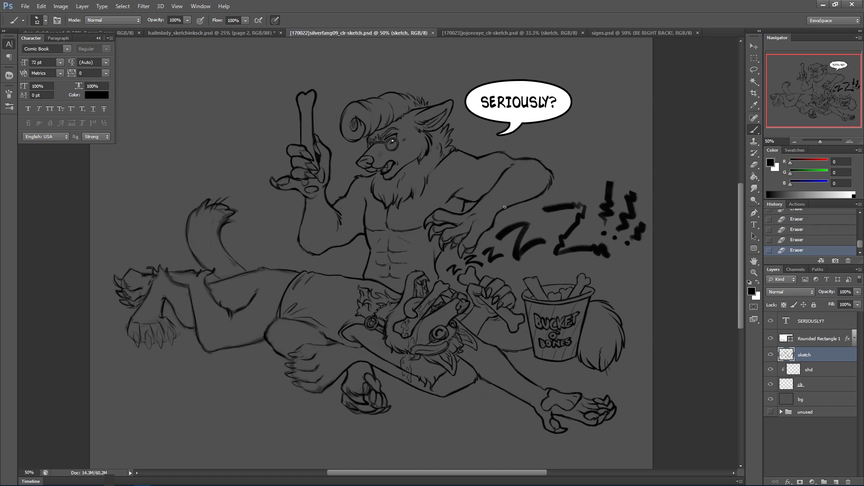
Erase the grey sketch shading inside and along both edges of the lying wolf's raised tail with a smaller eraser.
key(ctrl+plus)
key(ctrl+plus)
drag(439, 369, 479, 182)
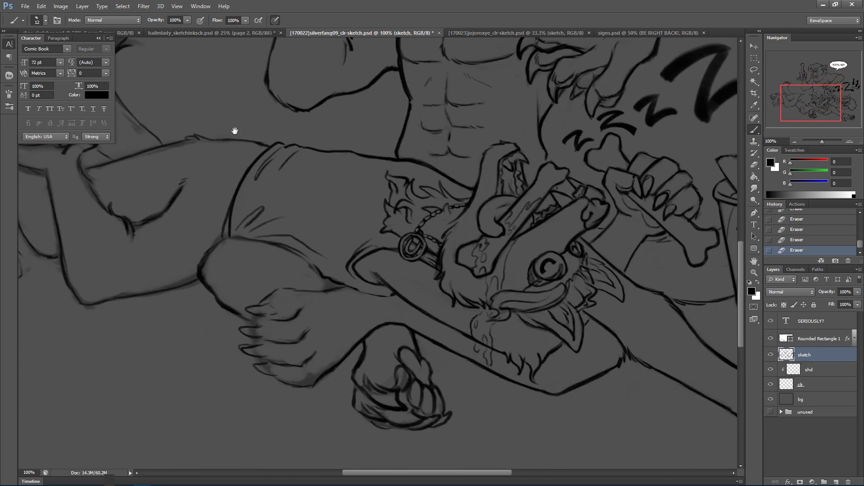
drag(235, 130, 567, 261)
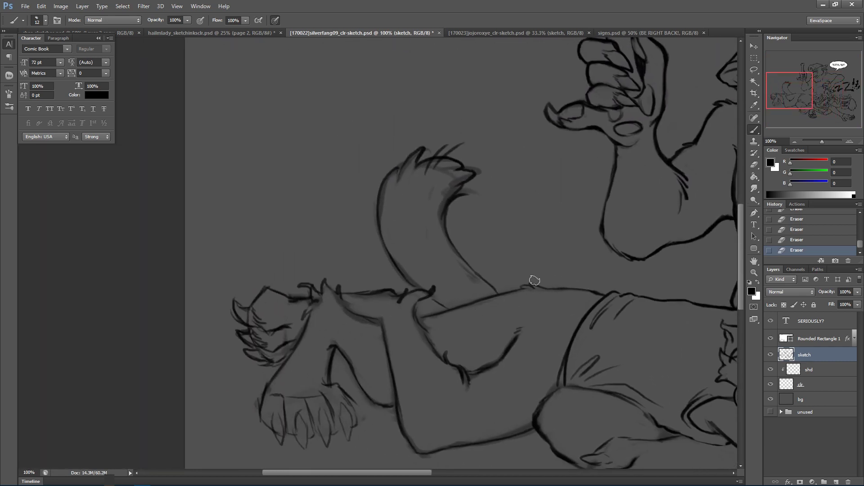
key(e)
right_click(539, 283)
drag(557, 181, 553, 181)
drag(422, 197, 424, 239)
mouse_move(442, 198)
mouse_down()
mouse_move(438, 225)
mouse_move(458, 180)
mouse_move(472, 173)
mouse_move(479, 193)
mouse_up()
mouse_move(390, 179)
mouse_down()
mouse_move(379, 235)
mouse_move(400, 279)
mouse_move(416, 286)
mouse_up()
drag(396, 254, 418, 286)
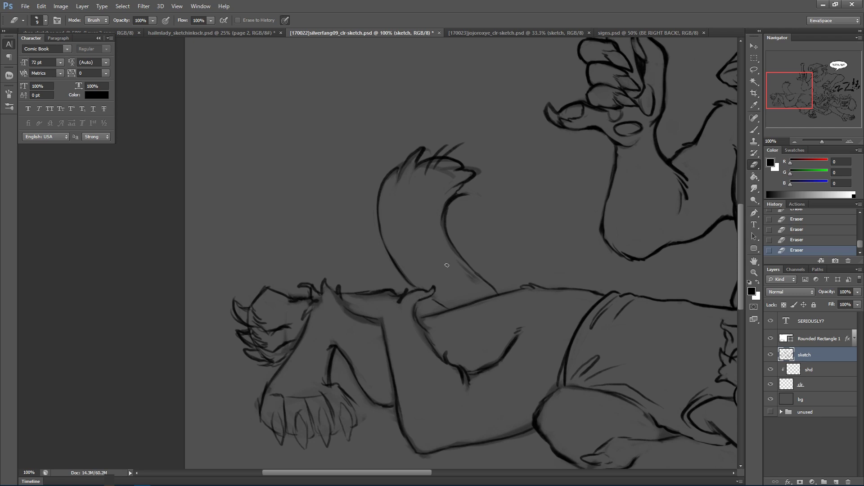
mouse_move(451, 243)
mouse_down()
mouse_move(445, 216)
mouse_move(462, 262)
mouse_move(490, 282)
mouse_up()
Refine the tail's inner curve by alternately inking and erasing, and trim stray marks in the furry tip.
key(b)
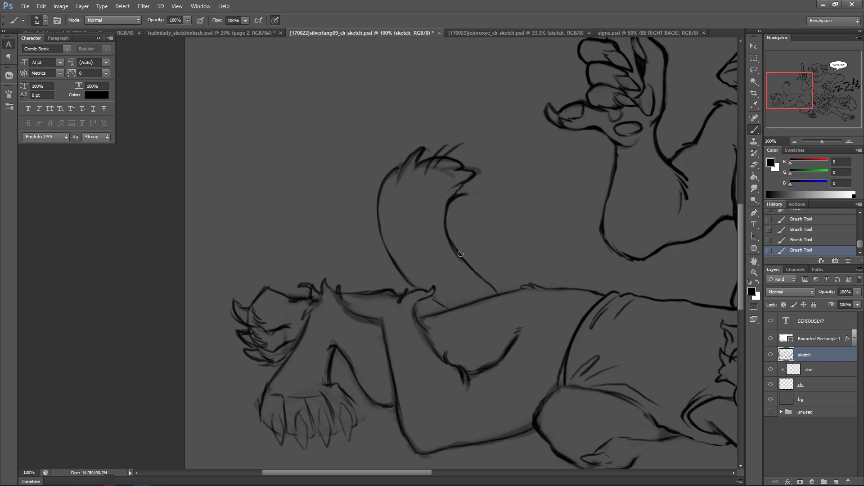
key(e)
drag(470, 276, 450, 248)
key(b)
mouse_move(452, 199)
mouse_down()
mouse_move(483, 198)
mouse_move(470, 166)
mouse_move(481, 145)
mouse_up()
key(e)
click(447, 171)
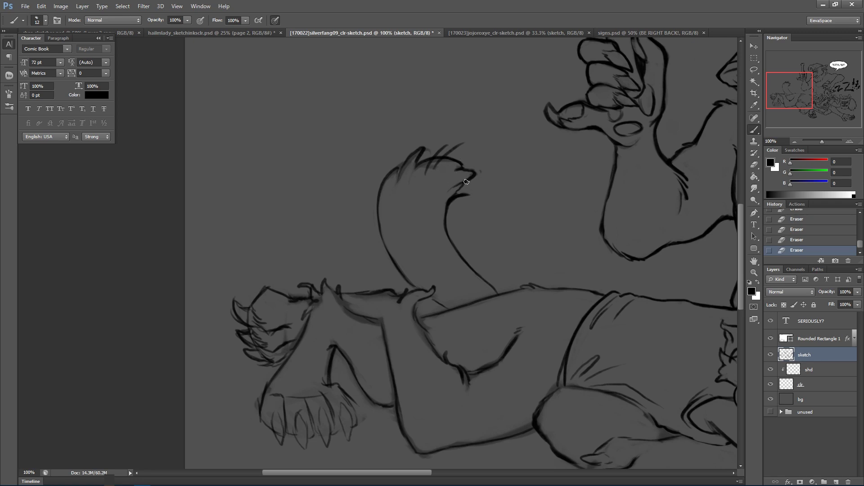
Ink sharper fur strands on the tail tip and thicken the tail's outer contour.
mouse_move(471, 174)
mouse_down()
mouse_move(450, 191)
mouse_move(479, 174)
mouse_up()
click(448, 177)
click(431, 181)
click(441, 175)
mouse_move(417, 163)
mouse_down()
mouse_move(411, 182)
mouse_move(420, 151)
mouse_move(433, 151)
mouse_move(415, 154)
mouse_move(401, 182)
mouse_move(395, 169)
mouse_move(396, 212)
mouse_move(393, 171)
mouse_move(396, 191)
mouse_move(424, 148)
mouse_up()
mouse_move(379, 196)
mouse_down()
mouse_move(379, 225)
mouse_move(385, 247)
mouse_up()
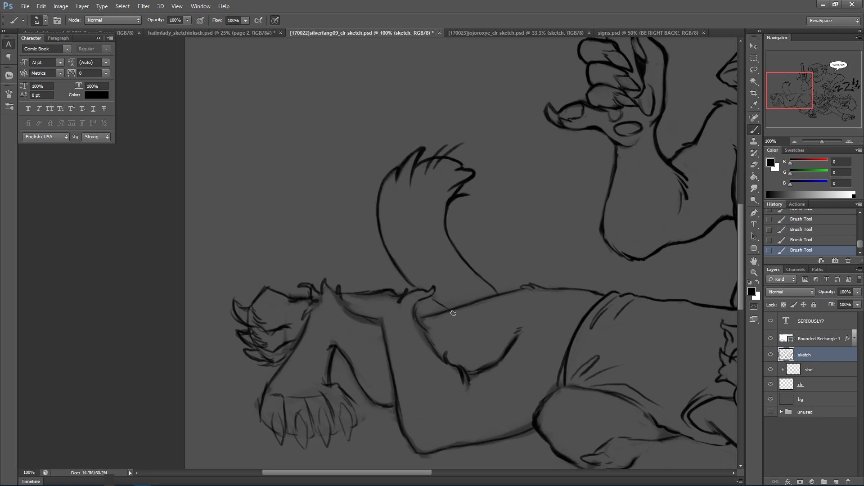
Erase the sketch remnants at the tail's base and darken the start of the thigh's upper outline near the knee tuft.
click(754, 165)
drag(395, 302, 436, 297)
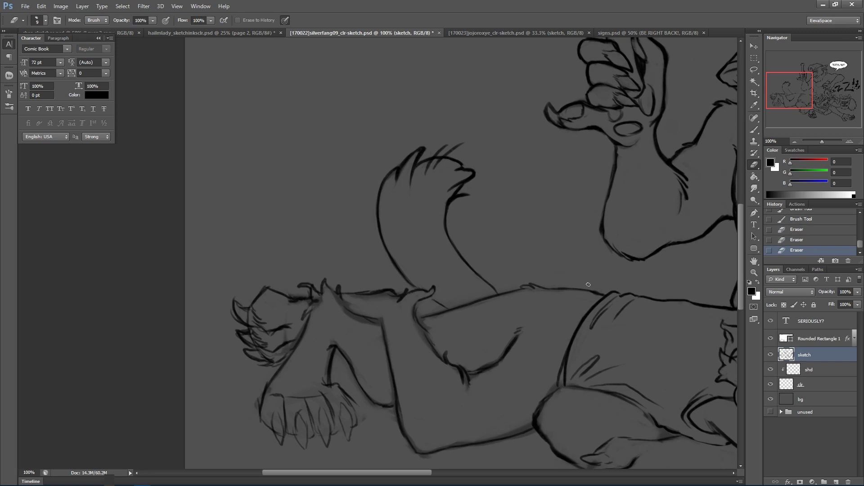
mouse_move(548, 293)
mouse_down()
mouse_move(282, 222)
mouse_move(221, 232)
mouse_up()
click(157, 233)
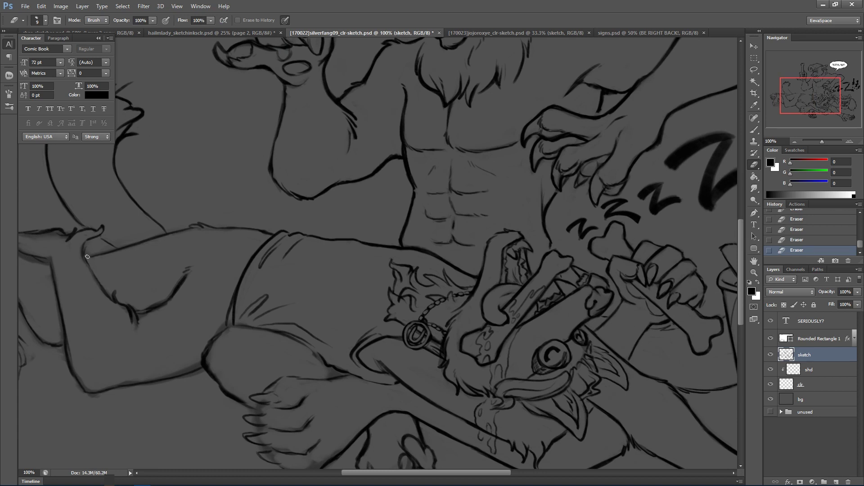
mouse_move(132, 216)
mouse_down()
mouse_move(385, 244)
mouse_move(398, 263)
mouse_up()
click(754, 129)
mouse_move(355, 313)
mouse_down()
mouse_move(424, 295)
mouse_move(369, 310)
mouse_up()
mouse_move(360, 348)
mouse_down()
mouse_move(302, 226)
mouse_move(299, 245)
mouse_up()
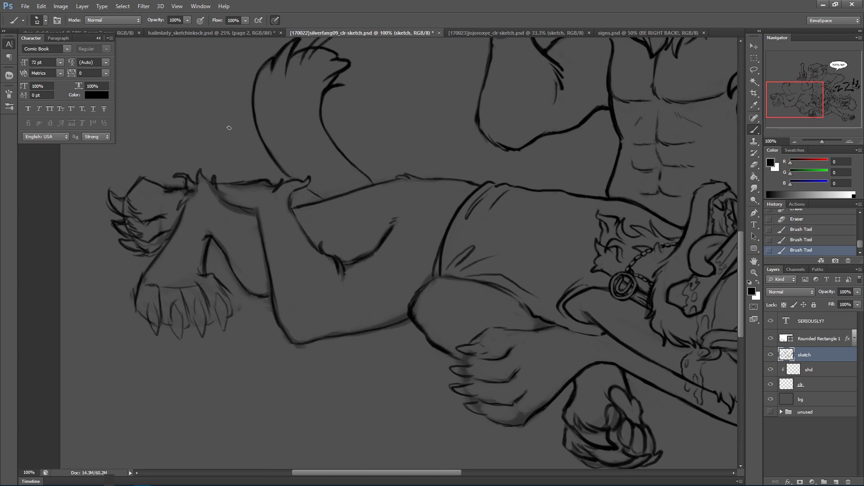
Erase the grey sketch shading inside the bent leg and along its upper edge, and save the file.
drag(246, 297, 214, 239)
mouse_move(215, 239)
mouse_down()
mouse_move(199, 268)
mouse_move(205, 242)
mouse_move(243, 267)
mouse_move(239, 273)
mouse_move(223, 239)
mouse_move(200, 229)
mouse_move(204, 210)
mouse_move(231, 213)
mouse_move(217, 202)
mouse_move(252, 216)
mouse_move(241, 199)
mouse_move(257, 212)
mouse_up()
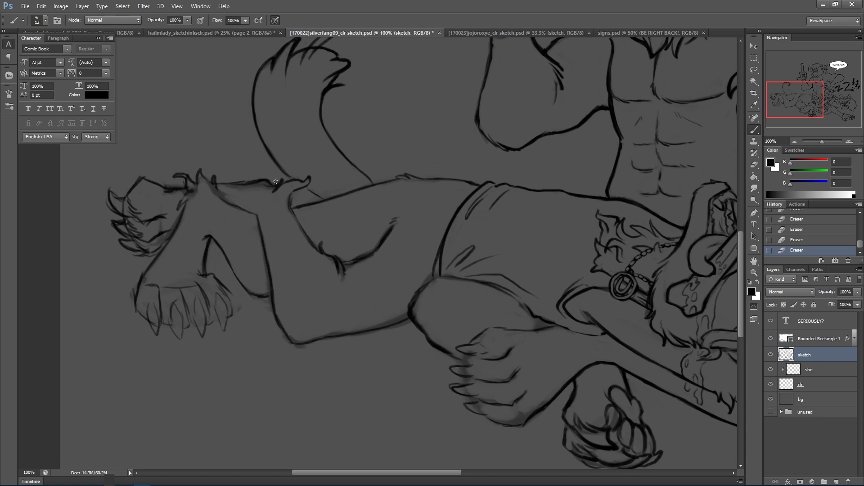
key(ctrl+s)
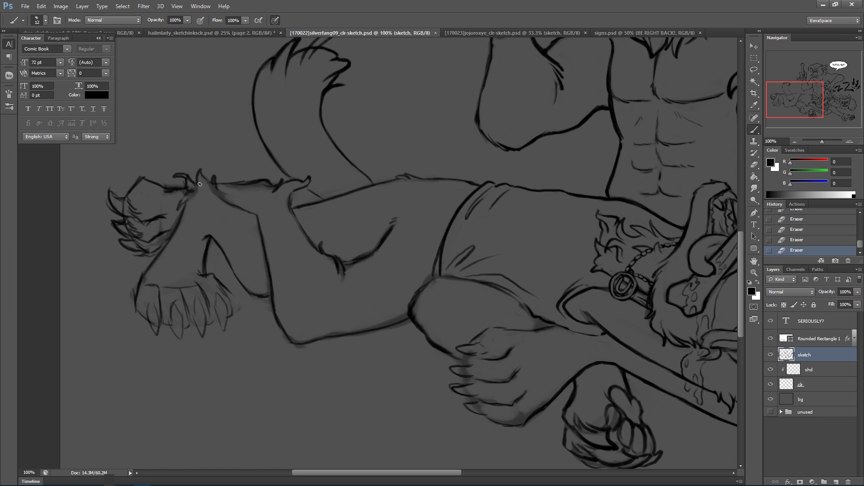
Tidy the fur tuft on top of the bent leg and redraw the far foot's fur and upper outline.
drag(209, 187, 205, 182)
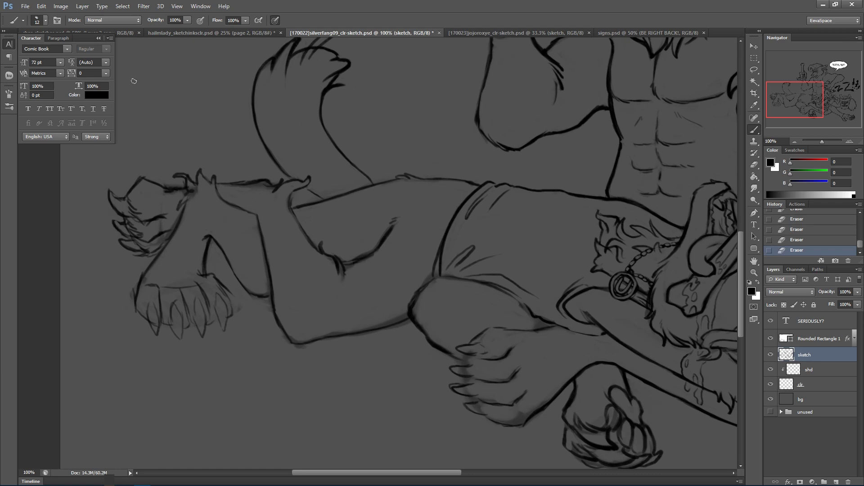
drag(128, 249, 152, 256)
mouse_move(113, 236)
mouse_down()
mouse_move(124, 213)
mouse_move(111, 188)
mouse_move(122, 197)
mouse_move(112, 190)
mouse_move(129, 151)
mouse_move(132, 202)
mouse_move(160, 185)
mouse_move(132, 187)
mouse_move(141, 178)
mouse_move(166, 189)
mouse_move(158, 190)
mouse_move(185, 190)
mouse_move(162, 182)
mouse_up()
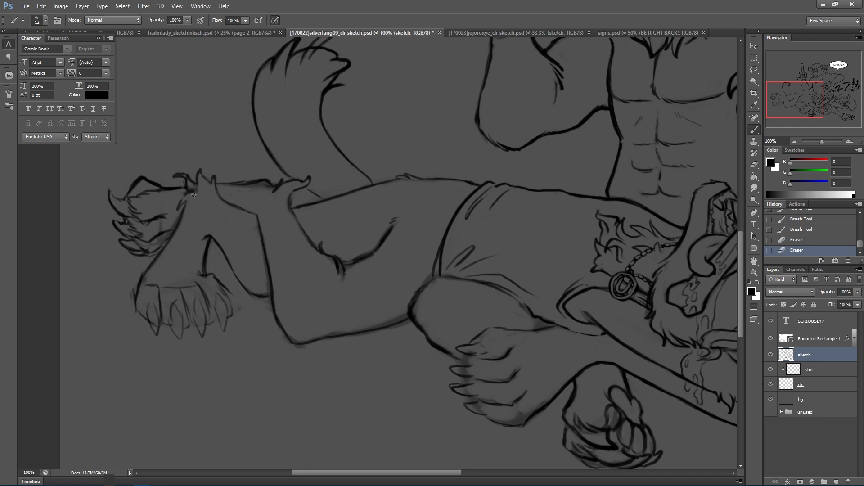
Erase the rough fur tuft where the far foot meets the bent leg and re-ink it with sharper black strands.
drag(193, 186, 184, 174)
alt+right_click(184, 186)
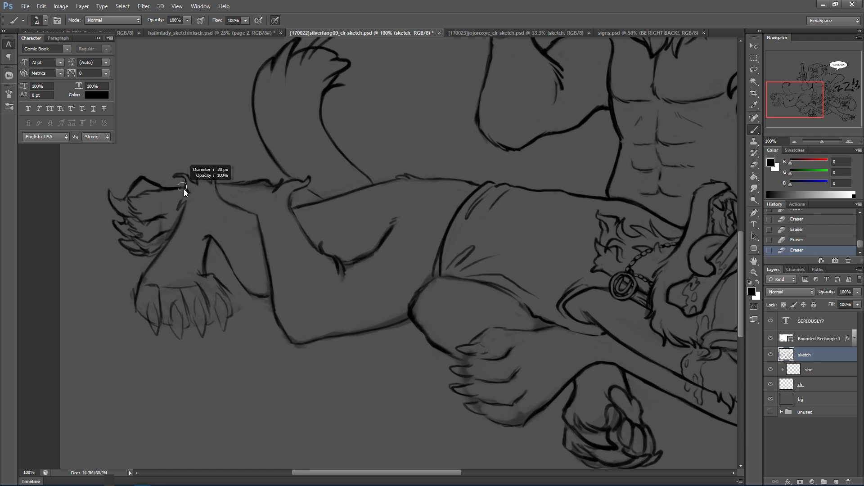
drag(179, 207, 188, 192)
drag(184, 194, 180, 176)
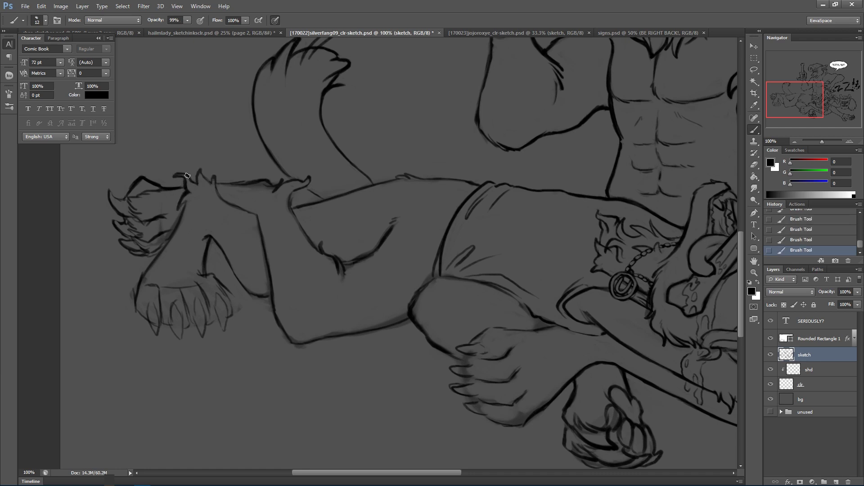
drag(215, 186, 212, 176)
Darken the inner thigh curve below the fur tuft and trim the leg's outline down to its lower corner.
mouse_move(293, 189)
mouse_down()
mouse_move(290, 212)
mouse_move(314, 244)
mouse_up()
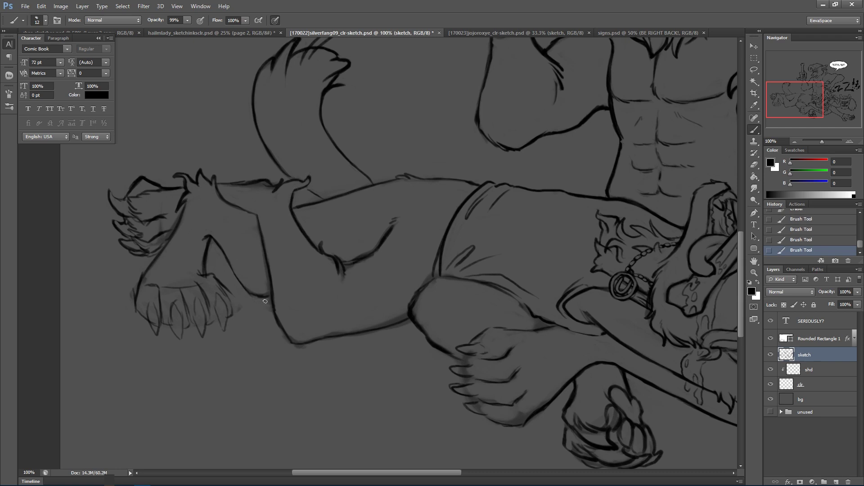
drag(270, 313, 267, 297)
drag(253, 222, 275, 286)
mouse_move(290, 331)
mouse_down()
mouse_move(285, 323)
mouse_move(287, 343)
mouse_up()
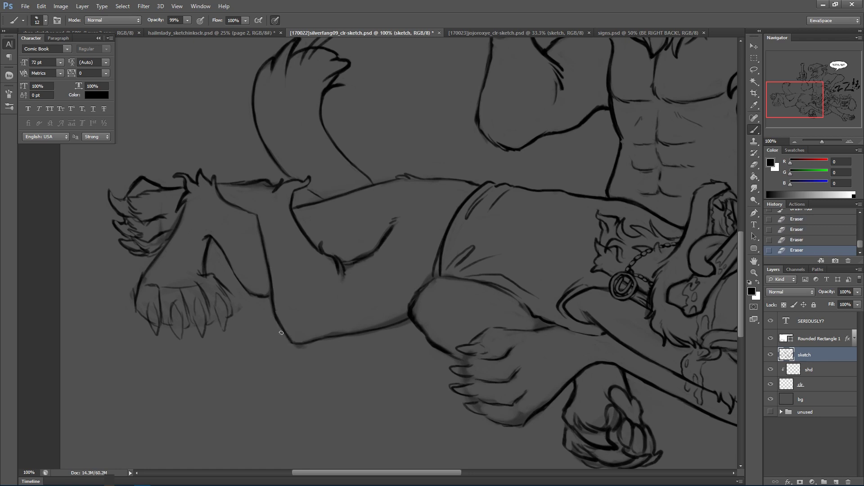
Erase the sketch shading along the thigh's underside and ink a thicker black line up to the belly.
drag(311, 306, 147, 319)
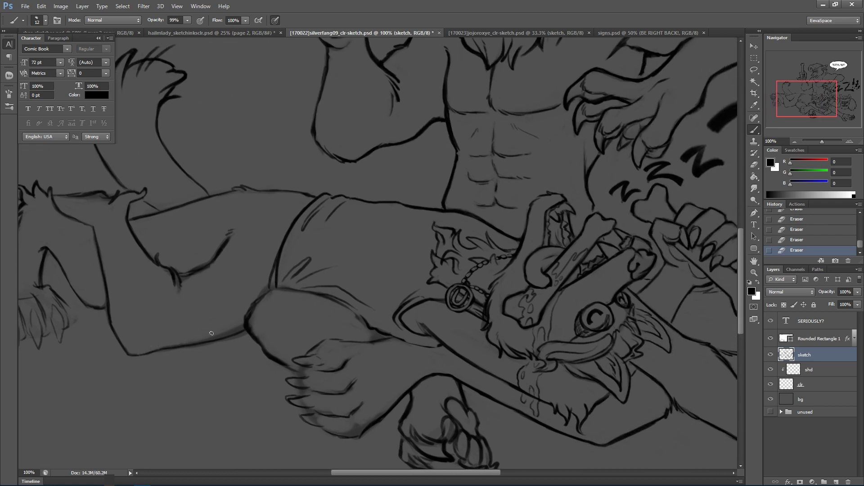
drag(216, 337, 233, 328)
drag(163, 349, 244, 333)
drag(239, 334, 247, 331)
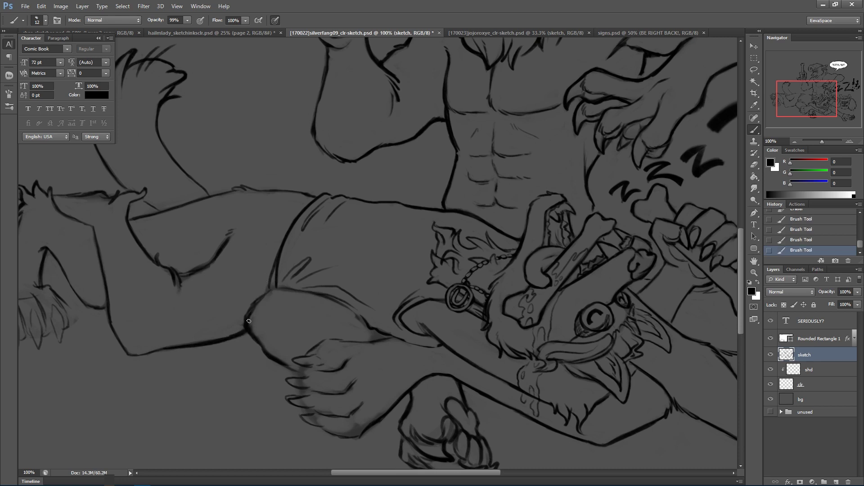
click(260, 338)
Redo the upper claw strokes on the hand resting on the belly, and ink the belly's upper outline under the shirt hem.
drag(447, 358, 536, 323)
mouse_move(394, 338)
mouse_down()
mouse_move(388, 346)
mouse_move(401, 353)
mouse_move(392, 352)
mouse_up()
key(ctrl+alt+z)
key(ctrl+alt+z)
drag(391, 352, 407, 353)
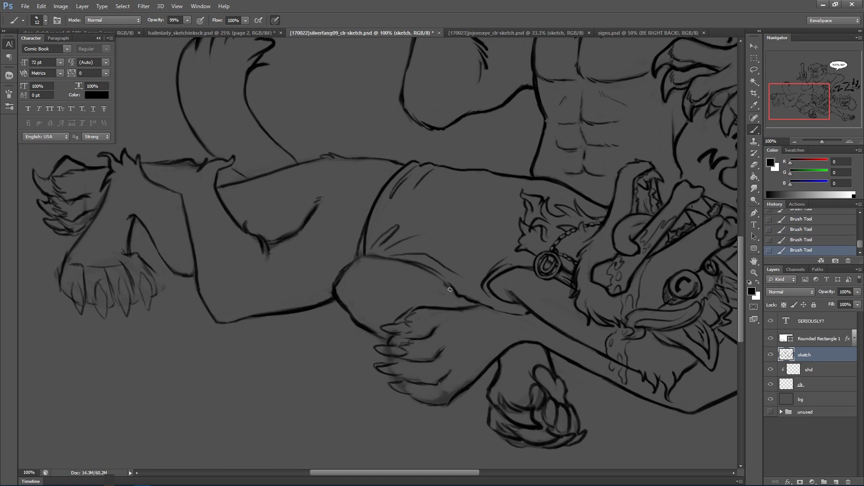
drag(445, 281, 478, 299)
drag(366, 258, 380, 255)
Ink the remaining claws of the hand on the belly and erase the grey shading inside its fingers and palm.
mouse_move(392, 354)
mouse_down()
mouse_move(388, 370)
mouse_move(388, 363)
mouse_up()
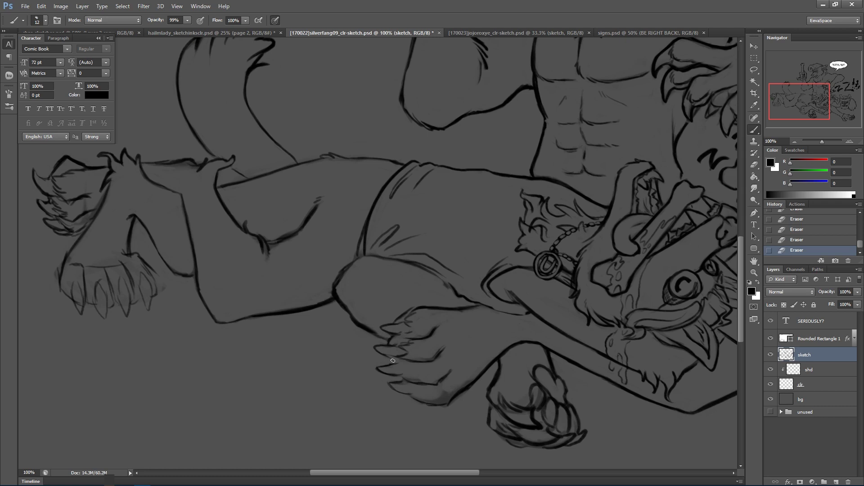
mouse_move(399, 365)
mouse_down()
mouse_move(408, 371)
mouse_move(396, 375)
mouse_up()
mouse_move(394, 378)
mouse_down()
mouse_move(406, 368)
mouse_move(399, 362)
mouse_up()
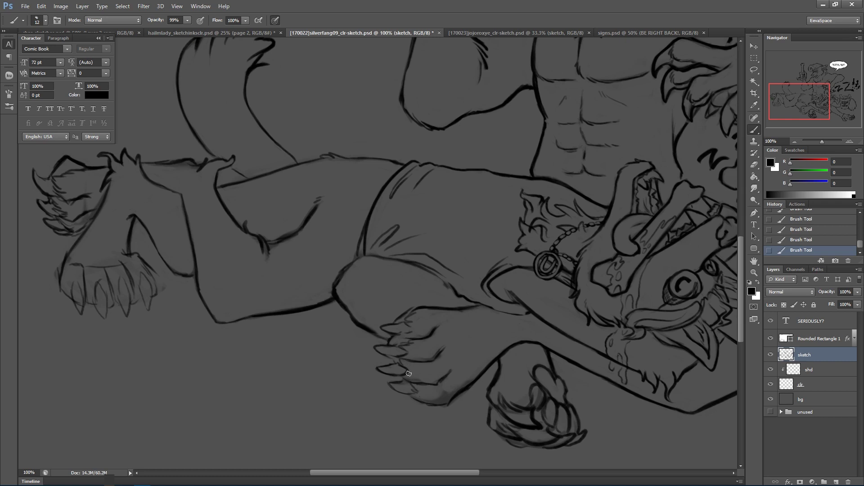
mouse_move(429, 391)
mouse_down()
mouse_move(451, 375)
mouse_move(446, 397)
mouse_move(456, 387)
mouse_move(447, 400)
mouse_move(470, 382)
mouse_up()
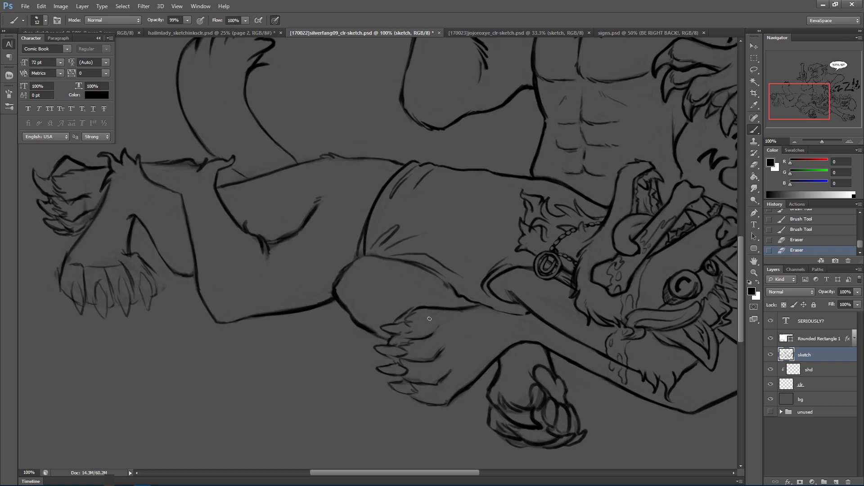
drag(422, 317, 505, 318)
mouse_move(421, 379)
mouse_down()
mouse_move(433, 378)
mouse_move(410, 395)
mouse_move(432, 405)
mouse_up()
mouse_move(462, 400)
mouse_down()
mouse_move(438, 406)
mouse_move(459, 391)
mouse_up()
Clean up the clenched hand below the arm by erasing the sketch remnants inside and around its outline.
drag(545, 386, 386, 300)
key(e)
drag(342, 346, 373, 371)
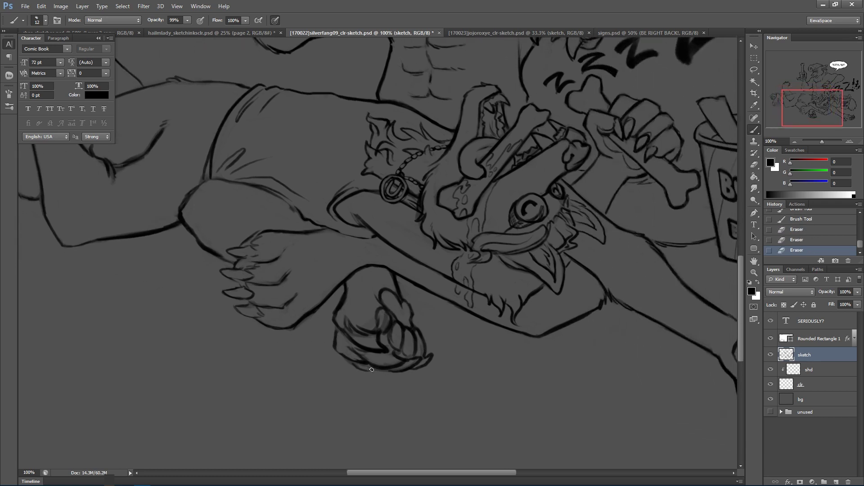
drag(357, 336, 387, 352)
drag(369, 295, 409, 350)
drag(322, 330, 356, 361)
Refine the far foot's fur lines and erase the sketch marks beside the near hanging foot.
mouse_move(299, 349)
mouse_down()
mouse_move(349, 346)
mouse_move(285, 363)
mouse_move(314, 380)
mouse_up()
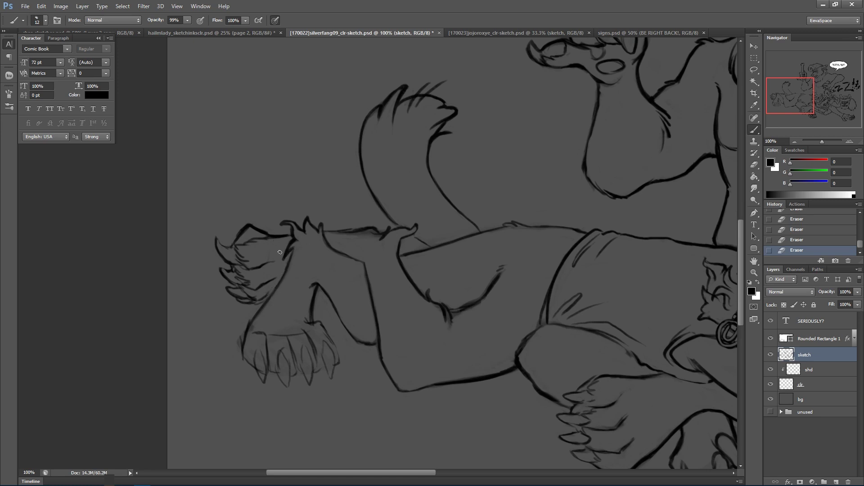
mouse_move(252, 302)
mouse_down()
mouse_move(263, 304)
mouse_move(280, 282)
mouse_up()
click(280, 282)
drag(280, 310, 239, 347)
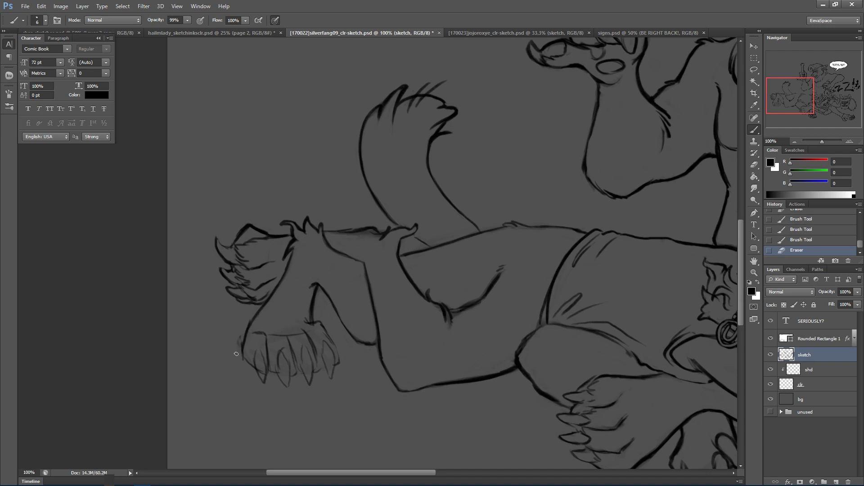
click(275, 263)
Ink the first three toes and claws of the near hanging foot with a finer brush, undoing misplaced strokes.
mouse_move(243, 351)
mouse_down()
mouse_move(255, 370)
mouse_move(256, 349)
mouse_move(265, 377)
mouse_move(260, 350)
mouse_move(284, 350)
mouse_move(271, 370)
mouse_up()
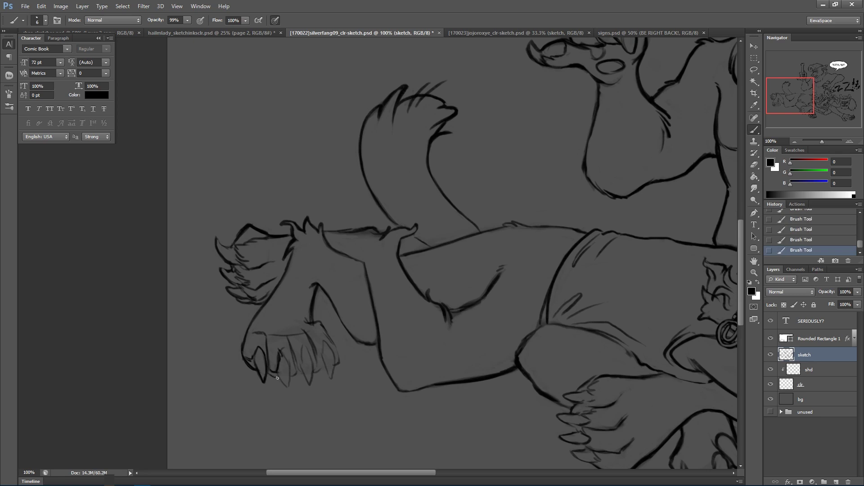
mouse_move(285, 387)
mouse_down()
mouse_move(285, 358)
mouse_move(289, 368)
mouse_move(270, 315)
mouse_move(270, 335)
mouse_move(284, 336)
mouse_move(248, 322)
mouse_move(249, 356)
mouse_move(255, 313)
mouse_move(302, 332)
mouse_up()
key(ctrl+z)
key(ctrl+z)
mouse_move(308, 340)
mouse_down()
mouse_move(300, 368)
mouse_move(290, 348)
mouse_move(292, 376)
mouse_move(289, 369)
mouse_move(300, 360)
mouse_move(295, 366)
mouse_move(310, 384)
mouse_move(298, 334)
mouse_up()
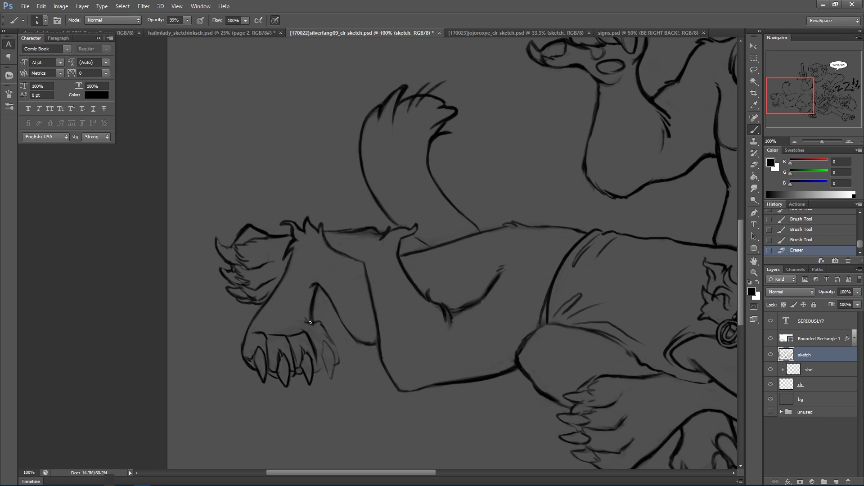
Ink the last toe and claw of the near hanging foot and tidy the lines between its claws.
drag(317, 321, 318, 322)
drag(314, 322, 328, 335)
mouse_move(328, 333)
mouse_down()
mouse_move(334, 345)
mouse_move(321, 341)
mouse_move(319, 360)
mouse_move(333, 373)
mouse_up()
drag(335, 364, 332, 346)
drag(300, 358, 295, 362)
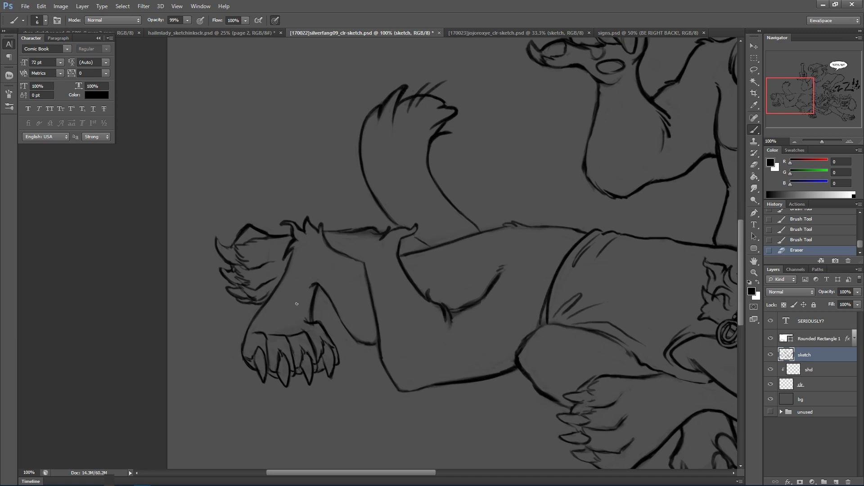
Erase the leftover grey shading around the near foot's ankle and inside the bent leg.
drag(305, 327, 306, 324)
mouse_move(310, 328)
mouse_down()
mouse_move(322, 279)
mouse_move(307, 281)
mouse_move(307, 322)
mouse_move(306, 292)
mouse_move(325, 264)
mouse_move(324, 290)
mouse_up()
mouse_move(345, 327)
mouse_down()
mouse_move(358, 342)
mouse_move(314, 303)
mouse_up()
mouse_move(315, 315)
mouse_down()
mouse_move(316, 296)
mouse_move(351, 338)
mouse_up()
drag(370, 310, 384, 260)
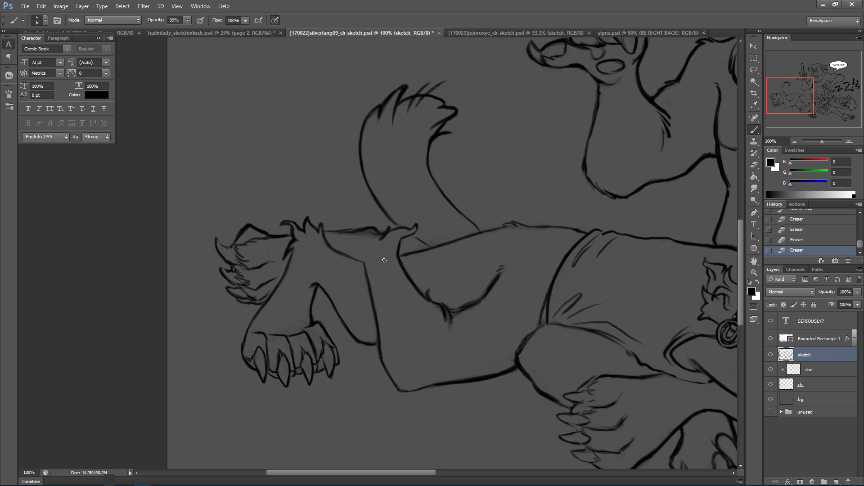
Trim the rough edges on the leg's upper line and the thigh's fur crease, and save the file.
mouse_move(366, 233)
mouse_down()
mouse_move(341, 216)
mouse_move(375, 198)
mouse_move(342, 230)
mouse_move(368, 229)
mouse_up()
drag(445, 310, 446, 323)
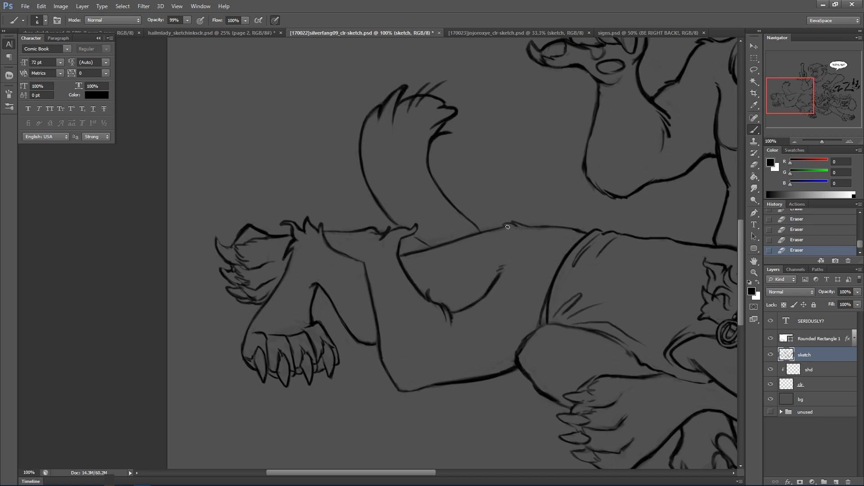
mouse_move(607, 276)
mouse_down()
mouse_move(195, 275)
mouse_move(411, 271)
mouse_move(452, 288)
mouse_up()
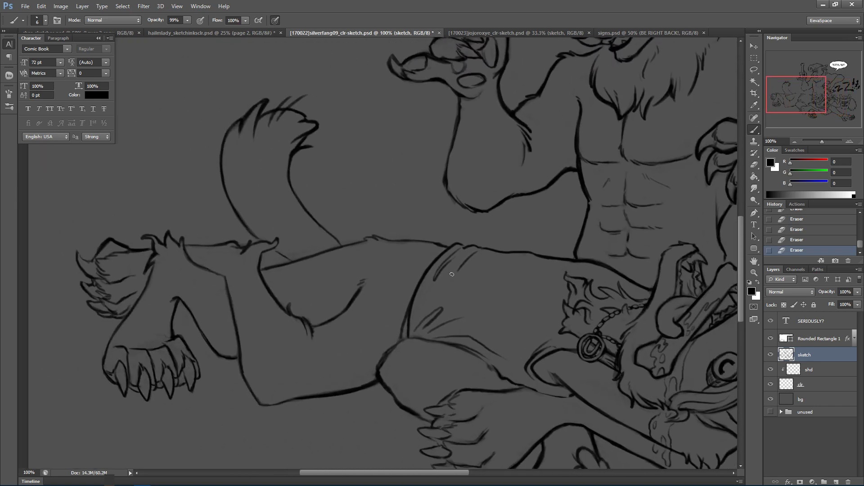
key(ctrl+s)
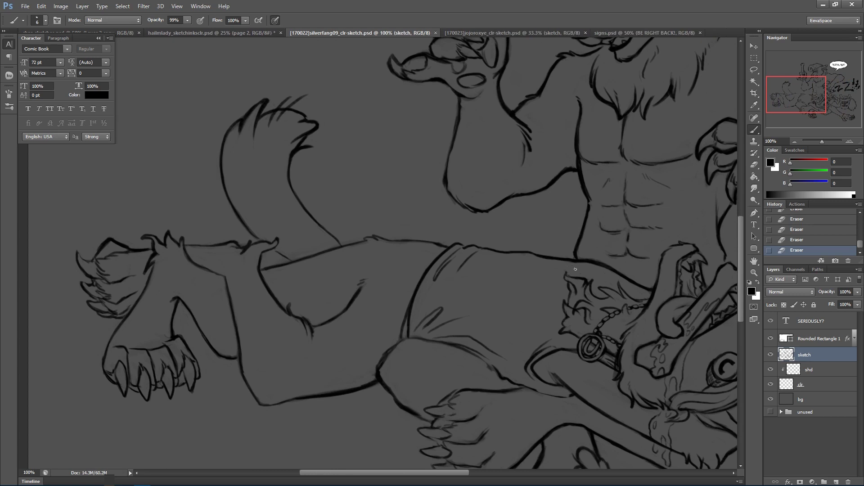
Hand-letter WEREWOLF across the chest of the lying wolf's shirt, following the body's tilt.
drag(587, 268, 560, 268)
mouse_move(577, 265)
mouse_down()
mouse_move(548, 284)
mouse_move(556, 285)
mouse_up()
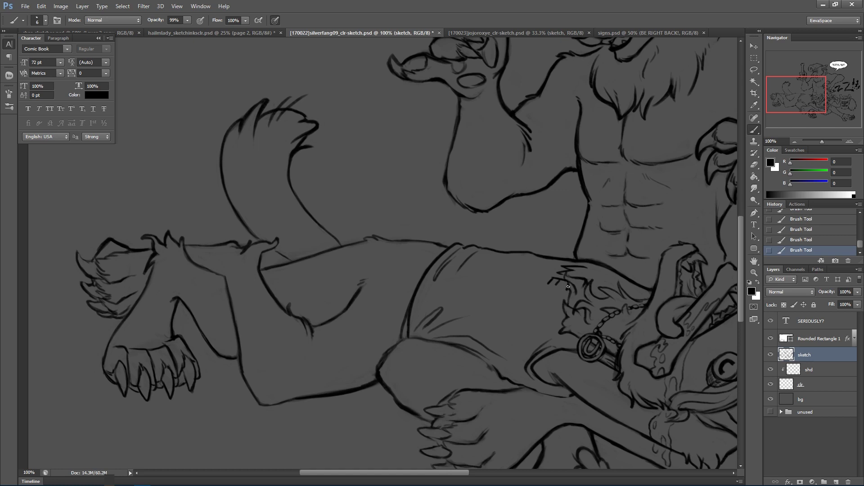
mouse_move(546, 288)
mouse_down()
mouse_move(564, 287)
mouse_move(559, 299)
mouse_move(534, 299)
mouse_move(553, 309)
mouse_move(532, 305)
mouse_move(542, 311)
mouse_up()
mouse_move(542, 305)
mouse_down()
mouse_move(525, 315)
mouse_move(535, 321)
mouse_move(520, 317)
mouse_move(543, 325)
mouse_move(541, 318)
mouse_move(514, 328)
mouse_move(512, 335)
mouse_move(526, 342)
mouse_move(519, 338)
mouse_up()
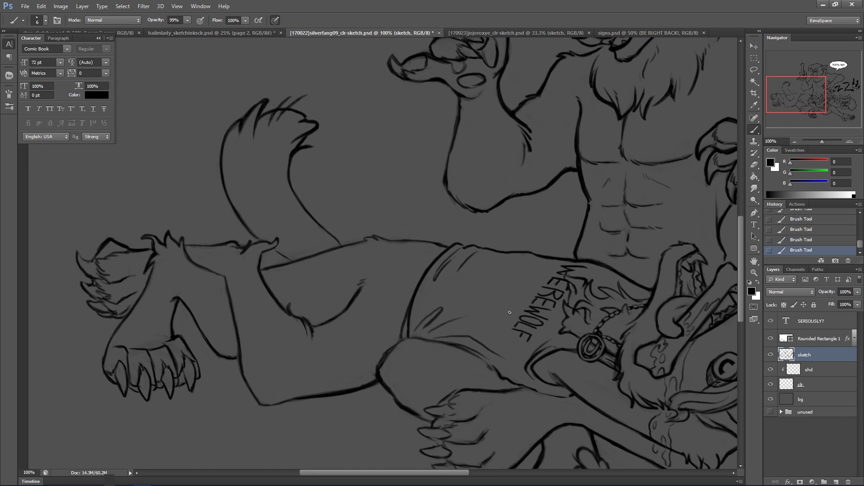
Hand-letter IN TRAINING below WEREWOLF on the shirt, undoing and redrawing misplaced letter strokes.
drag(522, 278, 533, 281)
mouse_move(525, 280)
mouse_down()
mouse_move(519, 285)
mouse_move(530, 293)
mouse_move(532, 287)
mouse_move(519, 287)
mouse_move(532, 292)
mouse_up()
key(ctrl+z)
mouse_move(509, 257)
mouse_down()
mouse_move(526, 260)
mouse_move(504, 269)
mouse_move(514, 277)
mouse_up()
key(ctrl+z)
drag(513, 278, 498, 277)
mouse_move(507, 273)
mouse_down()
mouse_move(504, 297)
mouse_move(488, 293)
mouse_move(512, 294)
mouse_move(492, 317)
mouse_up()
click(488, 299)
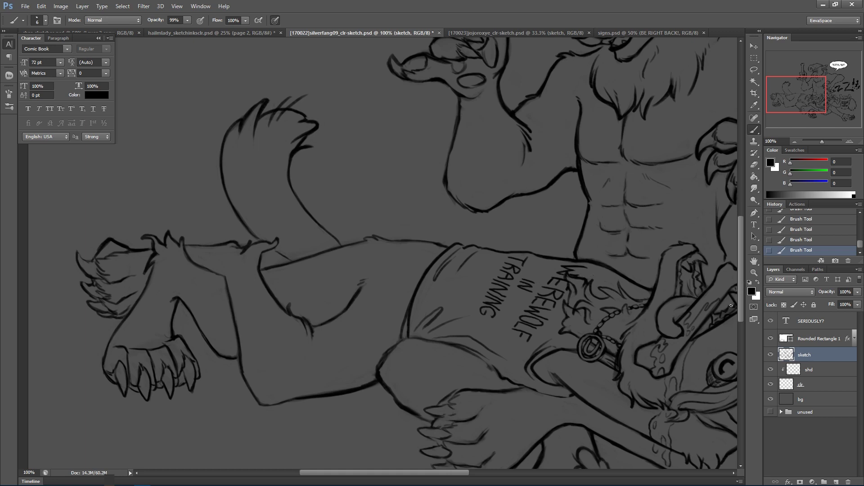
Lasso the WEREWOLF IN TRAINING lettering, warp it to curve with the shirt's body form, and deselect it.
click(754, 70)
mouse_move(532, 257)
mouse_down()
mouse_move(551, 264)
mouse_move(562, 277)
mouse_move(542, 276)
mouse_move(571, 262)
mouse_move(546, 334)
mouse_move(523, 347)
mouse_move(486, 324)
mouse_move(475, 303)
mouse_move(510, 255)
mouse_move(531, 255)
mouse_move(561, 273)
mouse_up()
key(ctrl+d)
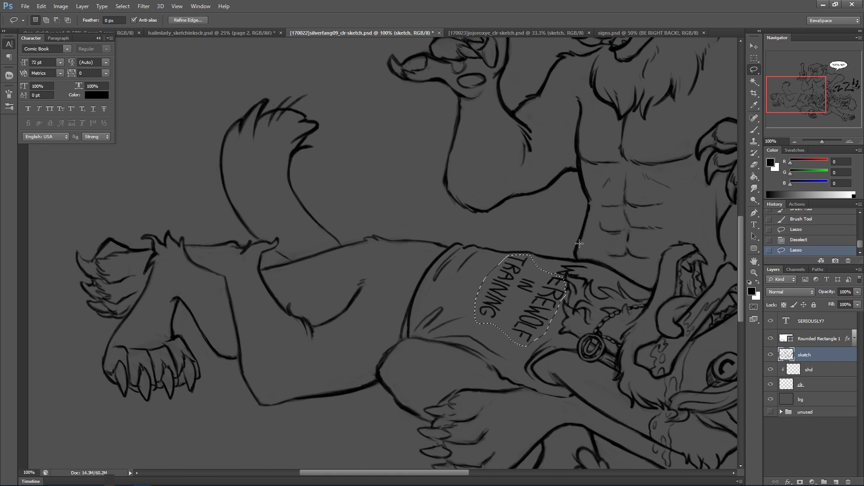
key(ctrl+t)
right_click(540, 278)
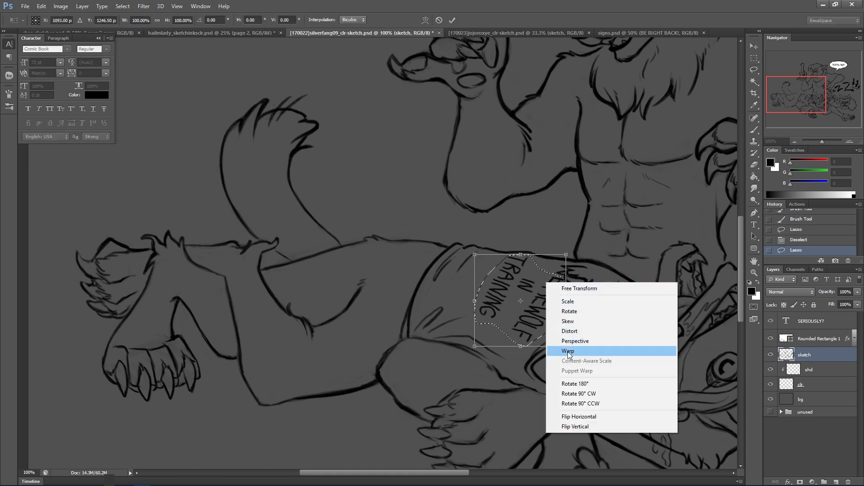
click(560, 351)
drag(475, 285, 502, 281)
drag(535, 315, 532, 314)
drag(567, 347, 560, 314)
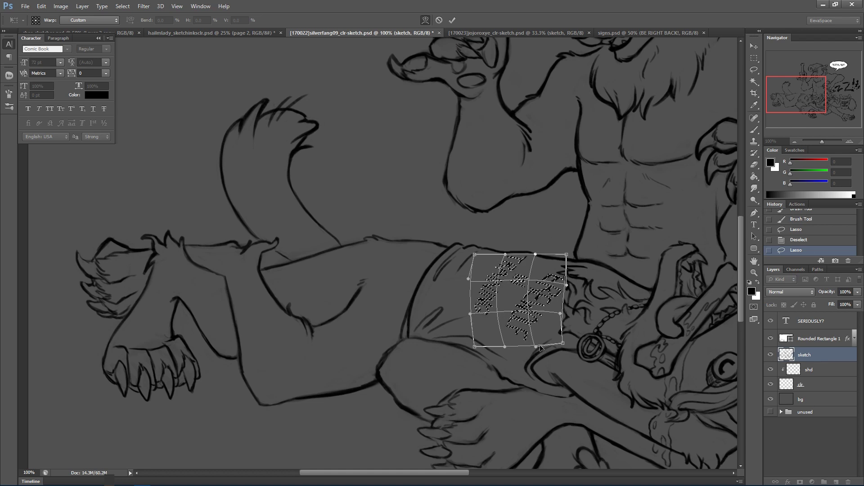
drag(537, 348, 541, 350)
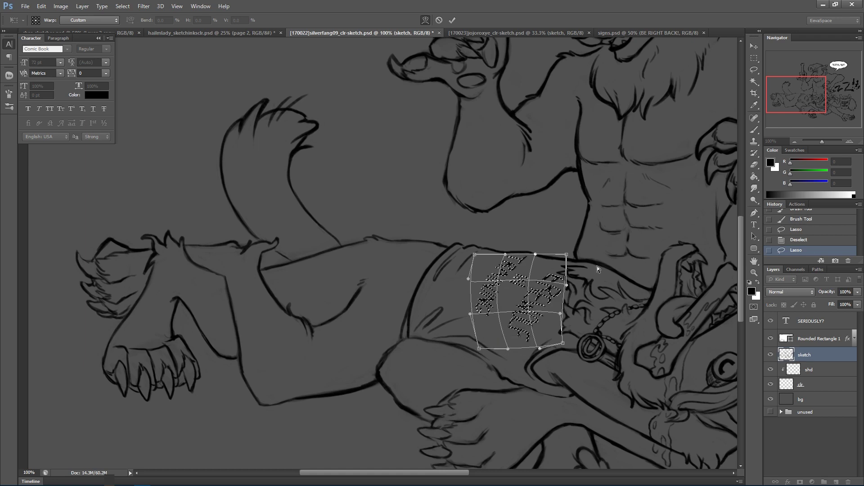
key(Return)
key(ctrl+d)
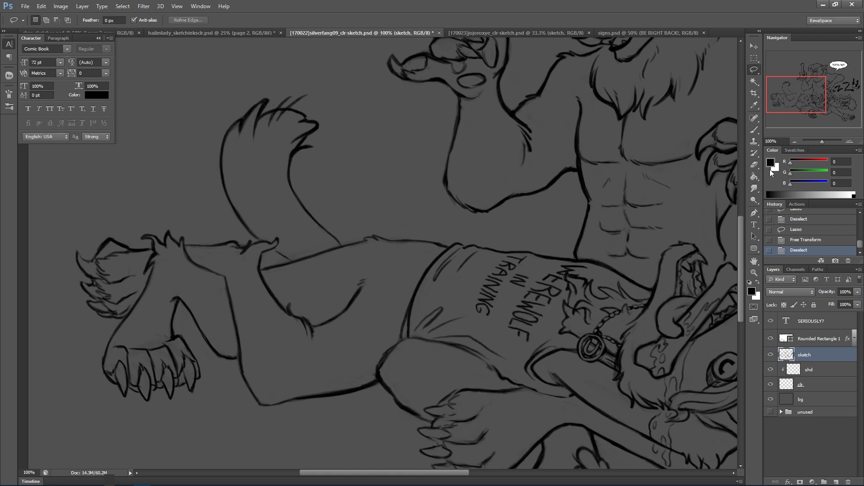
Retouch the W of WEREWOLF beside the neck fur by alternately inking and erasing small strokes.
key(b)
mouse_move(562, 279)
mouse_down()
mouse_move(579, 284)
mouse_move(566, 287)
mouse_up()
key(e)
drag(566, 286, 568, 292)
key(b)
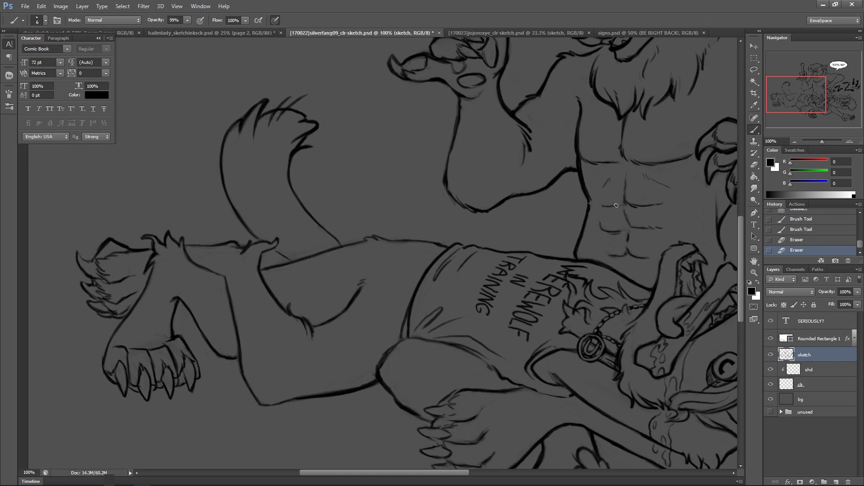
drag(568, 284, 574, 293)
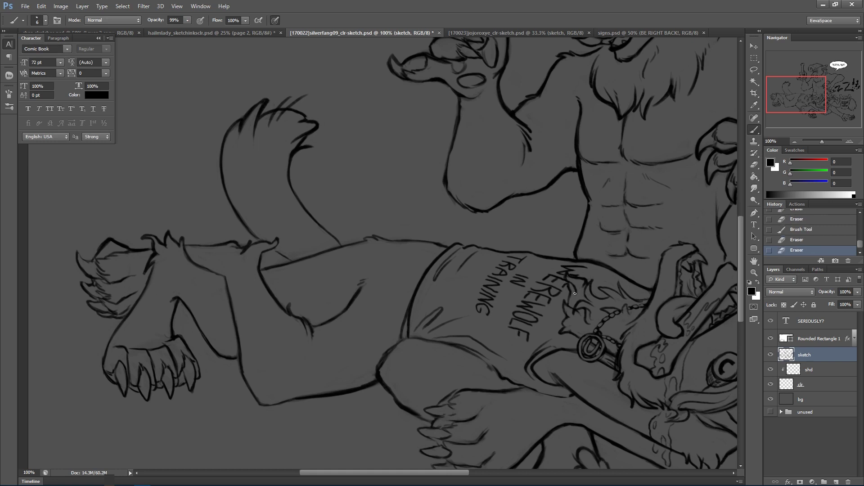